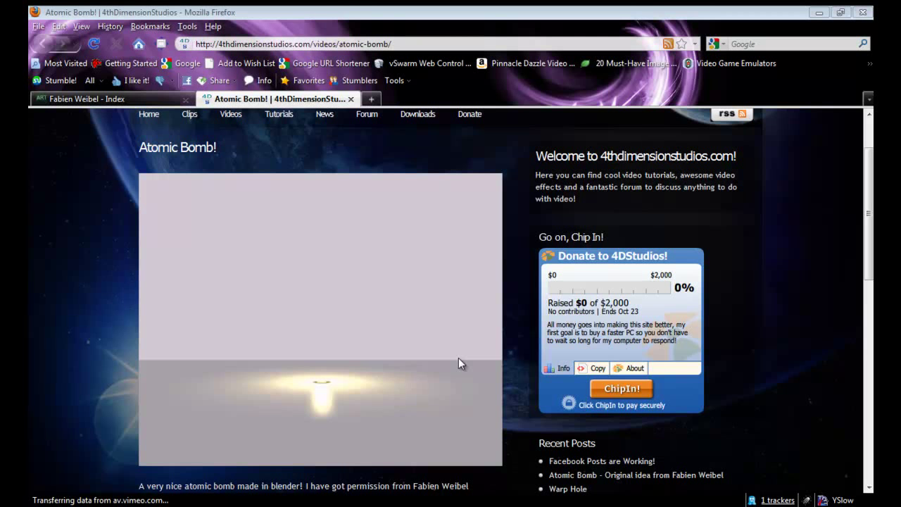
Step: Play the Atomic Bomb! video on 4thdimensionstudios.com through to its end
mouse_move(281, 354)
mouse_move(236, 363)
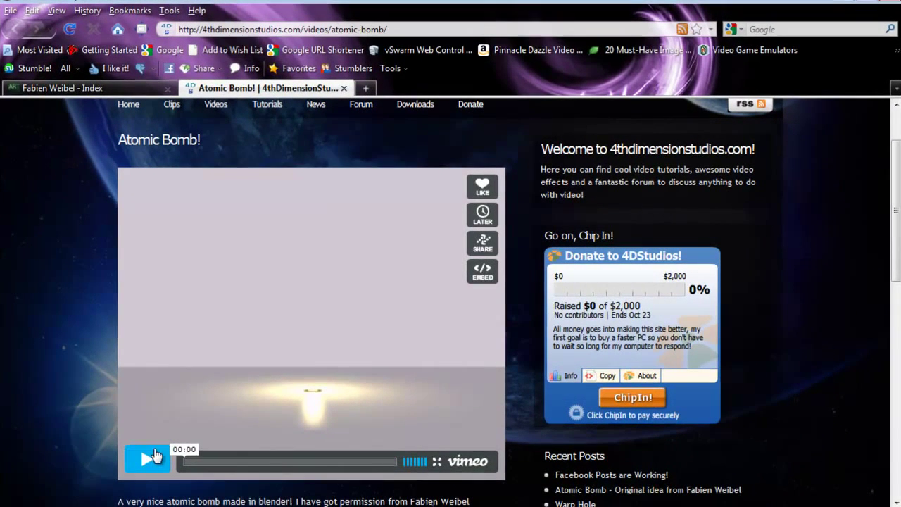
left_click(155, 456)
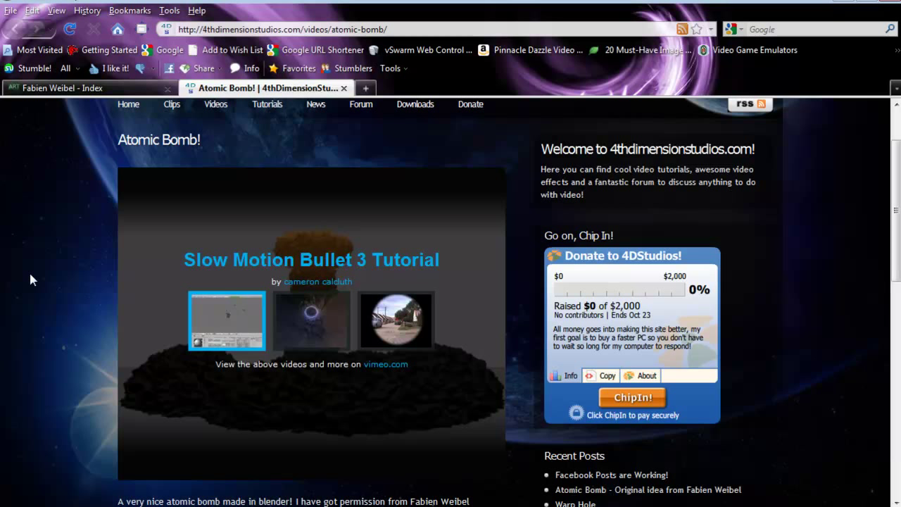
Step: Switch to the fweibel.com tab, browse the page and open its Videos page
left_click(85, 88)
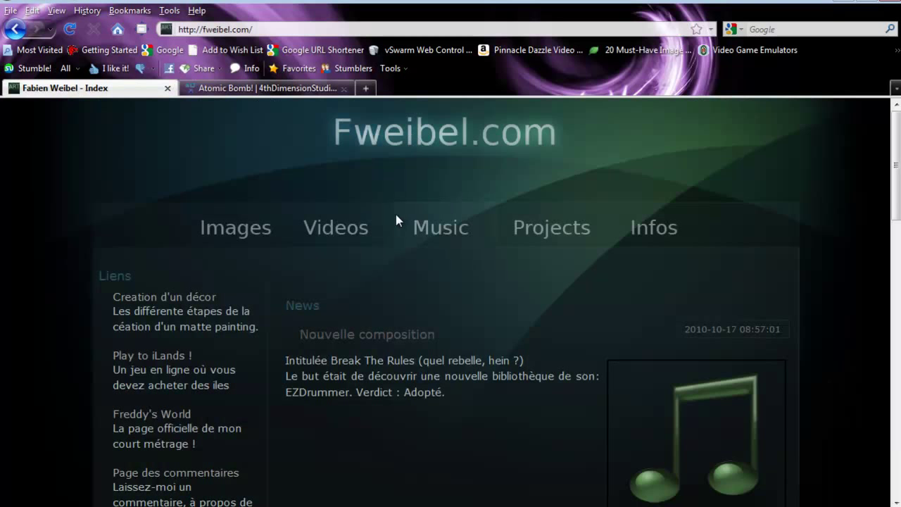
scroll(455, 338, "down", 15)
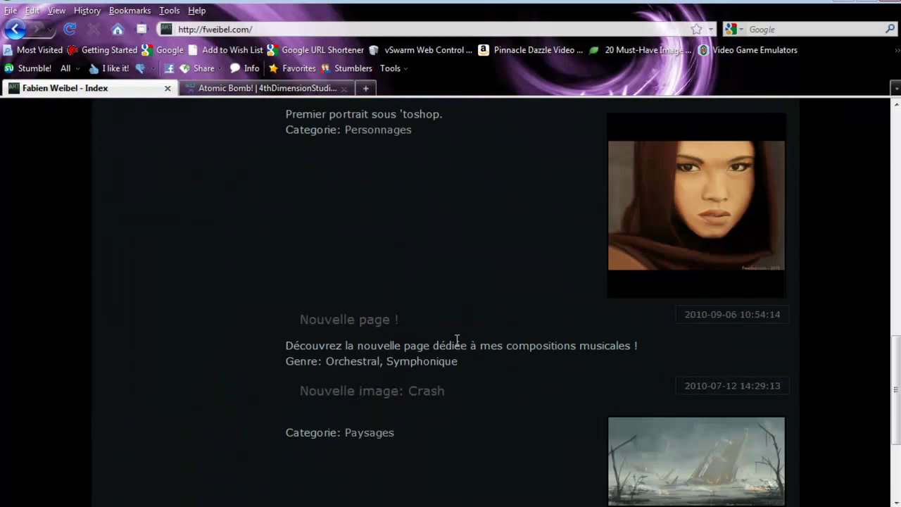
scroll(455, 337, "up", 15)
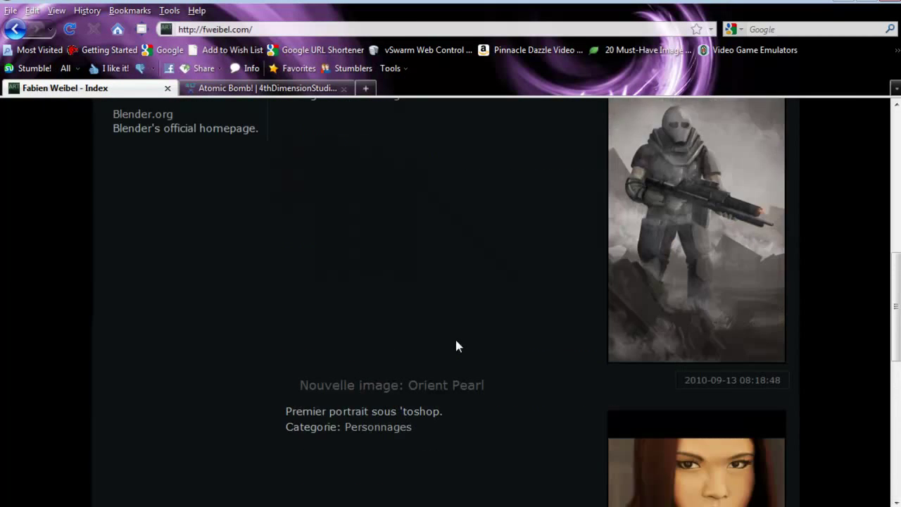
scroll(316, 310, "down", 5)
scroll(315, 316, "down", 8)
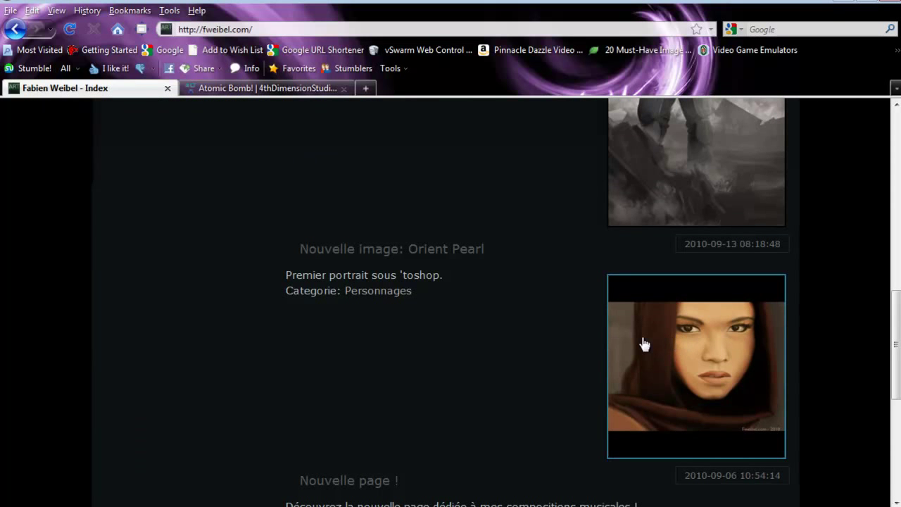
scroll(499, 344, "up", 6)
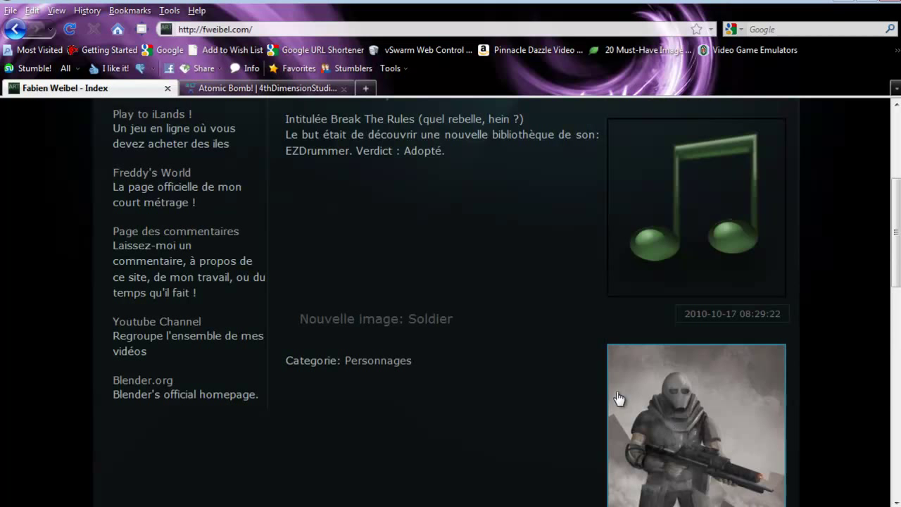
scroll(565, 373, "up", 4)
left_click(348, 228)
Step: Load the fourth-thumbnail demo reel into the player and start it playing
scroll(405, 276, "down", 2)
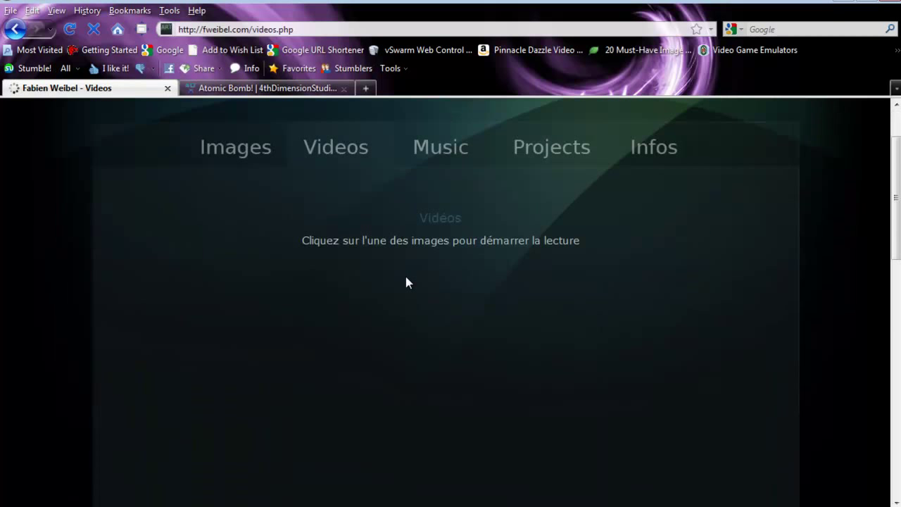
scroll(407, 278, "down", 5)
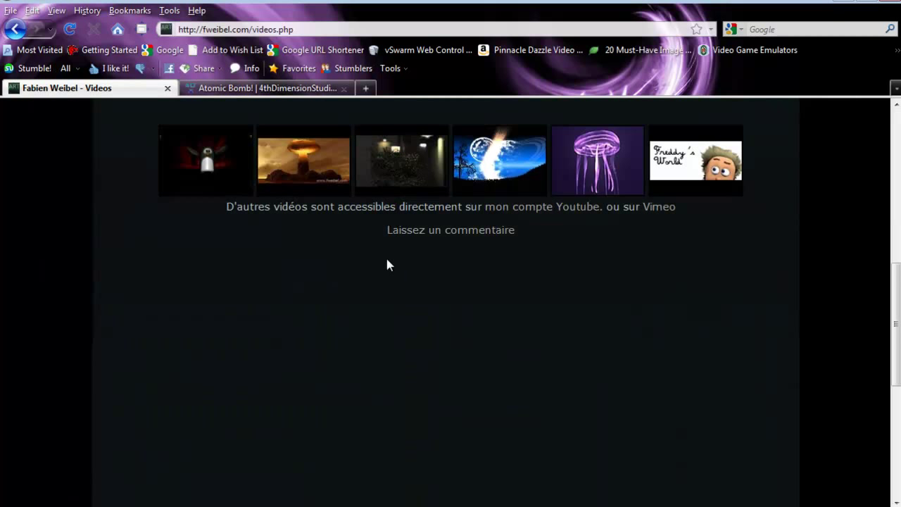
scroll(382, 253, "up", 2)
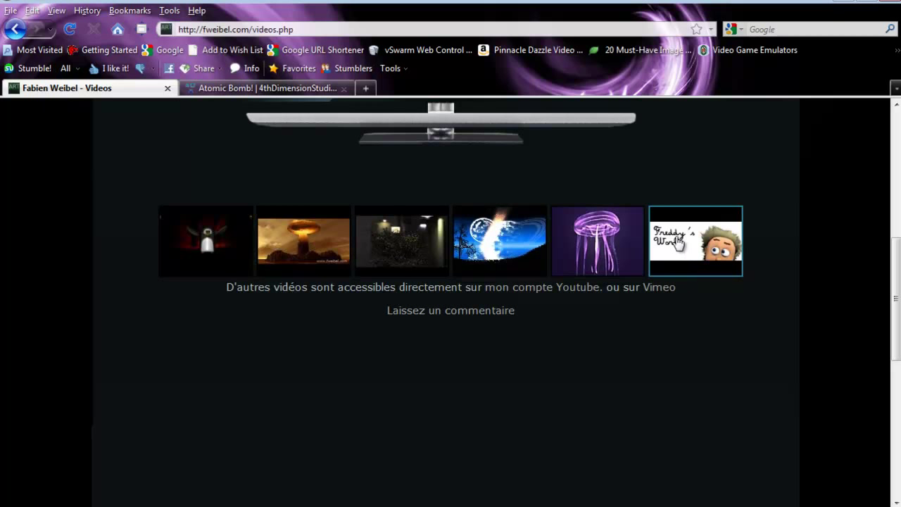
scroll(686, 261, "up", 6)
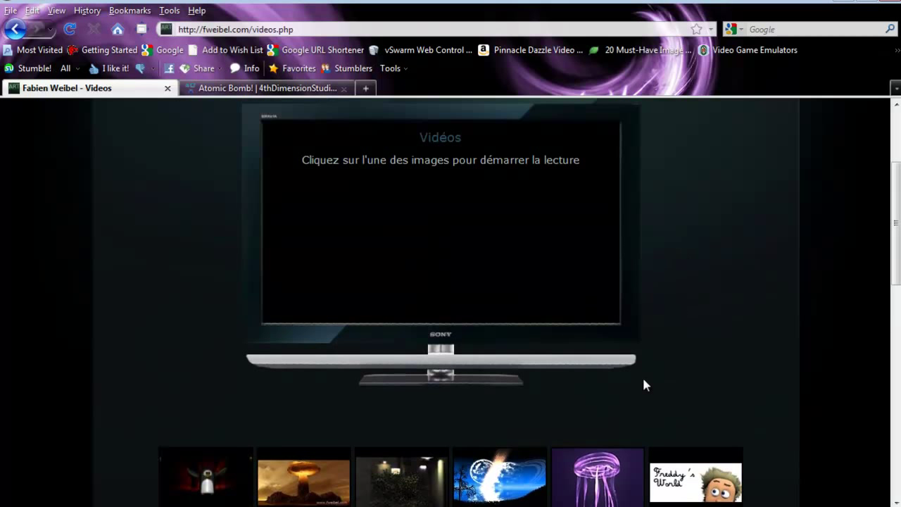
left_click(513, 486)
scroll(514, 488, "down", 2)
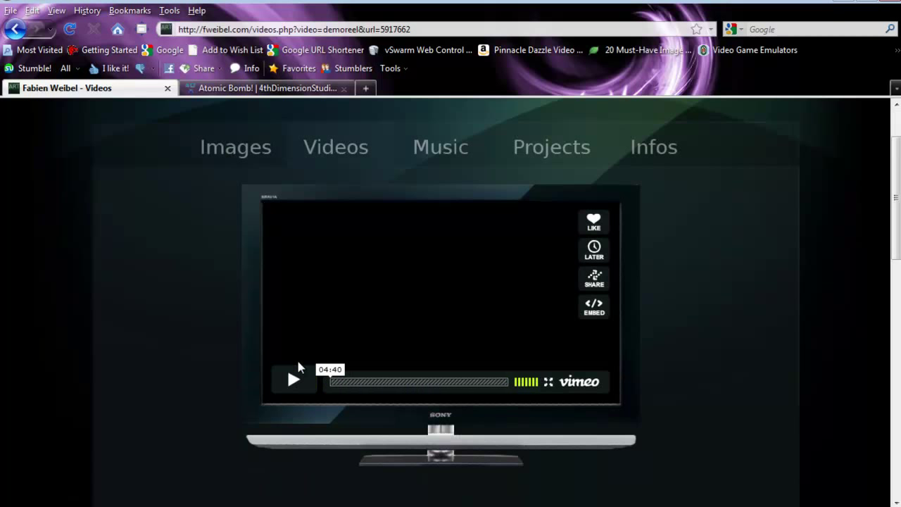
left_click(303, 380)
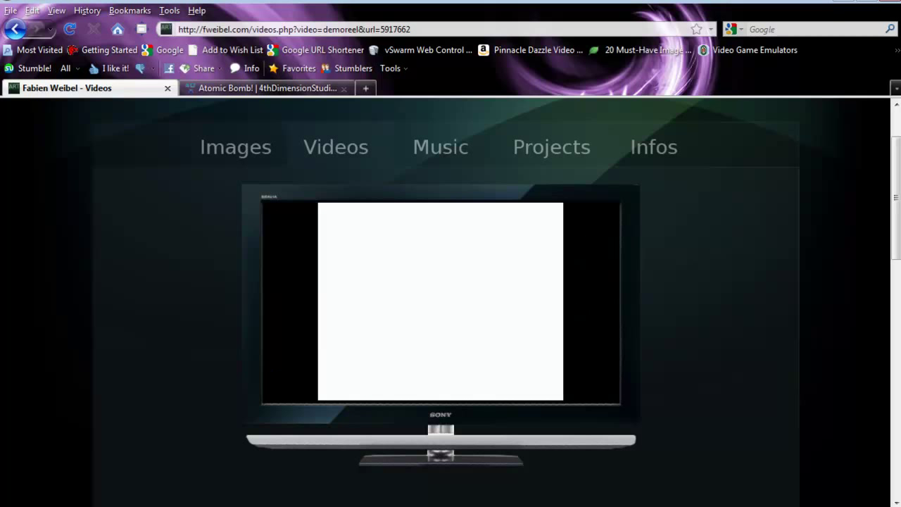
left_click(248, 157)
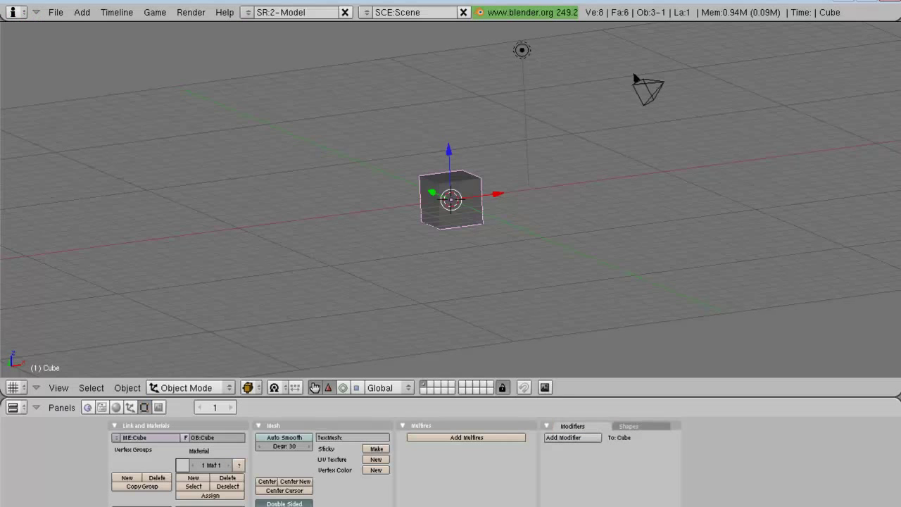
Step: Erase the default cube, leaving only the lamp and camera
scroll(465, 319, "down", 2)
scroll(465, 319, "up", 2)
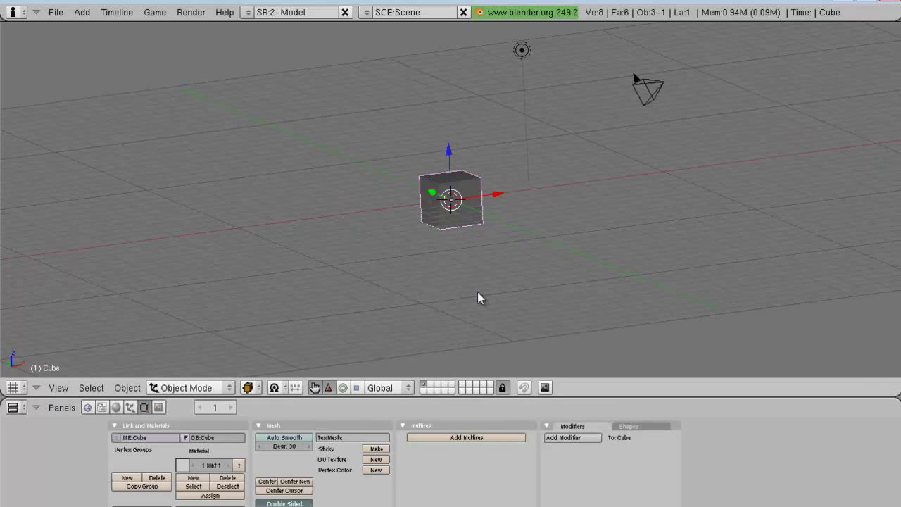
key("x")
left_click(477, 293)
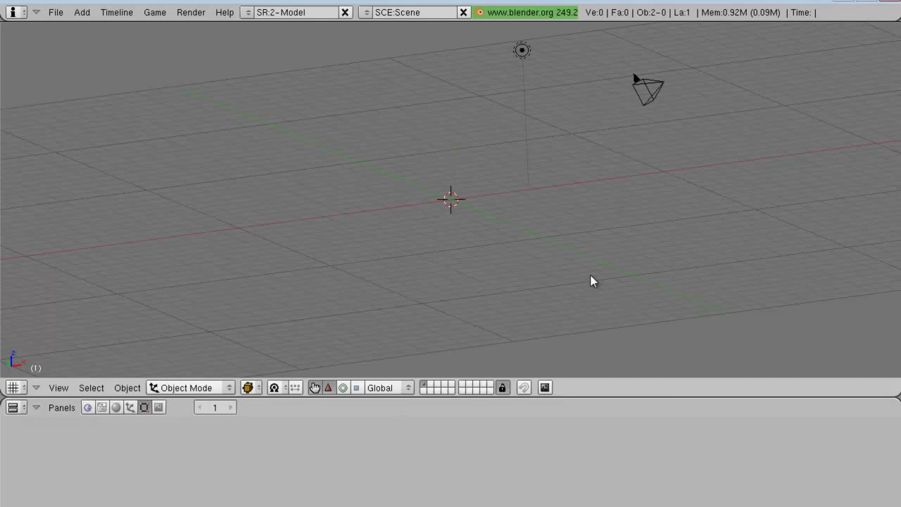
Step: Show the Shading Texture buttons for the World
left_click(117, 407)
left_click(214, 407)
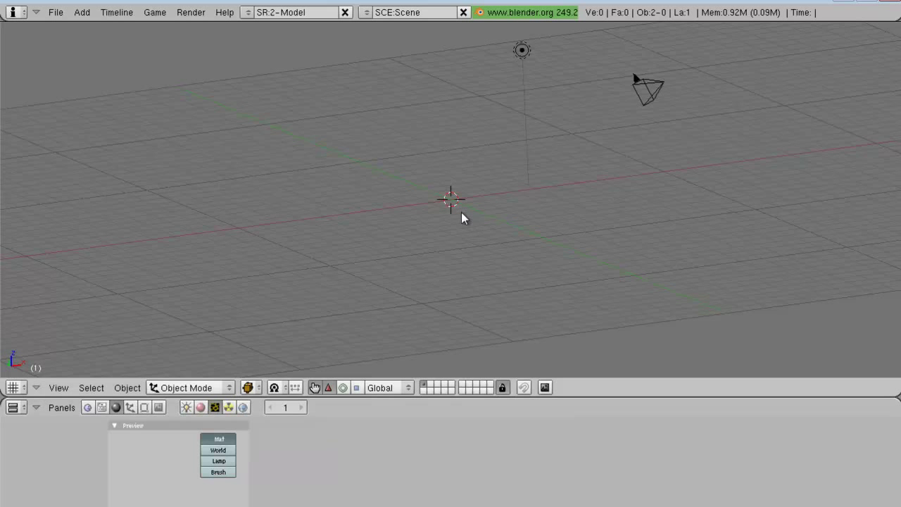
left_click(214, 450)
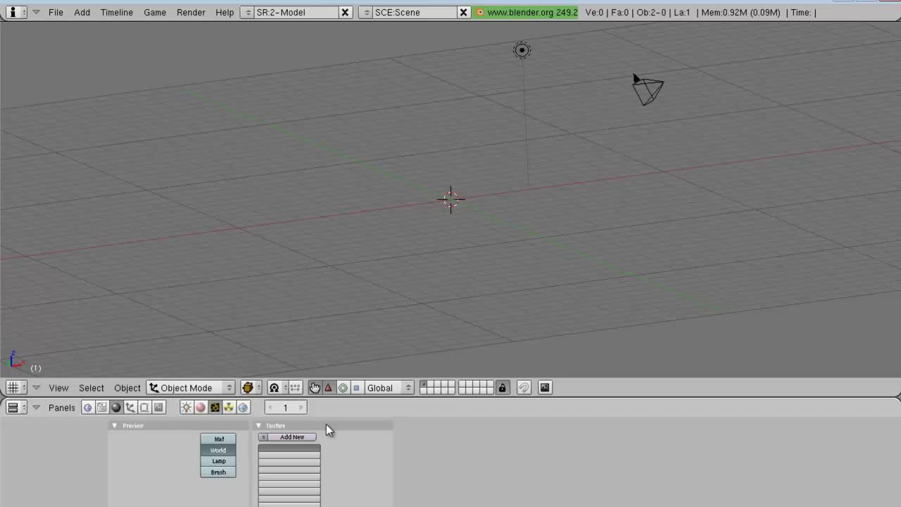
Step: Create a new Clouds world texture with NoiseSize 1.814 and view its Colors settings
left_click(307, 437)
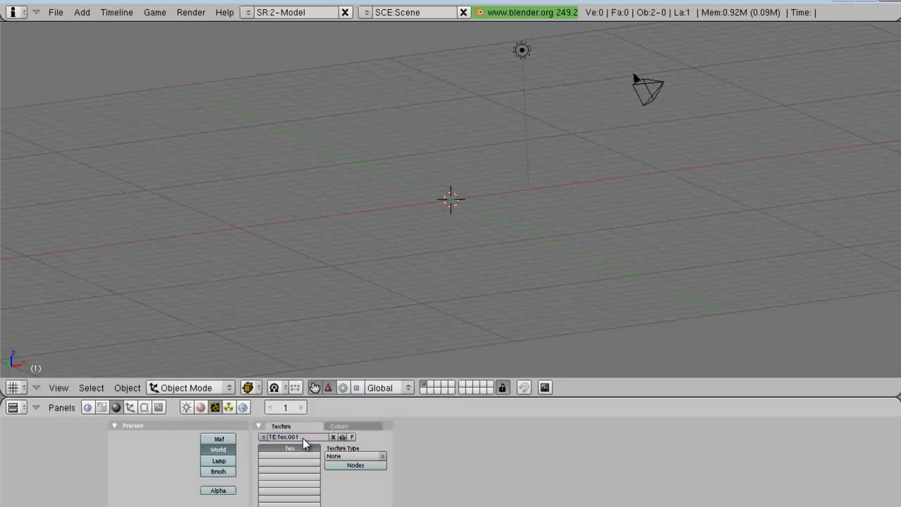
left_click(336, 455)
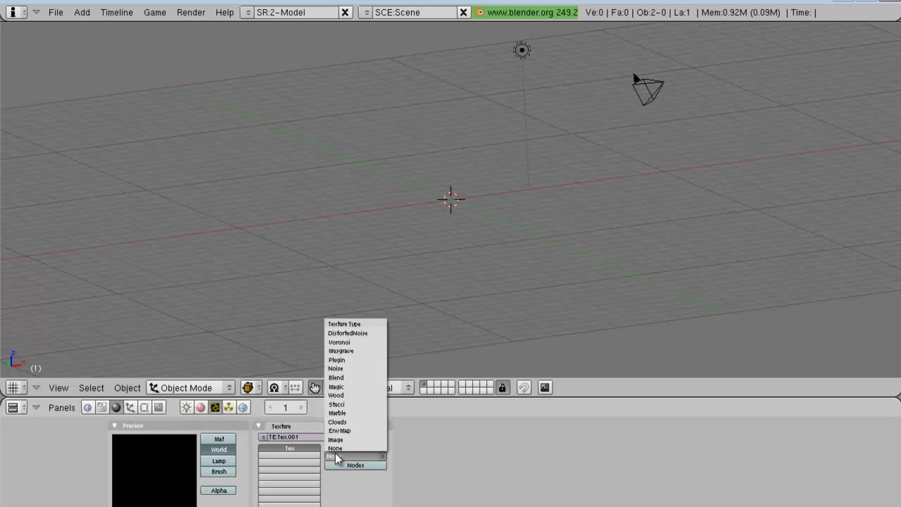
left_click(349, 422)
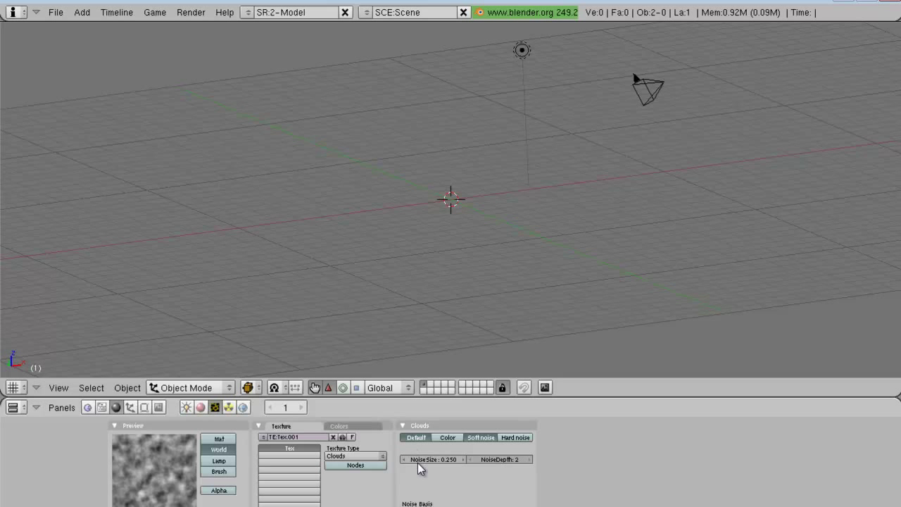
left_click(435, 460)
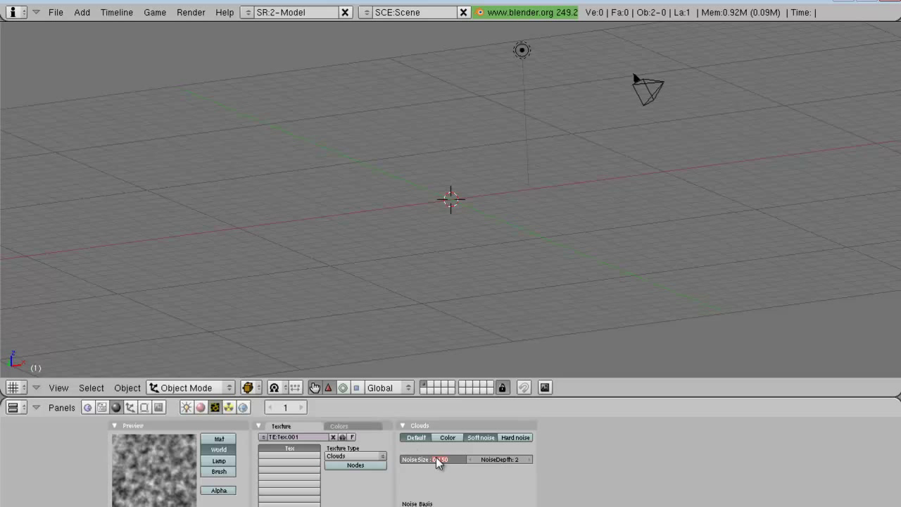
type("1.814")
key("Return")
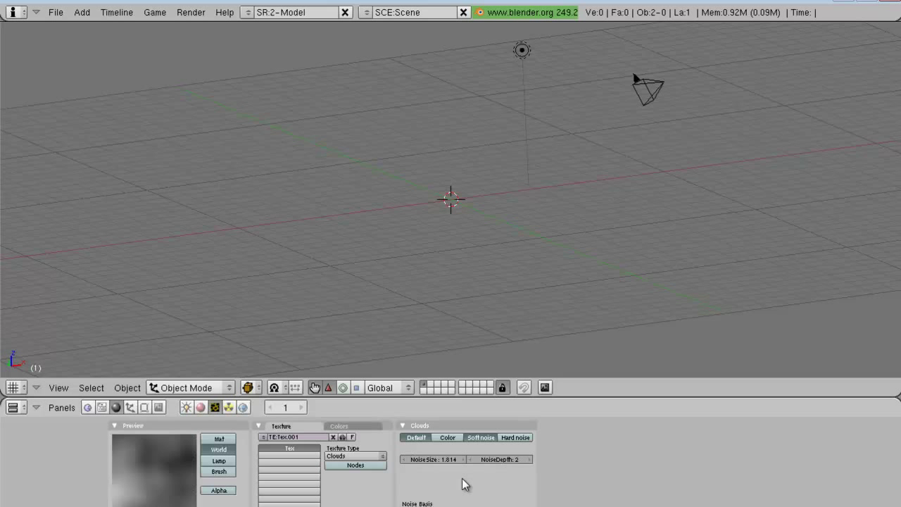
left_click(338, 427)
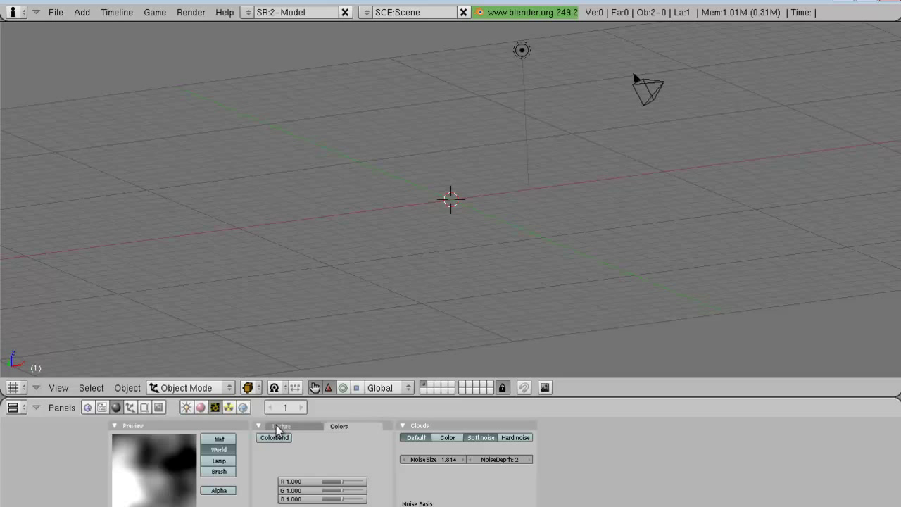
Step: Rename the clouds texture to Displ 1
left_click(276, 427)
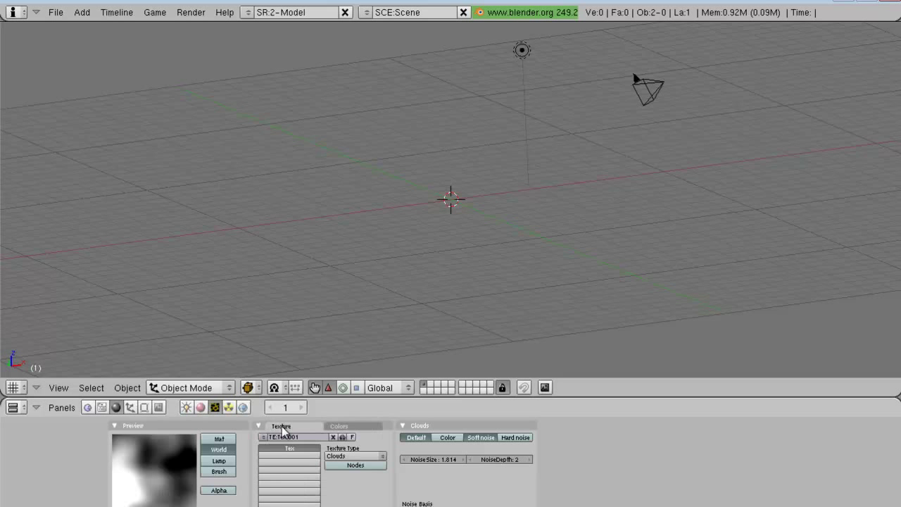
left_click(297, 436)
type("Displ")
type("a")
type(" 1")
key("Return")
Step: Add a new texture in the second slot named Displ 2
left_click(307, 454)
left_click(293, 438)
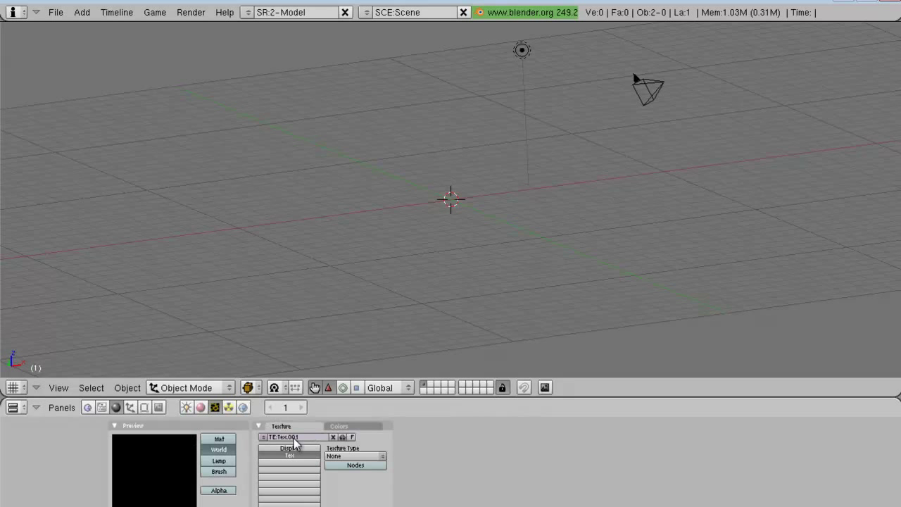
left_click(309, 437)
type("Displ 2")
key("Return")
Step: Make Displ 2 a Voronoi texture with Size 0.462 and view its Colors settings
left_click(340, 456)
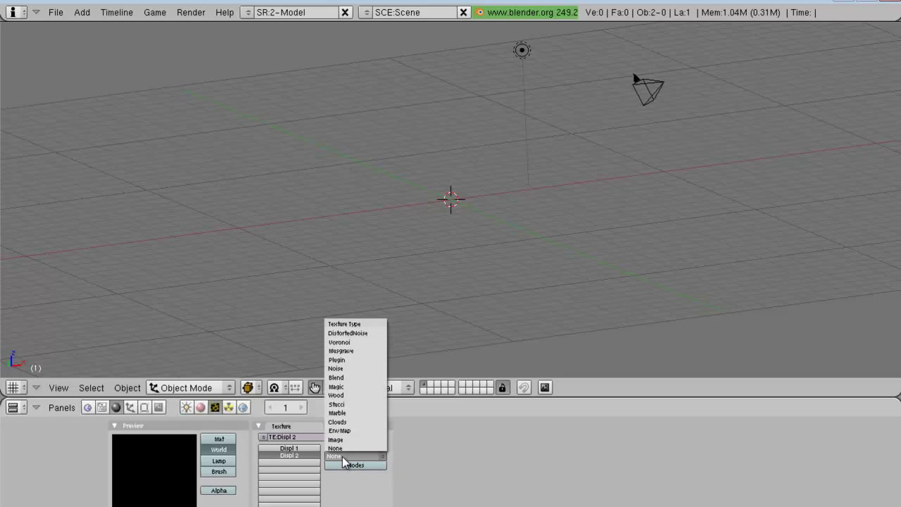
left_click(371, 342)
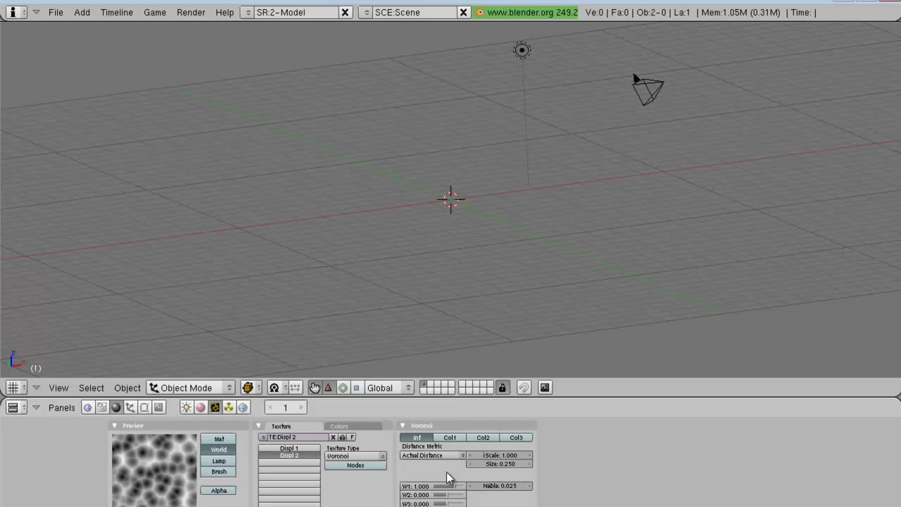
left_click(504, 464)
key("Return")
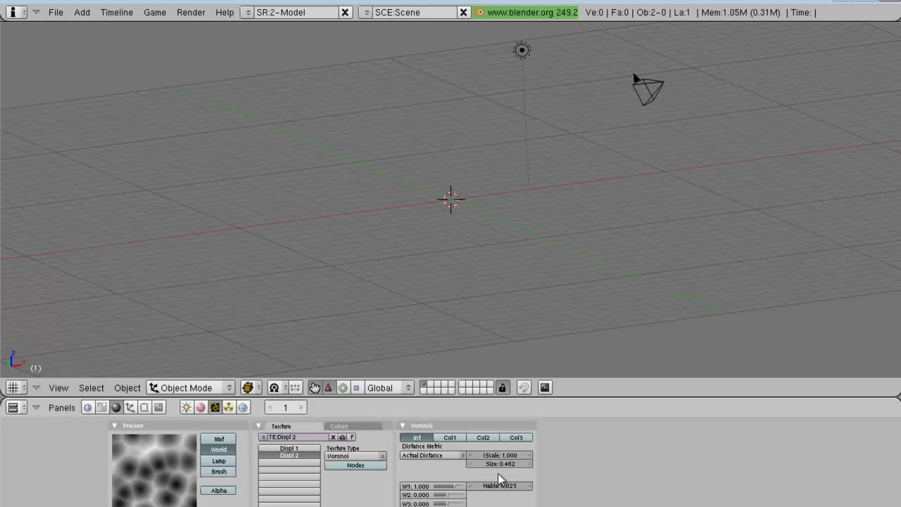
left_click(339, 426)
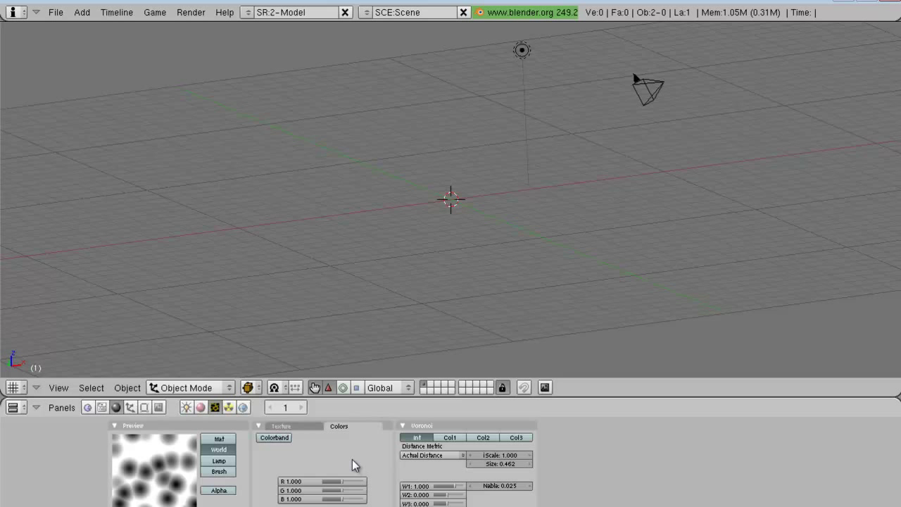
scroll(352, 459, "up", 1)
Step: Add a new Voronoi texture named Displ 3 in the third channel and view its Colors
left_click(325, 425)
left_click(311, 462)
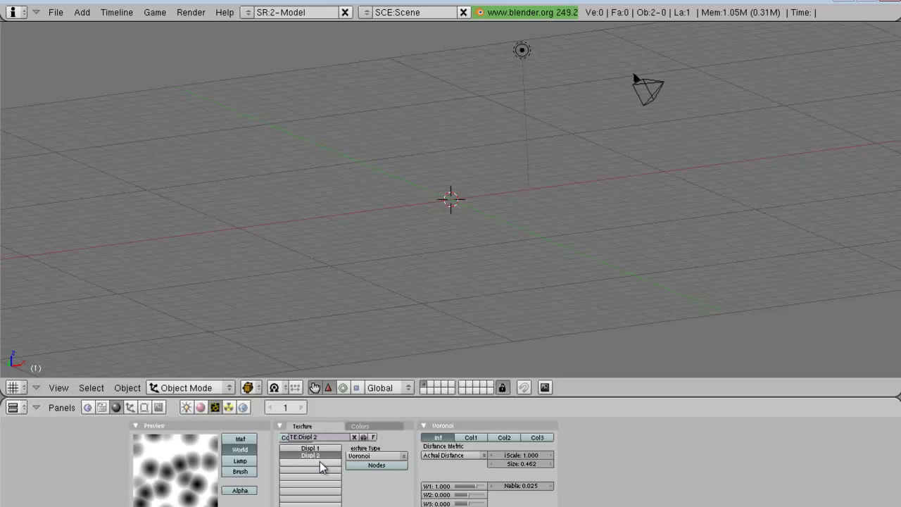
left_click(311, 437)
type("Displ 3")
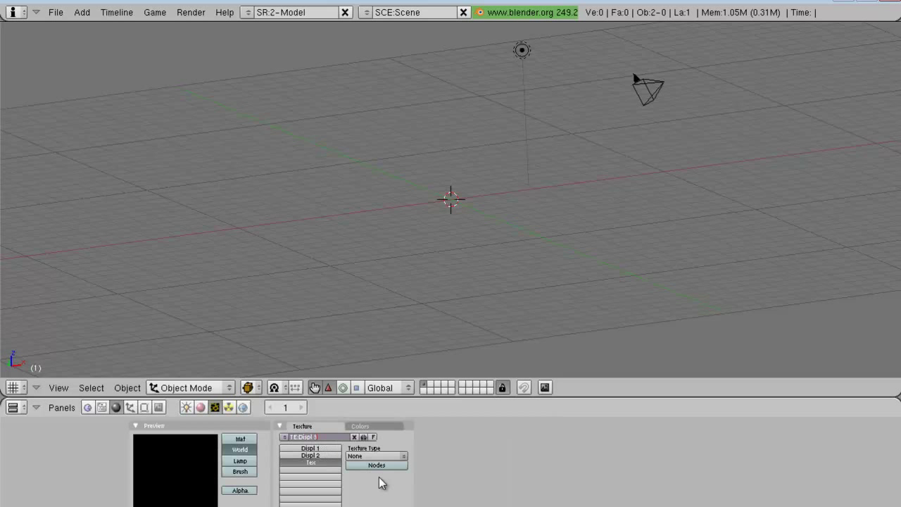
key("Return")
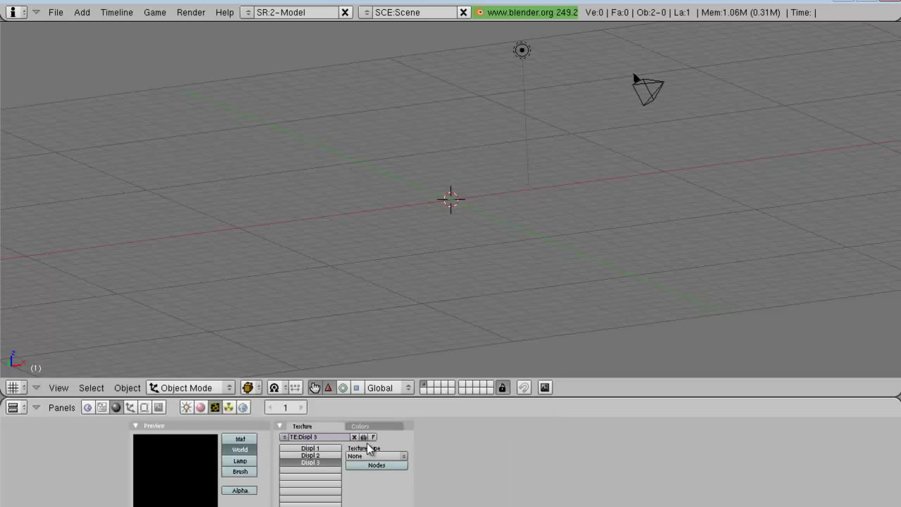
left_click(369, 456)
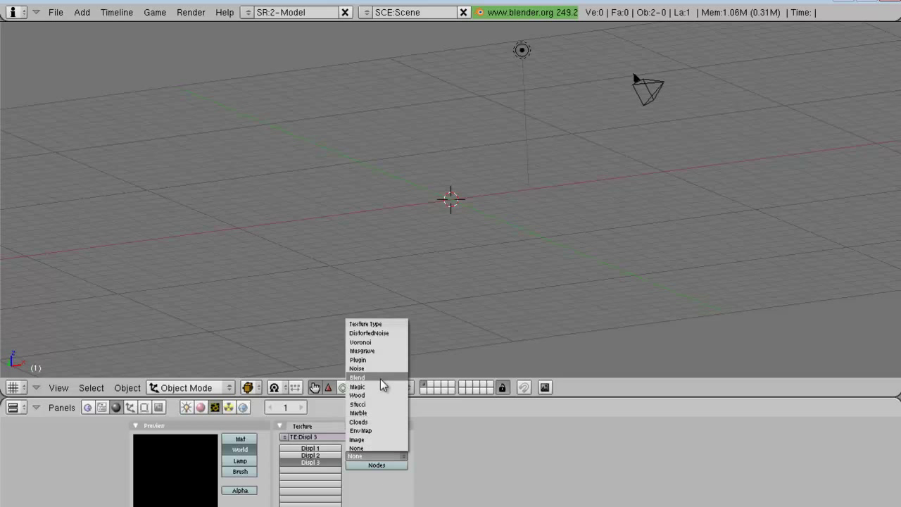
left_click(388, 343)
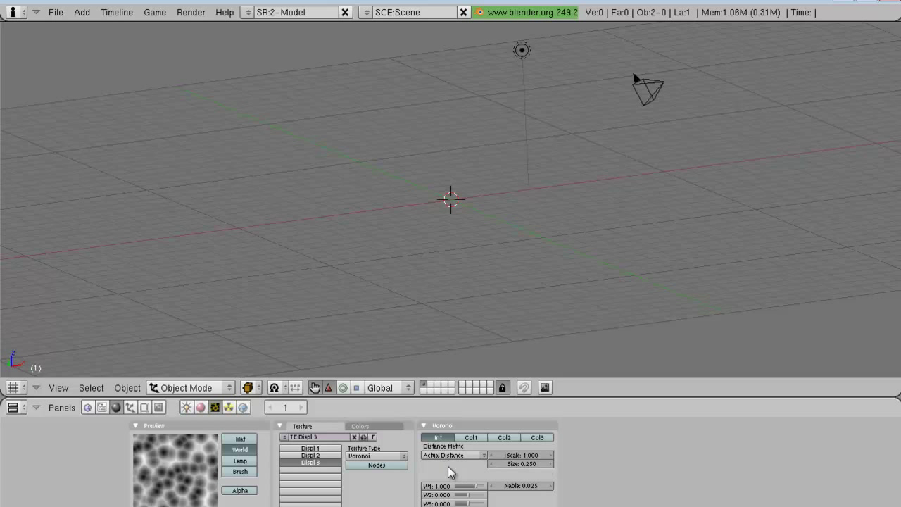
left_click(390, 426)
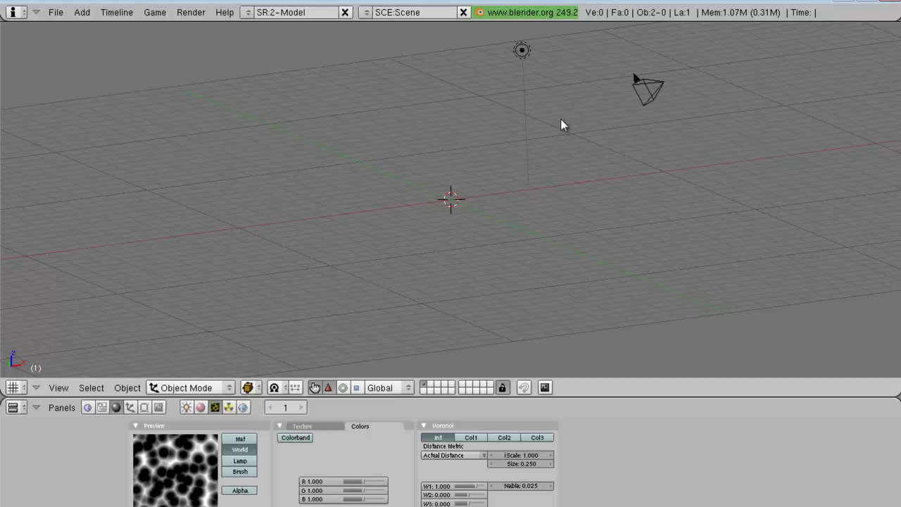
scroll(561, 123, "down", 5)
Step: Add a plane at the scene centre and scale it about 22.46 times as ground
middle_click_drag(490, 123, 467, 275)
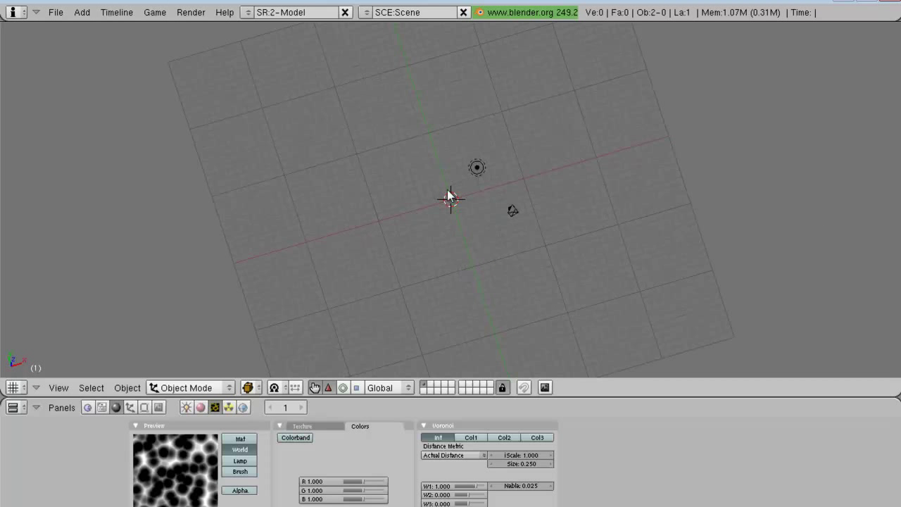
key("space")
mouse_move(510, 189)
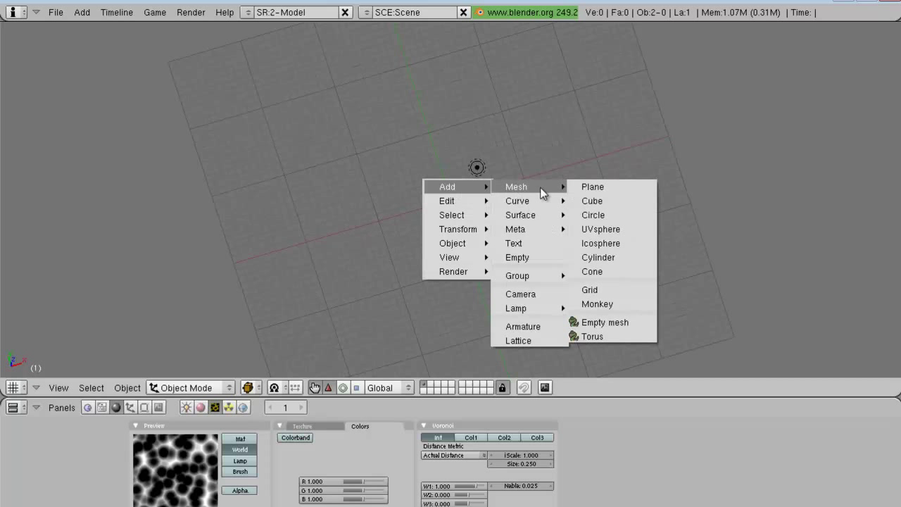
left_click(592, 187)
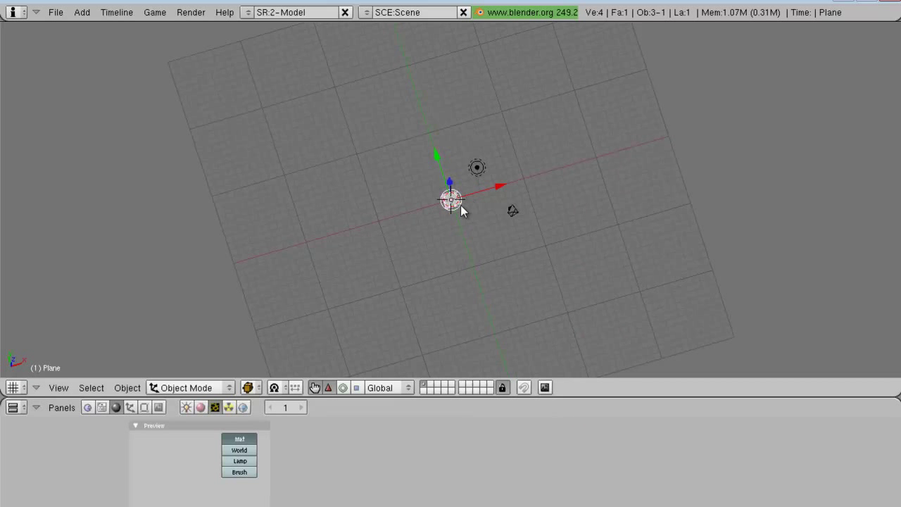
key("s")
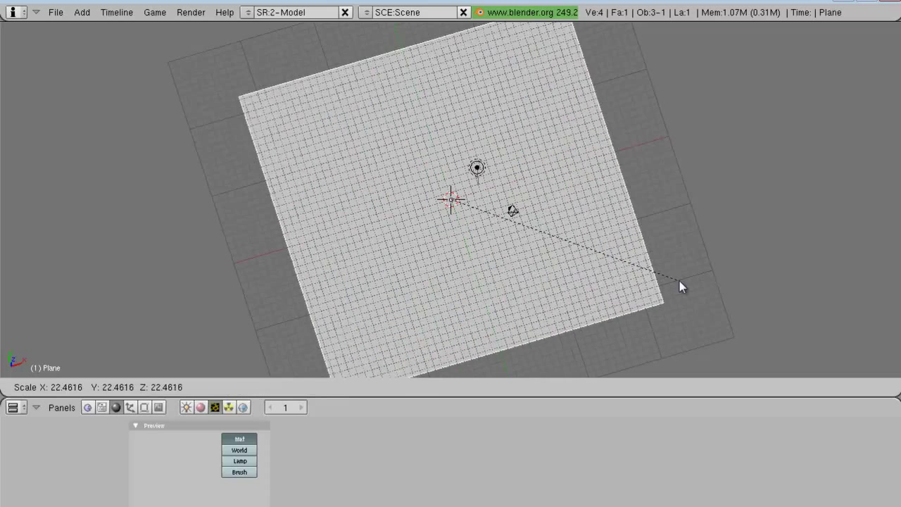
left_click(710, 294)
middle_click_drag(682, 295, 531, 217)
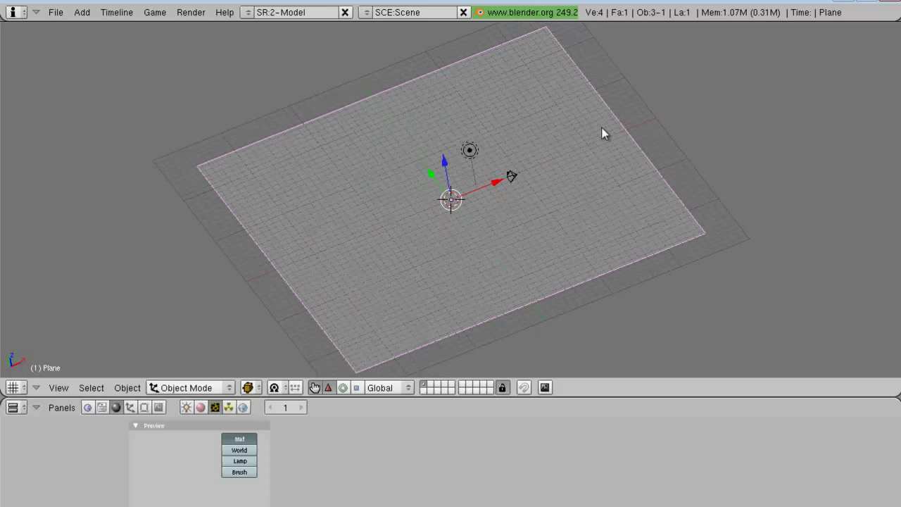
middle_click_drag(524, 328, 572, 292)
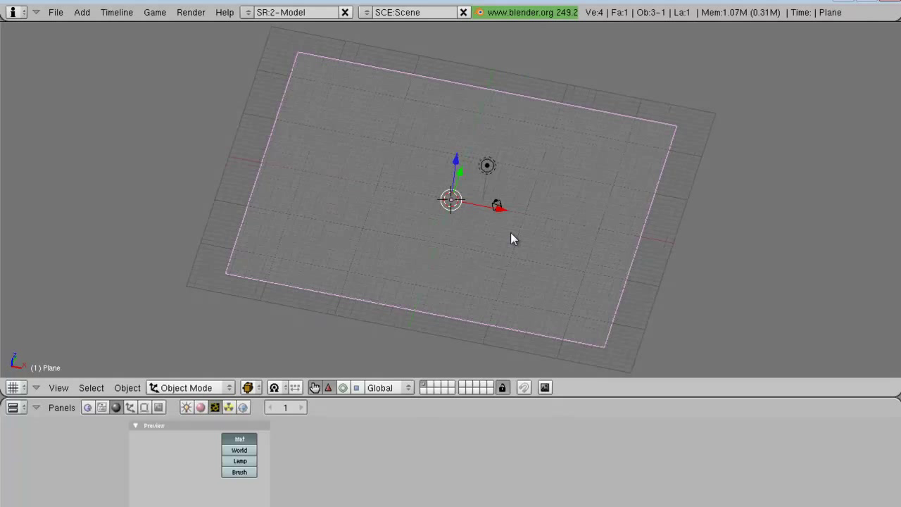
Step: Add a torus mesh with radii 1.00 and 0.25, 48 major and 16 minor segments
key("space")
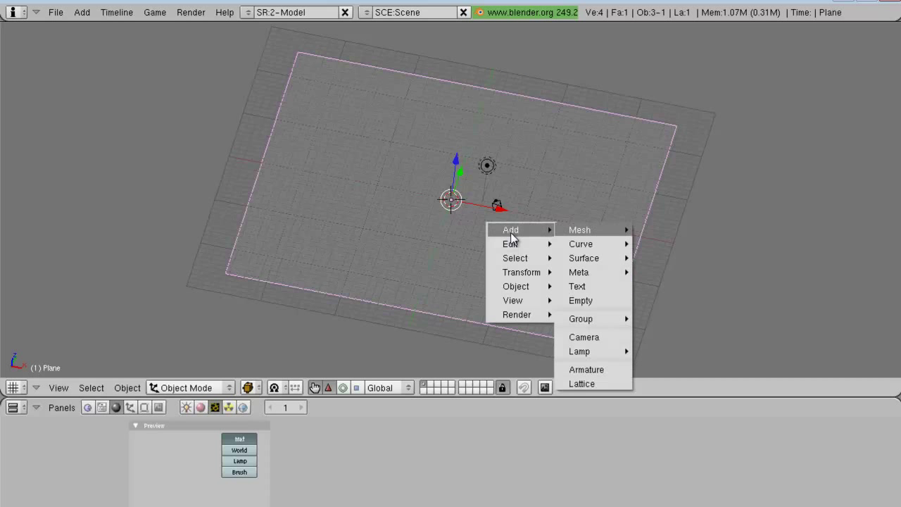
key("space")
mouse_move(555, 202)
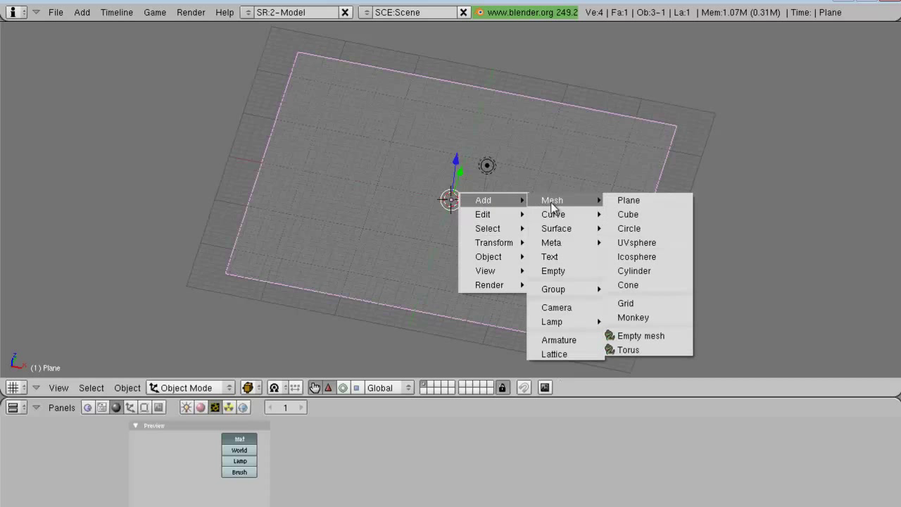
left_click(620, 352)
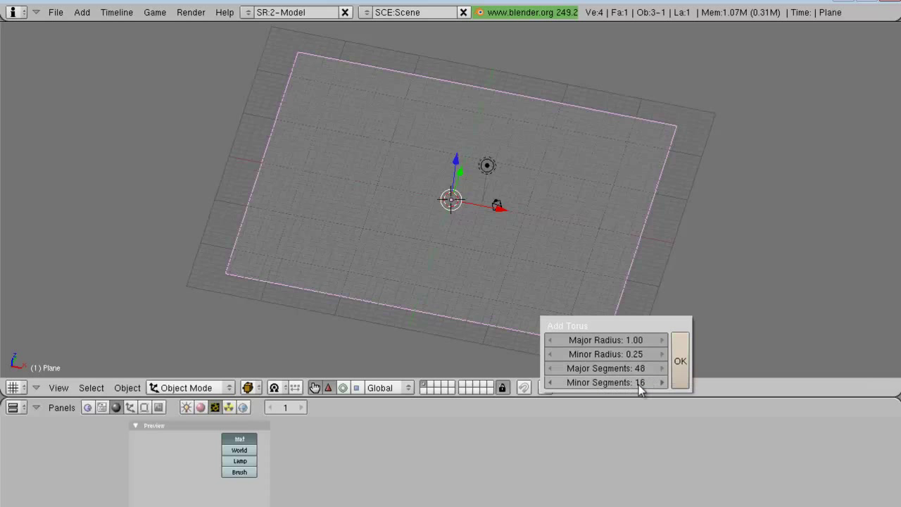
left_click(680, 380)
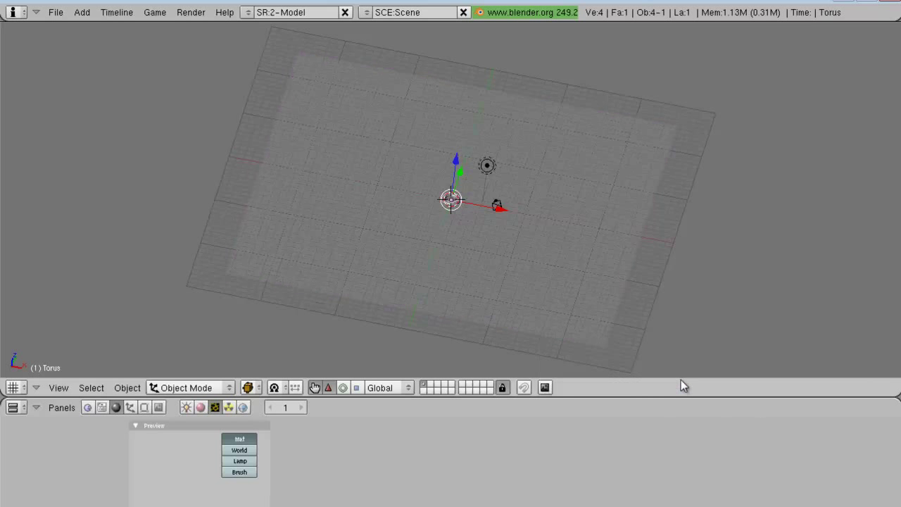
Step: Scale the torus up to a larger size
key("s")
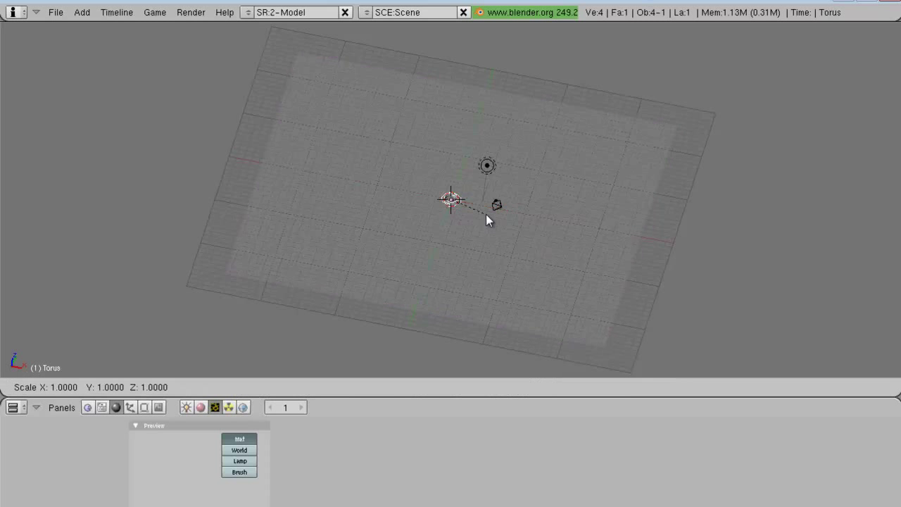
left_click(861, 336)
key("s")
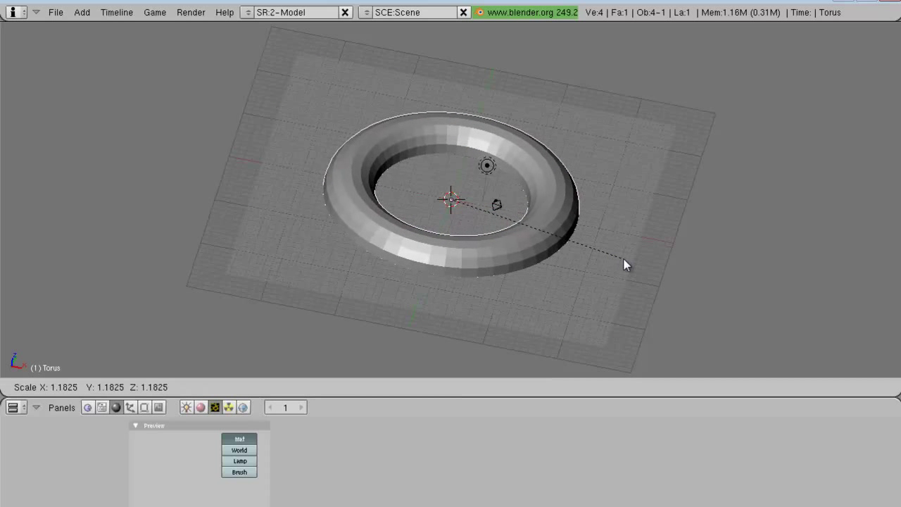
left_click(624, 259)
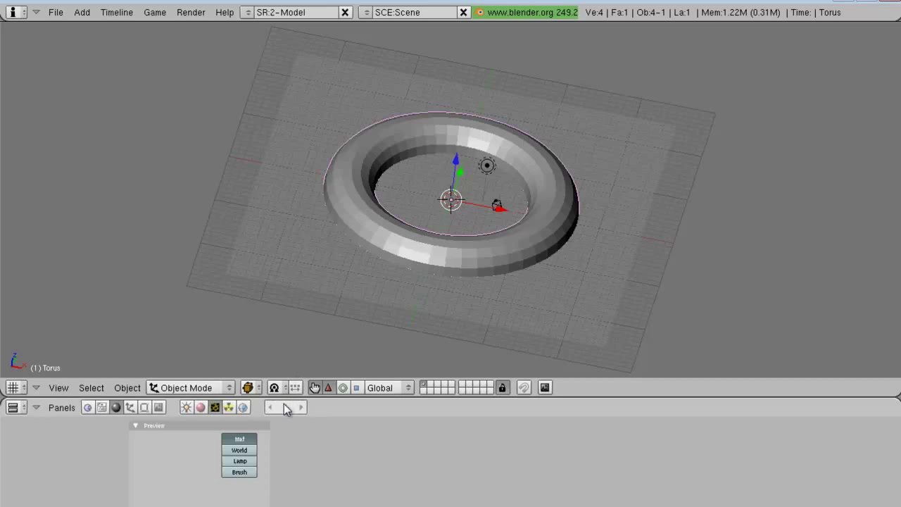
Step: Keyframe the torus's full scale at frame 400
type("400")
key("Return")
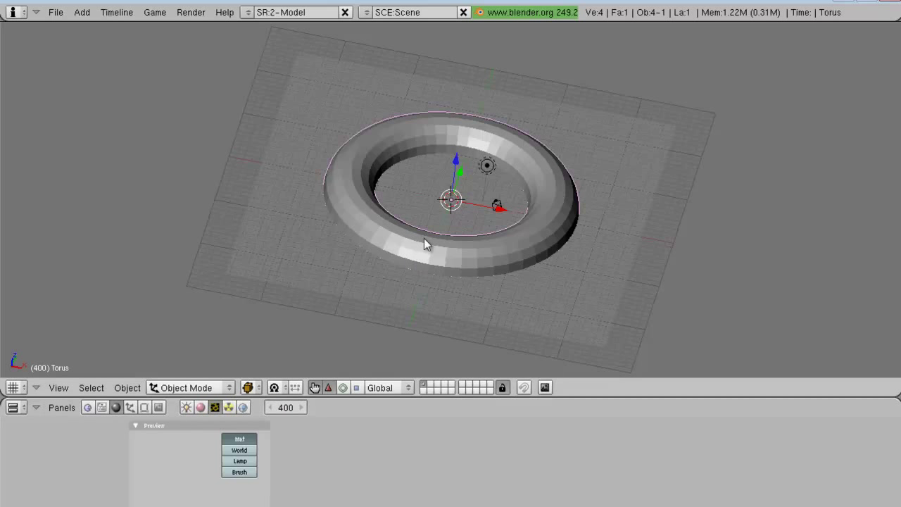
key("i")
left_click(416, 264)
Step: Keyframe the torus at zero scale on frame 100, then scrub to check it growing
type("100")
key("Return")
key("s")
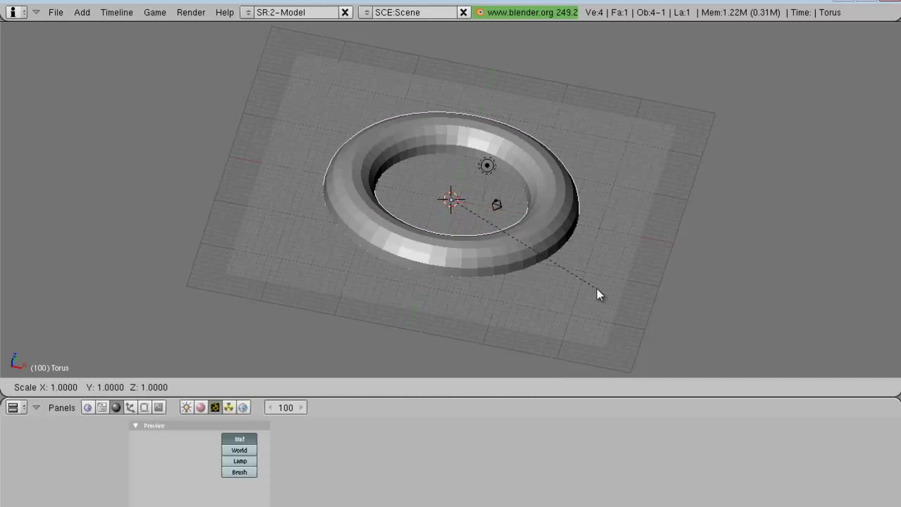
key("0")
key("Return")
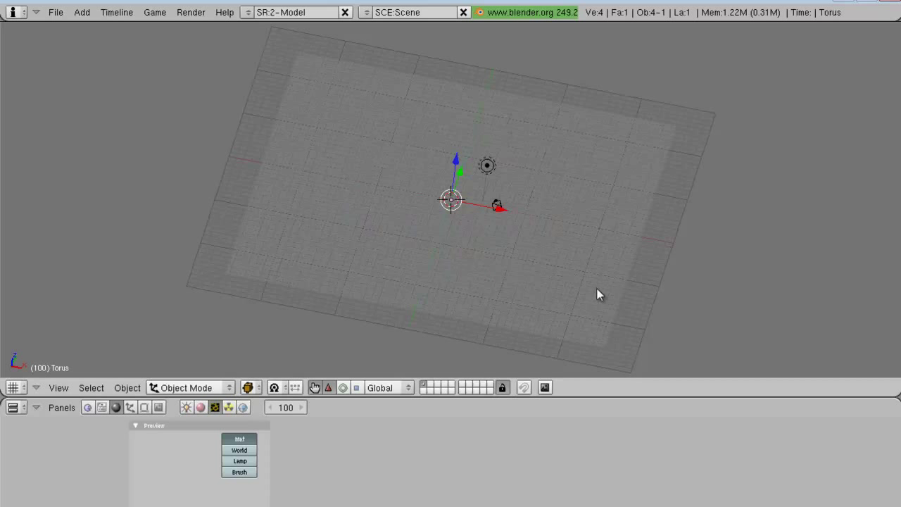
key("i")
left_click(598, 289)
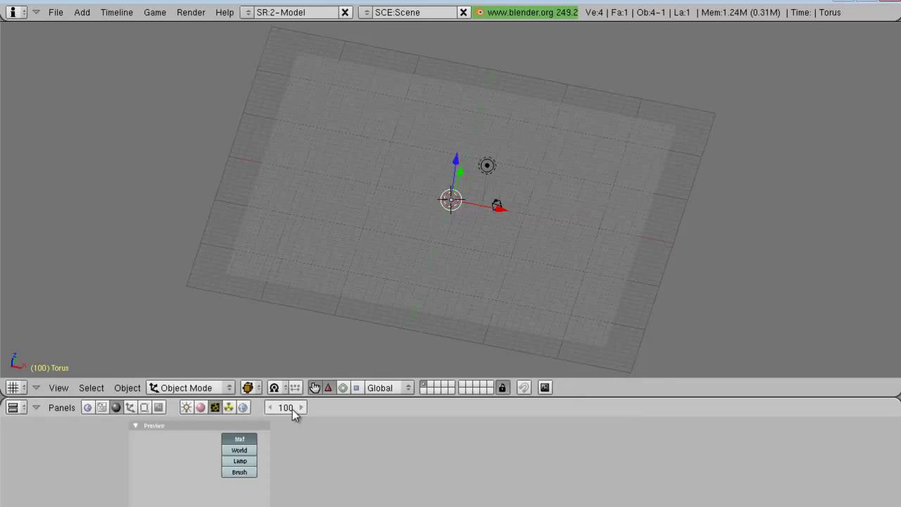
left_click_drag(294, 409, 298, 408)
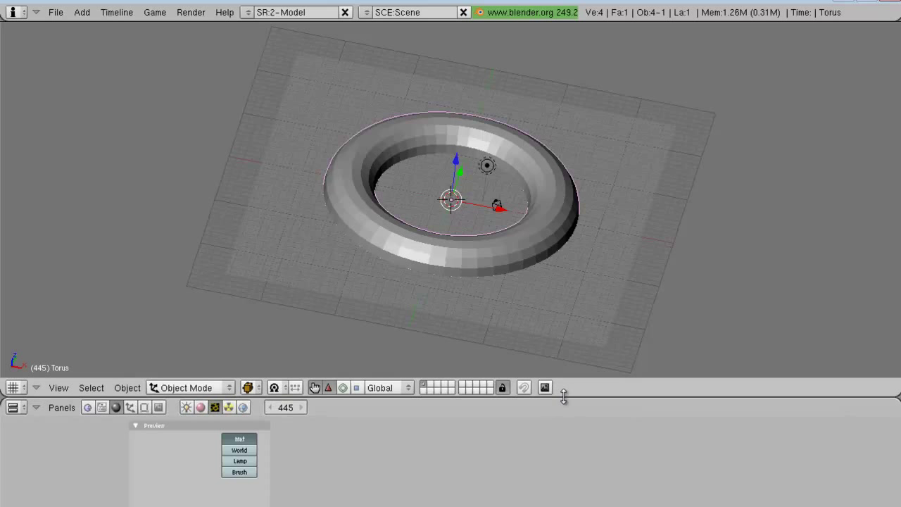
Step: Split the 3D view into two side-by-side panes and orbit each to a different angle
right_click(563, 398)
left_click(560, 397)
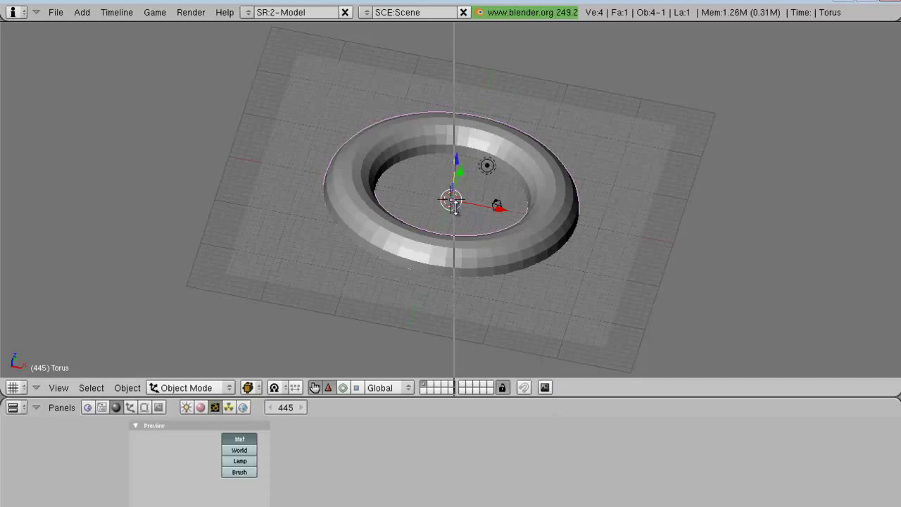
left_click(550, 213)
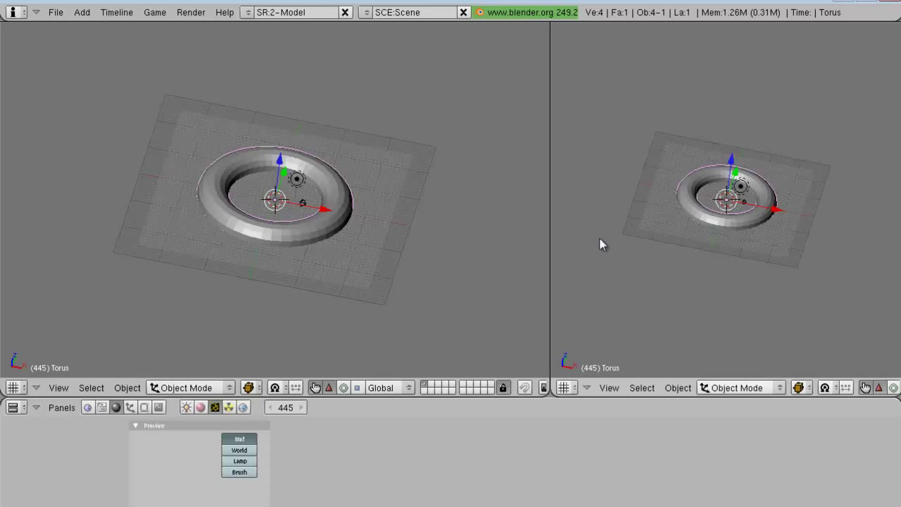
middle_click_drag(484, 271, 377, 336)
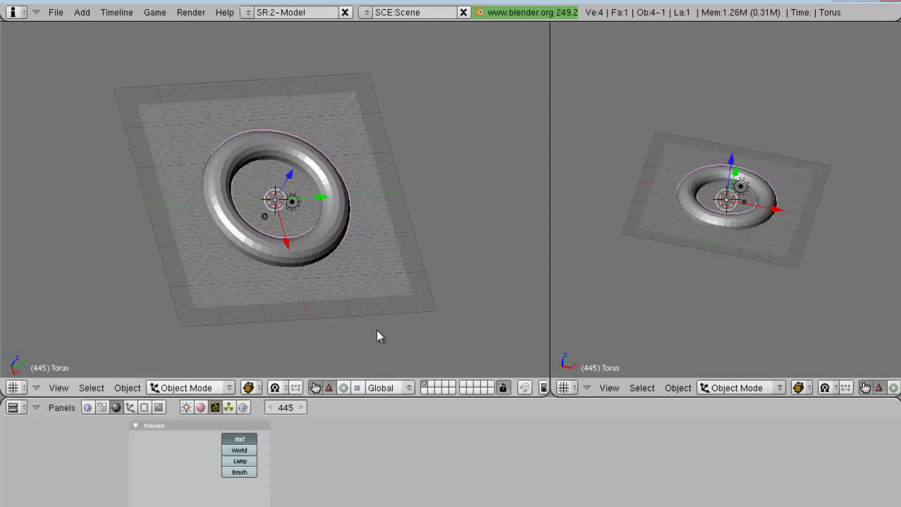
middle_click_drag(570, 307, 655, 379)
left_click(571, 387)
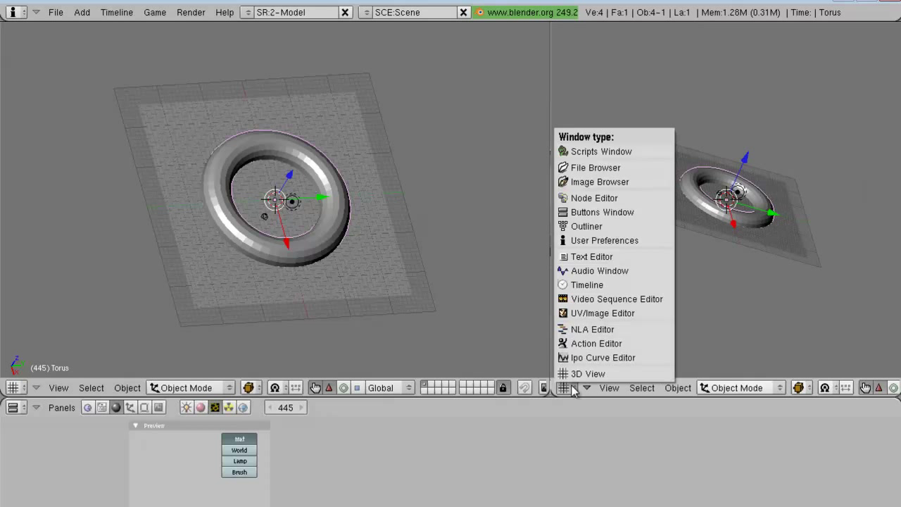
Step: Show the torus's scale IPO curves near frame 388 and pick the ScaleX and ScaleY channels
left_click(595, 358)
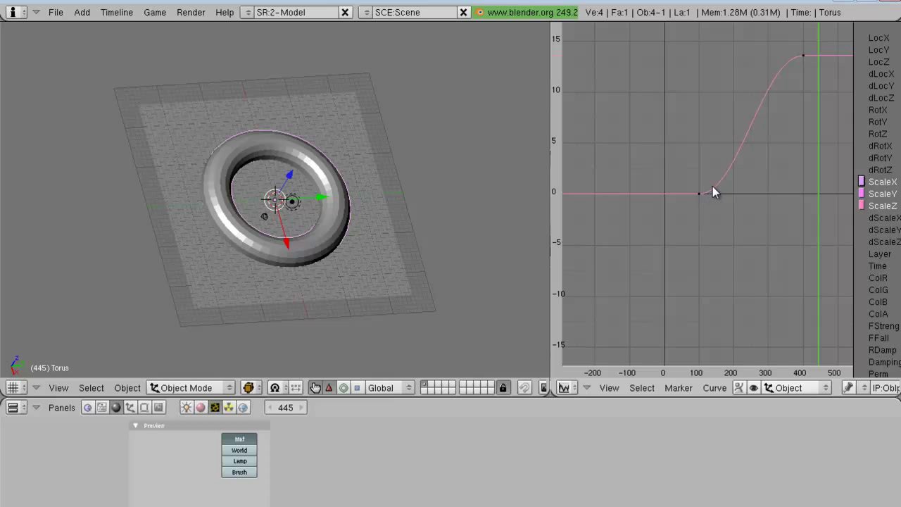
left_click(800, 56)
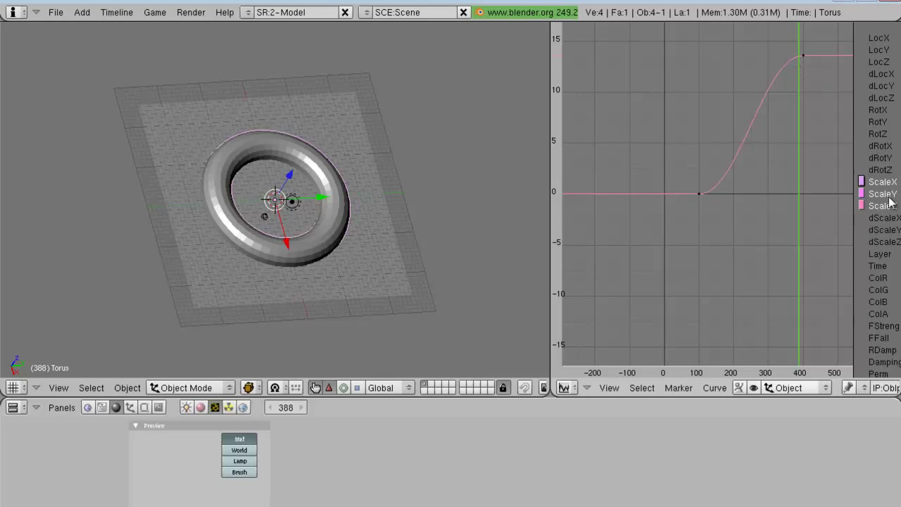
left_click(863, 193)
left_click(863, 182)
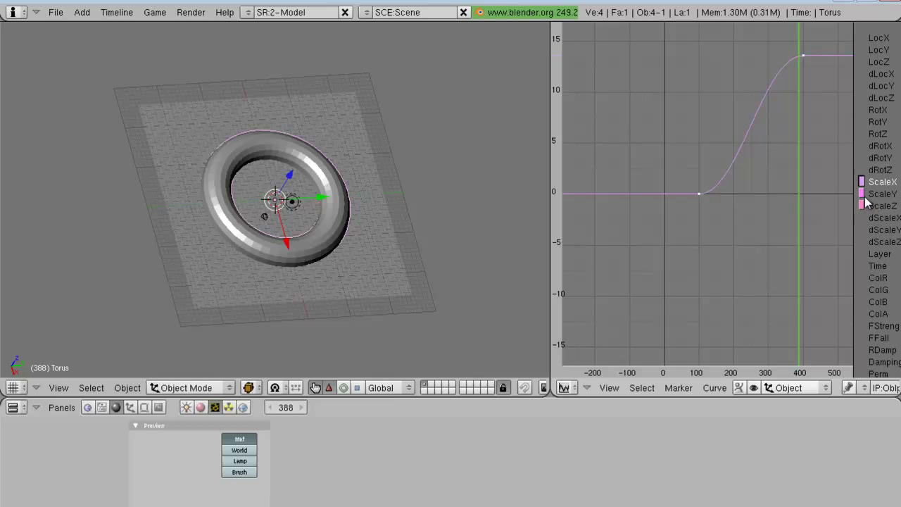
left_click(863, 193)
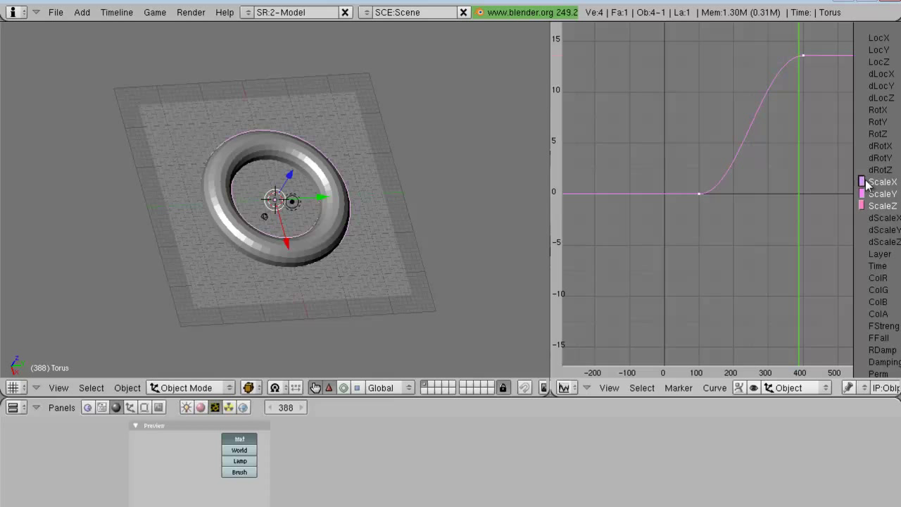
Step: Drag the scale curve's Bezier handles so it rises steeply right after frame 100
key("Tab")
right_click(734, 173)
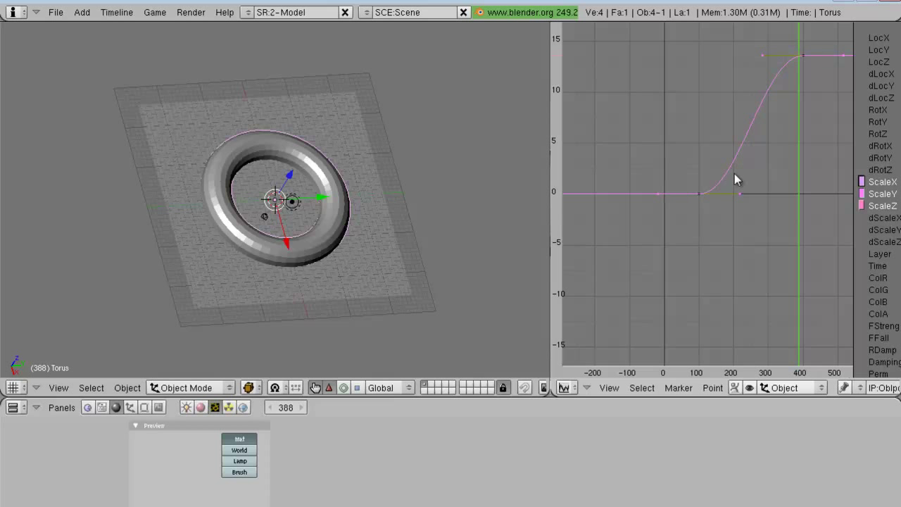
key("g")
left_click(742, 198)
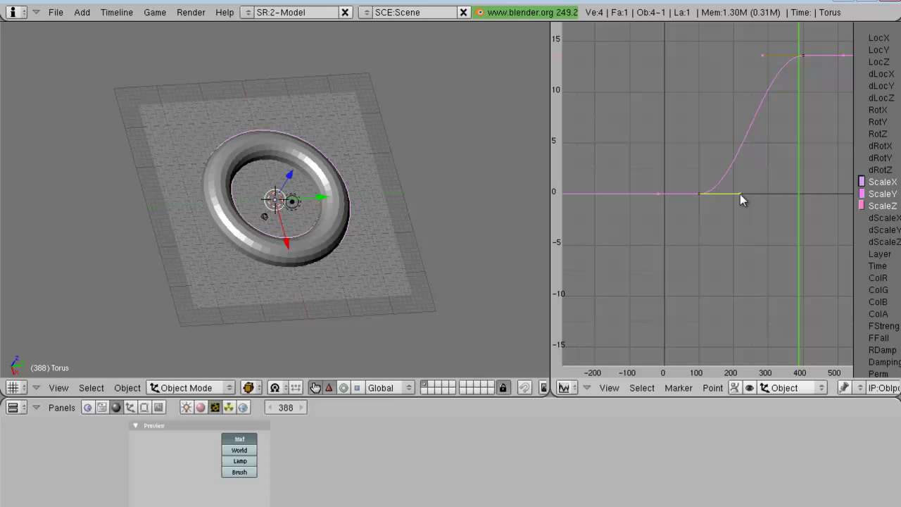
key("g")
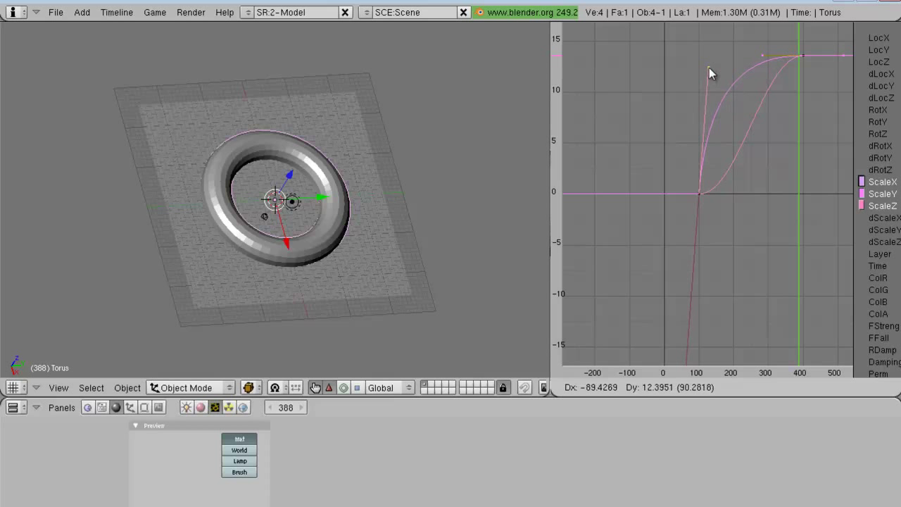
left_click(709, 68)
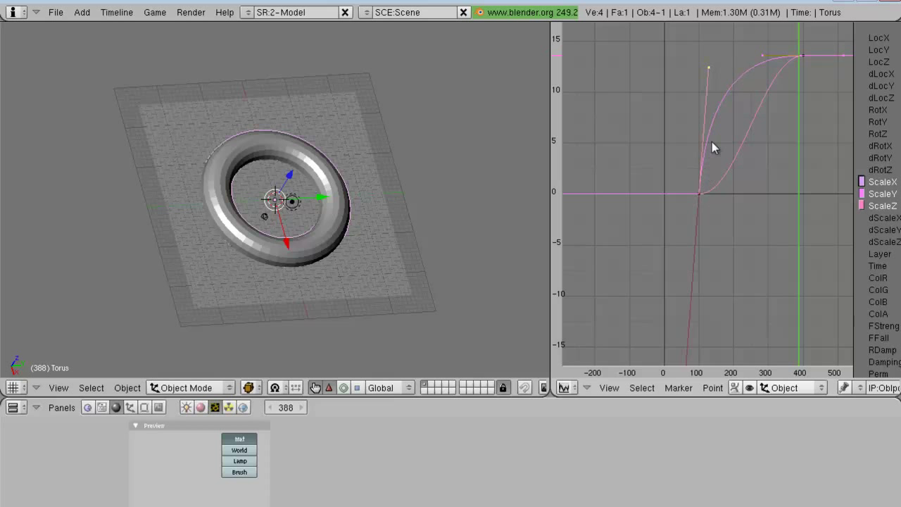
key("g")
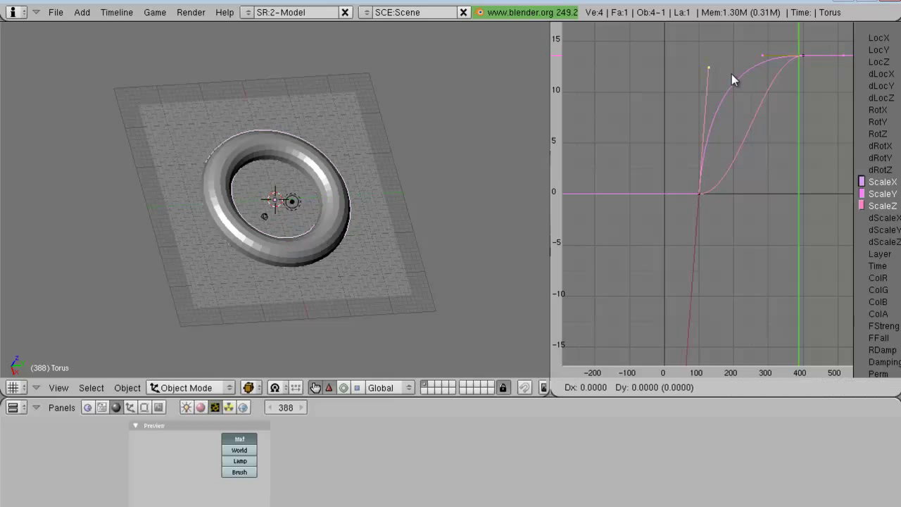
left_click(732, 82)
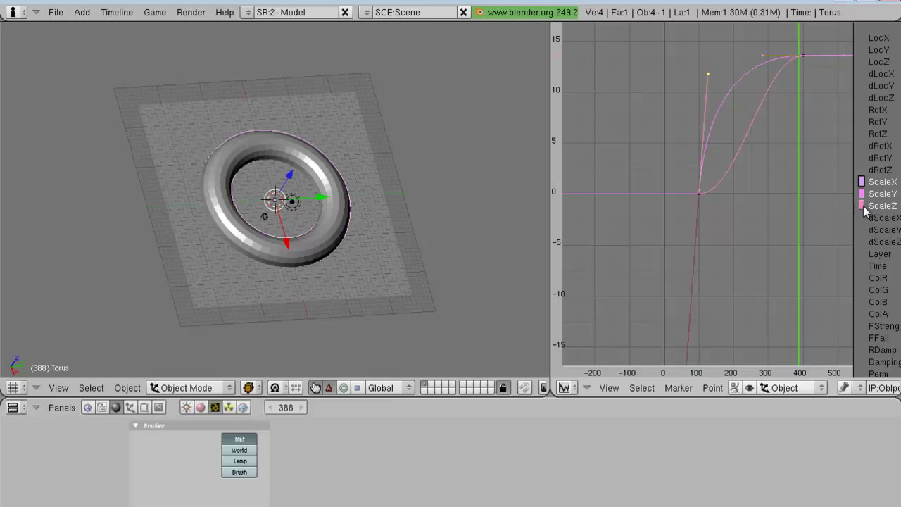
key("Tab")
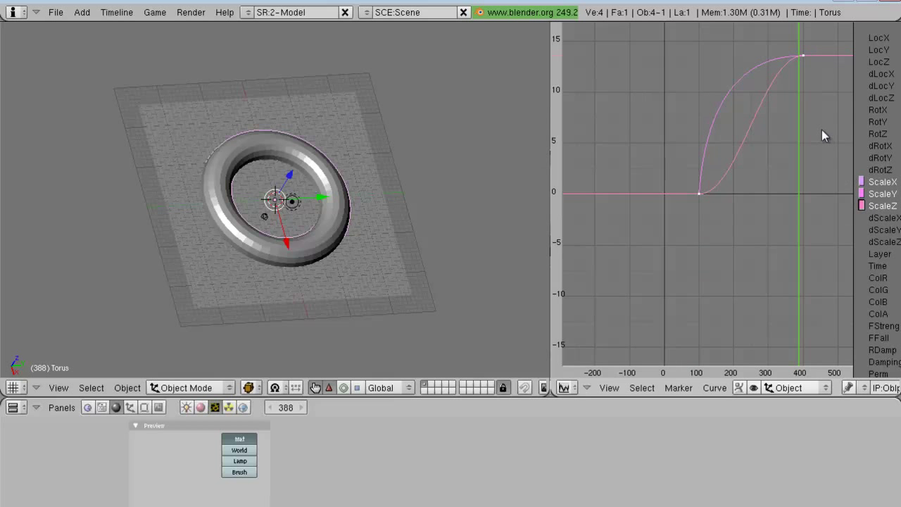
Step: Lower the ScaleZ keyframe at frame 400 to about 11
key("Tab")
right_click(804, 53)
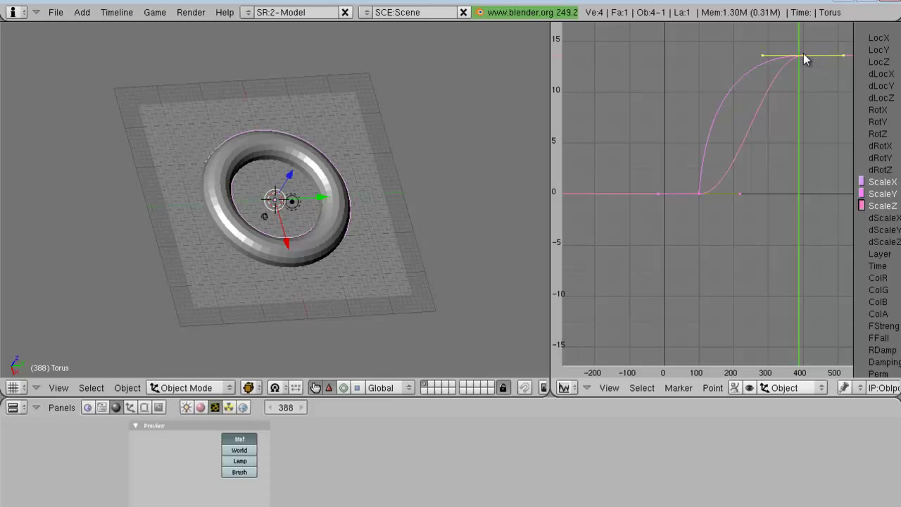
key("g")
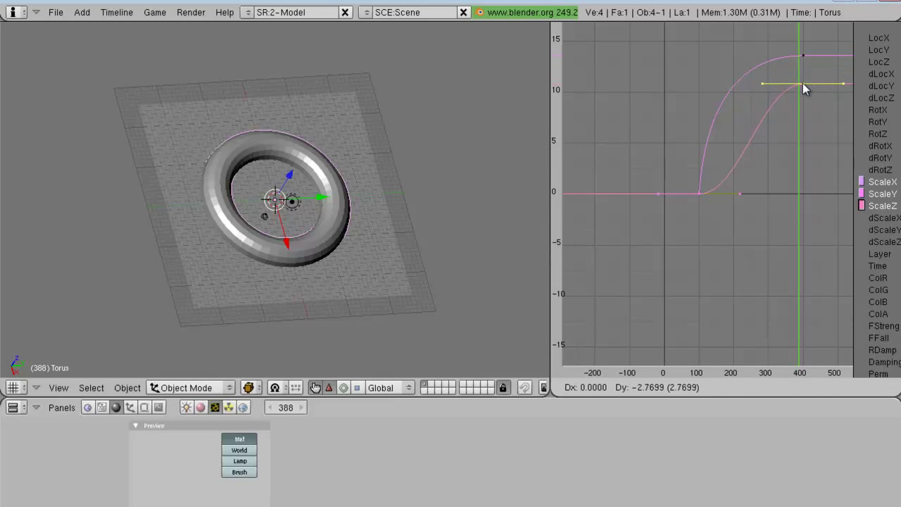
left_click(803, 81)
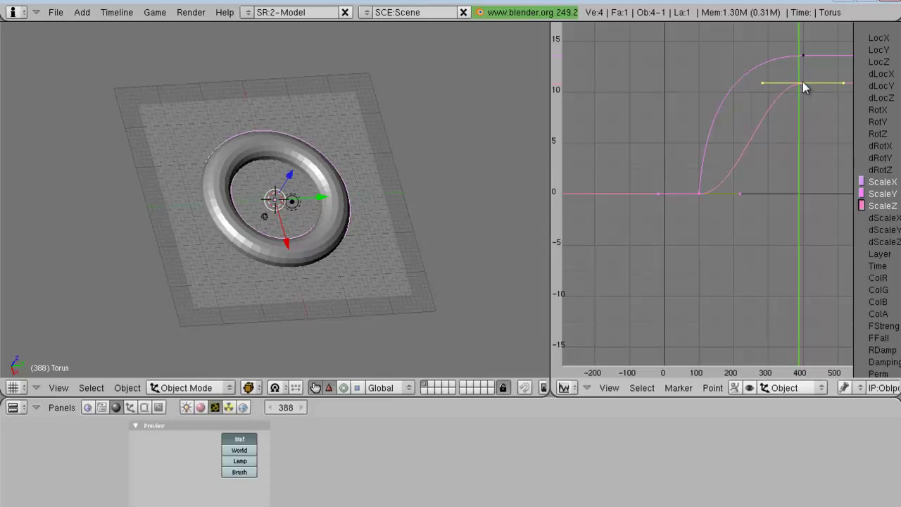
middle_click_drag(341, 297, 304, 198)
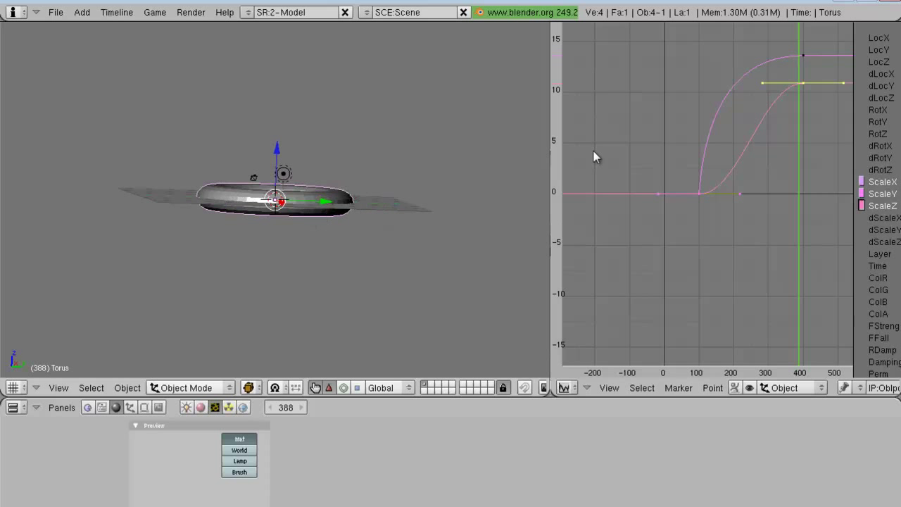
Step: Raise the ScaleZ handle after frame 100 so ScaleZ also rises steeply
right_click(736, 196)
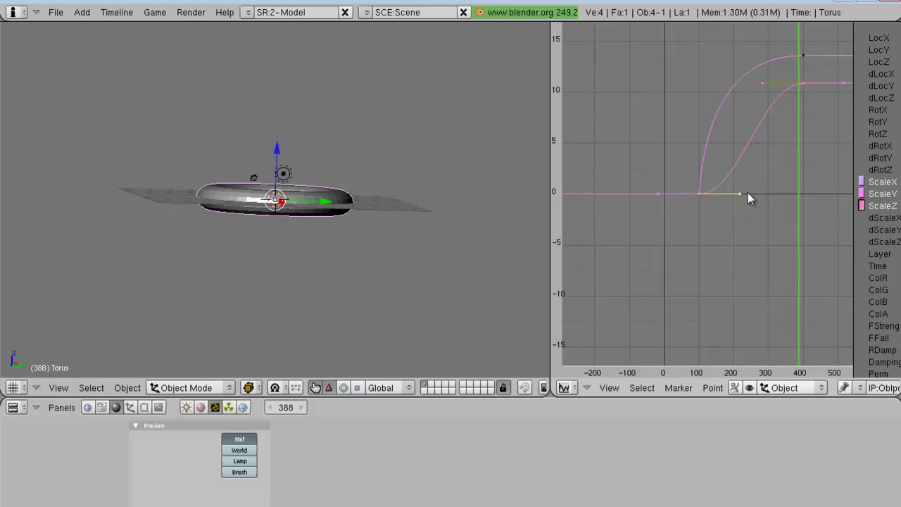
key("g")
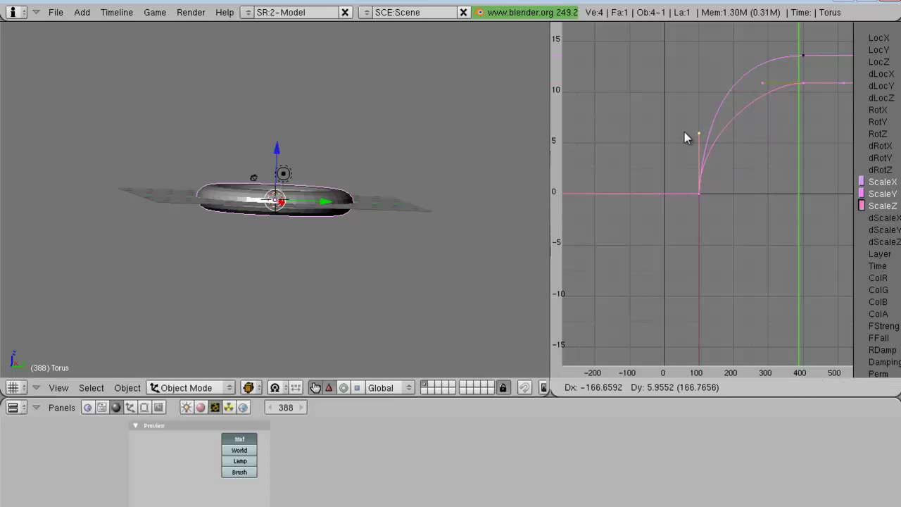
left_click(684, 132)
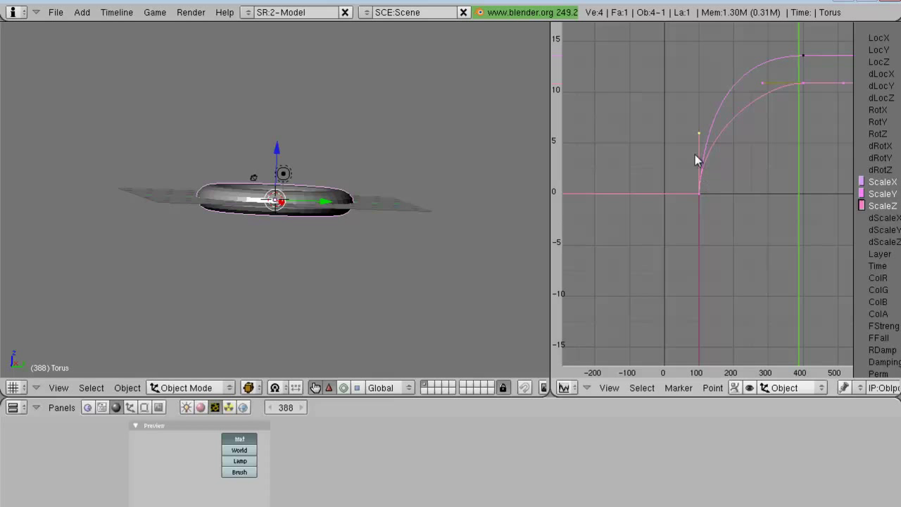
key("g")
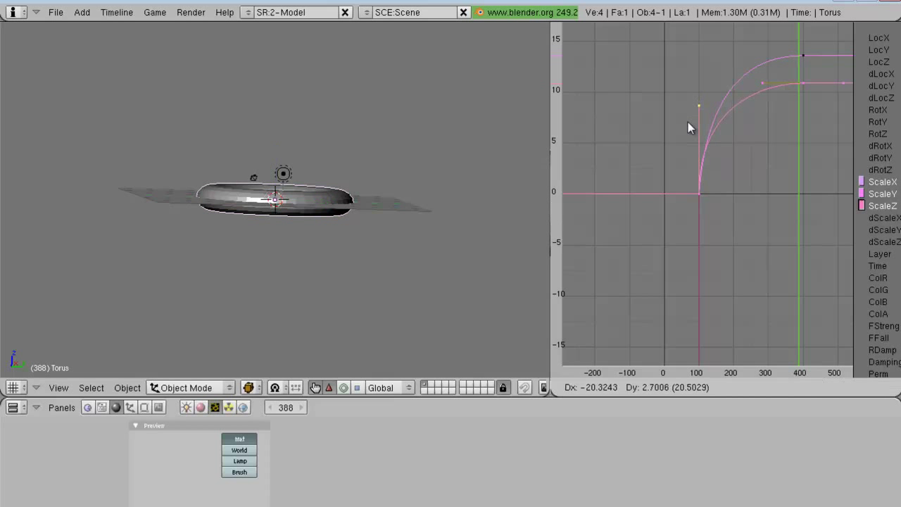
left_click(688, 122)
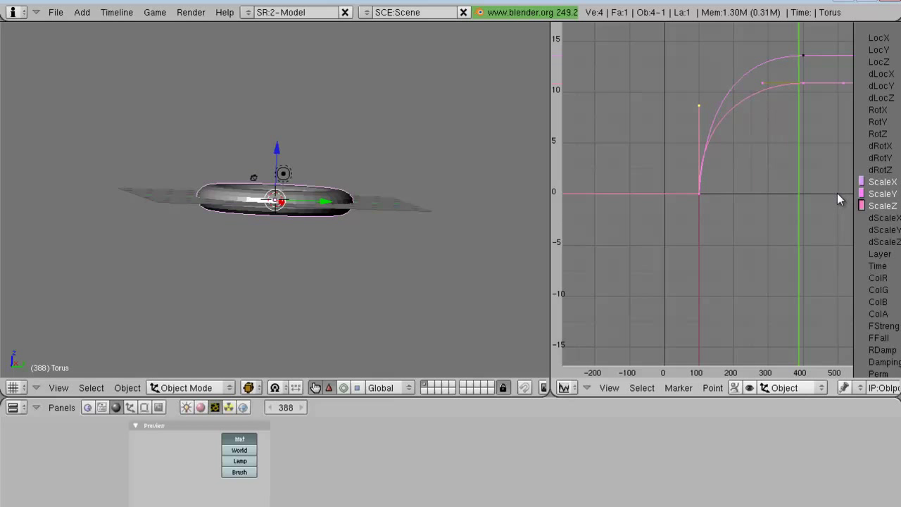
Step: Scrub from frame 103 through to frame 400 to watch the torus grow
left_click_drag(705, 197, 697, 204)
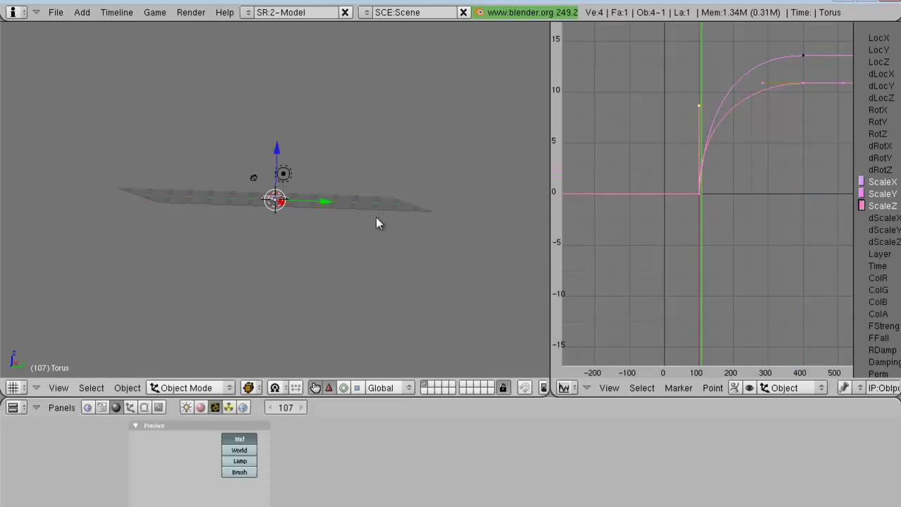
middle_click_drag(376, 221, 422, 247)
left_click(697, 247)
left_click_drag(701, 248, 805, 277)
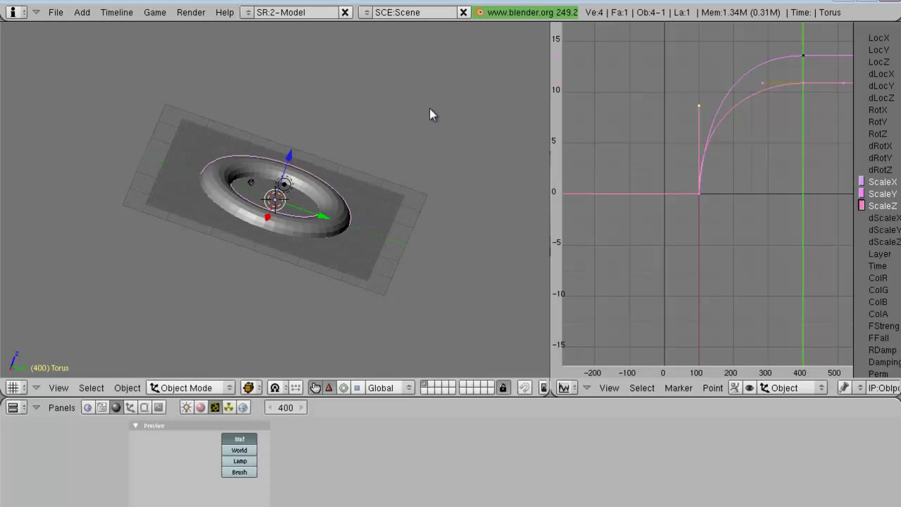
Step: Play the growth animation with Alt+A and stop it at frame 400
key("alt+a")
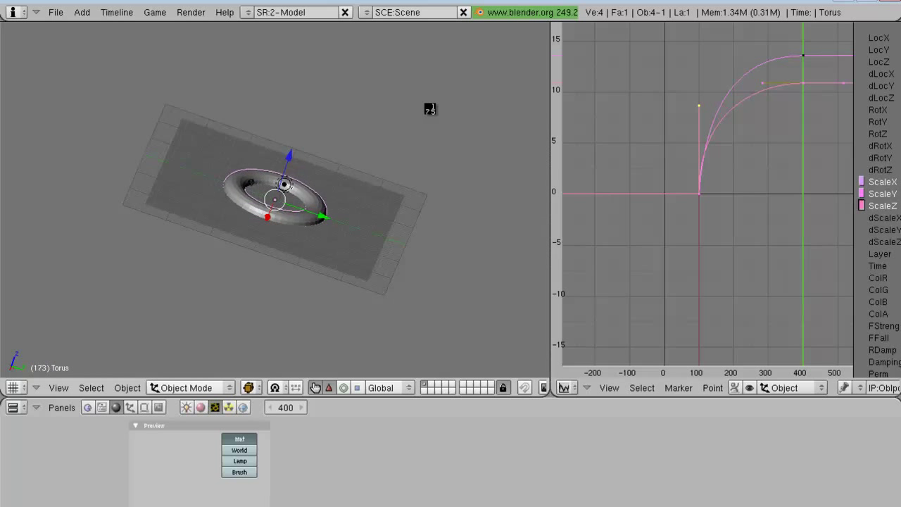
key("Escape")
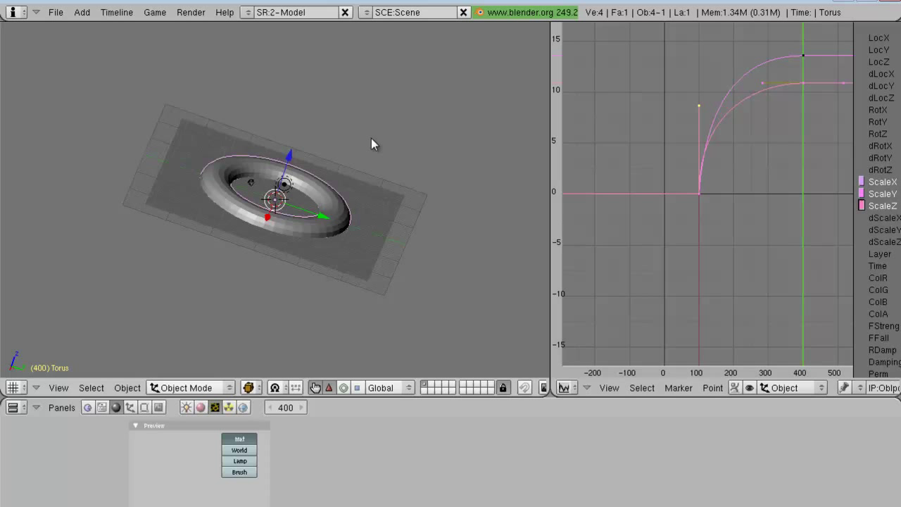
key("alt+a")
key("Escape")
Step: Snap the 3D cursor back to the torus centre and bring up the Add toolbox
middle_click_drag(374, 185, 316, 254)
left_click(317, 255)
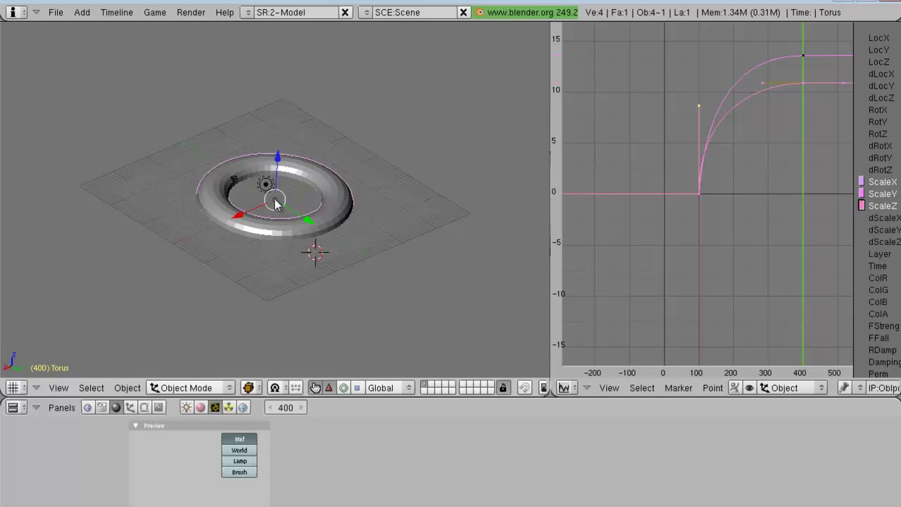
key("shift+c")
key("ctrl+KP_2")
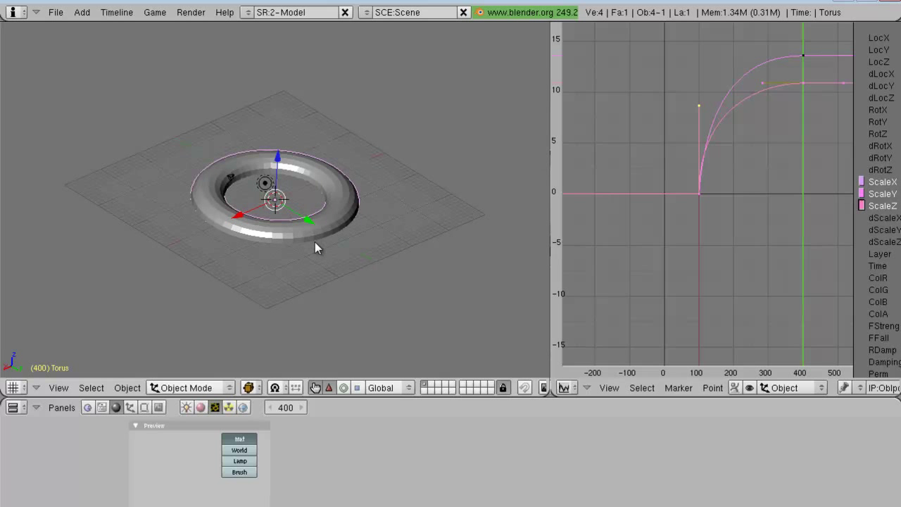
key("space")
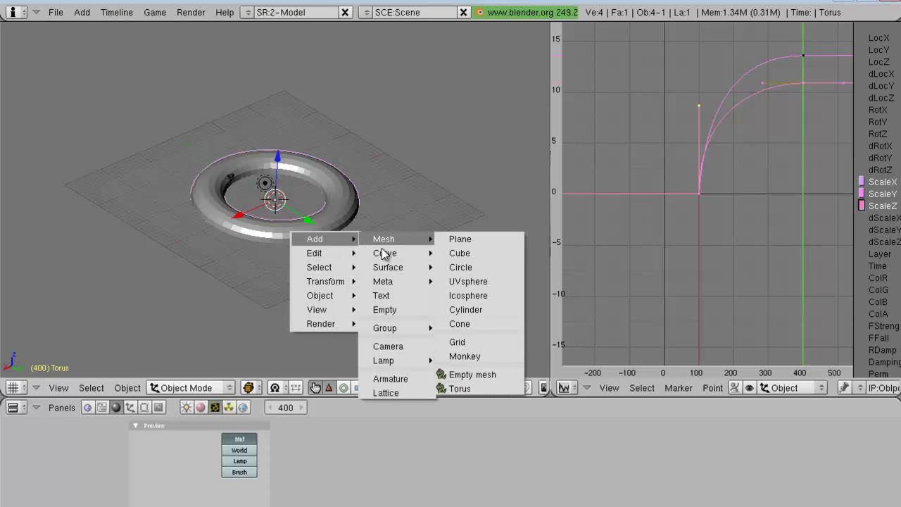
Step: Add an Empty at the torus centre, scale it up, and show its Editing settings
left_click(402, 309)
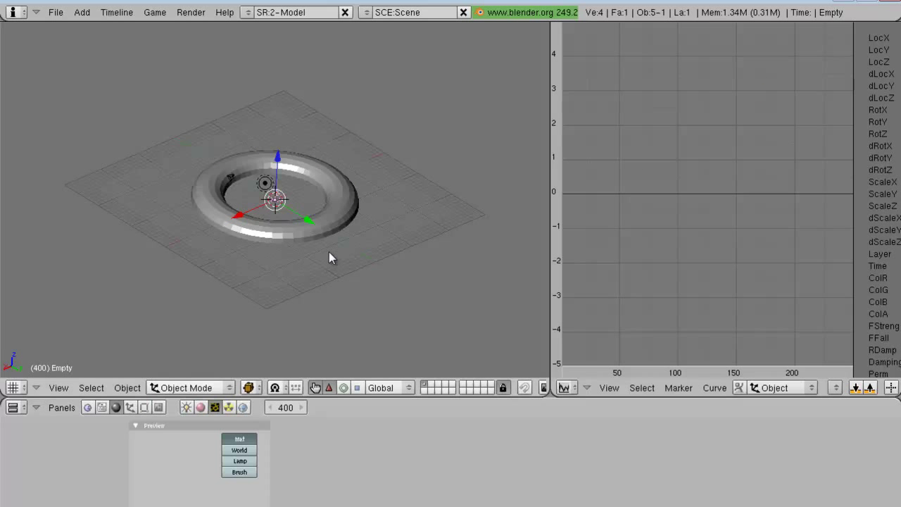
key("s")
left_click(522, 296)
middle_click_drag(454, 288, 316, 232)
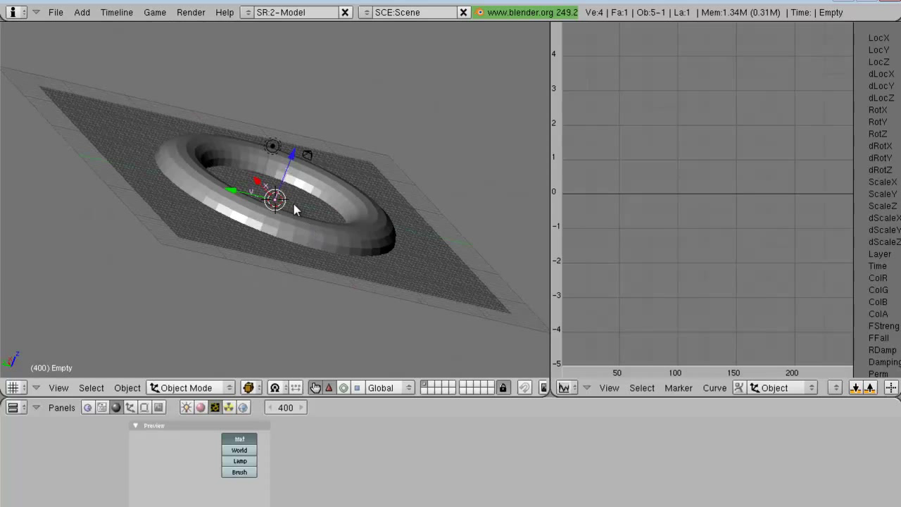
key("s")
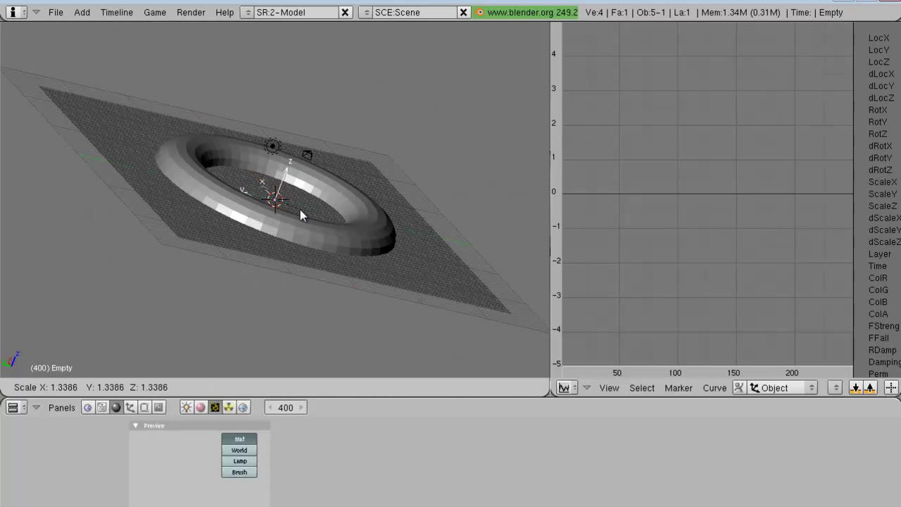
right_click(300, 211)
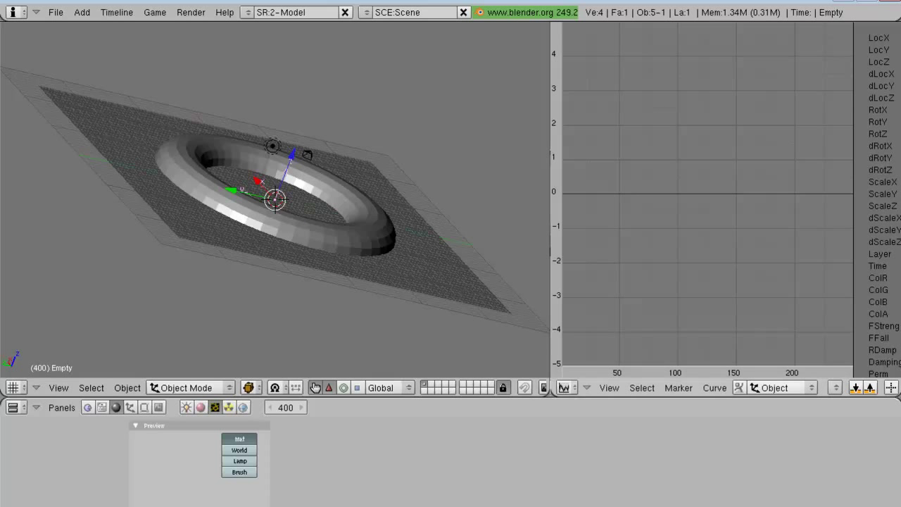
left_click(130, 407)
Step: Rename the Empty object to '1'
left_click(144, 408)
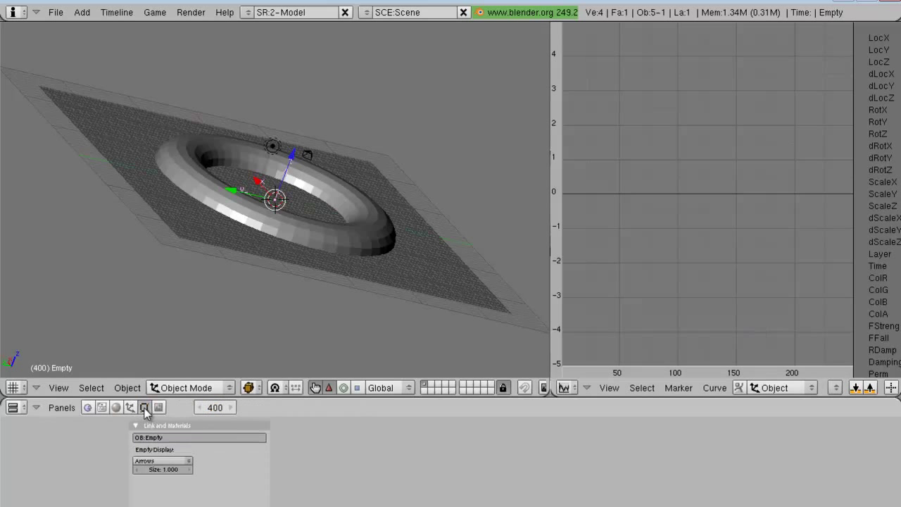
left_click(131, 407)
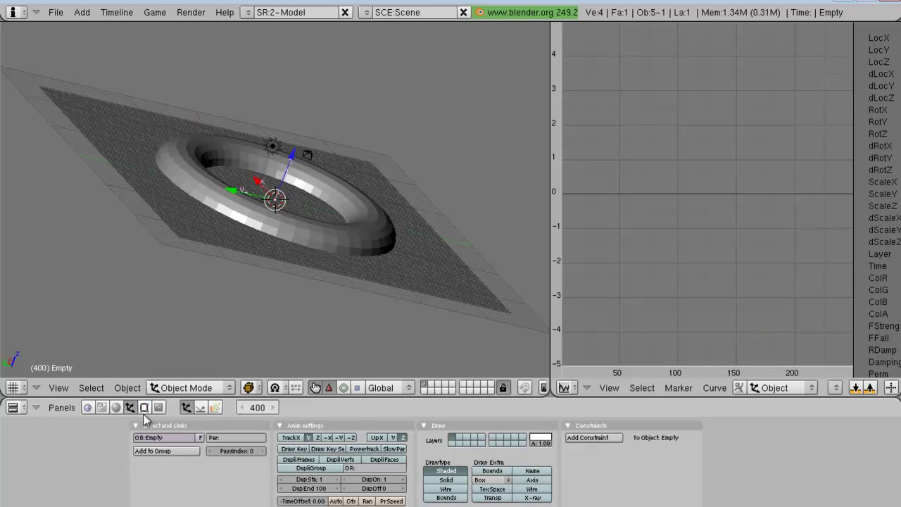
left_click(167, 437)
type("1")
key("Return")
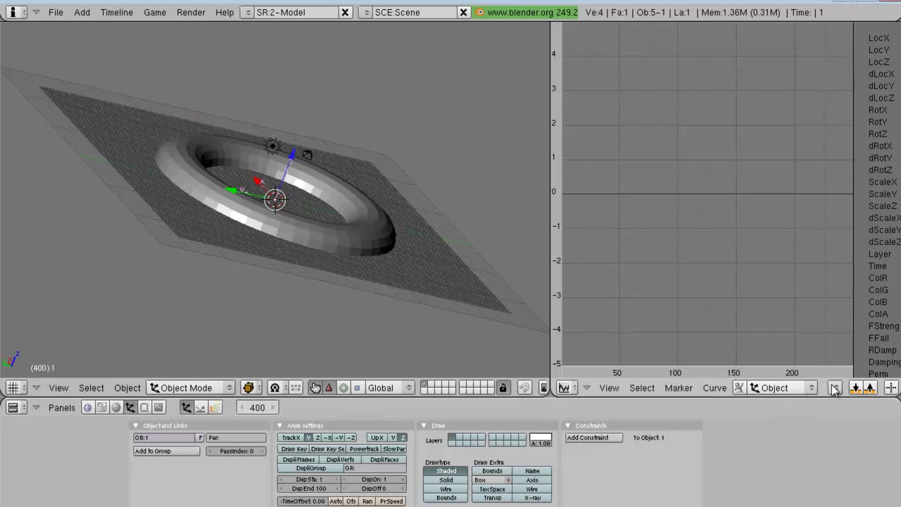
Step: Assign the existing ObIpo scale curves to object 1
left_click_drag(543, 322, 463, 320)
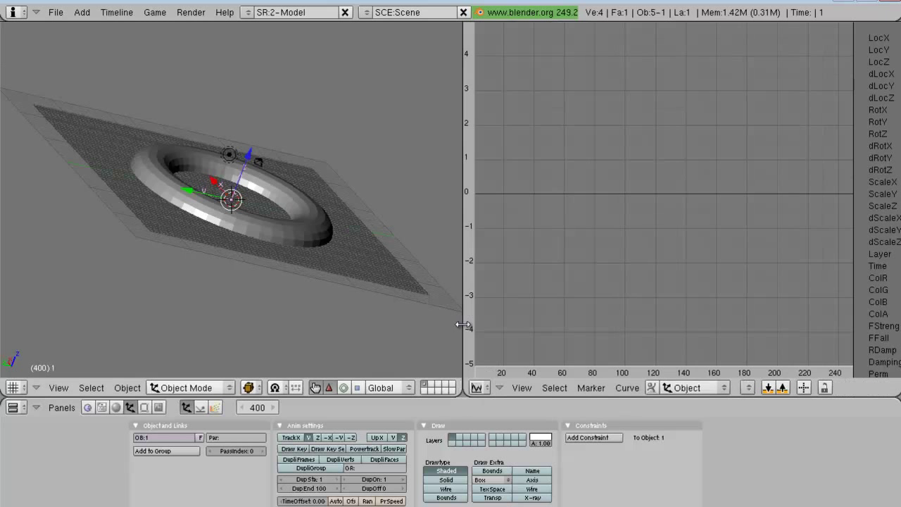
left_click(749, 389)
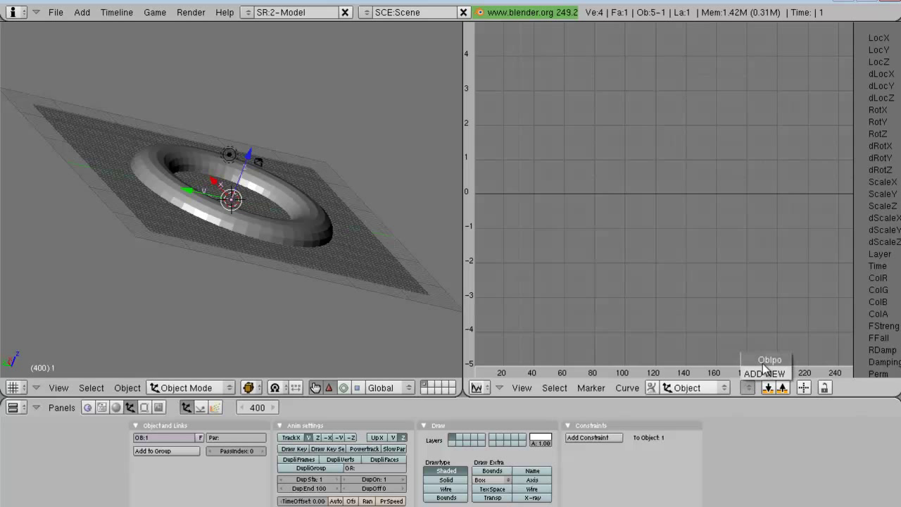
left_click(765, 361)
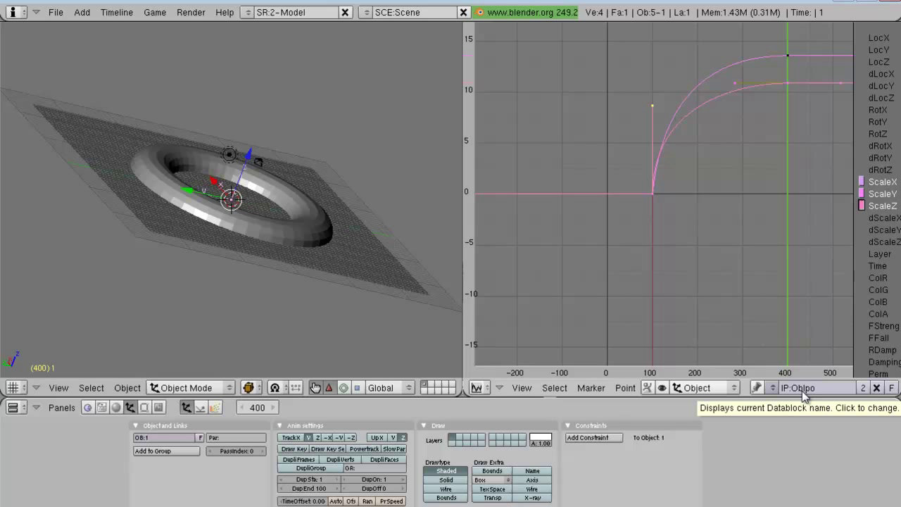
Step: Select the ScaleX, ScaleY and ScaleZ curves and lower their frame-400 keyframes together
left_click(625, 388)
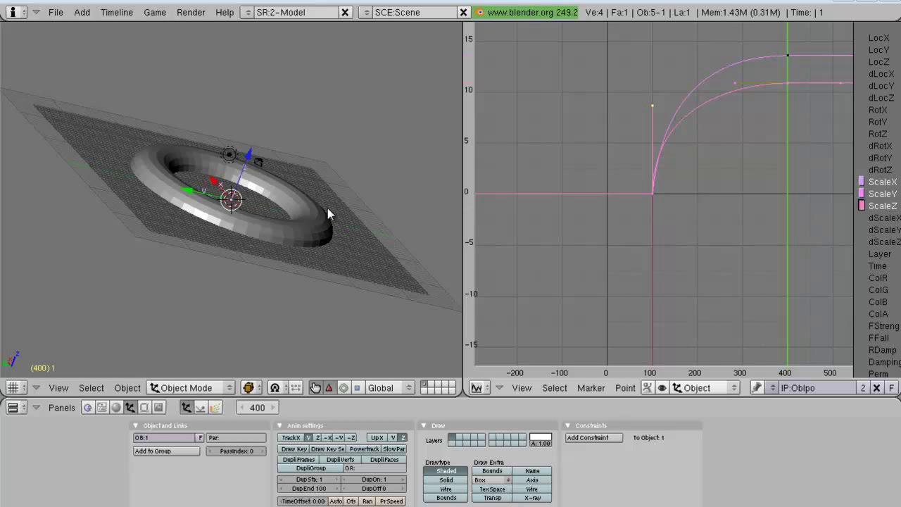
left_click(862, 184)
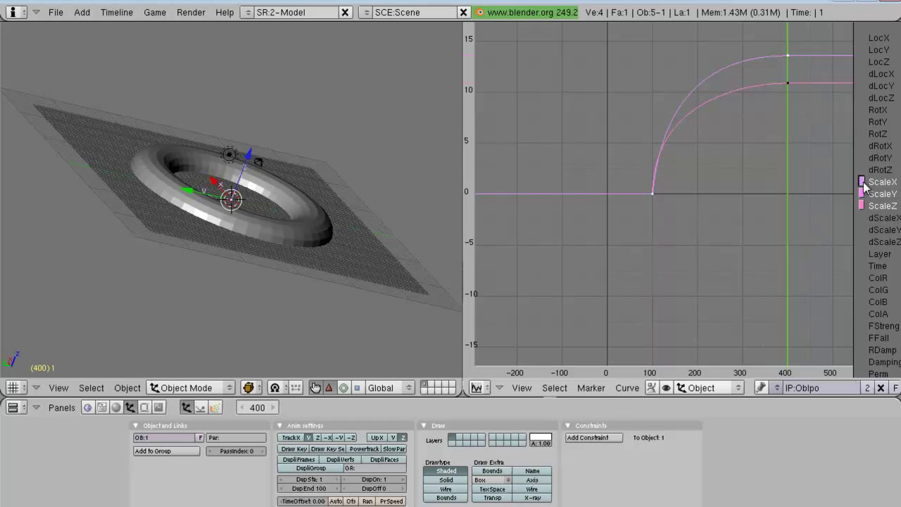
left_click(863, 195)
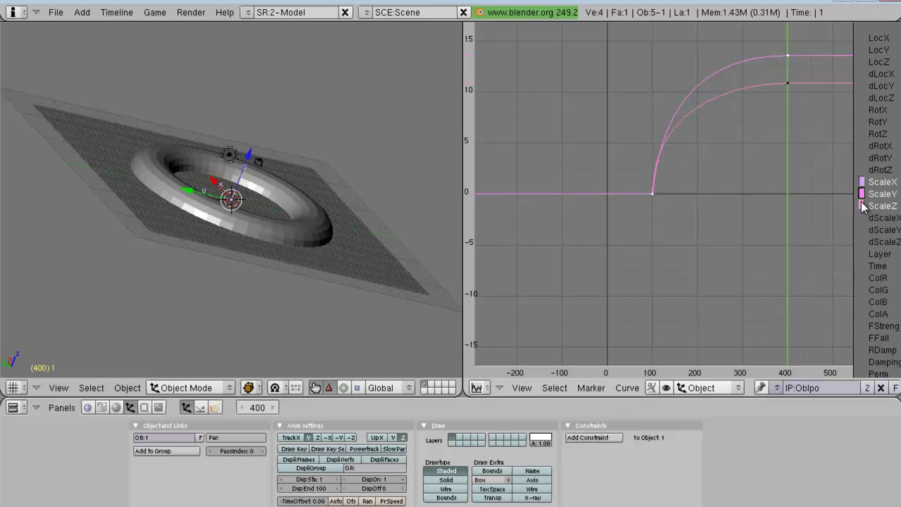
left_click(862, 203)
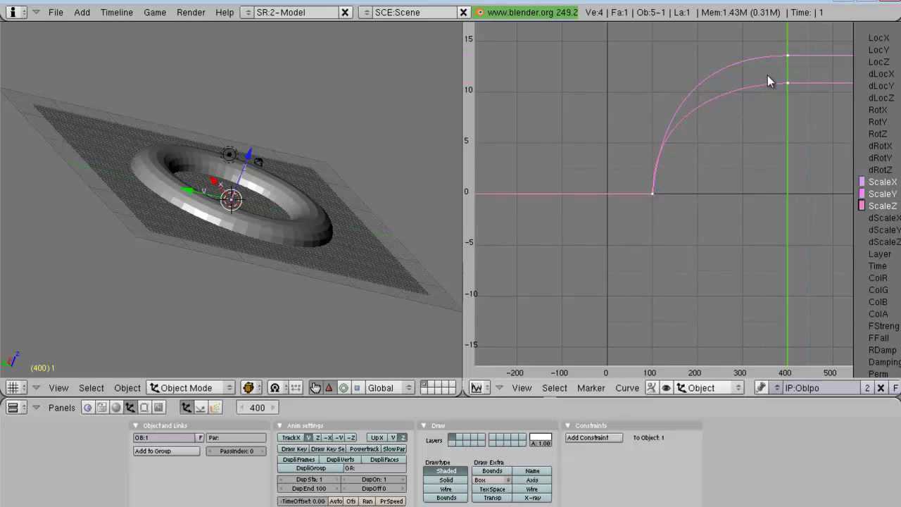
key("Tab")
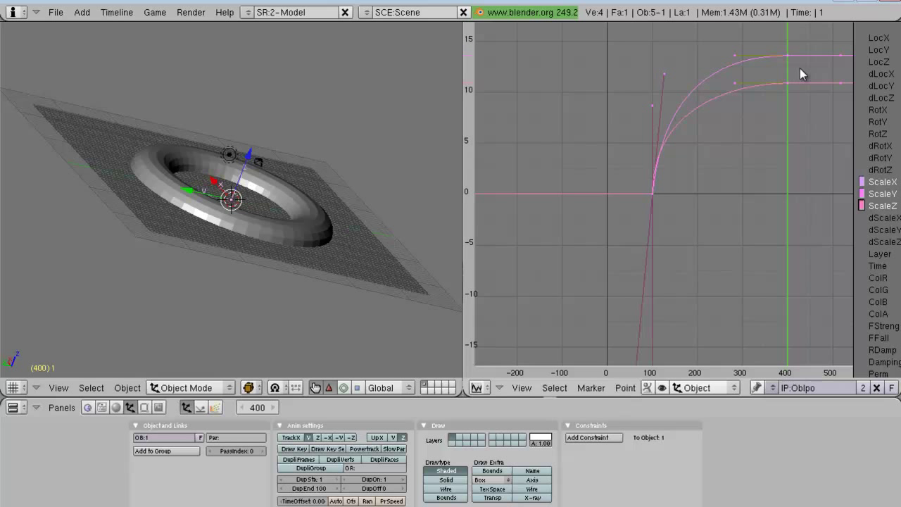
key("b")
left_click_drag(723, 34, 849, 94)
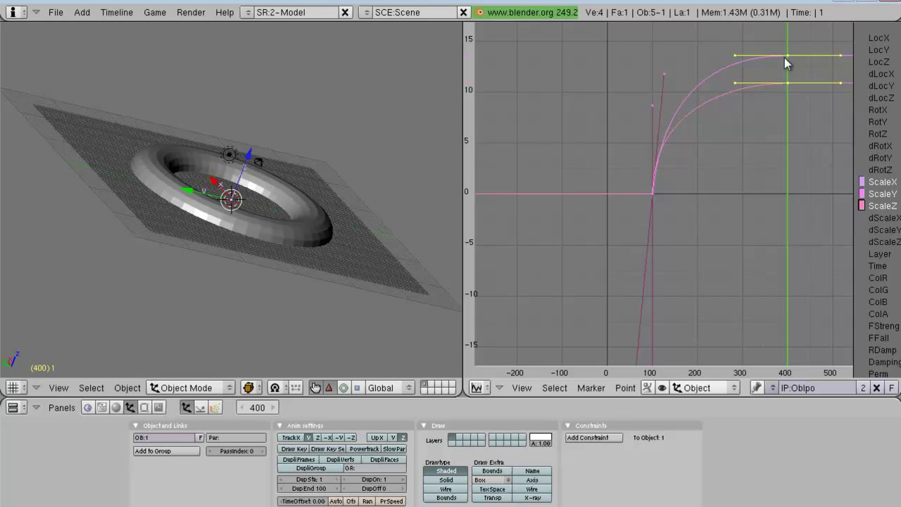
key("g")
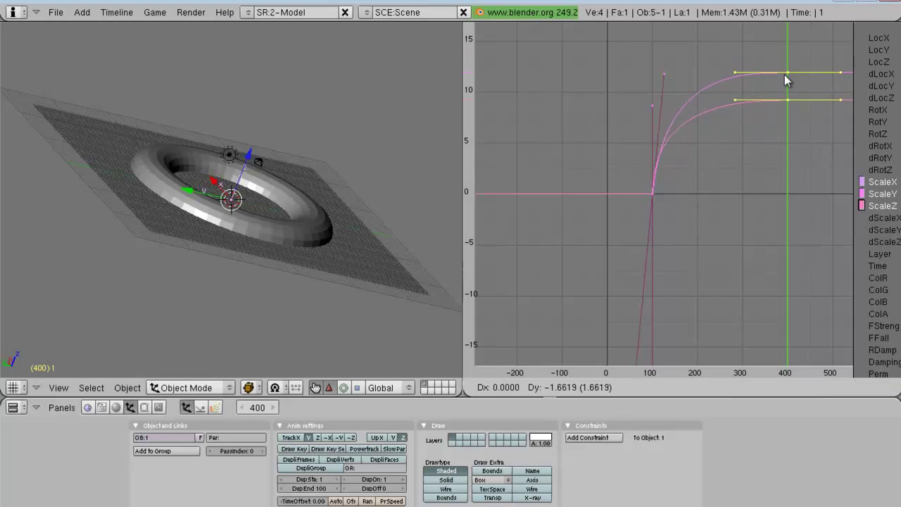
left_click(785, 78)
Step: Tilt the frame-100 keyframe handles so all scale curves rise more steeply
key("a")
key("b")
left_click_drag(646, 57, 669, 107)
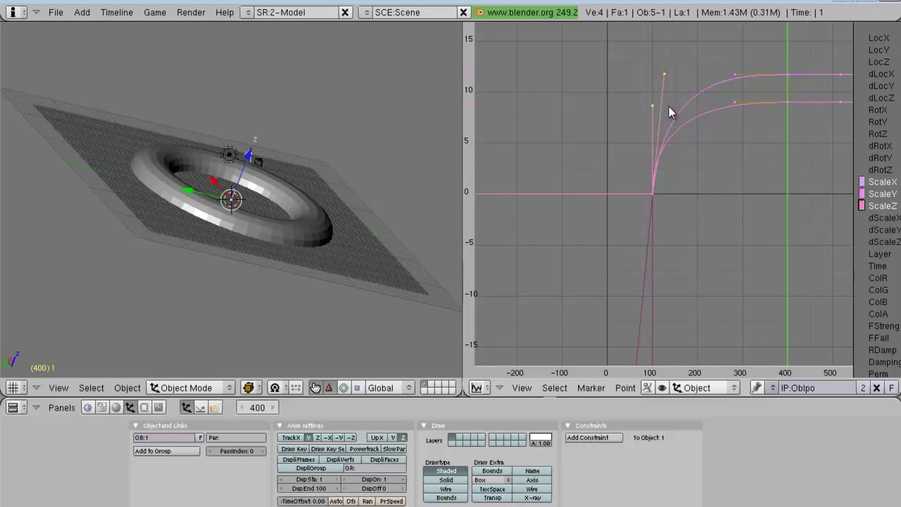
key("g")
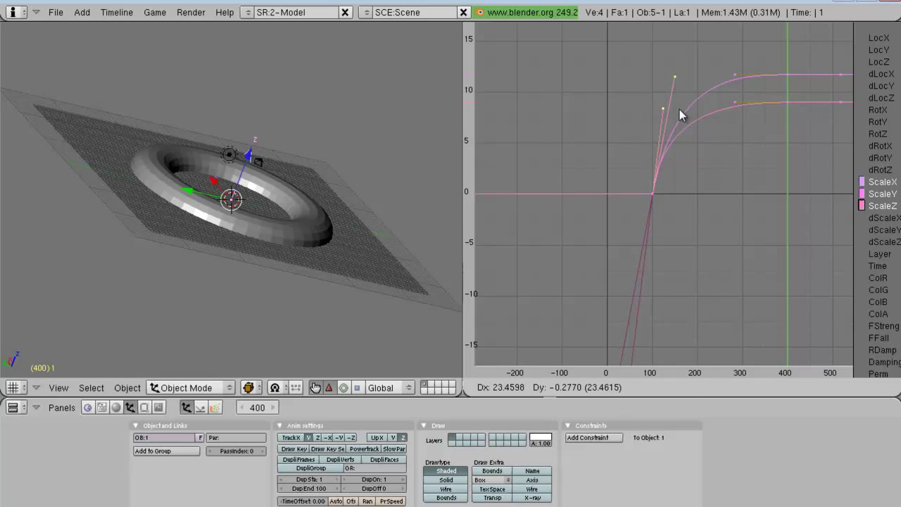
left_click(679, 111)
key("Tab")
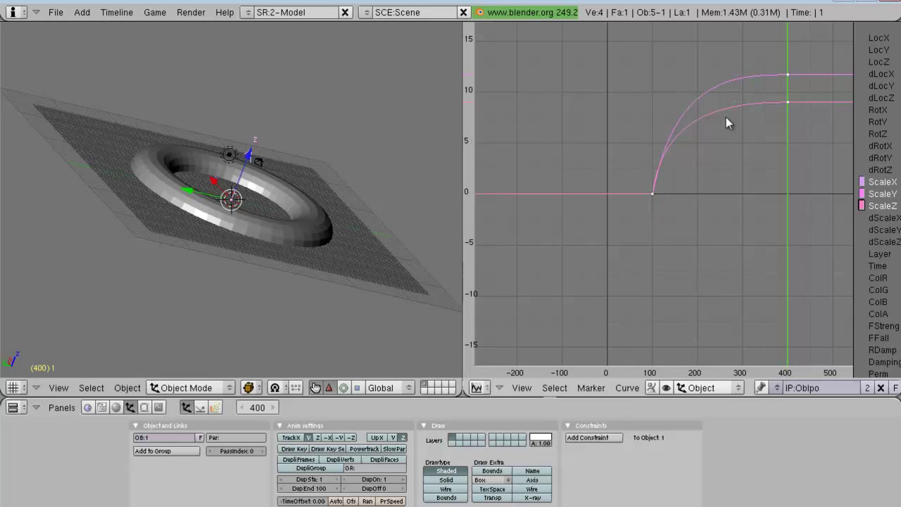
Step: Scrub the animation to frame 292
middle_click_drag(722, 148, 622, 233)
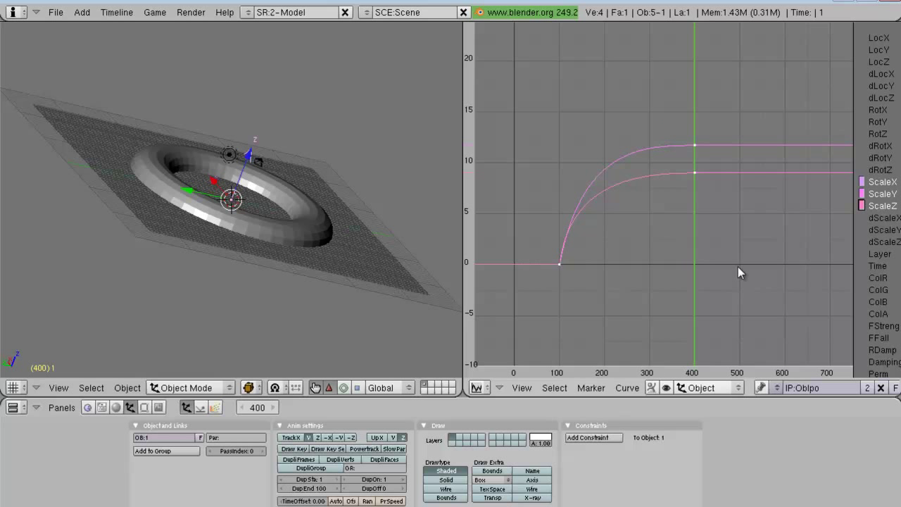
left_click_drag(248, 411, 254, 412)
left_click(257, 412)
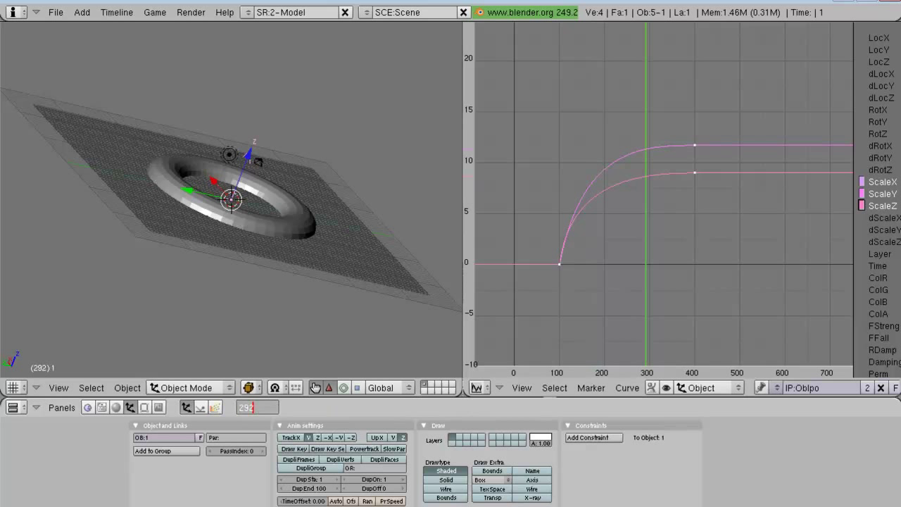
Step: Set frame 292, then add an Empty and name it '2'
key("Return")
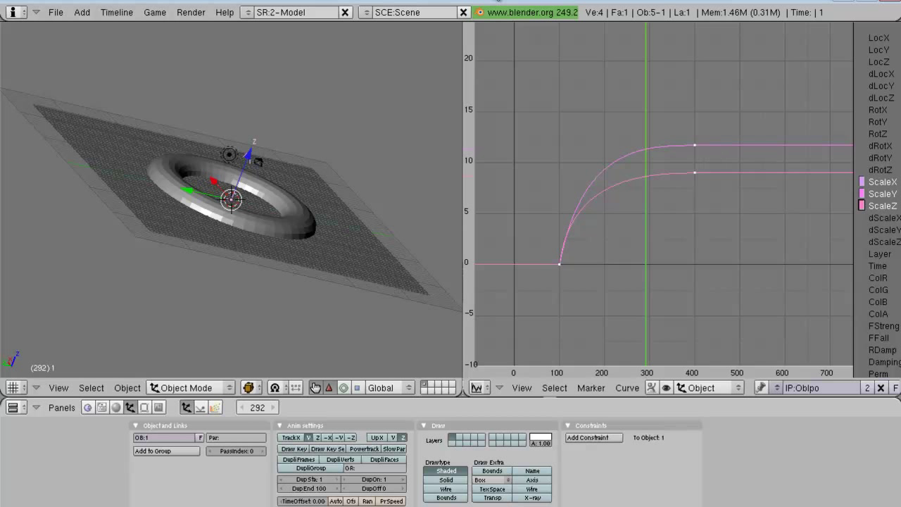
key("space")
mouse_move(424, 391)
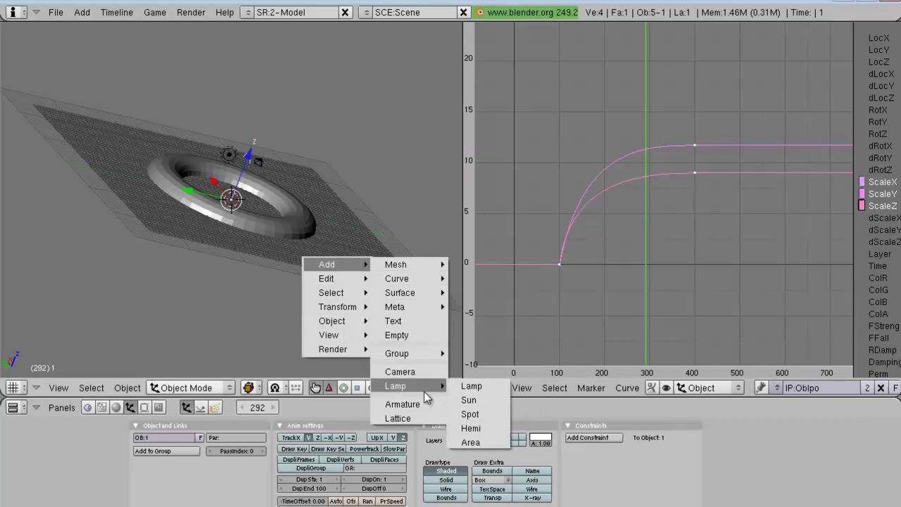
left_click(414, 334)
left_click(159, 438)
type("2")
key("Return")
Step: Add another Empty named '3', then select the torus
key("space")
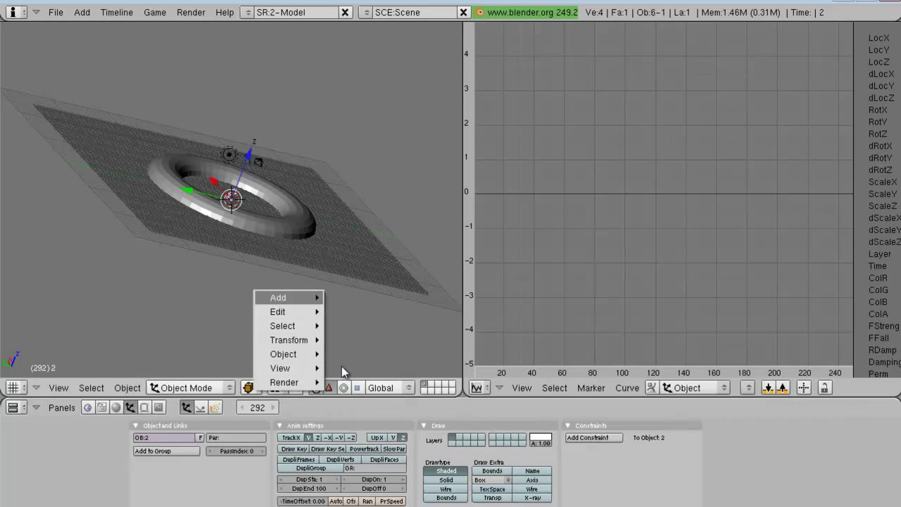
left_click(341, 366)
left_click(160, 437)
type("3")
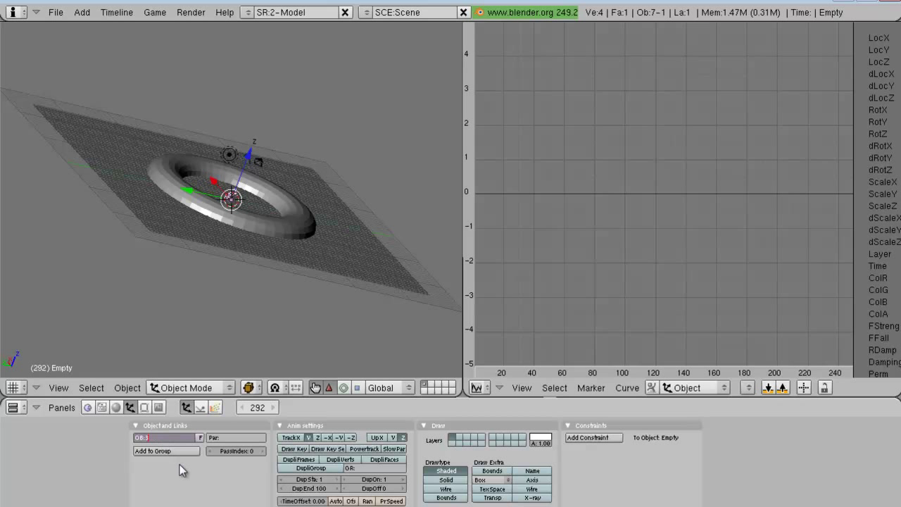
key("Return")
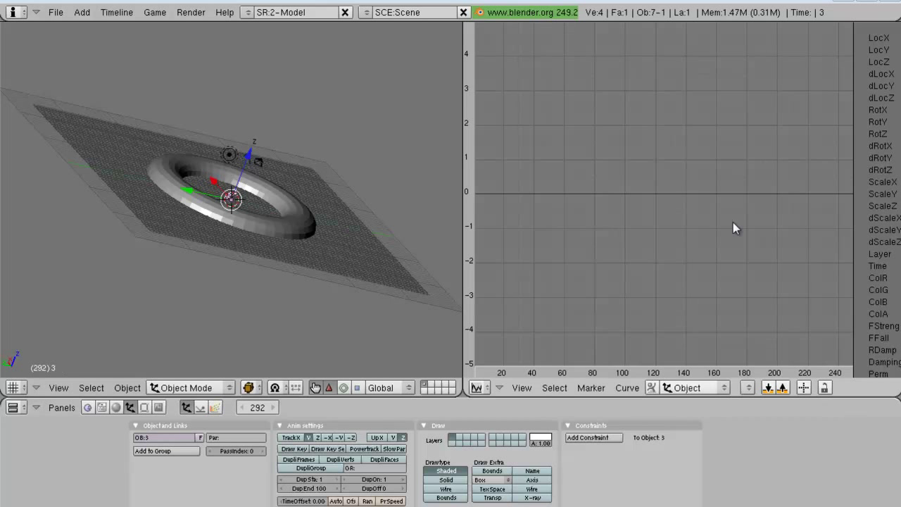
right_click(297, 217)
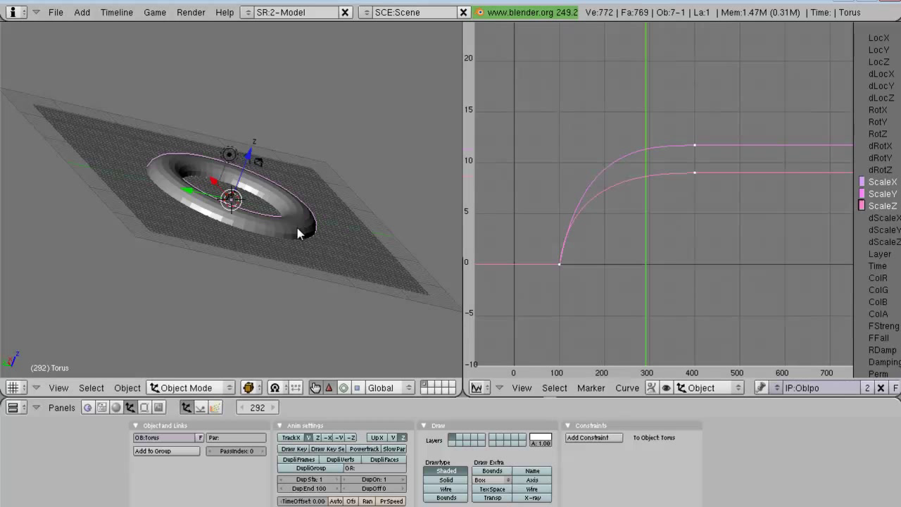
Step: Add a Displace modifier to the torus with midlevel 0 and strength 0.4
left_click(145, 408)
left_click(583, 438)
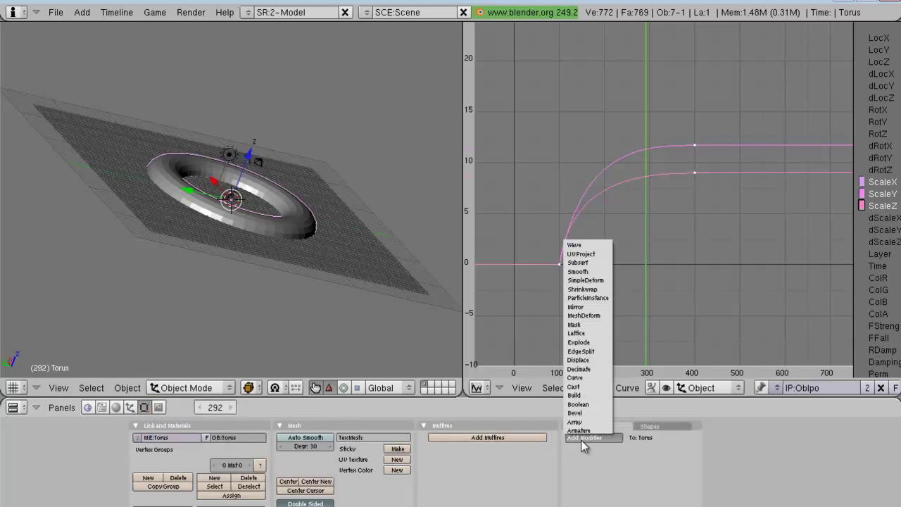
left_click(595, 361)
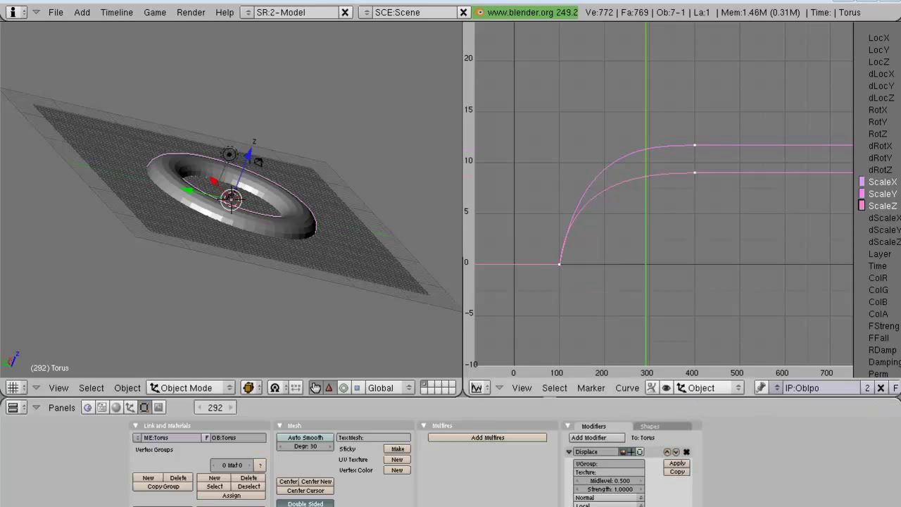
left_click(625, 480)
type("0")
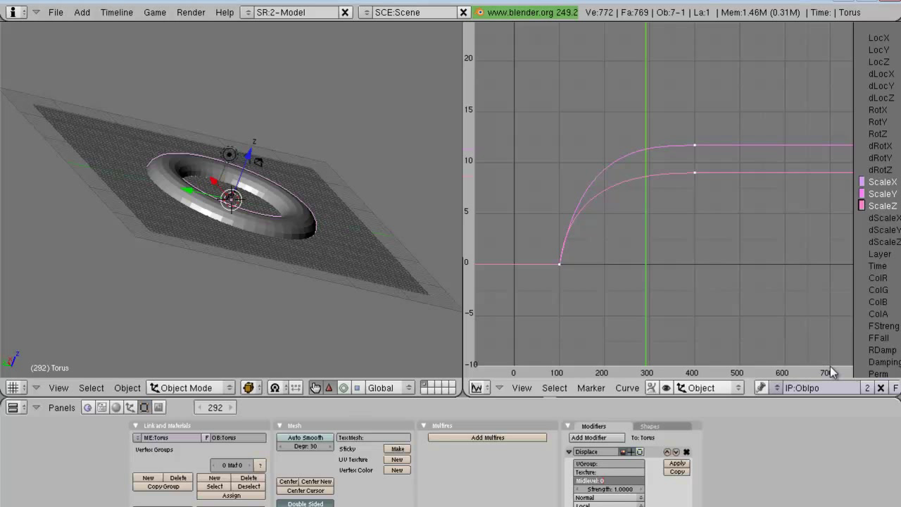
key("Return")
left_click(609, 489)
type("10.4")
key("Return")
Step: Set the Displace modifier to Object coordinates and texture Displ 1, then select empty 1
left_click(609, 503)
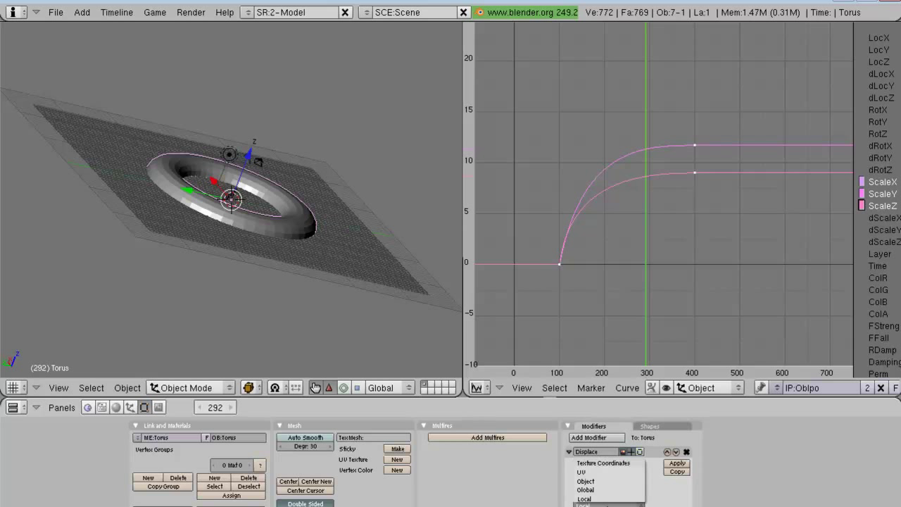
left_click(586, 481)
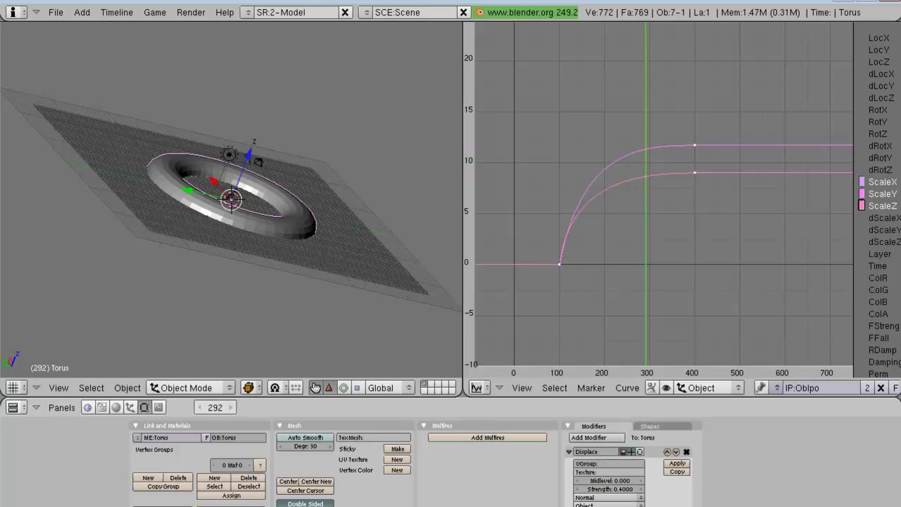
left_click(619, 472)
type("Displ")
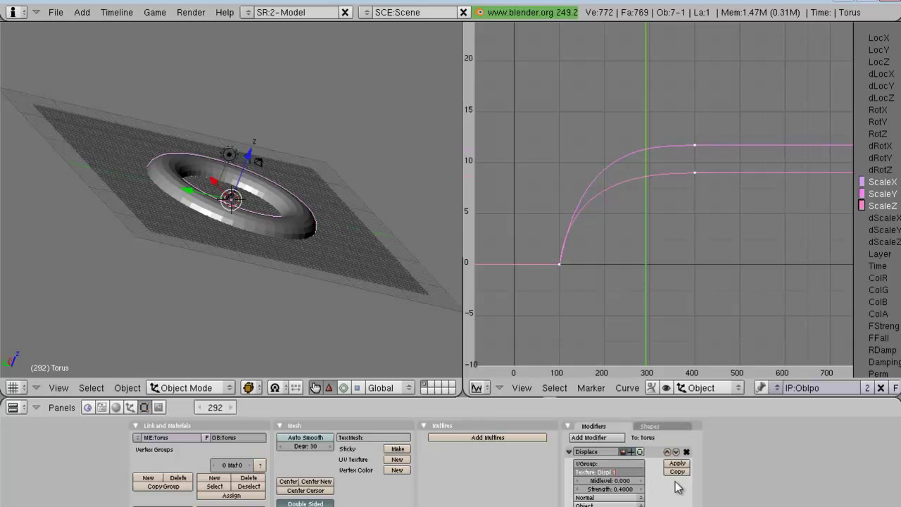
key("Return")
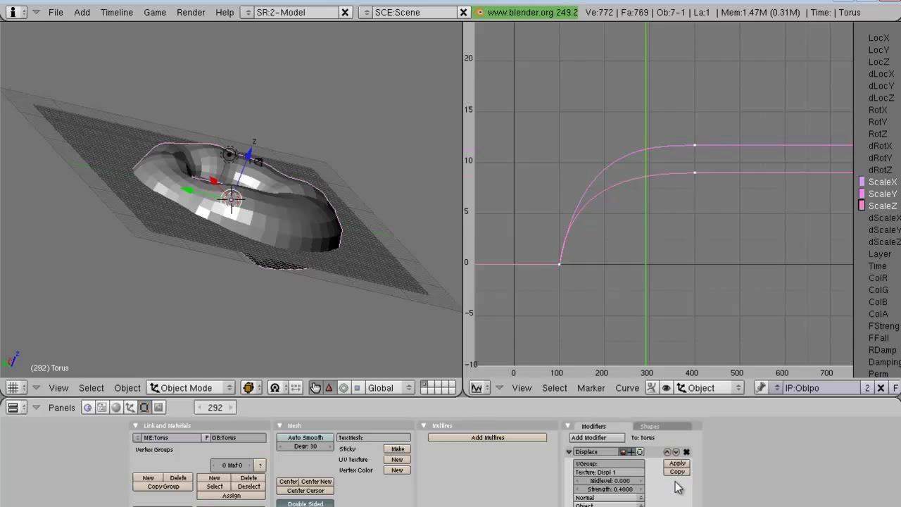
middle_click_drag(394, 293, 199, 235)
right_click(234, 172)
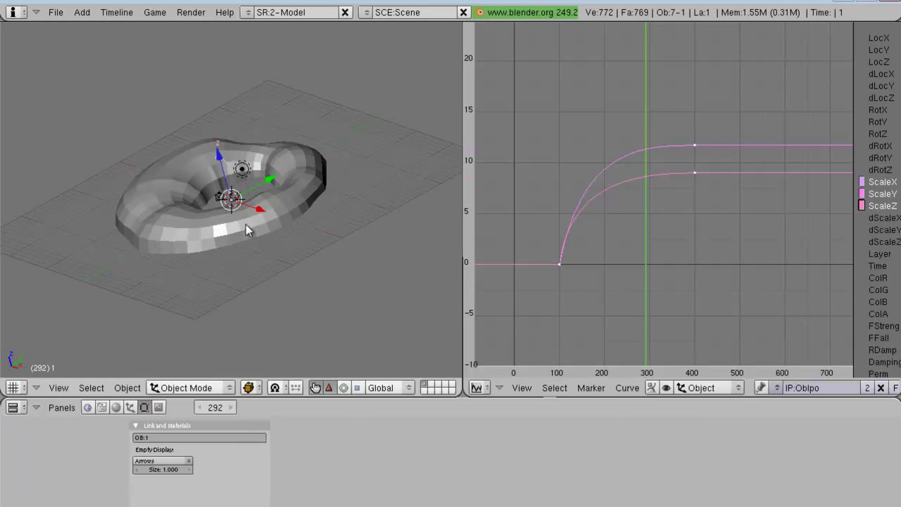
Step: Scale empty 1 to about 1.67 to reshape the displaced torus, then reselect the torus
key("s")
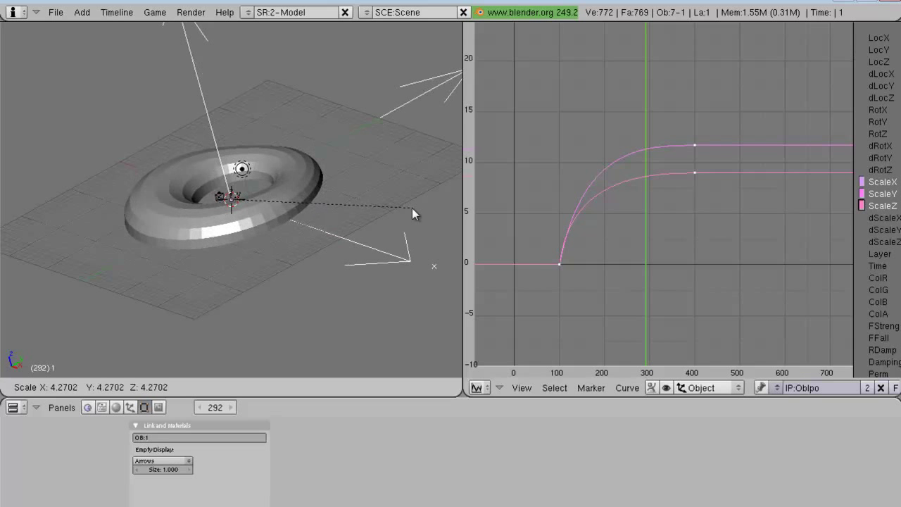
left_click(298, 195)
middle_click_drag(316, 199, 185, 325)
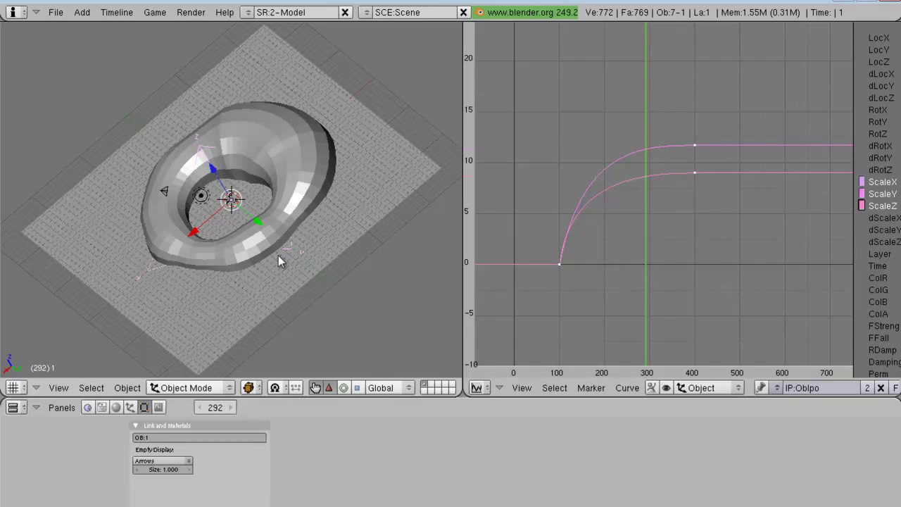
left_click(129, 407)
left_click(146, 408)
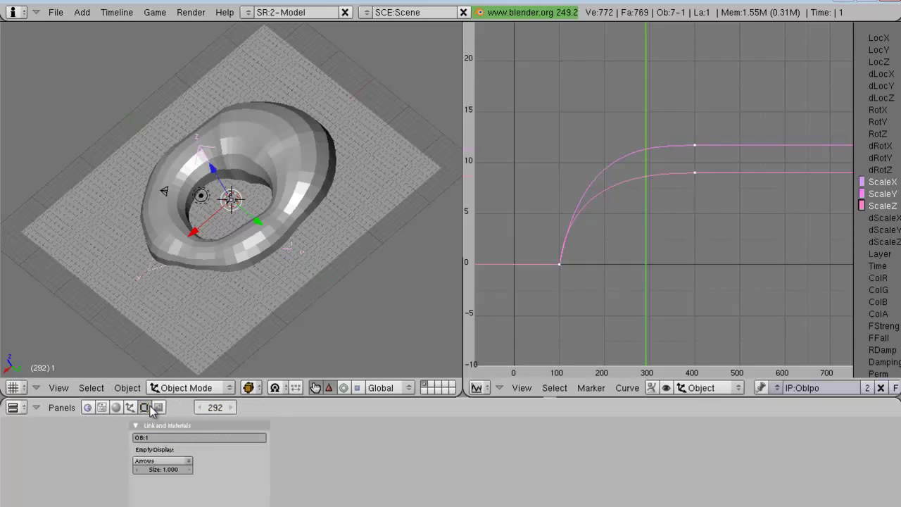
right_click(316, 197)
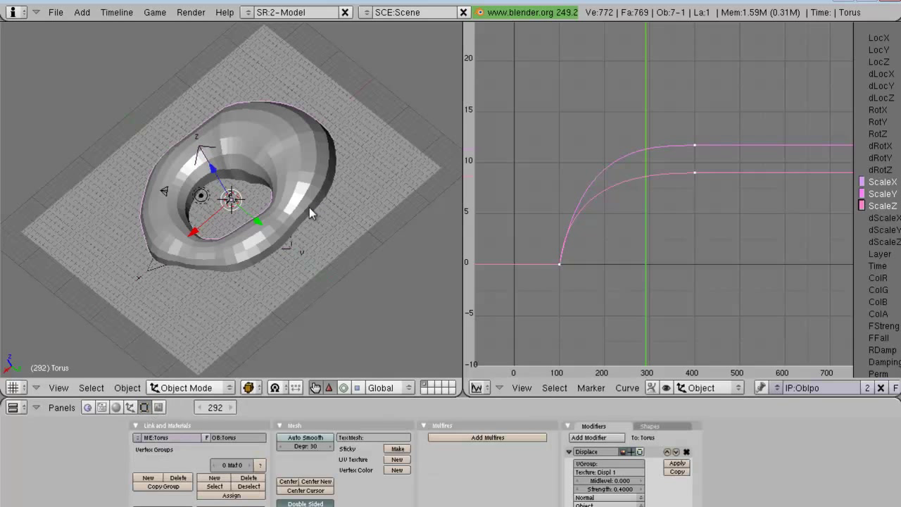
Step: Add a level 2 Subsurf above the Displace modifier and apply it to the torus
left_click(568, 451)
left_click(581, 438)
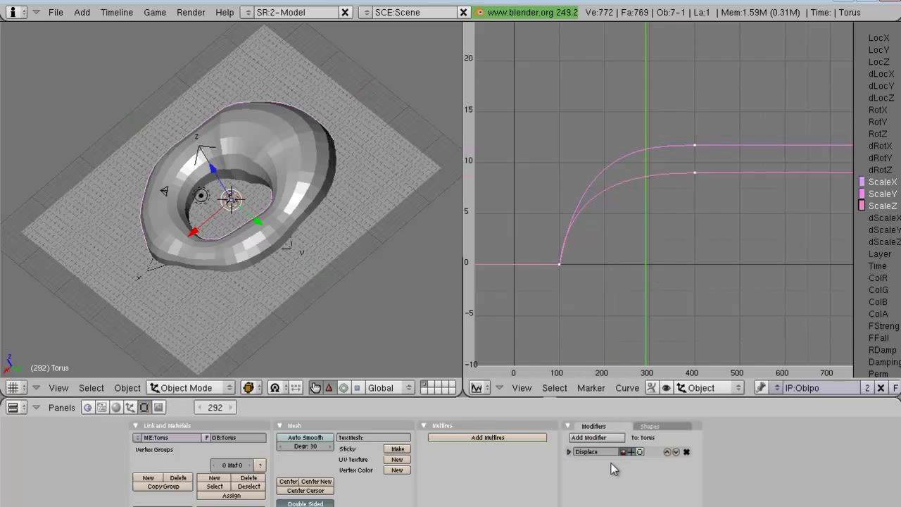
left_click(597, 438)
left_click(595, 259)
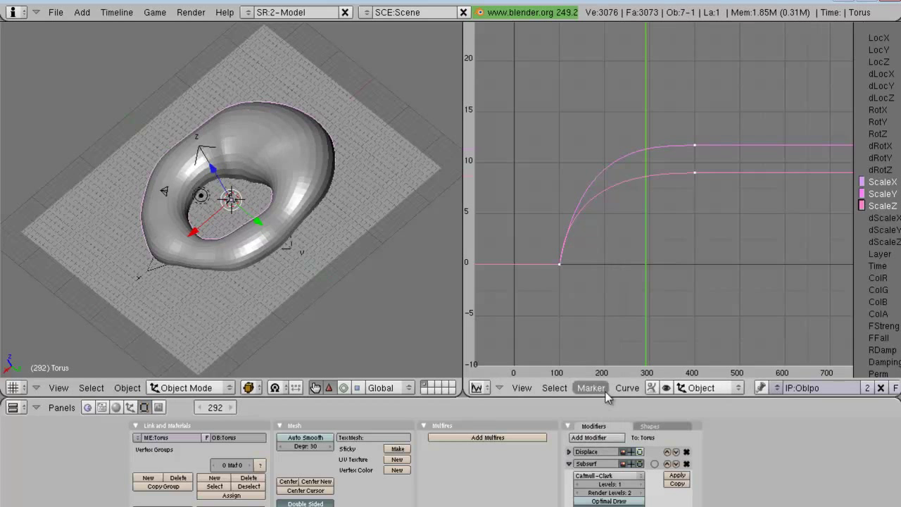
left_click(667, 464)
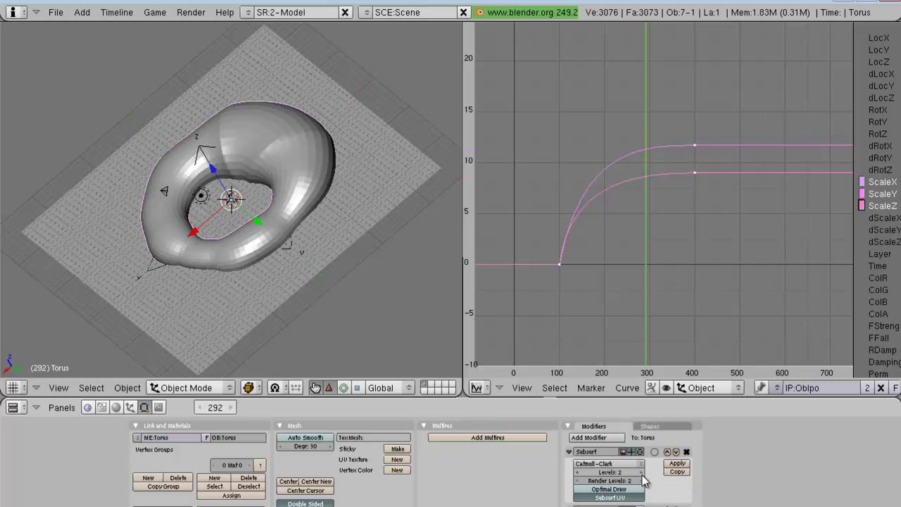
left_click(640, 471)
left_click(677, 463)
Step: Orbit around the smoothed torus to inspect it, then re-expand the Displace settings
middle_click_drag(310, 299, 215, 419)
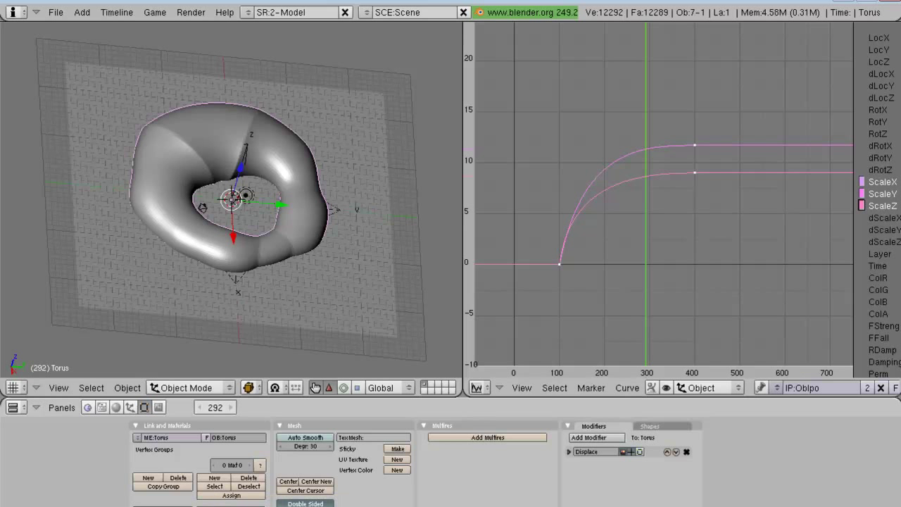
middle_click_drag(352, 259, 214, 324)
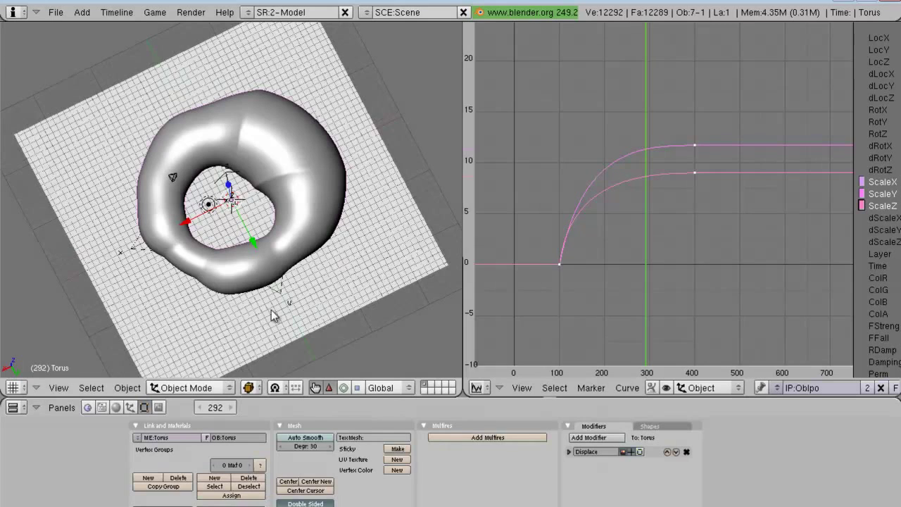
middle_click_drag(276, 314, 236, 236)
middle_click_drag(189, 185, 162, 108)
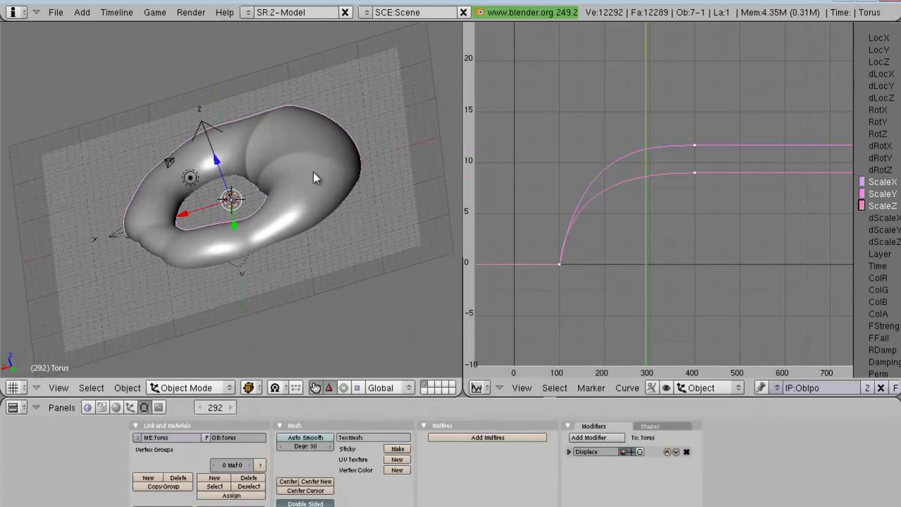
left_click(569, 451)
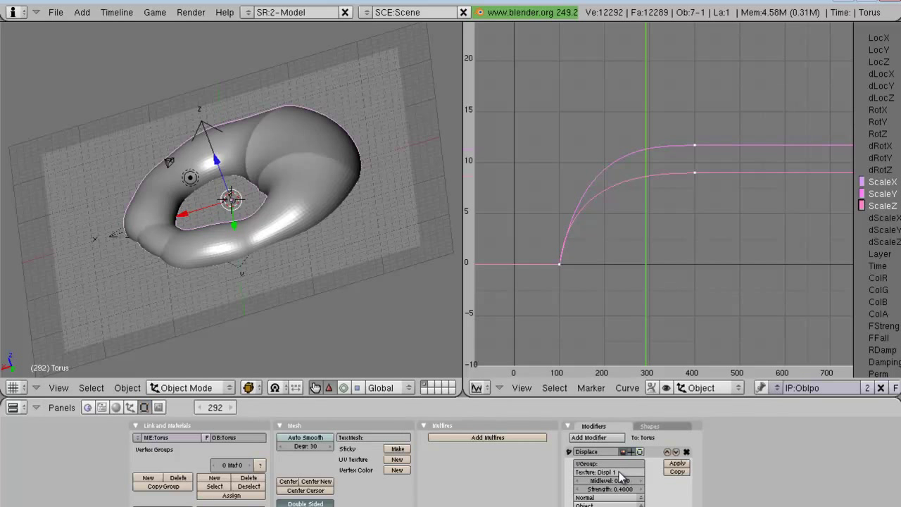
Step: Add a second Displace modifier with texture Displ 2, Midlevel 0 and Strength 0.1
left_click(569, 452)
left_click(595, 438)
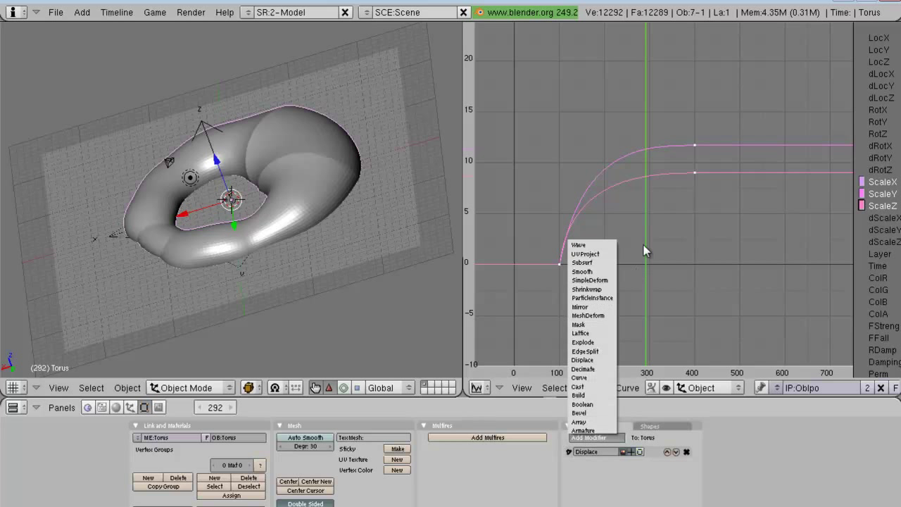
left_click(599, 360)
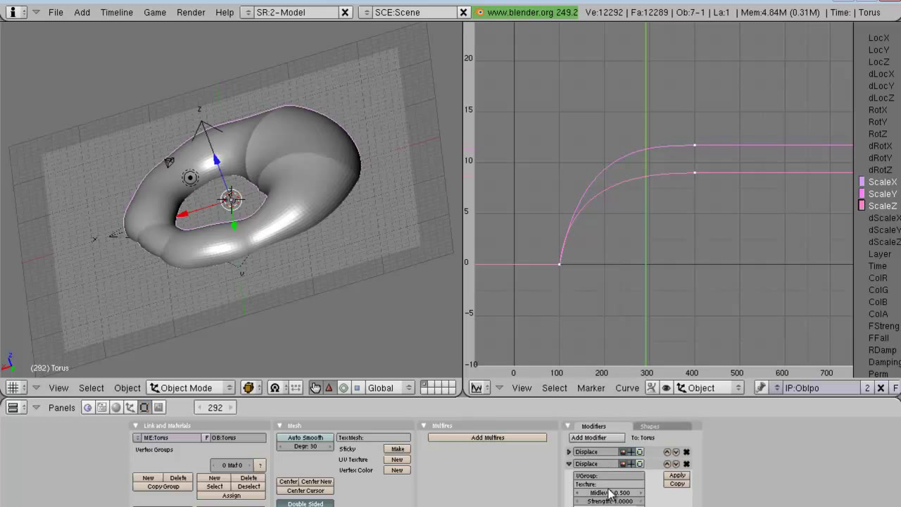
left_click(610, 484)
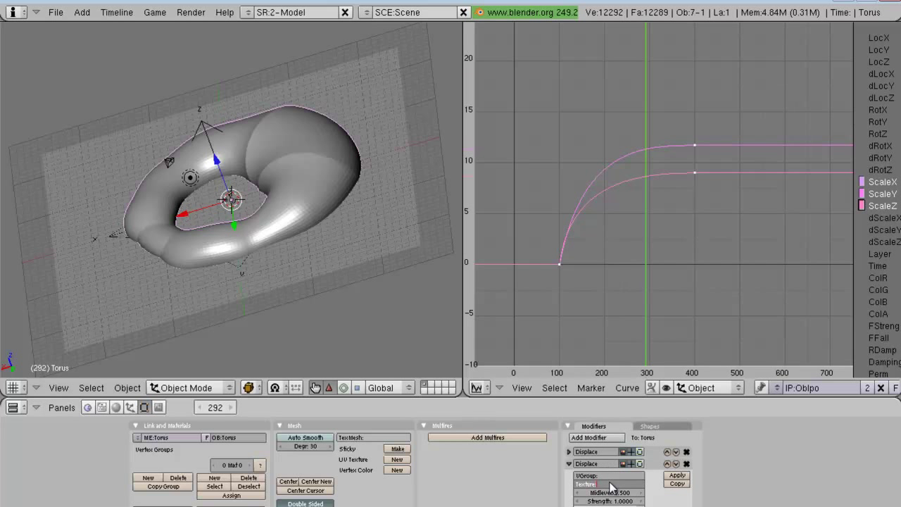
type("Displ 2")
key("Return")
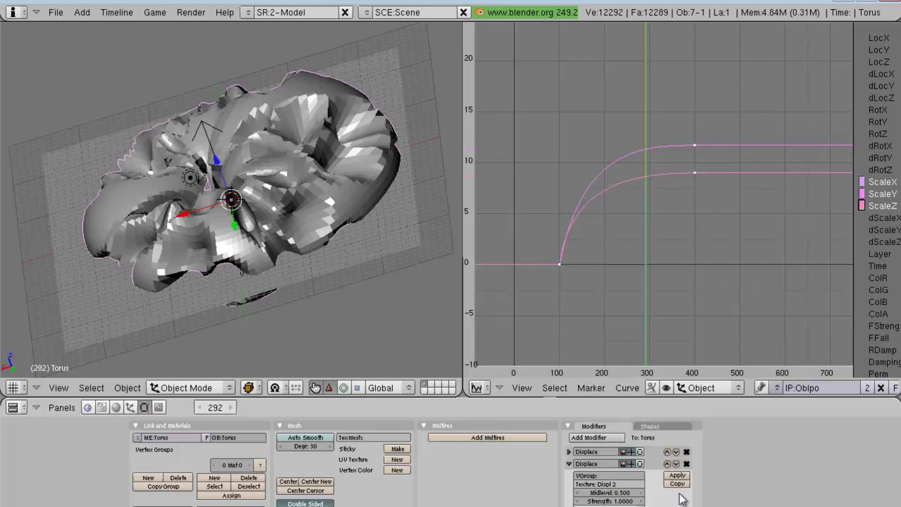
left_click(632, 492)
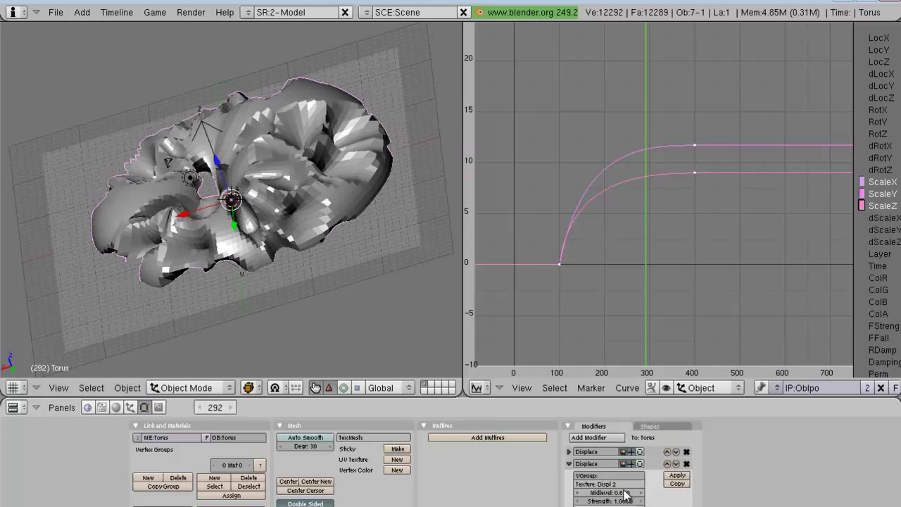
type("0")
key("Return")
left_click(618, 501)
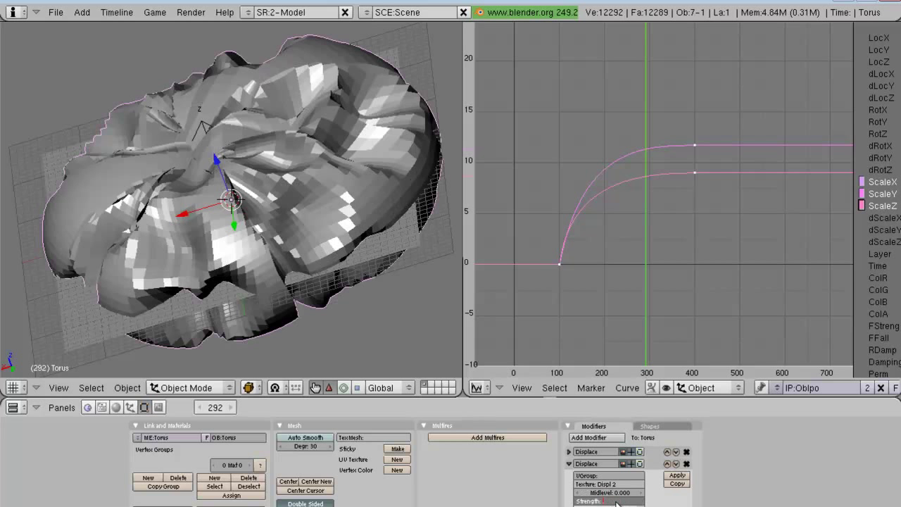
type("0.1")
key("Return")
Step: Orbit to a top-down view and select through empty 1, the ground plane and empty 2
mouse_move(269, 240)
middle_mouse_down()
mouse_move(296, 308)
mouse_move(290, 301)
middle_mouse_up()
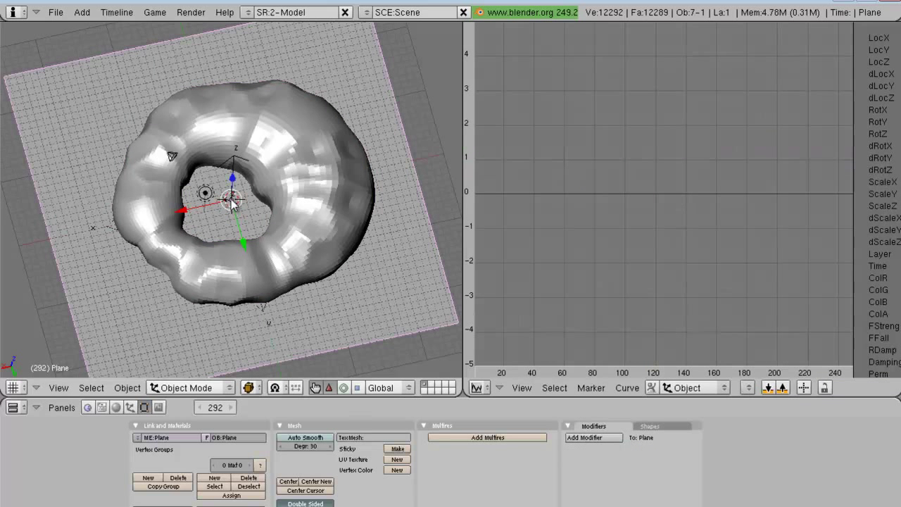
right_click(232, 202)
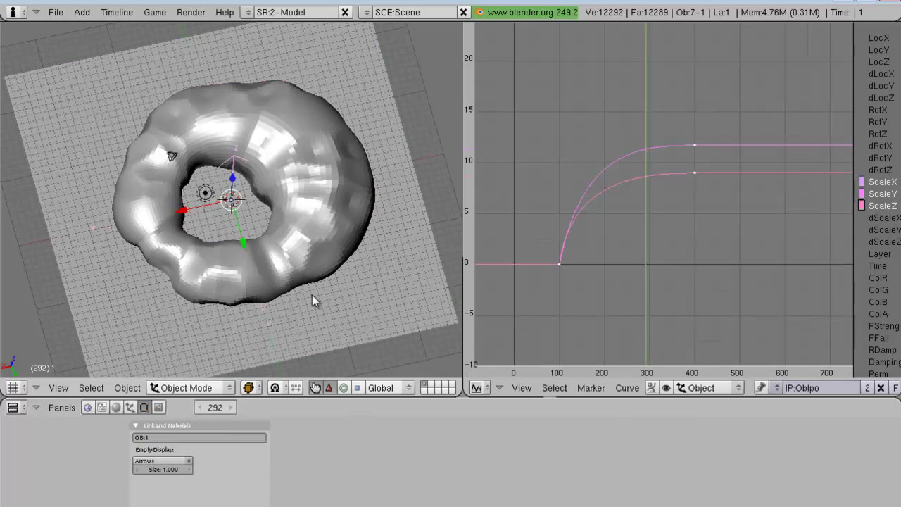
right_click(231, 201)
right_click(232, 200)
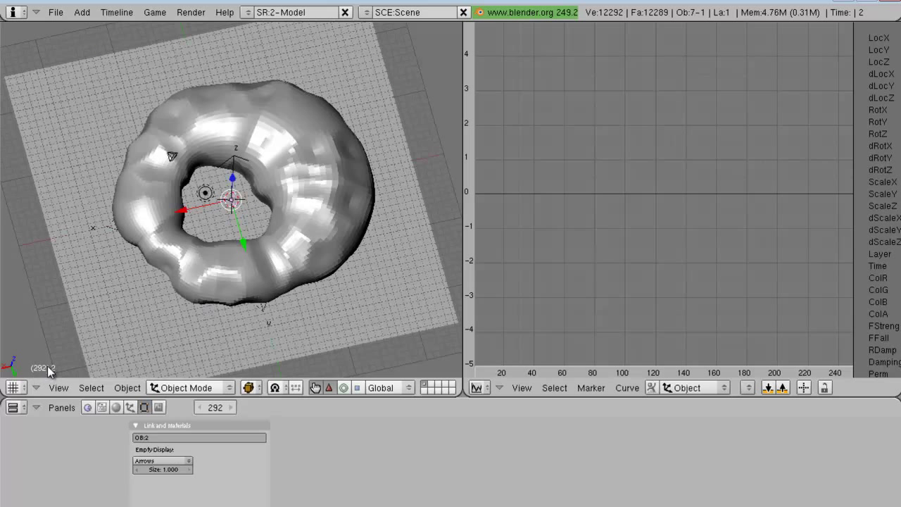
Step: Scale empty 2 up to enlarge its bump pattern
key("s")
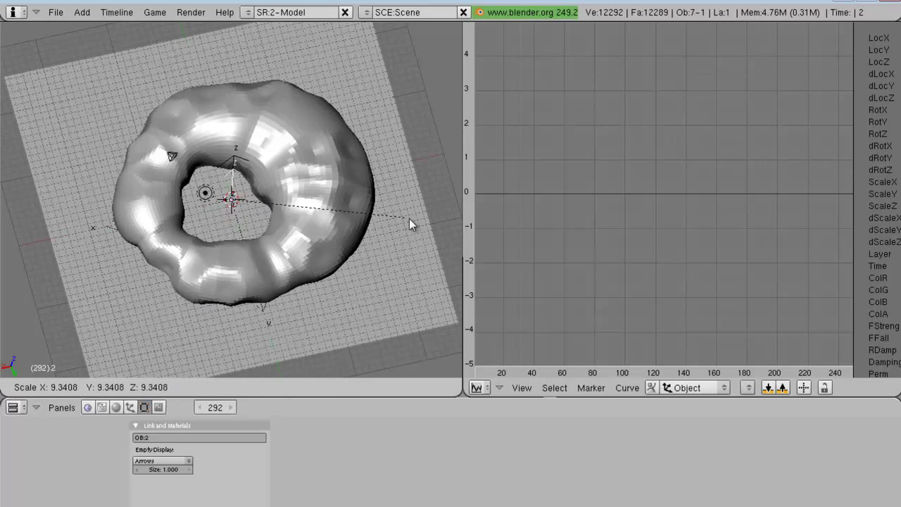
left_click(290, 210)
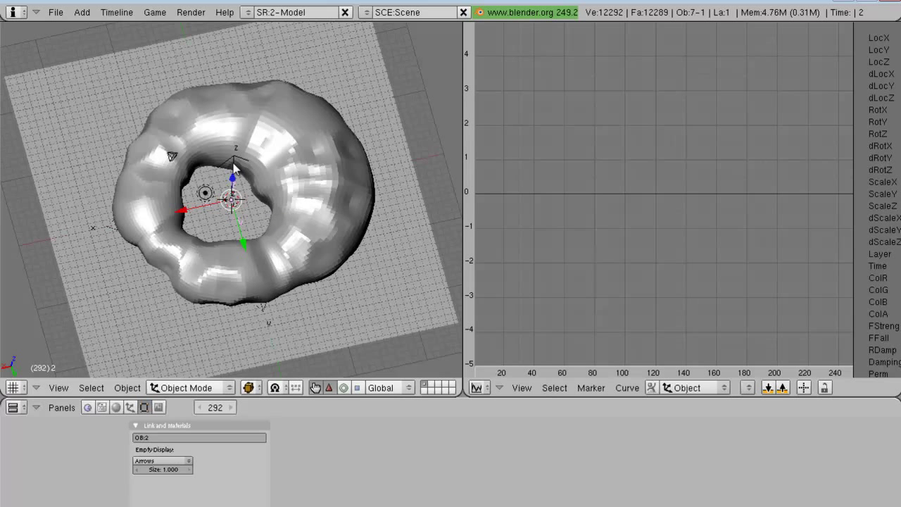
middle_click_drag(256, 227, 223, 146)
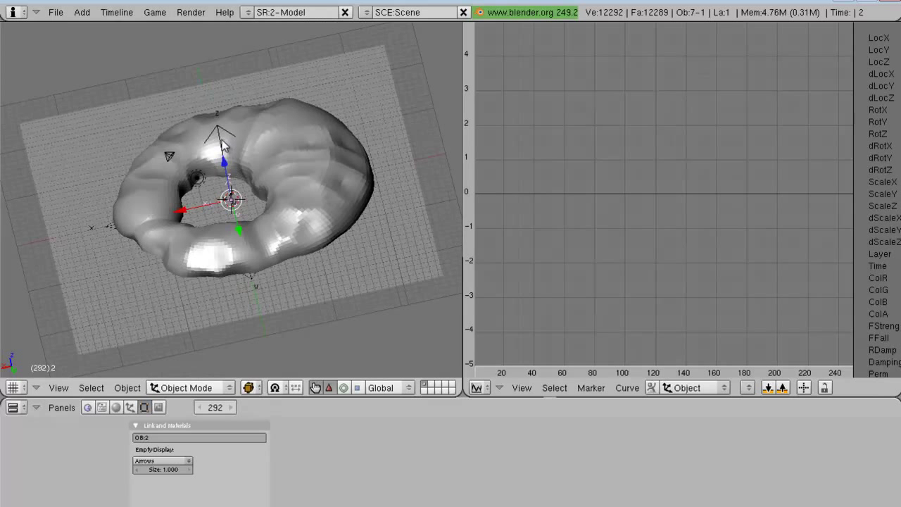
Step: Shrink empty 1 to 0.5712, then reselect the torus
right_click(222, 145)
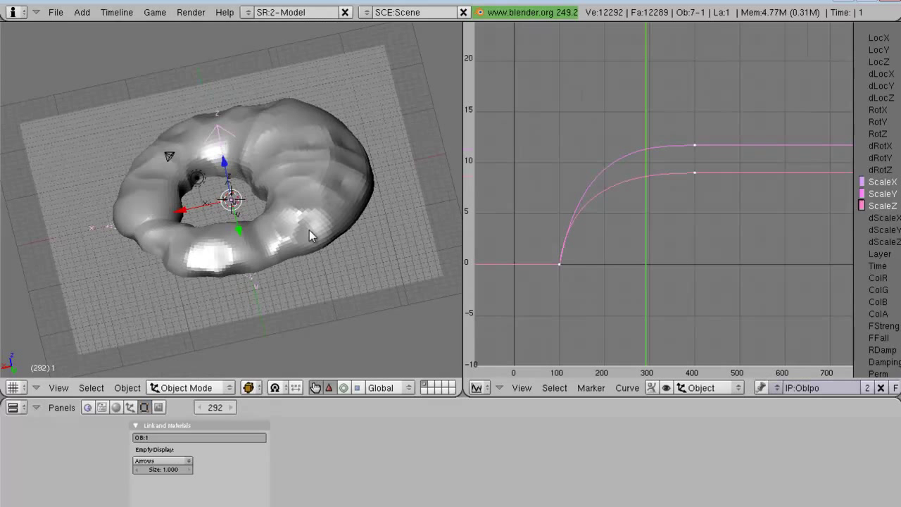
key("s")
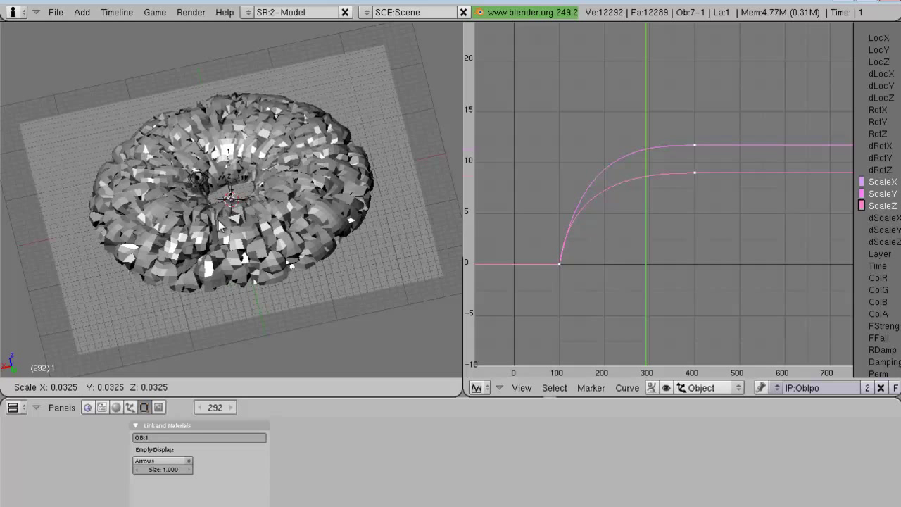
left_click(255, 252)
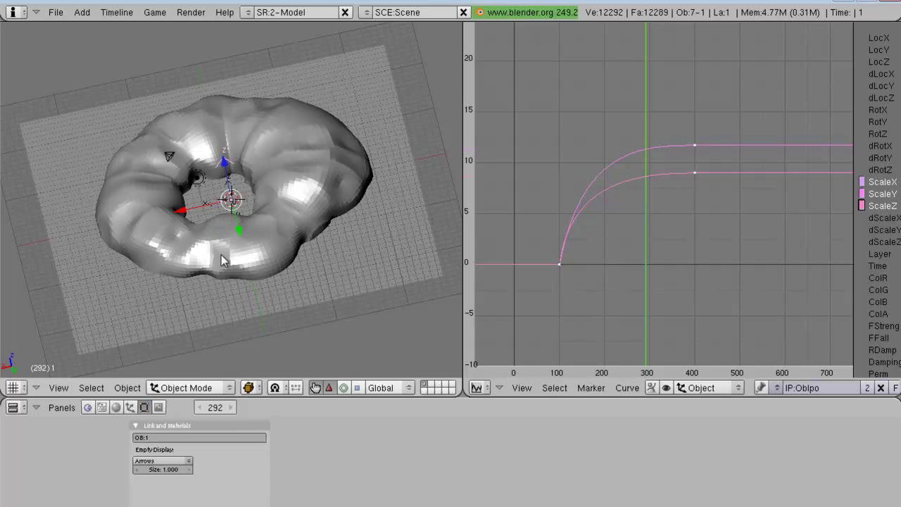
right_click(222, 261)
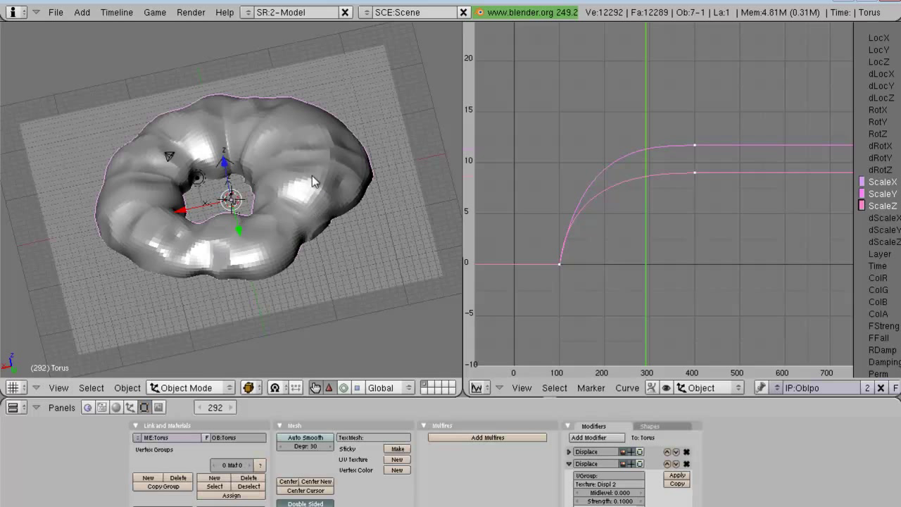
Step: Add a Subsurf modifier to the torus below the second Displace
left_click(570, 463)
left_click(589, 437)
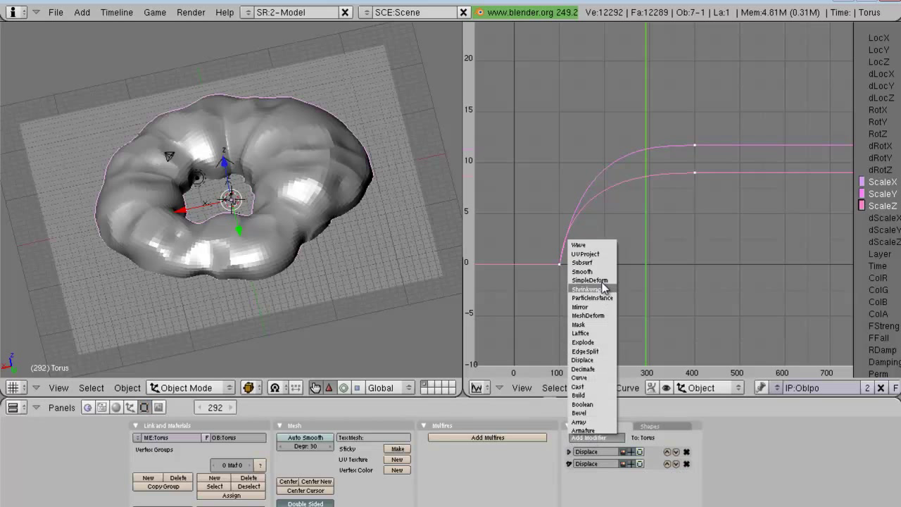
left_click(591, 263)
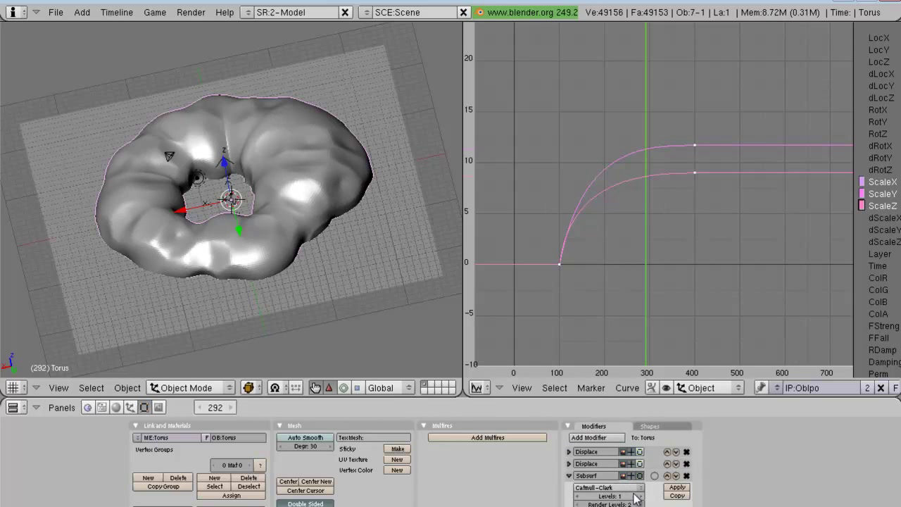
left_click(606, 489)
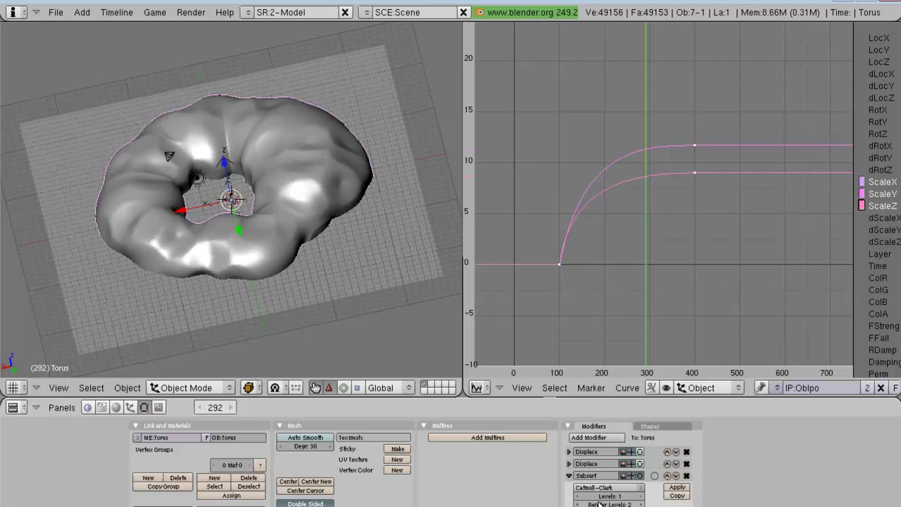
left_click(569, 476)
Step: Add a third Displace modifier after the Subsurf
left_click(597, 438)
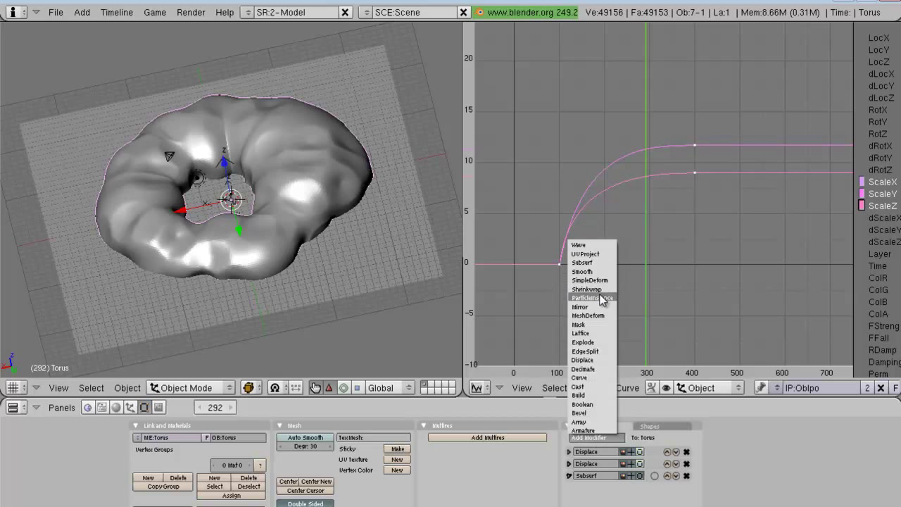
left_click(592, 360)
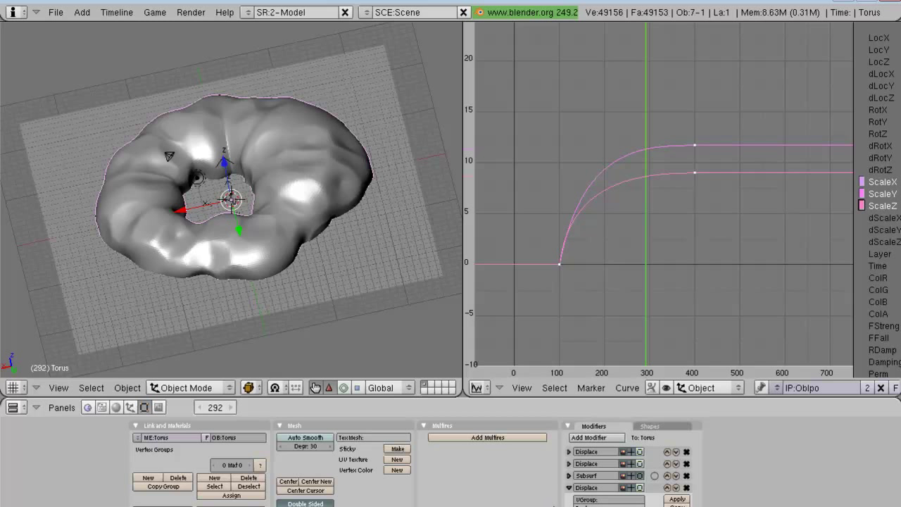
middle_click_drag(554, 477, 550, 450)
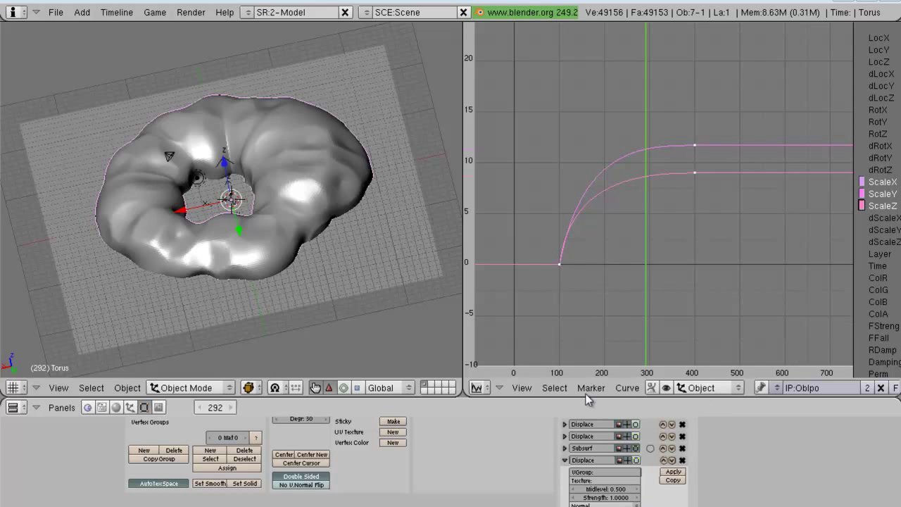
Step: Give the third Displace texture Displ 3, Midlevel 0, Strength 0.05, with coordinates from object 3
left_click(612, 481)
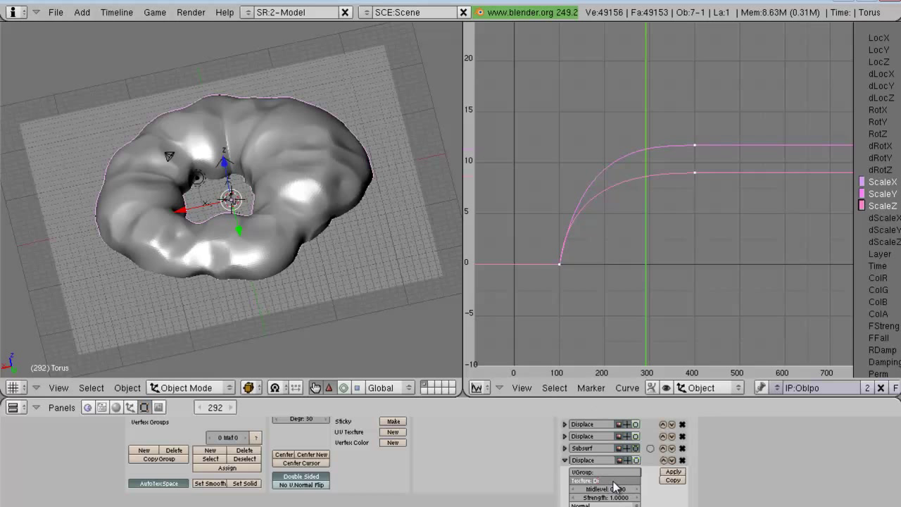
type("3")
key("Return")
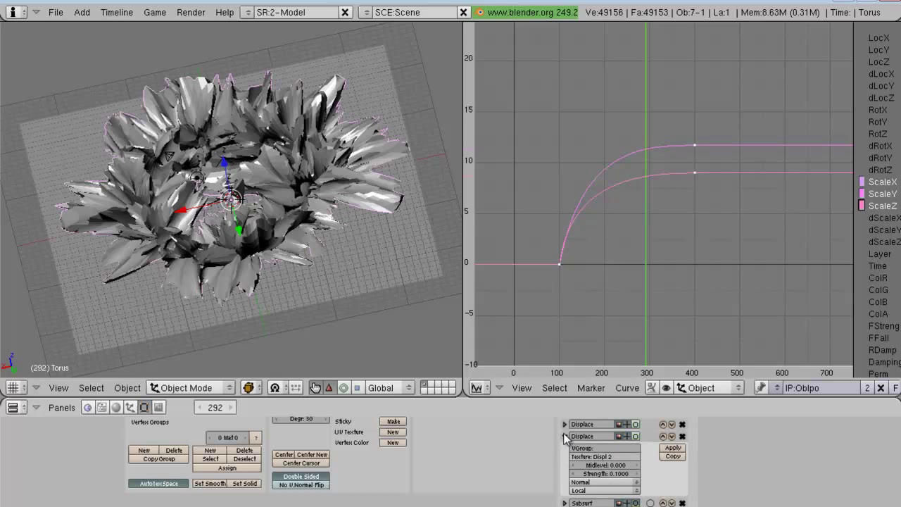
left_click(564, 436)
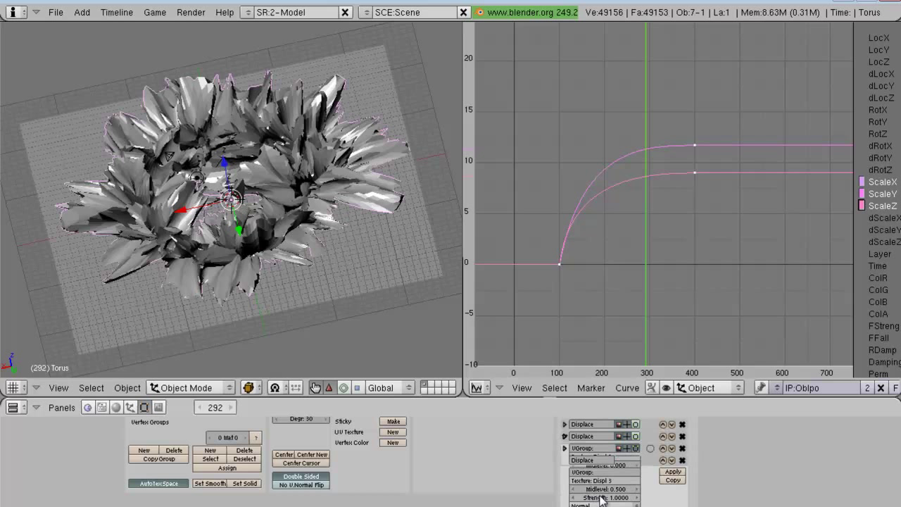
left_click_drag(604, 490, 550, 498)
left_click(617, 498)
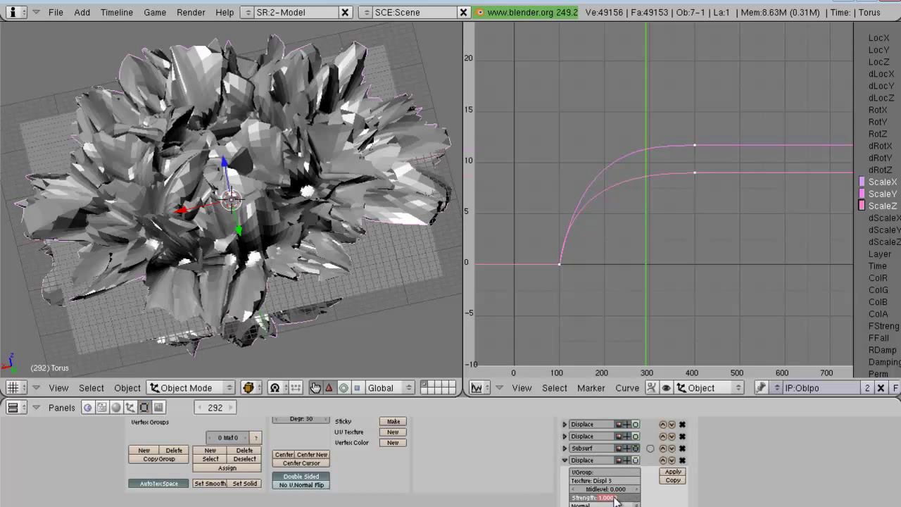
key("Return")
left_click(604, 505)
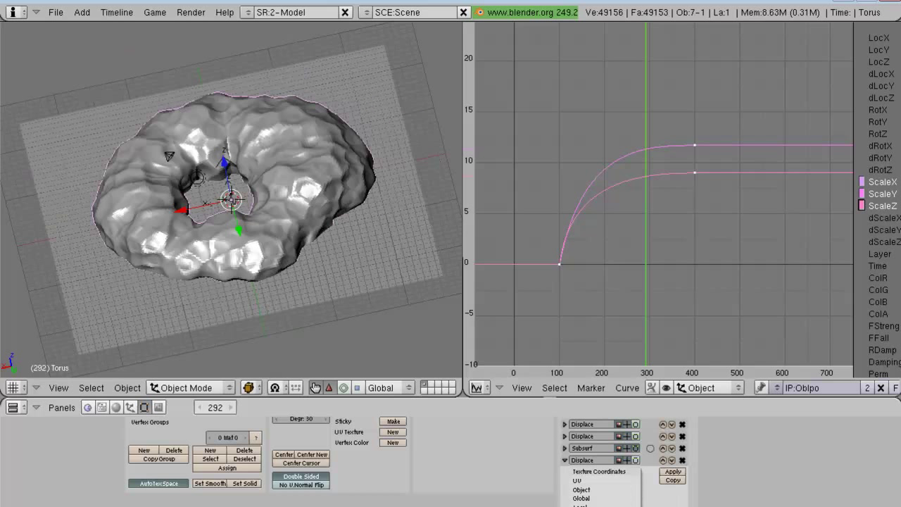
scroll(658, 499, "down", 1)
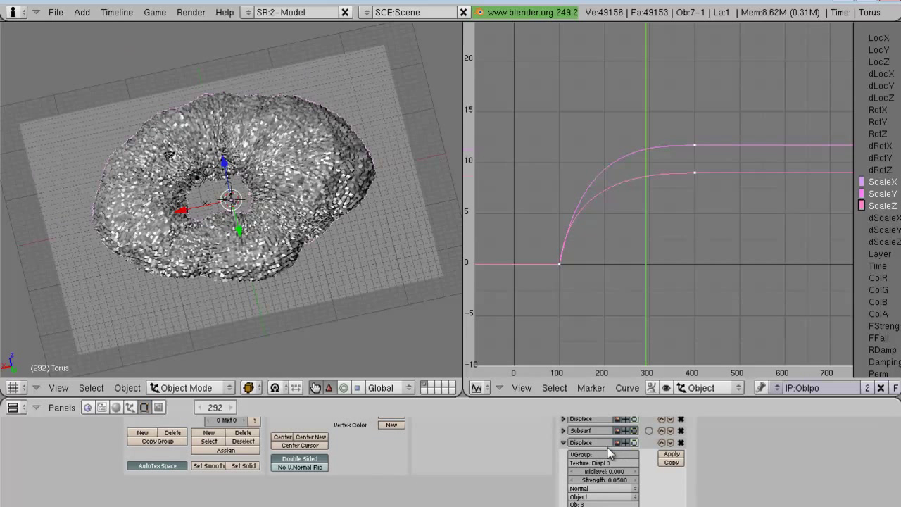
left_click(563, 419)
left_click(564, 419)
Step: Set the Displ 2 modifier's texture coordinates to Object 2, then select the ground plane
left_click(563, 419)
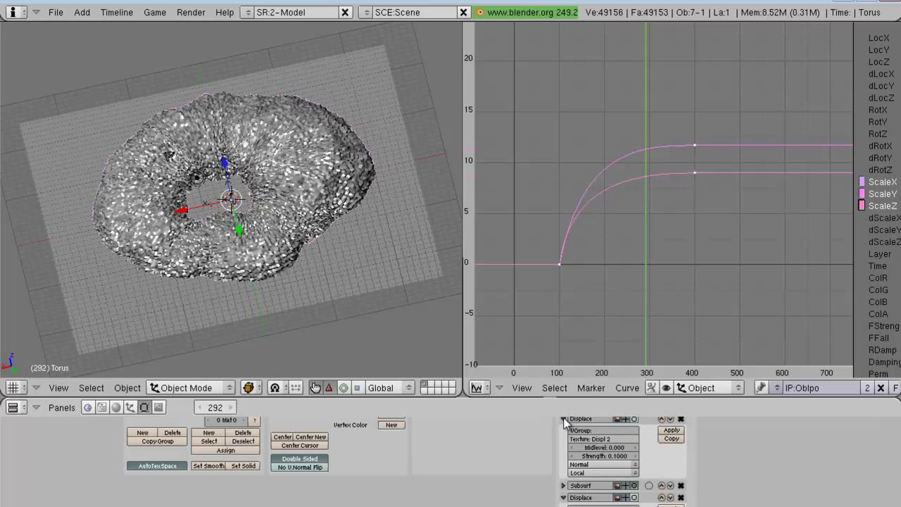
left_click(592, 472)
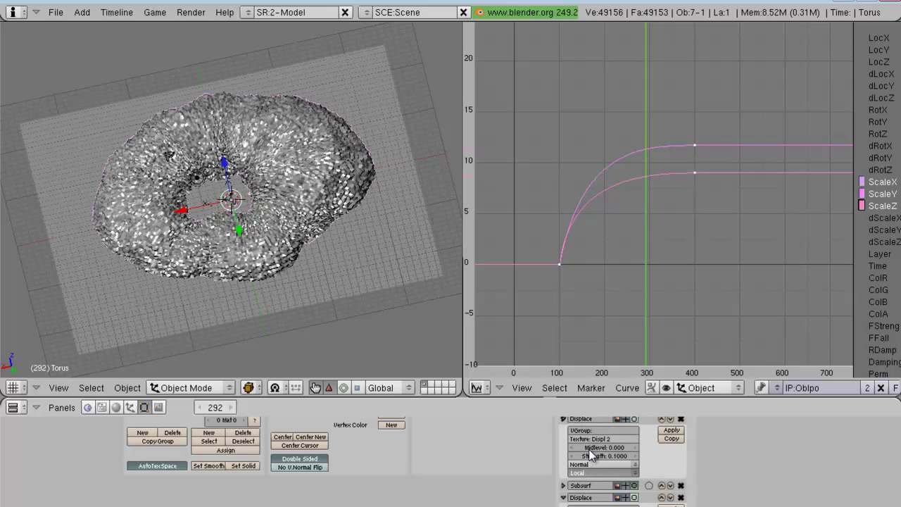
left_click(581, 448)
type("2")
key("Return")
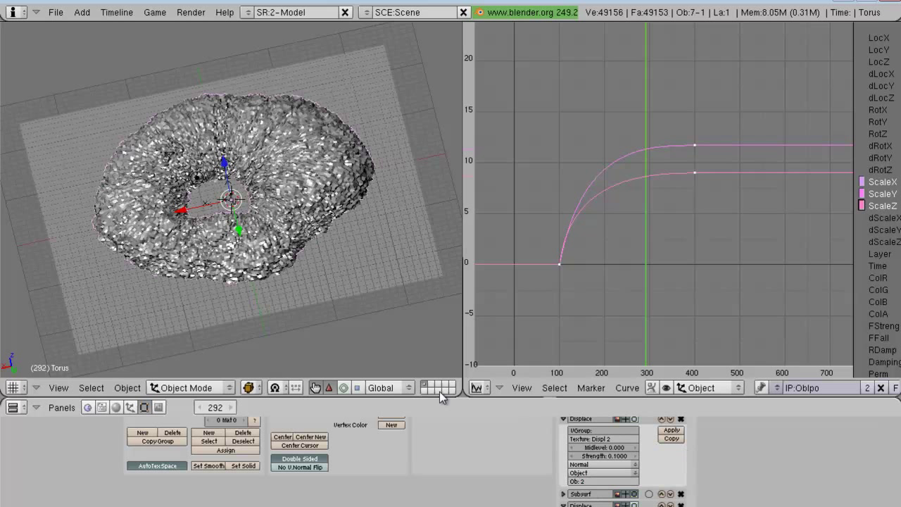
right_click(227, 207)
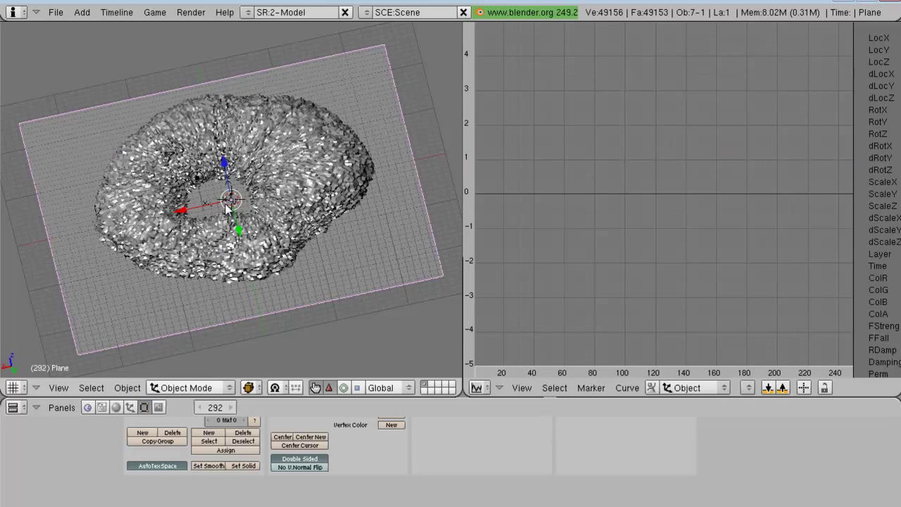
Step: Select empty 3 at the torus centre and scale it about twofold
right_click(227, 202)
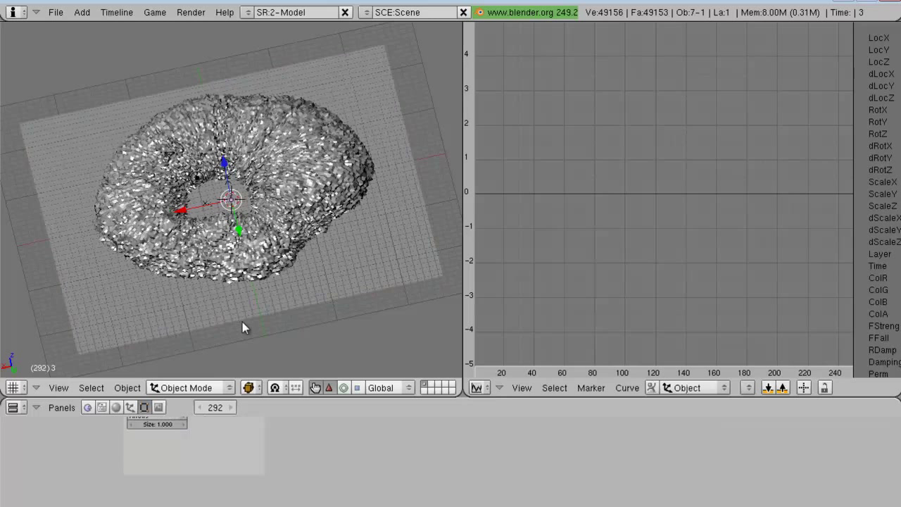
scroll(216, 456, "up", 2)
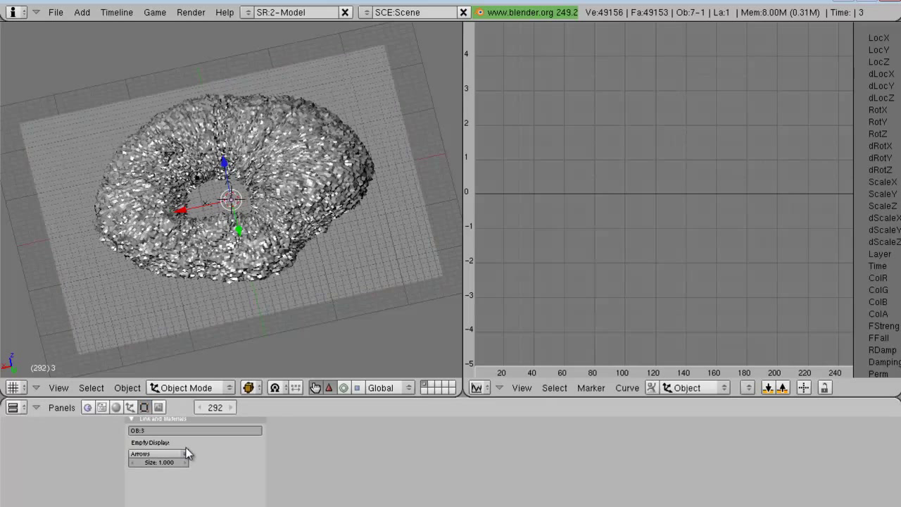
scroll(187, 454, "up", 1)
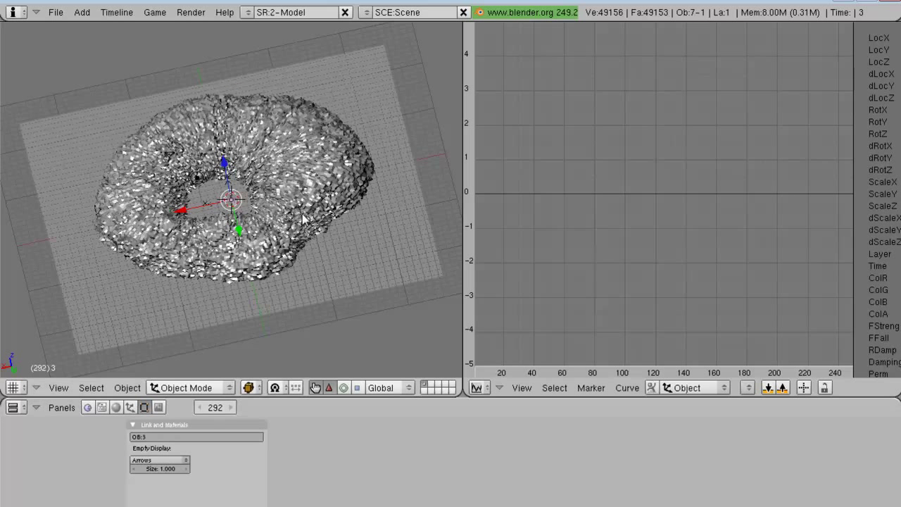
key("s")
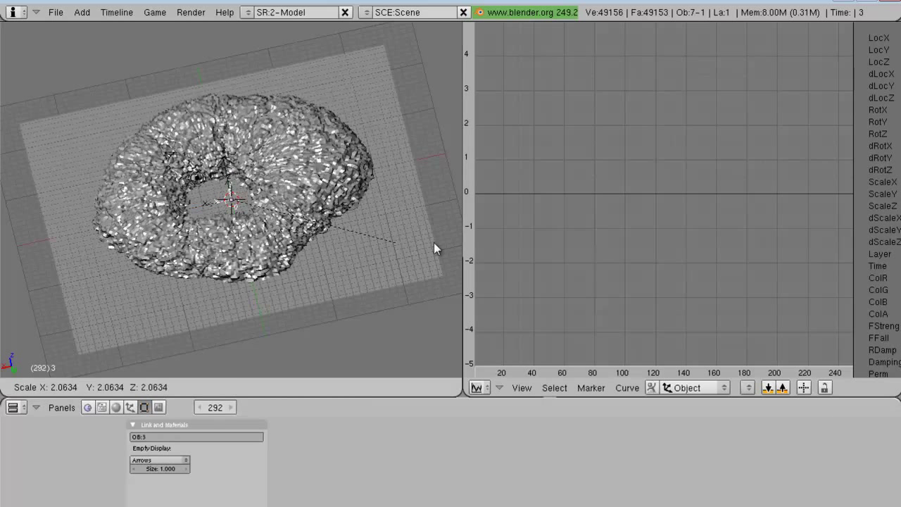
left_click(435, 245)
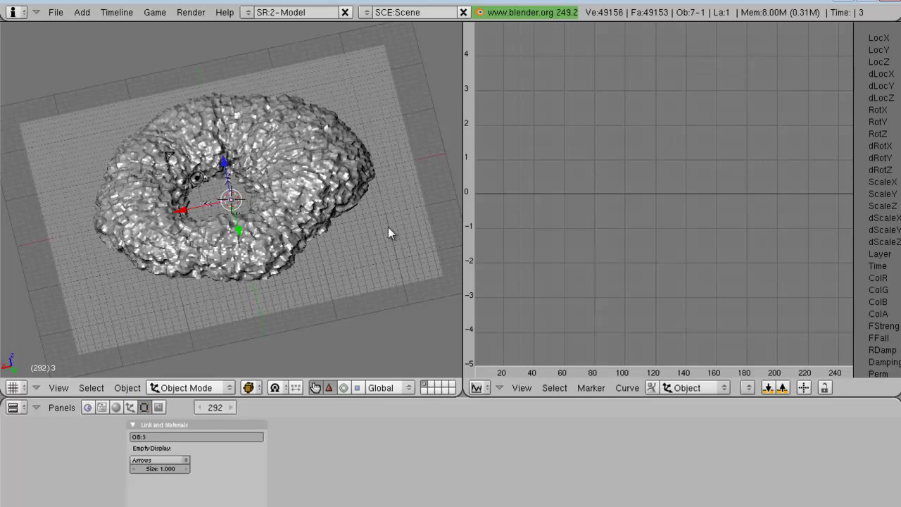
Step: Scale empty 2 to about 4.2, then select the torus
right_click(231, 204)
right_click(231, 204)
right_click(231, 204)
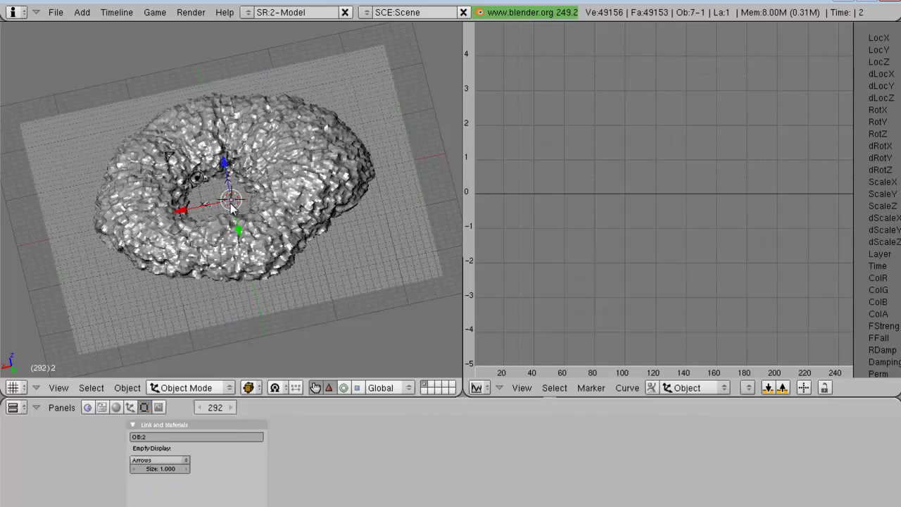
key("s")
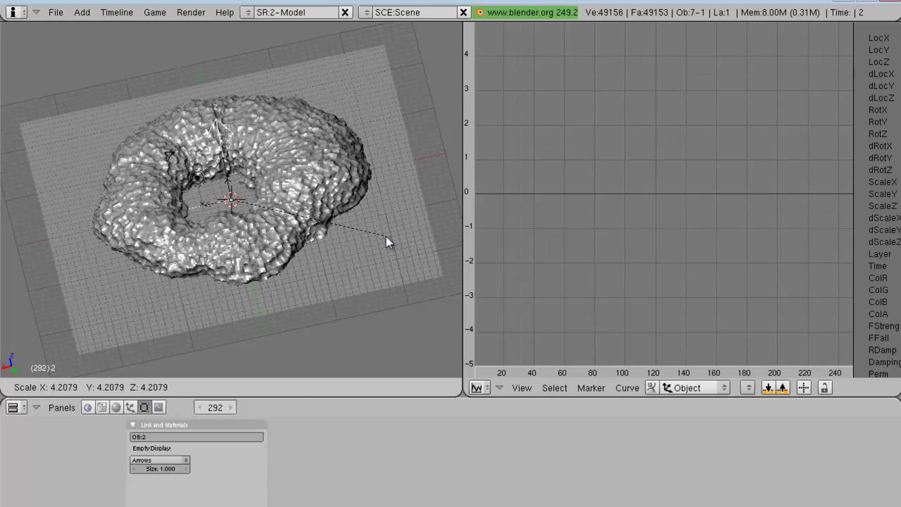
left_click(345, 196)
right_click(345, 196)
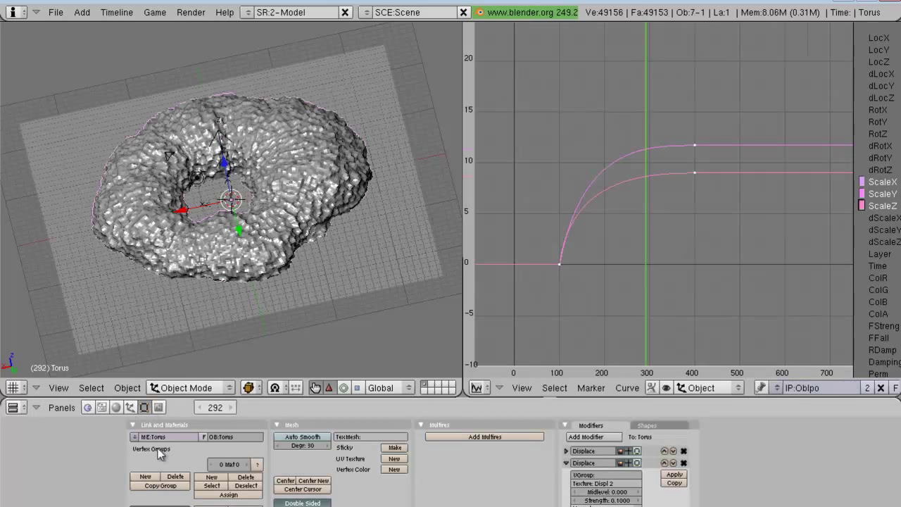
Step: Orbit to a closer top-down view of the torus, reselecting it after the ground plane
middle_click_drag(376, 295, 218, 291)
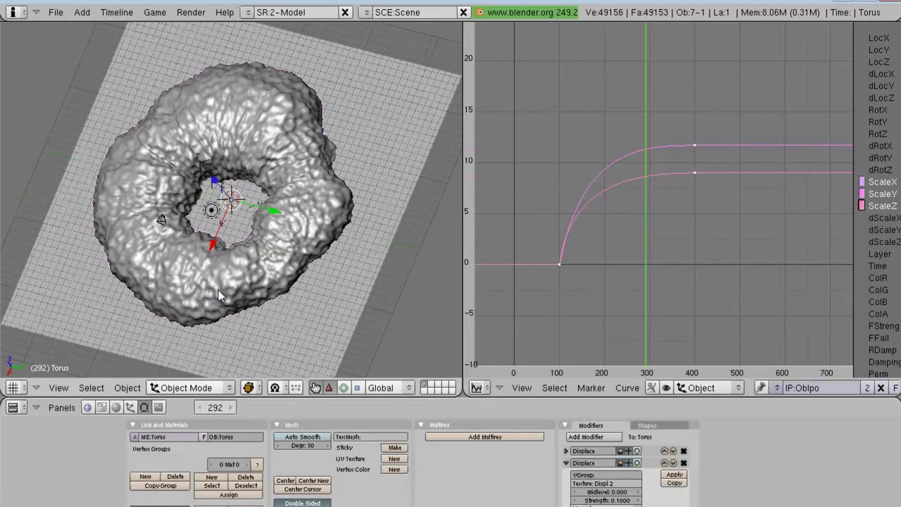
middle_click_drag(299, 276, 353, 280)
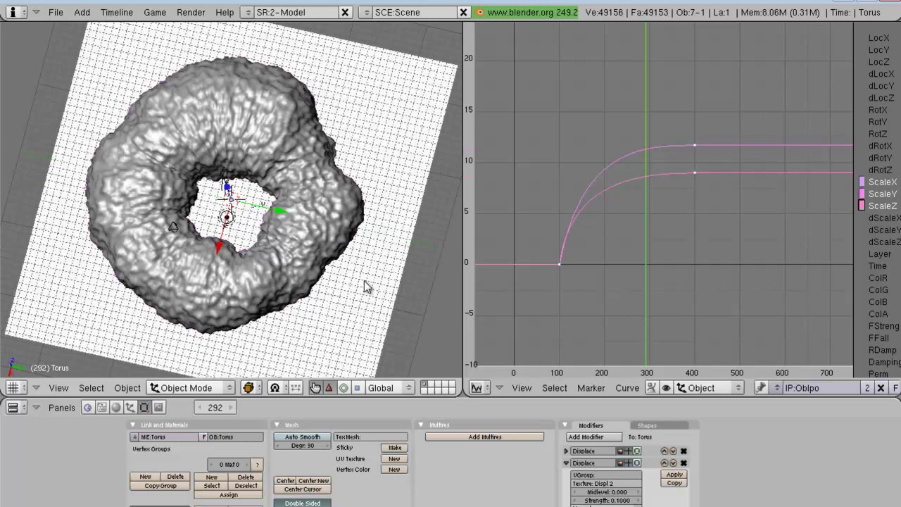
right_click(309, 193)
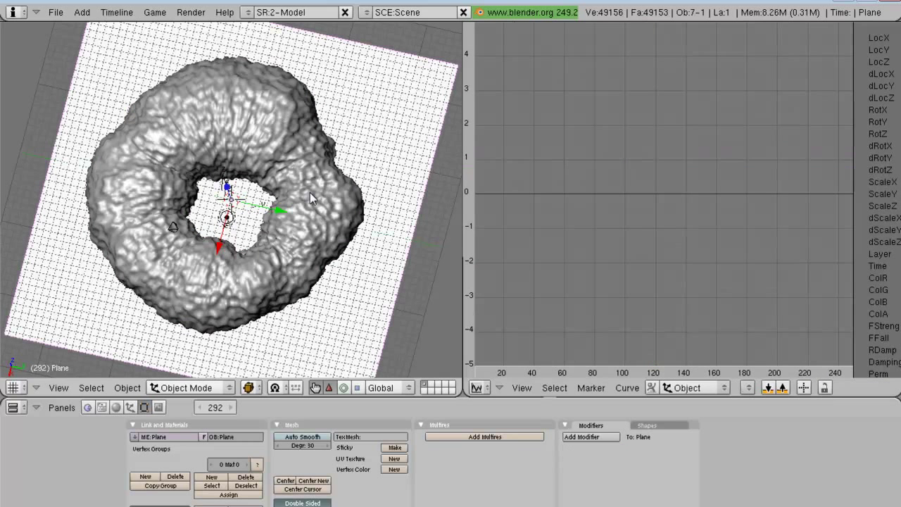
right_click(303, 237)
middle_click_drag(284, 265, 273, 232)
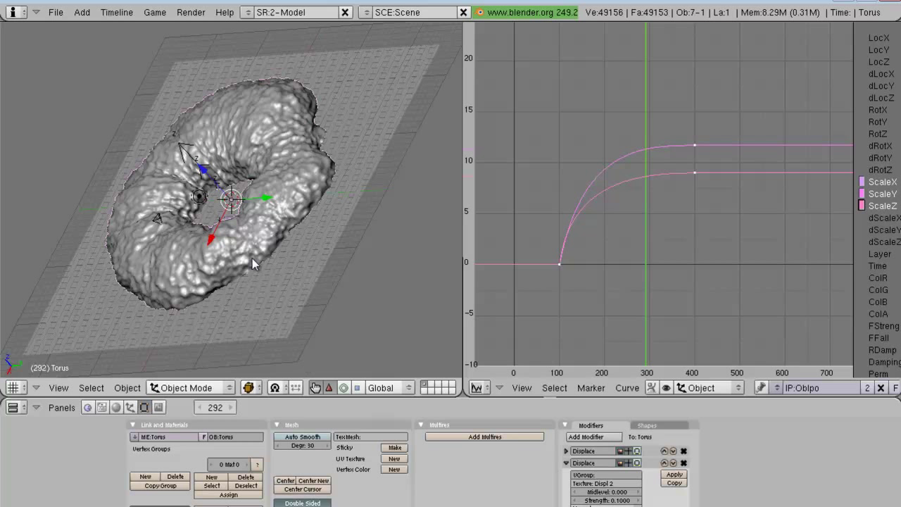
middle_click_drag(295, 286, 371, 317)
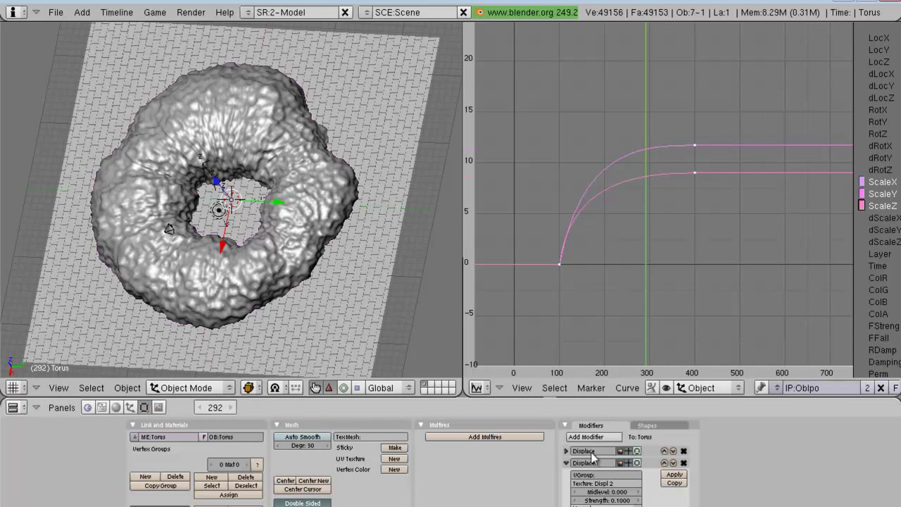
Step: Scale empty 1 to roughly 1.13, then switch to top view
right_click(232, 203)
right_click(233, 203)
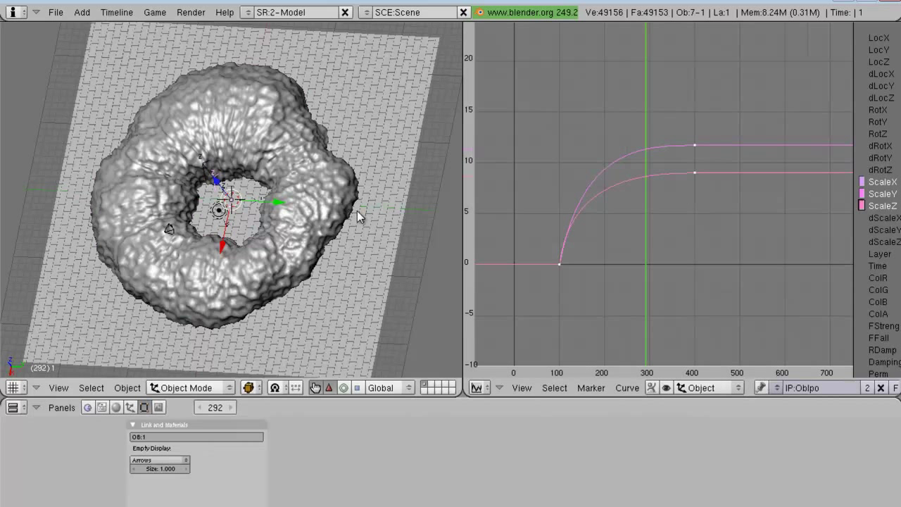
key("s")
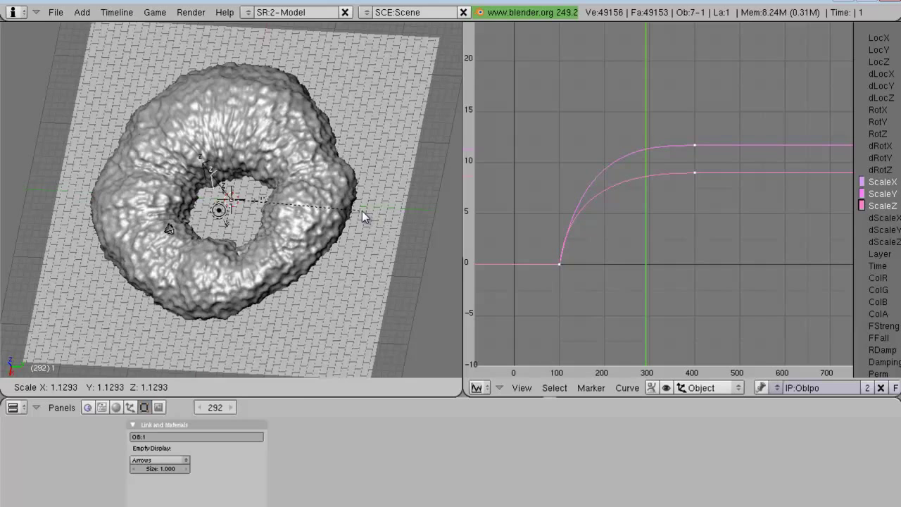
left_click(362, 210)
middle_click_drag(362, 214, 323, 262)
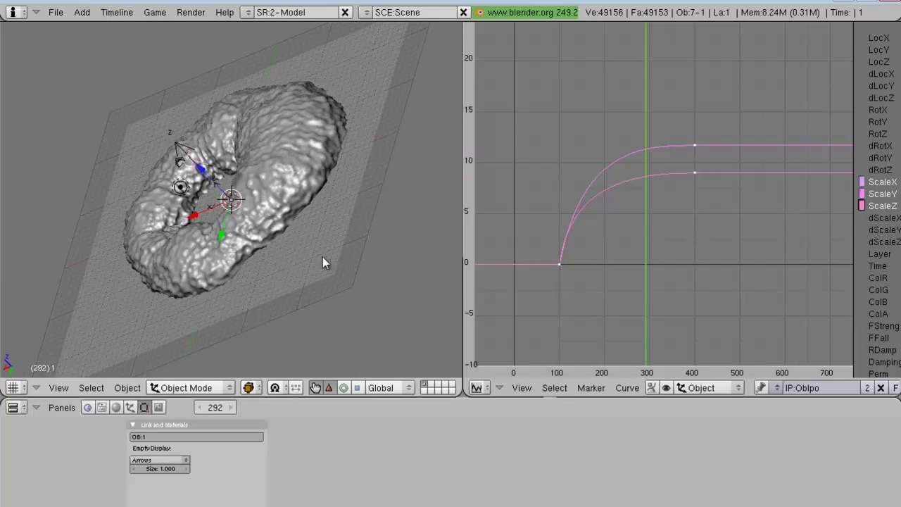
key("KP_7")
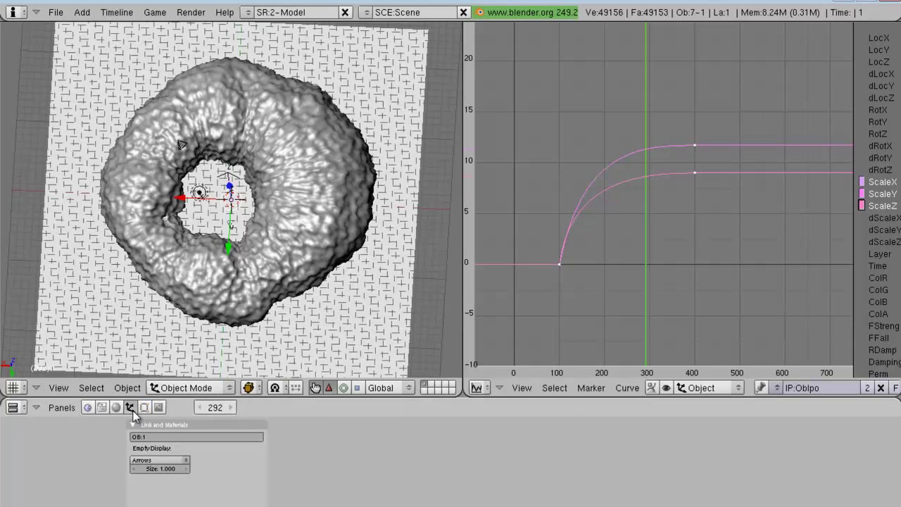
Step: Go to frame 181, then scrub the IPO timeline through frames 96, 404, 140 and 82
left_click(130, 407)
left_click(248, 407)
type("181")
key("Return")
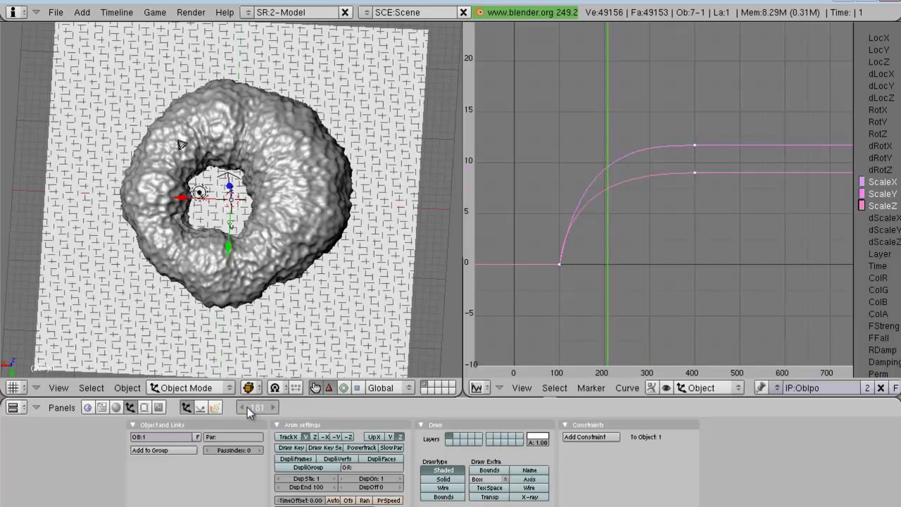
left_click_drag(556, 254, 697, 262)
left_click(697, 255)
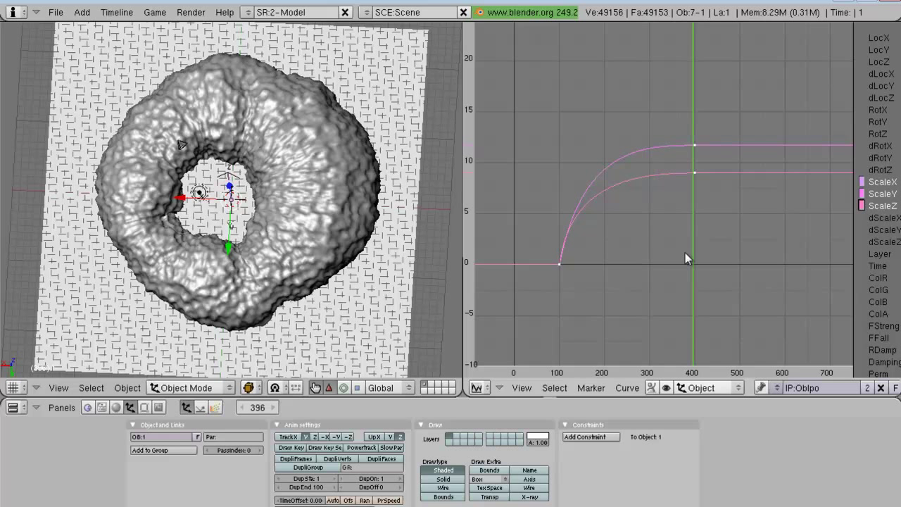
left_click(577, 273)
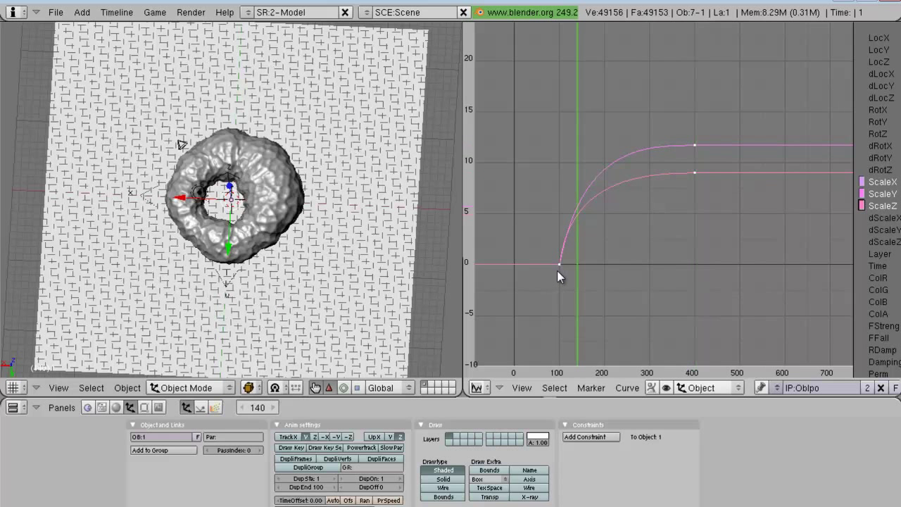
left_click_drag(581, 271, 550, 271)
Step: Play the animation, switch to front view and return to frame 1
key("alt+a")
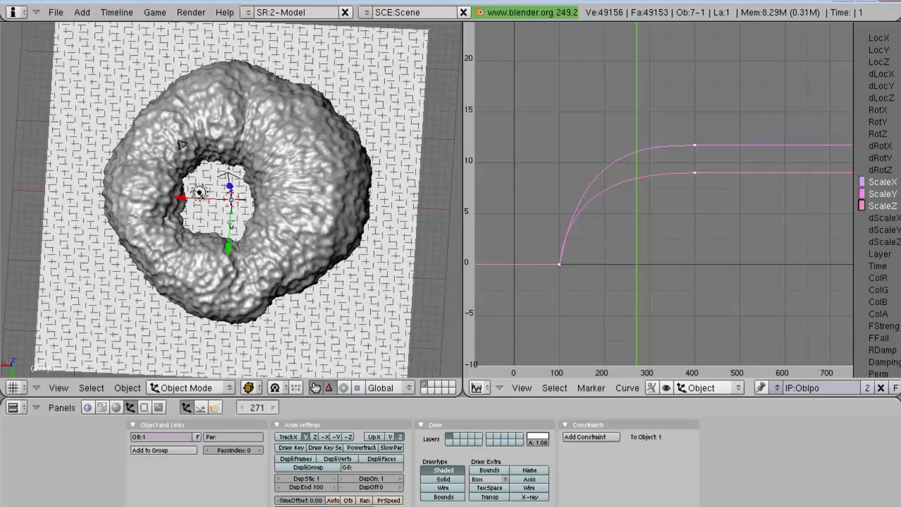
left_click(57, 388)
left_click(109, 256)
scroll(224, 229, "down", 3)
left_click(257, 407)
type("1")
key("Return")
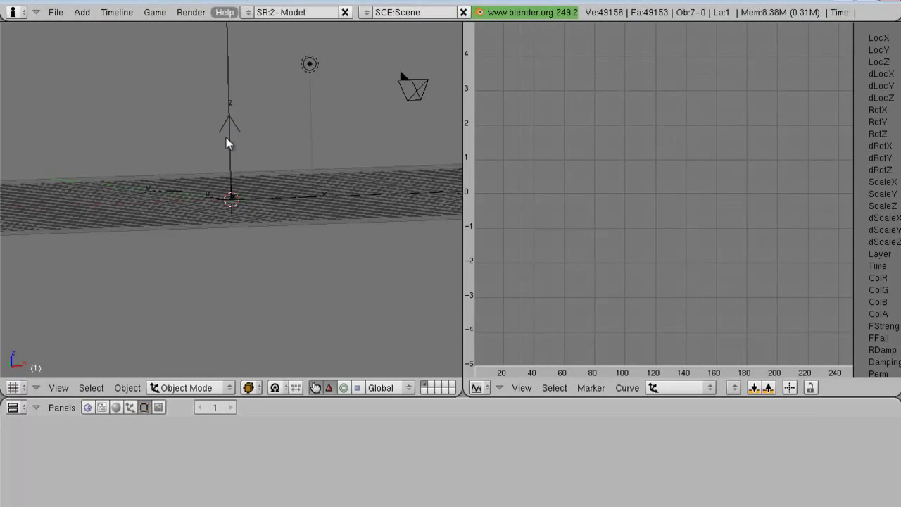
Step: Add an 8-vertex capped cylinder tube at the scene centre
key("space")
mouse_move(316, 140)
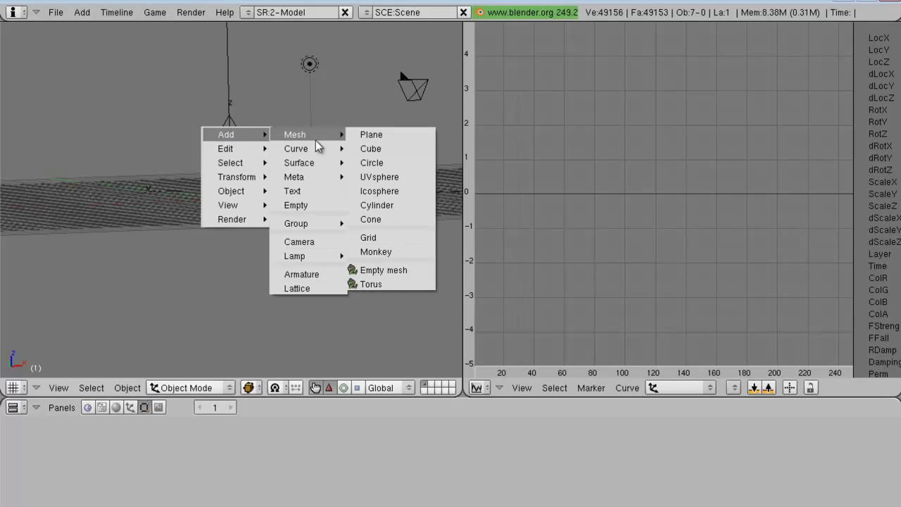
left_click(392, 204)
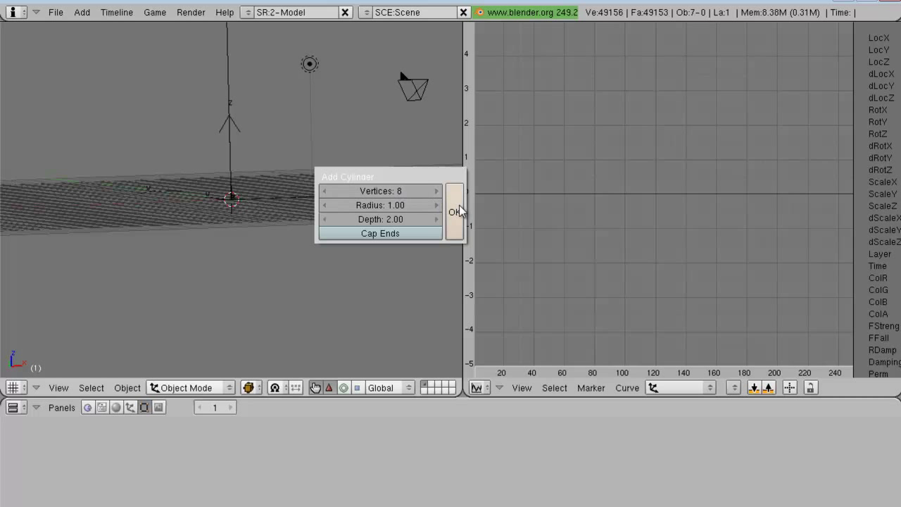
left_click(391, 238)
left_click(394, 237)
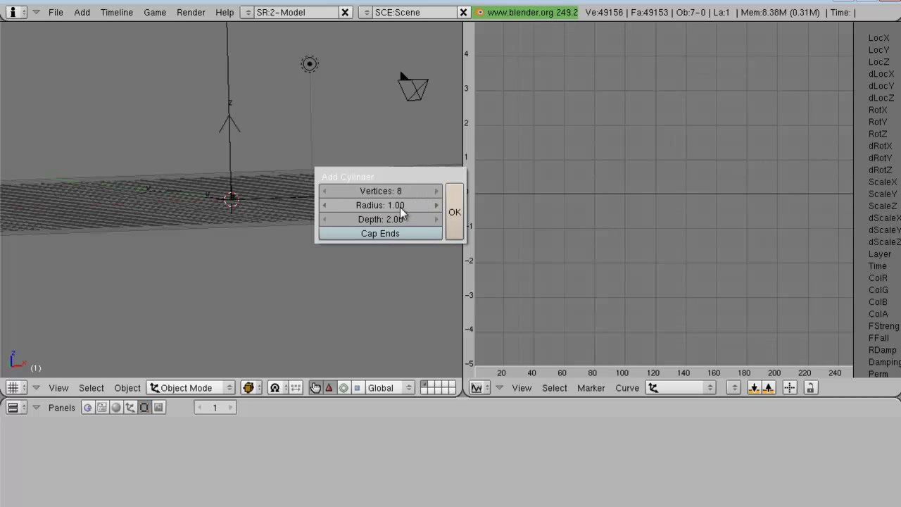
left_click(454, 214)
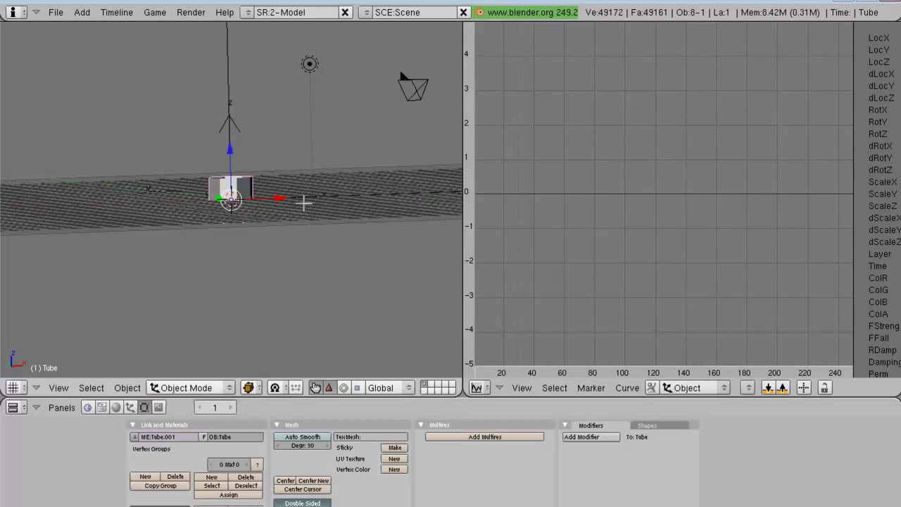
Step: In Edit Mode with nothing selected, start a Ctrl+R loop cut set to 8 cuts
key("Tab")
key("a")
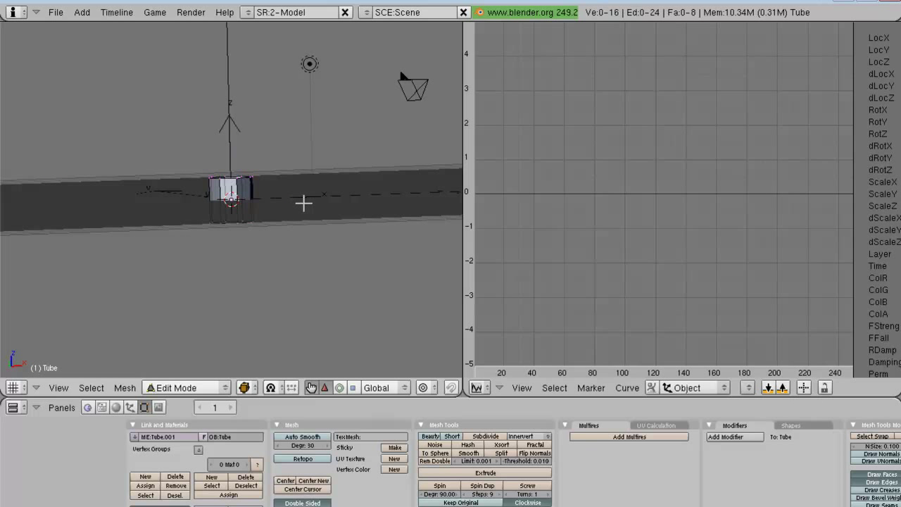
key("ctrl+r")
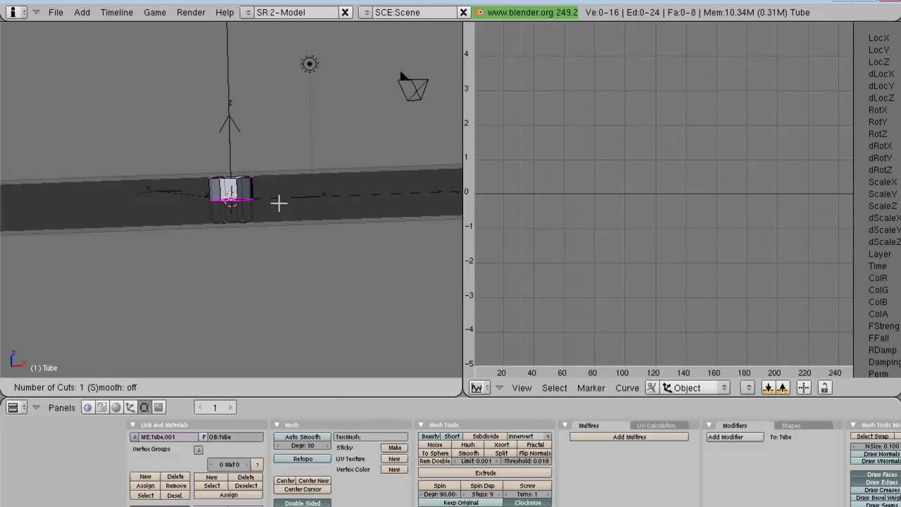
scroll(279, 203, "up", 1)
scroll(279, 204, "up", 2)
scroll(278, 203, "up", 2)
scroll(279, 204, "up", 3)
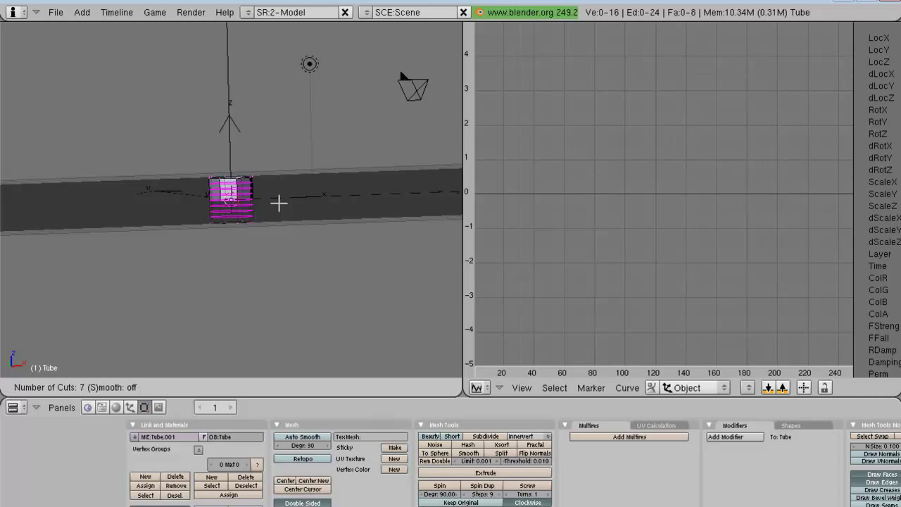
scroll(279, 203, "down", 1)
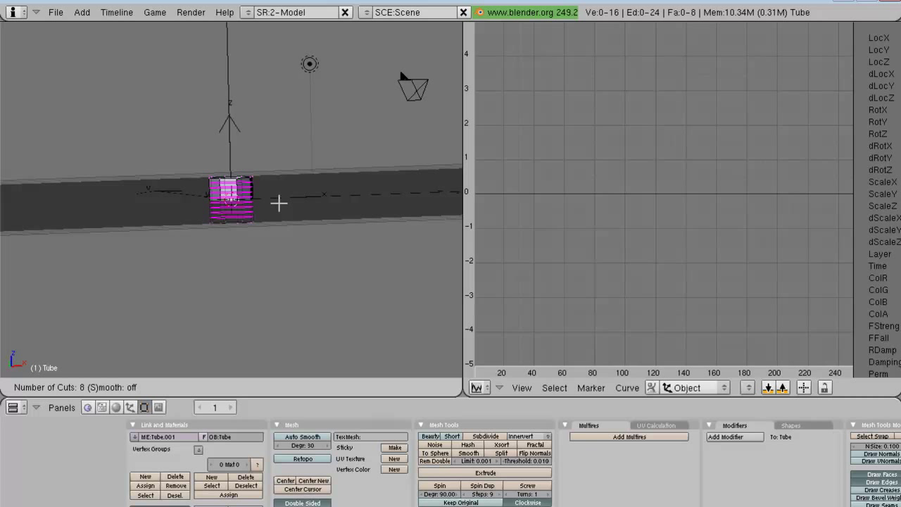
Step: Place the 8 loop cuts and stretch the whole tube about 3.38 times along Z
left_click(278, 203)
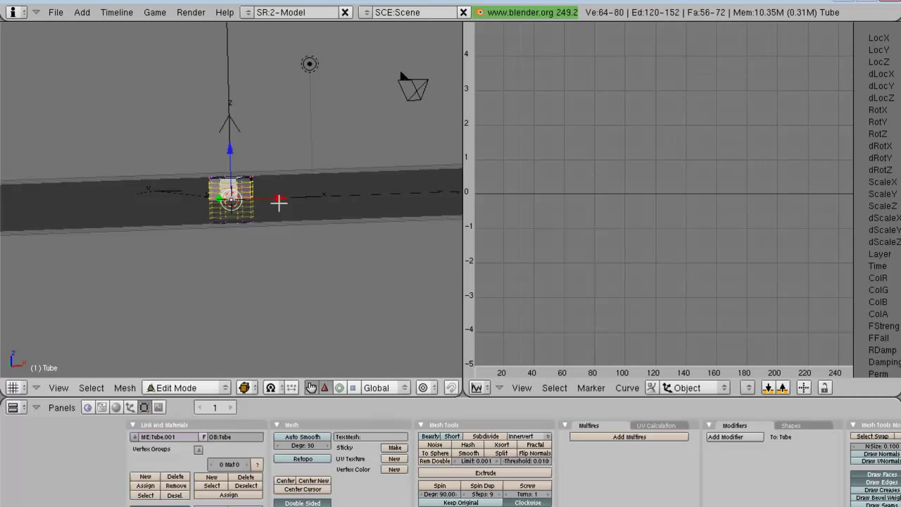
middle_click_drag(278, 200, 253, 213)
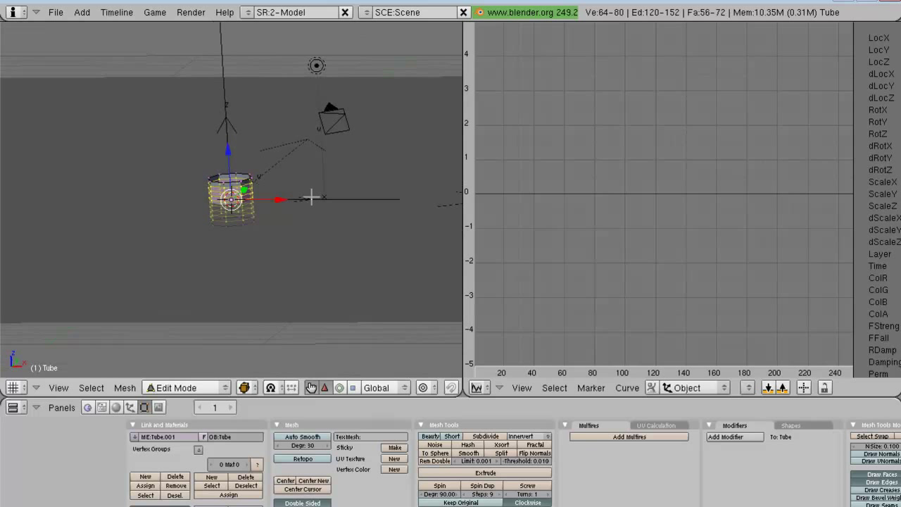
key("a")
key("a")
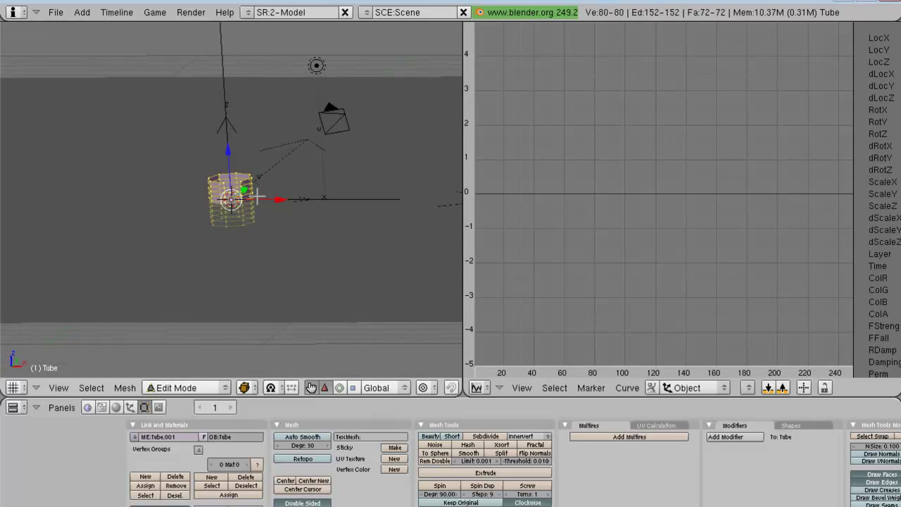
middle_click_drag(232, 275, 258, 239)
key("s")
key("z")
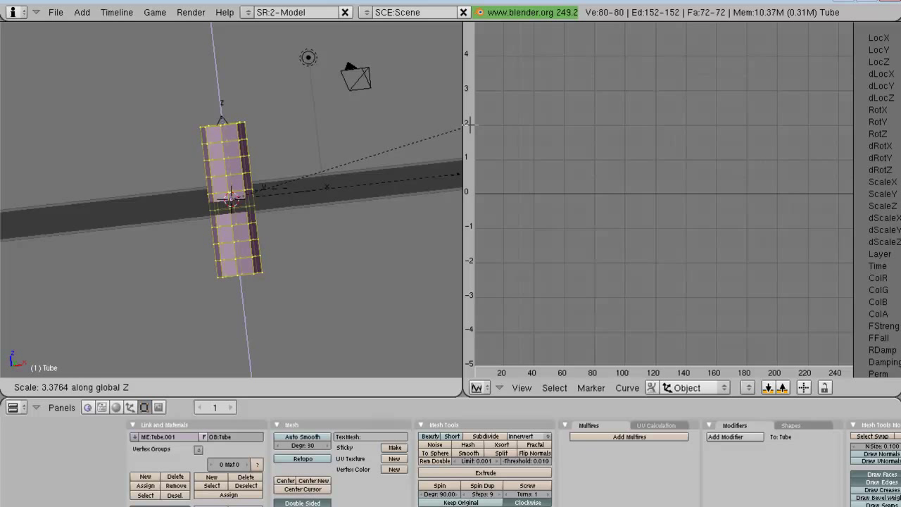
left_click(471, 125)
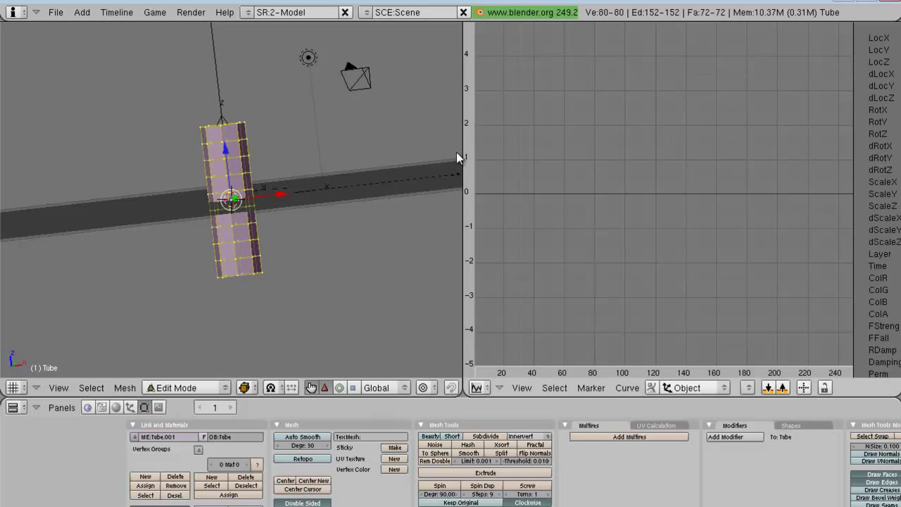
Step: Add a level 2 Subsurf modifier to the tube and return to Object Mode
left_click(722, 437)
left_click(724, 260)
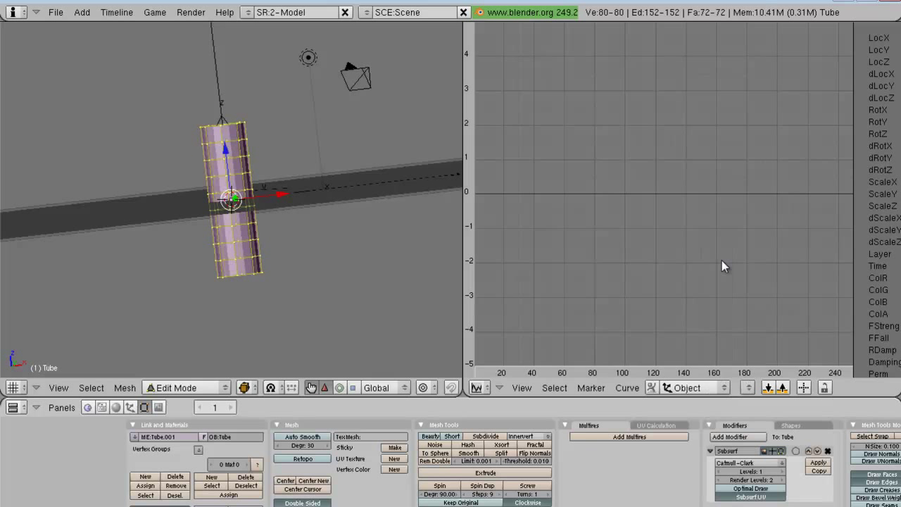
left_click(783, 472)
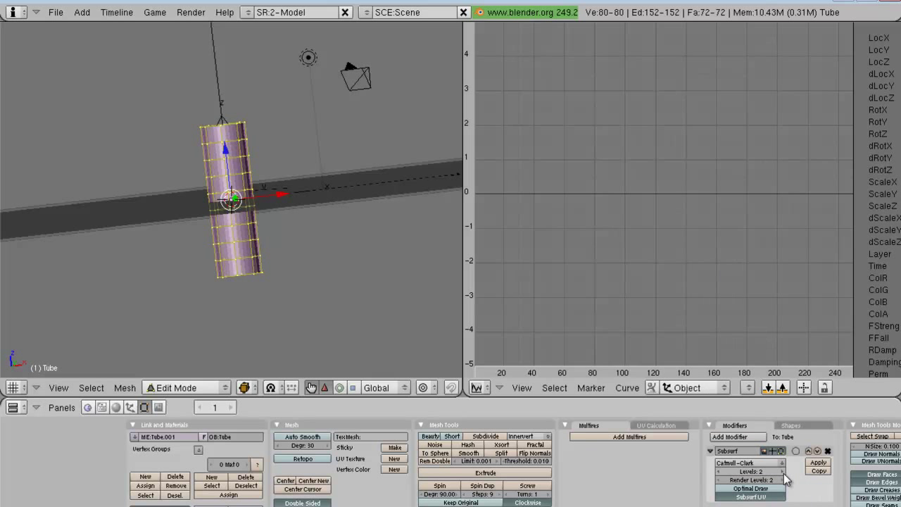
left_click(817, 462)
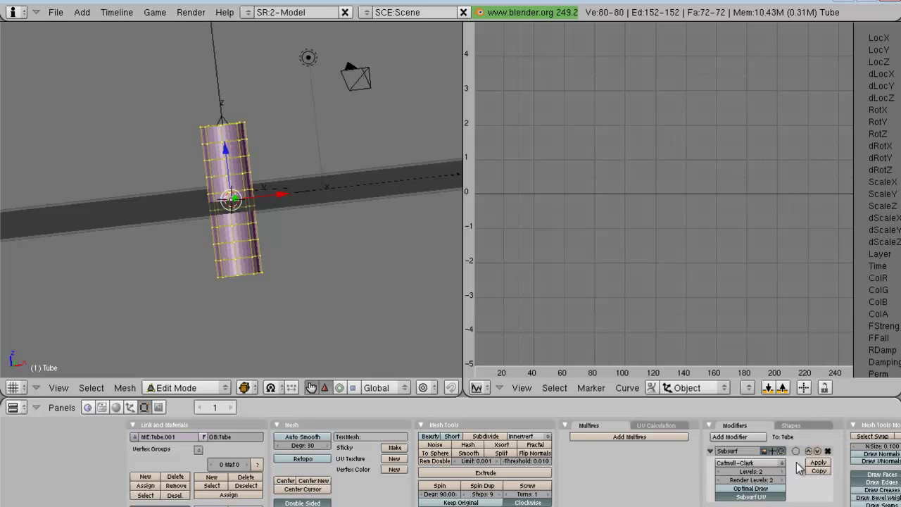
key("Tab")
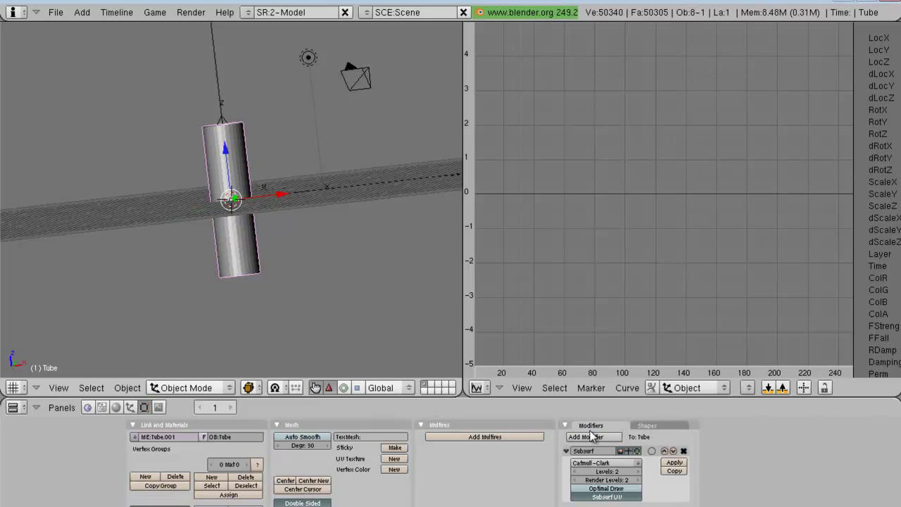
Step: Apply the Subsurf modifier and raise the tube about 3.41 units along Z
left_click(672, 468)
middle_click_drag(352, 231, 232, 171)
left_click_drag(223, 148, 216, 74)
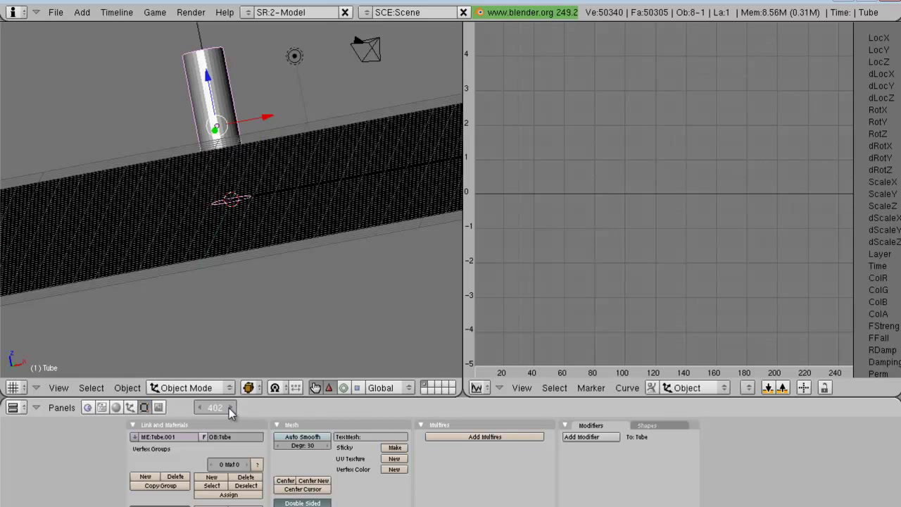
Step: Jump to frame 400 to reveal the lumpy torus around the tube
left_click(220, 406)
type("400")
key("Return")
middle_click_drag(309, 181, 277, 161)
left_click(58, 387)
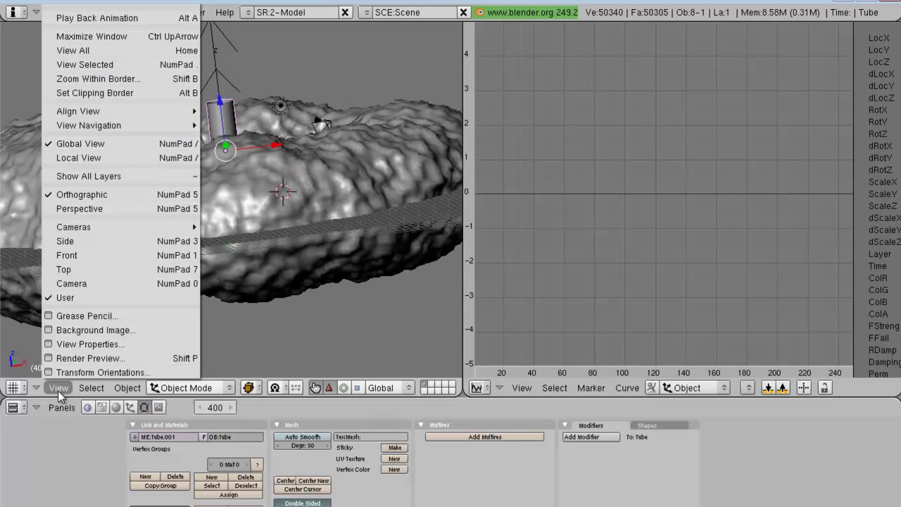
Step: From the front view, enlarge the tube to about 2.2 times its size
left_click(91, 252)
key("s")
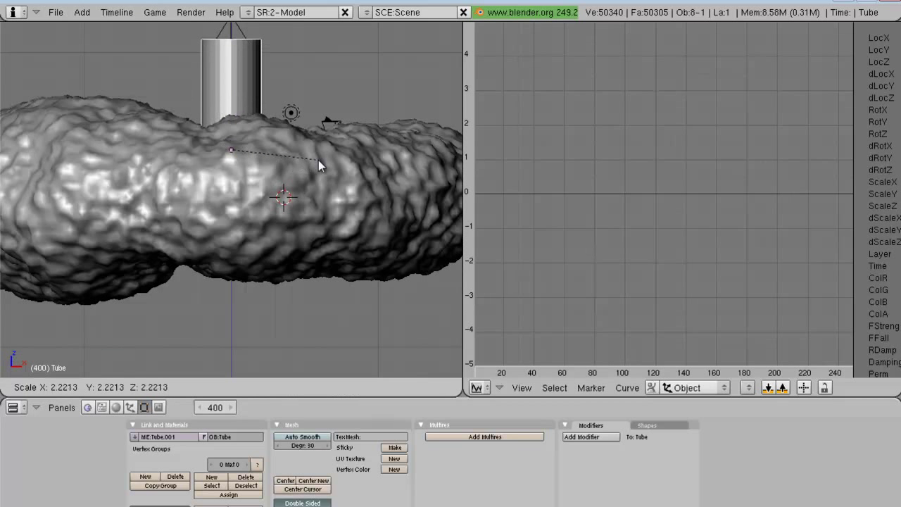
left_click(307, 162)
middle_click_drag(306, 160, 224, 177)
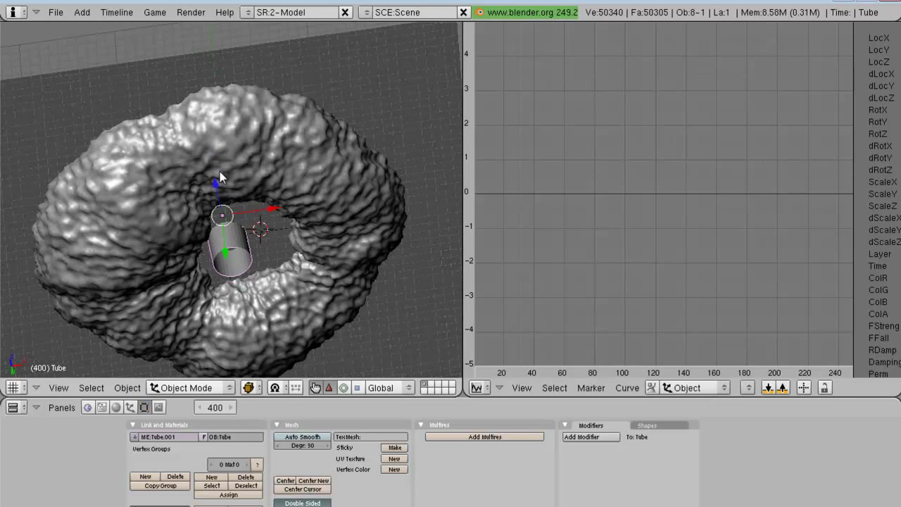
Step: Lower the tube along Z into the centre of the torus
key("g")
key("z")
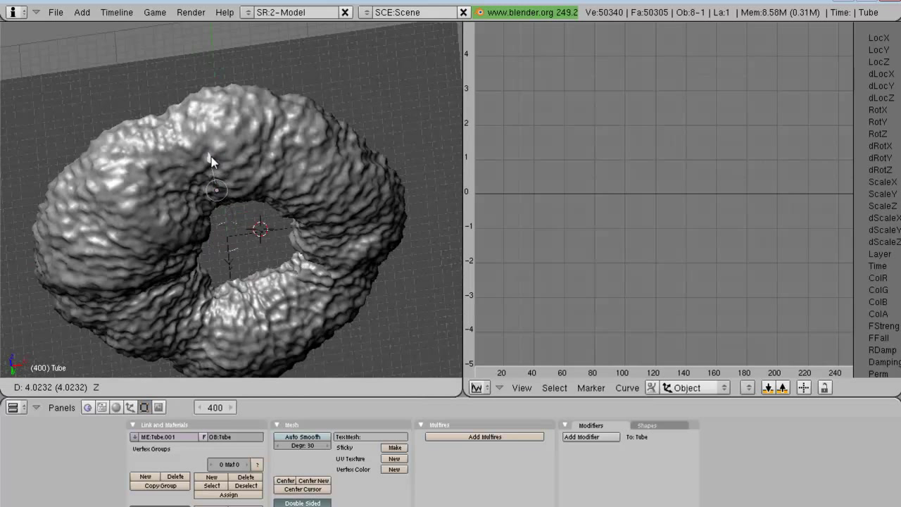
left_click(211, 162)
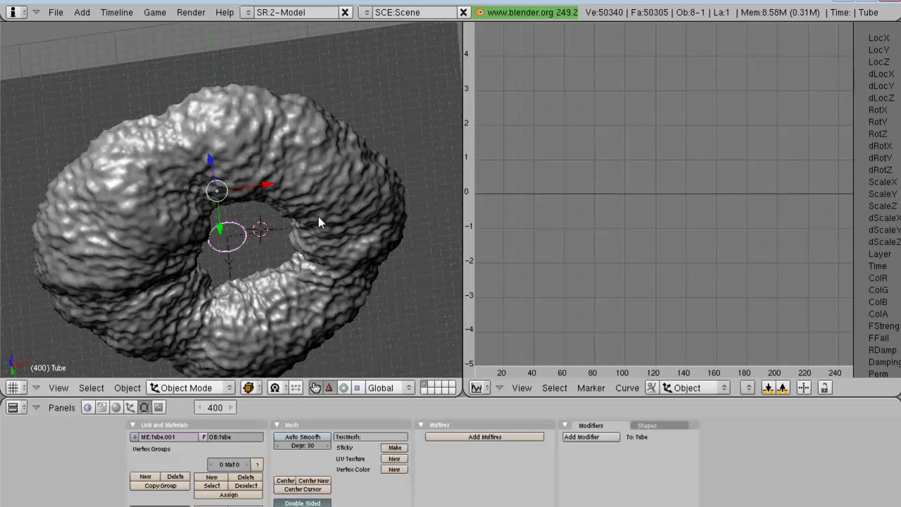
key("Home")
middle_click_drag(233, 204, 293, 238)
scroll(226, 151, "up", 3)
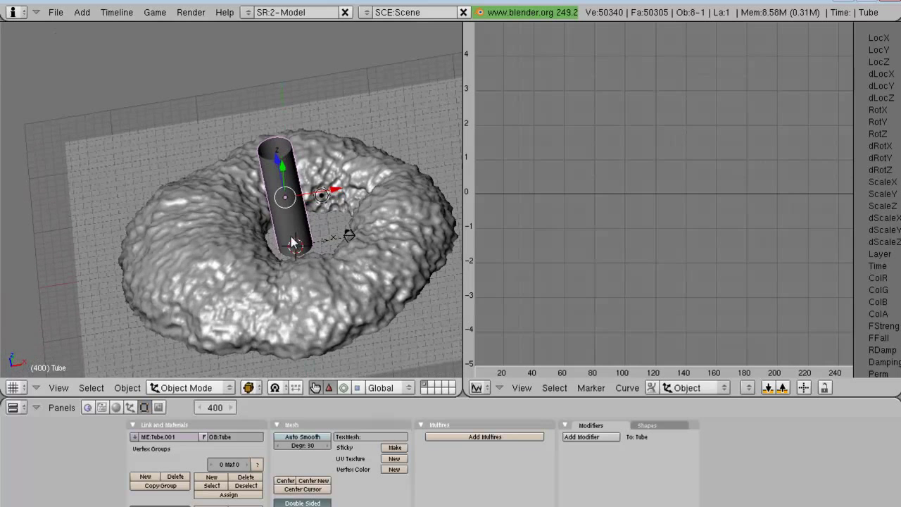
middle_click_drag(261, 278, 240, 138)
middle_click_drag(306, 139, 275, 325)
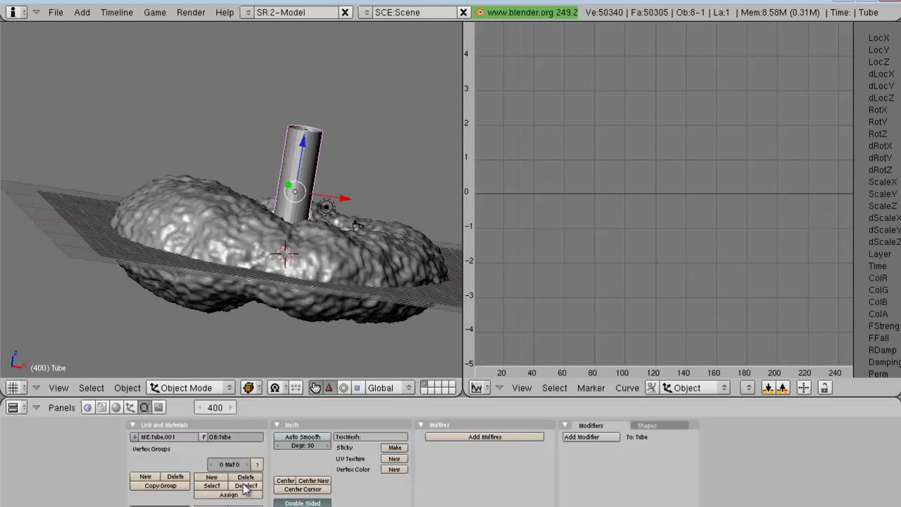
Step: Set the tube's origin to the 3D cursor and fine-tune its position and scale
left_click(283, 489)
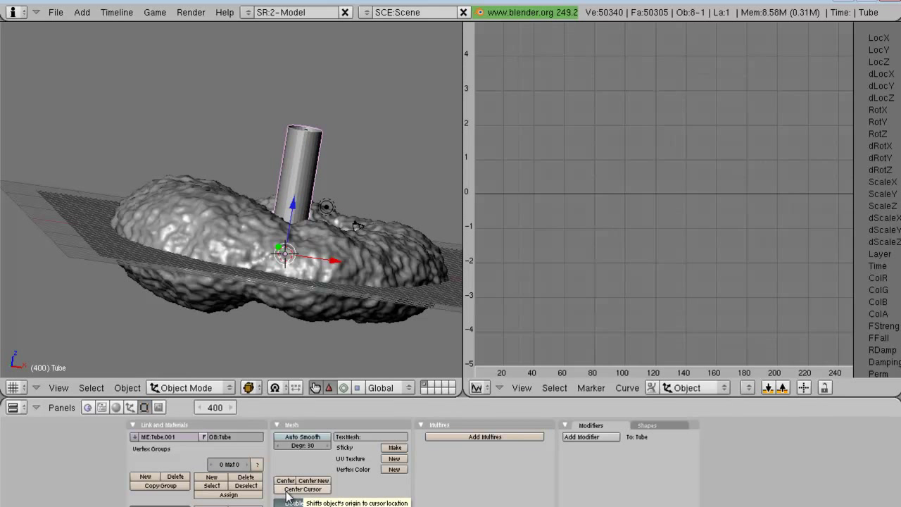
middle_click_drag(288, 259, 263, 233)
key("g")
left_click(291, 174)
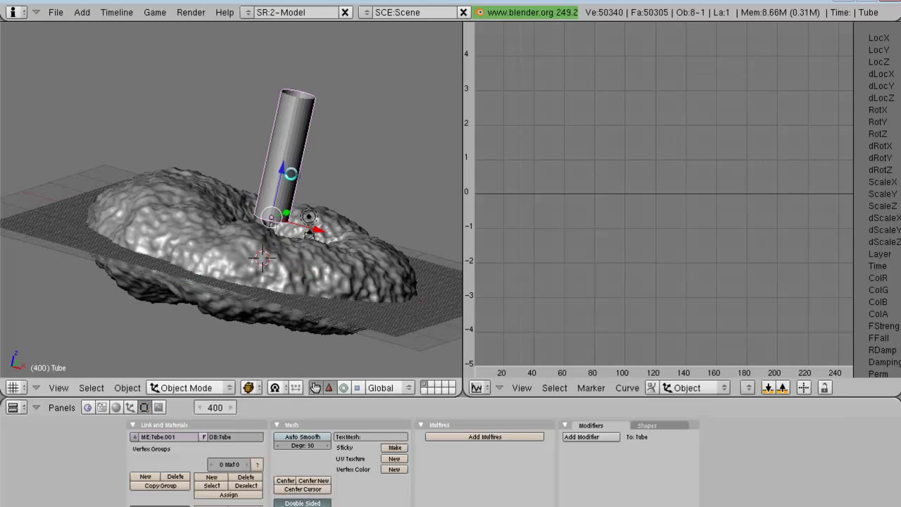
key("ctrl+z")
middle_click_drag(289, 219, 275, 254)
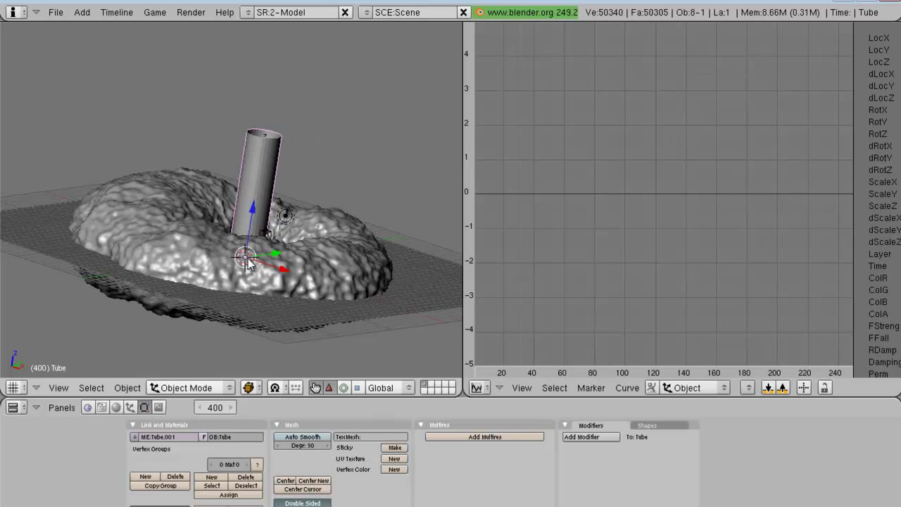
key("s")
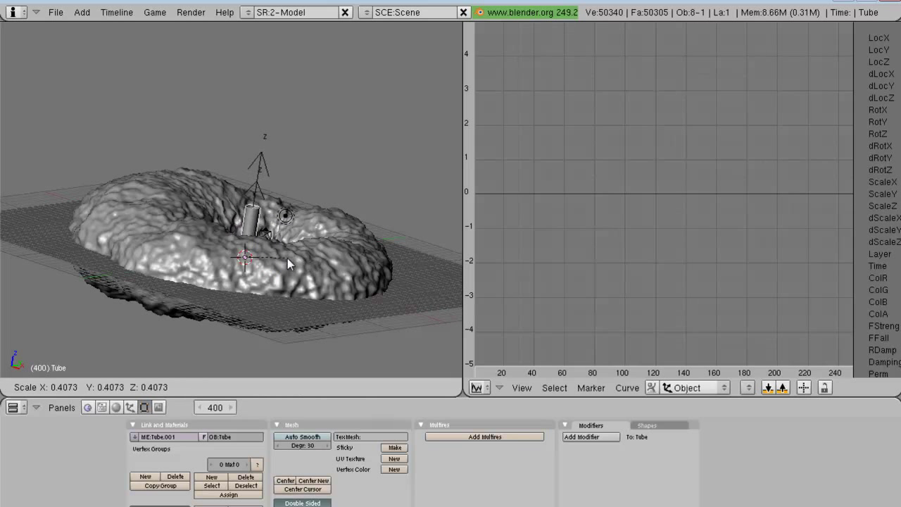
left_click(356, 261)
middle_click_drag(356, 261, 320, 209)
Step: In Edit Mode, deselect everything and select the vertex loop at the tube's top
key("Tab")
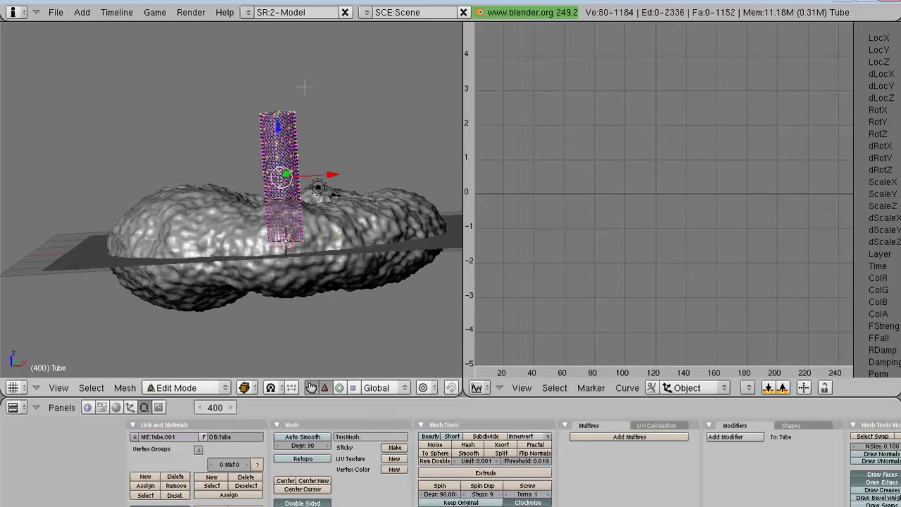
key("a")
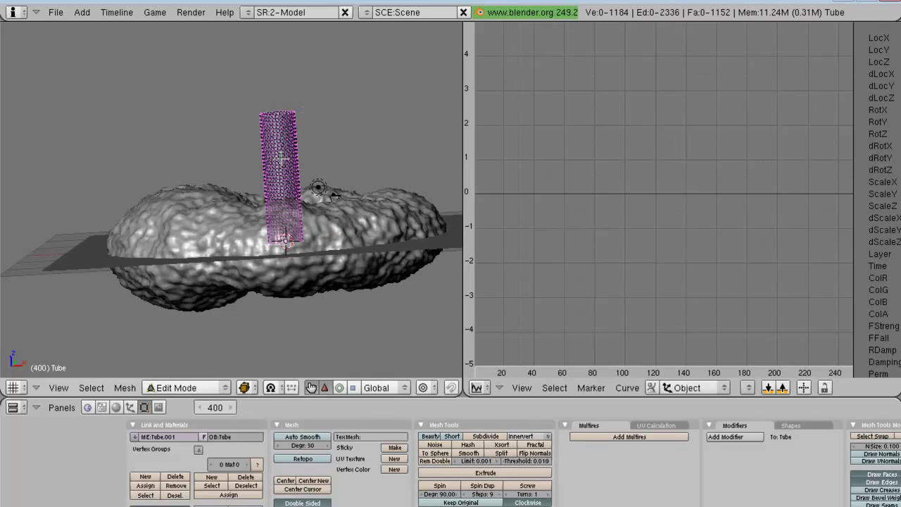
scroll(232, 199, "up", 3)
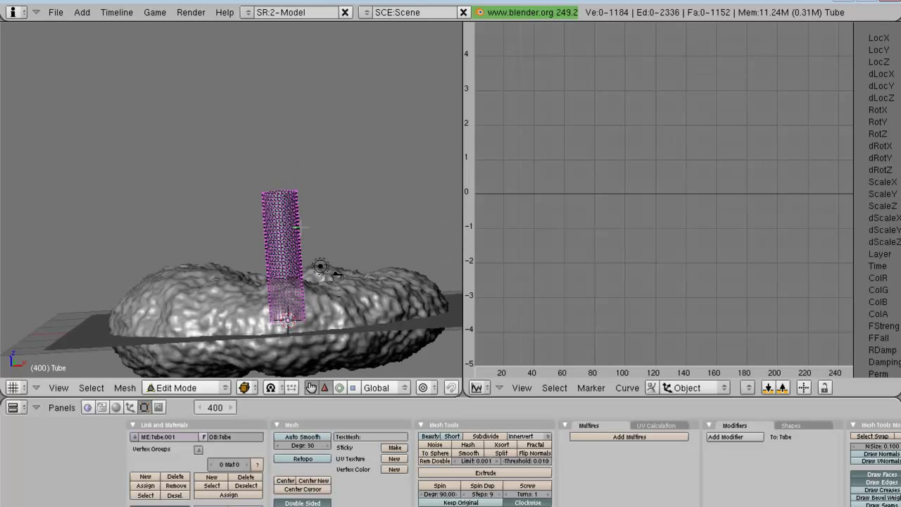
right_click(314, 188)
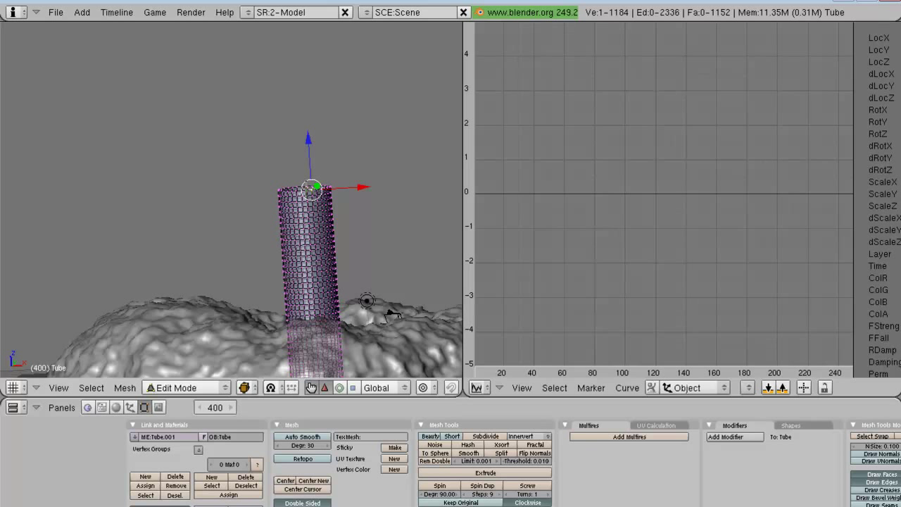
right_click(310, 189, "alt")
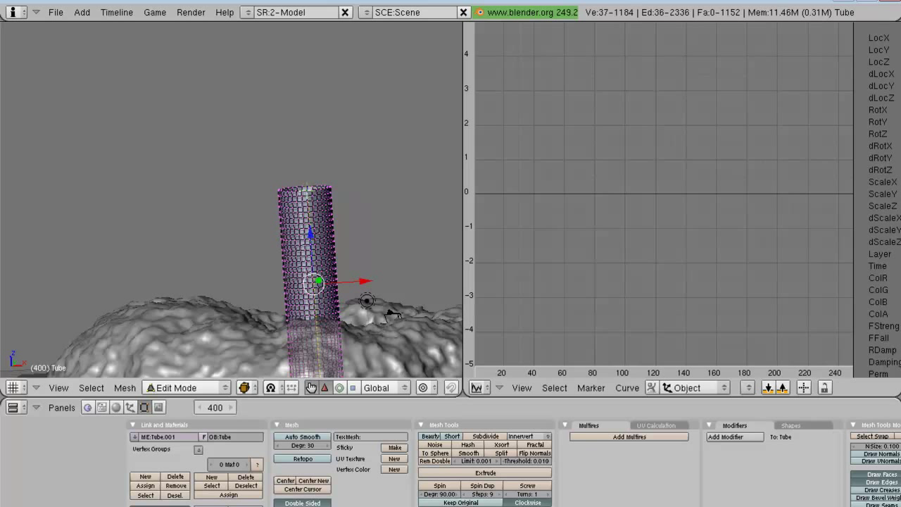
right_click(309, 190, "alt")
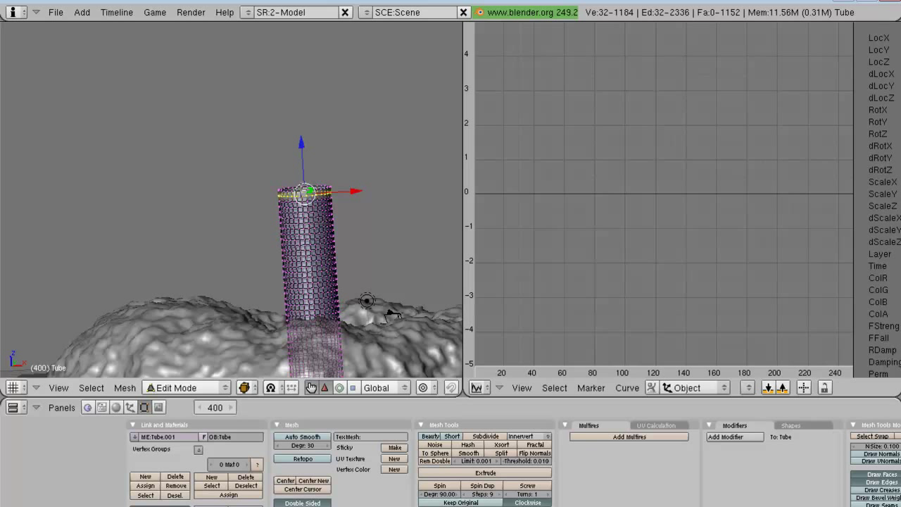
mouse_move(304, 192)
left_mouse_down()
mouse_move(302, 281)
mouse_move(304, 187)
left_mouse_up()
Step: Orbit to an oblique view and widen the 3D viewport beside the curve editor
middle_click_drag(393, 314, 277, 221)
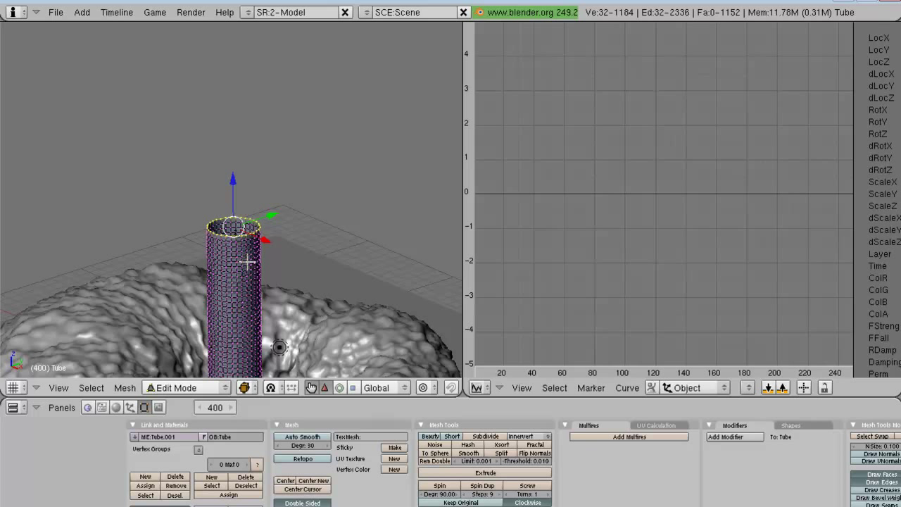
middle_click_drag(255, 242, 280, 222)
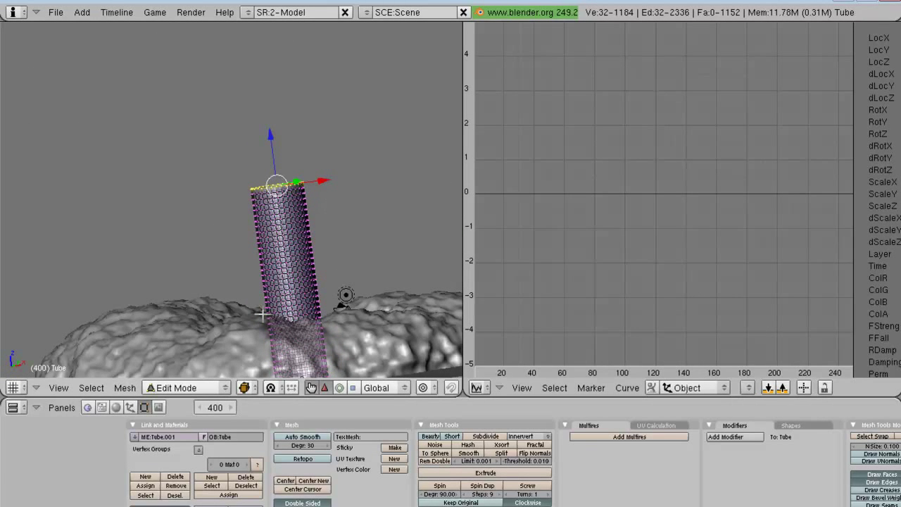
left_click_drag(464, 339, 519, 341)
Step: Switch to Front view and enable proportional editing with Smooth falloff
left_click(55, 389)
left_click(86, 243)
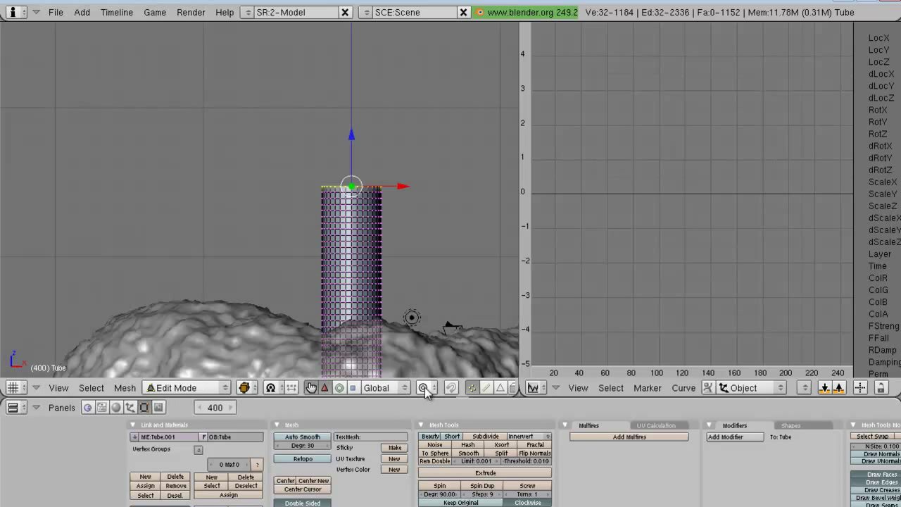
left_click(422, 387)
left_click(444, 358)
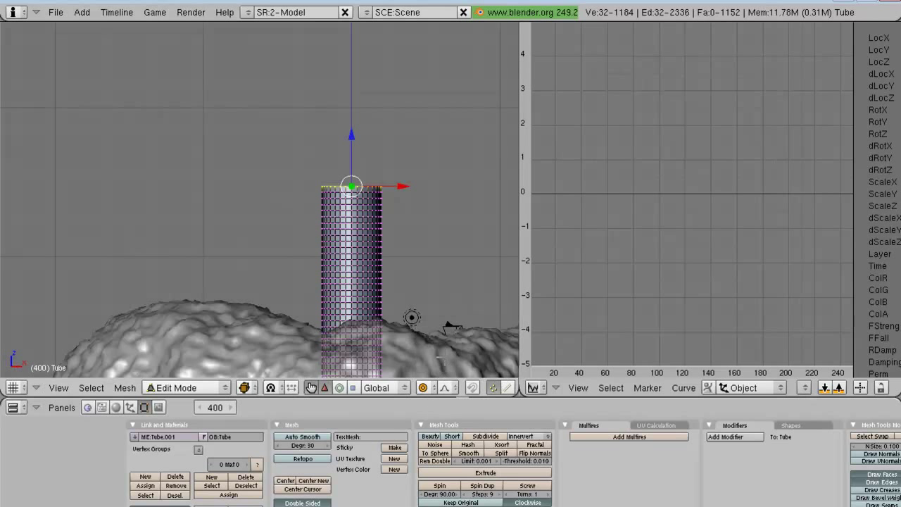
left_click(447, 388)
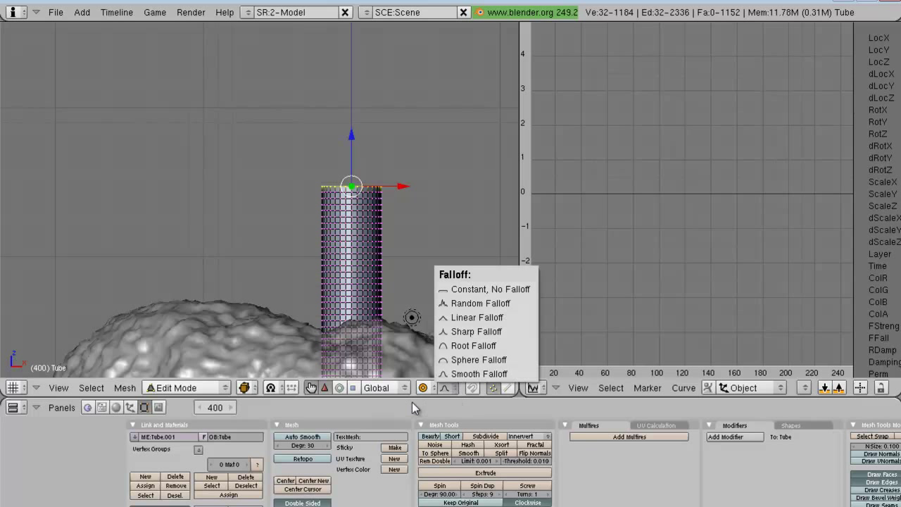
left_click(478, 374)
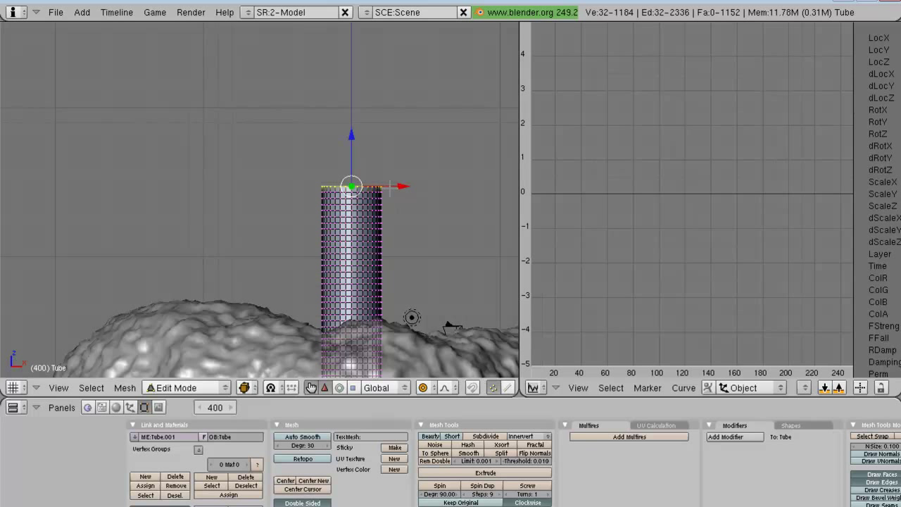
Step: Scale the top ring down with a wide proportional falloff to begin the taper
key("s")
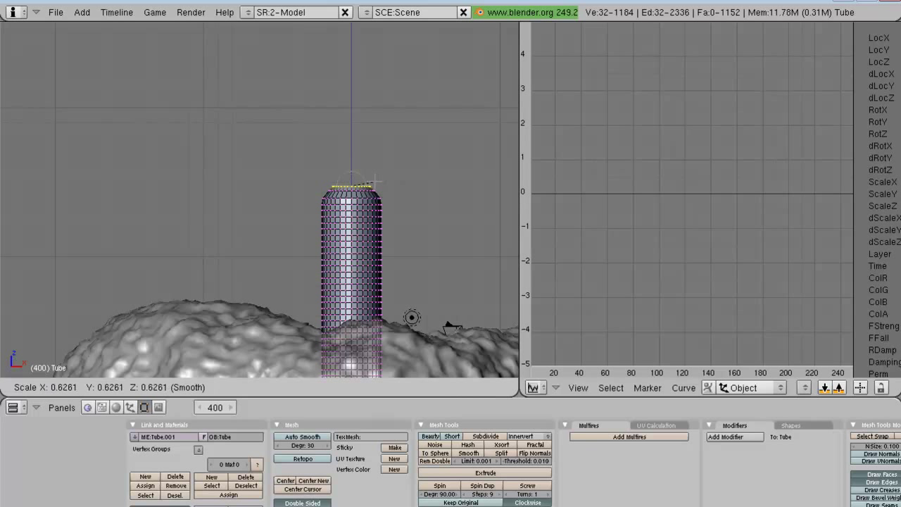
scroll(375, 183, "up", 8)
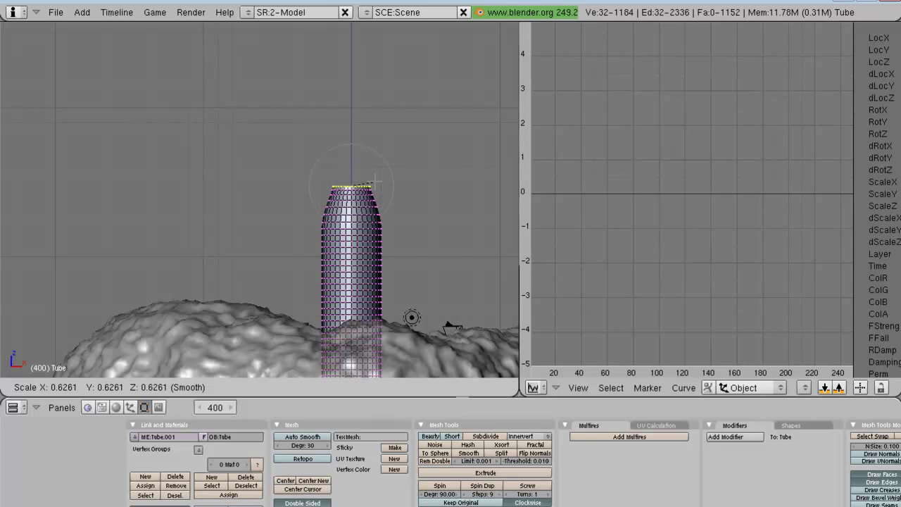
scroll(375, 182, "up", 3)
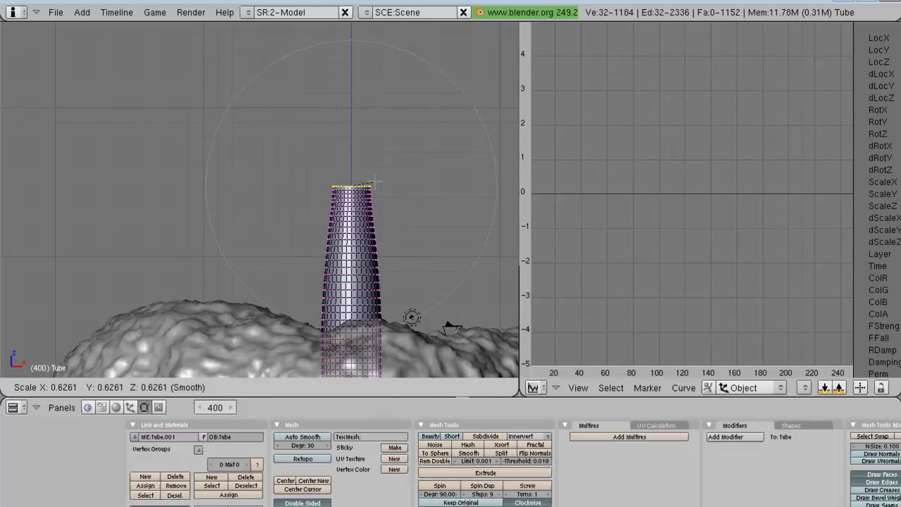
scroll(375, 183, "up", 3)
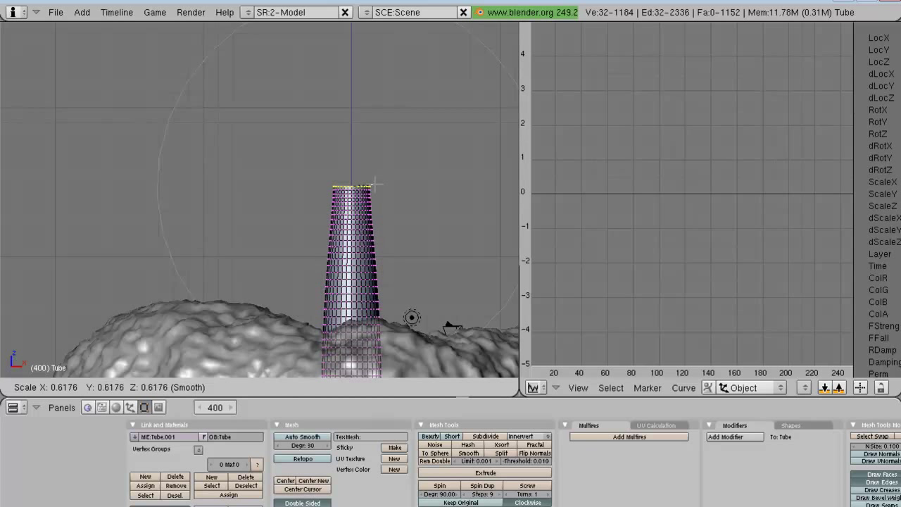
left_click(375, 185)
Step: Scale the top ring again to about 0.70, narrowing the column's top
key("s")
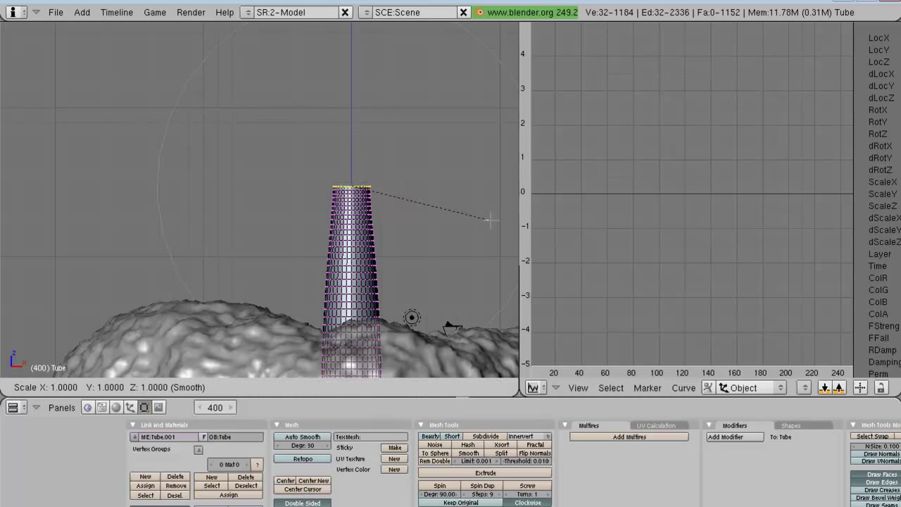
scroll(467, 189, "down", 3)
scroll(466, 189, "down", 2)
scroll(465, 188, "down", 2)
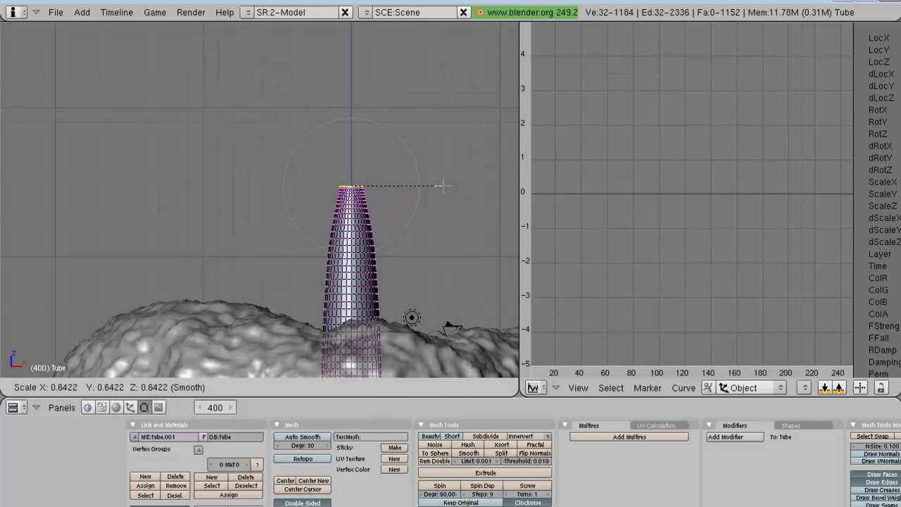
scroll(454, 187, "down", 2)
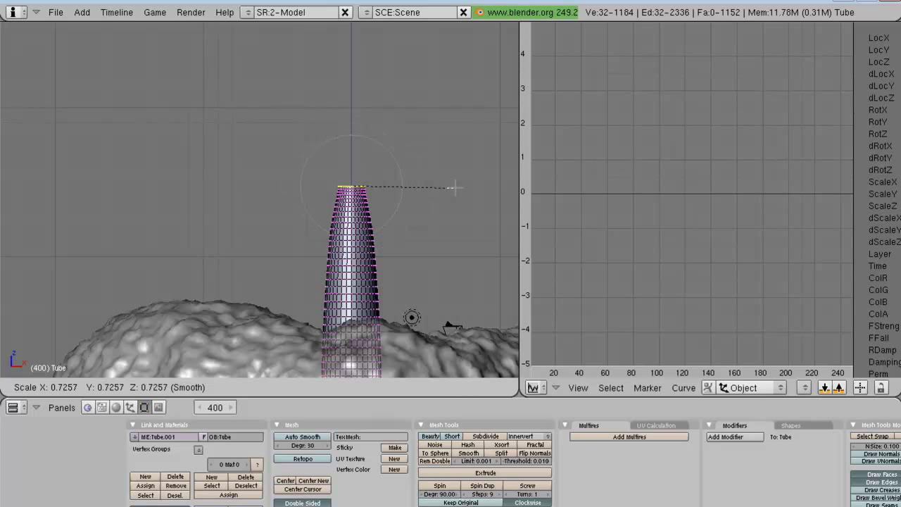
scroll(454, 187, "up", 3)
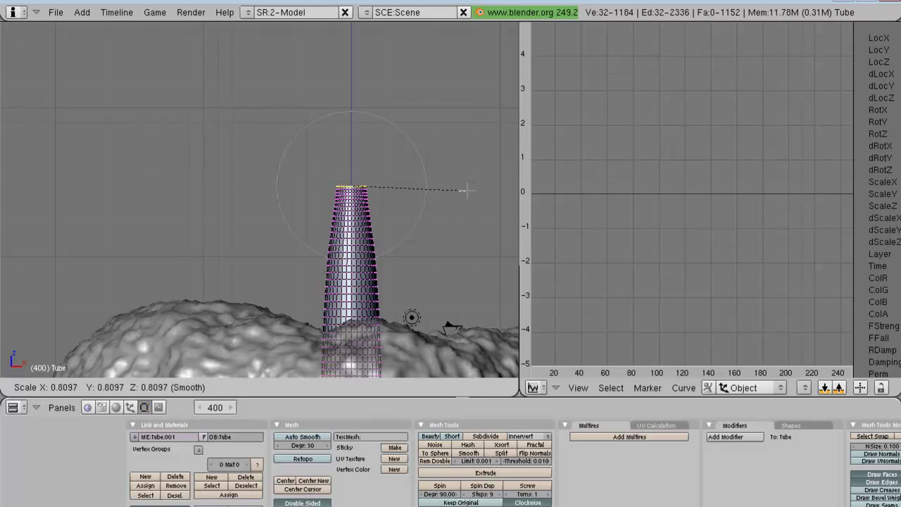
scroll(451, 188, "up", 2)
scroll(451, 188, "down", 3)
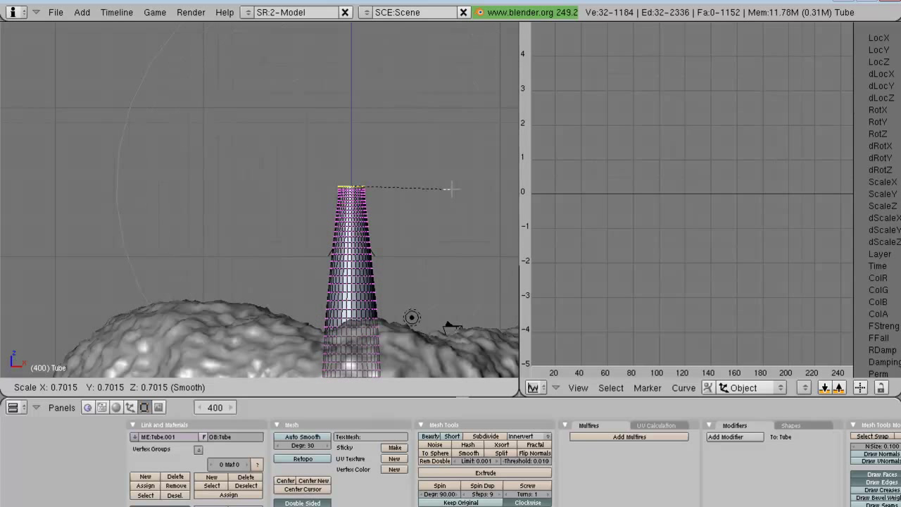
left_click(451, 188)
middle_click_drag(424, 197, 300, 253)
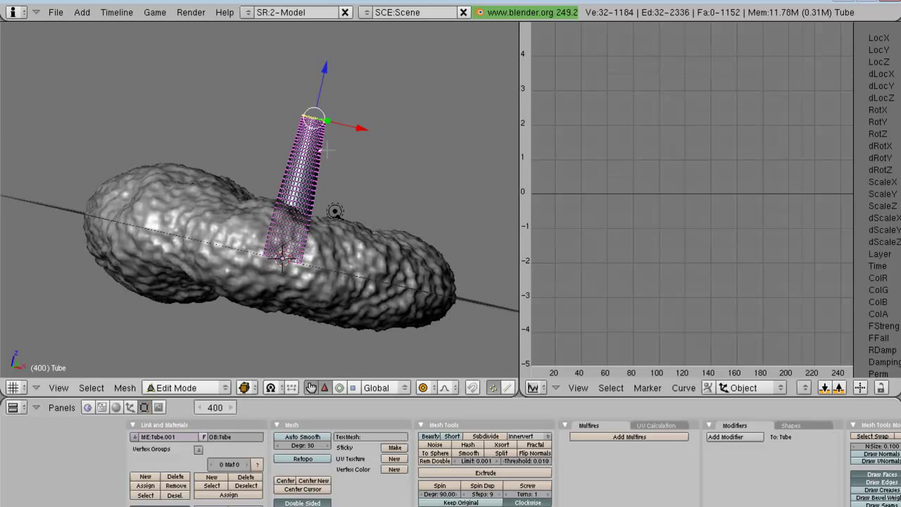
Step: Select all vertices, enlarge the whole tube, and turn proportional editing off
key("a")
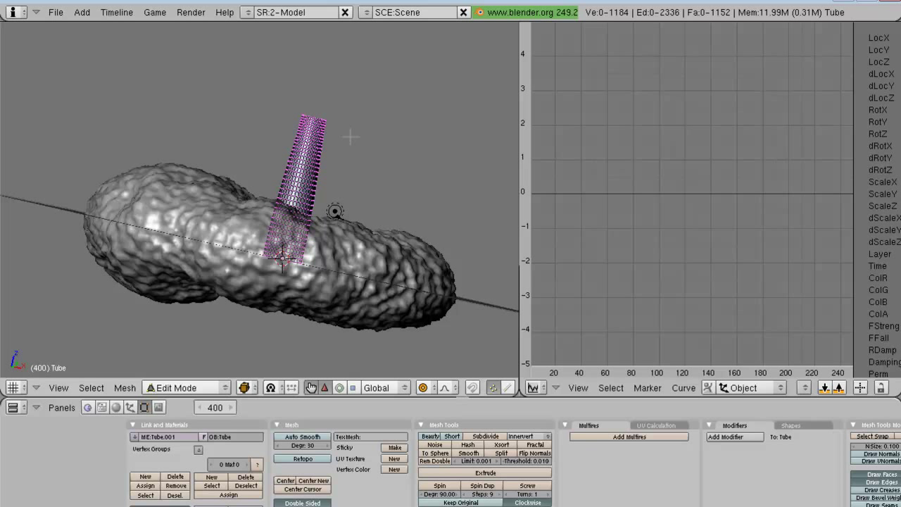
key("a")
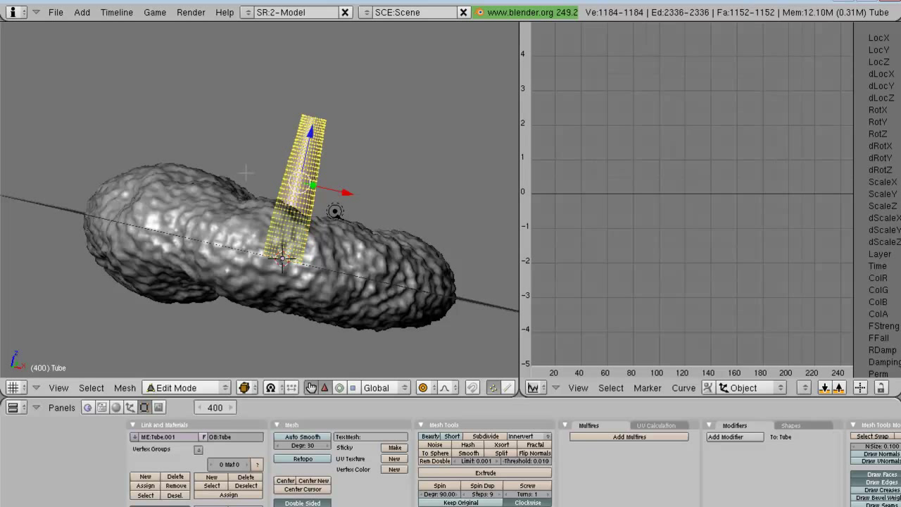
key("s")
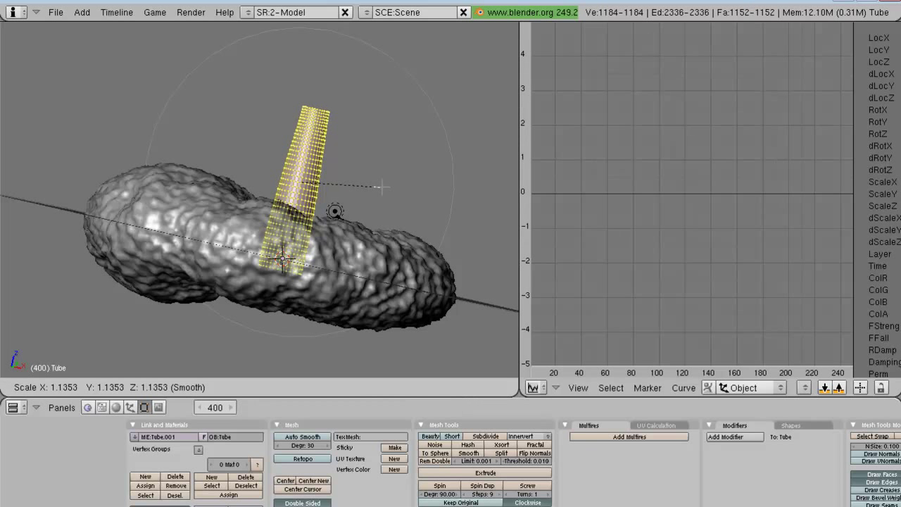
left_click(380, 186)
left_click(422, 388)
left_click(428, 368)
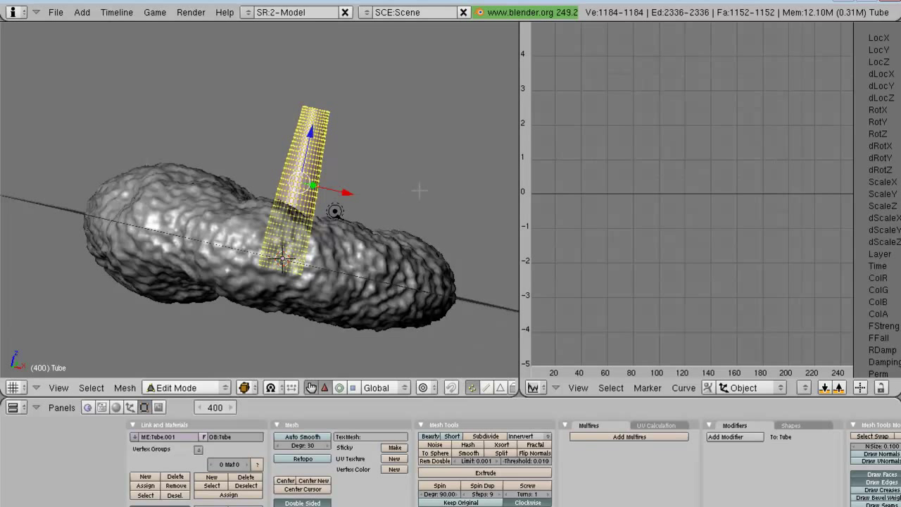
Step: Shrink the tube's height by scaling along Z
key("s")
key("z")
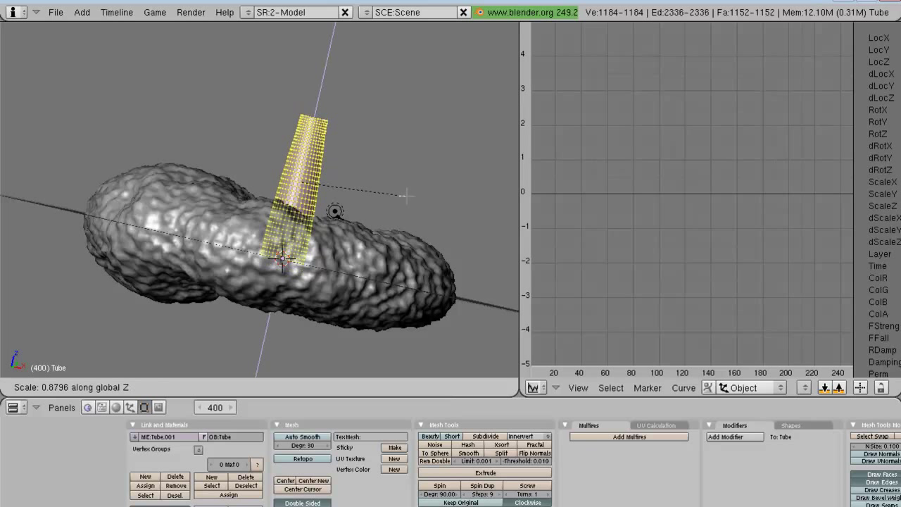
left_click(394, 195)
middle_click_drag(346, 251, 319, 158)
Step: In Front view, lower the tube slightly along Z and return to Object Mode
left_click(58, 387)
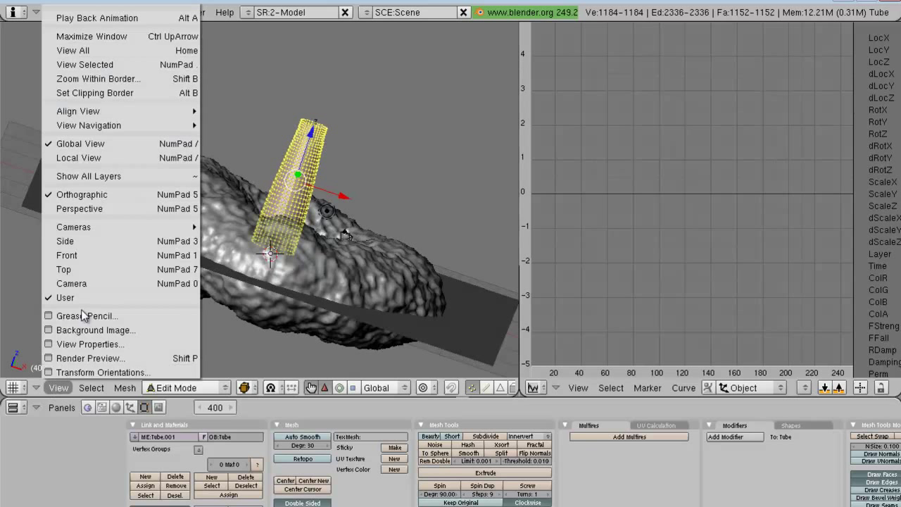
left_click(63, 255)
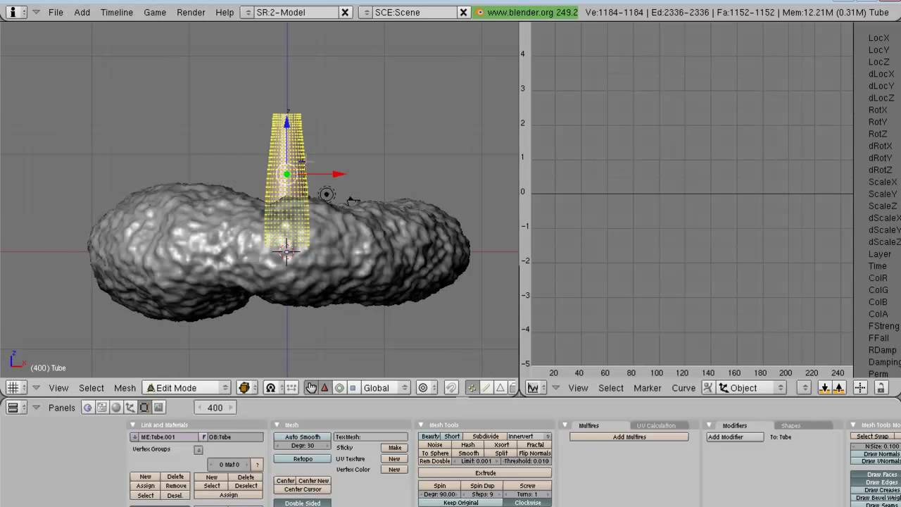
left_click_drag(287, 110, 287, 128)
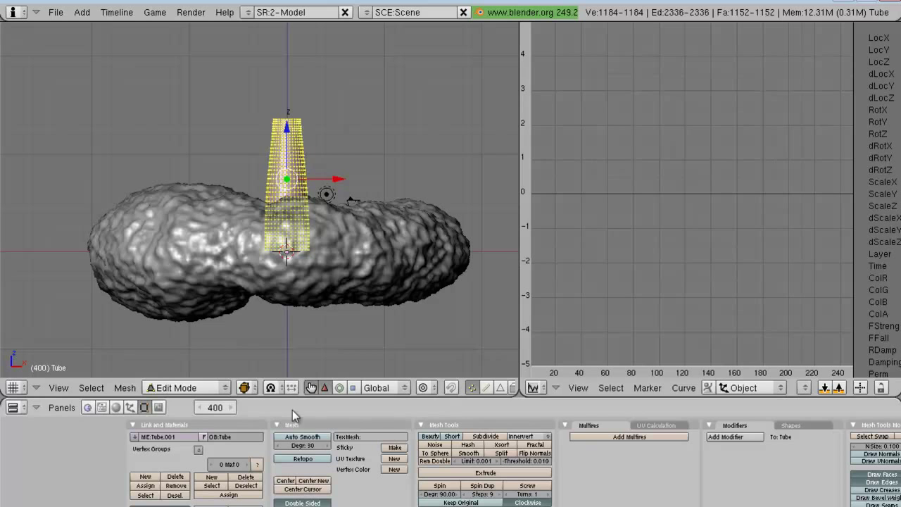
key("Tab")
key("super")
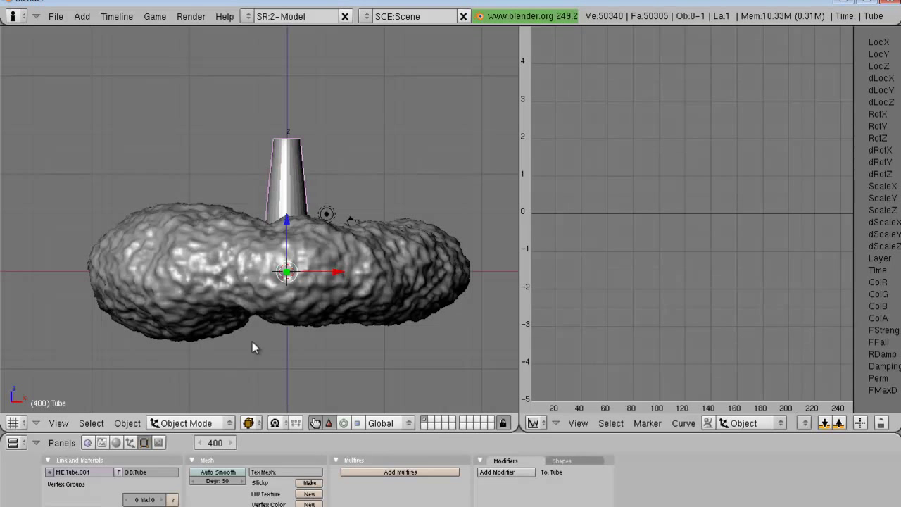
Step: Insert a Scale keyframe on the tube at frame 400 and fit its ScaleX/Y/Z curves in view
middle_click_drag(253, 343, 453, 341)
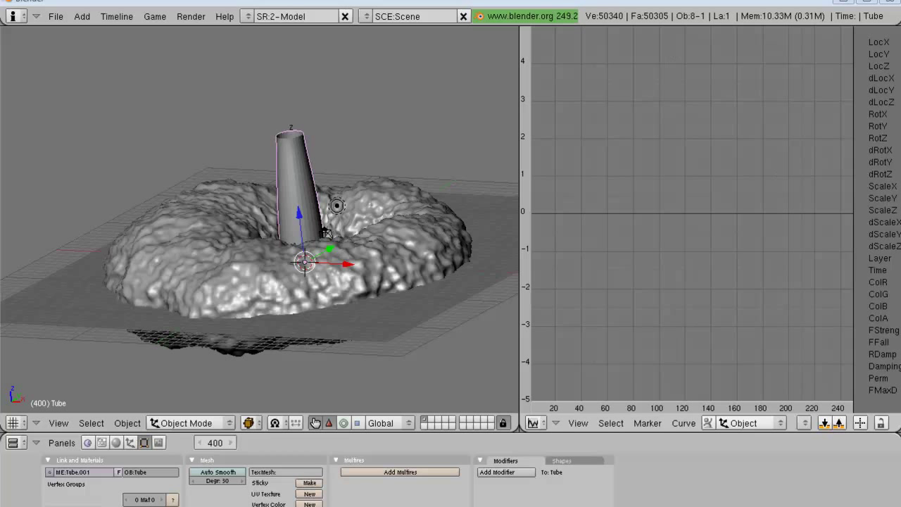
scroll(321, 178, "down", 1)
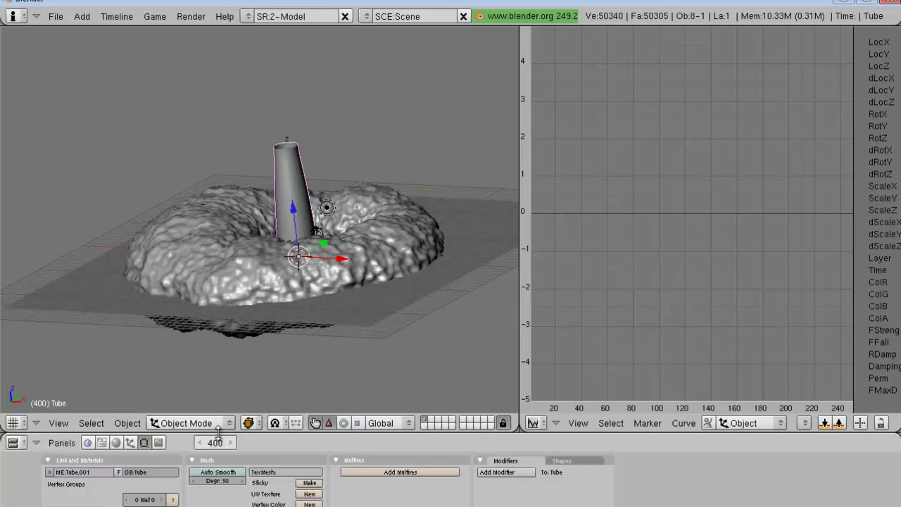
key("i")
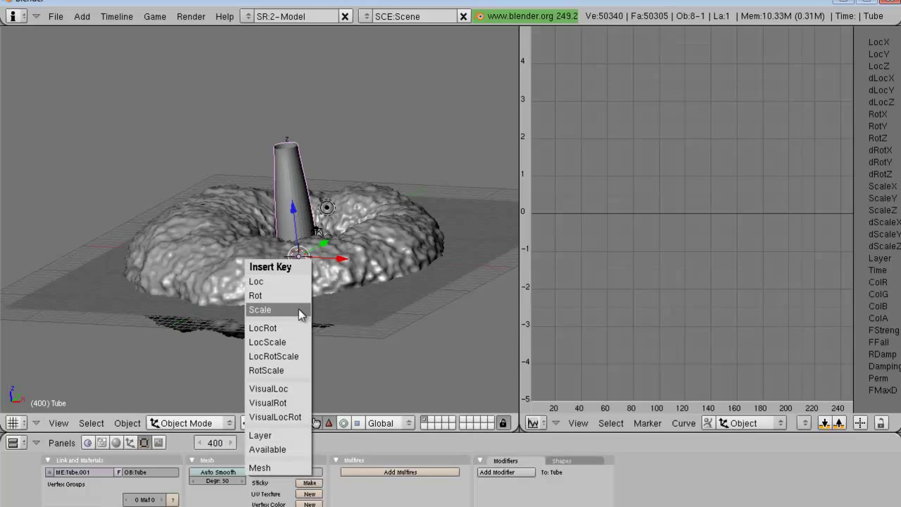
left_click(294, 309)
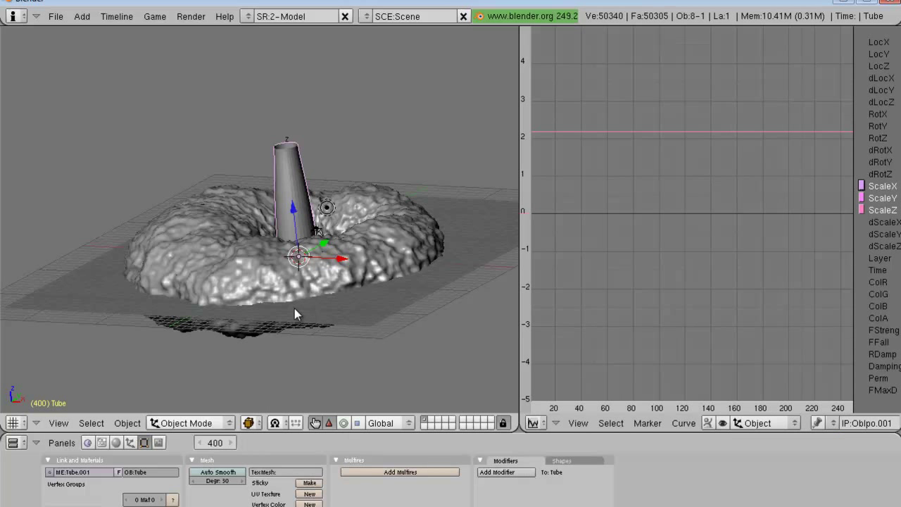
key("Home")
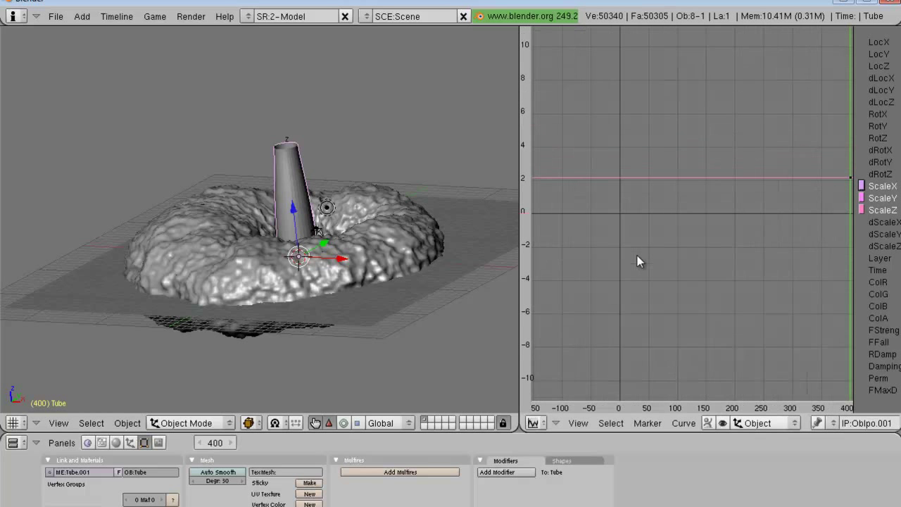
scroll(684, 206, "down", 5)
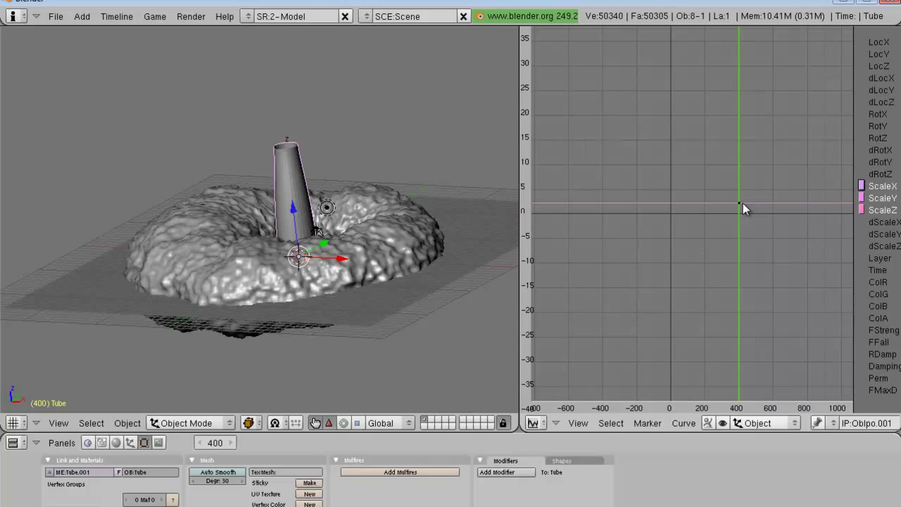
left_click(862, 208)
scroll(735, 243, "down", 3)
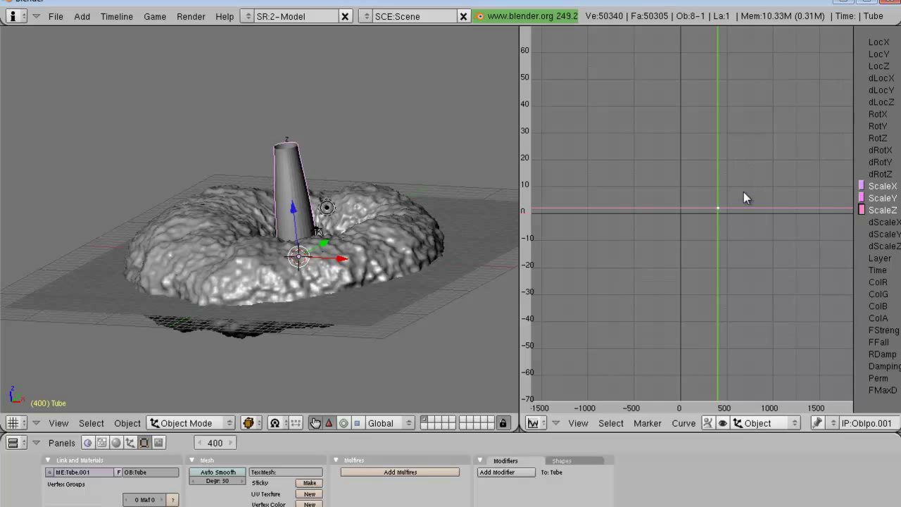
scroll(716, 208, "up", 3)
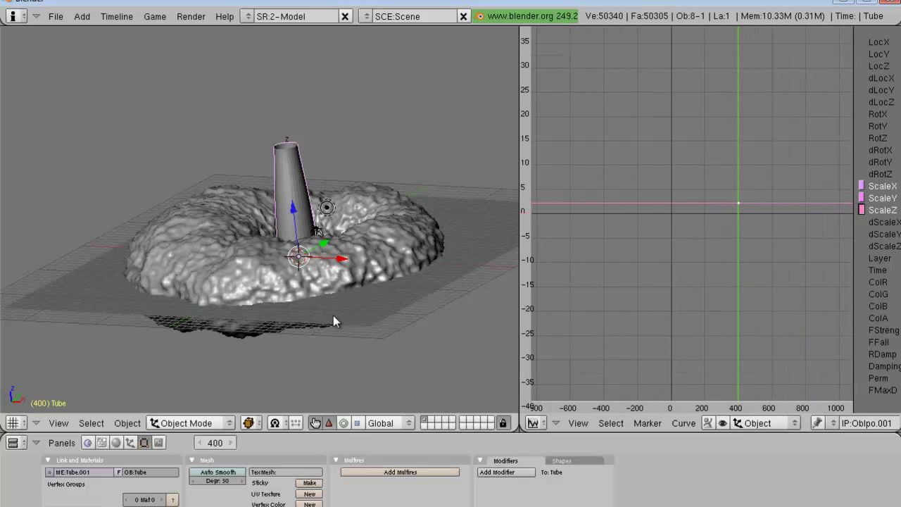
left_click(215, 443)
Step: At frame 100, scale the stem to 0 and insert a Scale keyframe
type("100")
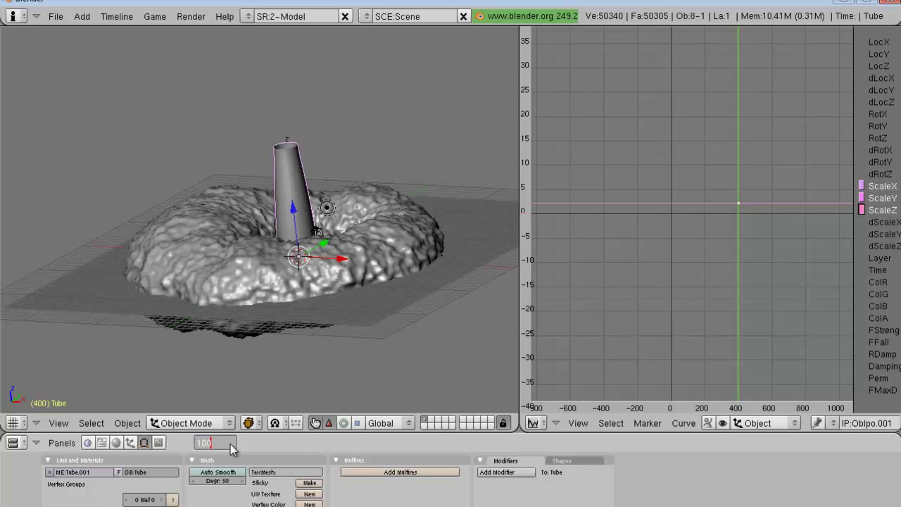
key("Return")
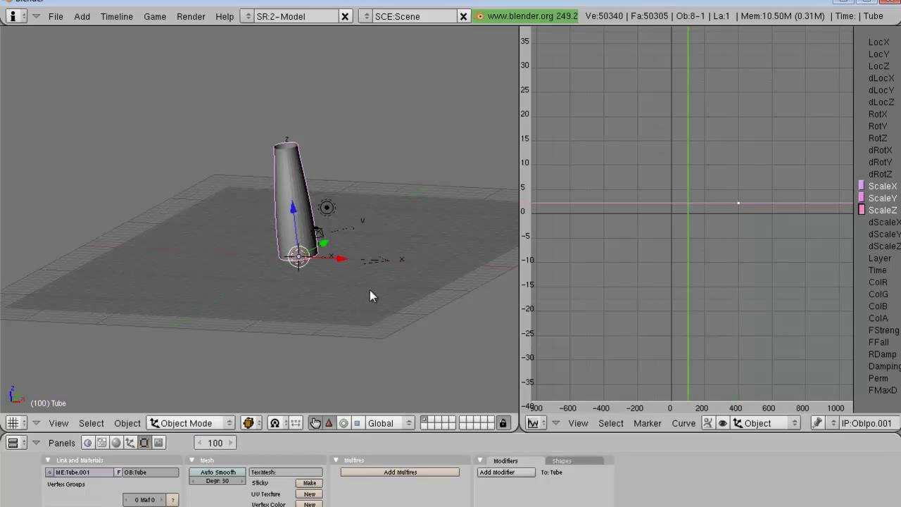
type("s0")
key("Return")
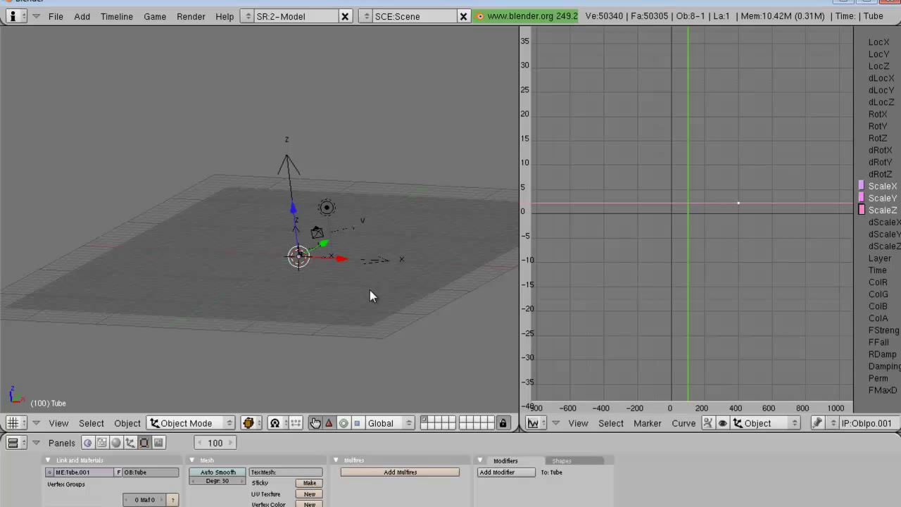
key("i")
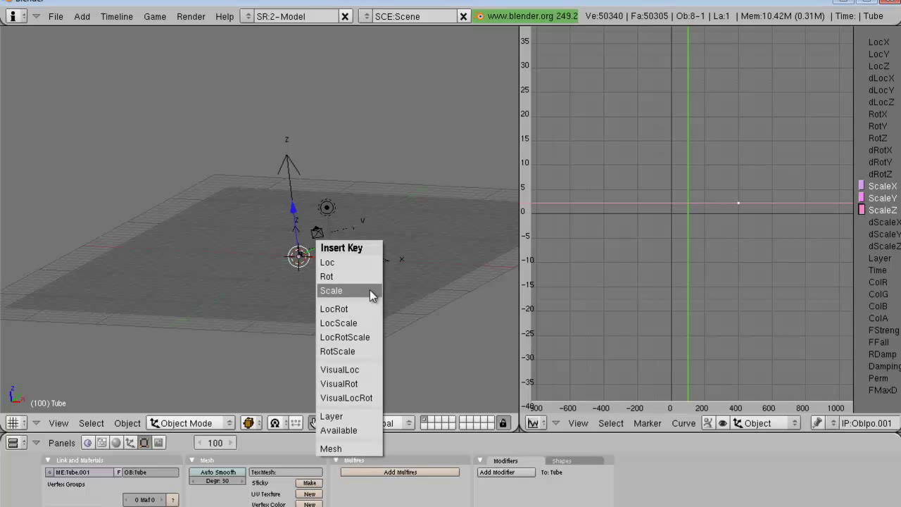
left_click(369, 290)
Step: Move the current frame to 236
left_click_drag(220, 443, 208, 443)
left_click(224, 446)
key("BackSpace")
key("BackSpace")
key("BackSpace")
type("236")
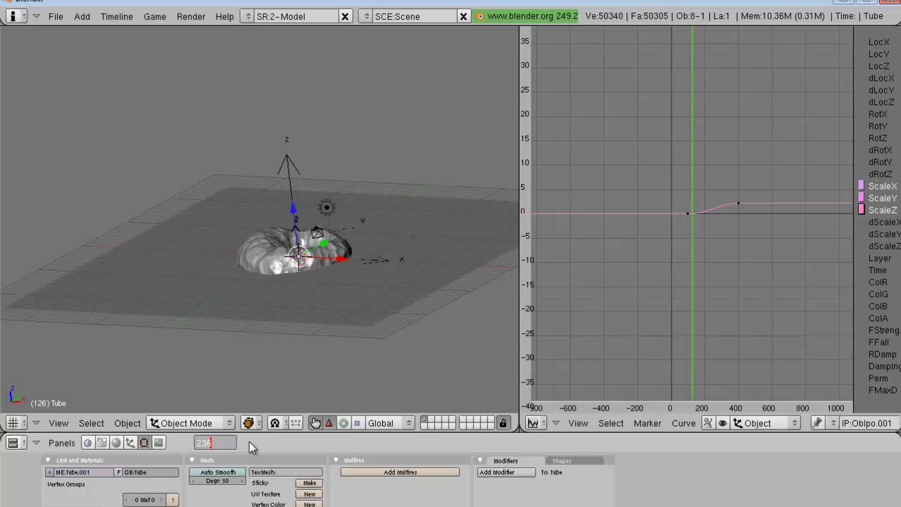
key("Return")
Step: Show frames 0 to 550 in the IPO graph and select the ScaleZ curve
left_click(238, 443)
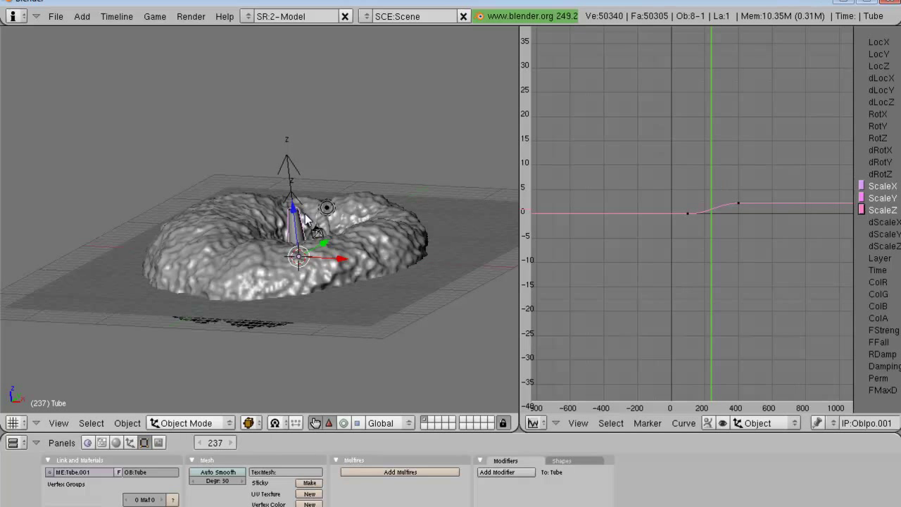
scroll(720, 242, "up", 5)
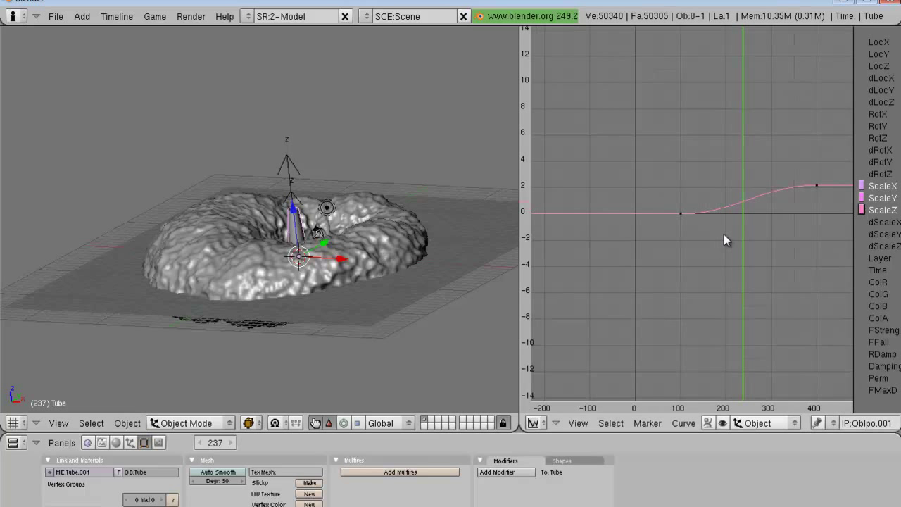
scroll(724, 234, "up", 1)
middle_click_drag(728, 212, 651, 255)
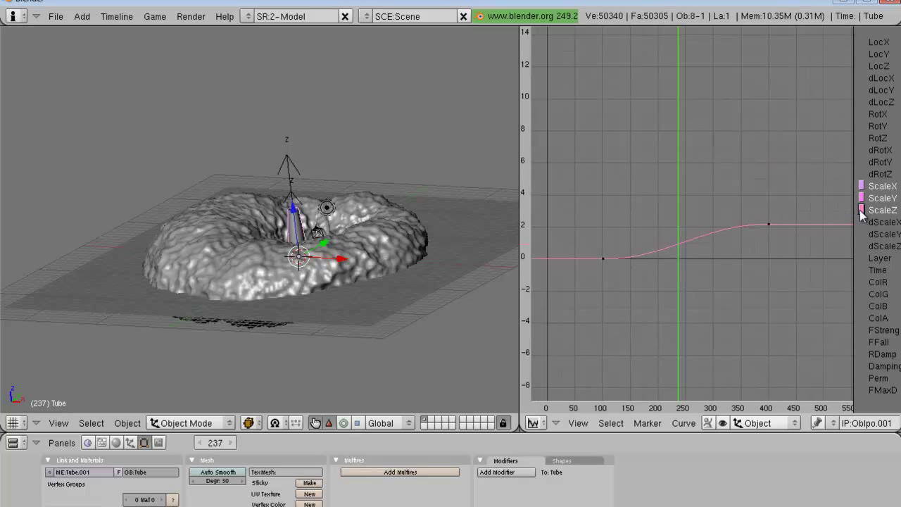
right_click(769, 223)
left_click(865, 211)
Step: Move a handle of ScaleZ's frame-100 key so the curve rises steeply after frame 100
key("Tab")
key("a")
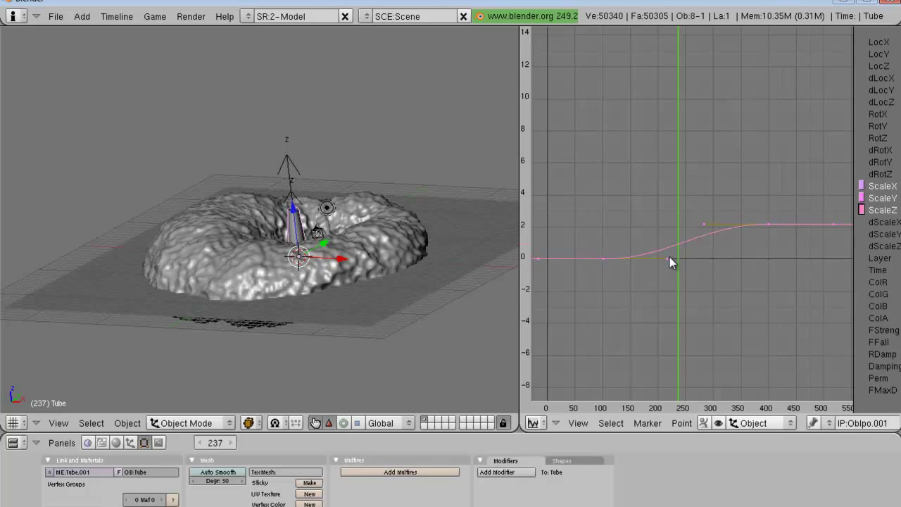
right_click(669, 258)
key("g")
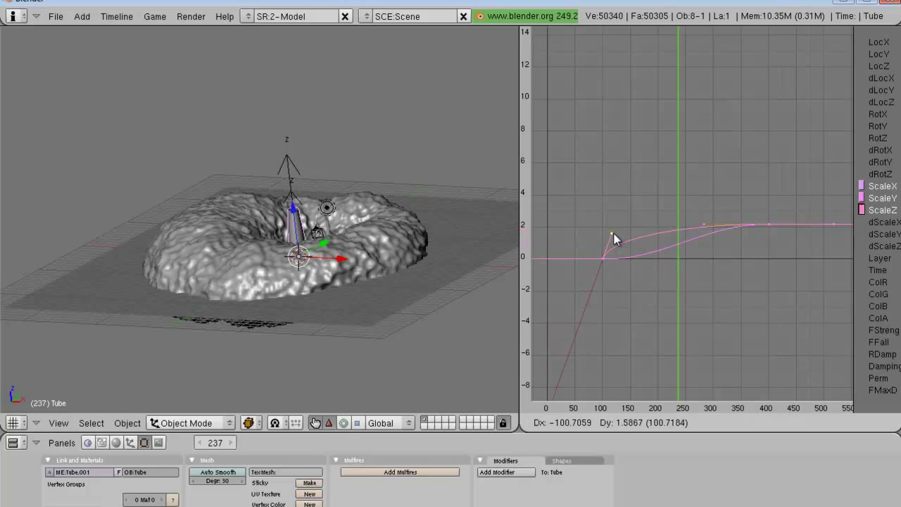
left_click(614, 240)
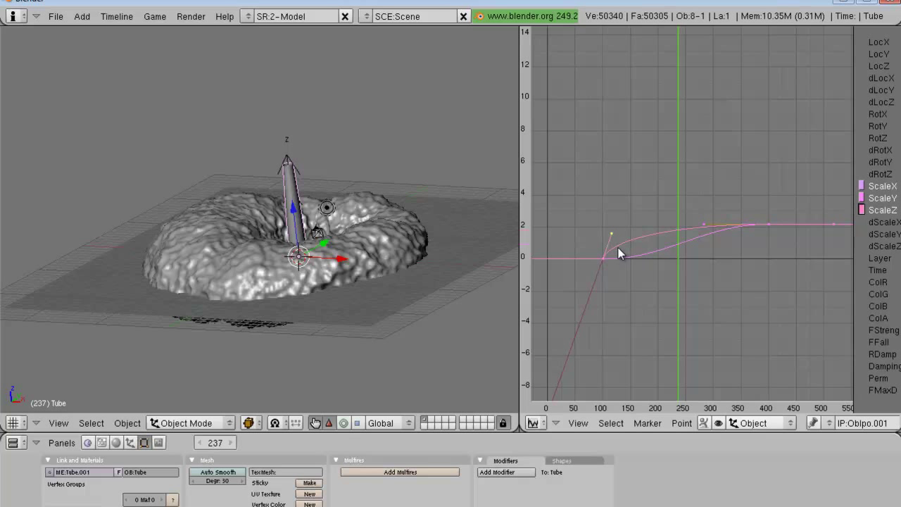
key("Tab")
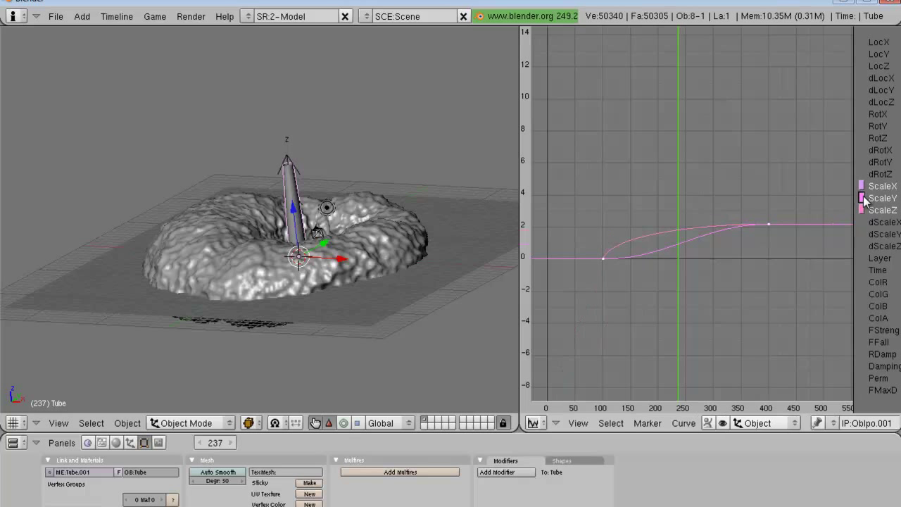
left_click(862, 187)
Step: Raise the handle of the ScaleX key at frame 100 from value 0
key("Tab")
key("a")
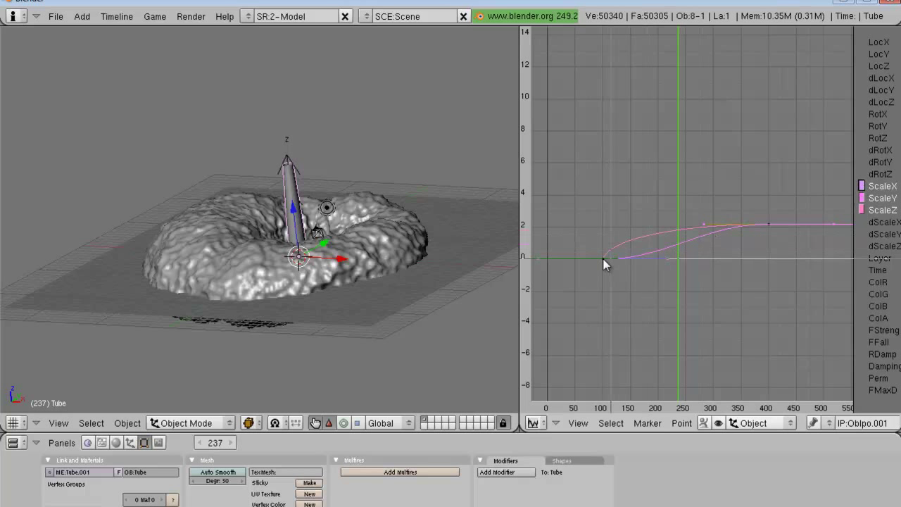
right_click(536, 250)
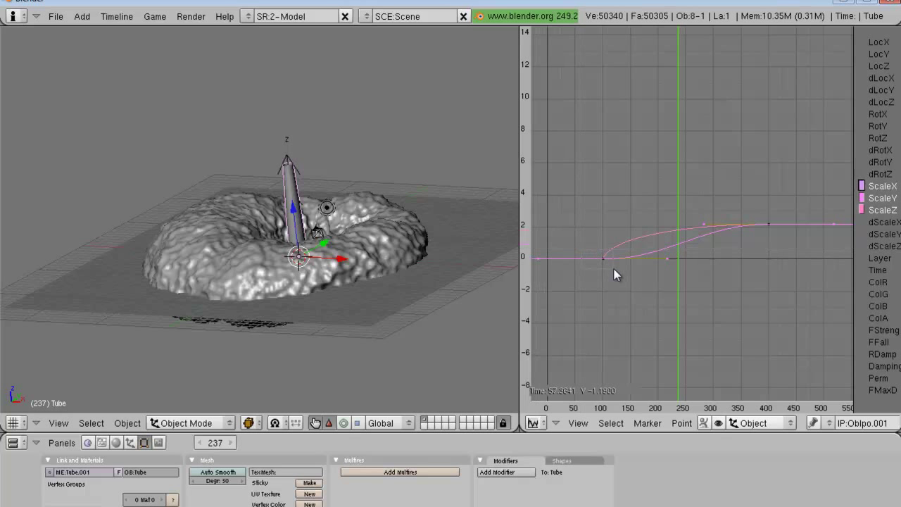
key("g")
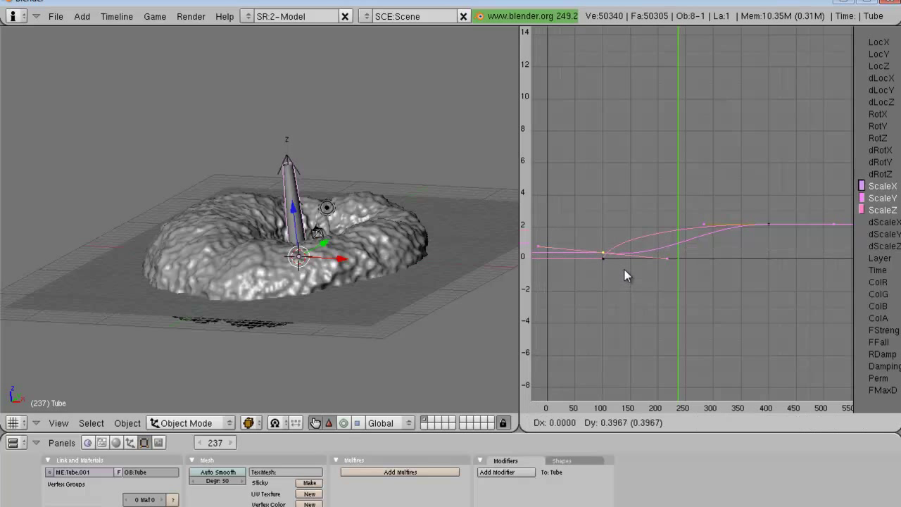
left_click(624, 265)
scroll(624, 265, "down", 4)
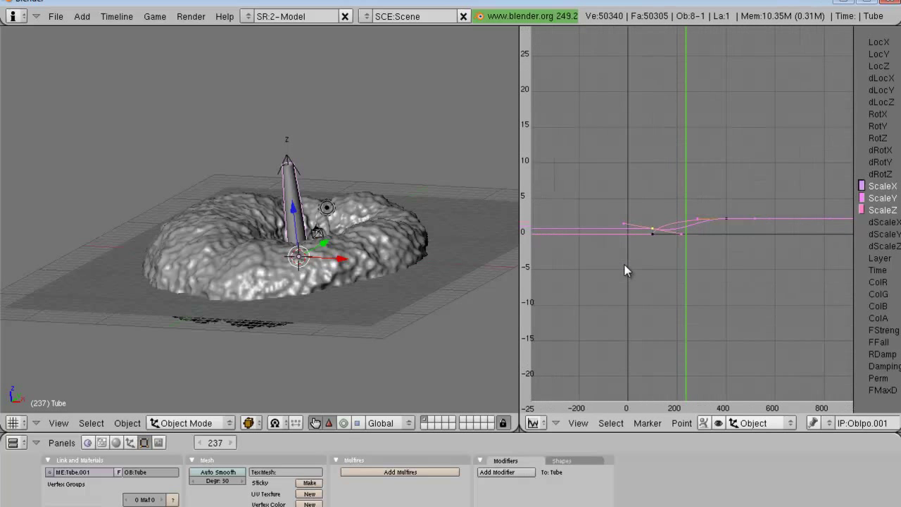
scroll(625, 264, "up", 3)
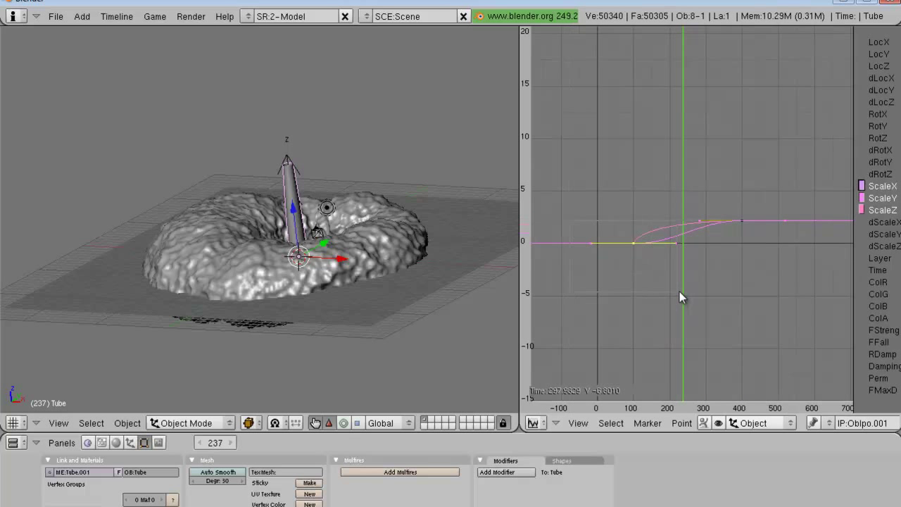
scroll(589, 272, "up", 1)
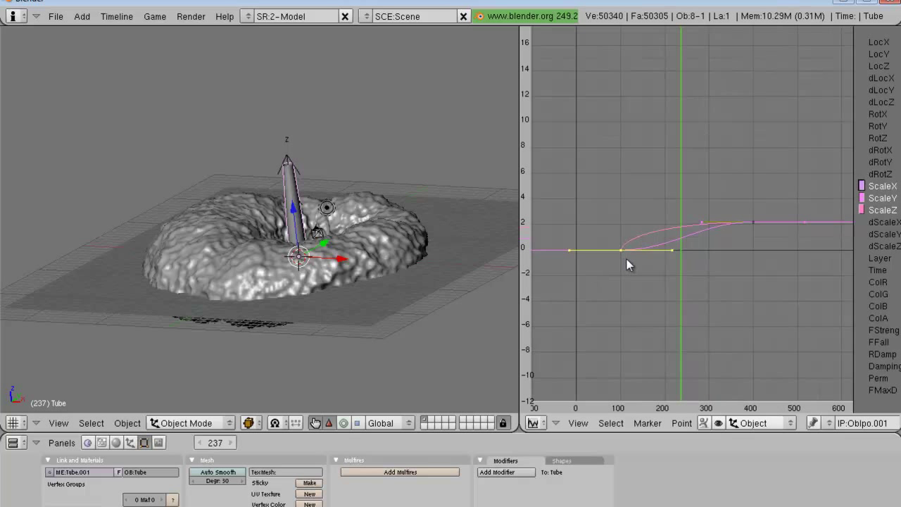
Step: Lift ScaleX's frame-100 key and steepen its handle, viewing frames 50 to 300
key("g")
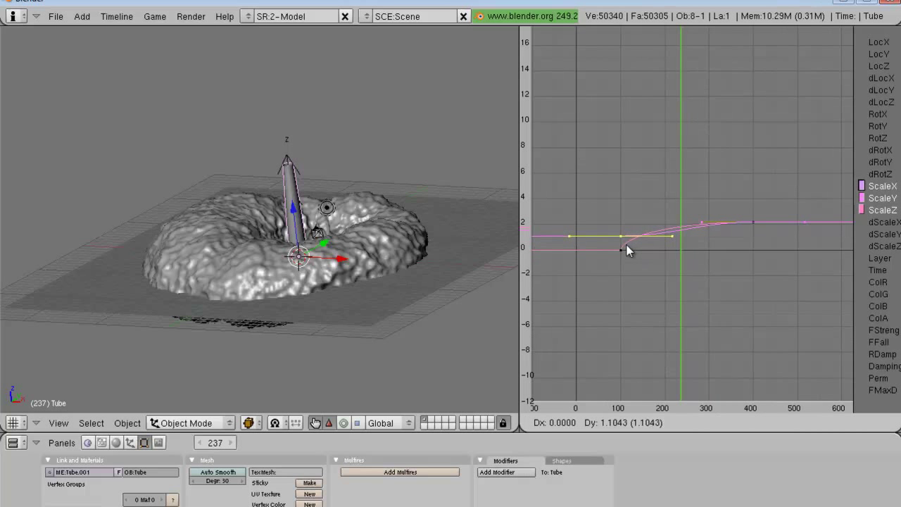
left_click(628, 251)
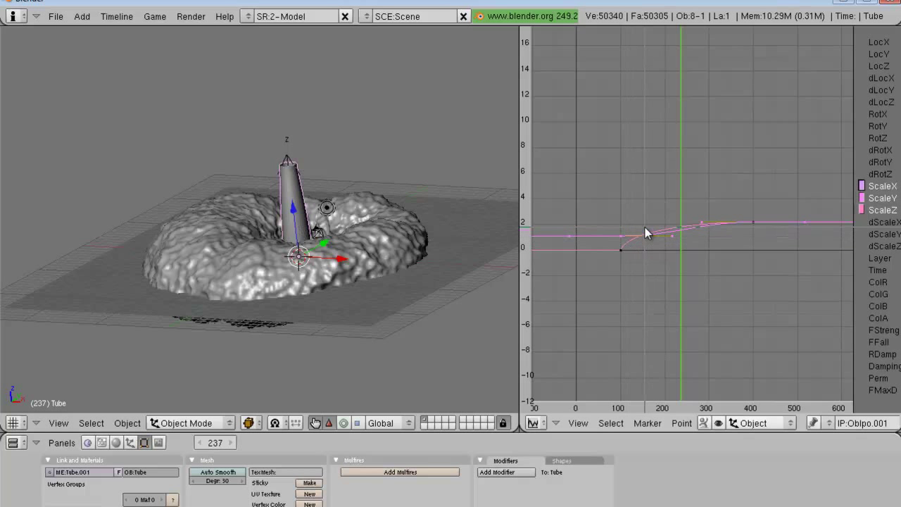
key("g")
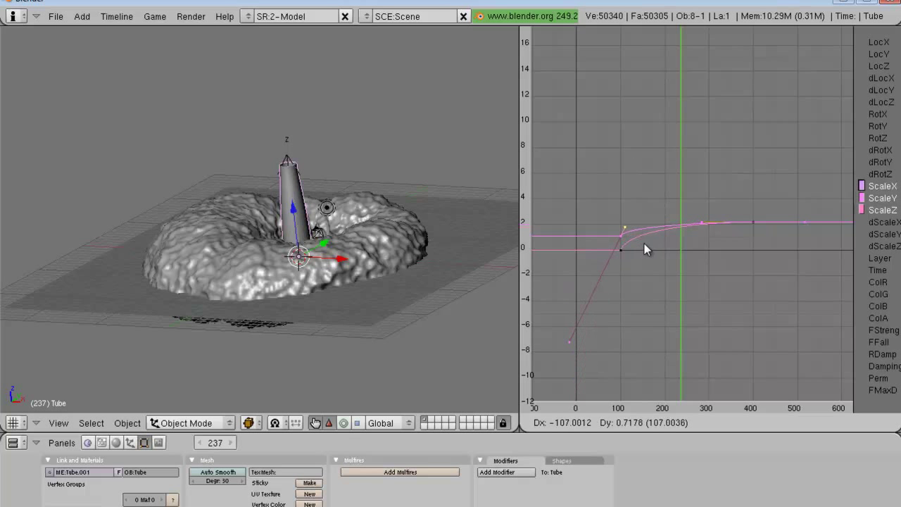
left_click(644, 246)
scroll(644, 245, "up", 4)
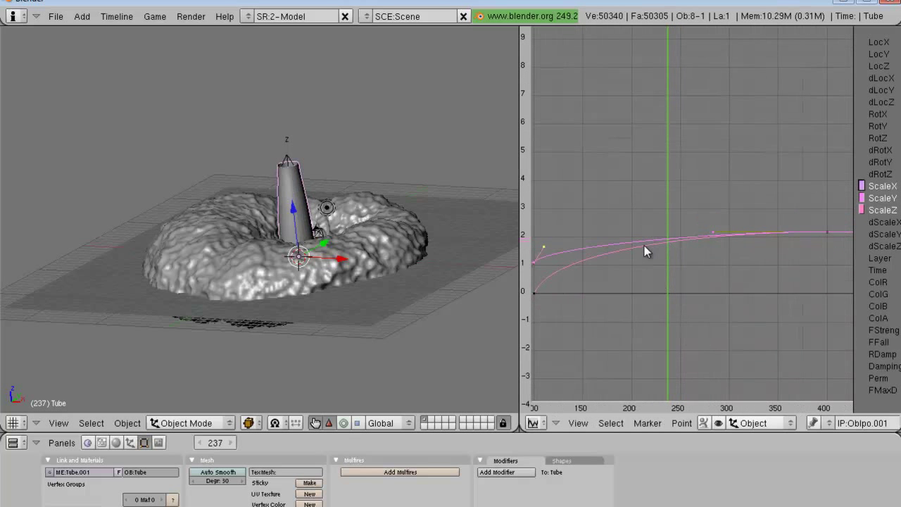
middle_click_drag(604, 258, 701, 282)
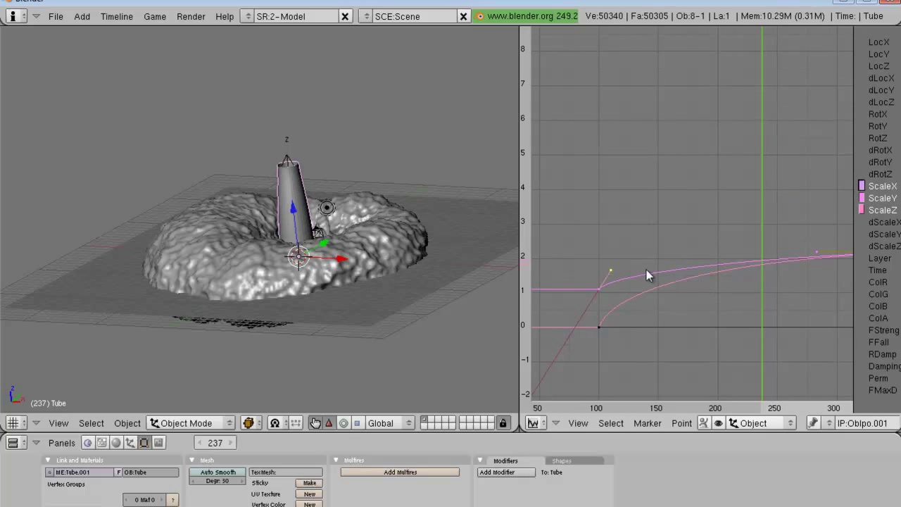
scroll(674, 298, "down", 3)
scroll(674, 298, "up", 1)
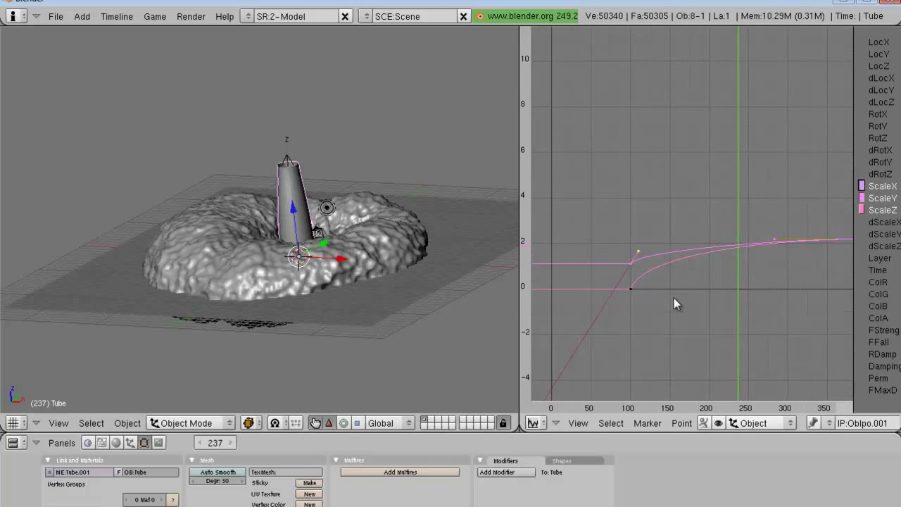
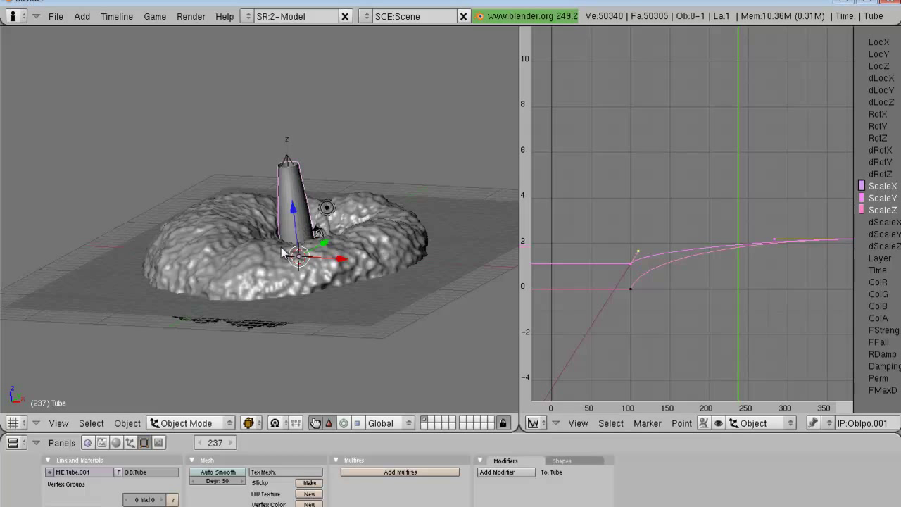
Step: Bring up the toolbox and point to Add > Empty
key("space")
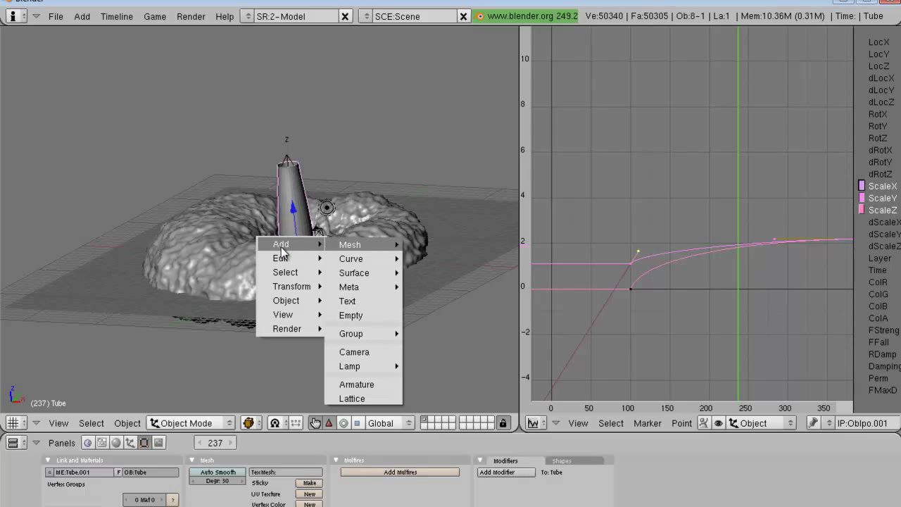
mouse_move(366, 249)
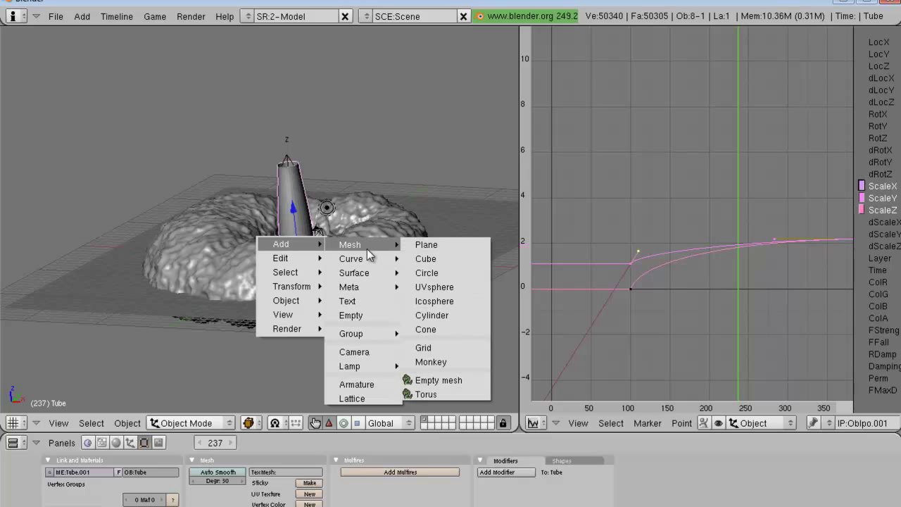
Step: Add an Empty and name it 1.1
left_click(360, 314)
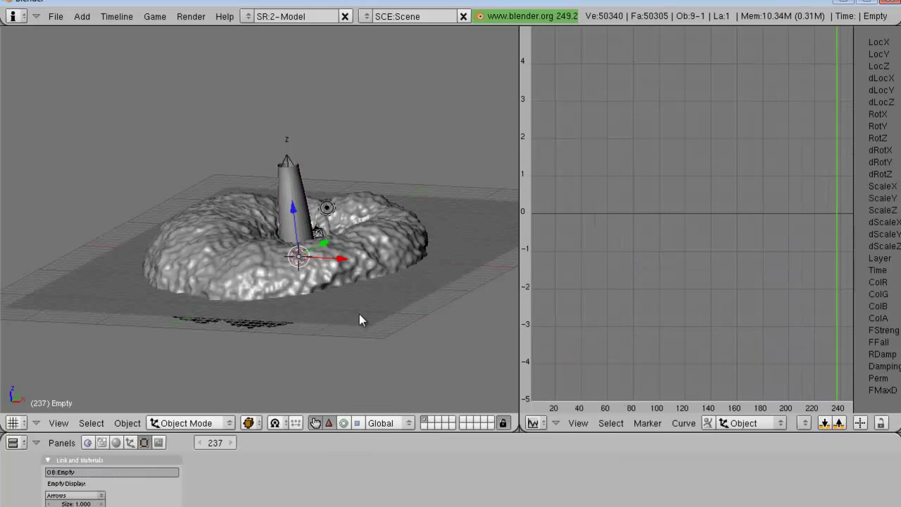
left_click(95, 473)
type("1.1")
key("Return")
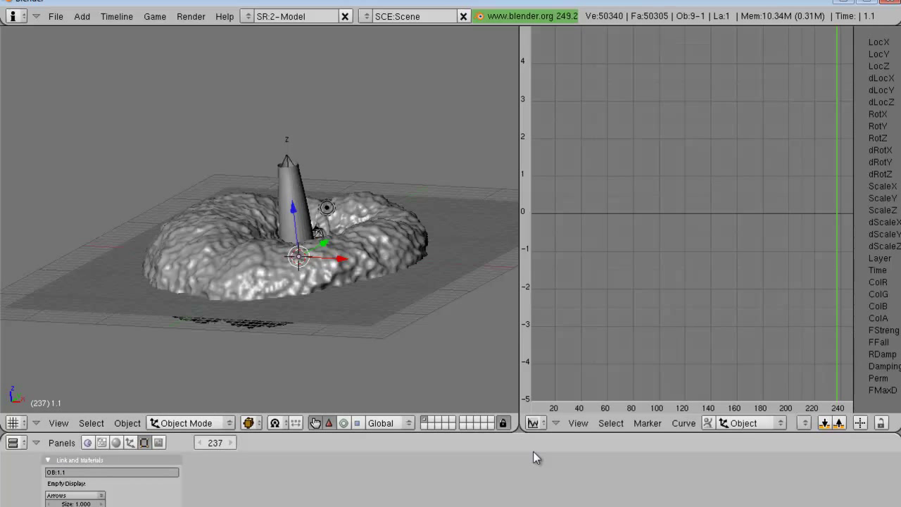
Step: Assign the ObIpo.001 scale curves to 1.1 and fit them in the graph
left_click(684, 423)
left_click(780, 423)
left_click(805, 423)
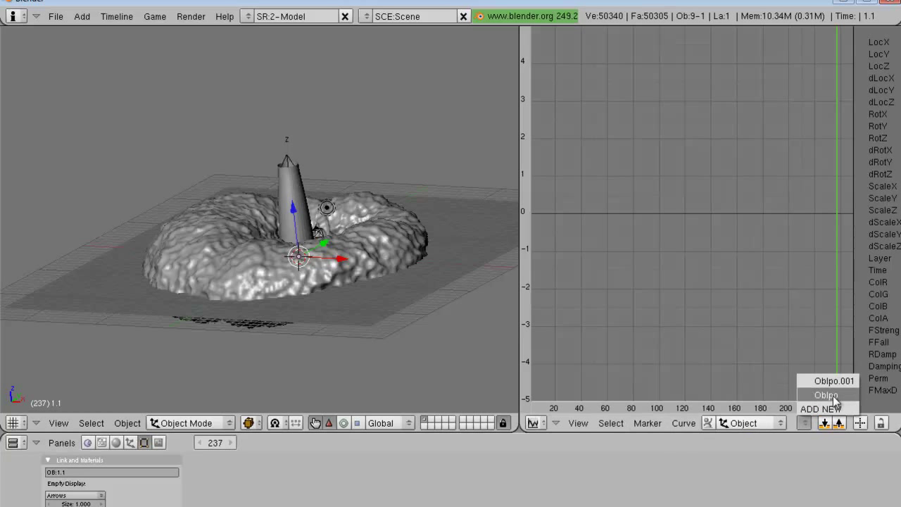
left_click(804, 423)
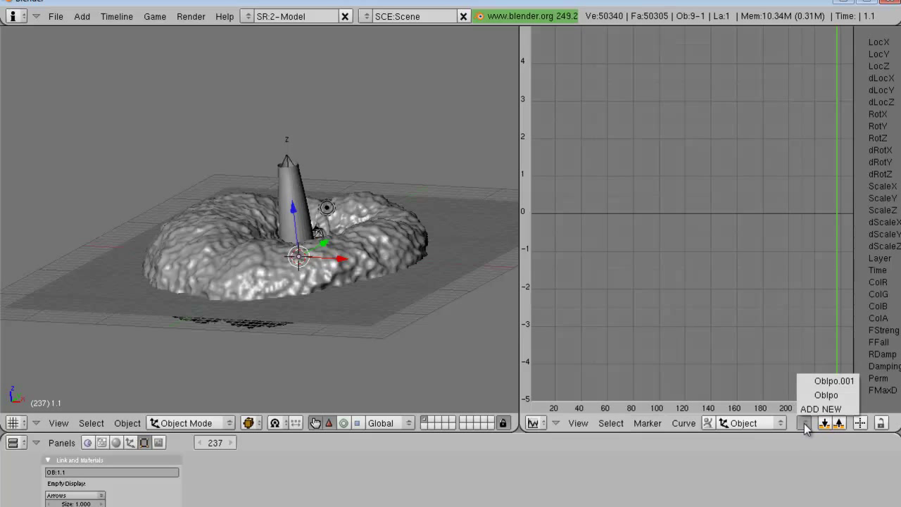
left_click(837, 382)
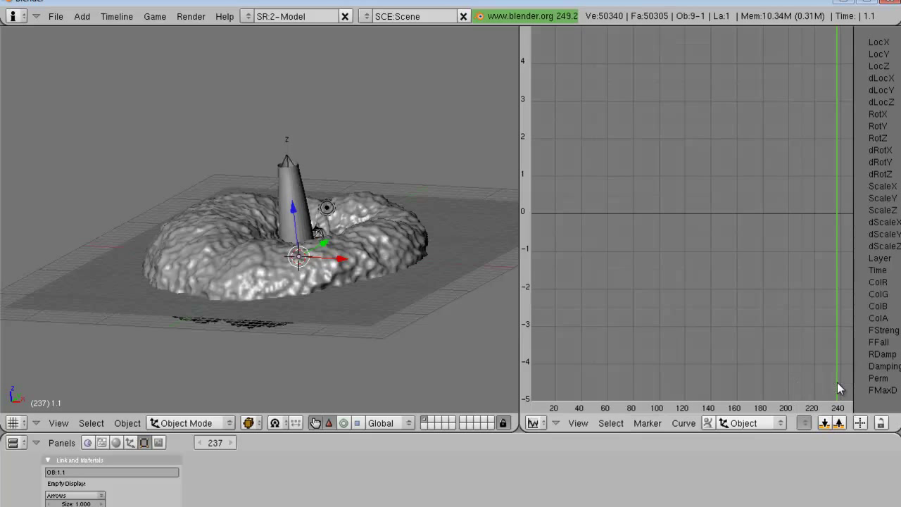
key("Home")
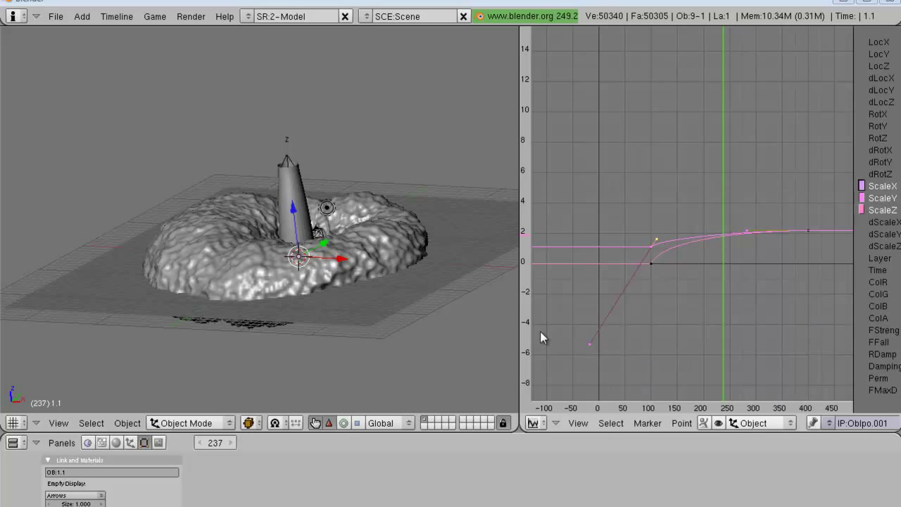
Step: Widen the Ipo editor and make the shared Ipo a single-user copy, ObIpo.002
left_click_drag(521, 343, 476, 340)
left_click(874, 422)
left_click(873, 415)
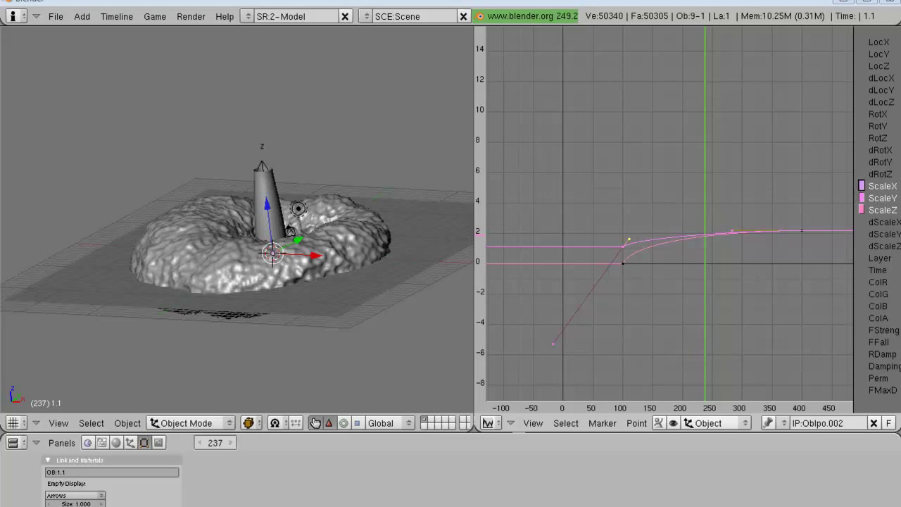
scroll(701, 199, "up", 5)
scroll(702, 200, "down", 5)
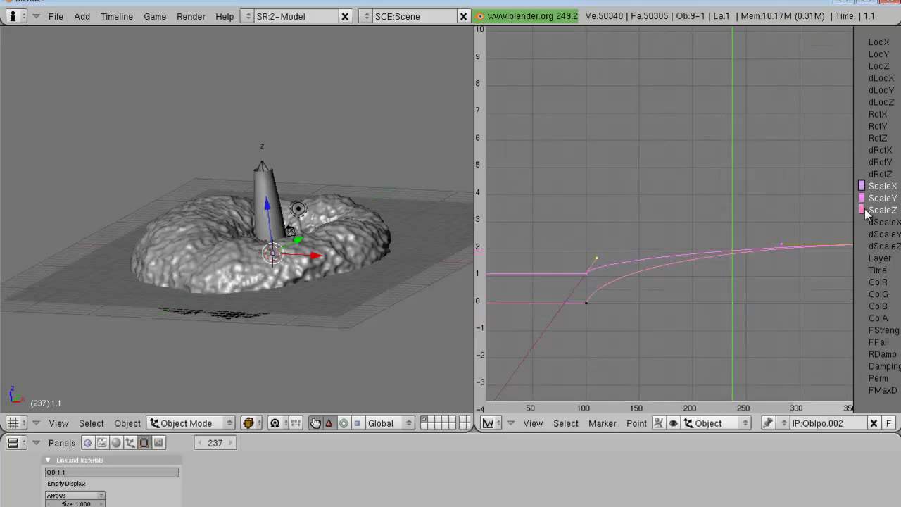
Step: Lower the later segment of a scale curve in ObIpo.002
key("Tab")
middle_click_drag(747, 262, 640, 270)
key("Tab")
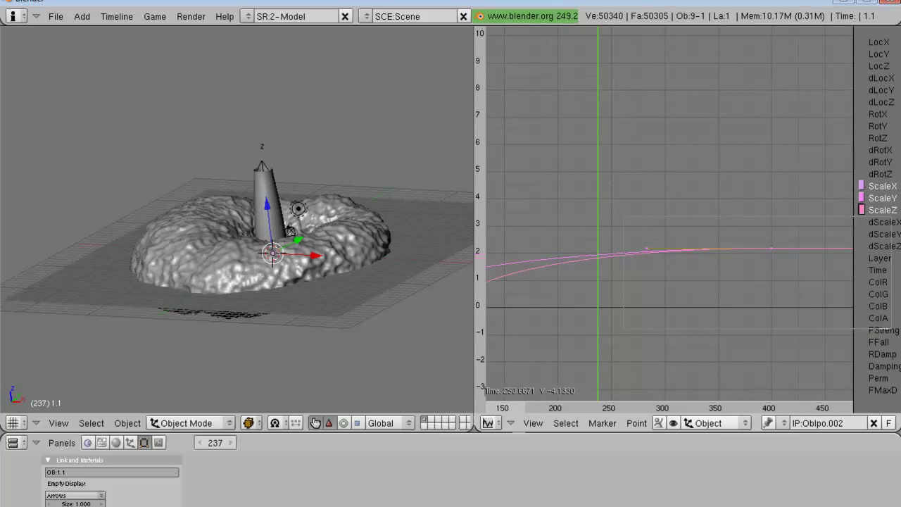
scroll(792, 292, "down", 3)
scroll(767, 246, "up", 3)
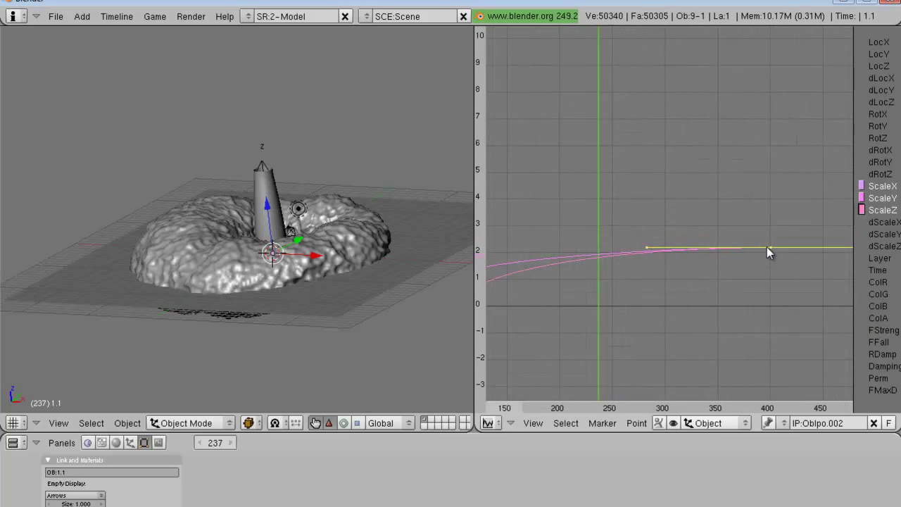
key("g")
left_click(767, 268)
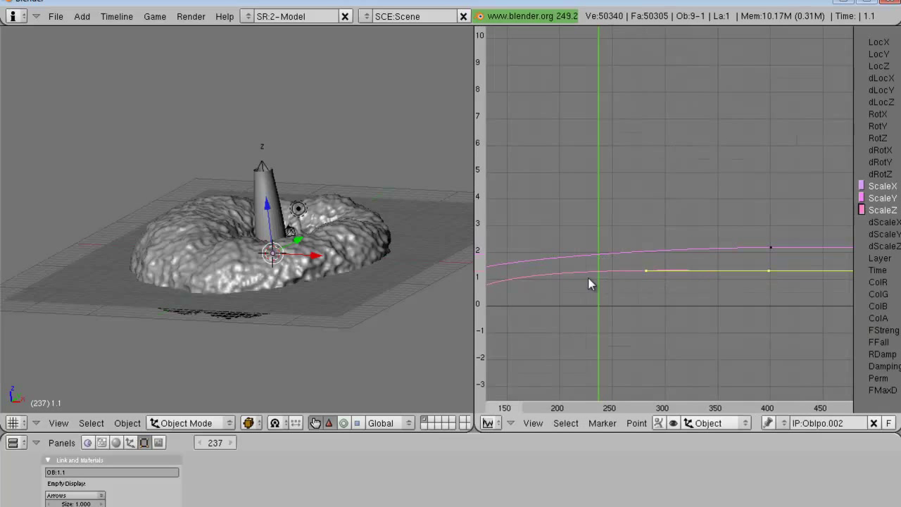
Step: Drag the curve handle down so the scale eases upward from frame 100
middle_click_drag(582, 279, 714, 280)
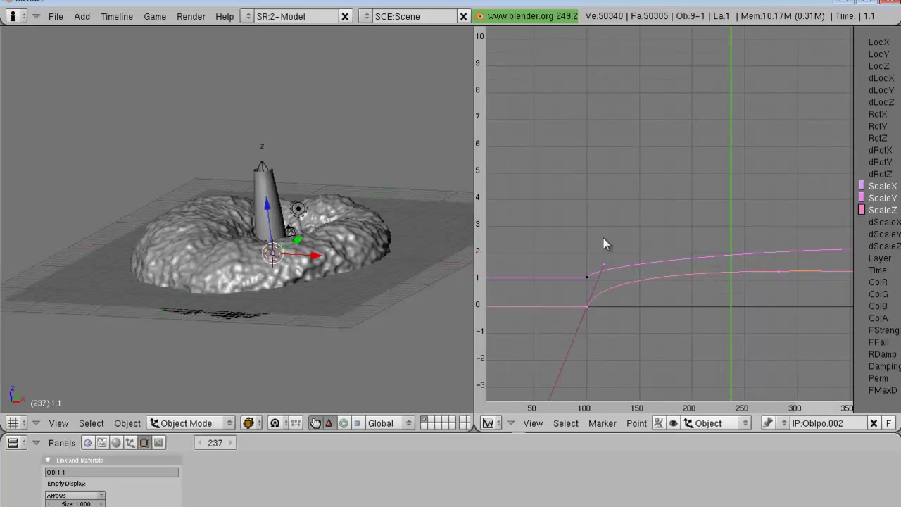
key("g")
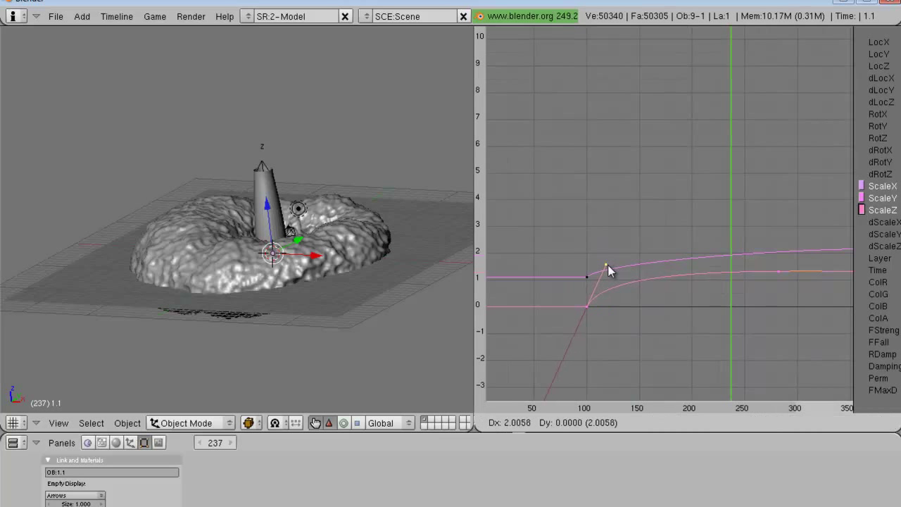
left_click(616, 276)
scroll(617, 276, "down", 2)
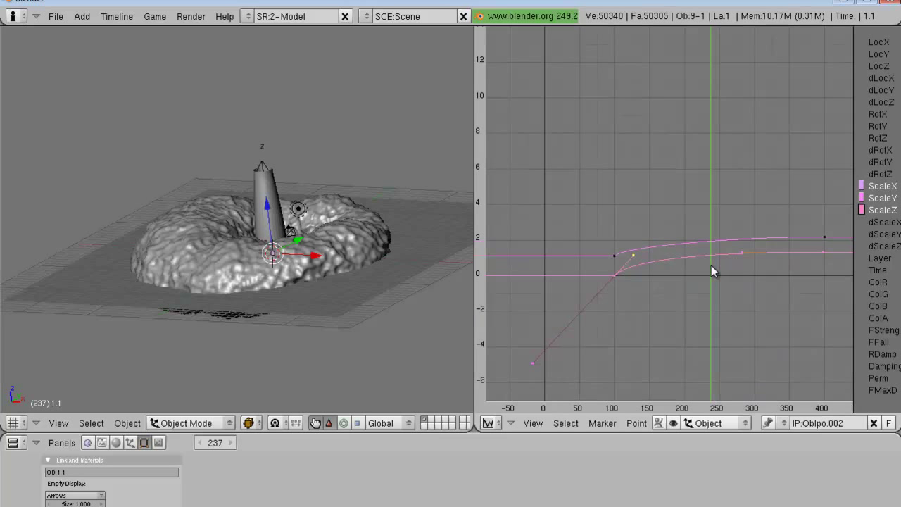
scroll(711, 265, "down", 1)
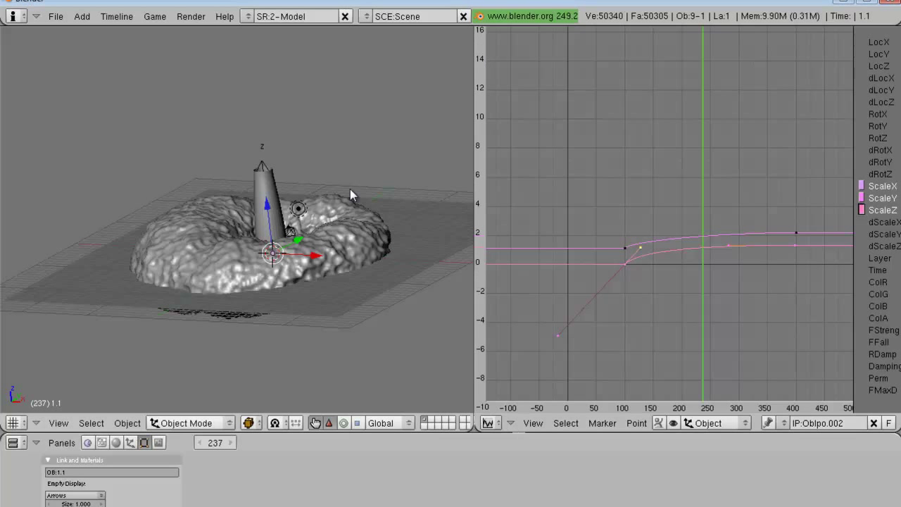
key("space")
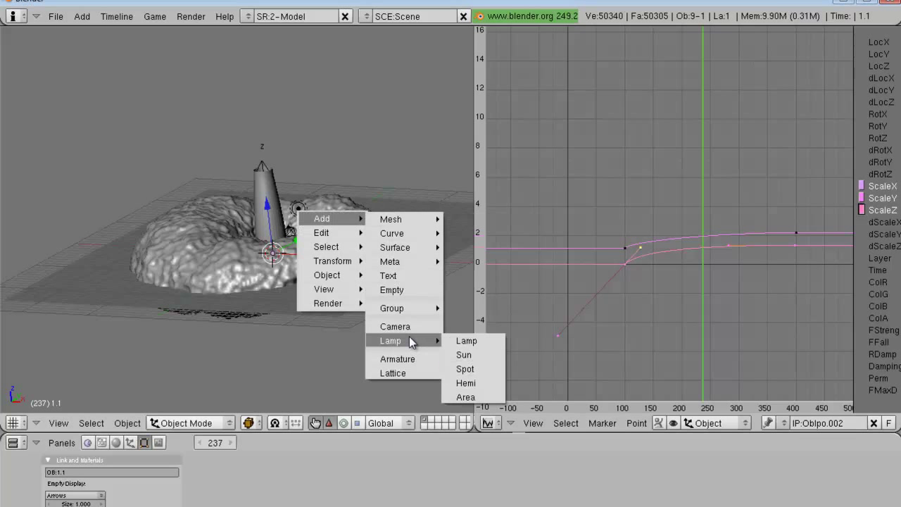
Step: Add another Empty and name it 2.1
left_click(398, 294)
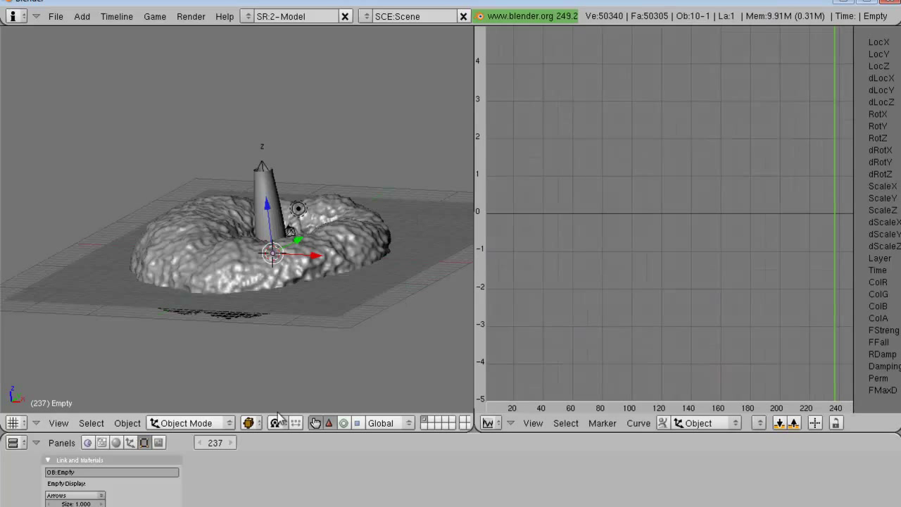
left_click(116, 471)
type("2.1")
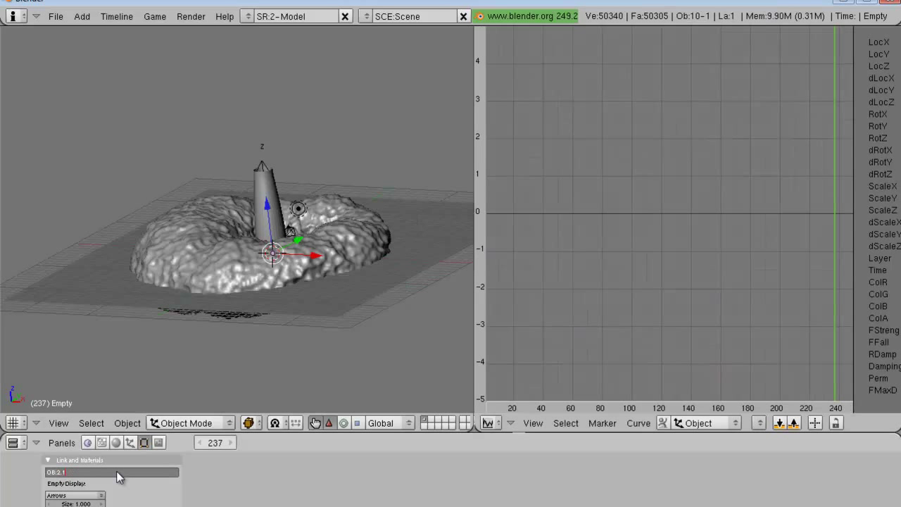
key("Return")
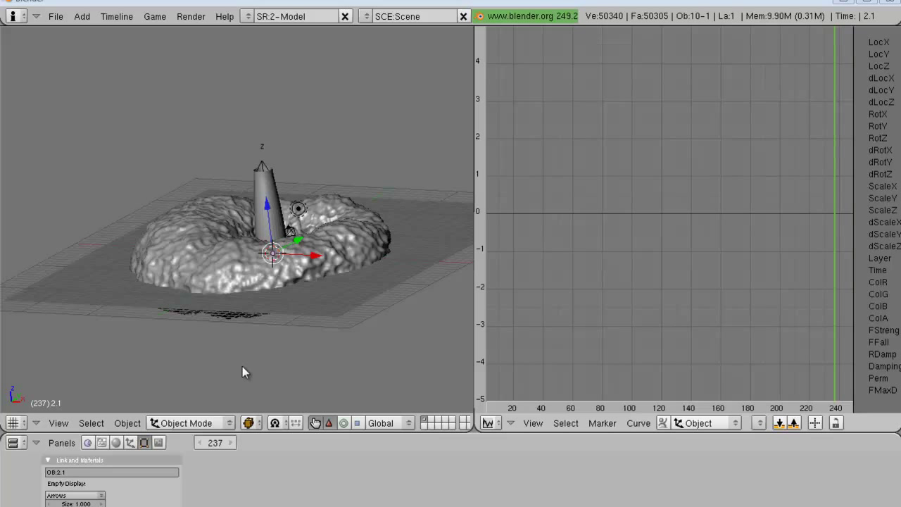
Step: Set the current frame to 100
left_click_drag(215, 442, 193, 449)
left_click(215, 443)
type("100")
key("Return")
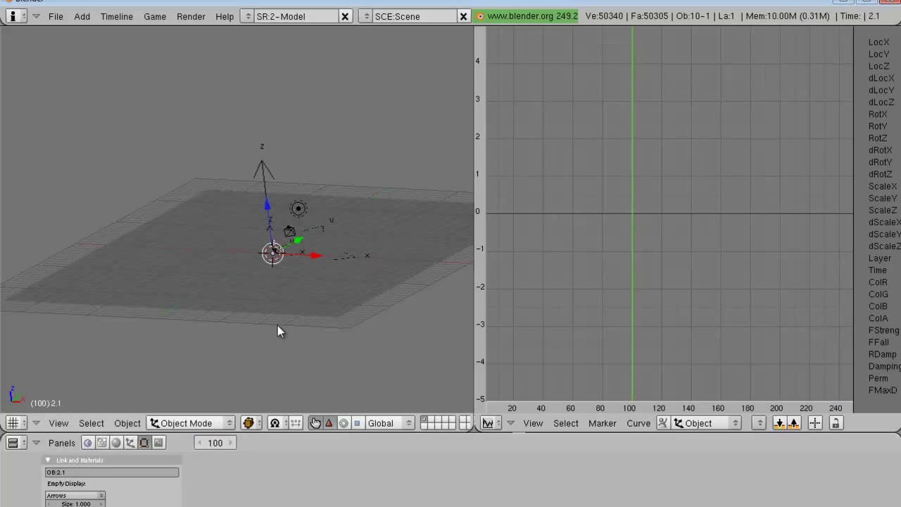
key("i")
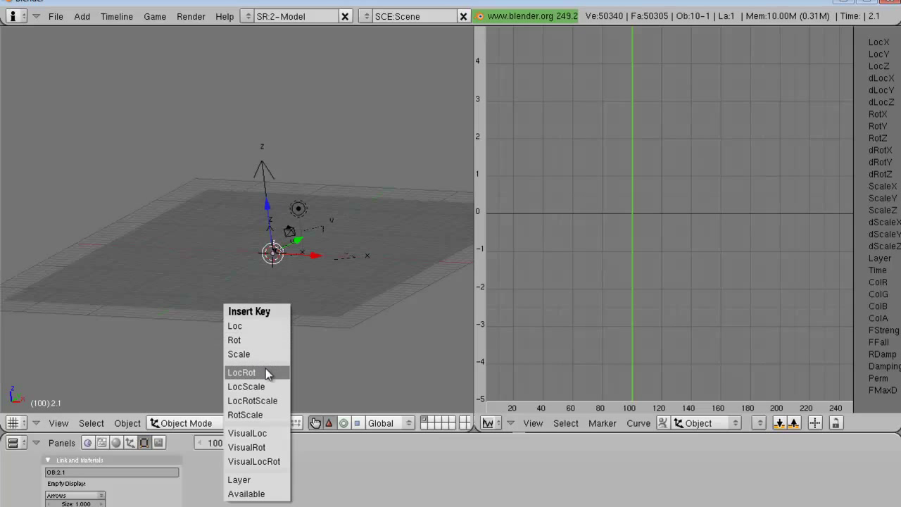
Step: Key location and scale at frame 100, then raise the Empty and key it at frame 400
left_click(266, 386)
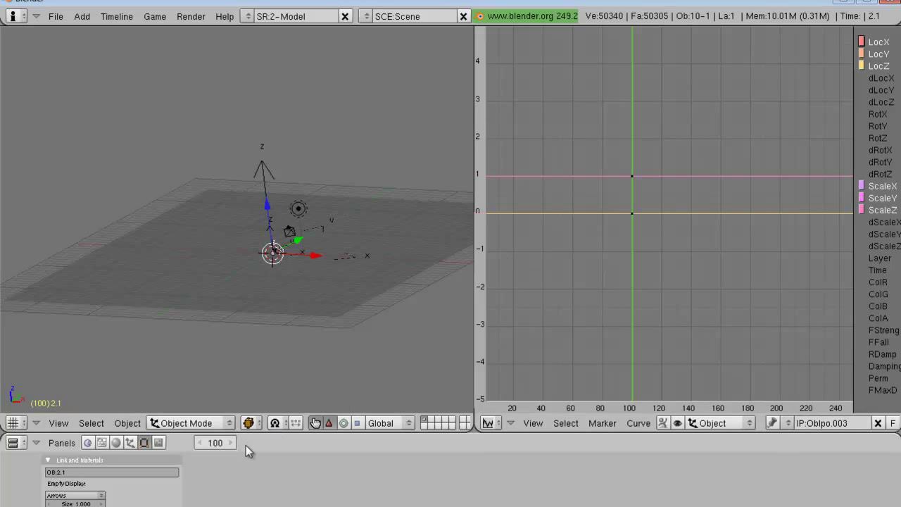
type("400")
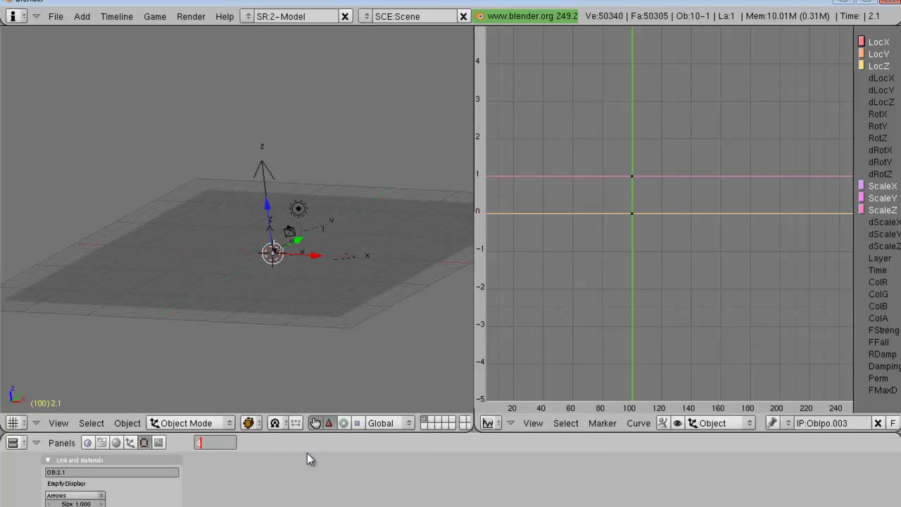
key("Return")
middle_click_drag(341, 365, 305, 275)
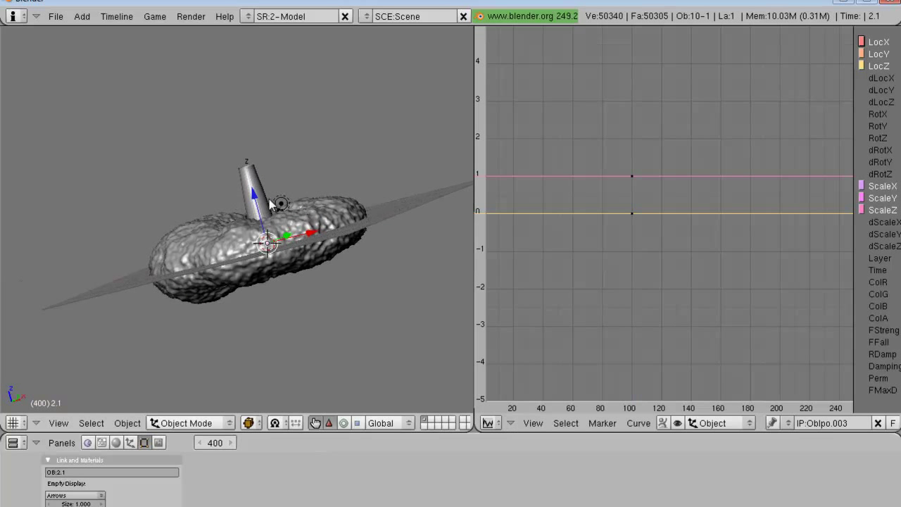
left_click_drag(255, 196, 228, 64)
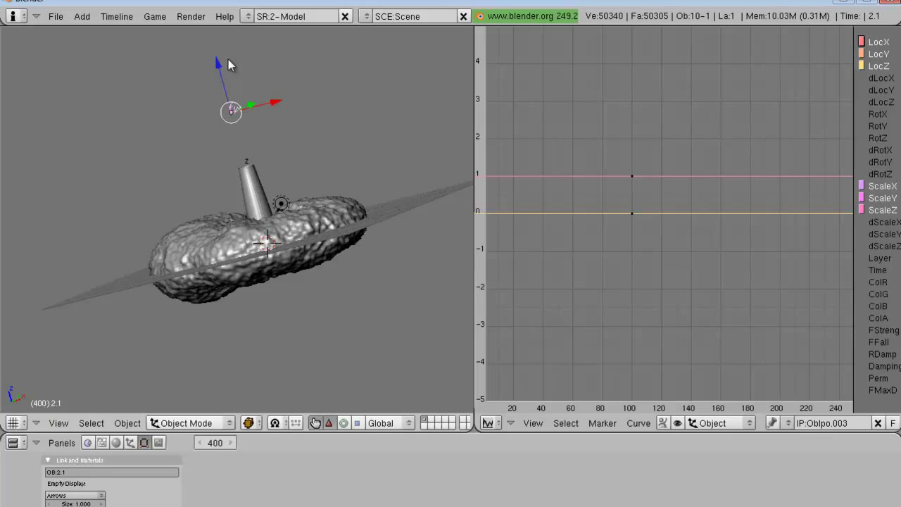
key("i")
left_click(262, 130)
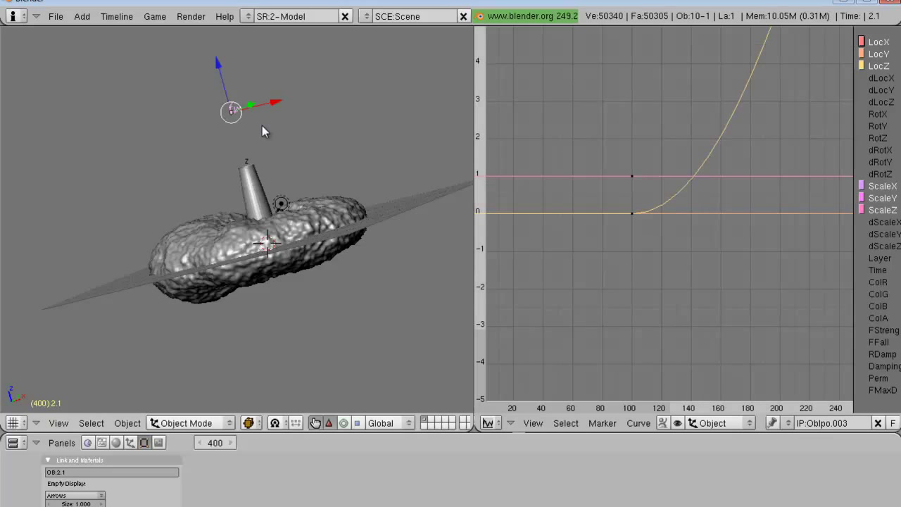
Step: Return to frame 100 and zoom the views
left_click(218, 443)
type("1")
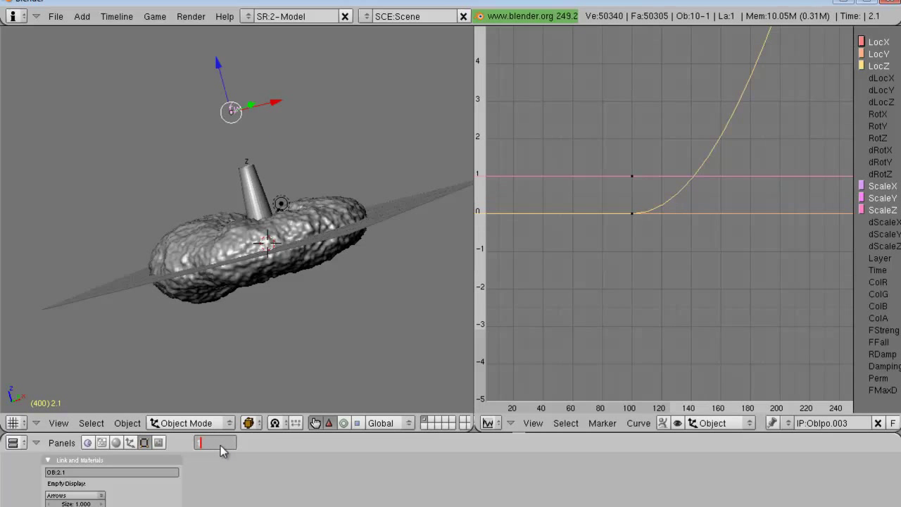
type("00")
key("Return")
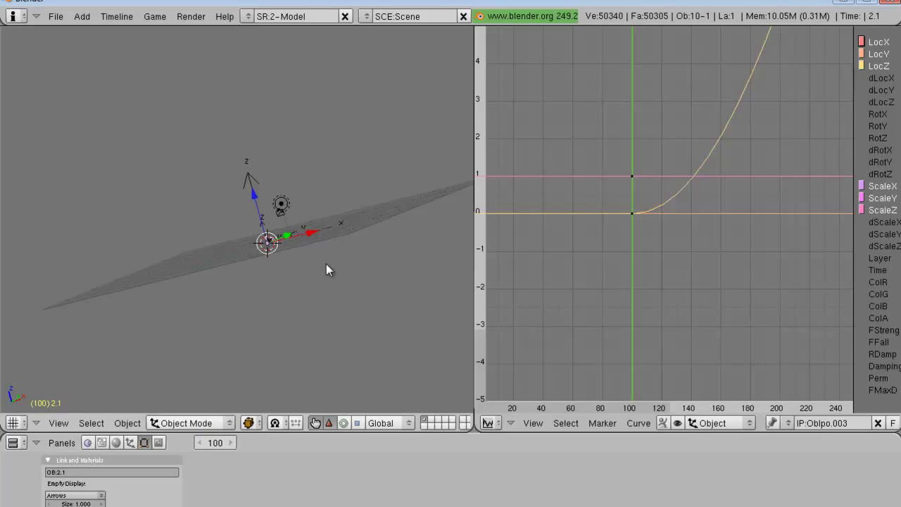
key("s")
key("z")
key("Escape")
scroll(326, 263, "down", 3)
scroll(663, 200, "down", 5)
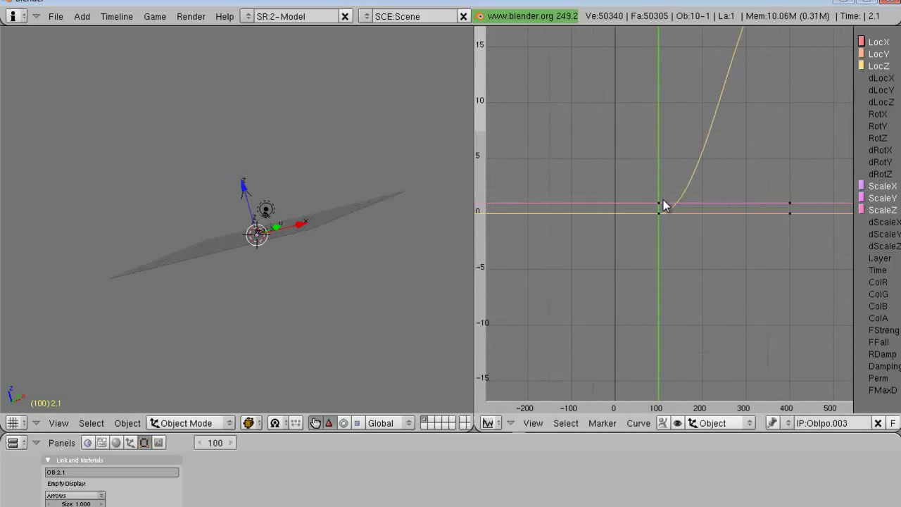
scroll(664, 201, "down", 3)
scroll(731, 222, "up", 3)
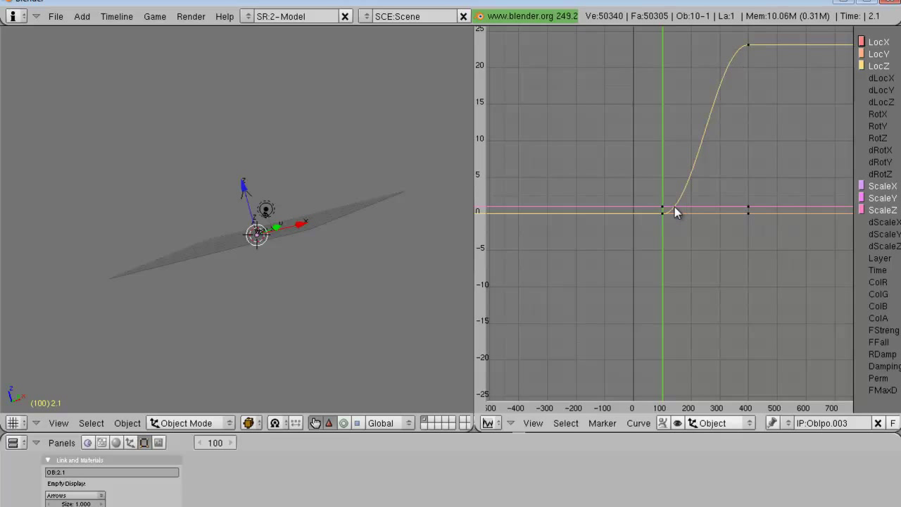
scroll(404, 305, "up", 4)
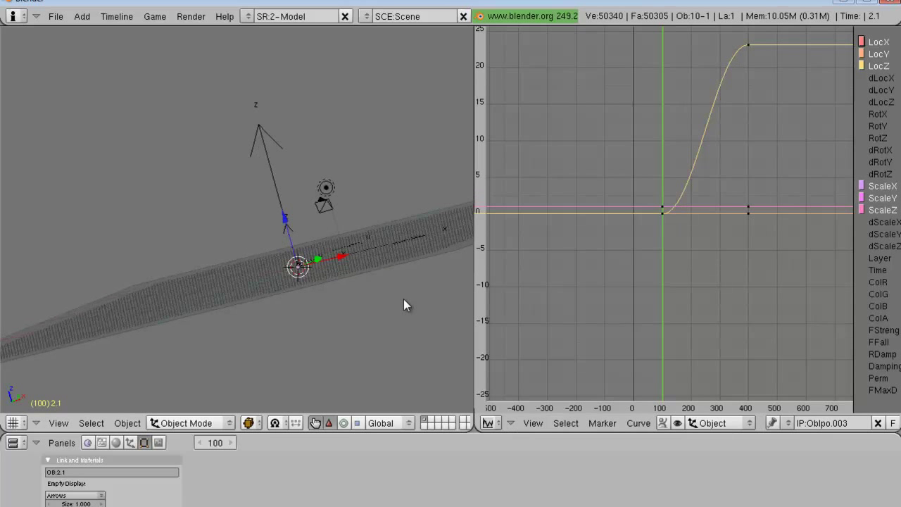
Step: Insert a LocScale keyframe for 2.1 at frame 100 and reframe the graph
key("i")
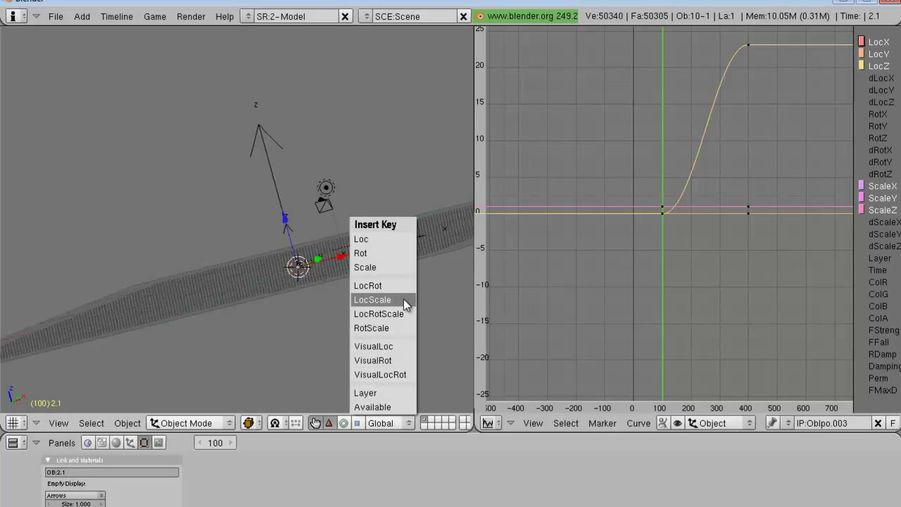
left_click(404, 299)
scroll(671, 225, "up", 1)
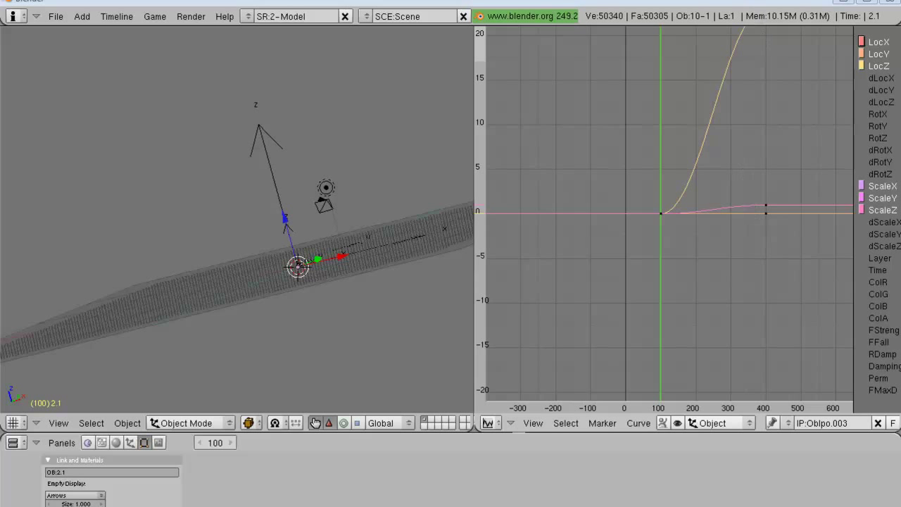
scroll(789, 240, "up", 3)
middle_click_drag(789, 239, 712, 279)
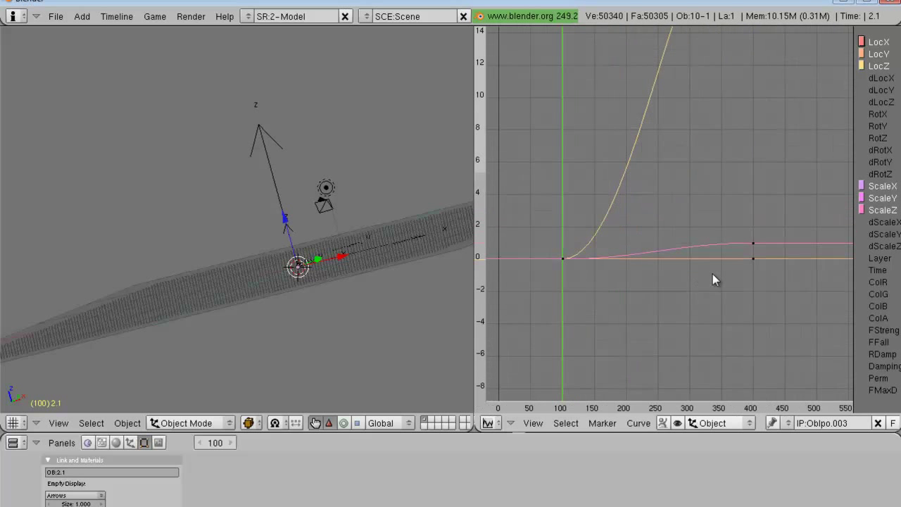
Step: Raise the selected keys and handles of the ScaleZ curve
left_click(861, 207)
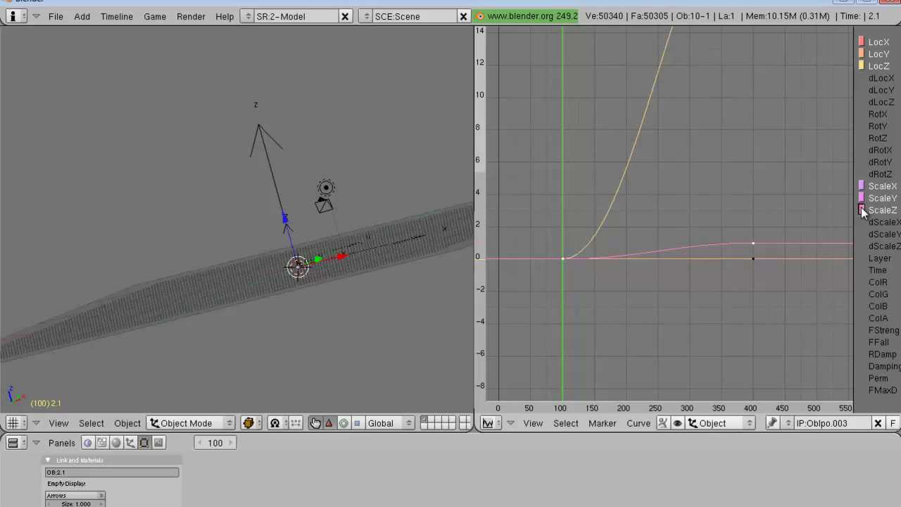
key("Tab")
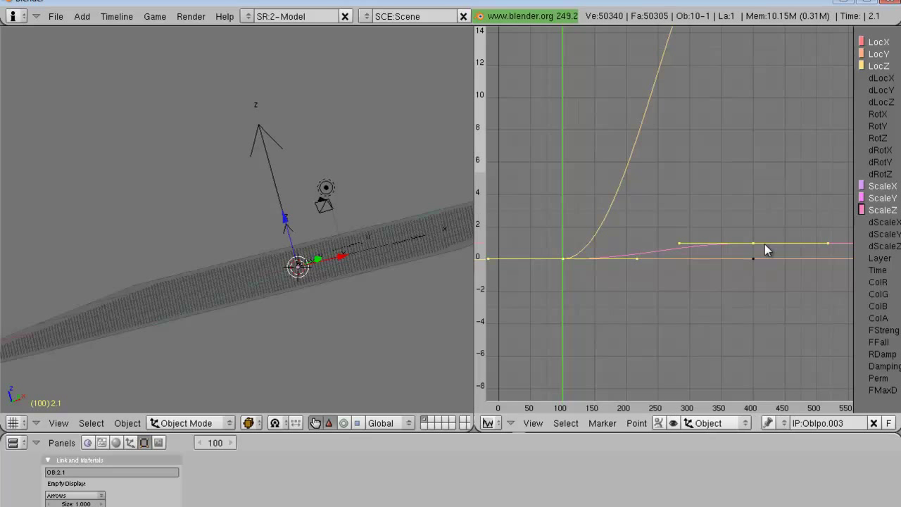
key("Tab")
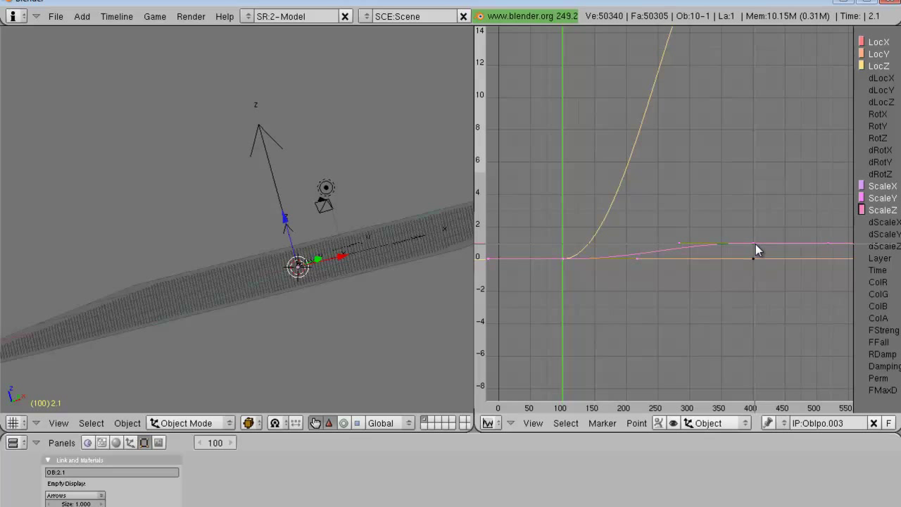
key("Tab")
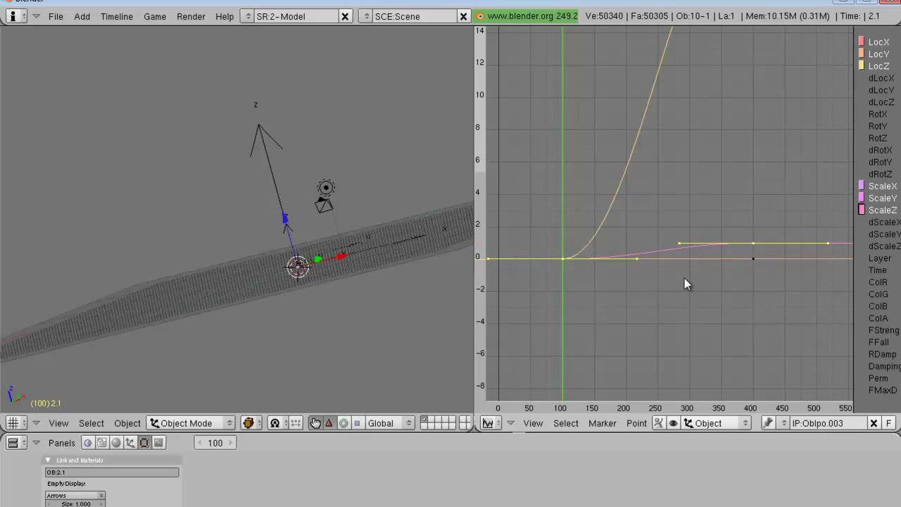
key("g")
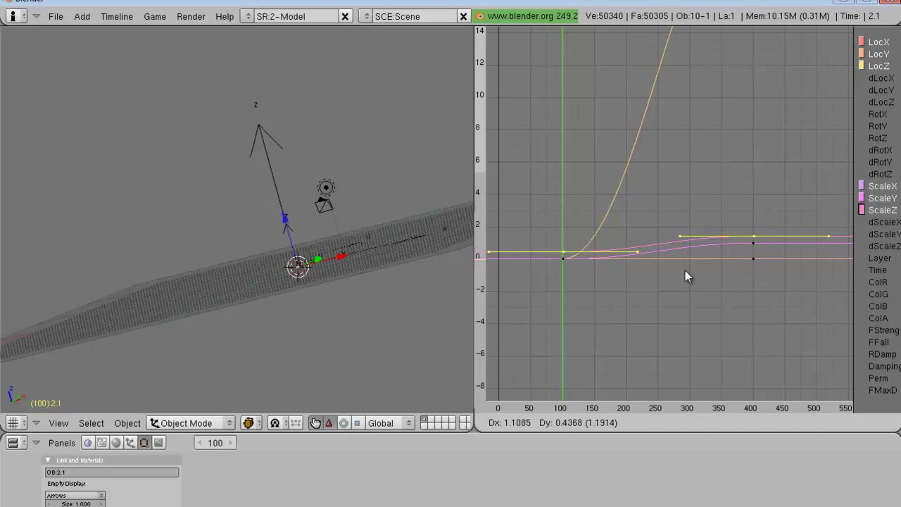
left_click(685, 272)
key("a")
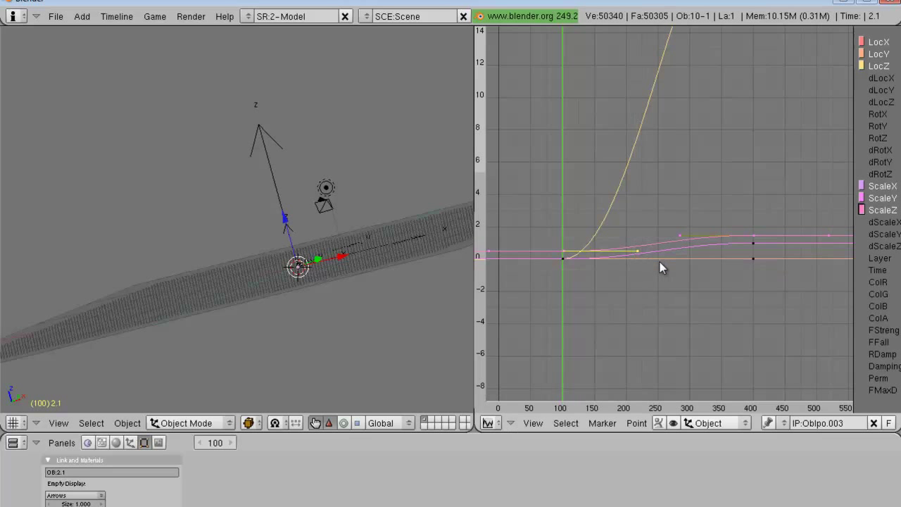
key("g")
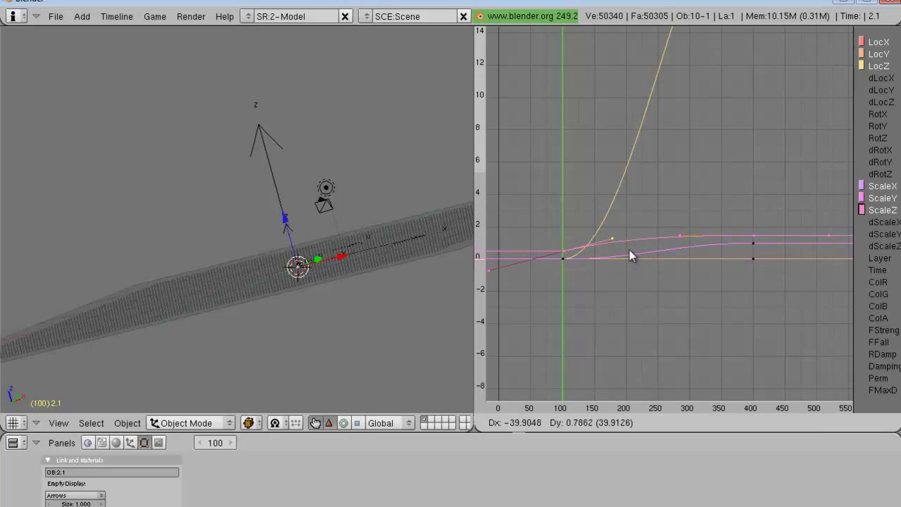
key("Escape")
Step: Move a handle on the ScaleX curve to reshape its rise
left_click(861, 186)
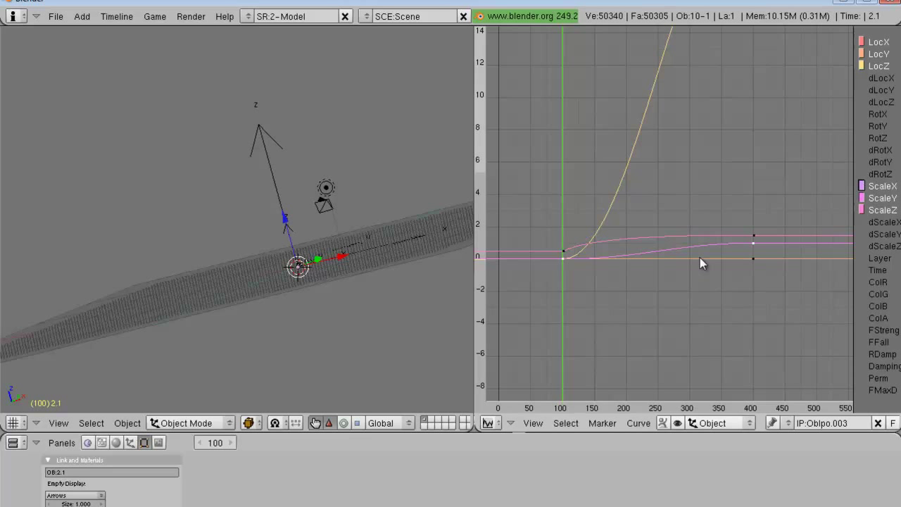
key("Tab")
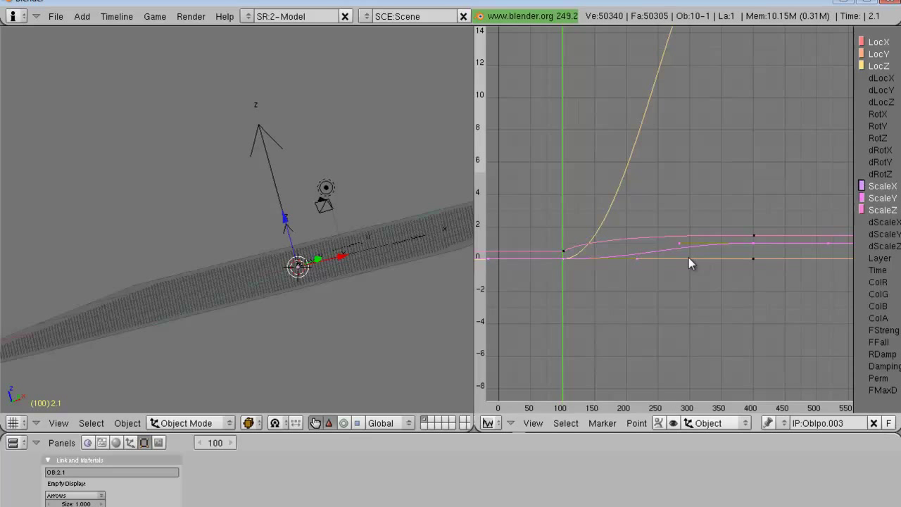
right_click(637, 259)
key("g")
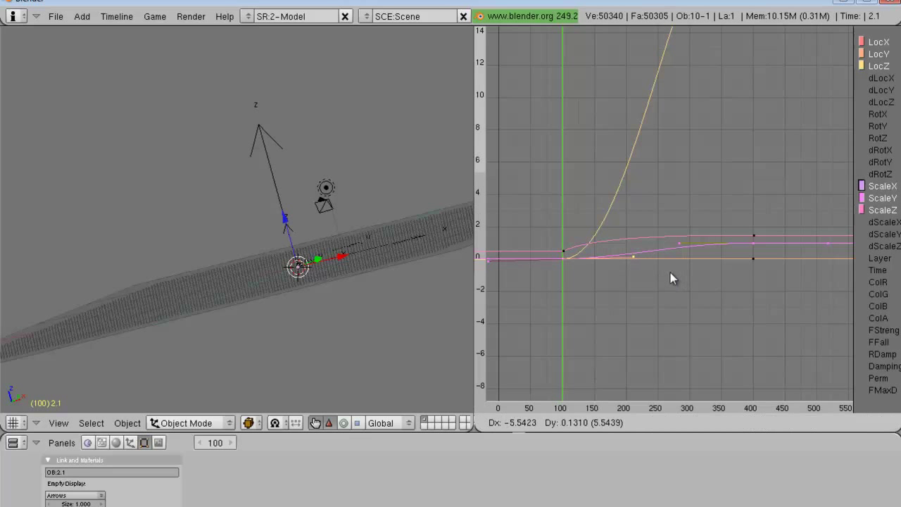
left_click(618, 270)
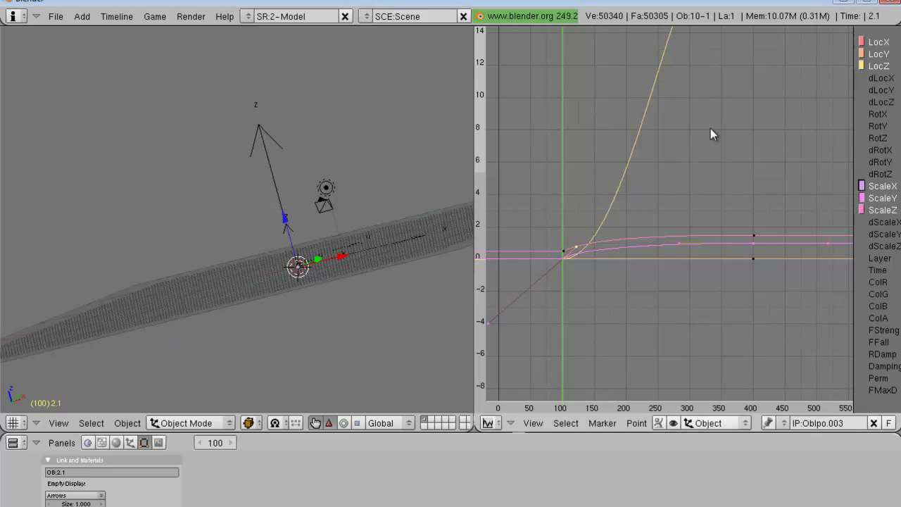
key("Home")
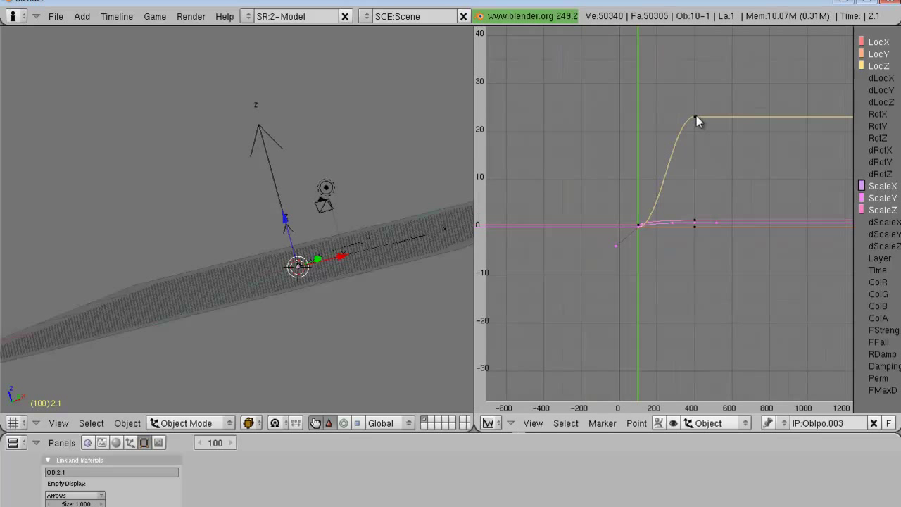
Step: Select the LocZ curve for keyframe editing
key("Tab")
left_click(862, 68)
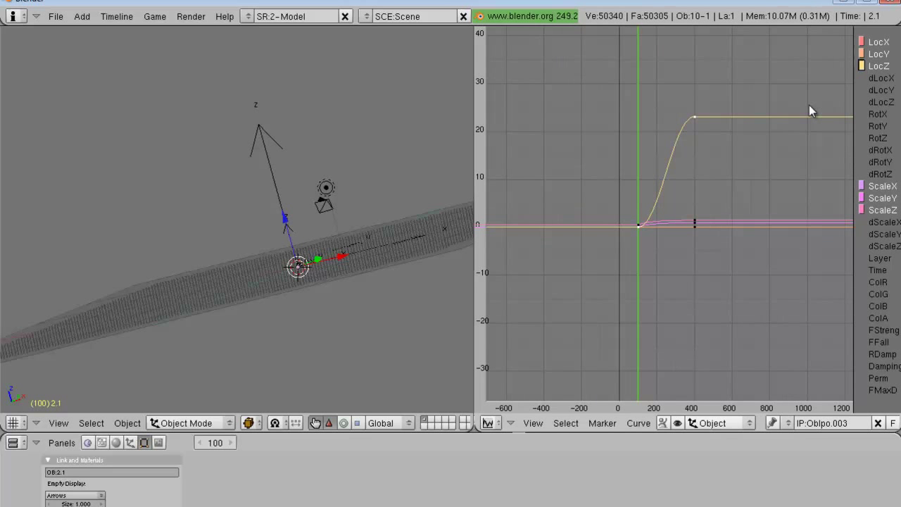
key("Tab")
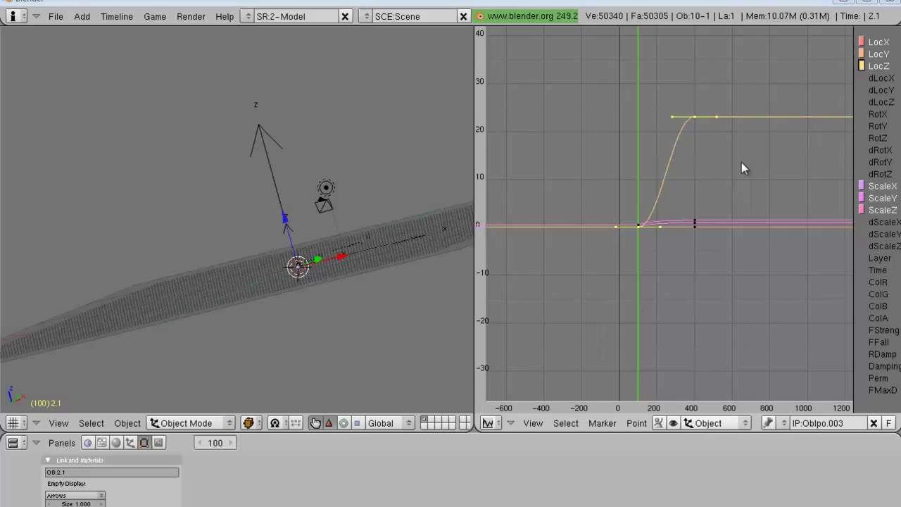
Step: Pull the LocZ handle up so the curve rises sharply after frame 100
left_click(657, 227)
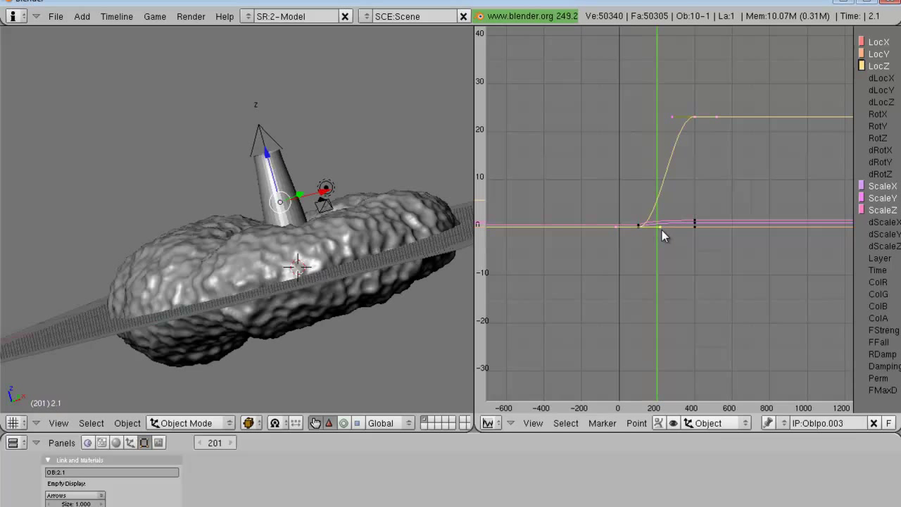
key("g")
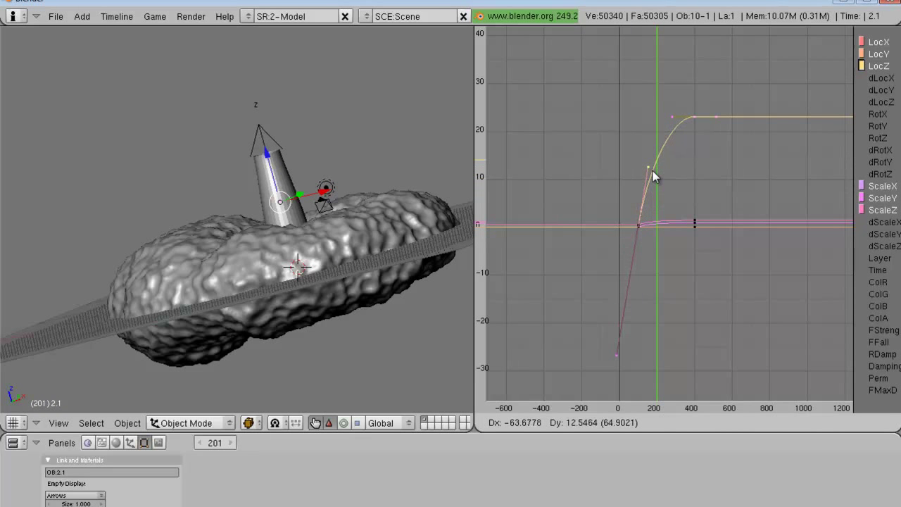
left_click(650, 155)
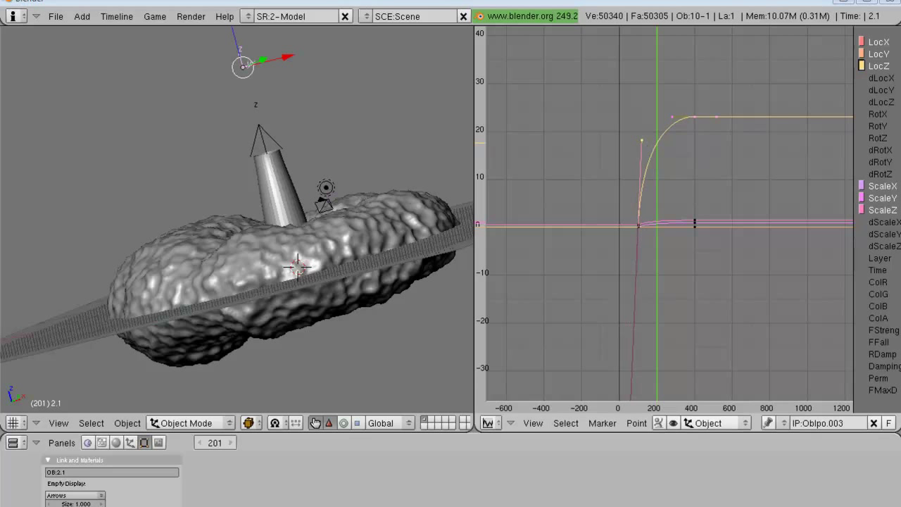
Step: Scrub the animation through frames 156, 89, 115, 216, 347 to 407
left_click(644, 206)
key("Left")
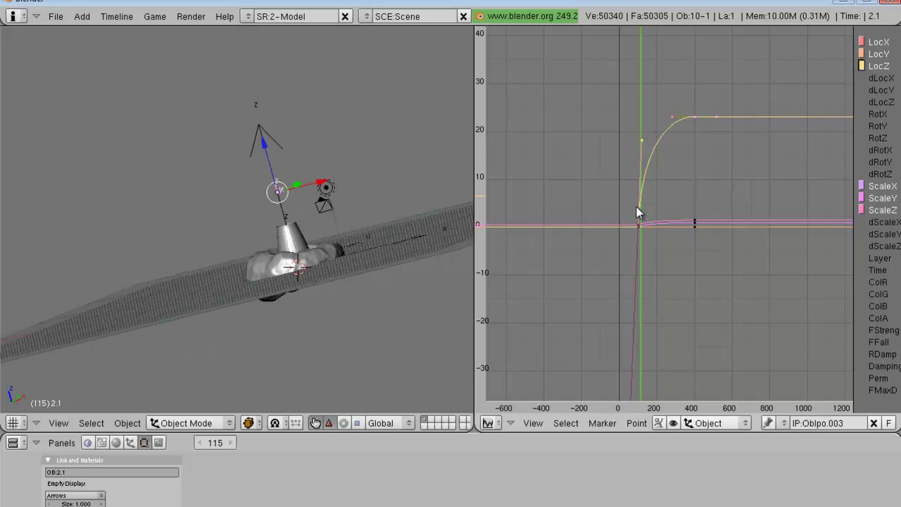
key("Right")
key("Right")
key("Right")
key("Right")
key("Right")
key("Right")
key("Right")
key("Right")
key("Right")
key("Right")
key("Right")
key("Right")
key("Right")
key("Right")
key("Right")
key("Right")
key("Right")
key("Right")
key("Right")
key("Right")
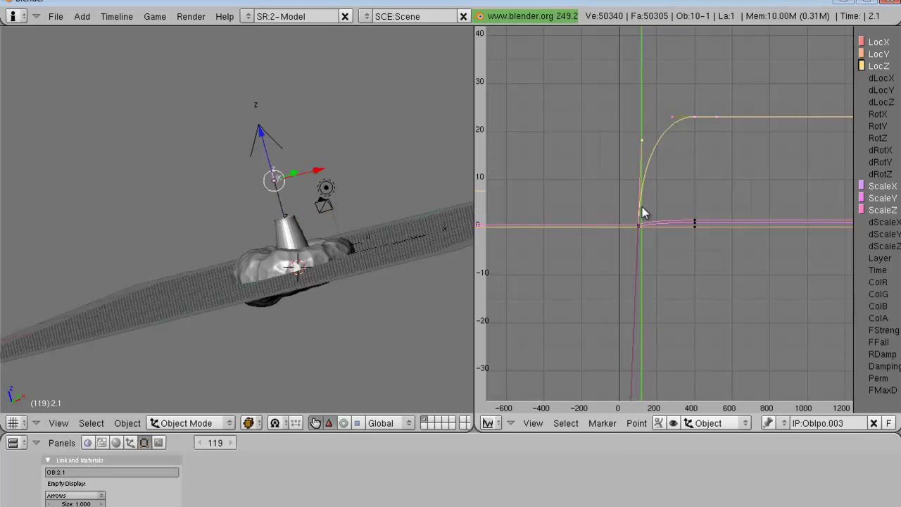
key("Up")
key("Up")
key("Up")
key("Up")
key("Up")
key("Up")
key("Up")
key("Up")
key("Up")
key("Up")
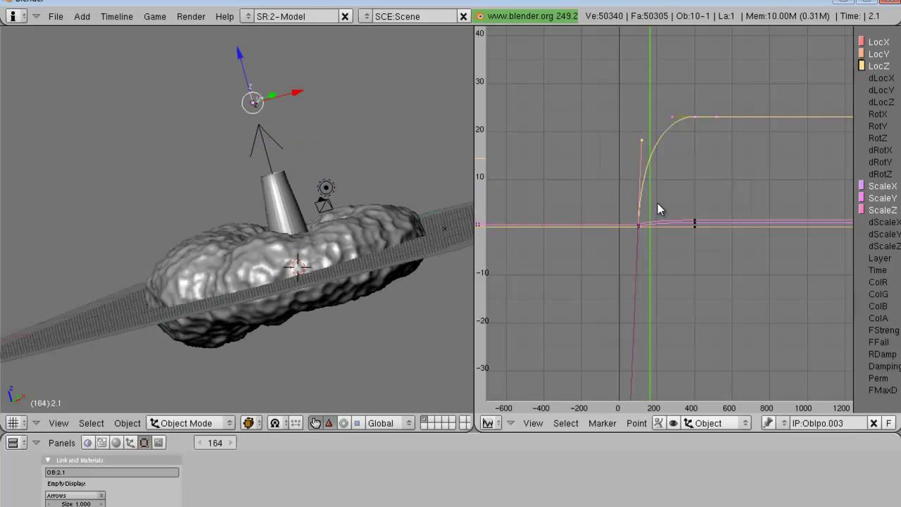
key("Up")
key("Up")
key("Up")
key("Up")
key("Up")
key("Up")
key("Up")
key("Up")
key("Up")
key("Up")
key("Up")
key("Up")
key("Up")
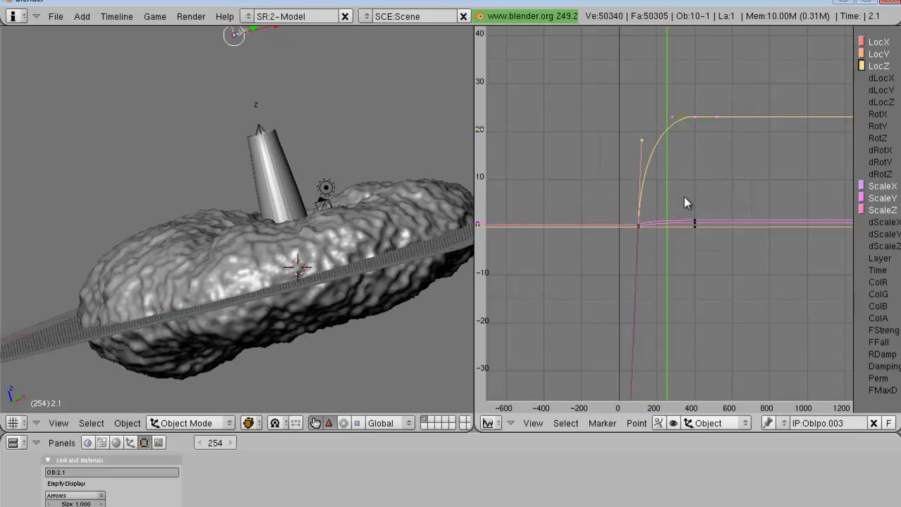
key("Up")
key("Up")
key("Up")
key("Up")
key("Up")
key("Up")
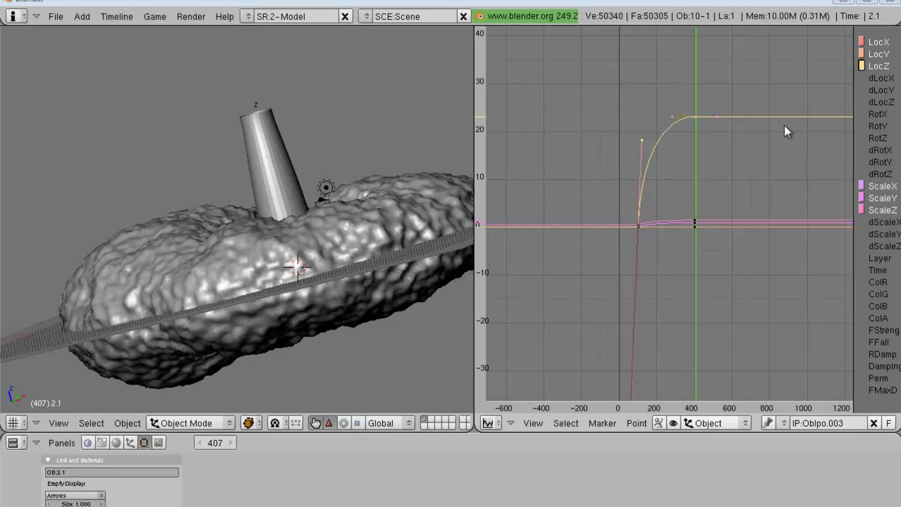
key("space")
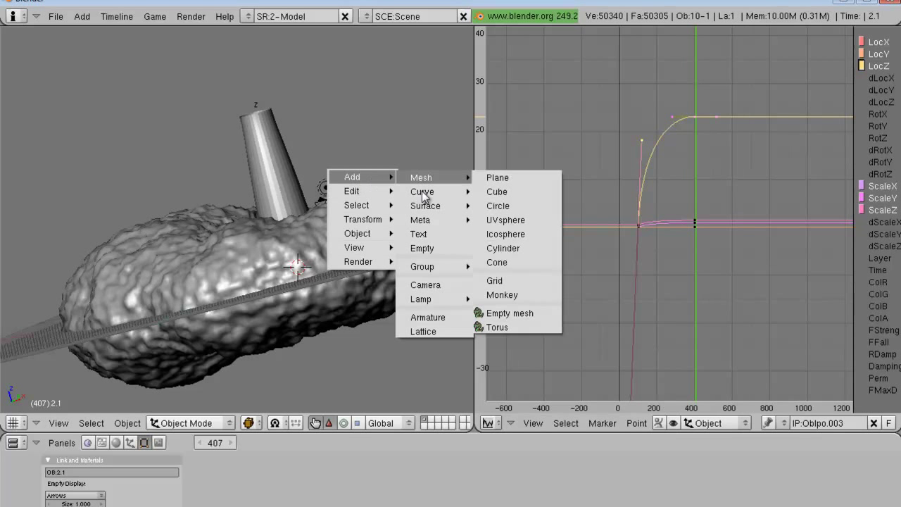
Step: Add a new Empty and name it 3.1
left_click(431, 249)
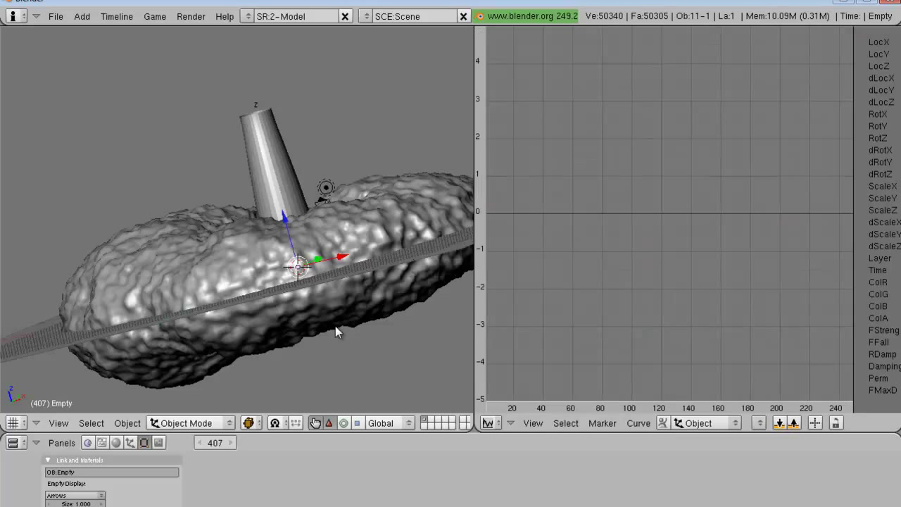
left_click(137, 472)
type("3")
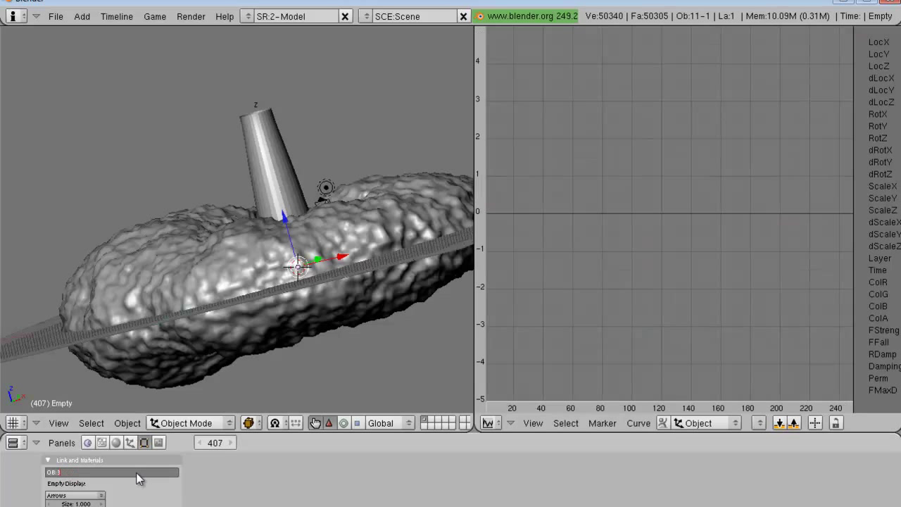
type(".1")
key("Return")
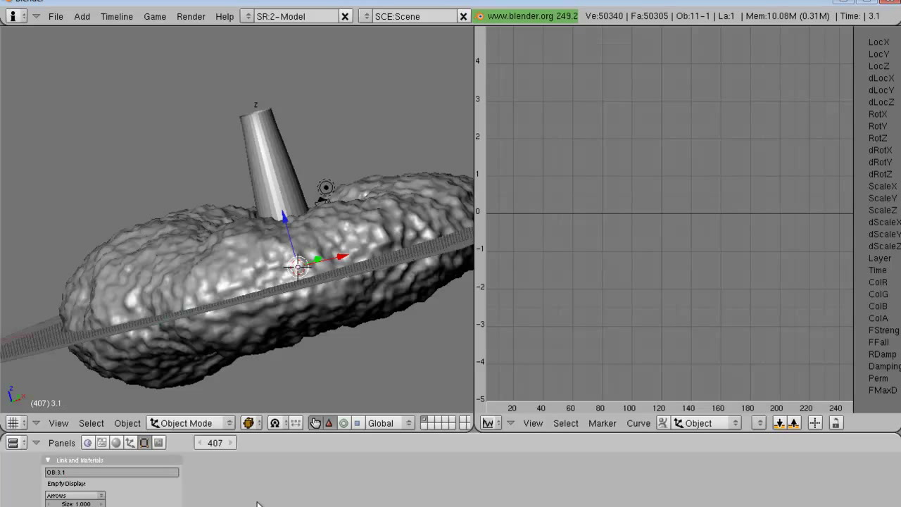
Step: Assign ObIpo.003 to 3.1 and make it a single-user copy, ObIpo.004
left_click(759, 423)
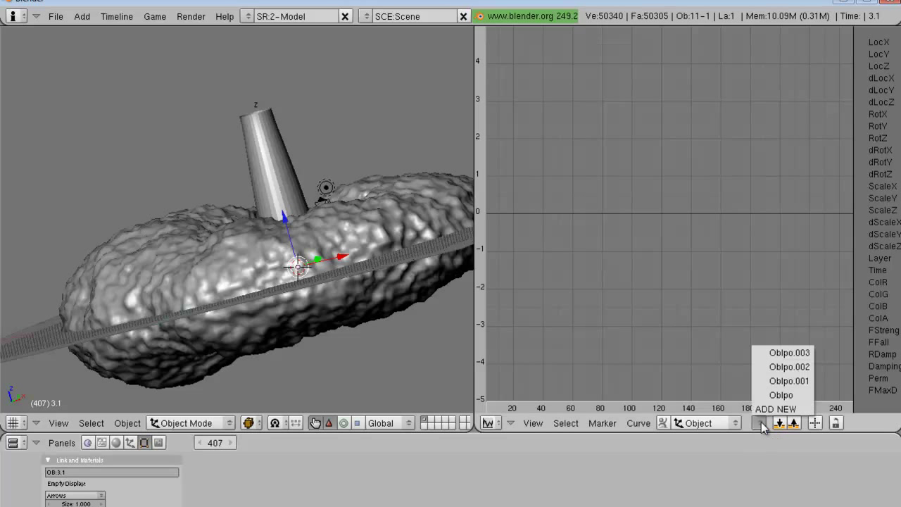
left_click(801, 352)
left_click(882, 421)
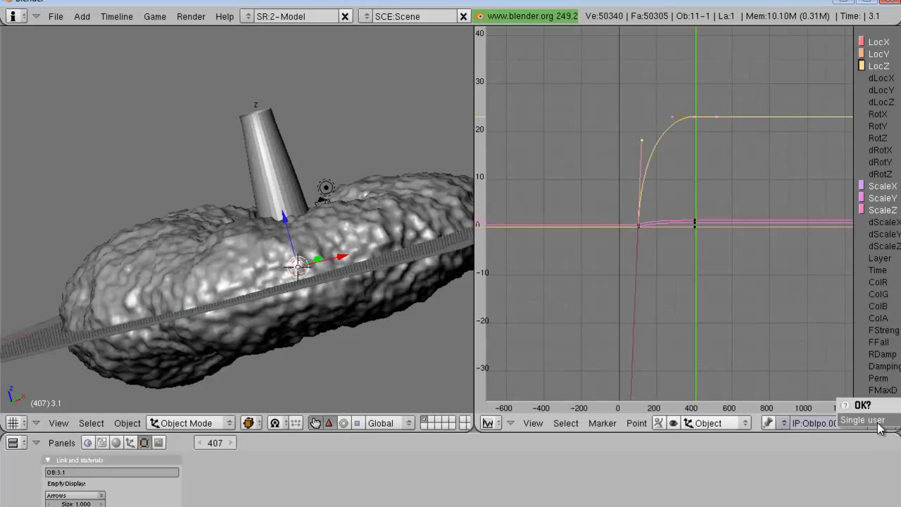
left_click(880, 425)
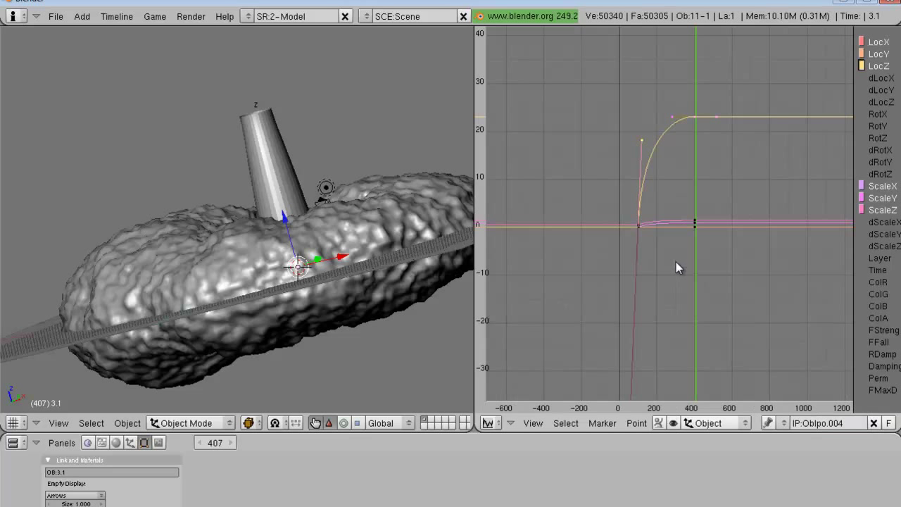
Step: Show only LocZ and lower its final keyframe to about 11
scroll(676, 264, "down", 1)
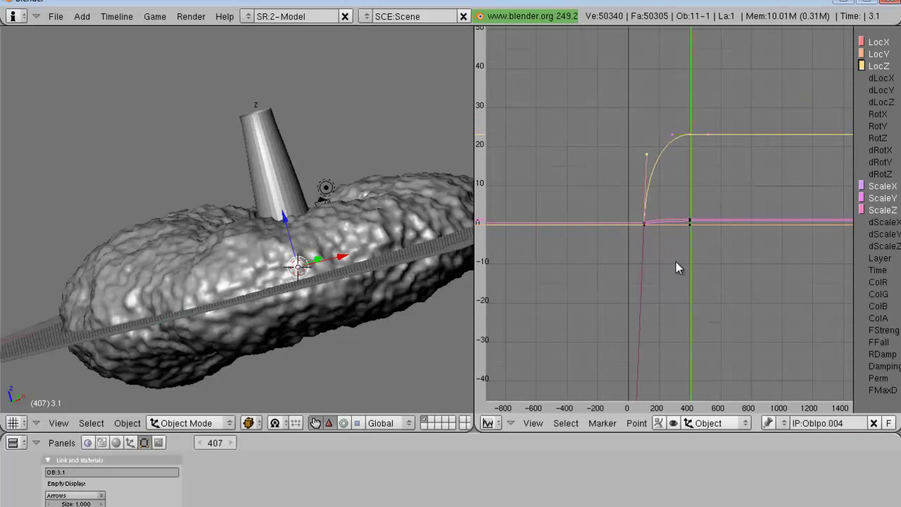
left_click(870, 67)
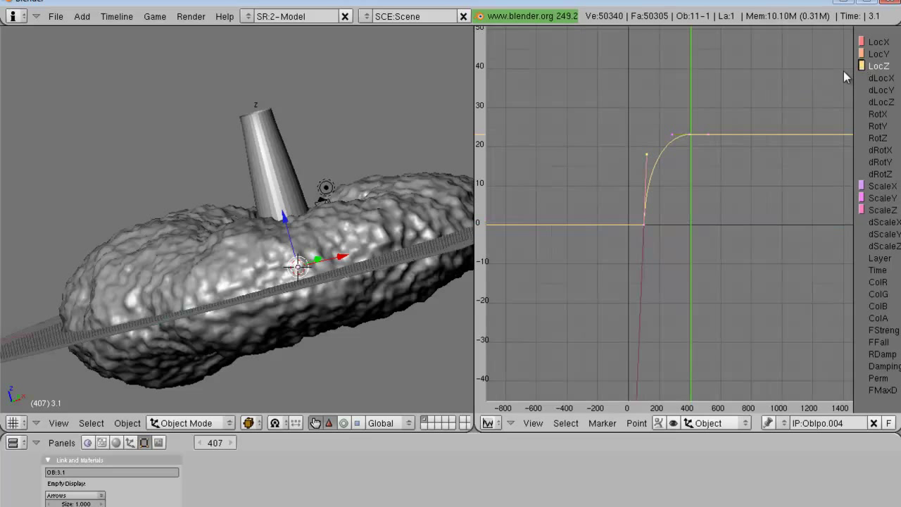
scroll(699, 160, "up", 1)
right_click(699, 97)
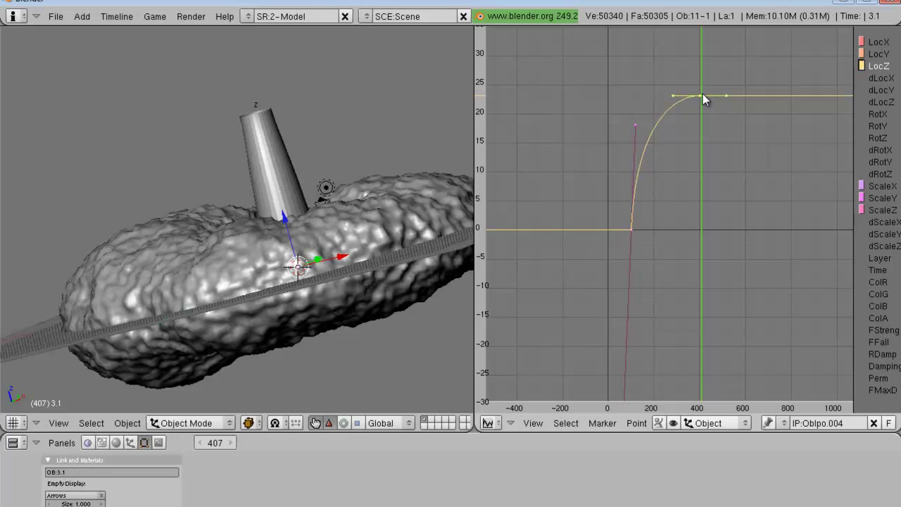
key("g")
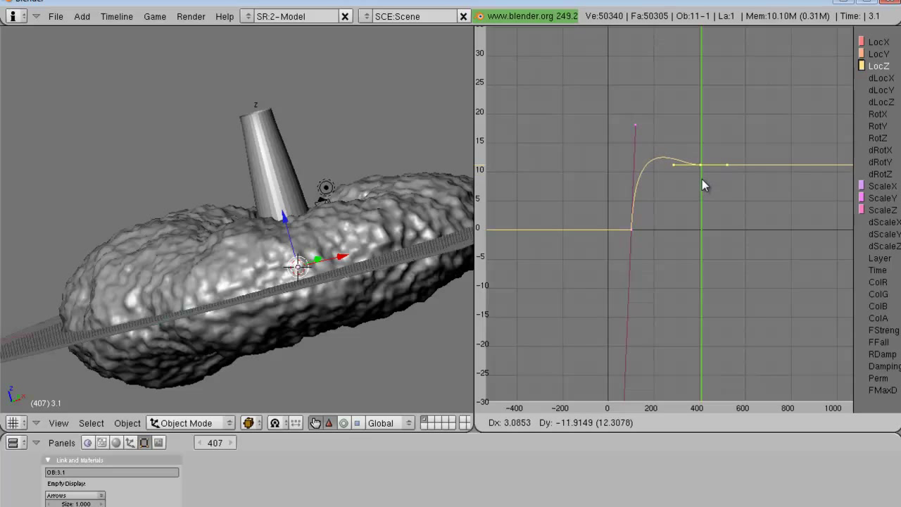
left_click(702, 179)
Step: Reshape that keyframe's bezier handle and fit the whole curve in view
right_click(633, 129)
key("g")
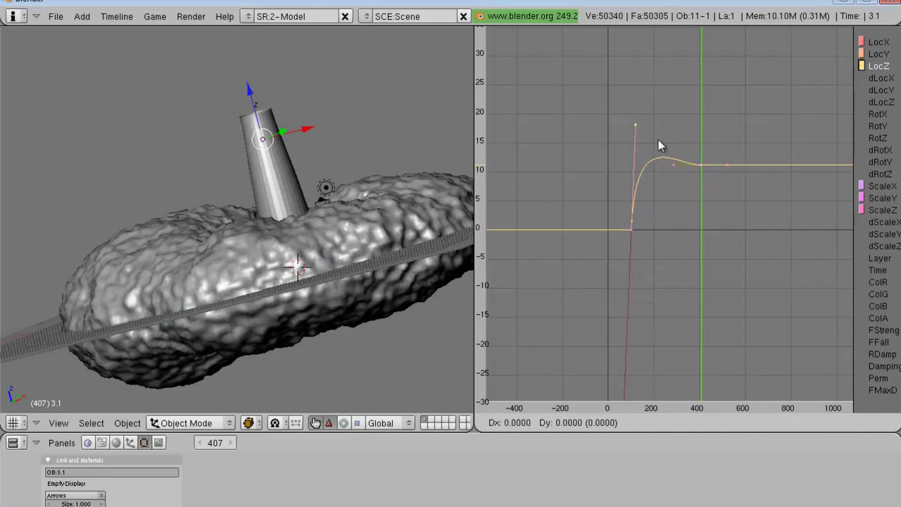
left_click(660, 185)
key("Home")
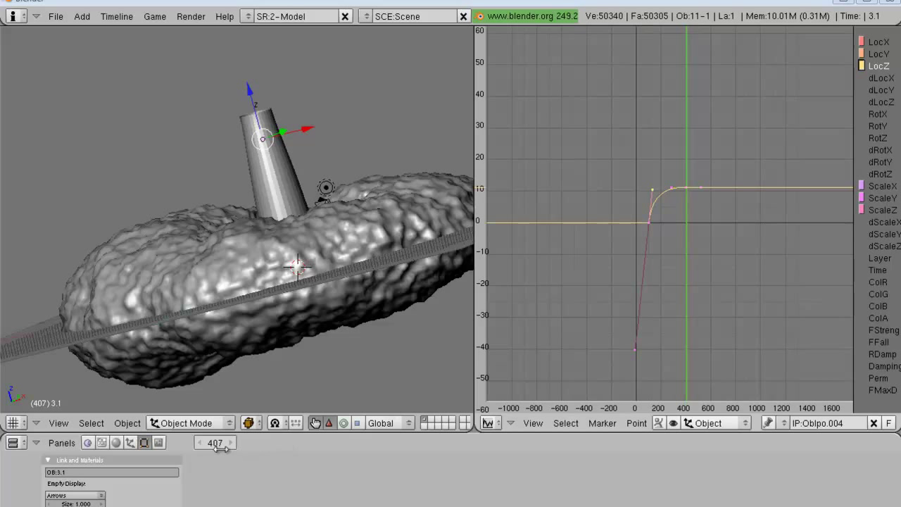
Step: Compare with the original ObIpo.003 curves, then switch back to ObIpo.004
left_click(785, 423)
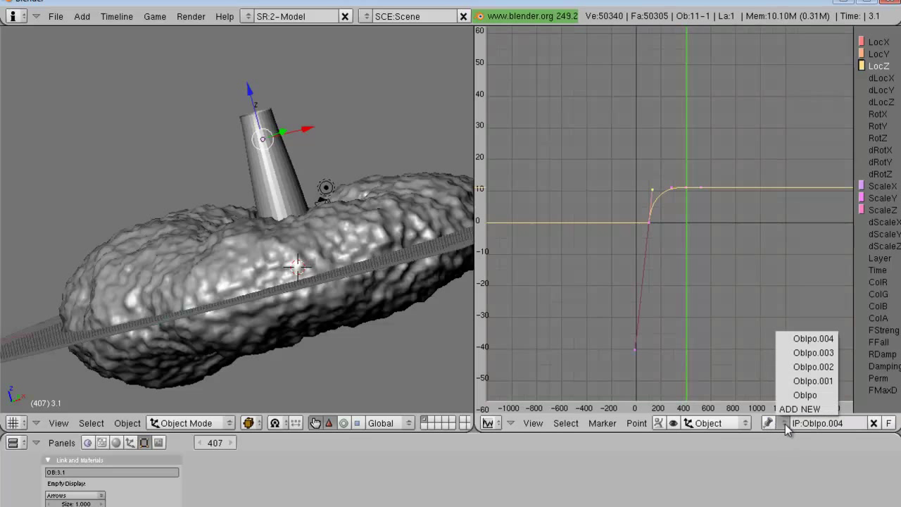
left_click(811, 352)
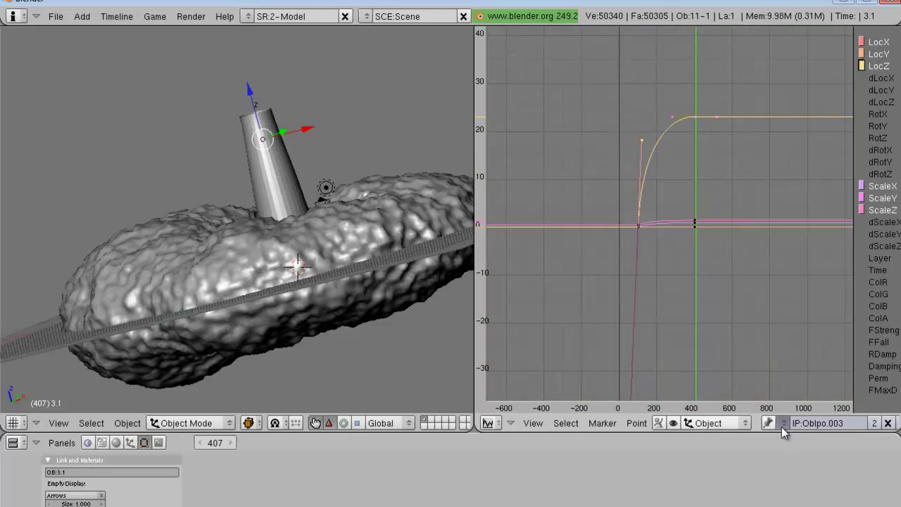
left_click(782, 425)
left_click(814, 348)
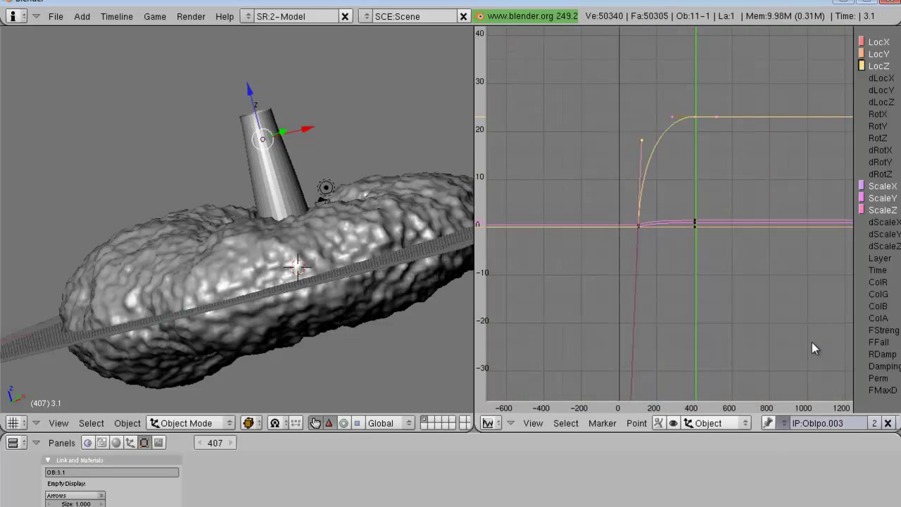
left_click(785, 424)
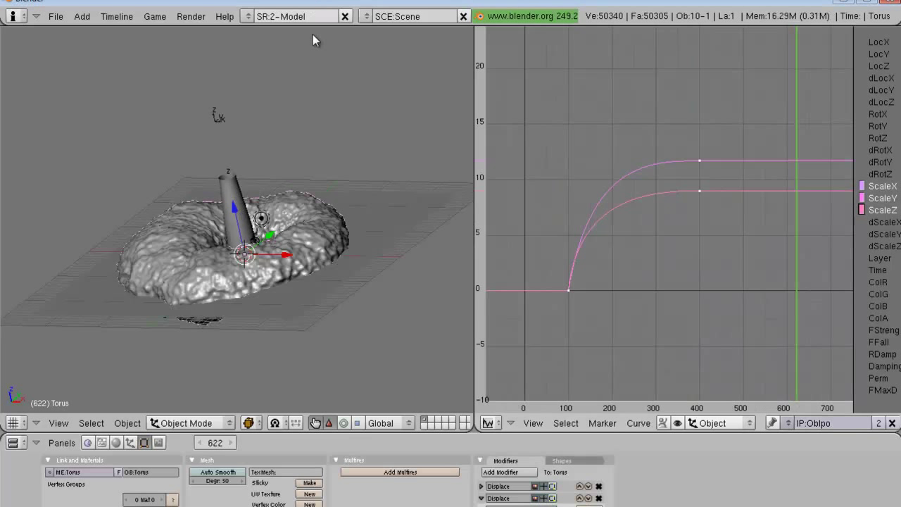
Step: Add another Empty and name it 3.1
key("space")
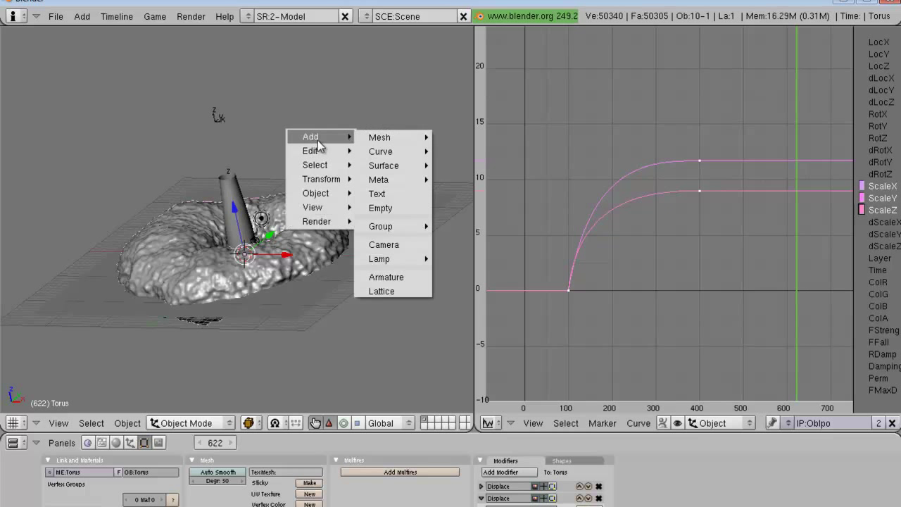
left_click(402, 209)
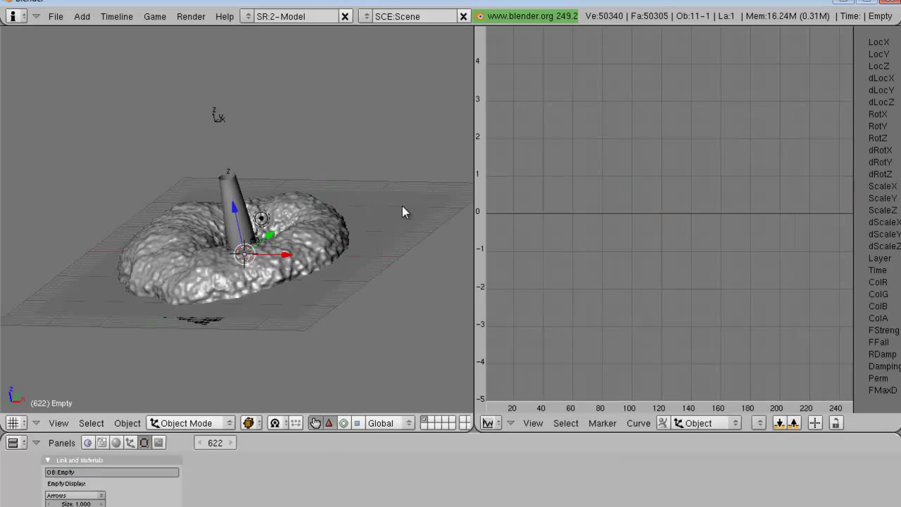
left_click(126, 473)
type("3.1")
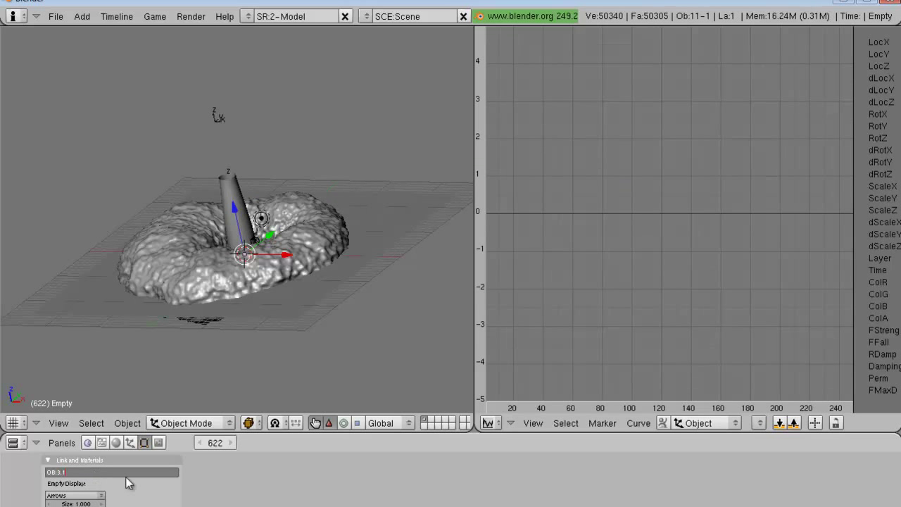
key("Return")
Step: Assign ObIpo.003 and make it a single-user copy, ObIpo.005
left_click(763, 422)
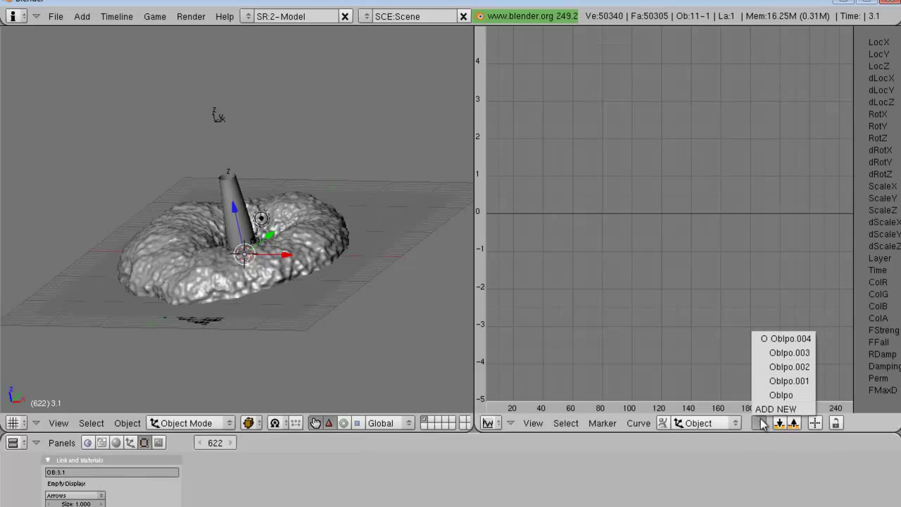
left_click(802, 352)
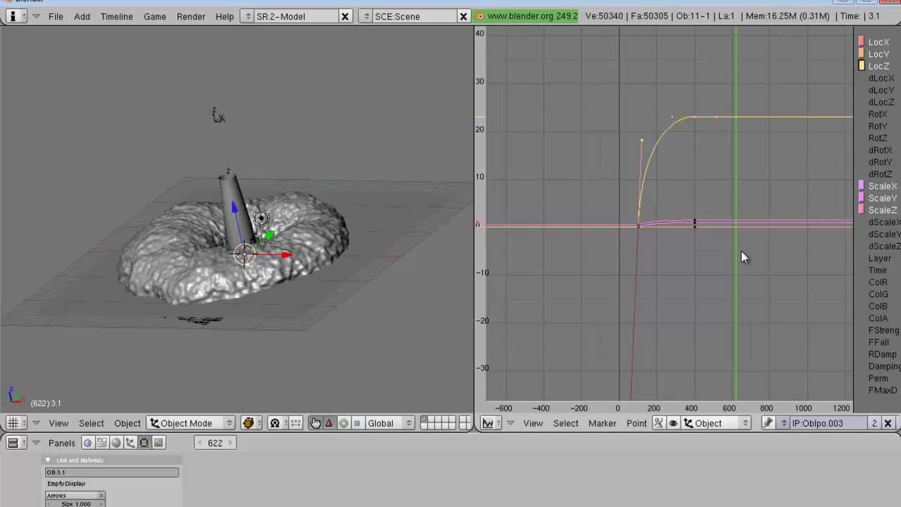
left_click(874, 424)
left_click(875, 425)
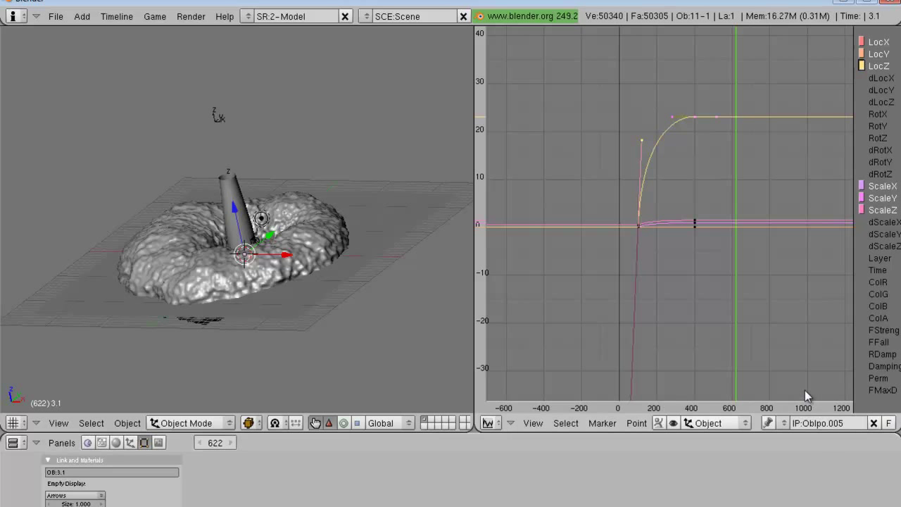
Step: Lower the final LocZ keyframe in ObIpo.005 to about 9
right_click(691, 119)
key("g")
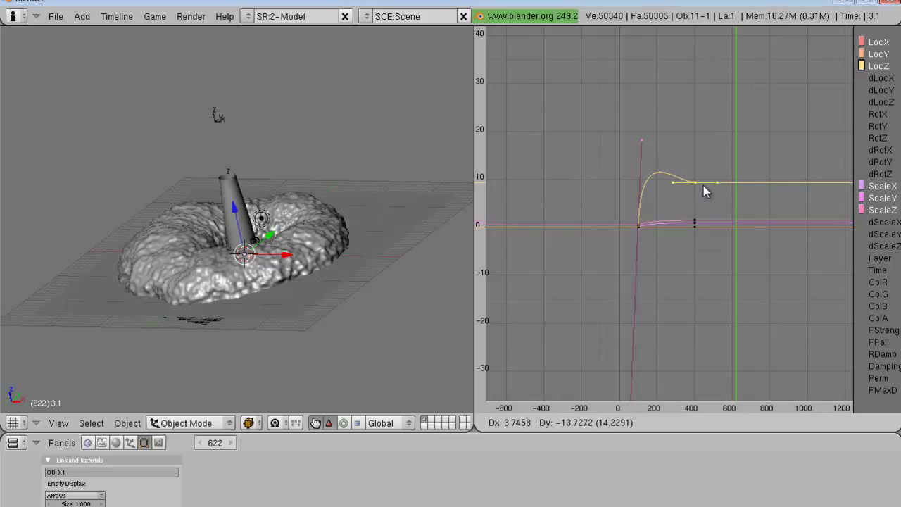
left_click(704, 185)
Step: Reshape the steep curve's top handle so LocZ levels off near 10
right_click(642, 142)
key("g")
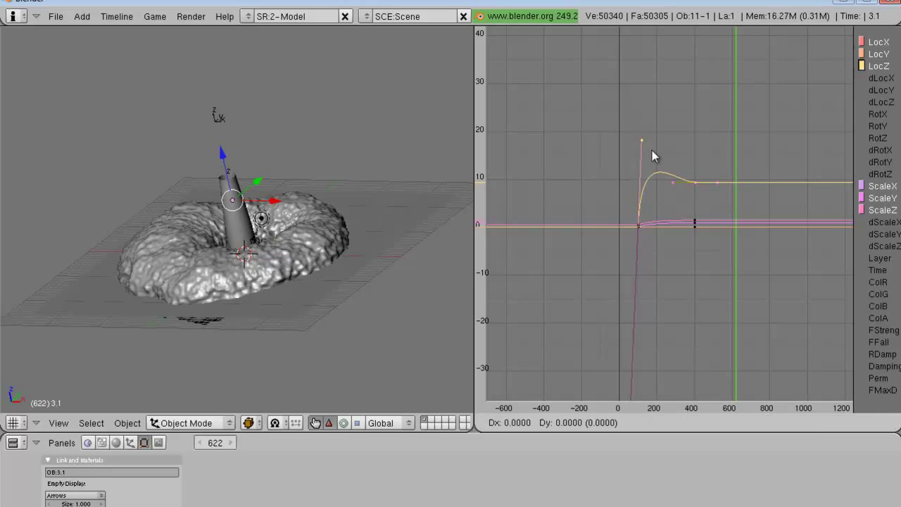
left_click(654, 201)
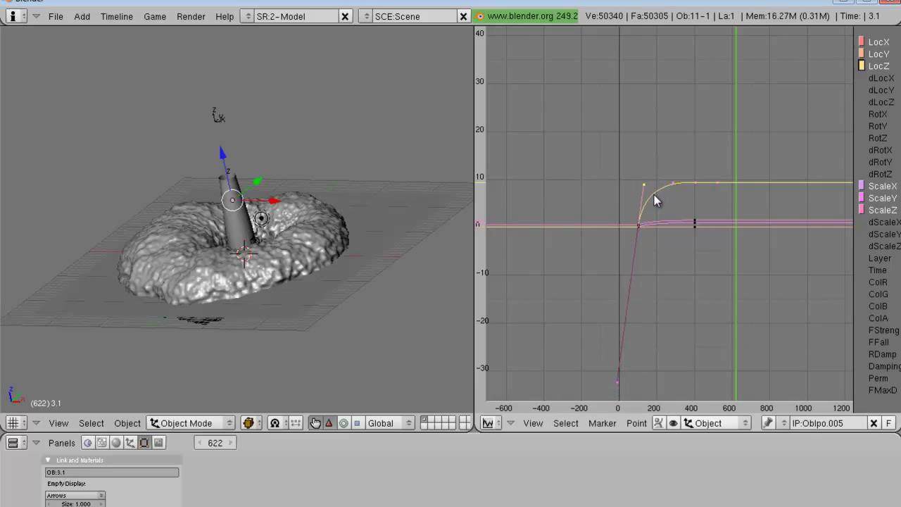
left_click(215, 442)
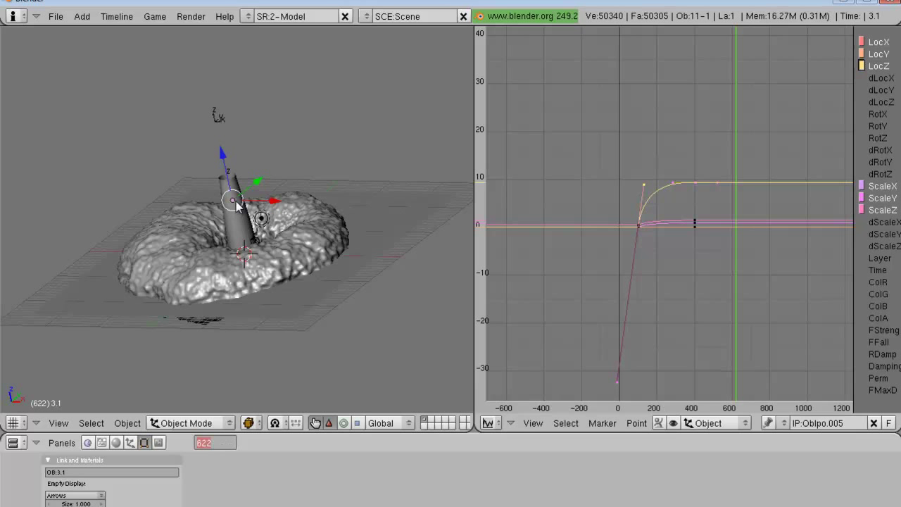
key("Escape")
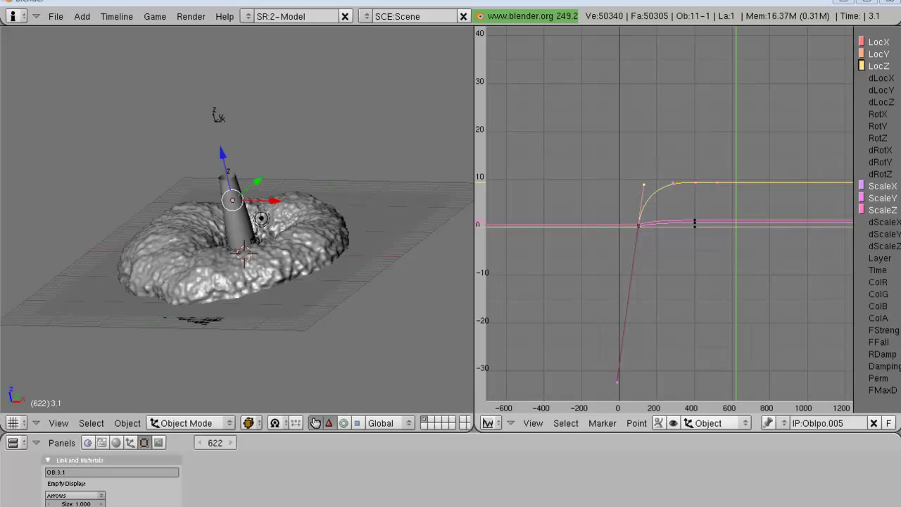
Step: Select the tube stalk and give it a Displace modifier with its displacement texture
right_click(223, 191)
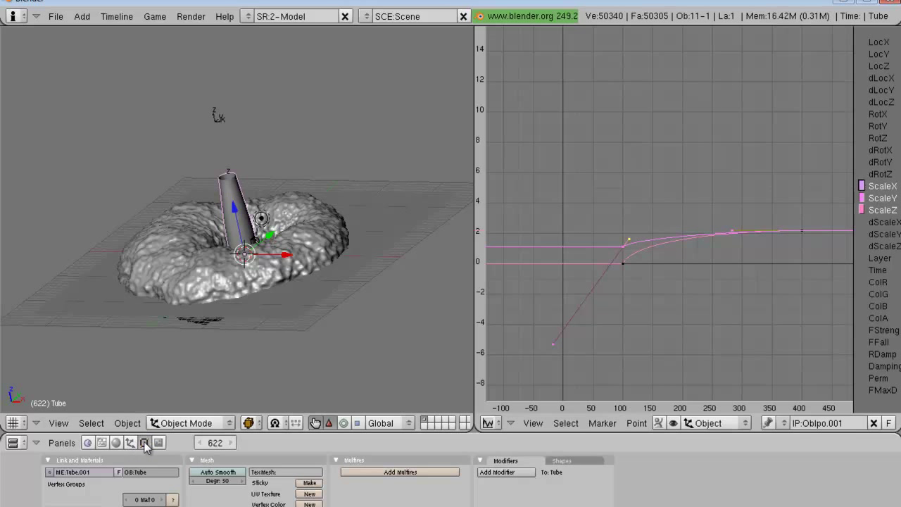
left_click(493, 472)
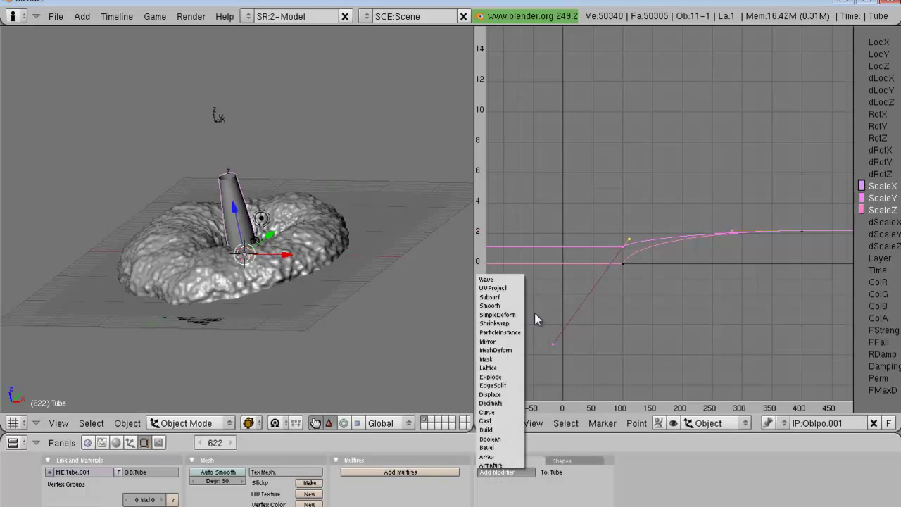
left_click(503, 392)
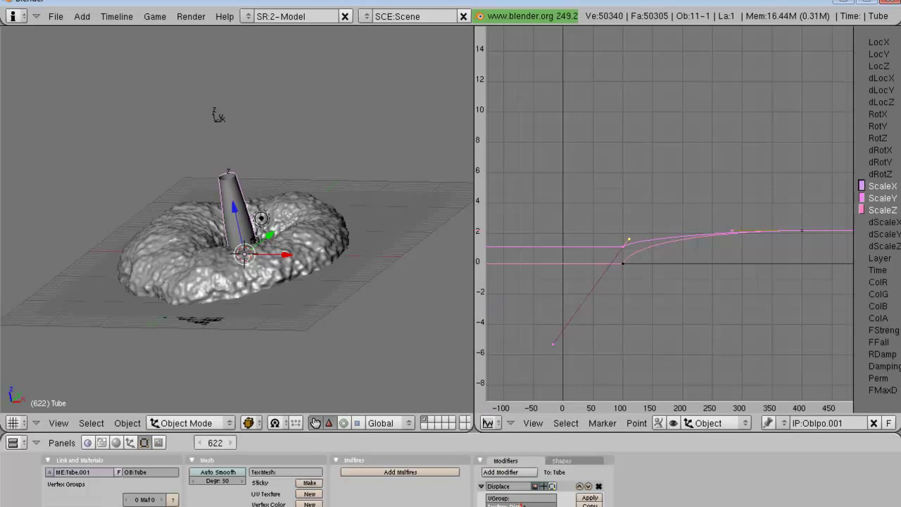
key("Return")
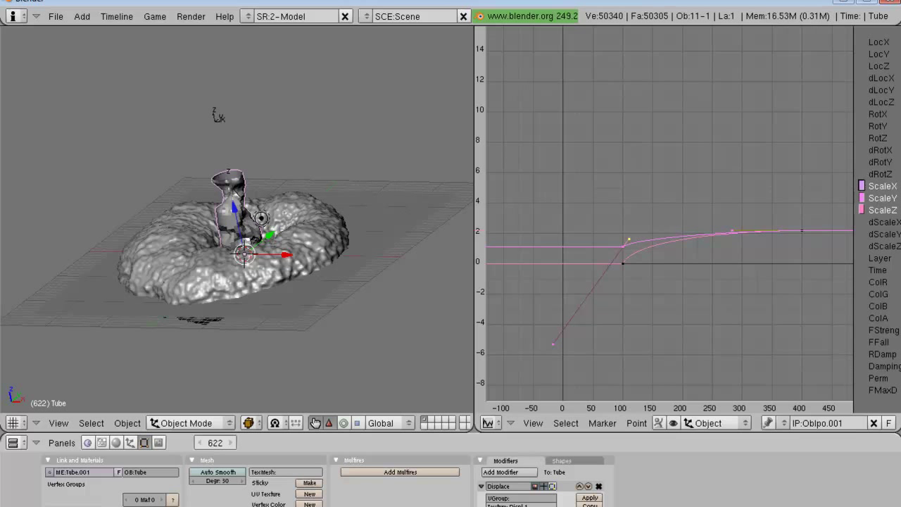
Step: Set the tube's Displace strength to 0.8317 and orbit around the torus and tube
scroll(554, 501, "down", 2)
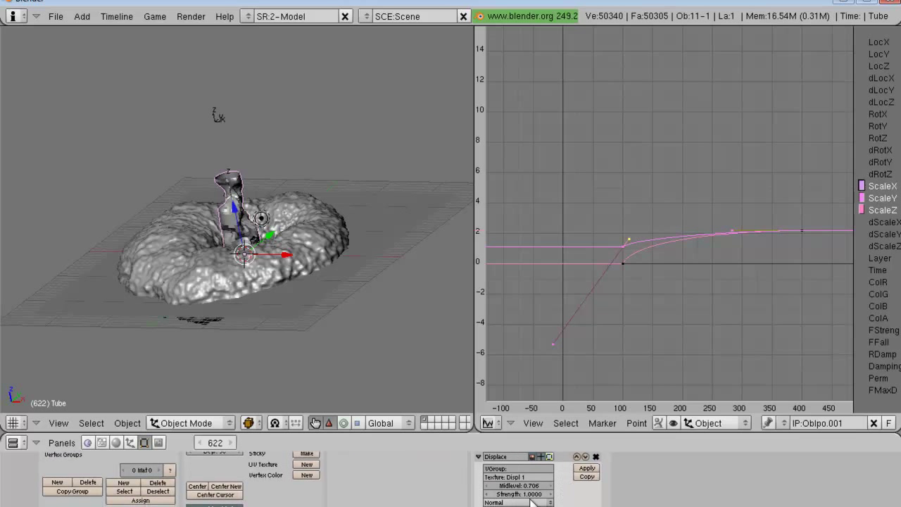
left_click(549, 494)
key("BackSpace")
type("0.8317")
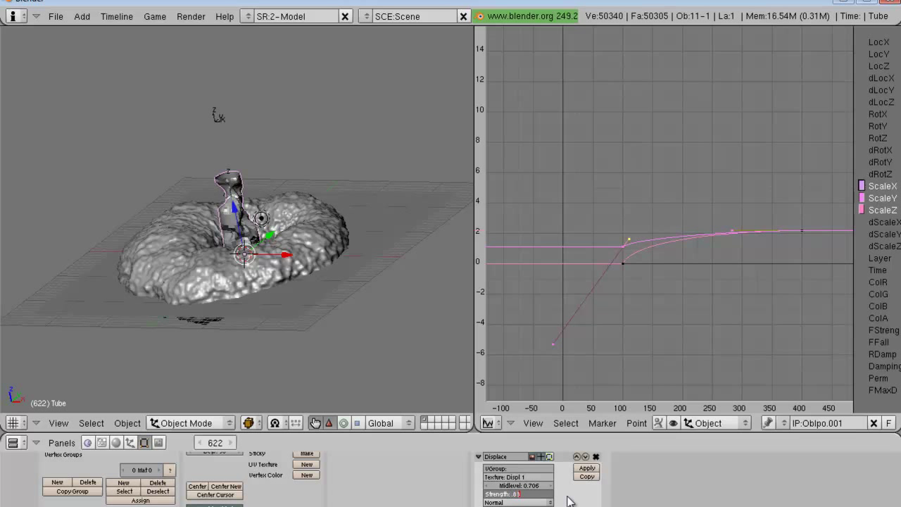
key("Return")
left_click(535, 502)
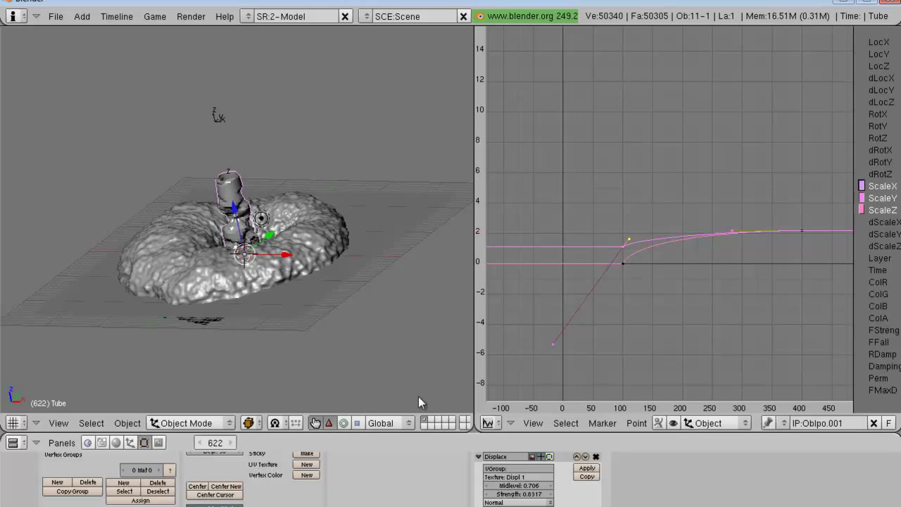
middle_click_drag(322, 289, 265, 272)
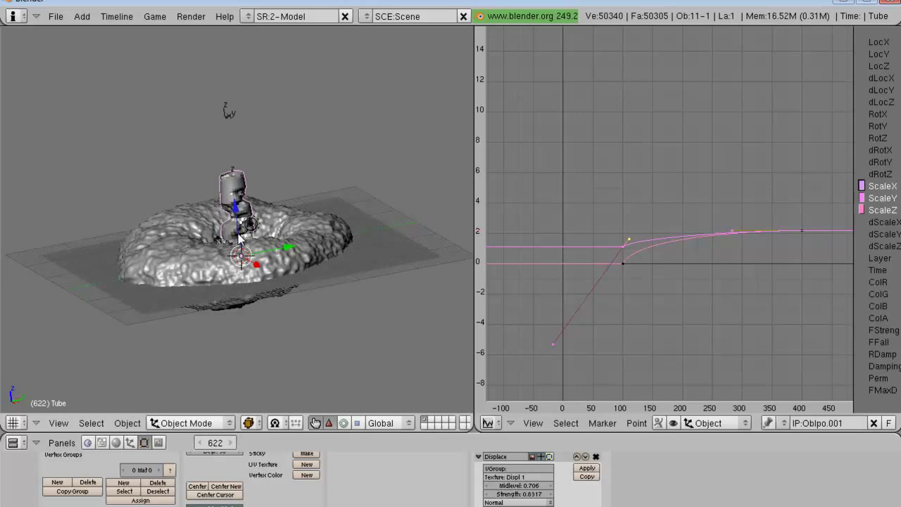
middle_click_drag(320, 291, 378, 334)
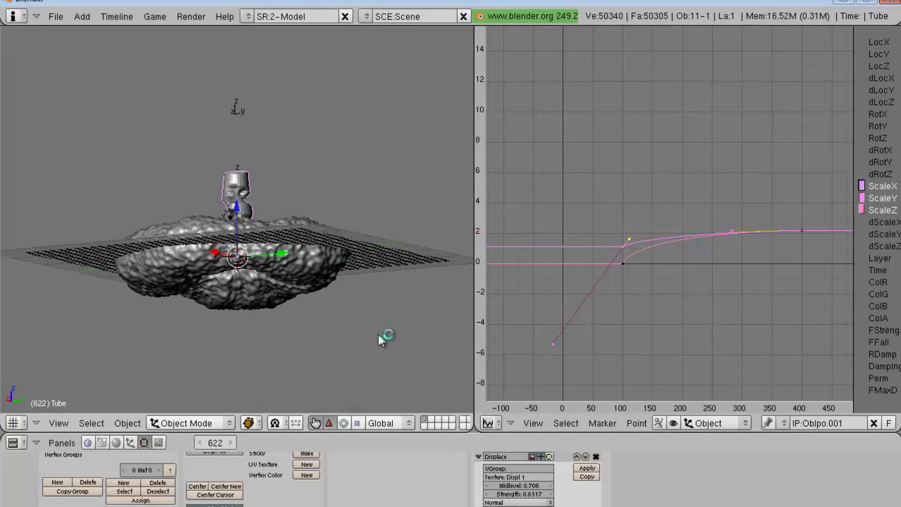
Step: Collapse the first Displace panel and add a Subsurf modifier to the tube
left_click(478, 456)
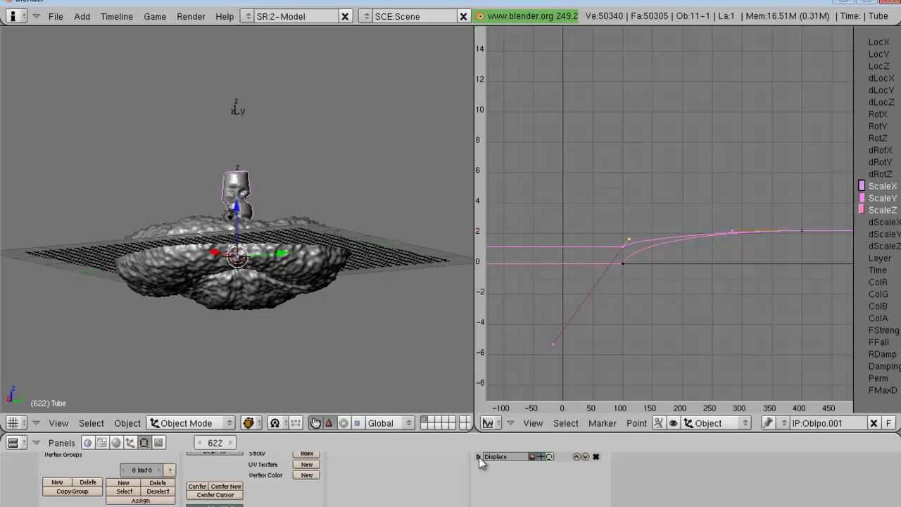
scroll(466, 471, "up", 2)
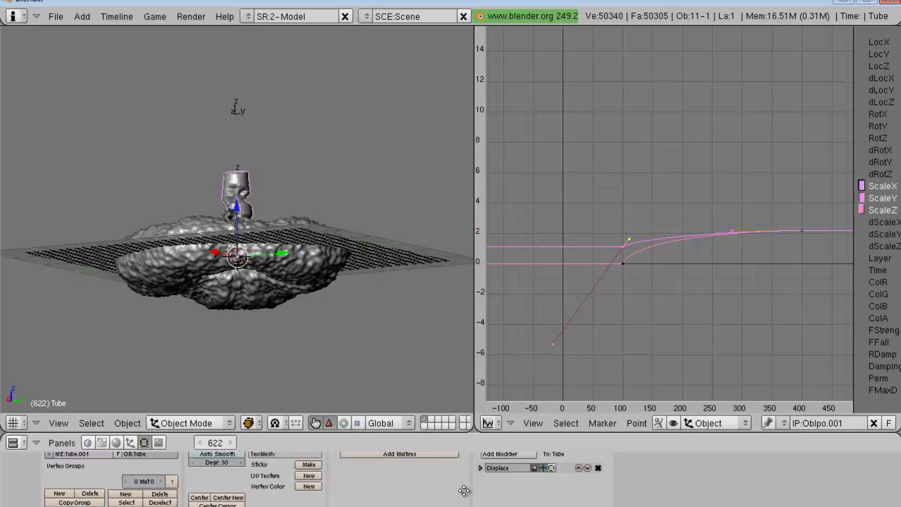
scroll(465, 500, "down", 1)
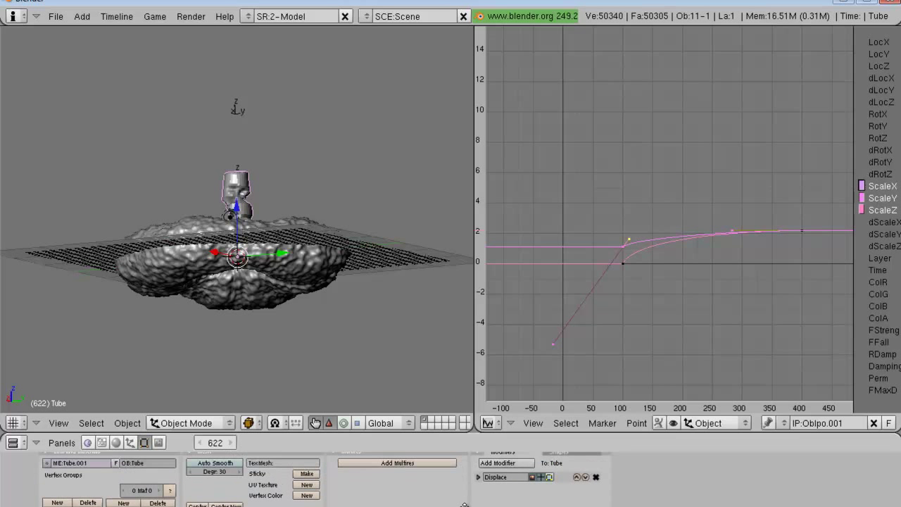
left_click(505, 456)
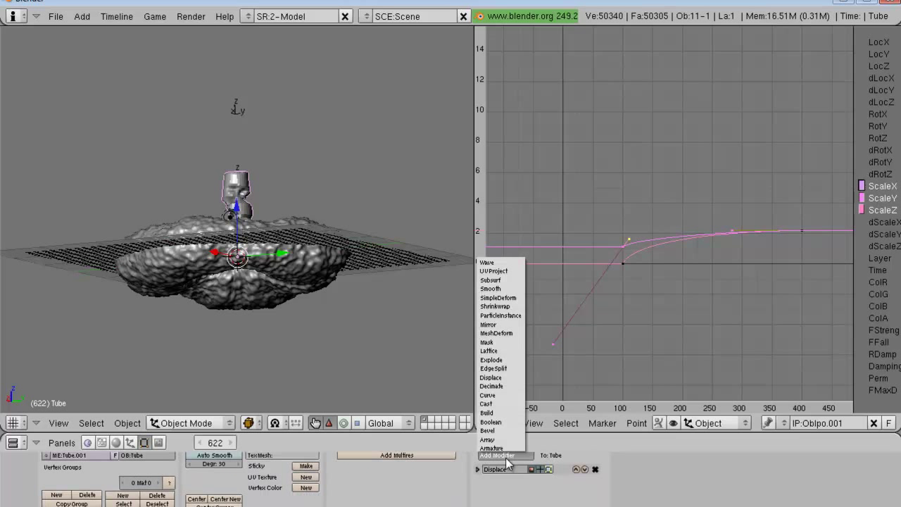
left_click(505, 280)
left_click(478, 481)
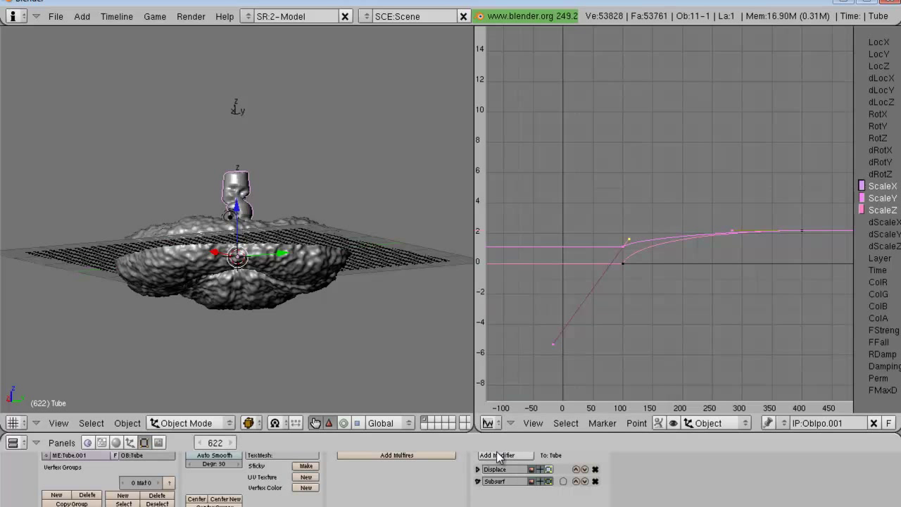
left_click(497, 454)
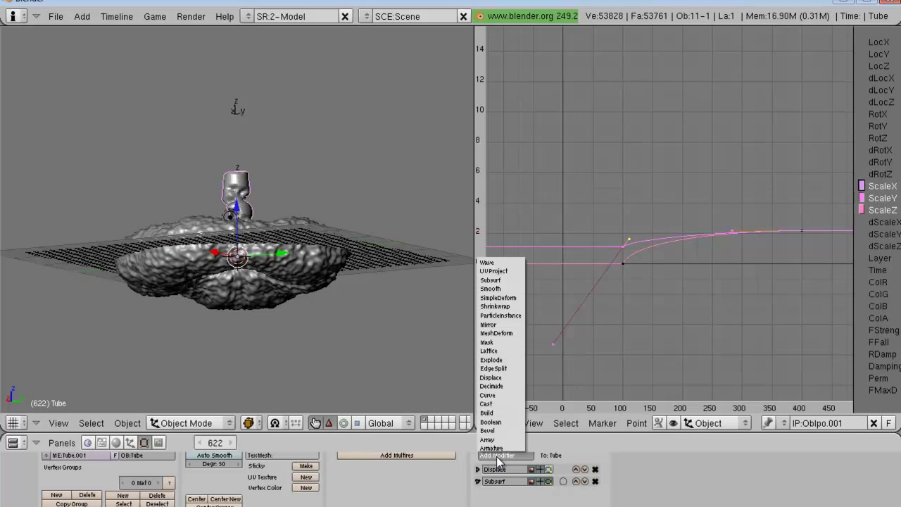
left_click(478, 481)
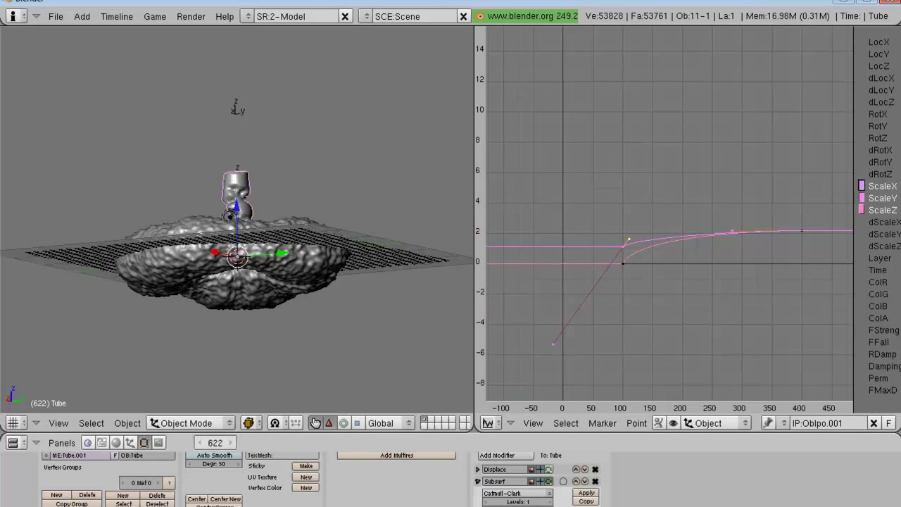
left_click(478, 481)
Step: Add a second Displace modifier to the tube with strength -0.3
left_click(497, 455)
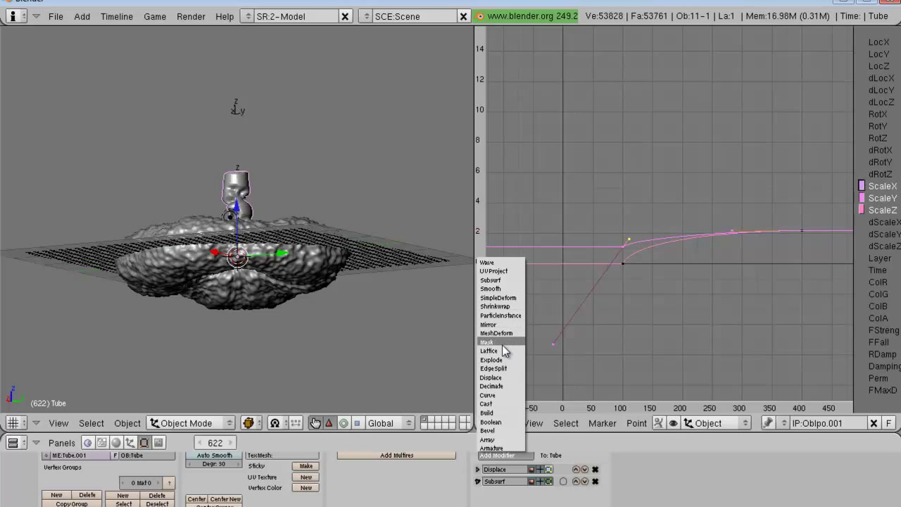
left_click(497, 378)
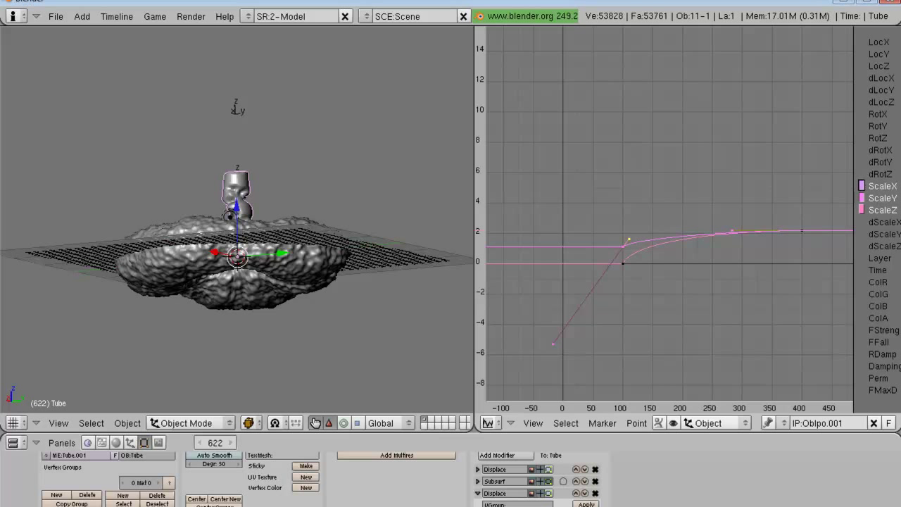
scroll(447, 473, "down", 2)
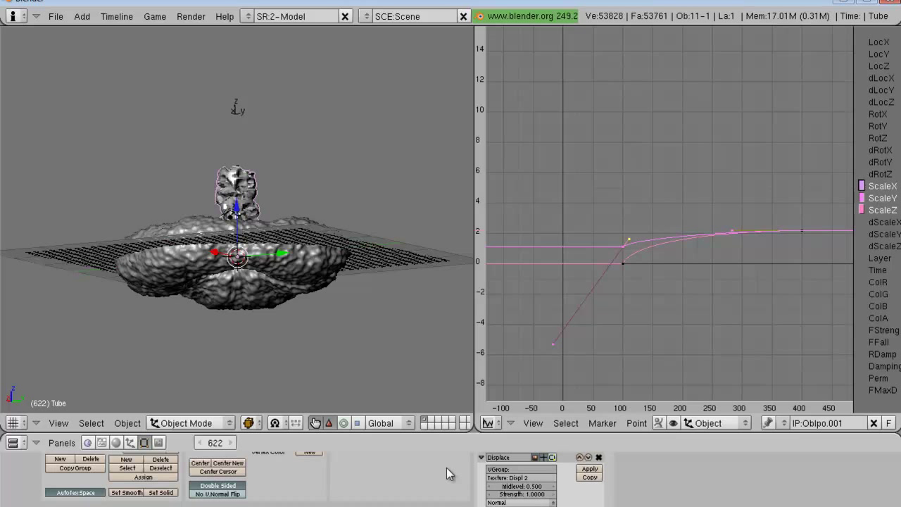
left_click(528, 495)
type("-")
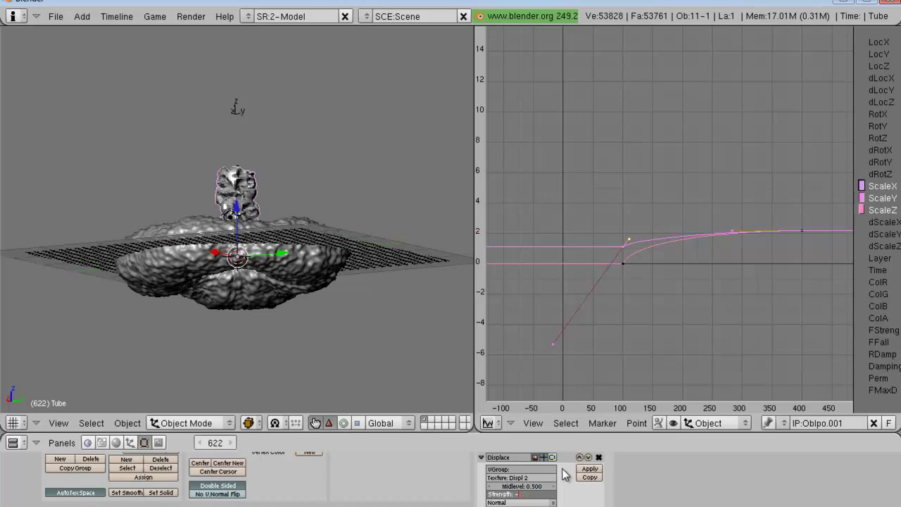
type("0.3")
key("Return")
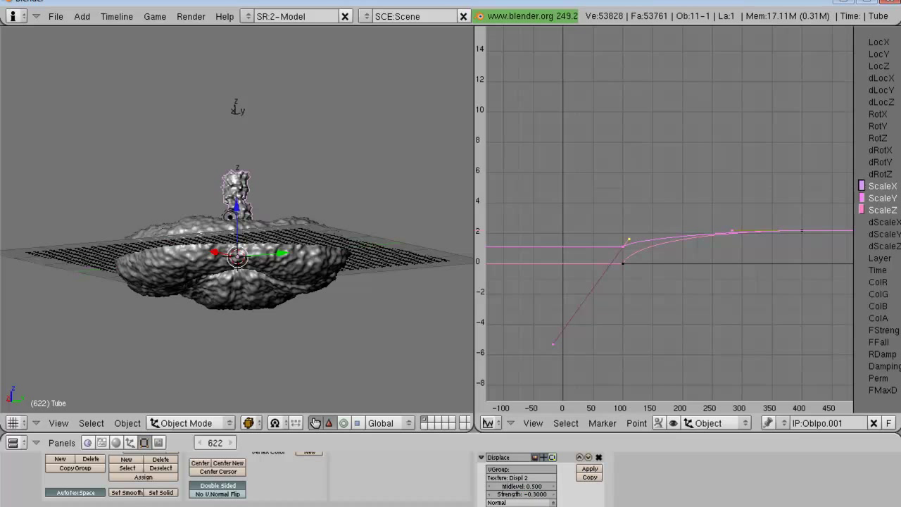
left_click(521, 501)
Step: Add a third Displace modifier to the tube using texture Displ 3
left_click(481, 458)
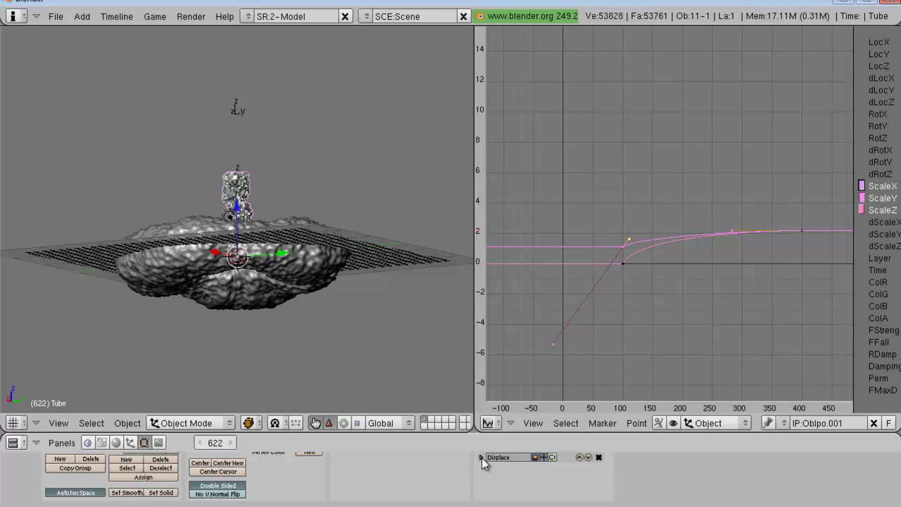
scroll(476, 481, "up", 3)
left_click(500, 472)
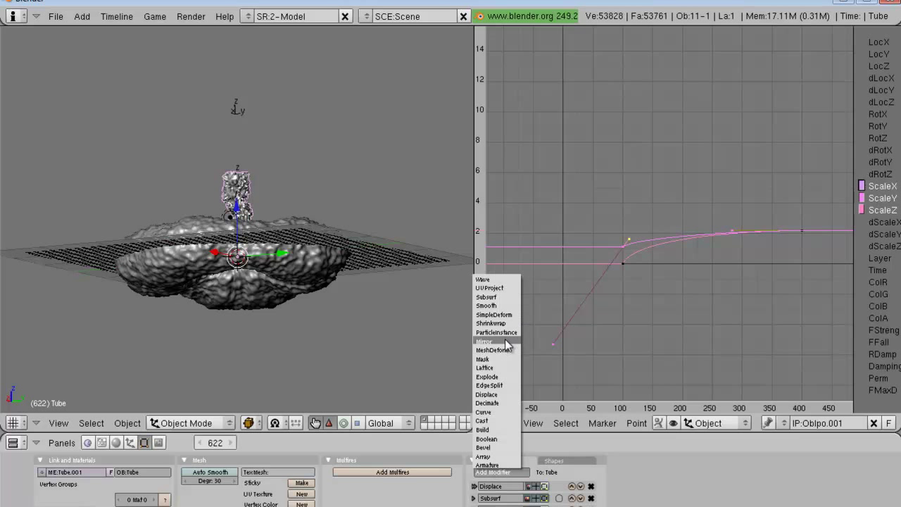
left_click(502, 394)
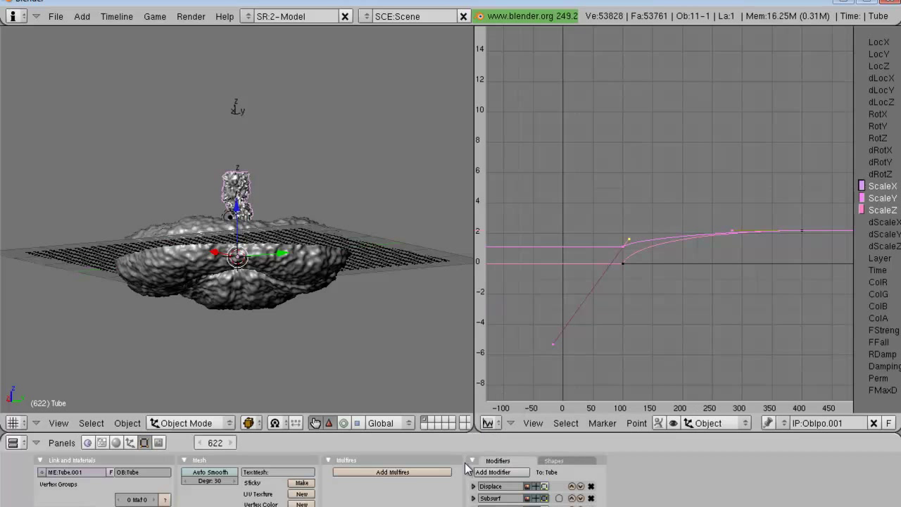
middle_click_drag(457, 487, 452, 447)
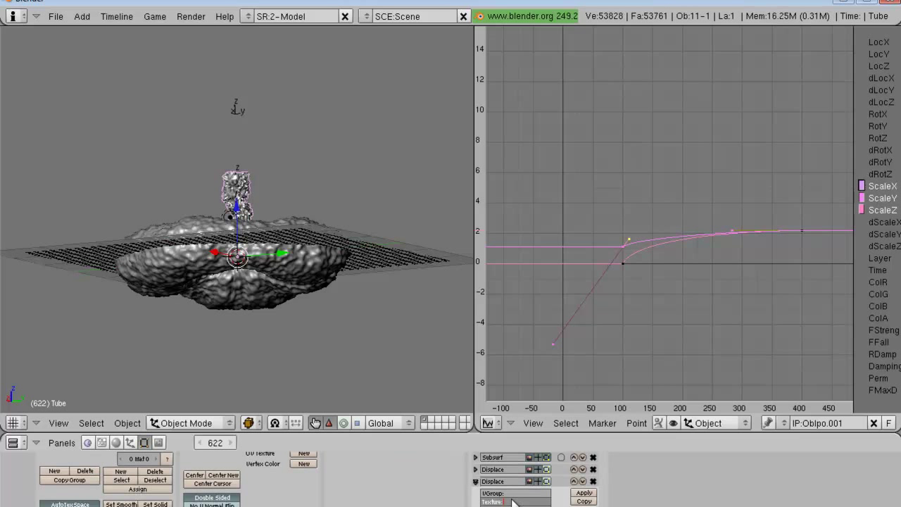
type("spl 3")
key("Return")
Step: Map the Displ 3 displacement with Object coordinates and orbit around the bumpy torus
scroll(521, 496, "down", 2)
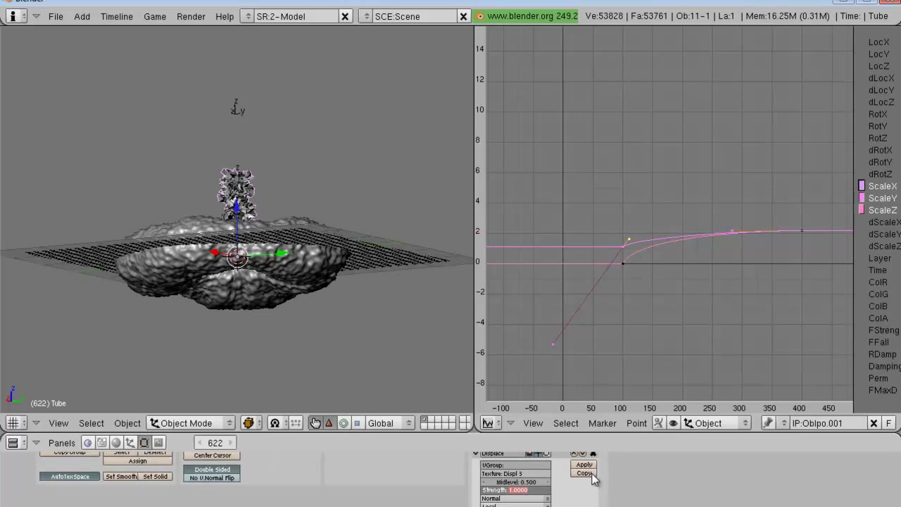
left_click(514, 505)
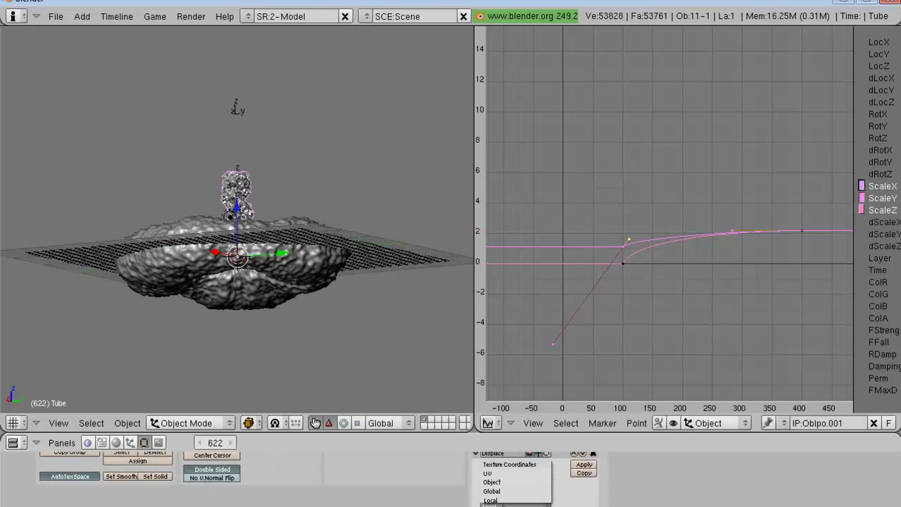
left_click(514, 481)
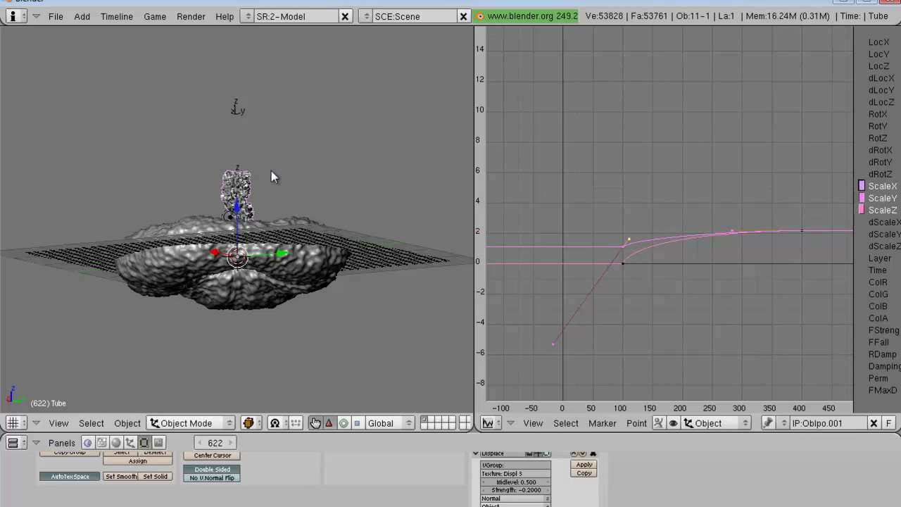
middle_click_drag(284, 173, 167, 229)
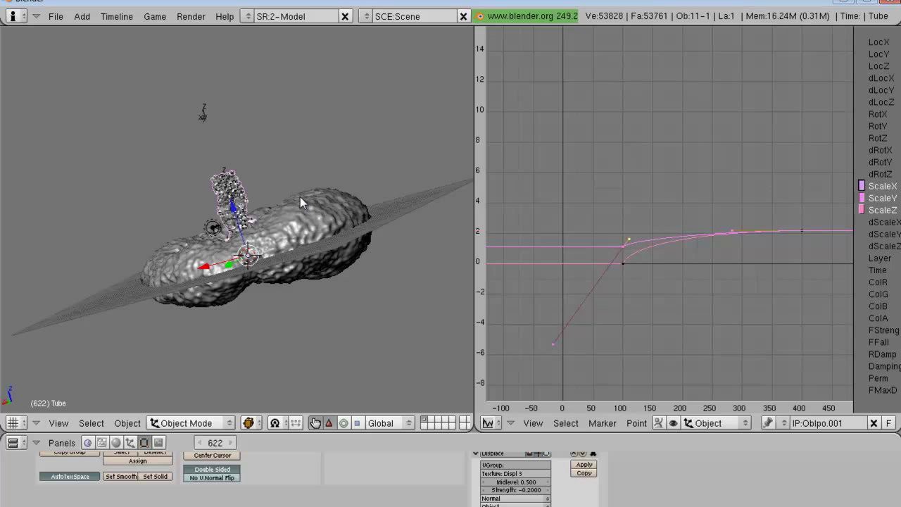
left_click(492, 424)
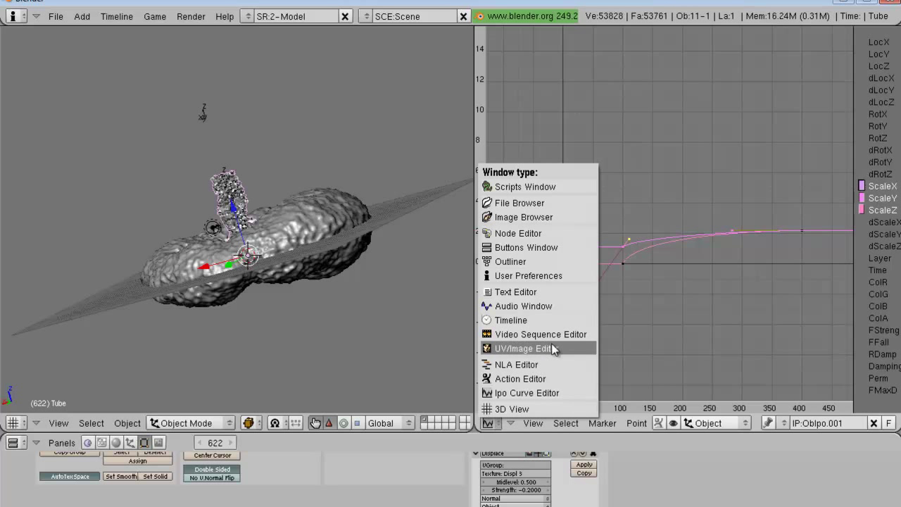
Step: Show the Outliner and scale Empty 1.1 up about four times
left_click(549, 261)
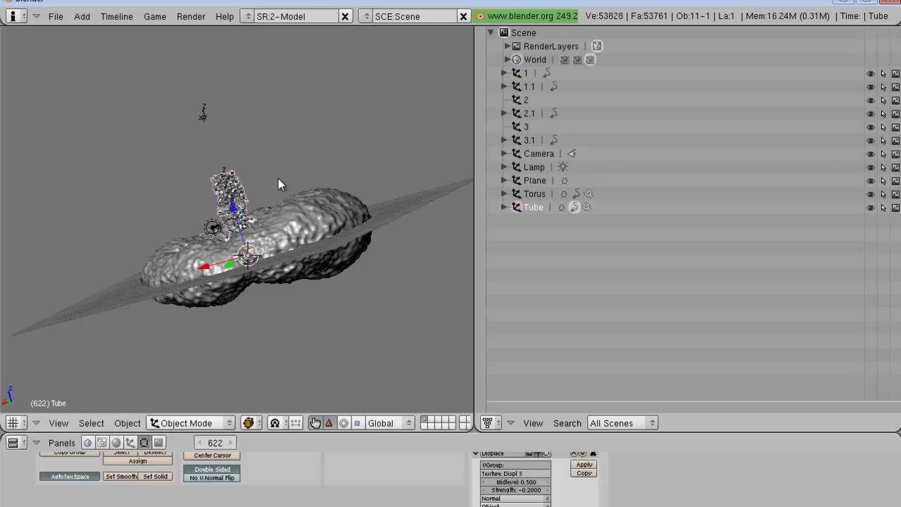
scroll(278, 178, "up", 3)
scroll(290, 147, "up", 2)
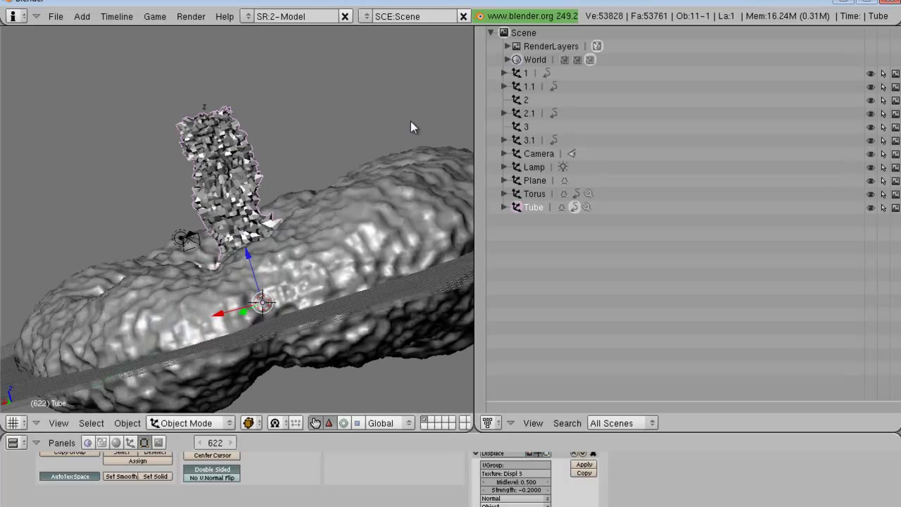
left_click(524, 85)
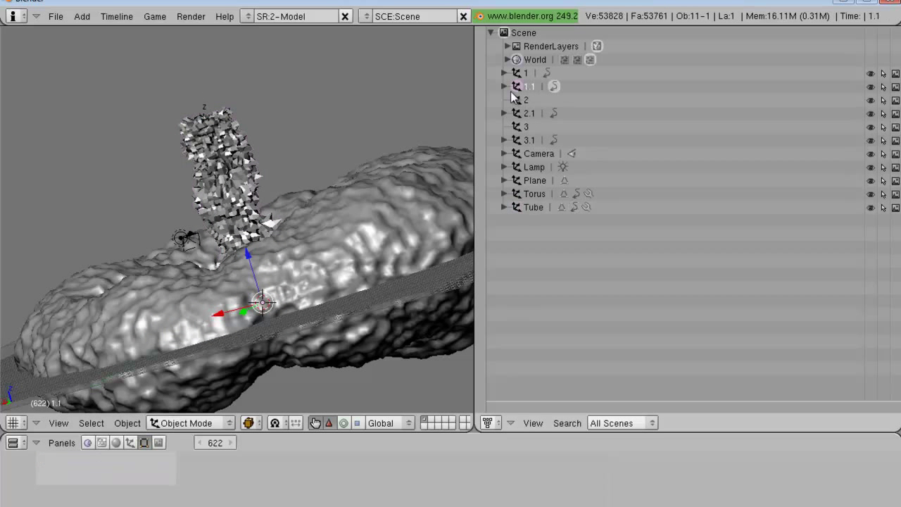
key("s")
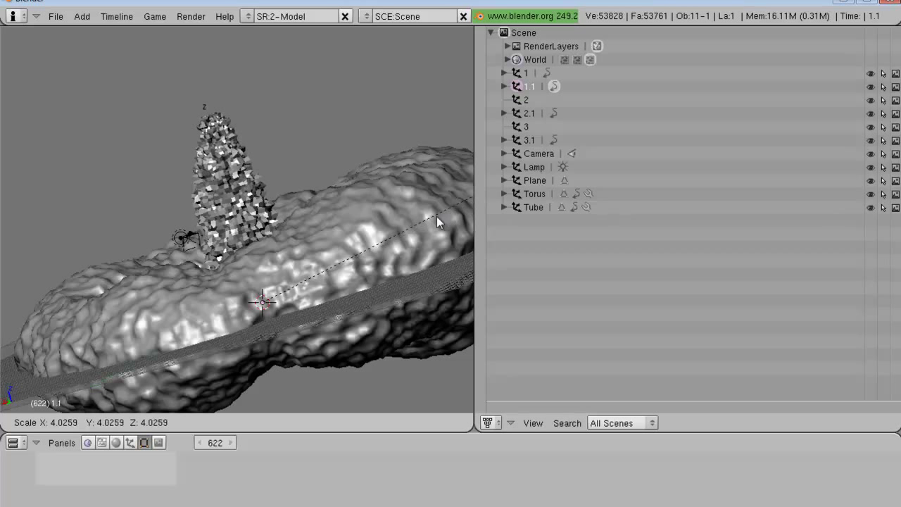
left_click(237, 402)
Step: Select the Tube stalk and expand its Displace modifier settings
middle_click_drag(254, 458, 257, 486)
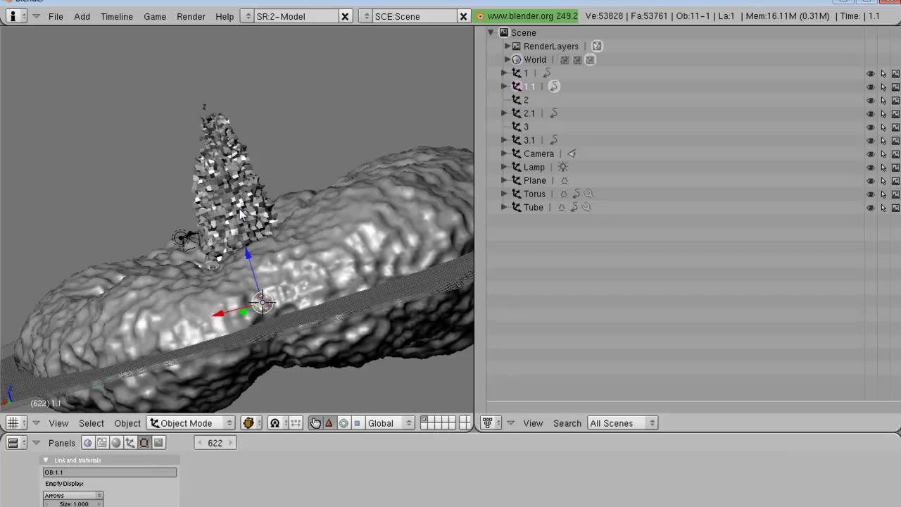
right_click(225, 138)
left_click(478, 485)
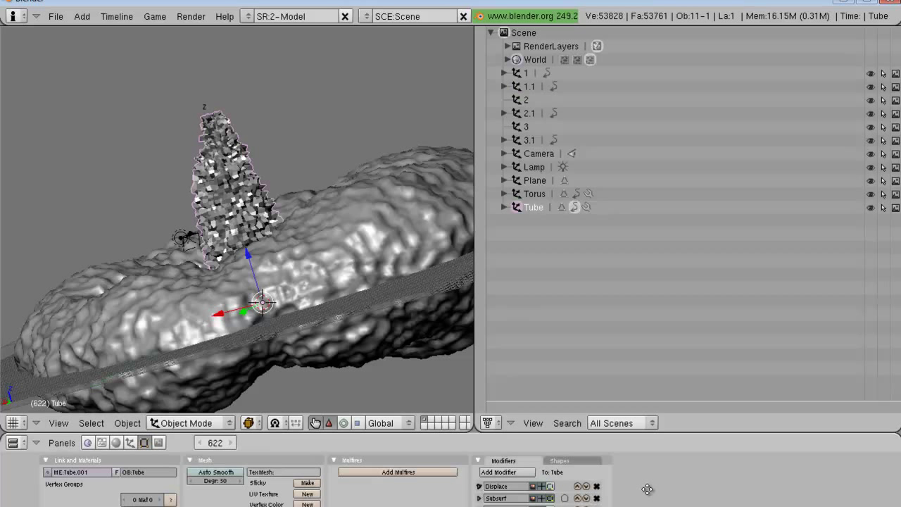
Step: Switch off the stalk's displacements and toggle Subsurf to turn the cone into a bottle
middle_click_drag(648, 489, 648, 473)
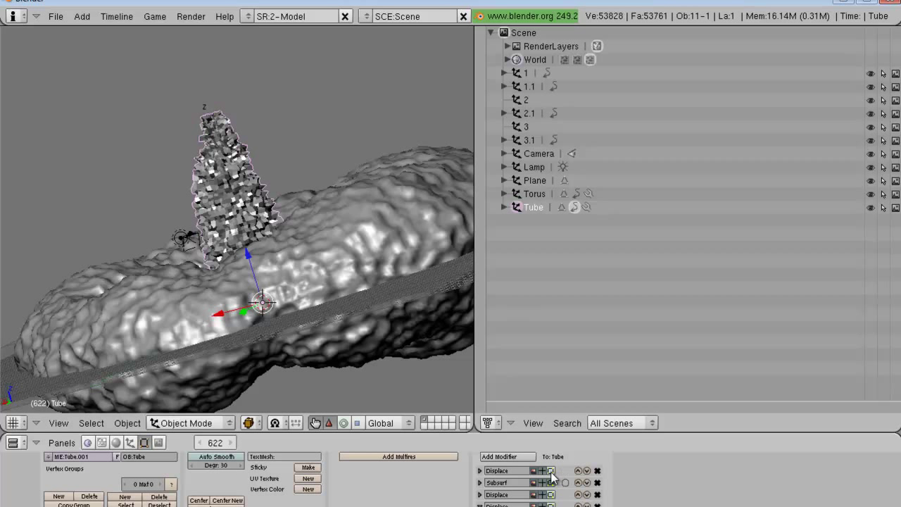
left_click(544, 471)
left_click(544, 494)
left_click(544, 504)
middle_click_drag(544, 504, 546, 459)
scroll(546, 460, "up", 3)
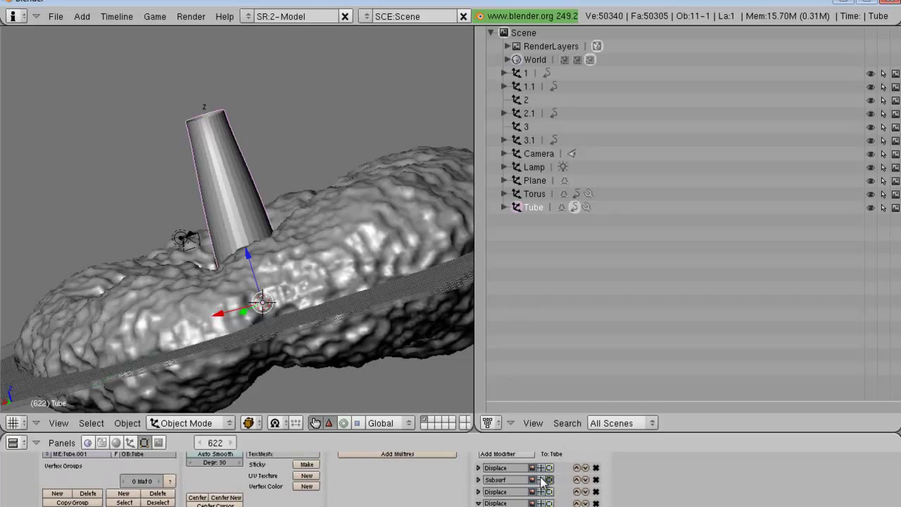
left_click(544, 479)
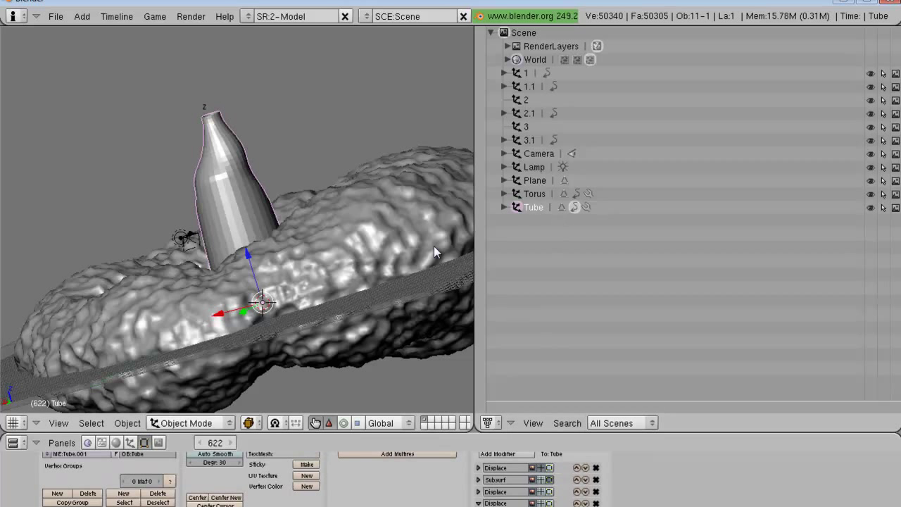
Step: Rescale Empty 1.1 to change the stalk's bump pattern
left_click(531, 86)
key("s")
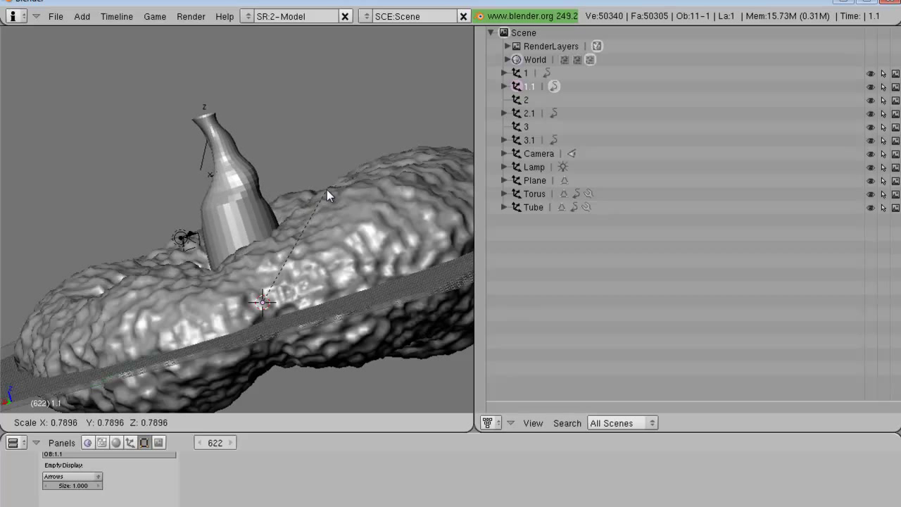
left_click(383, 161)
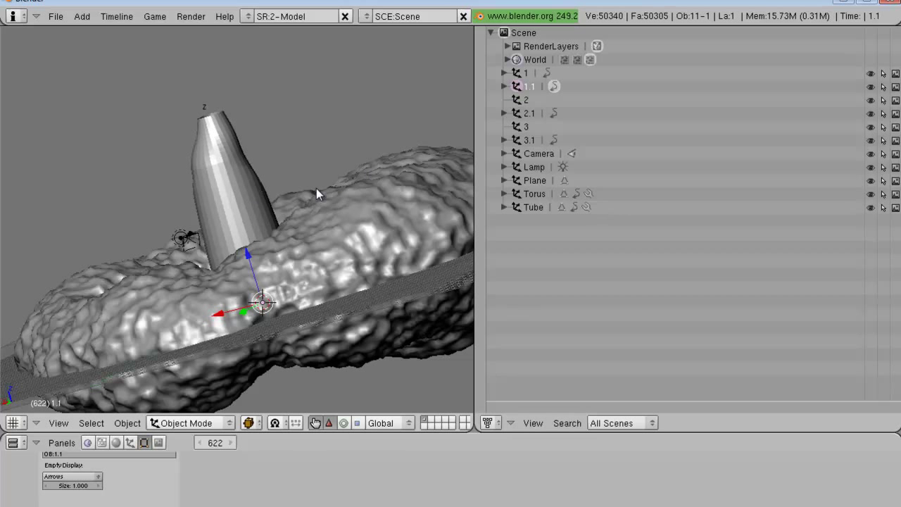
scroll(316, 188, "down", 6)
scroll(316, 188, "up", 6)
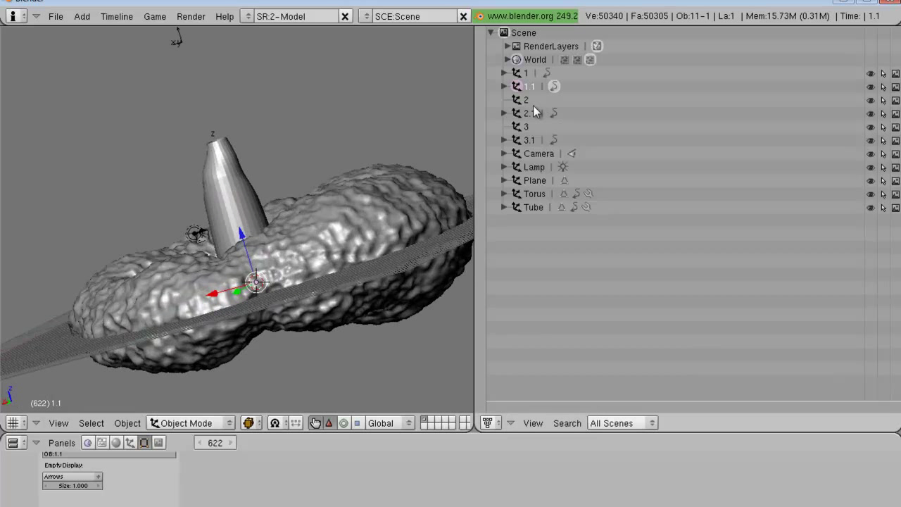
Step: Show the stalk's raw displaced mesh and shrink Empty 2.1
left_click(529, 112)
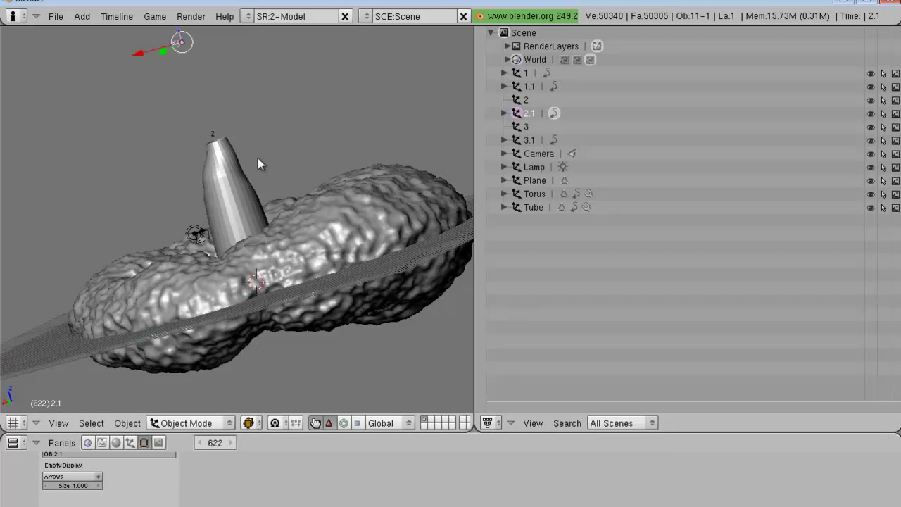
right_click(240, 189)
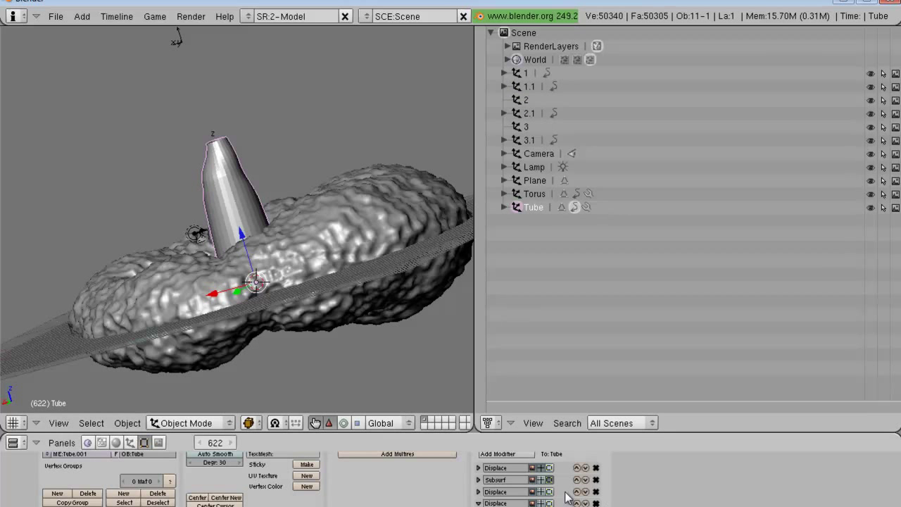
left_click(544, 480)
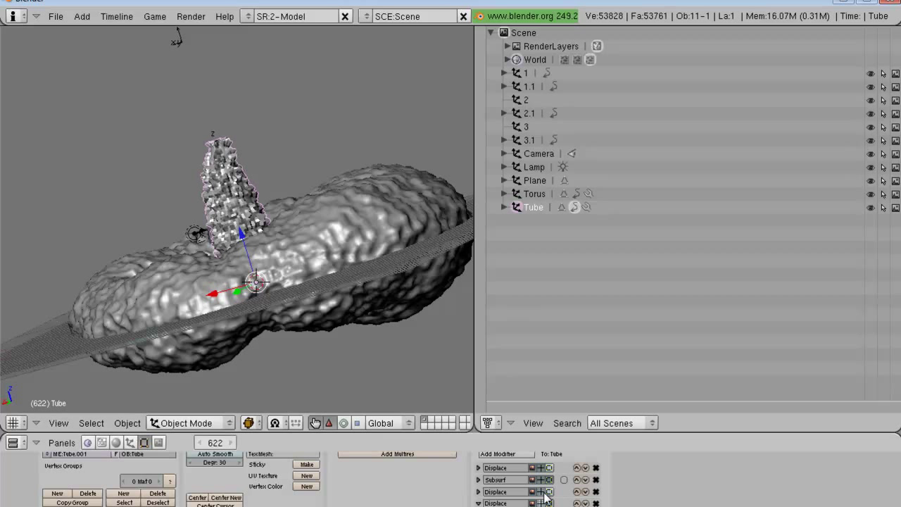
left_click(527, 113)
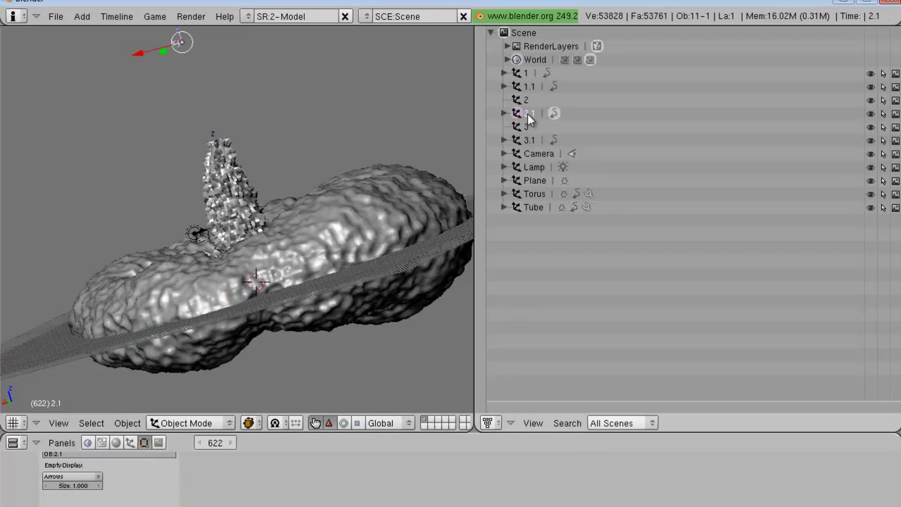
key("s")
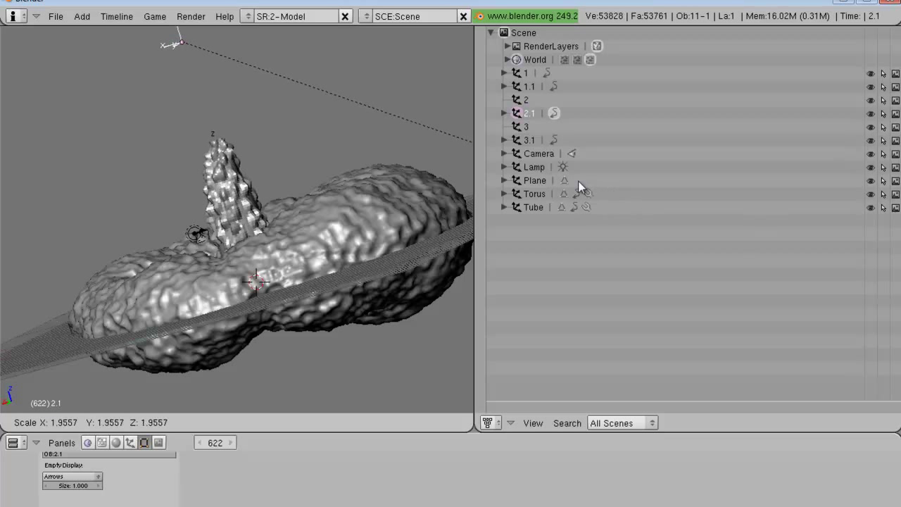
left_click(468, 164)
middle_click_drag(313, 234, 232, 152)
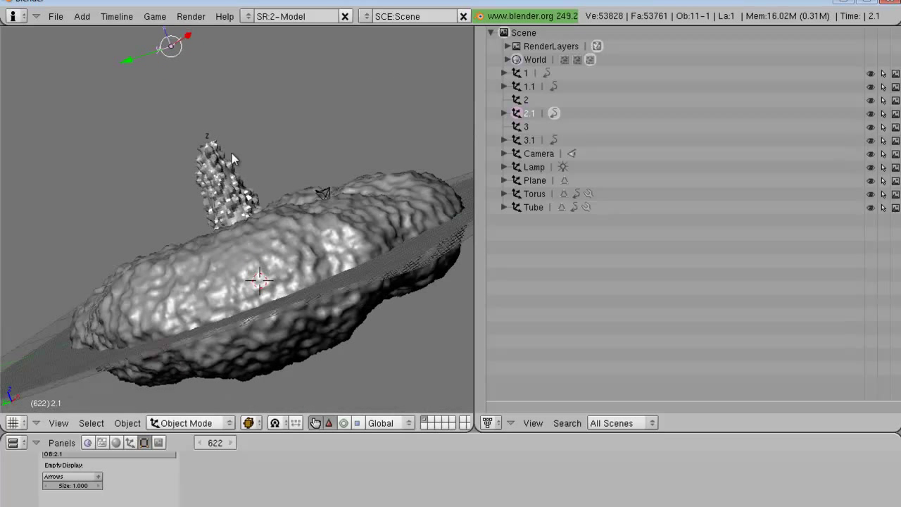
right_click(231, 152)
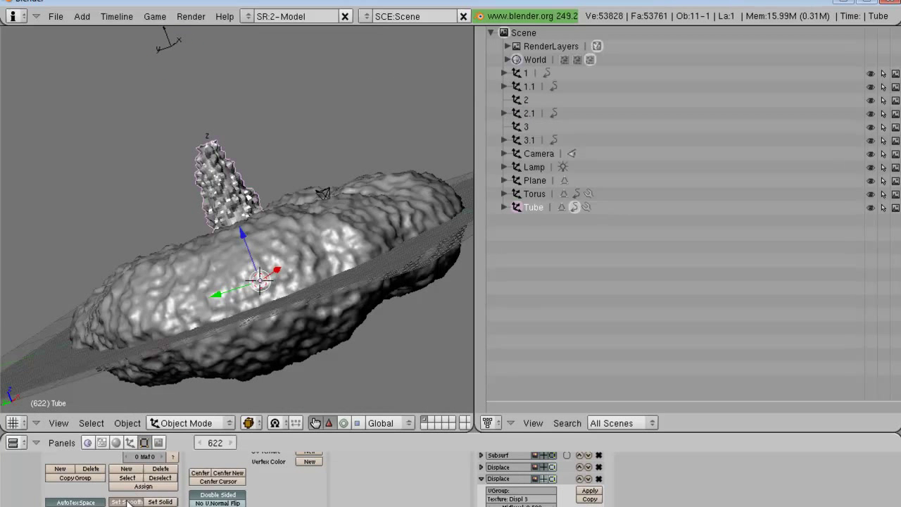
Step: Apply smooth shading to the bumpy stalk
left_click(126, 502)
scroll(331, 482, "up", 1)
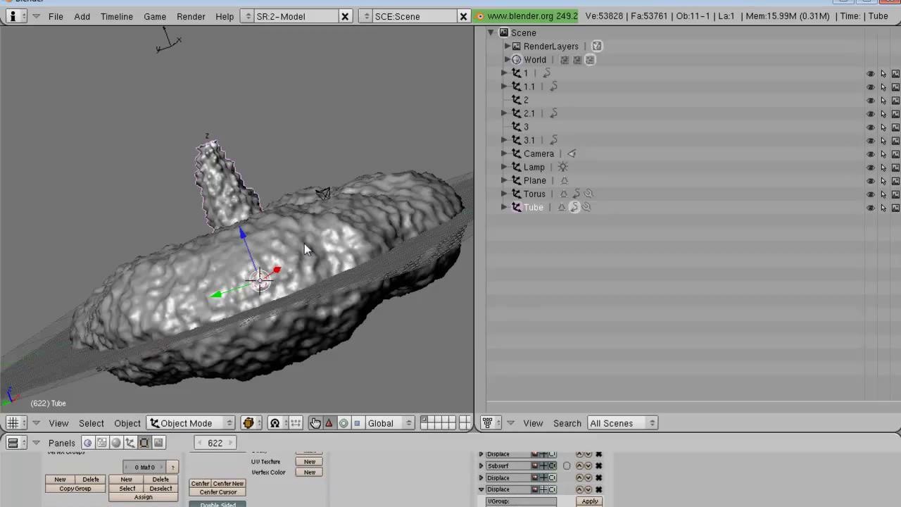
middle_click_drag(135, 205, 484, 442)
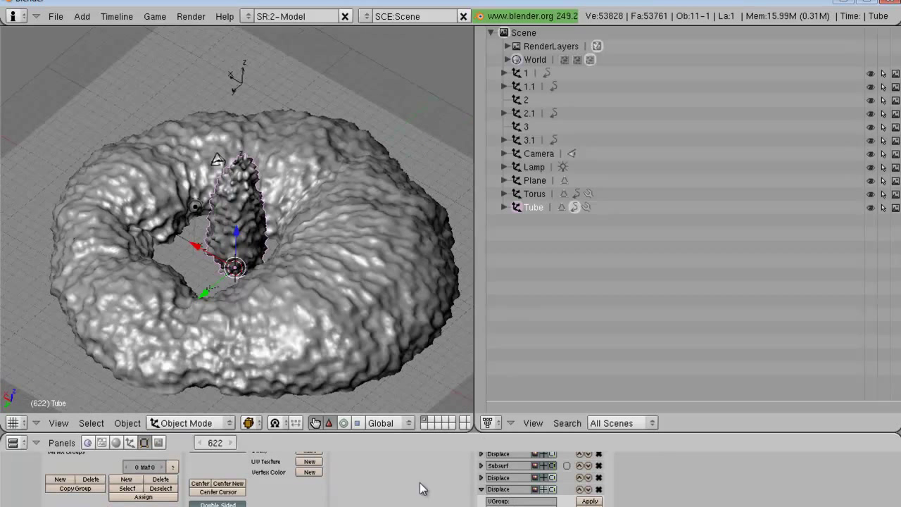
scroll(427, 491, "up", 2)
middle_click_drag(356, 254, 301, 177)
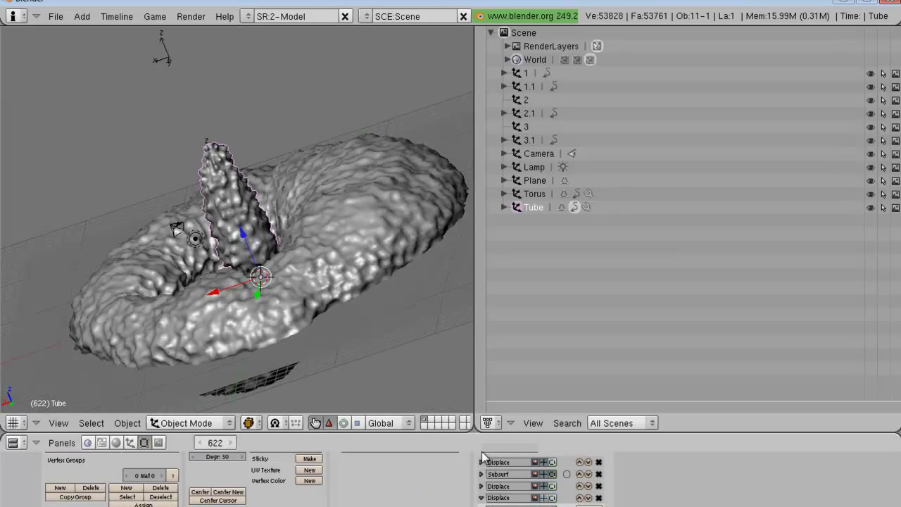
Step: Rescale empties 2.1 and 3.1 and toggle a stalk displacement to retune its bumps
right_click(172, 64)
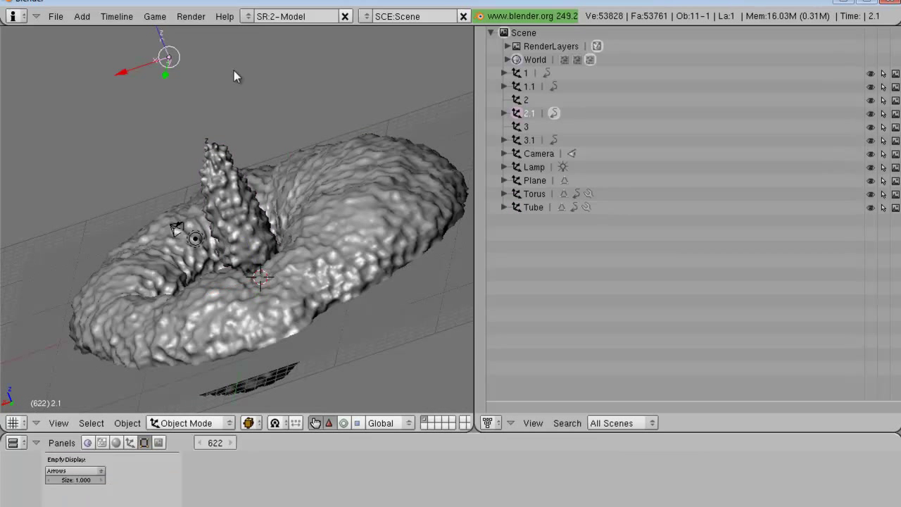
key("s")
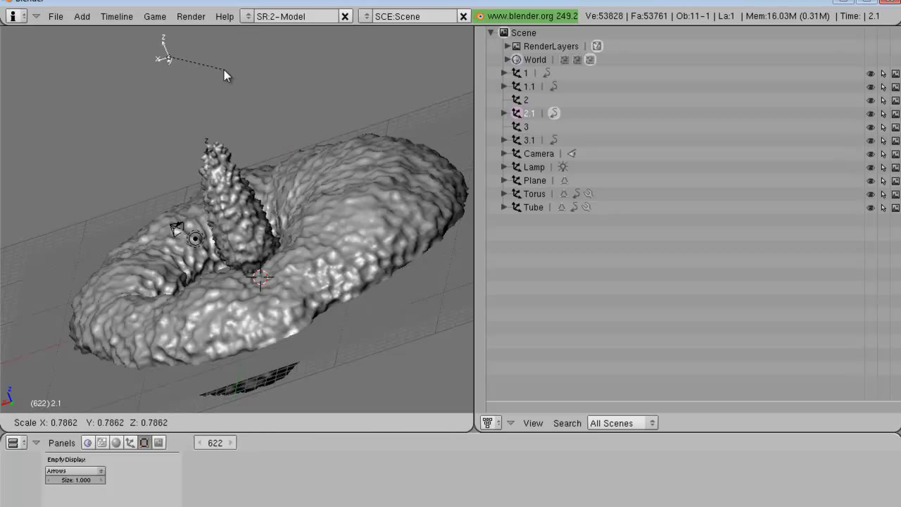
left_click(226, 71)
middle_click_drag(227, 71, 227, 163)
right_click(242, 171)
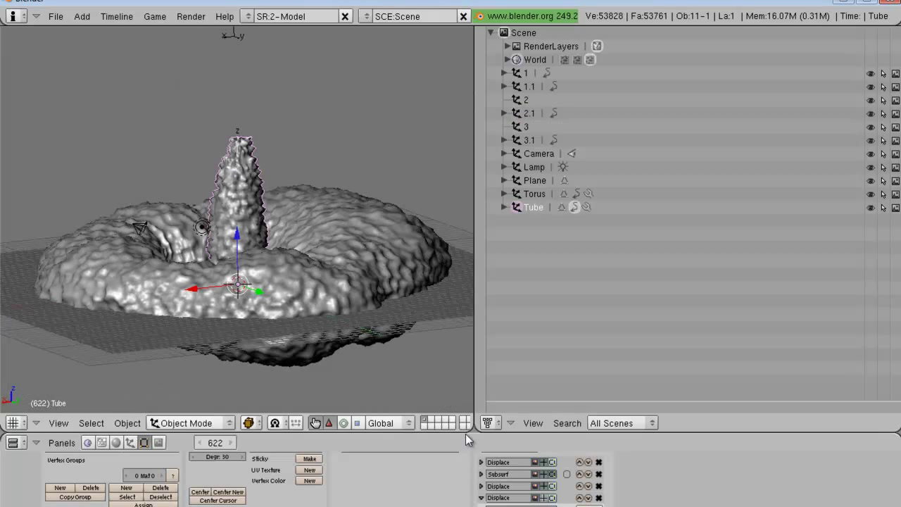
scroll(532, 484, "down", 1)
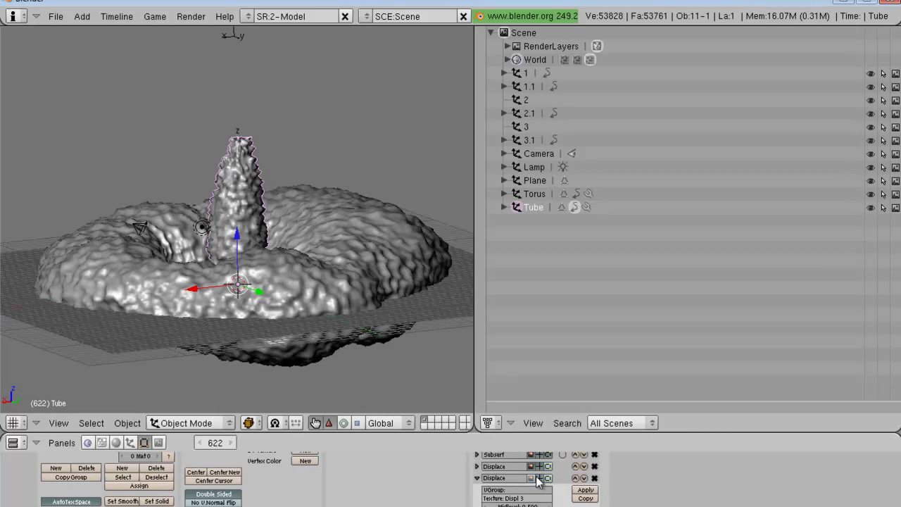
left_click(537, 478)
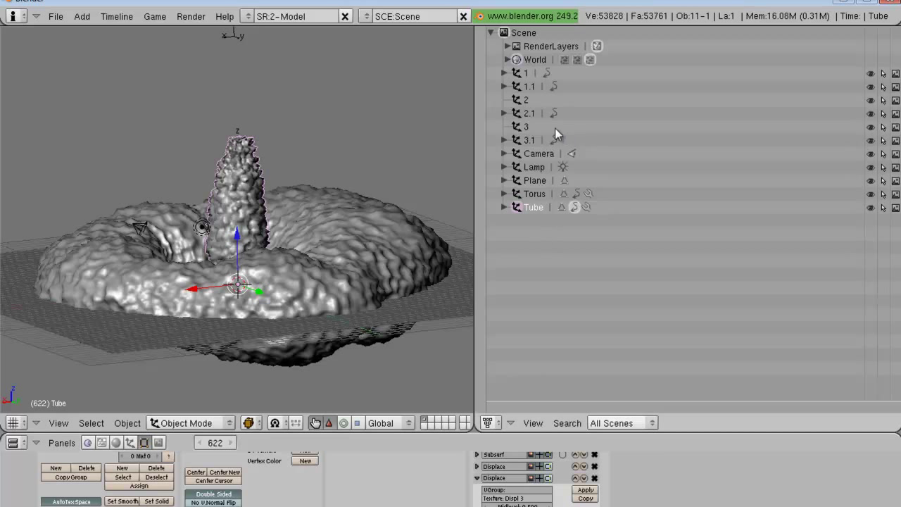
left_click(528, 140)
key("s")
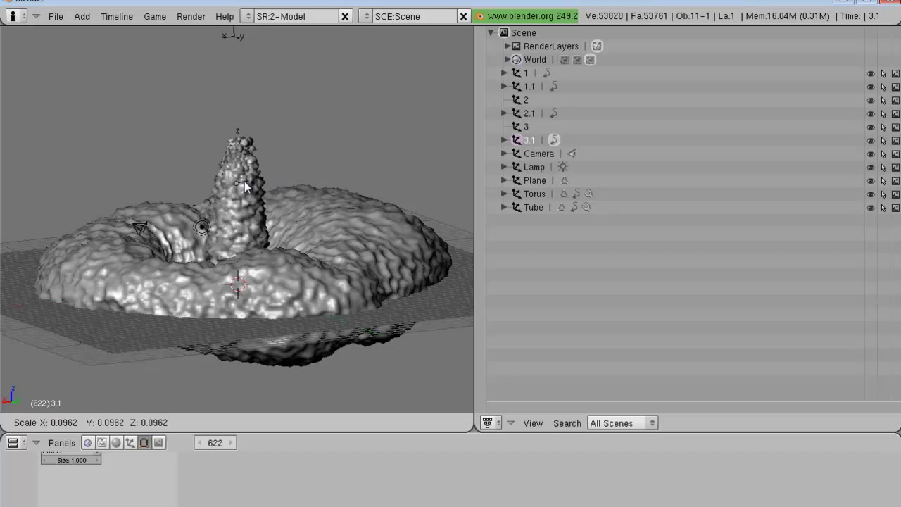
left_click(286, 182)
Step: Look at the lumpy torus and stalk from the front view
middle_click_drag(207, 241, 230, 400)
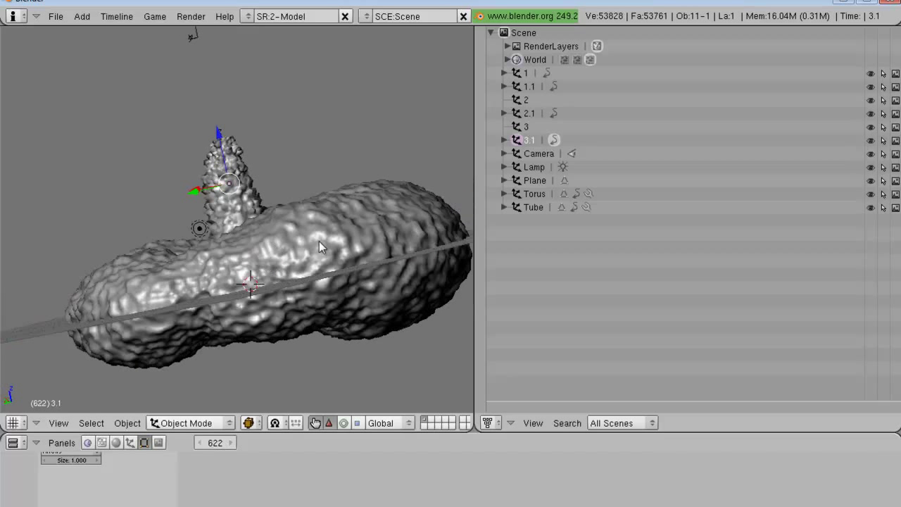
middle_click_drag(291, 225, 274, 241)
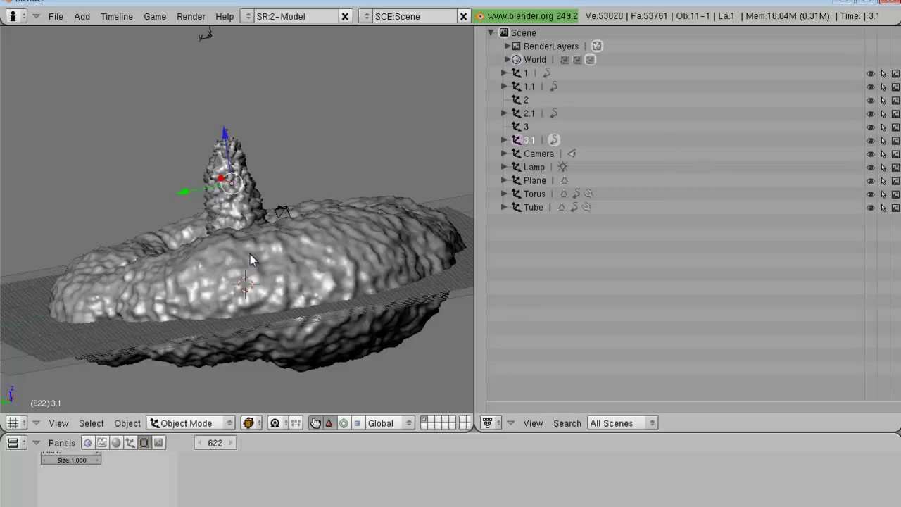
left_click(59, 423)
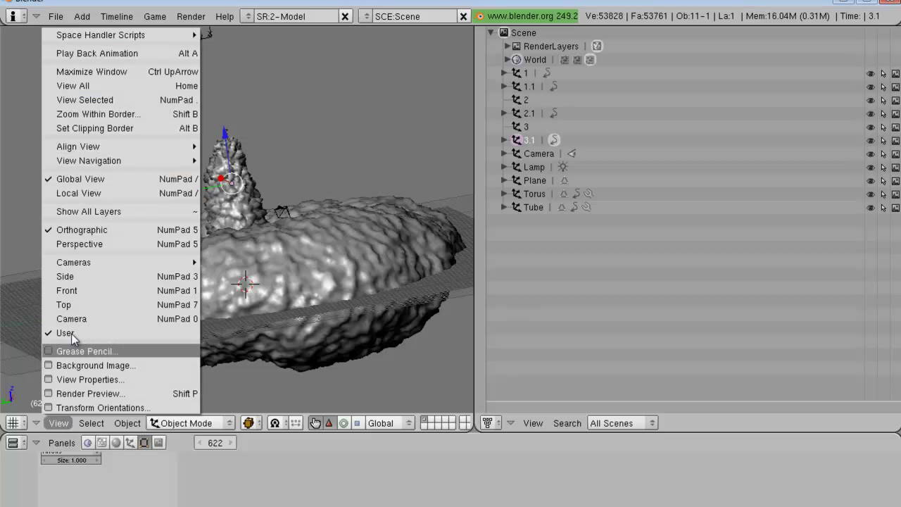
left_click(76, 289)
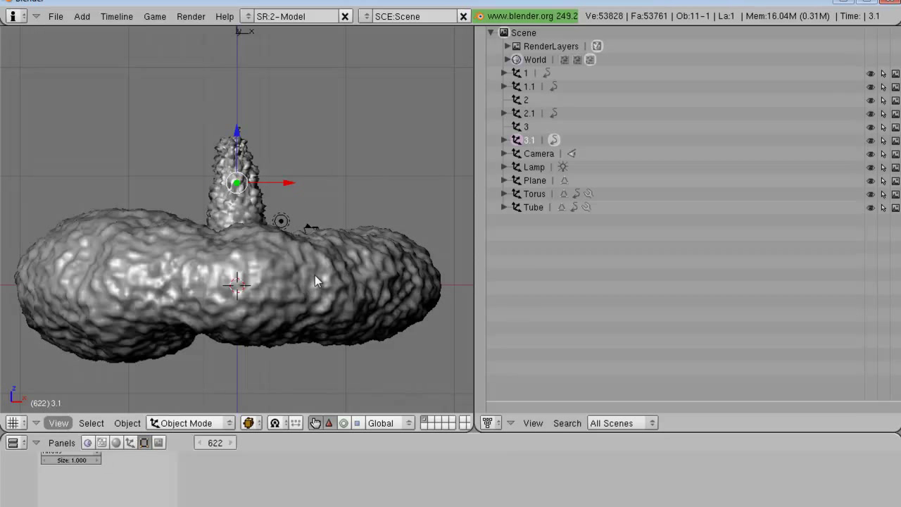
Step: Add a UV sphere mesh with 32 rings
key("space")
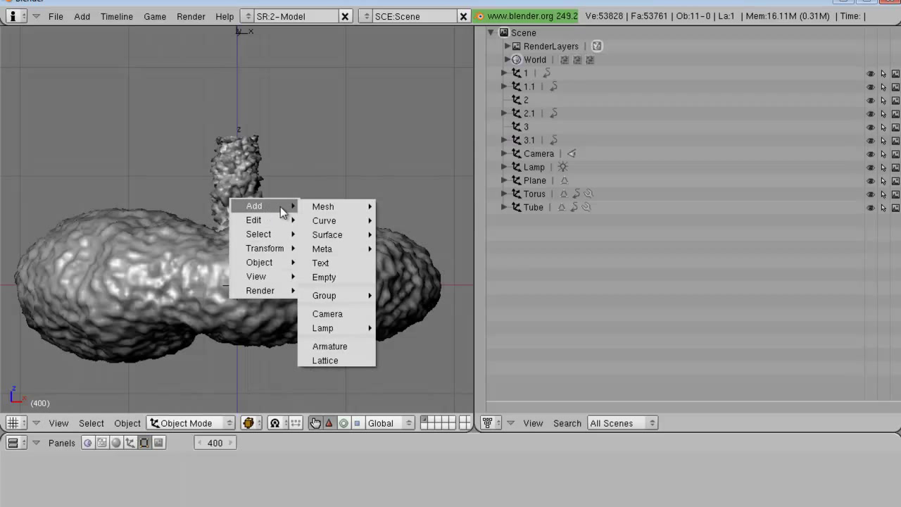
mouse_move(324, 206)
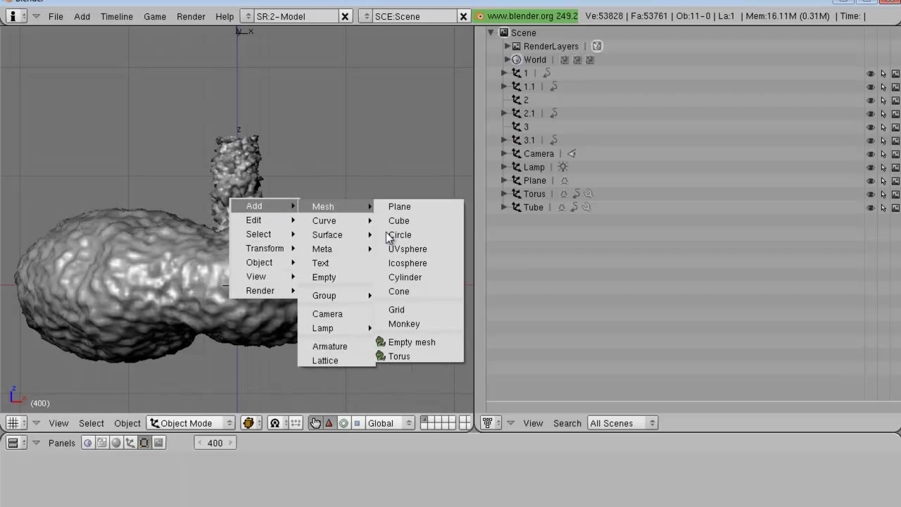
left_click(417, 251)
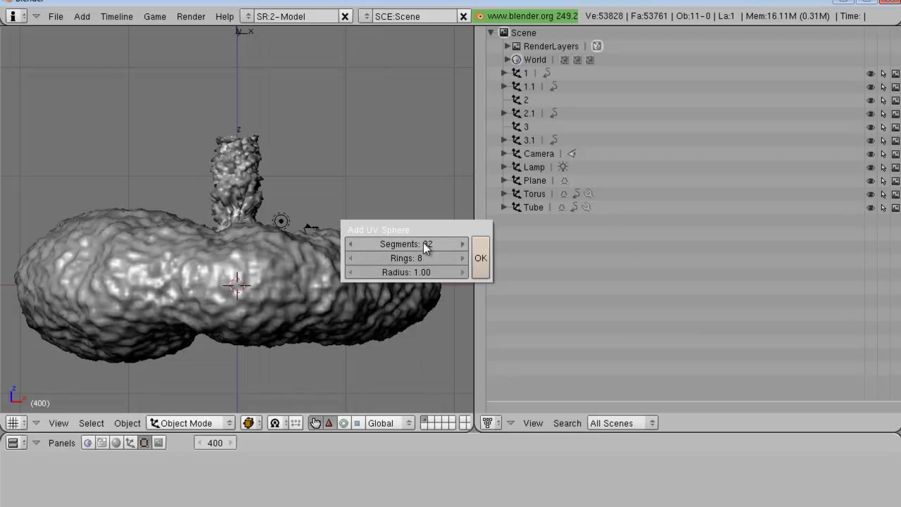
left_click(422, 255)
type("32")
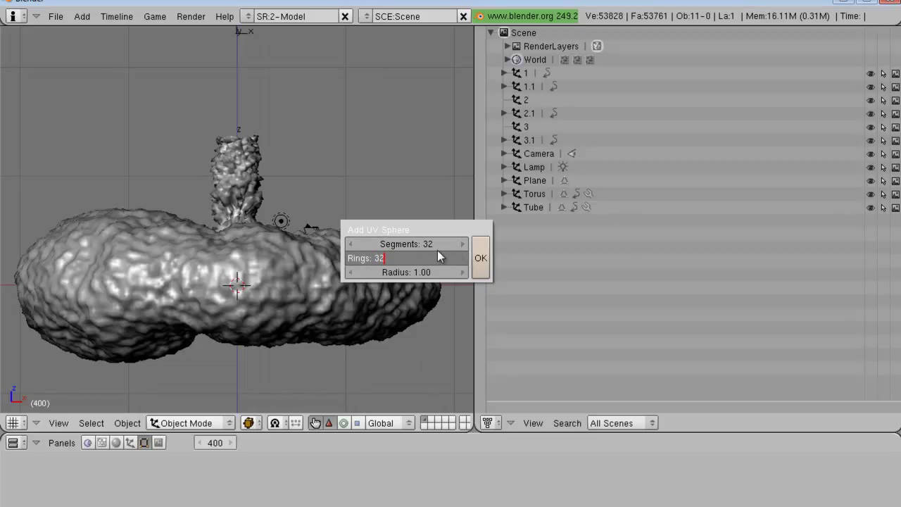
key("Return")
left_click(484, 248)
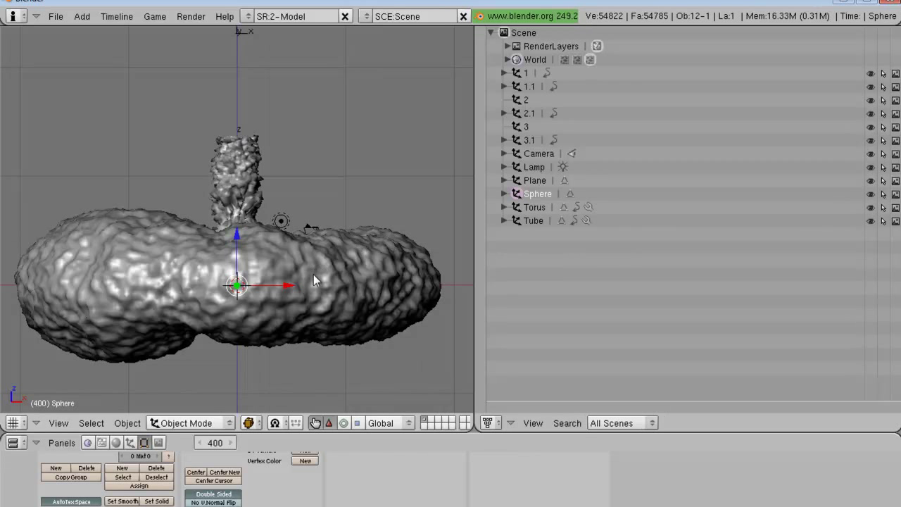
Step: Raise the sphere onto the stalk top, enlarge it, and view from the front
left_click_drag(236, 255, 257, 86)
key("s")
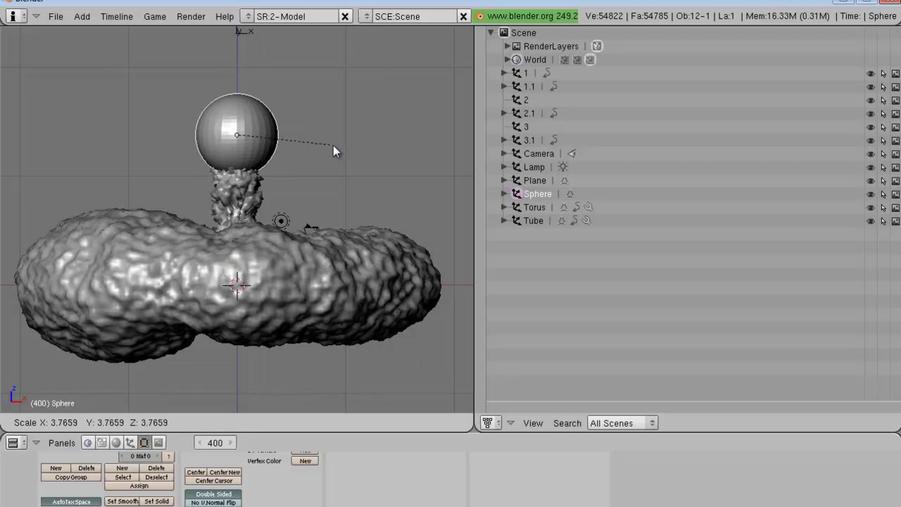
left_click(375, 158)
mouse_move(236, 85)
left_mouse_down()
mouse_move(236, 70)
mouse_move(237, 85)
left_mouse_up()
middle_click_drag(283, 181, 246, 200)
left_click(59, 422)
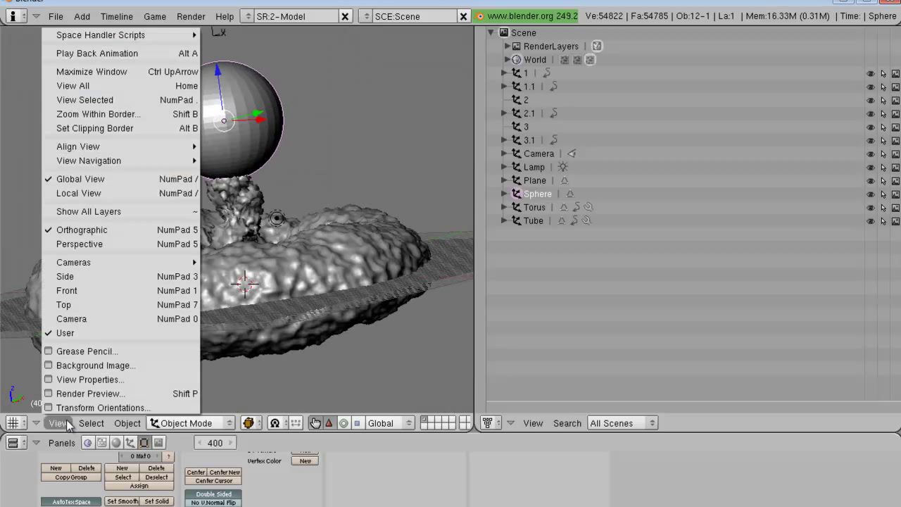
left_click(80, 293)
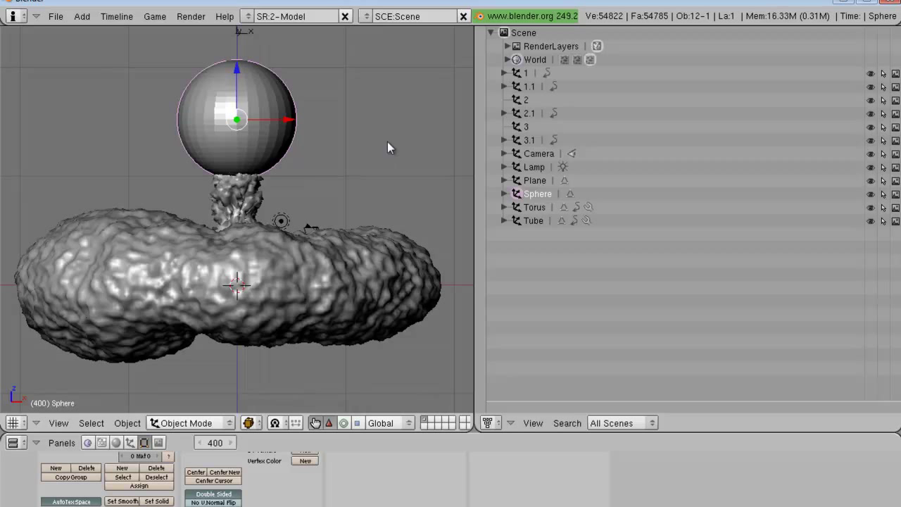
Step: In Edit Mode, select the sphere's pole vertex together with its surrounding ring
middle_click_drag(364, 80, 327, 214)
scroll(310, 176, "up", 3)
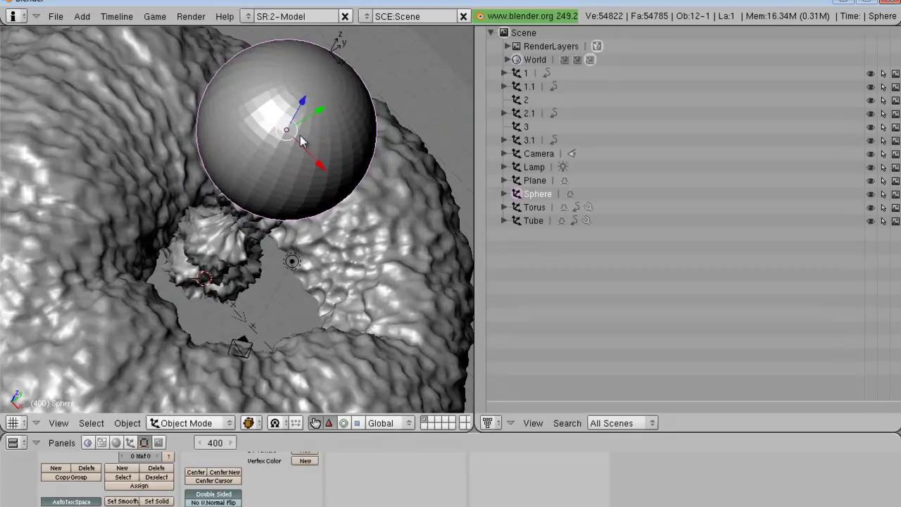
scroll(298, 144, "up", 1)
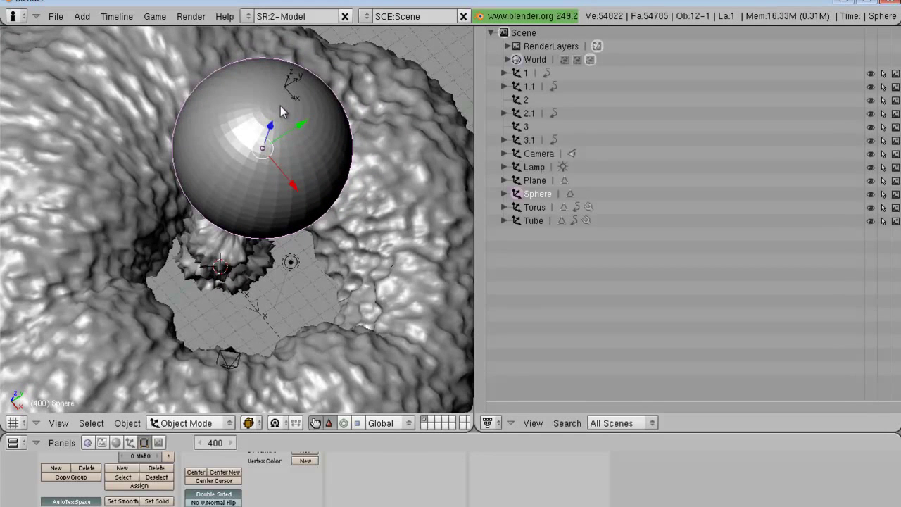
key("Tab")
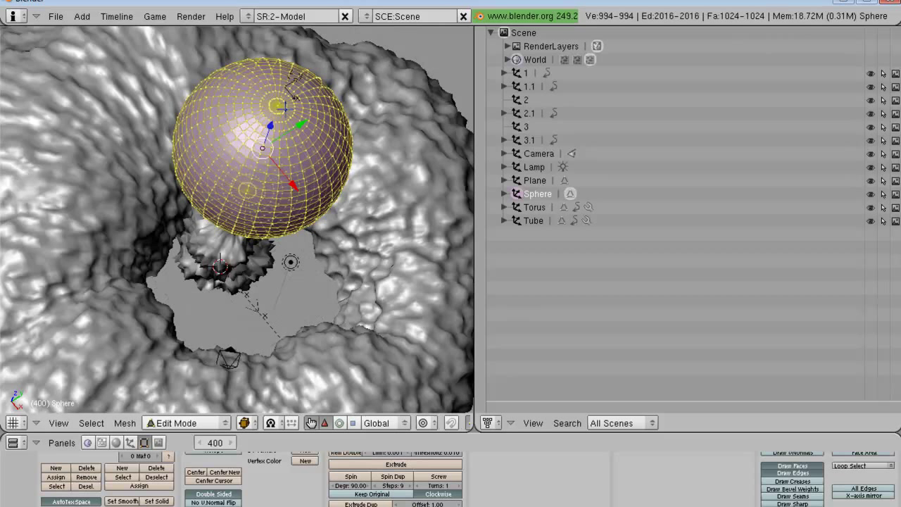
right_click(281, 107)
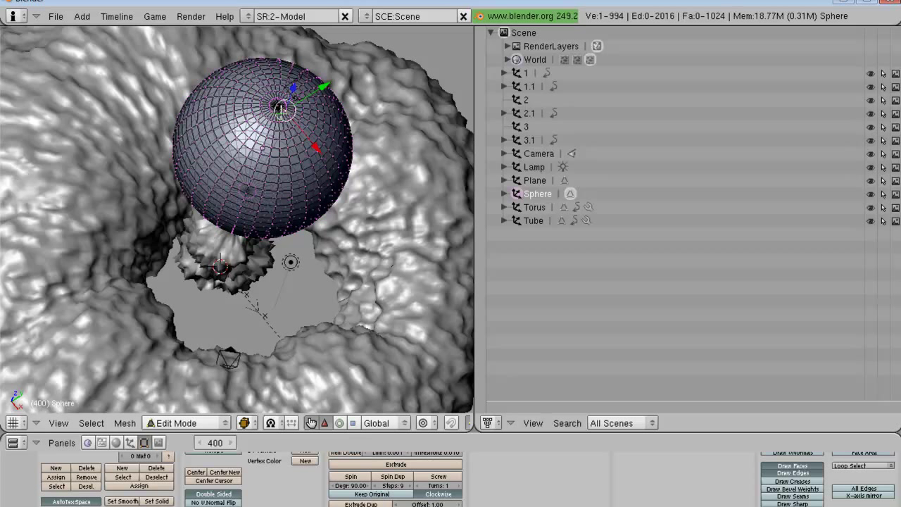
right_click(333, 213, "ctrl")
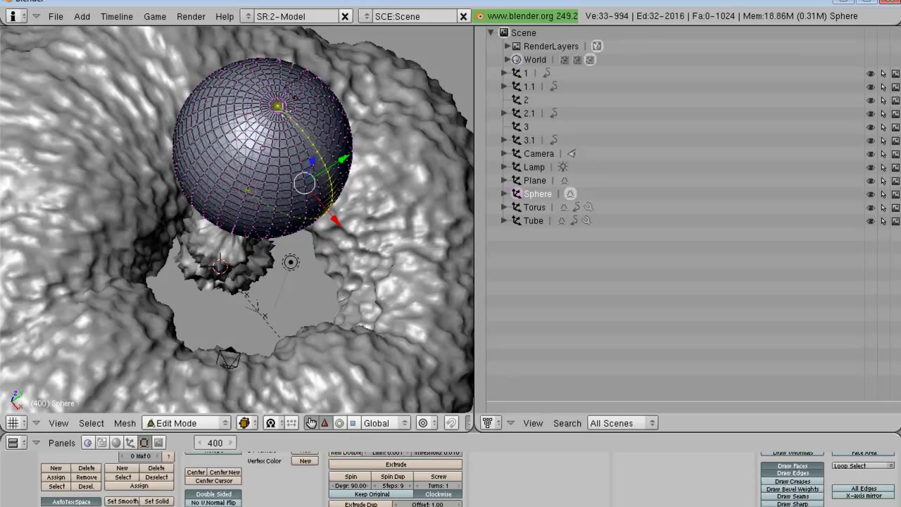
right_click(282, 101, "alt")
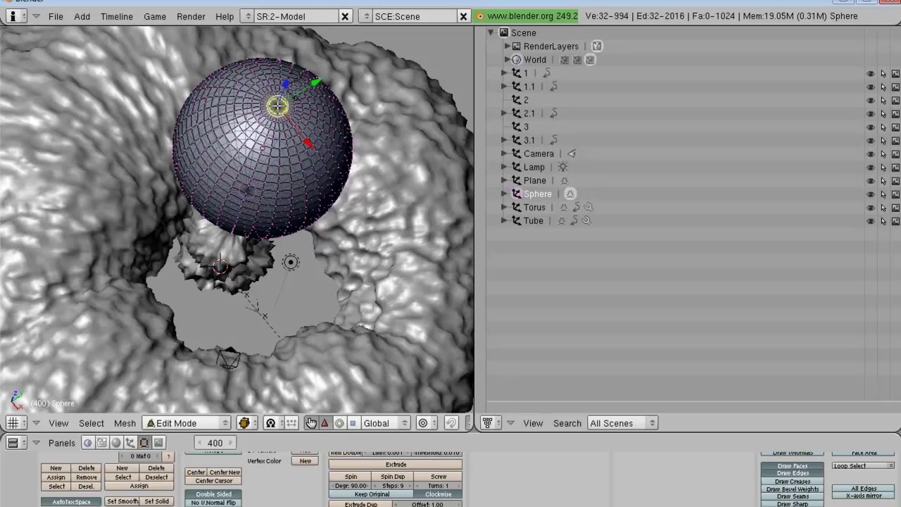
right_click(277, 105, "shift")
Step: Switch to the front orthographic view of the selected cap
middle_click_drag(304, 130, 285, 155)
left_click(66, 426)
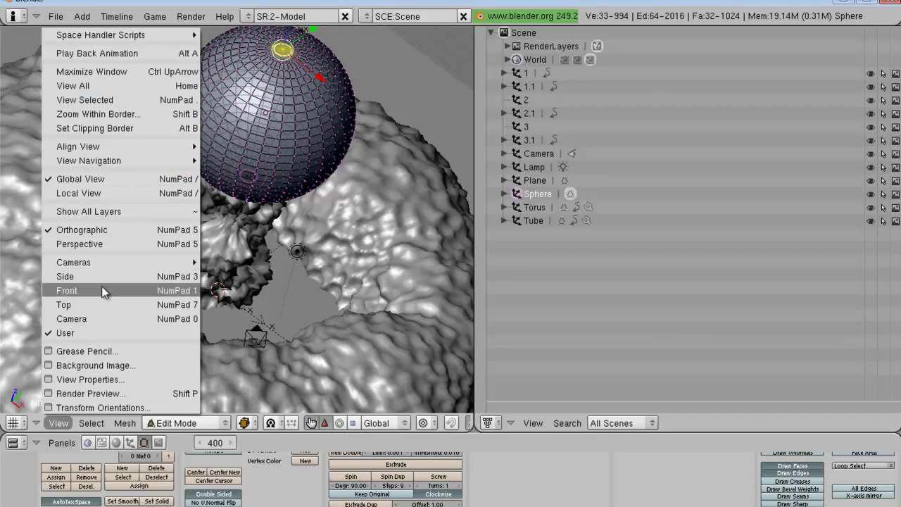
left_click(101, 290)
scroll(284, 197, "down", 3)
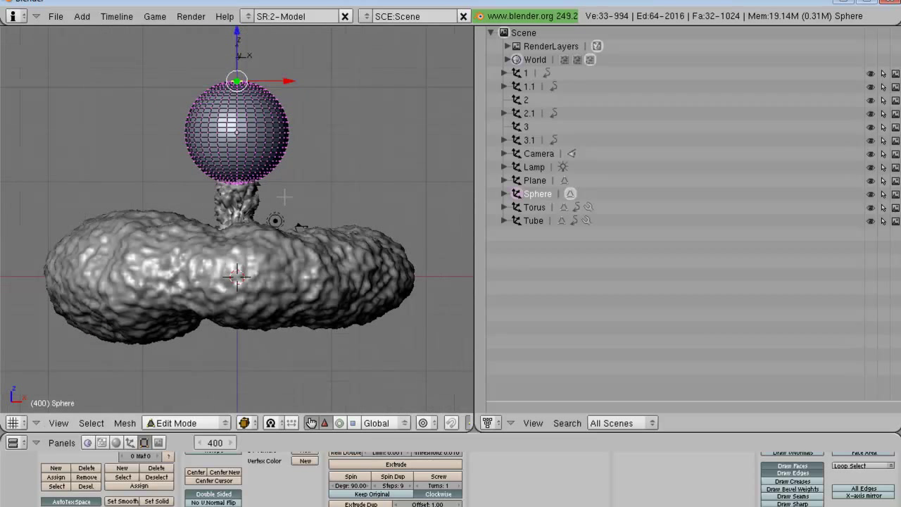
Step: Turn proportional editing on and push the top vertices down with a widened falloff
left_click(431, 426)
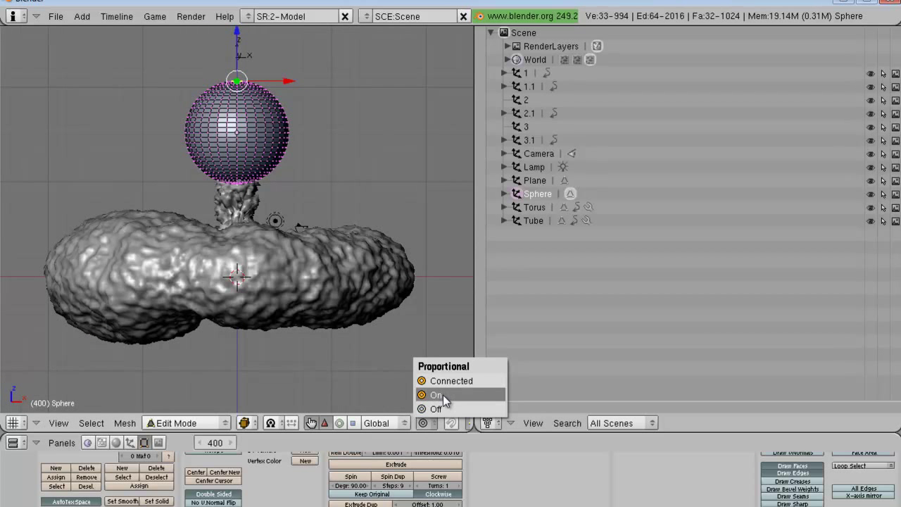
left_click(445, 396)
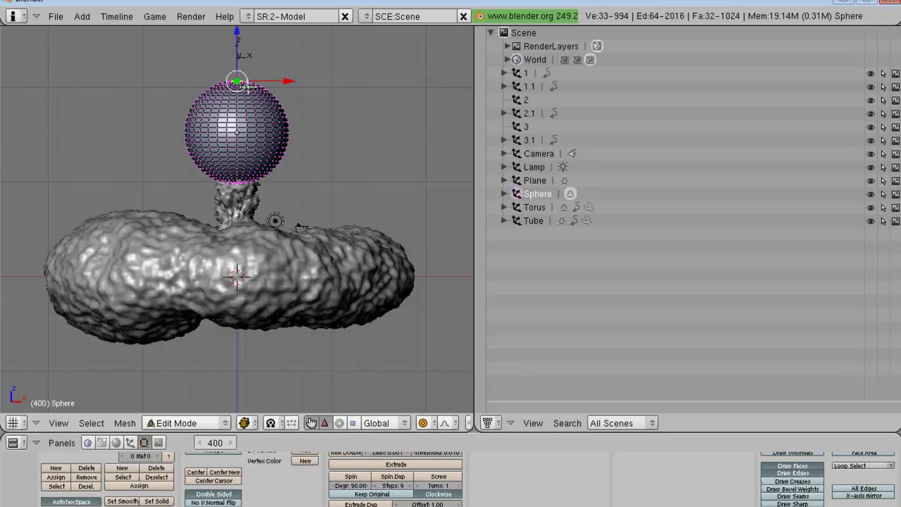
key("g")
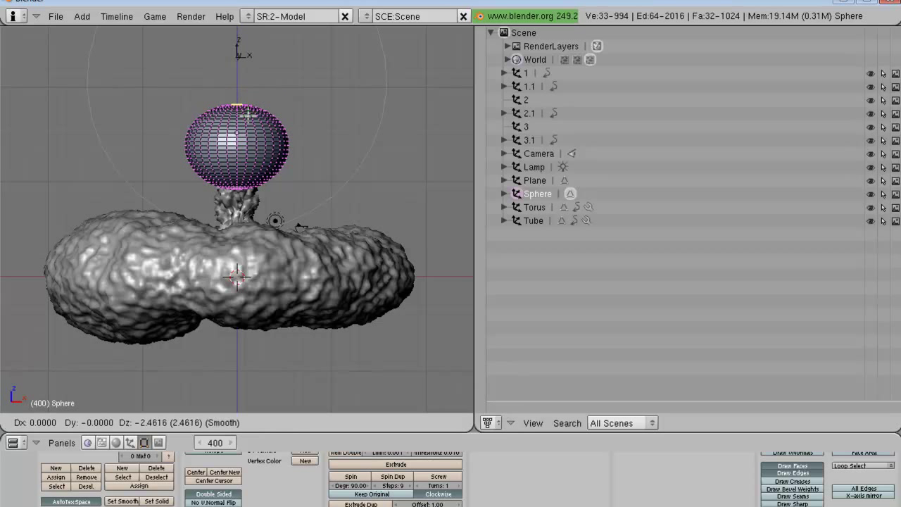
scroll(299, 226, "up", 3)
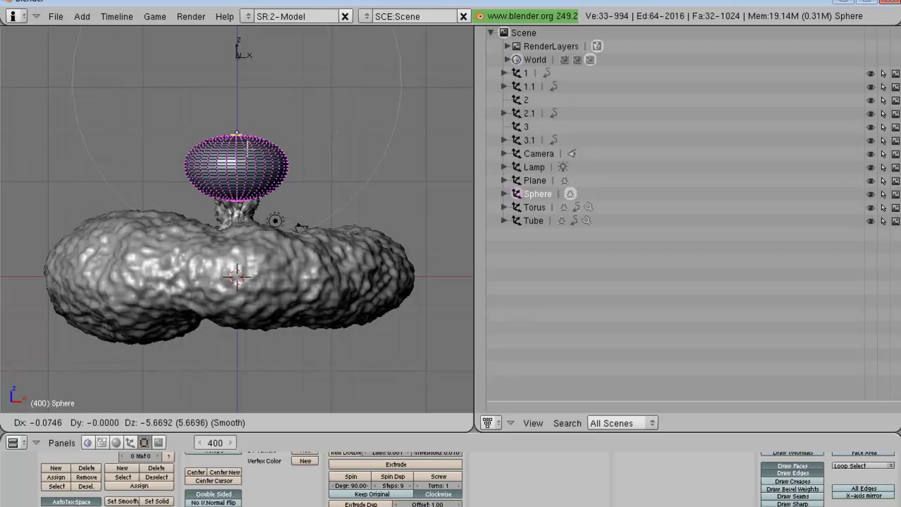
scroll(248, 165, "up", 2)
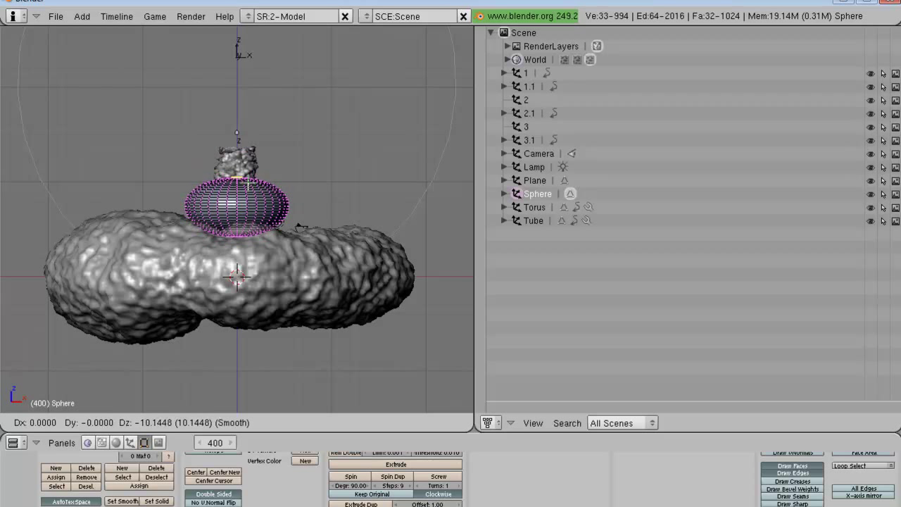
left_click(299, 226)
Step: Move the cap down about 0.75 along Z and return to Object Mode
key("g")
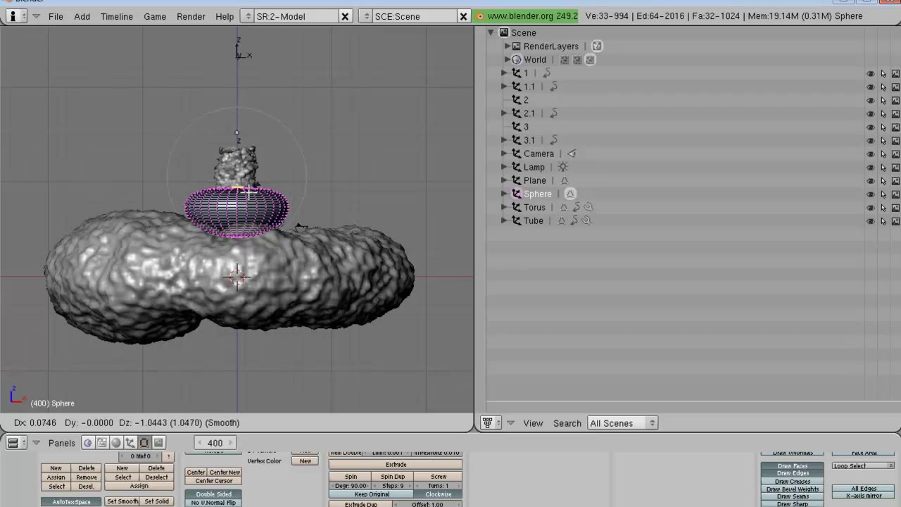
key("z")
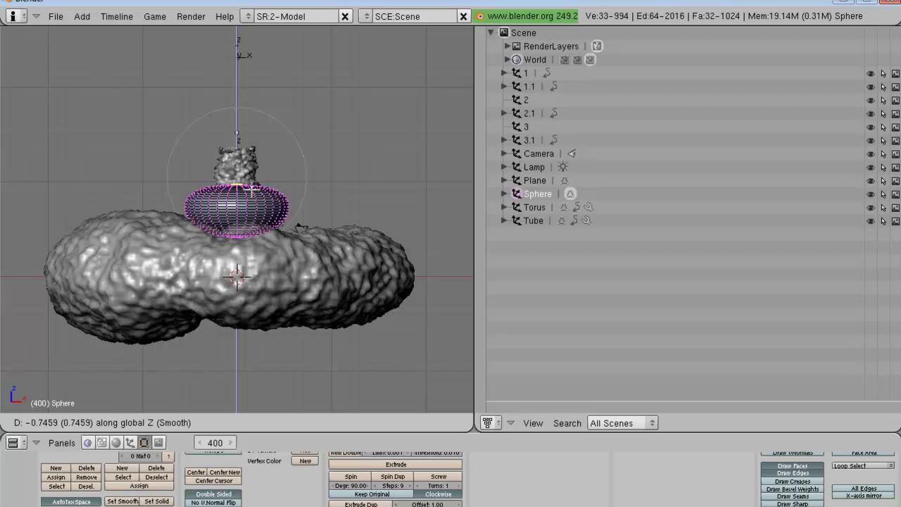
left_click(251, 189)
middle_click_drag(237, 218, 237, 244)
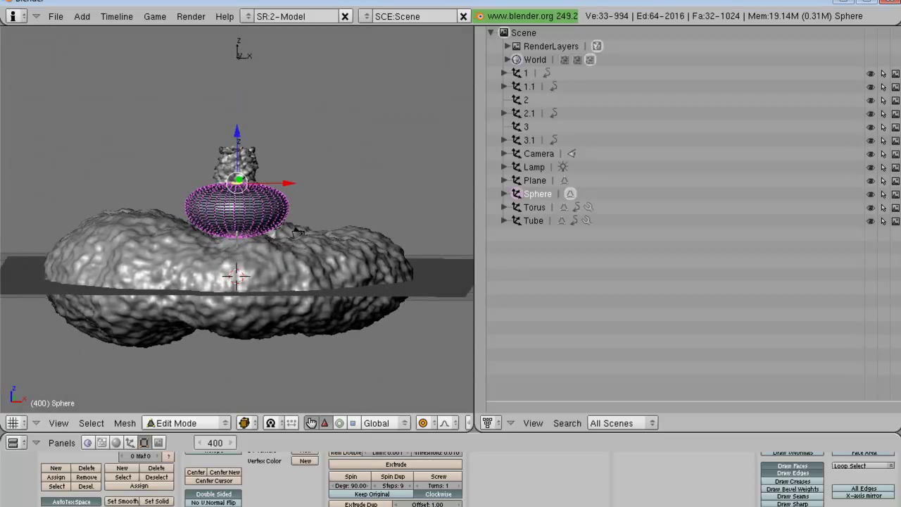
key("Tab")
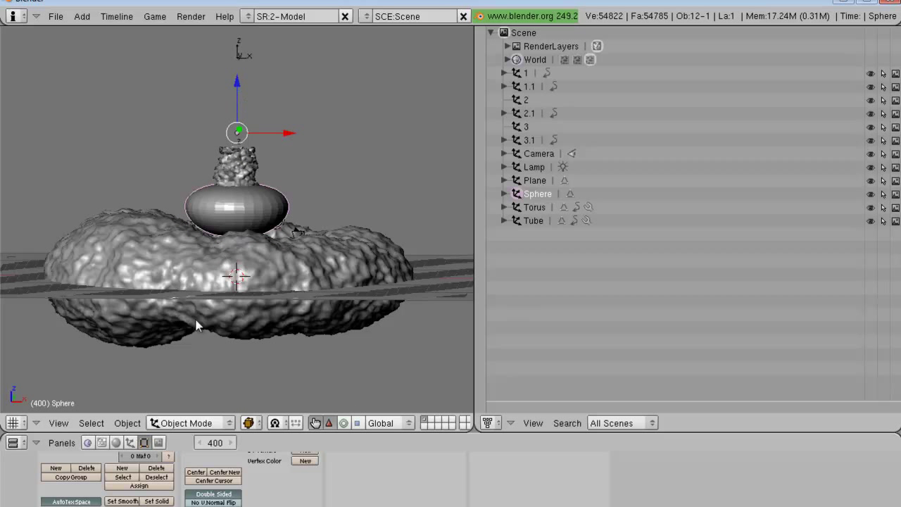
Step: Move the sphere's origin to the cursor, recentre its mesh, and raise it back up along Z
left_click(205, 482)
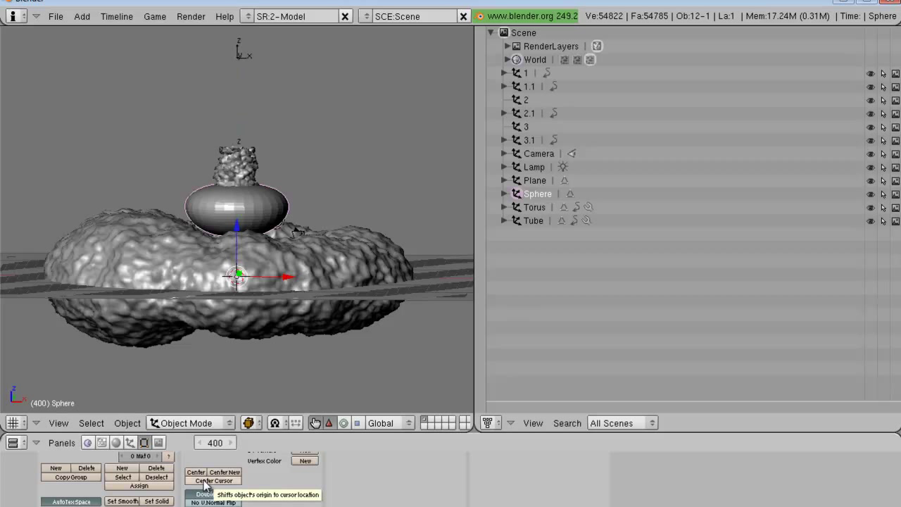
left_click(196, 471)
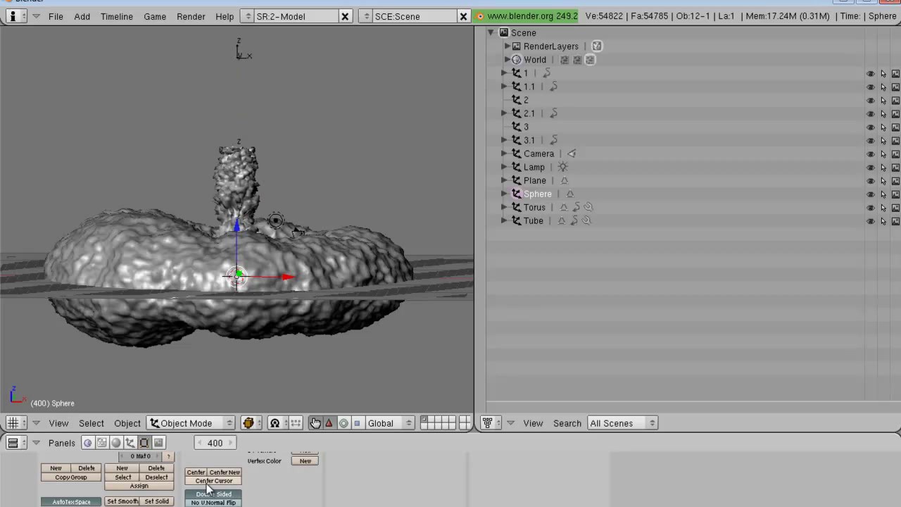
left_click_drag(239, 224, 250, 96)
middle_click_drag(250, 96, 204, 197)
middle_click_drag(279, 188, 248, 199)
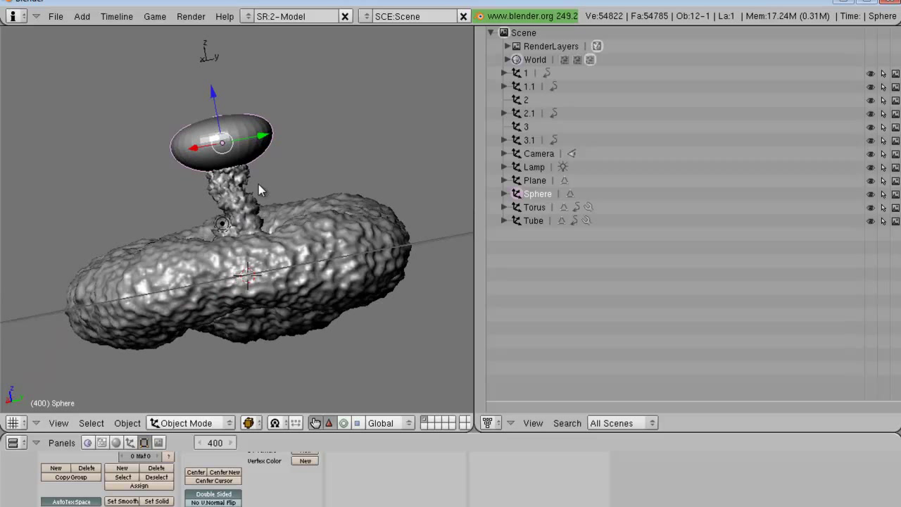
Step: Tilt the sphere 10 degrees around Y and scale it slightly larger
key("r")
type("y")
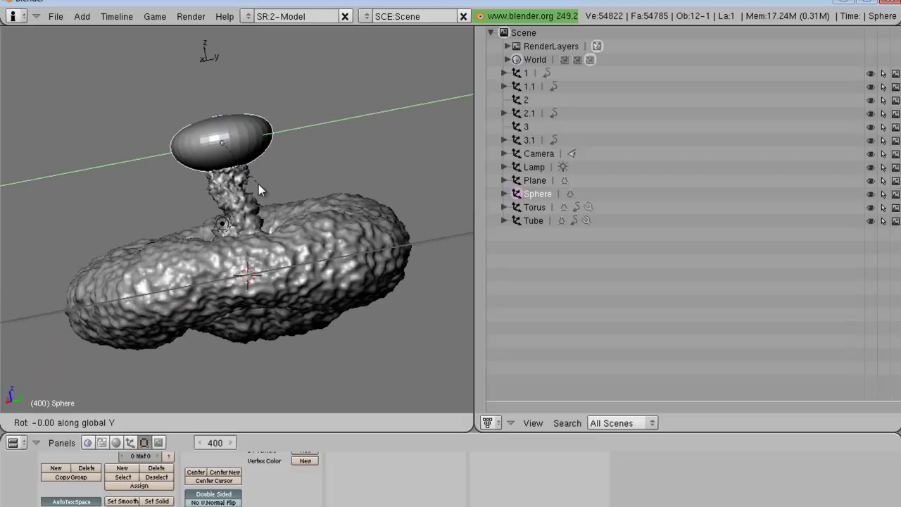
type("10")
key("Return")
middle_click_drag(258, 184, 310, 180)
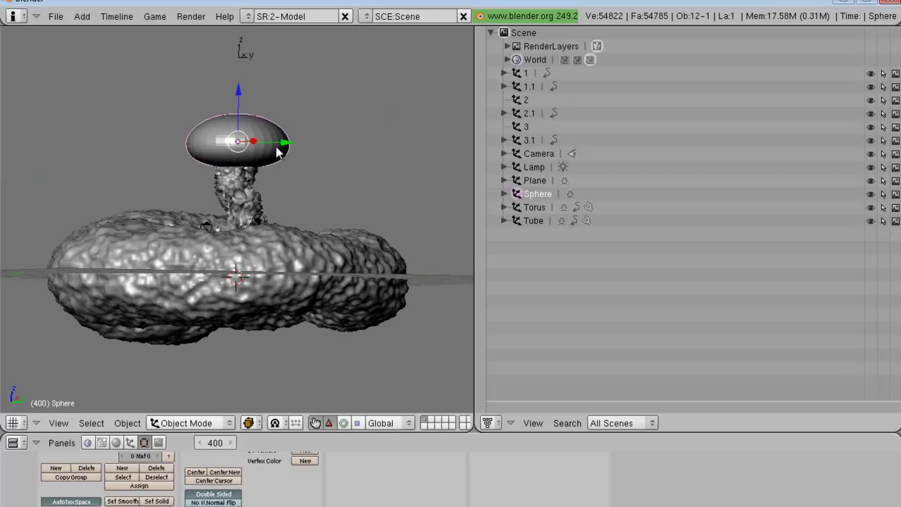
middle_click_drag(278, 151, 224, 149)
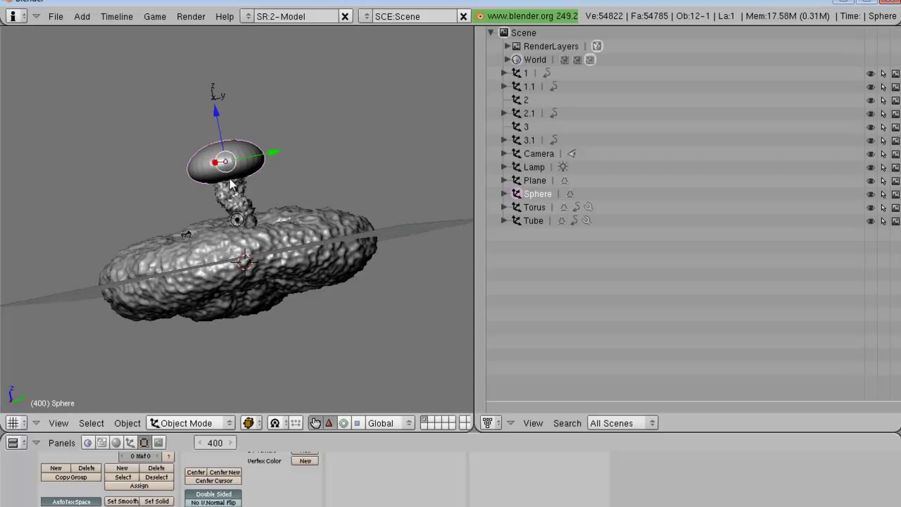
middle_click_drag(185, 177, 263, 178)
key("s")
left_click(279, 162)
middle_click_drag(210, 198, 226, 236)
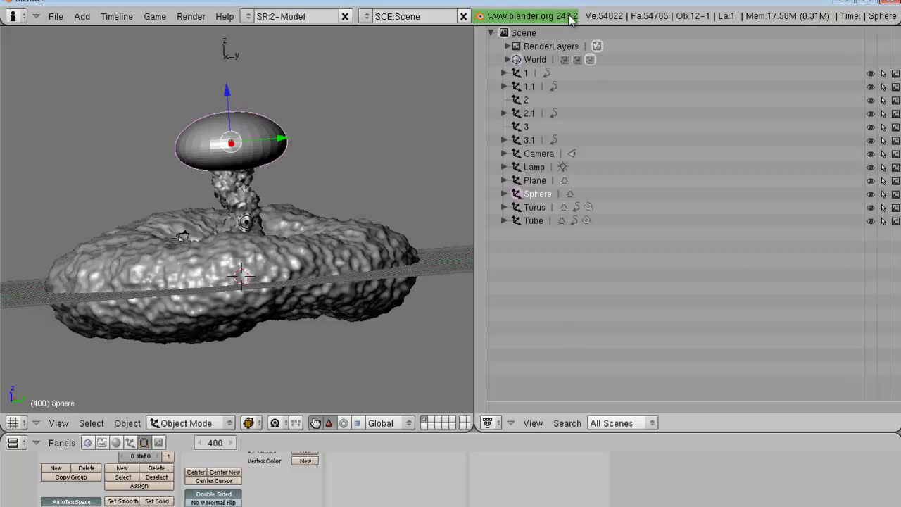
Step: Check frames 374 and 208, return to frame 400, and begin keying the sphere
left_click(209, 445)
type("374")
key("Return")
left_click(213, 442)
type("208")
key("Return")
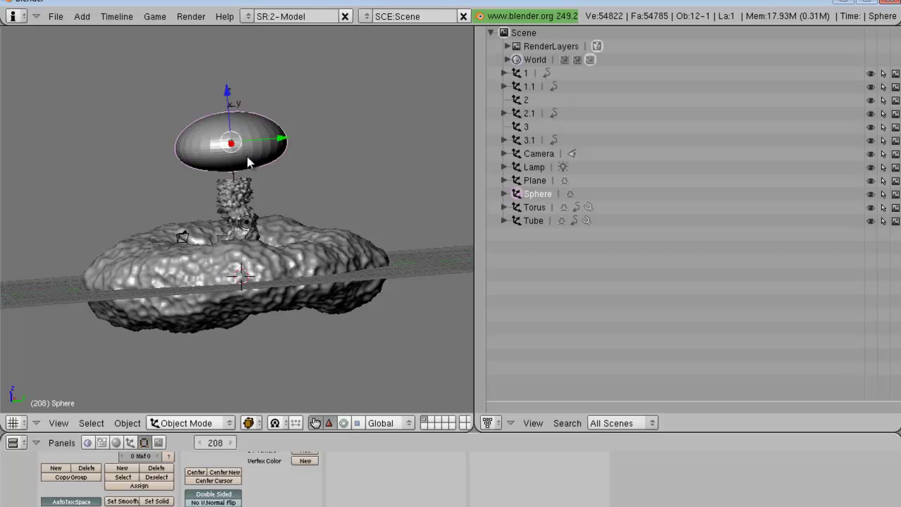
left_click(214, 443)
type("100")
key("Return")
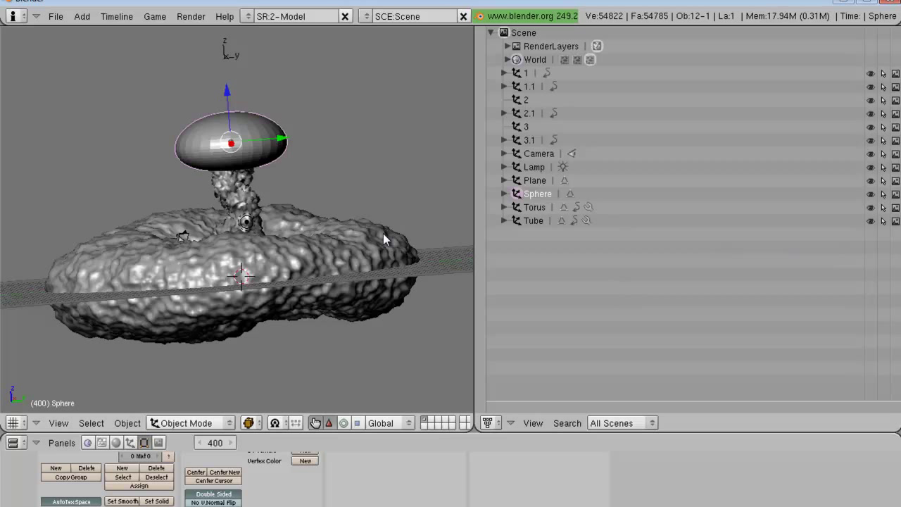
key("i")
key("i")
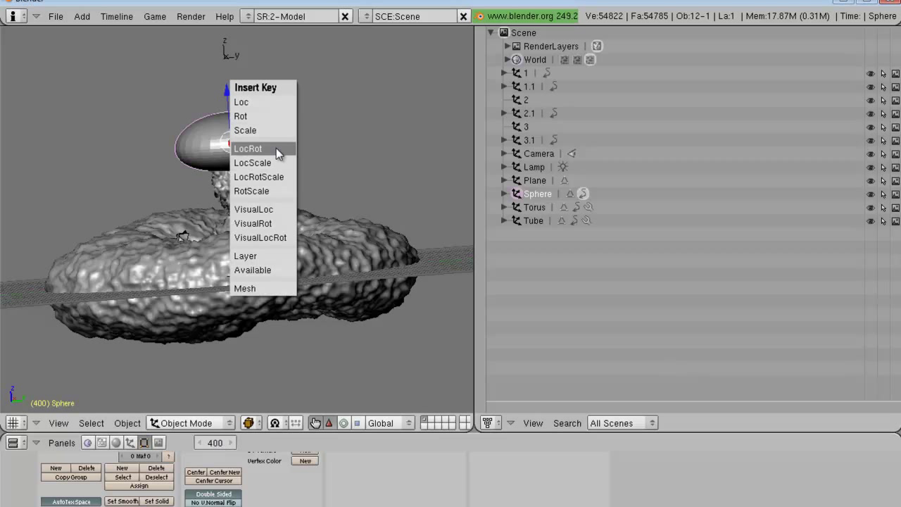
Step: Key the cap's LocRotScale at frame 400, then go to frame 100
left_click(274, 176)
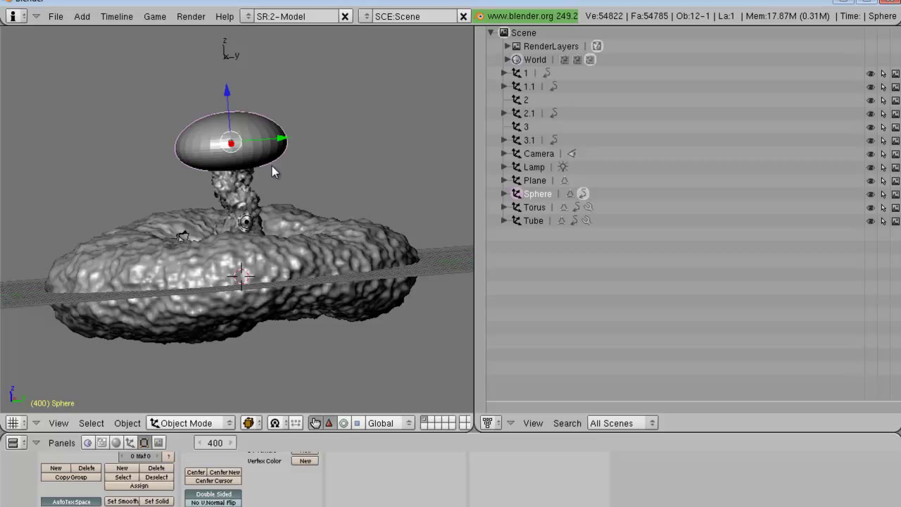
left_click(213, 445)
type("1000")
key("BackSpace")
key("Return")
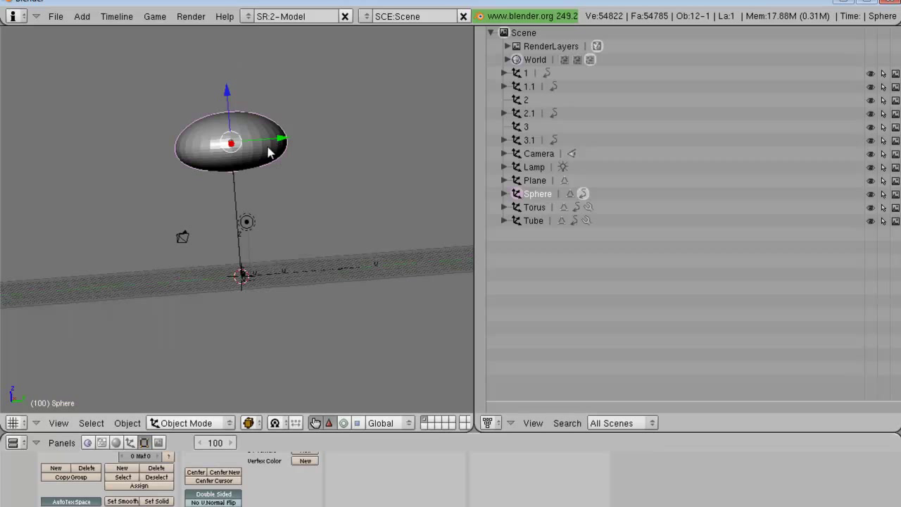
Step: Lower the sphere cap along Z, checking its position in Side and Front views
left_click_drag(227, 93, 234, 226)
left_click(55, 423)
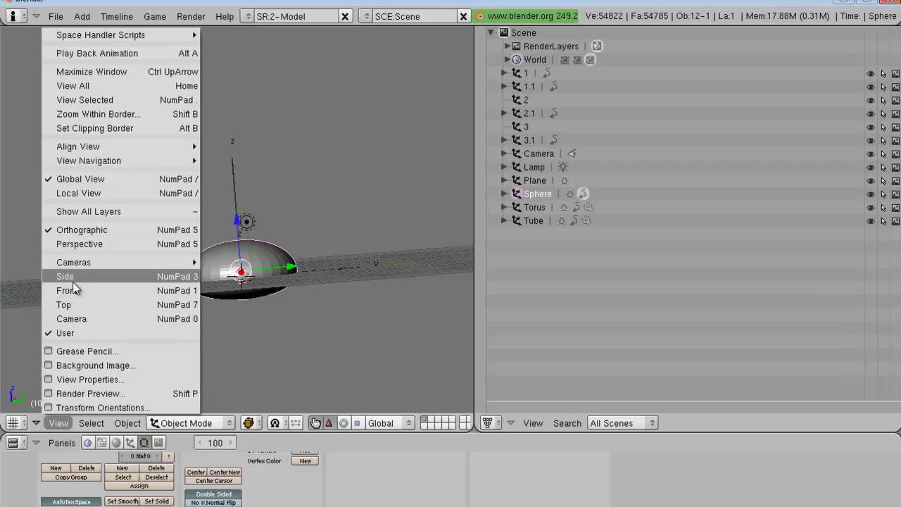
left_click(74, 280)
left_click(59, 423)
left_click(67, 290)
scroll(261, 250, "up", 3)
left_click_drag(238, 254, 237, 264)
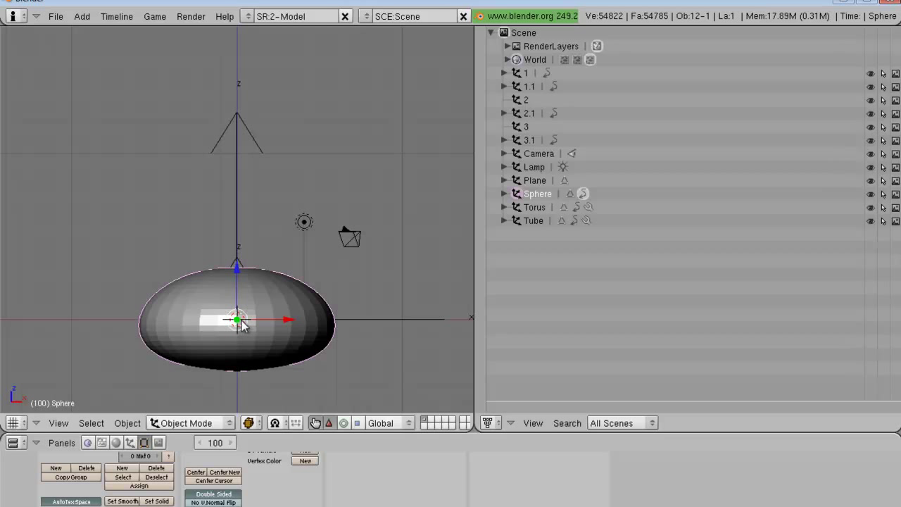
scroll(246, 323, "up", 3)
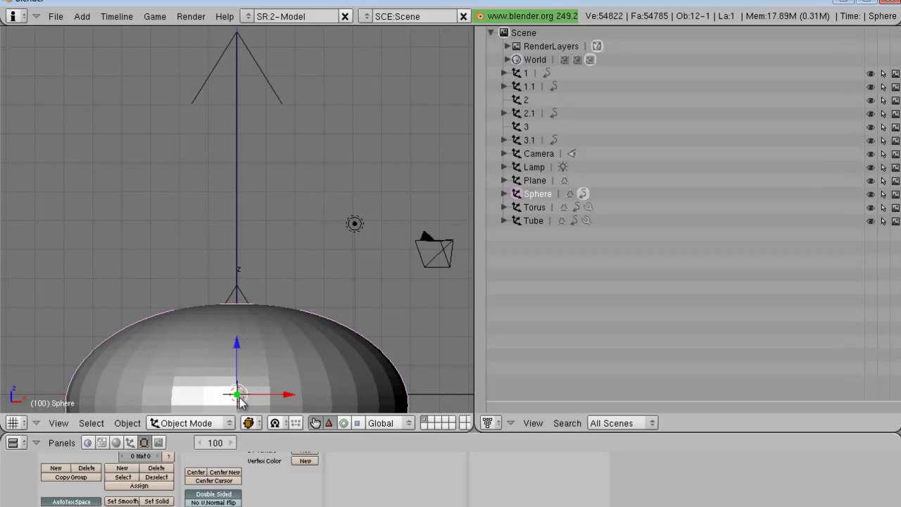
scroll(282, 344, "down", 3)
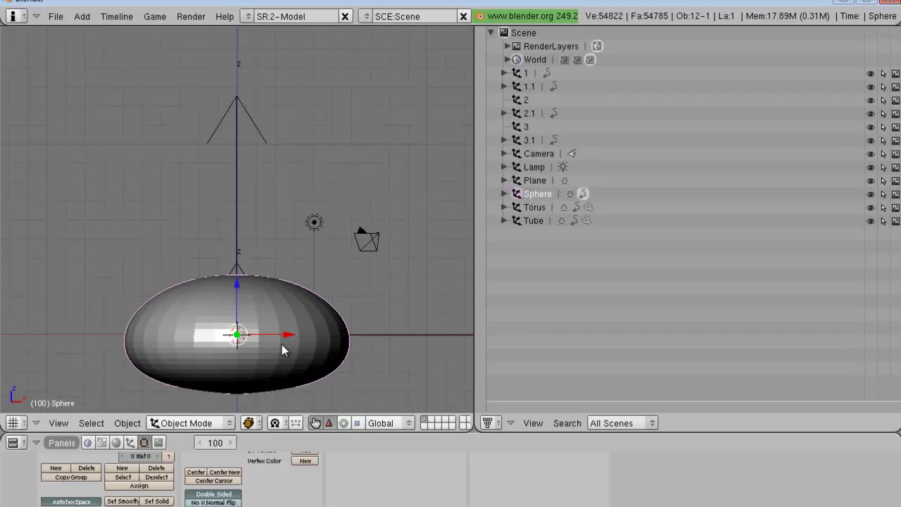
Step: Scale the cap to zero and key LocRotScale at frame 100, then preview its growth
key("s")
key("0")
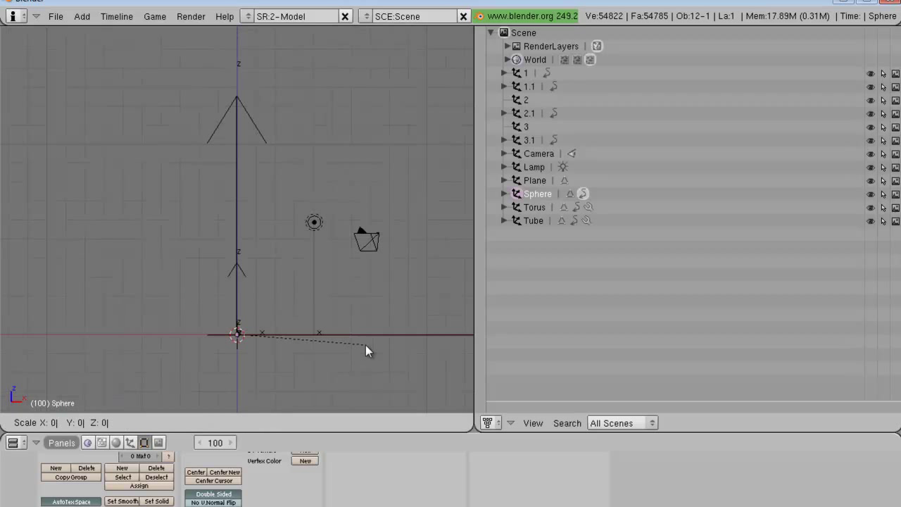
key("Return")
key("i")
left_click(366, 345)
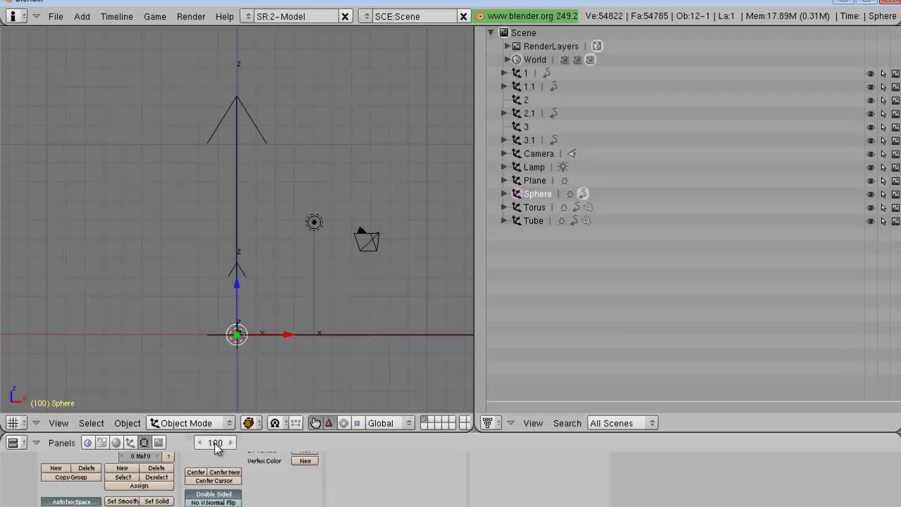
left_click_drag(217, 445, 227, 444)
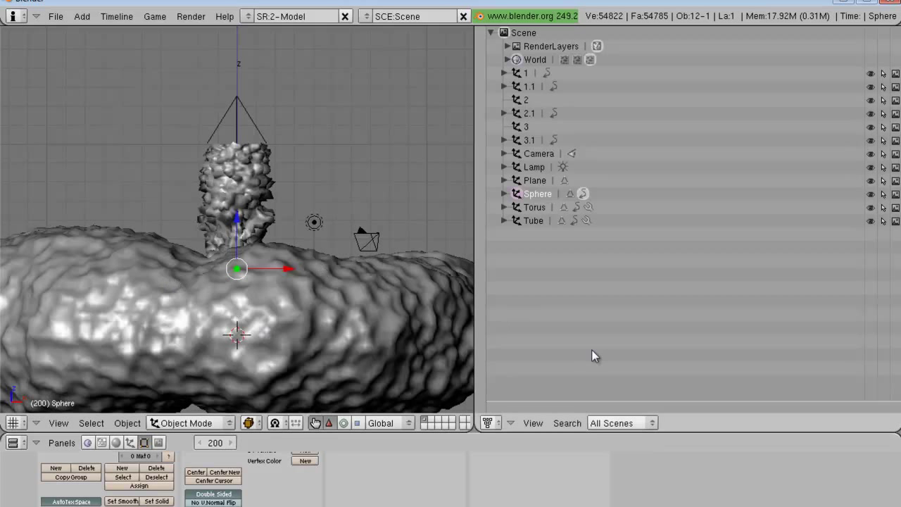
Step: Show the sphere's Ipo curves in the right pane and select ScaleX, ScaleY and ScaleZ for editing
left_click(498, 421)
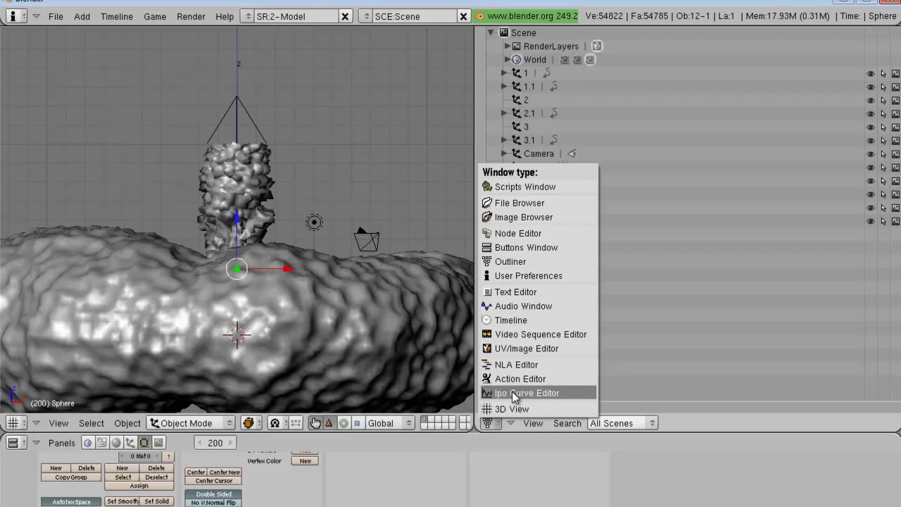
left_click(512, 392)
key("Home")
scroll(654, 267, "down", 1)
left_click(862, 187)
left_click(862, 199)
left_click(861, 210)
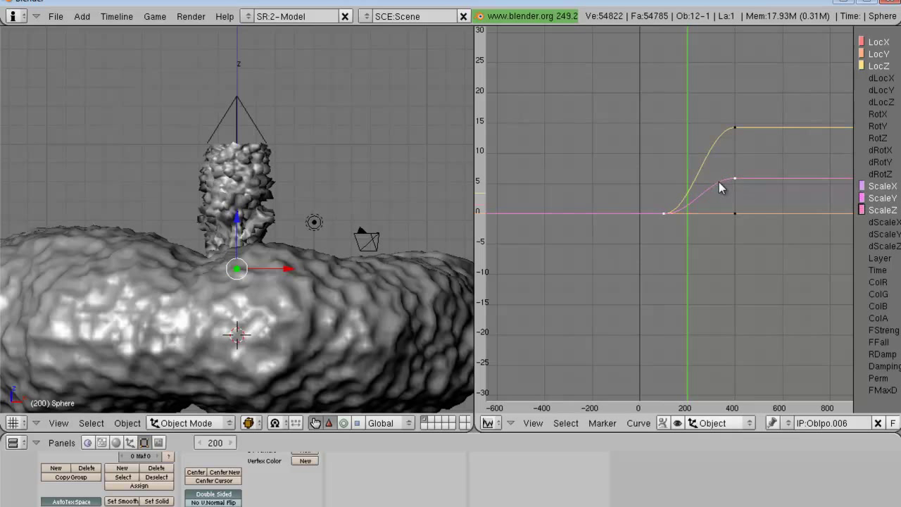
key("Tab")
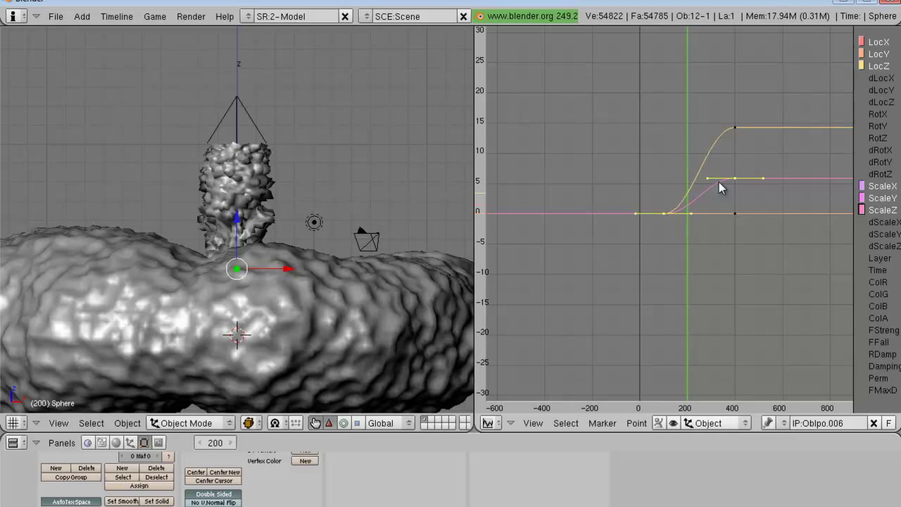
Step: Reshape the scale curves' handle at frame 100 for a steeper start
right_click(691, 213)
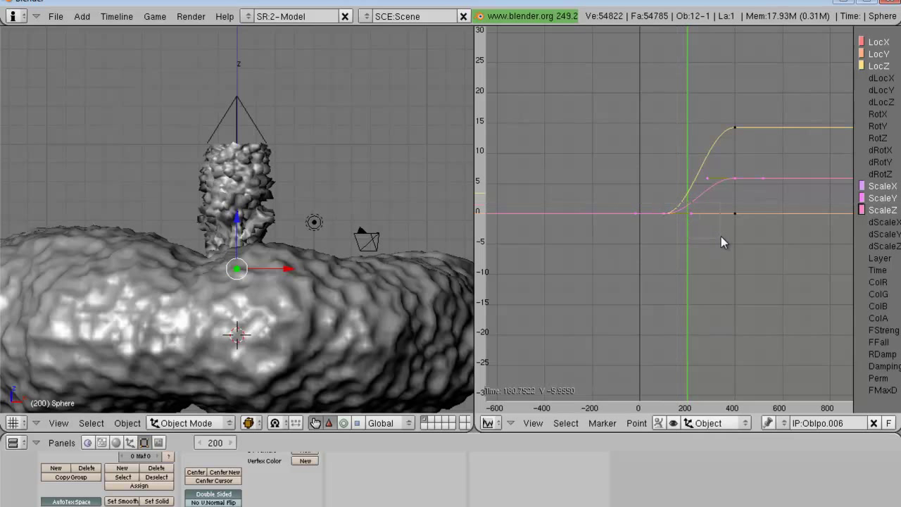
key("g")
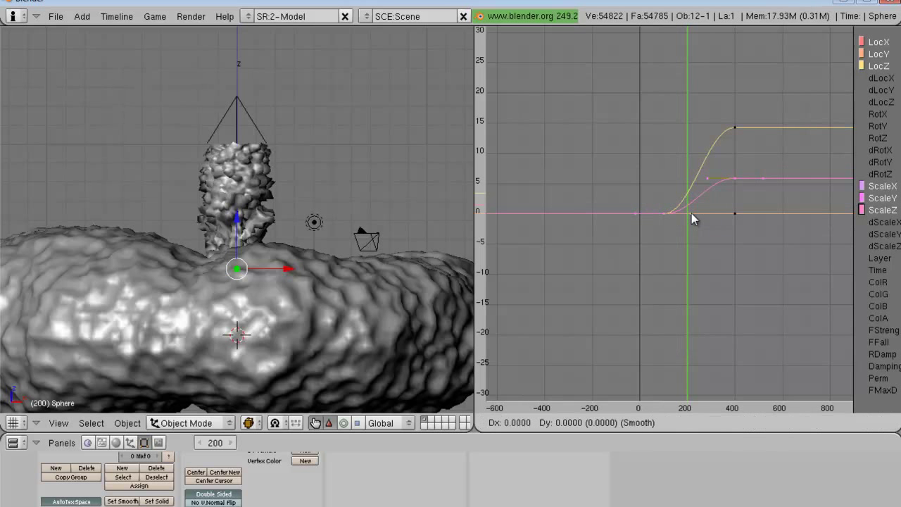
left_click(674, 196)
key("g")
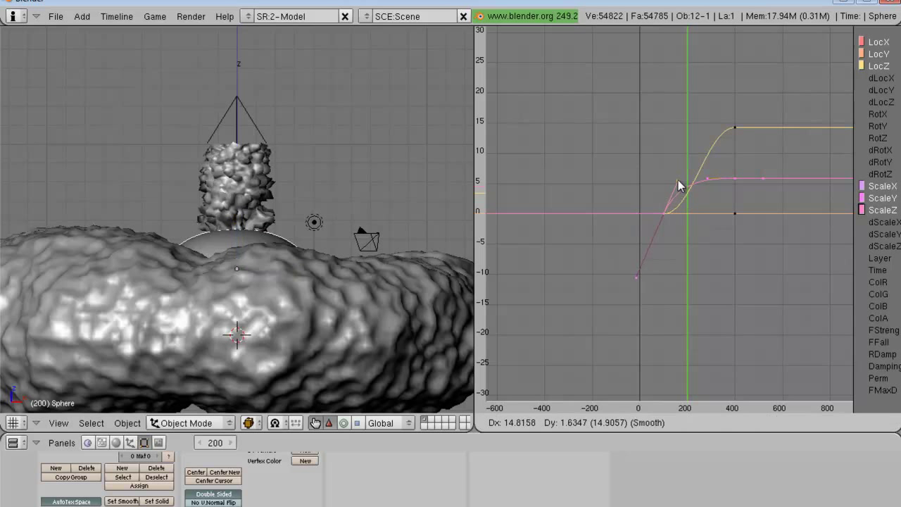
left_click(678, 181)
key("g")
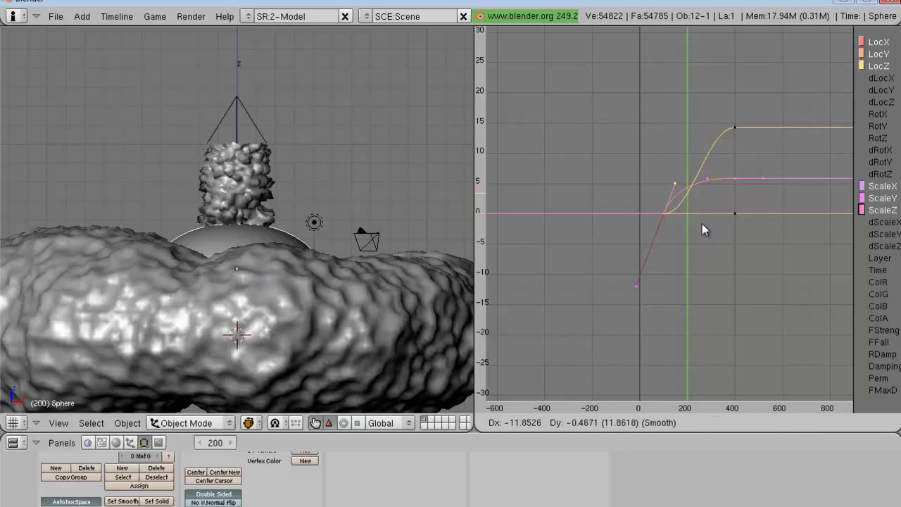
left_click(702, 223)
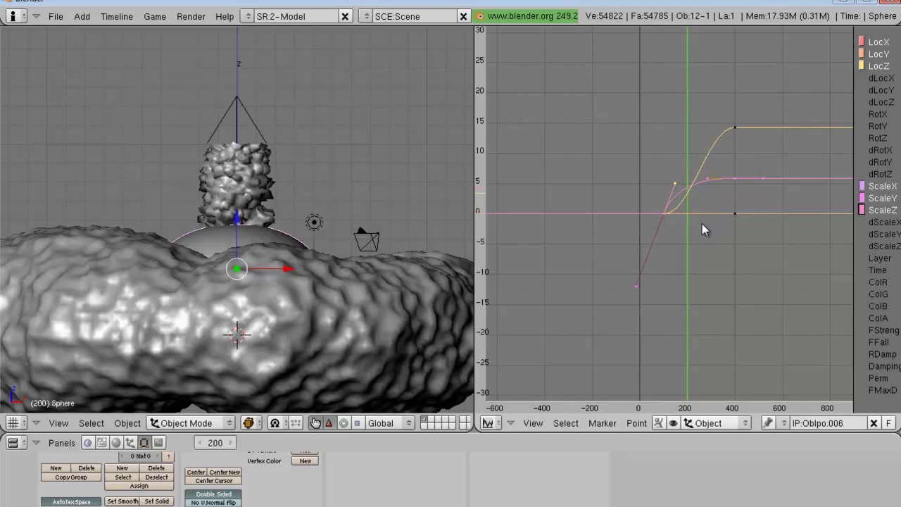
Step: Select the LocZ curve and drag its frame-100 handle upward for a steeper rise
left_click(862, 66)
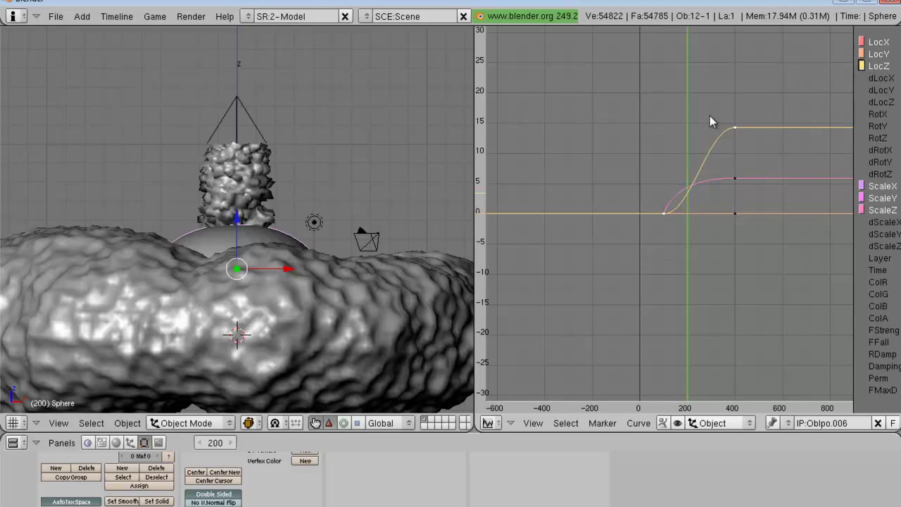
key("Tab")
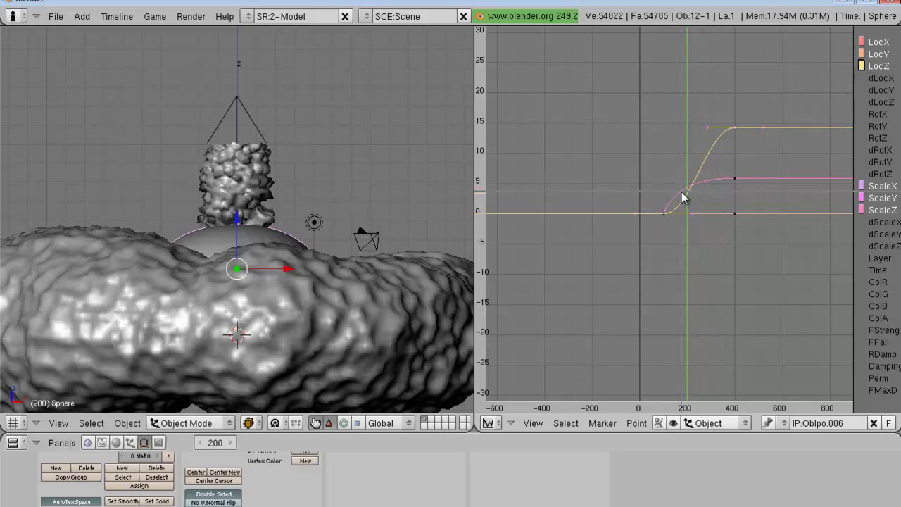
right_click(695, 219)
key("g")
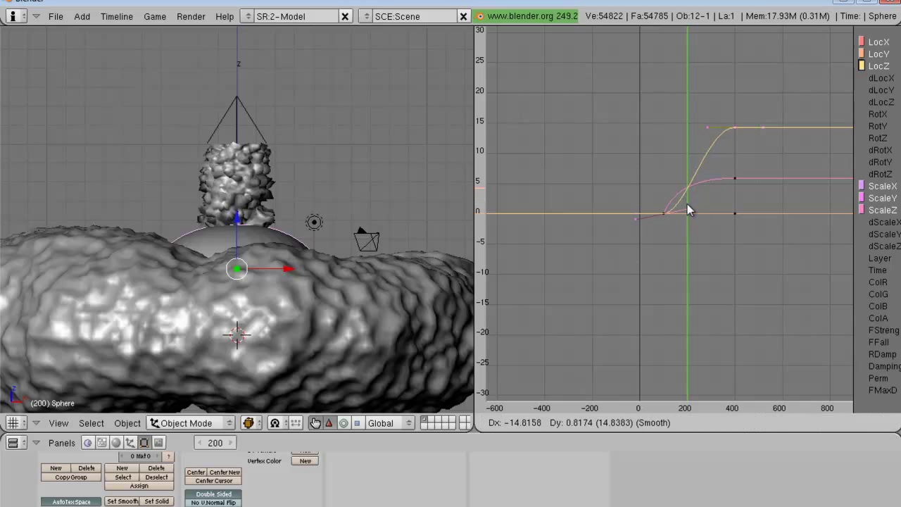
left_click(676, 178)
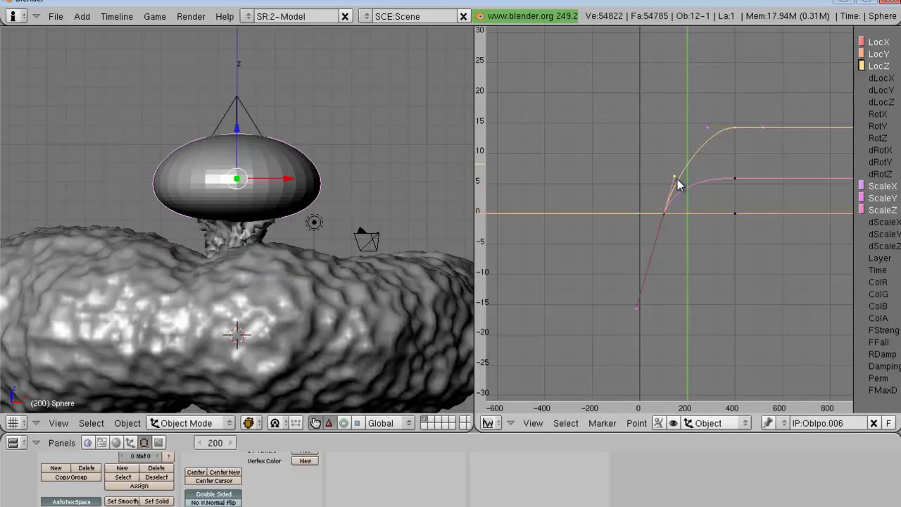
key("g")
left_click(673, 162)
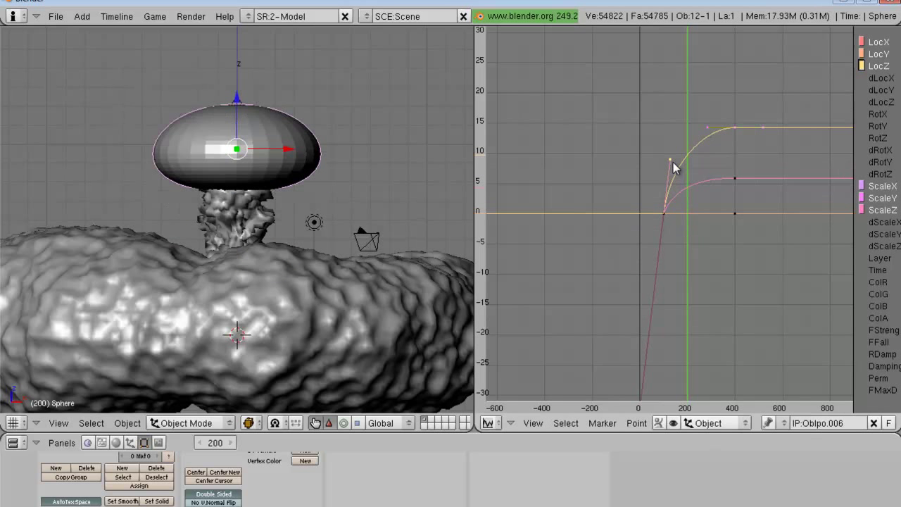
key("g")
left_click(700, 171)
Step: Fine-tune the LocZ handle, raising it to about 14
key("g")
left_click(700, 166)
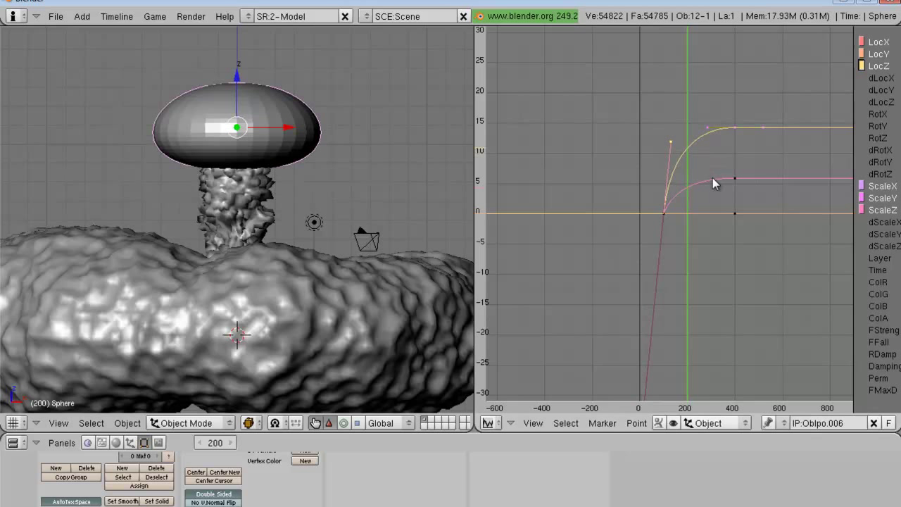
key("g")
left_click(707, 177)
key("g")
left_click(706, 171)
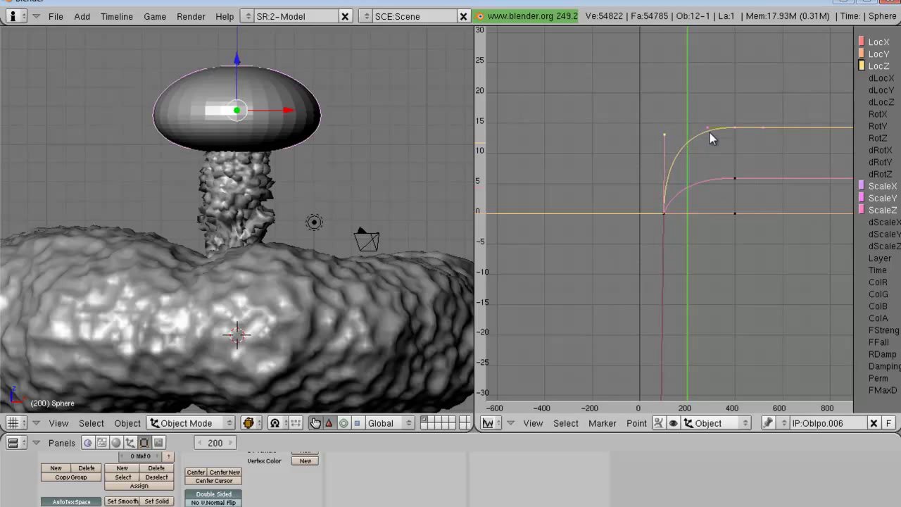
key("g")
left_click(682, 132)
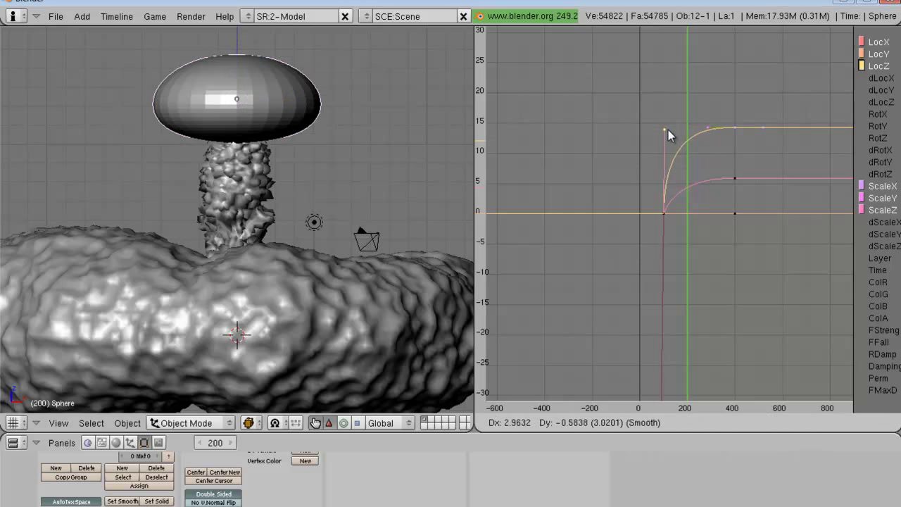
left_click(668, 130)
Step: Go to frame 300 and adjust the handle at the curve's start
left_click(215, 443)
type("300")
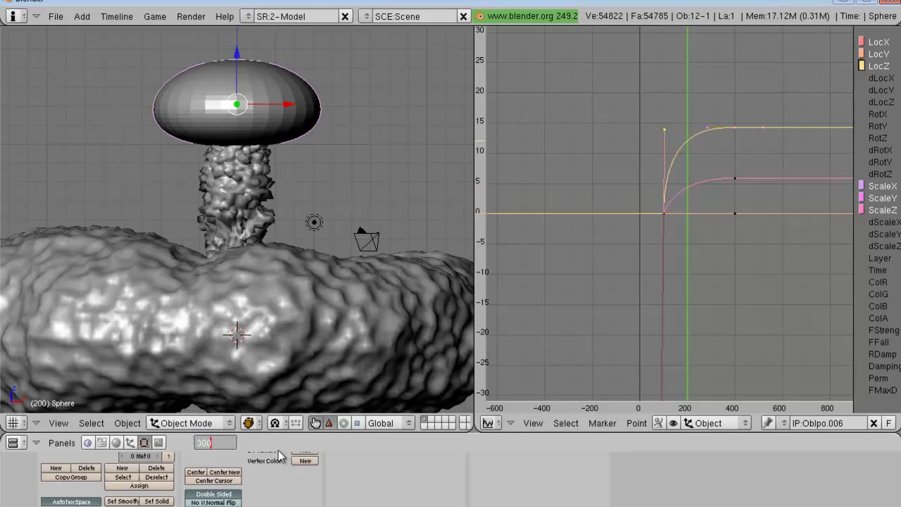
key("Return")
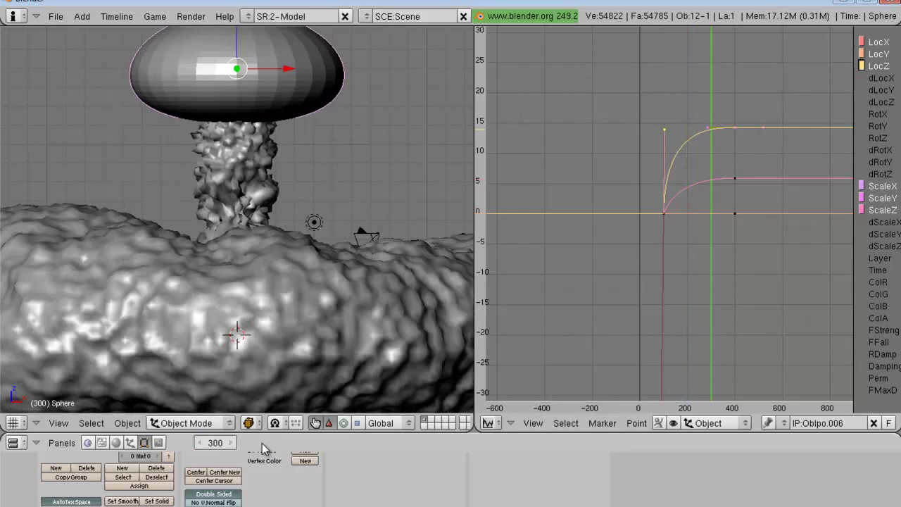
scroll(307, 259, "down", 3)
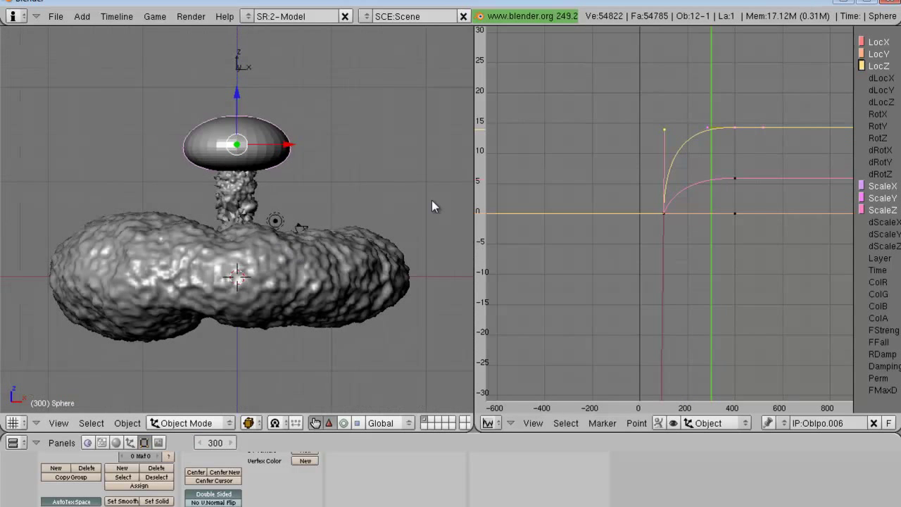
right_click(676, 125)
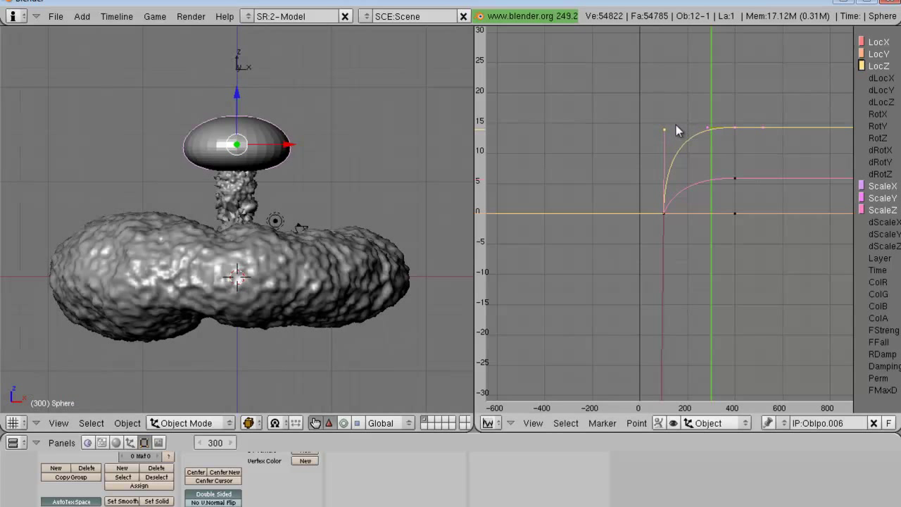
key("g")
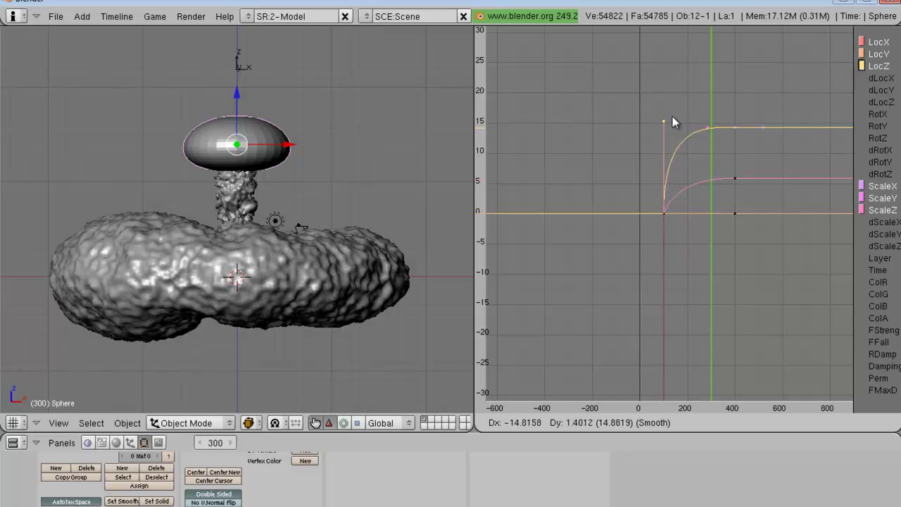
left_click(673, 118)
Step: Preview the sphere cap at frames 100 and 200
left_click(215, 442)
type("100")
key("Return")
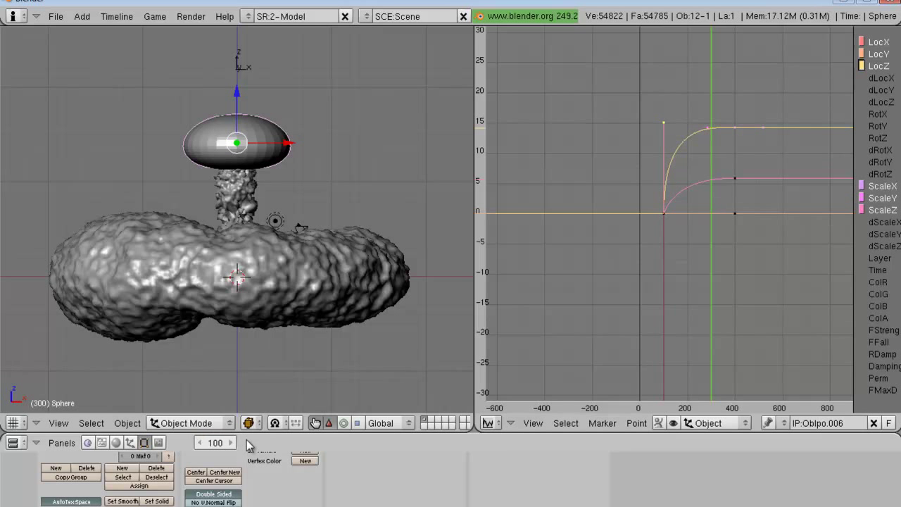
left_click(215, 443)
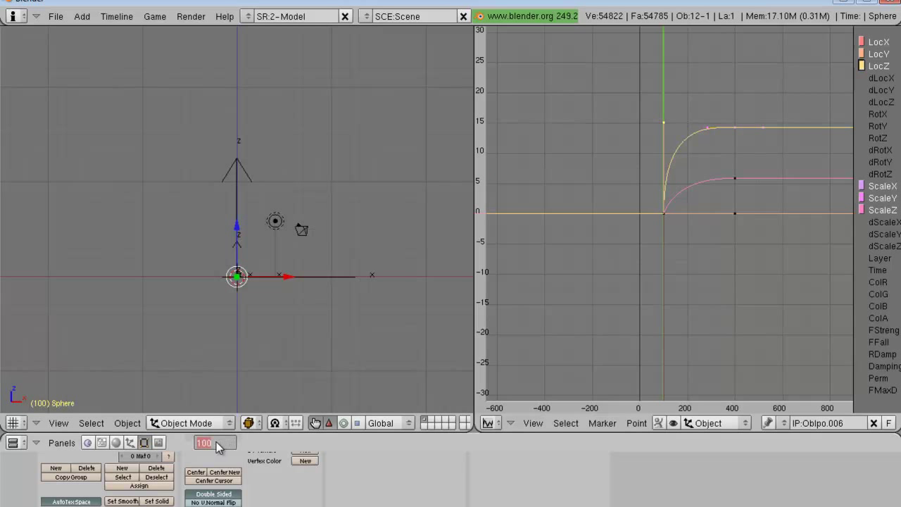
type("200")
key("Return")
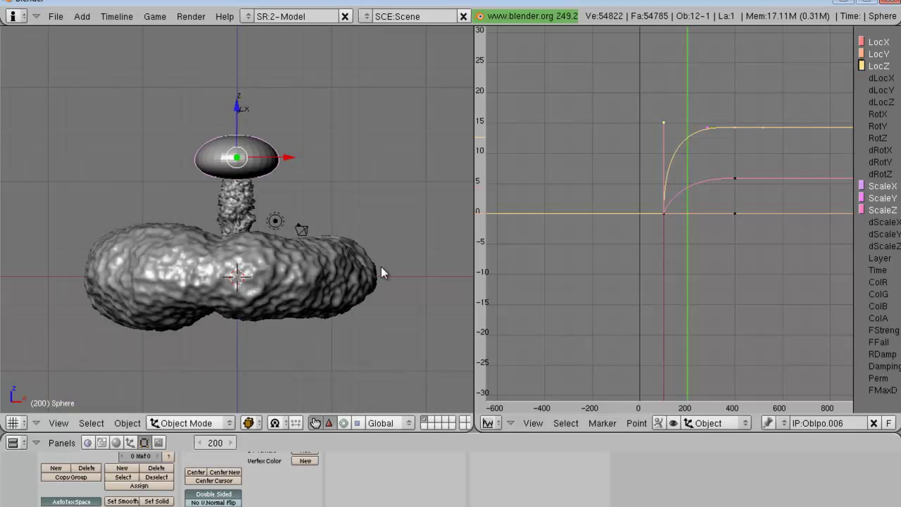
scroll(381, 266, "up", 4)
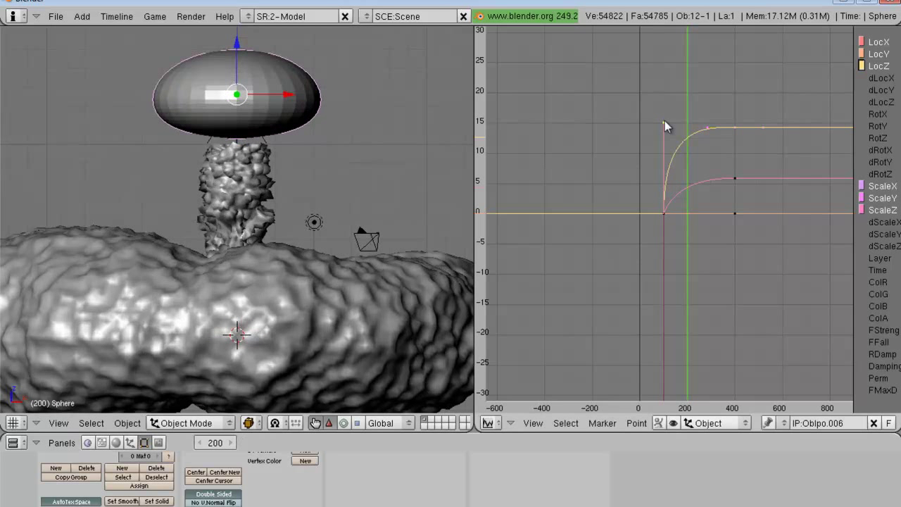
Step: Nudge the curve handle twice more and return to frame 300
key("g")
left_click(668, 125)
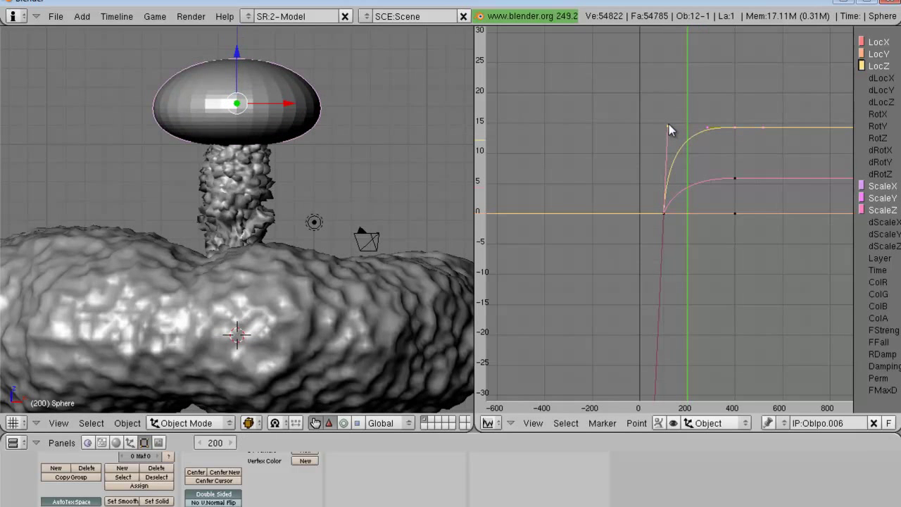
key("g")
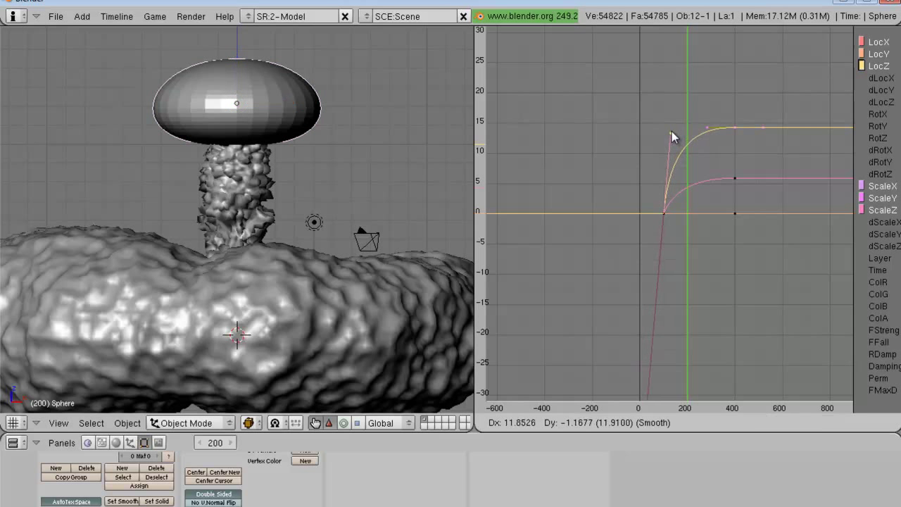
left_click(671, 131)
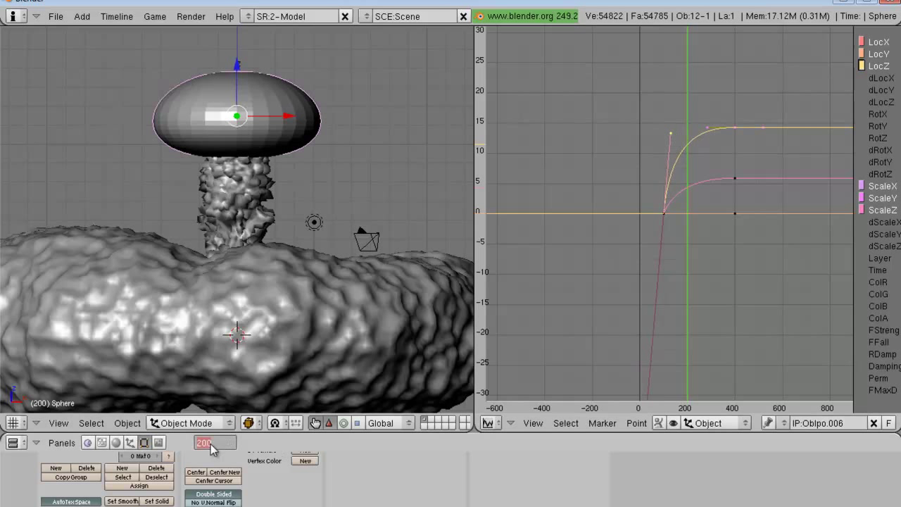
key("Return")
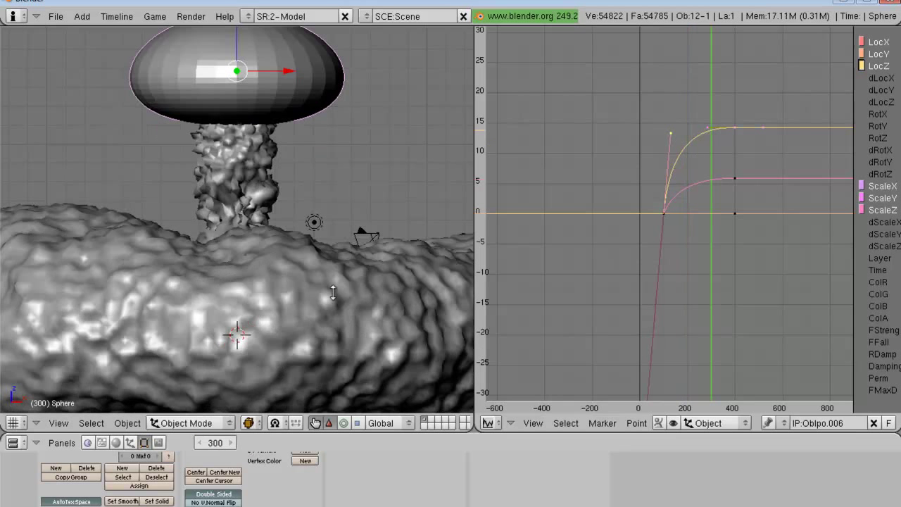
scroll(333, 292, "down", 4)
scroll(335, 298, "down", 1)
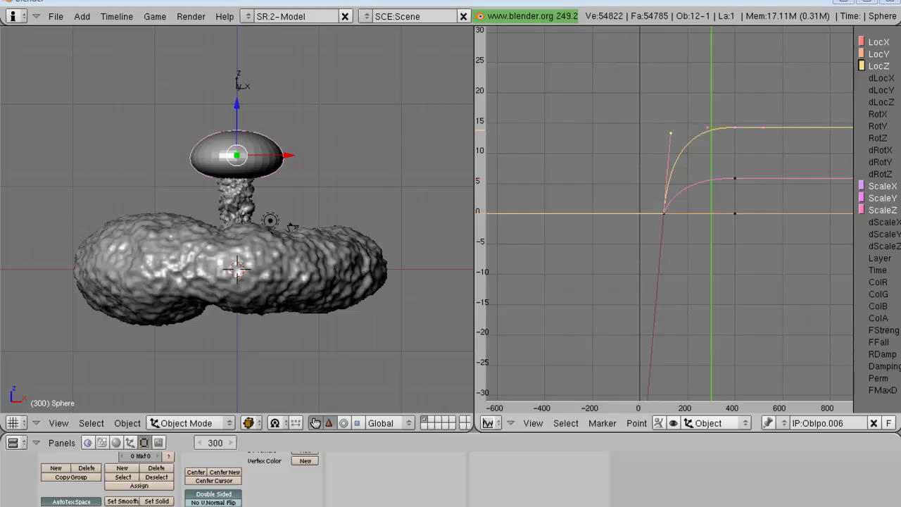
Step: Add an Empty at the torus centre and rename it 4.2 in the OB field
key("space")
mouse_move(337, 213)
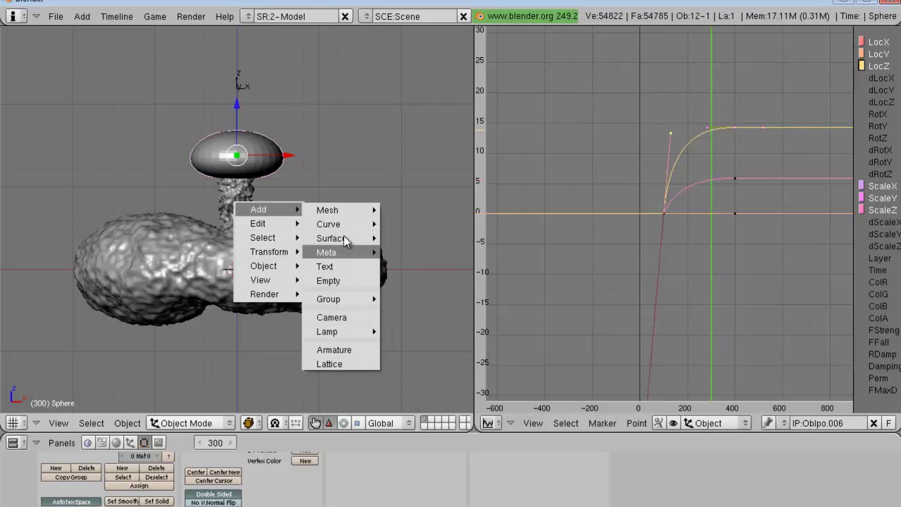
key("Escape")
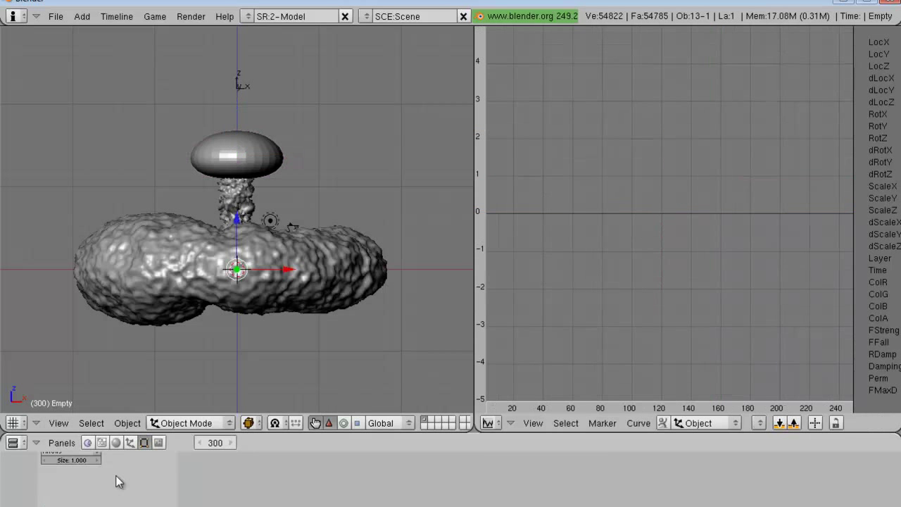
left_click(117, 468)
type("A")
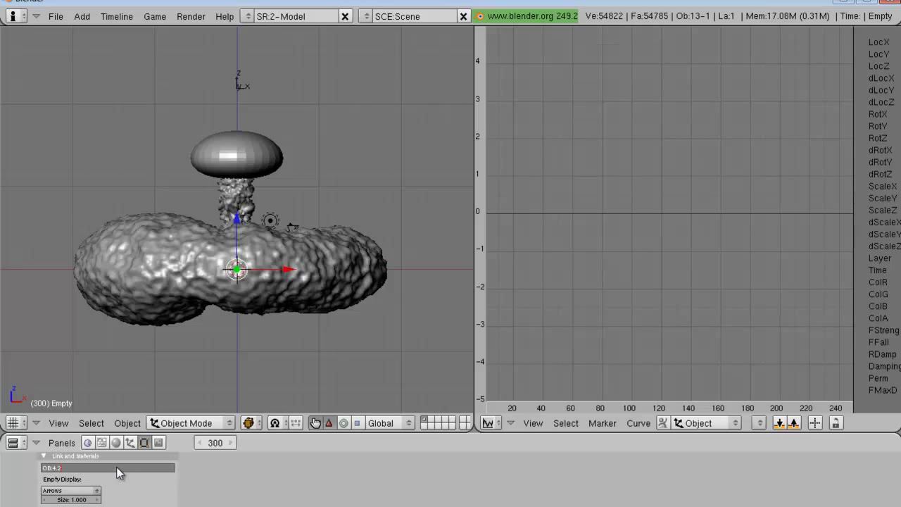
type(".2")
key("Return")
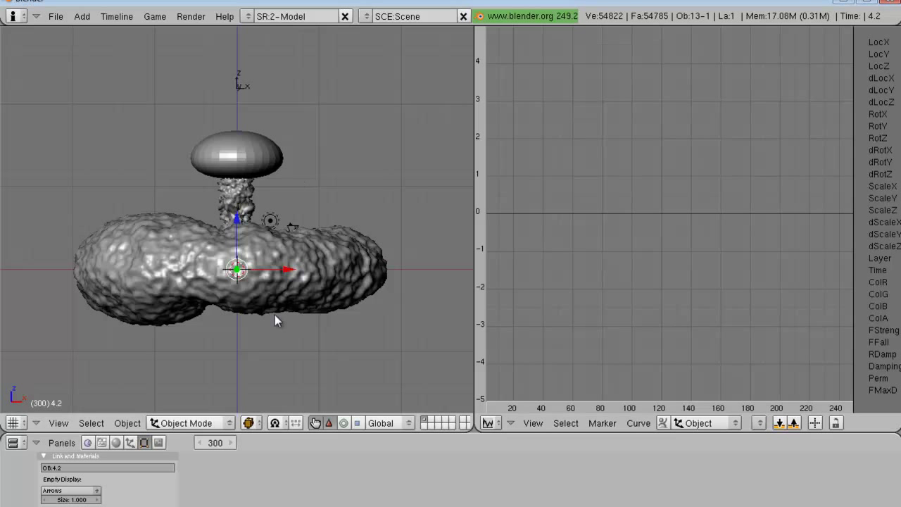
left_click(221, 446)
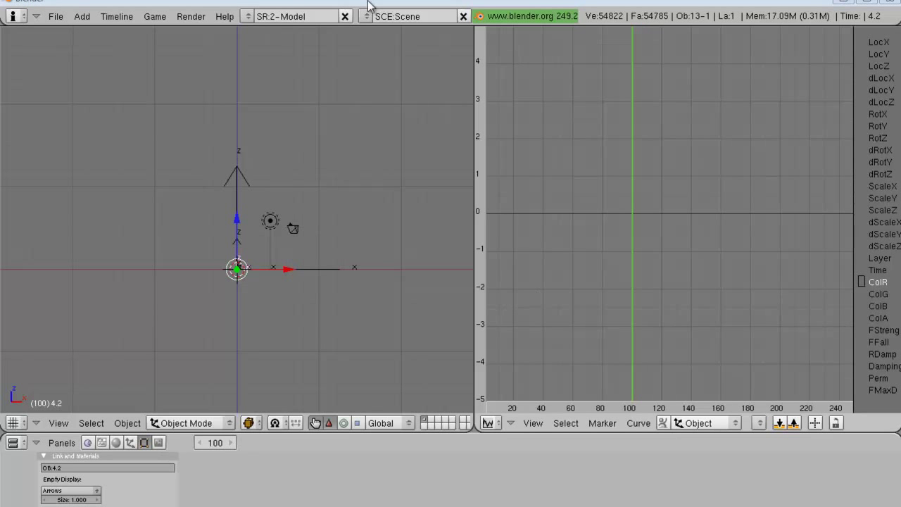
Step: Key the 4.2 Empty's location and scale at frame 100, then move it on Z and resize it
key("i")
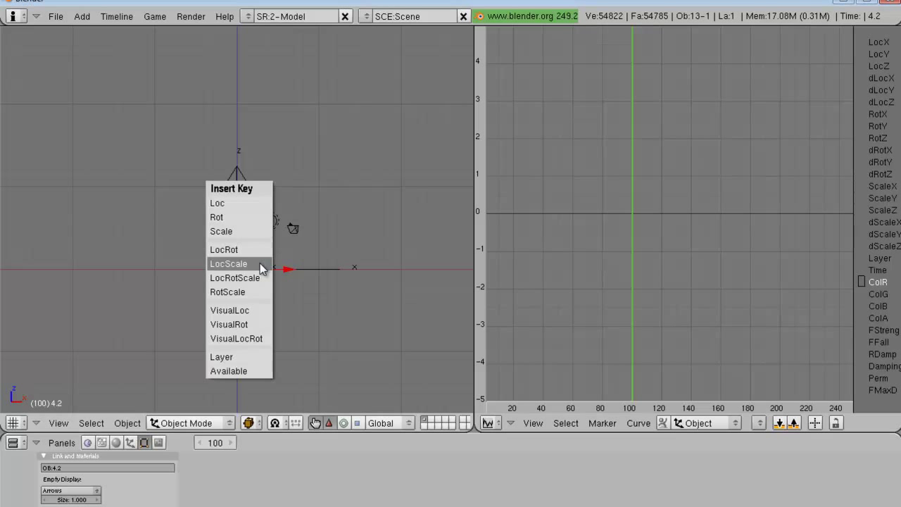
left_click(260, 263)
key("g")
key("z")
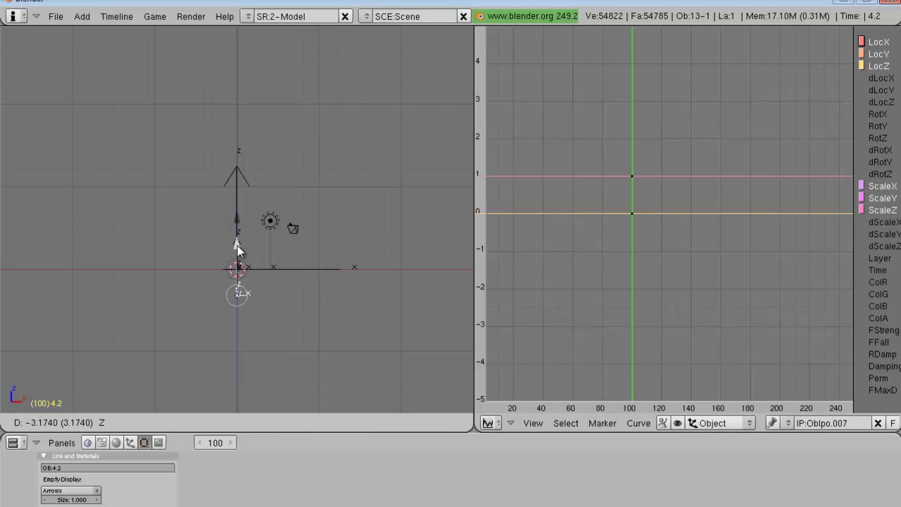
left_click(238, 258)
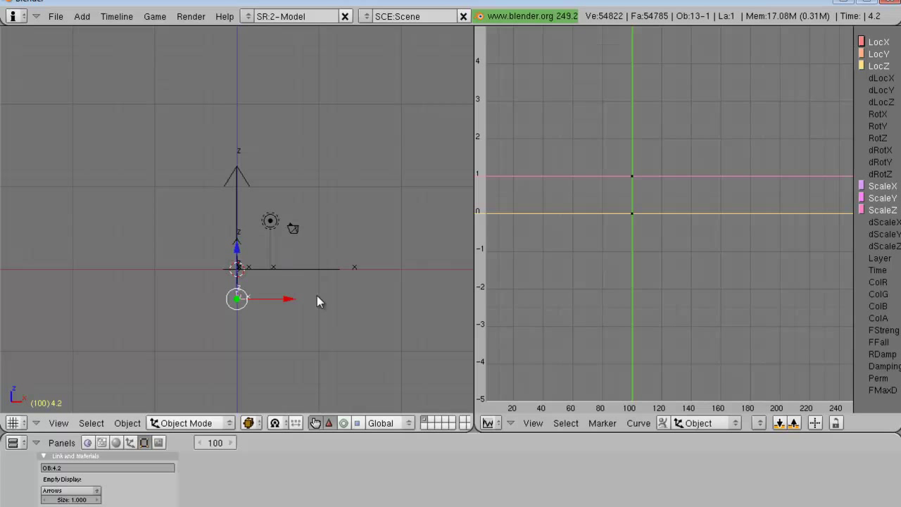
key("s")
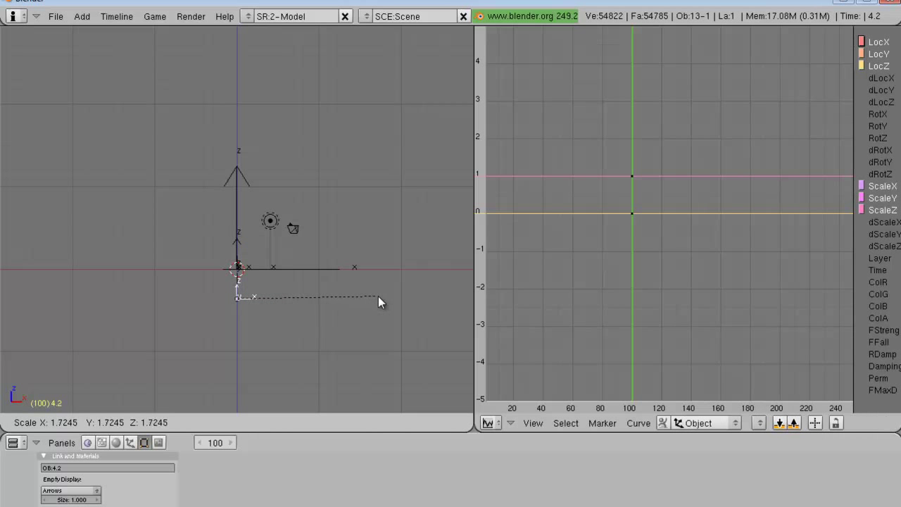
left_click(378, 298)
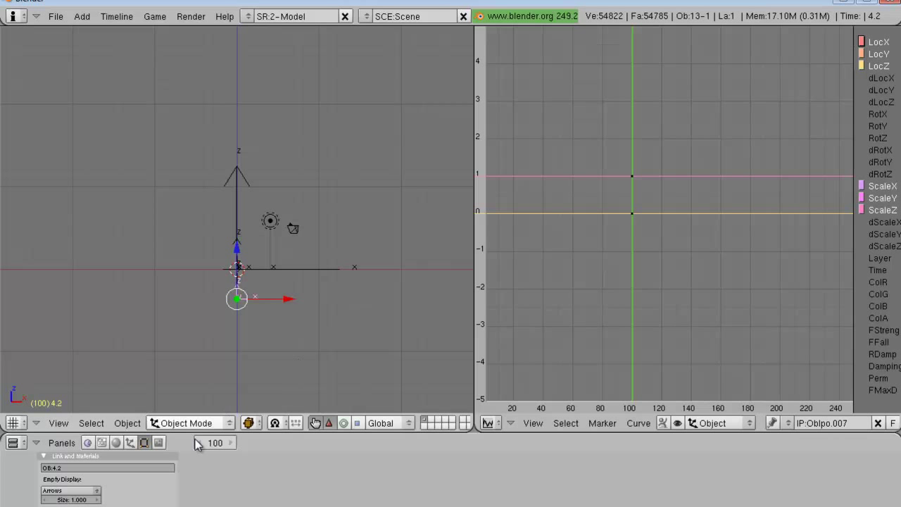
Step: At frame 400, drag the Empty about 3.17 units down along Z
left_click(220, 444)
type("400")
key("Return")
left_click_drag(239, 221, 240, 262)
Step: Resize the Empty and key its location and scale at frame 400
key("s")
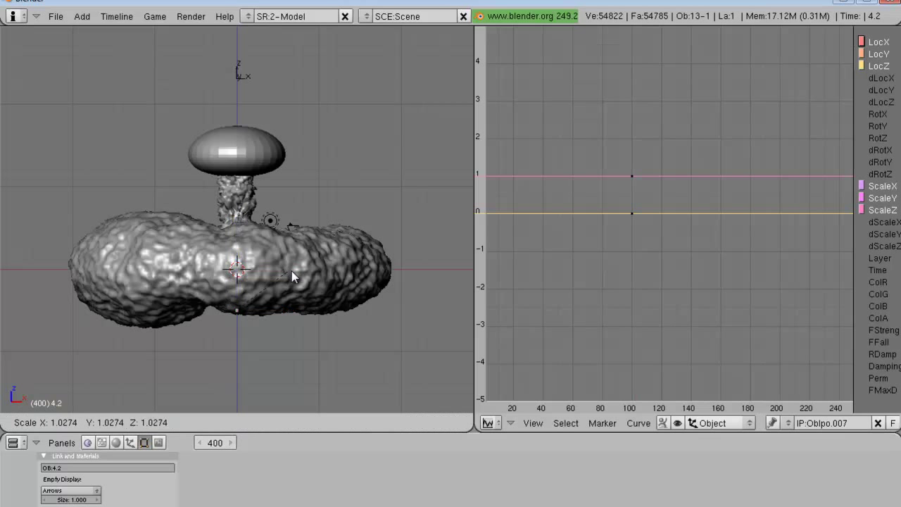
left_click(303, 269)
key("i")
left_click(303, 268)
Step: Pan the curve graph and inspect the ScaleX curve's keyframes
scroll(627, 208, "down", 5)
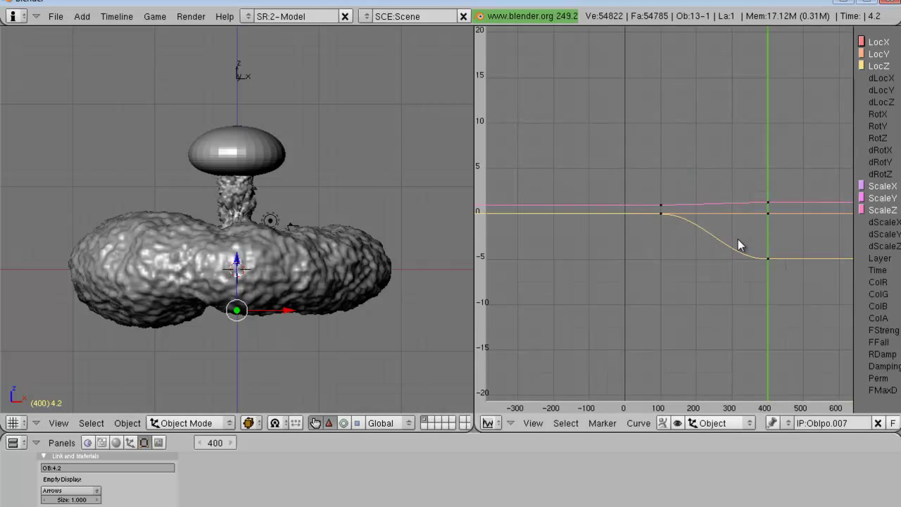
middle_click_drag(738, 239, 655, 279)
right_click(682, 247)
key("Tab")
scroll(620, 257, "up", 3)
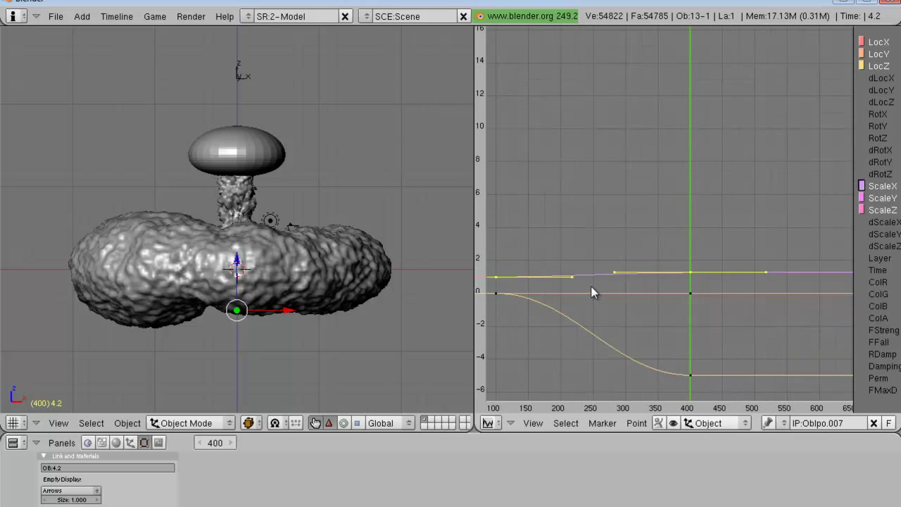
key("Tab")
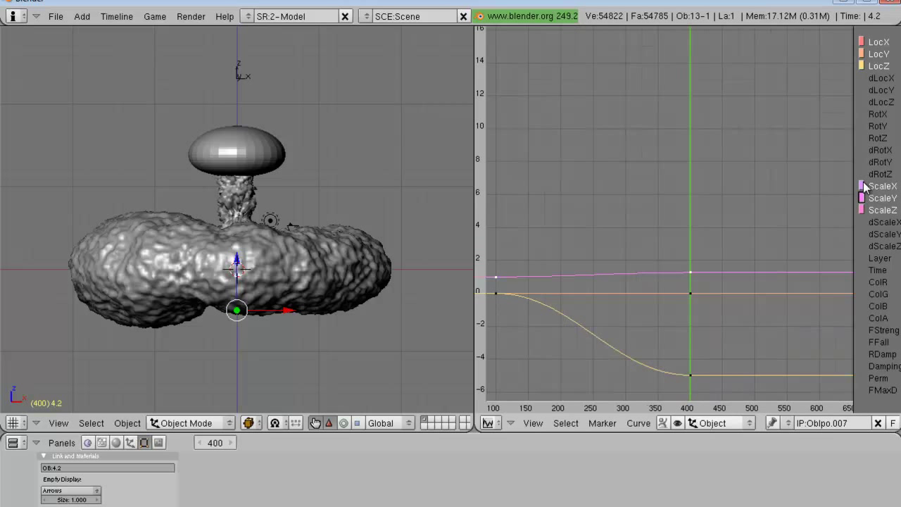
Step: Raise the last three ScaleZ keyframes and shift one ScaleZ key earlier
left_click(864, 211)
key("Tab")
key("b")
left_click_drag(768, 253, 609, 283)
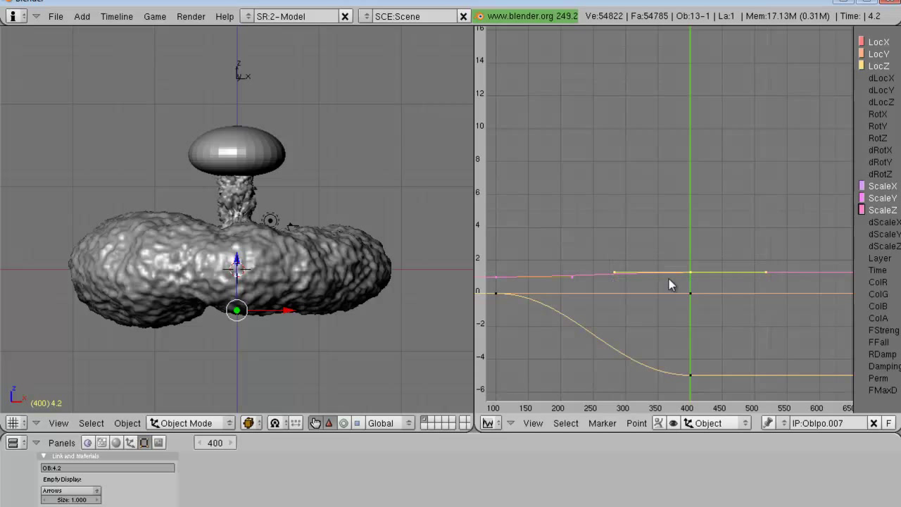
key("g")
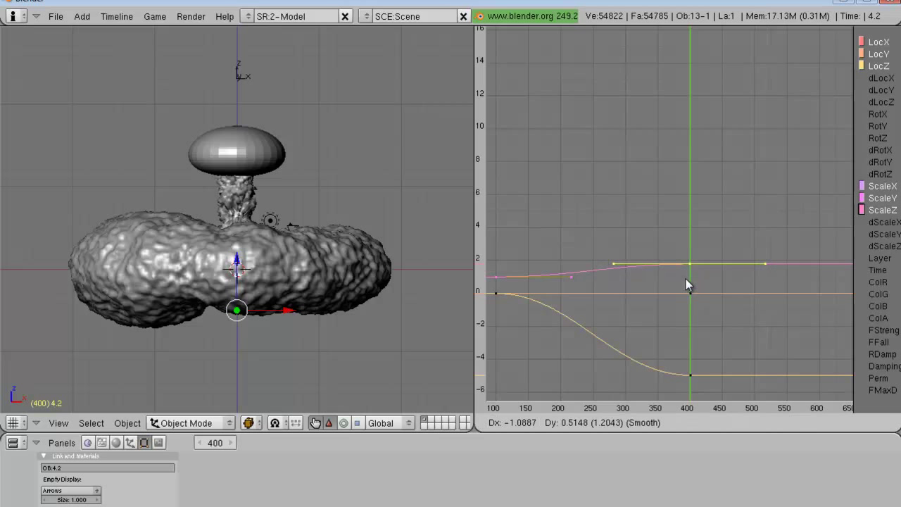
left_click(686, 278)
right_click(589, 272)
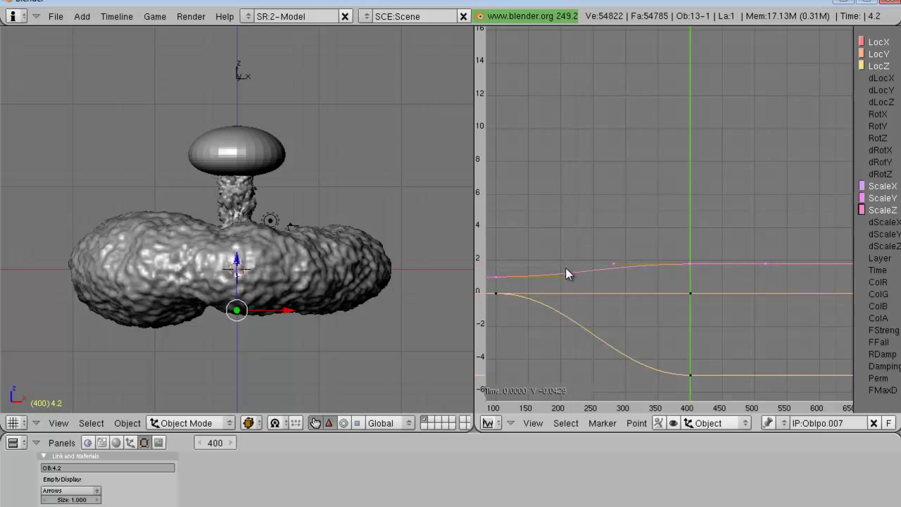
key("g")
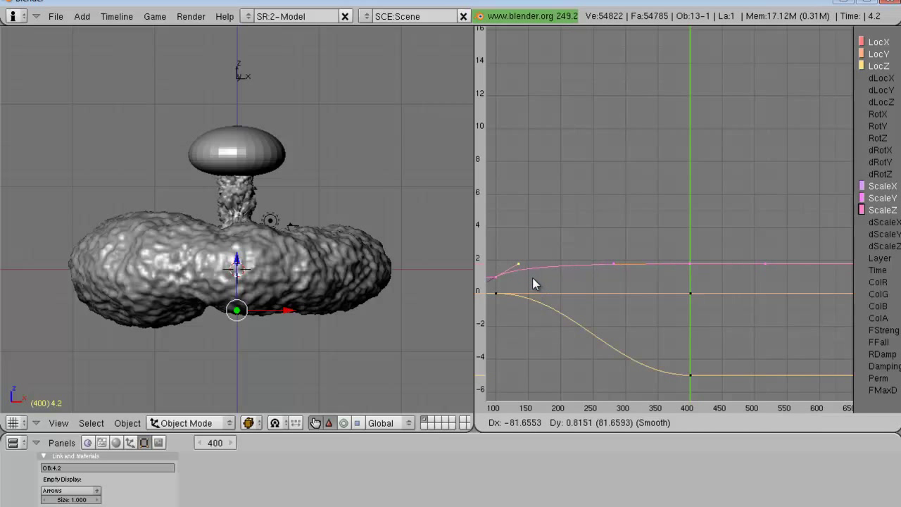
left_click(533, 278)
right_click(702, 367)
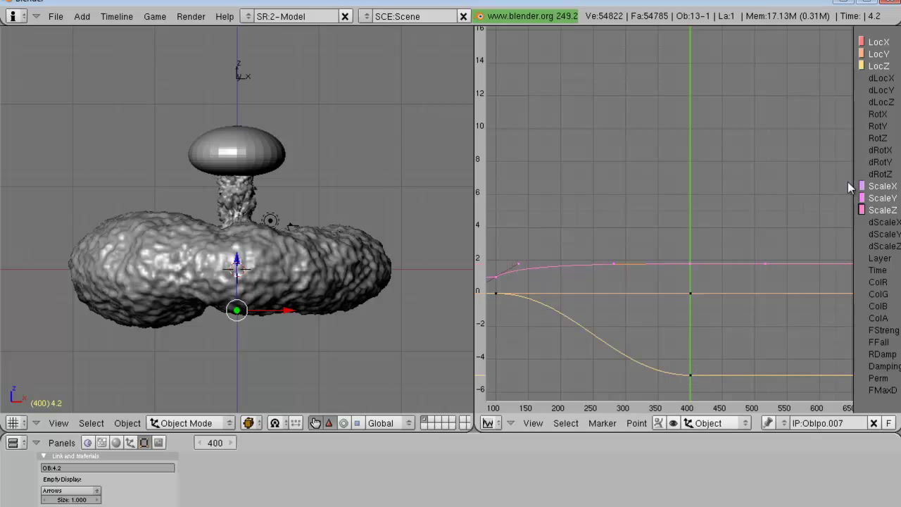
Step: Drag the LocZ end key's left handle so it plunges steeply after frame 100
left_click(861, 65)
key("Tab")
right_click(571, 293)
key("g")
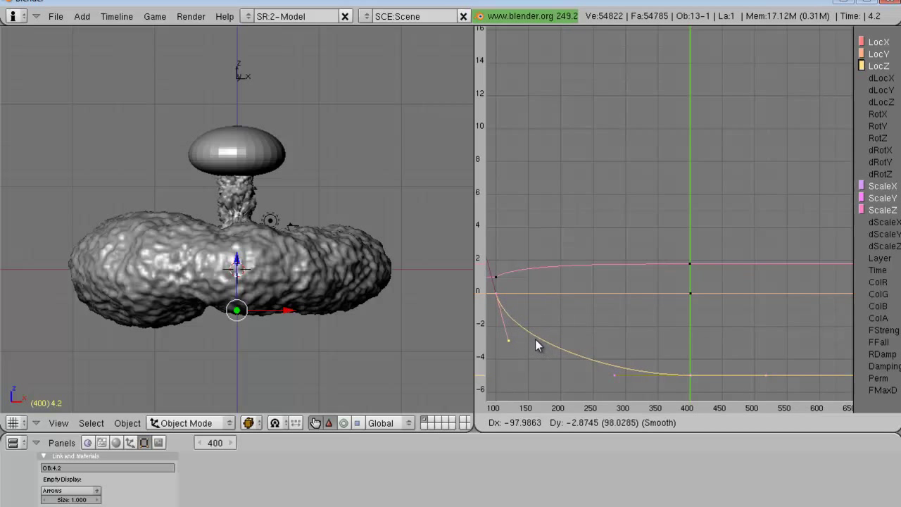
left_click(531, 336)
key("Tab")
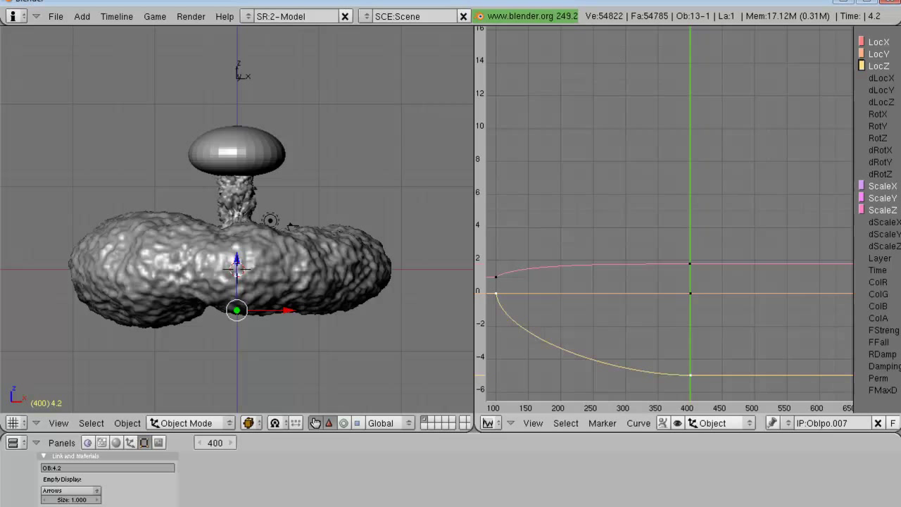
key("space")
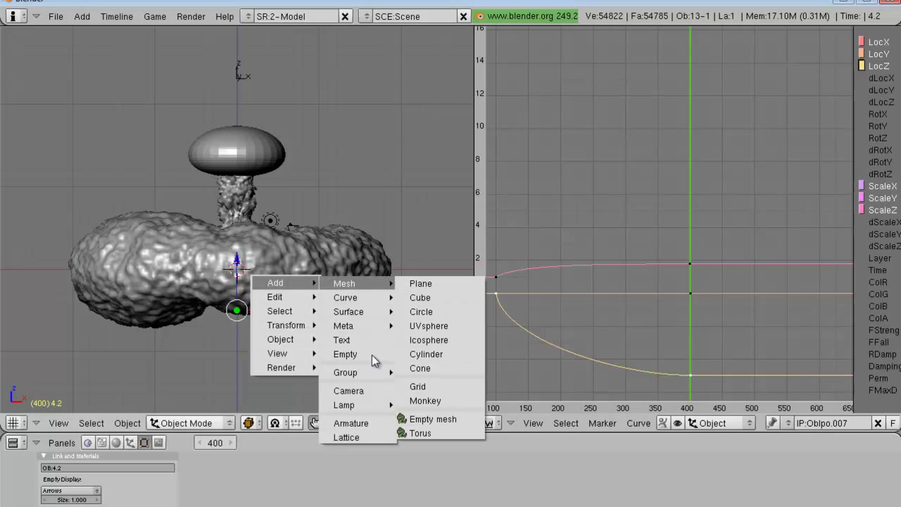
Step: Add an Empty at the 3D cursor, name it 2.2, and link ObIpo.007 to it
left_click(369, 354)
left_click(125, 468)
type("2")
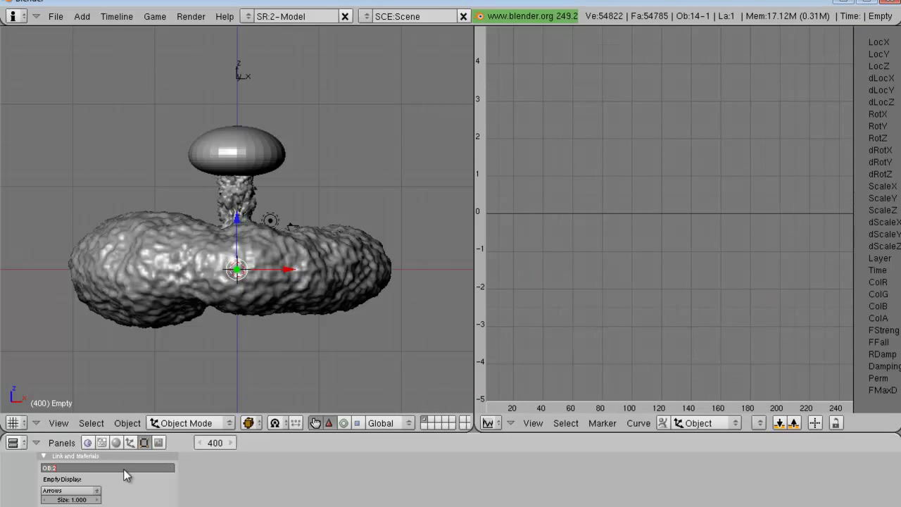
type(".2")
key("Return")
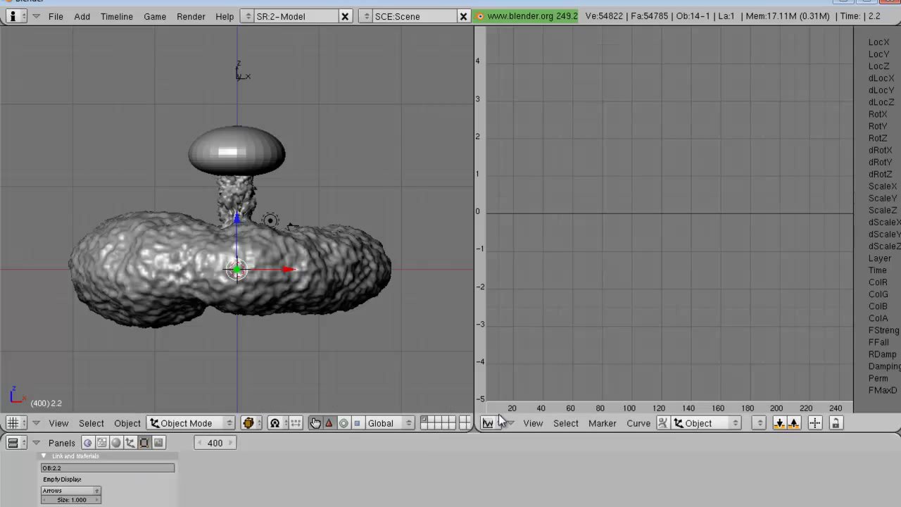
left_click(761, 422)
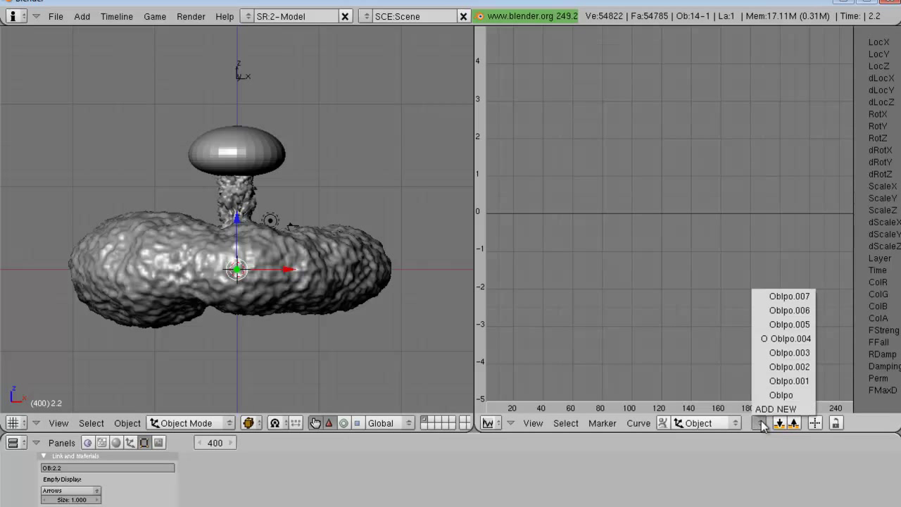
left_click(811, 295)
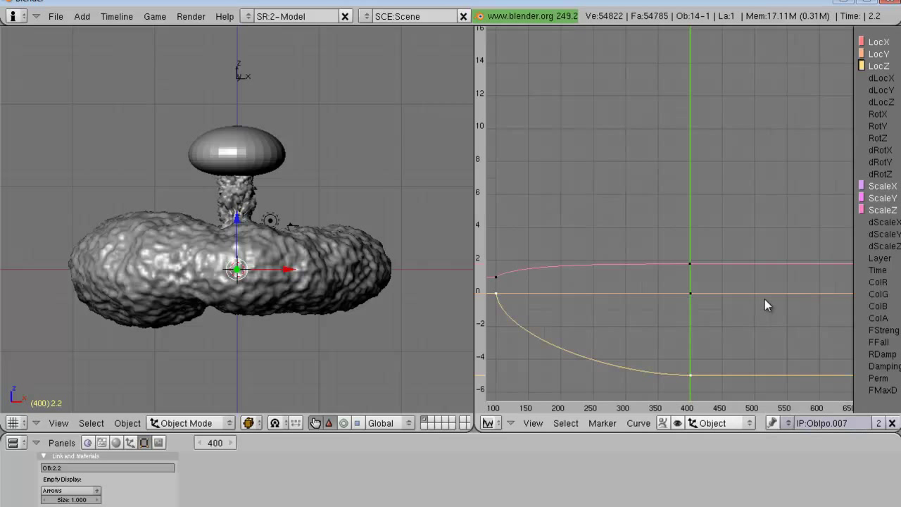
Step: Make the shared curves a single-user copy, ObIpo.008, for Empty 2.2
left_click(879, 423)
left_click(863, 421)
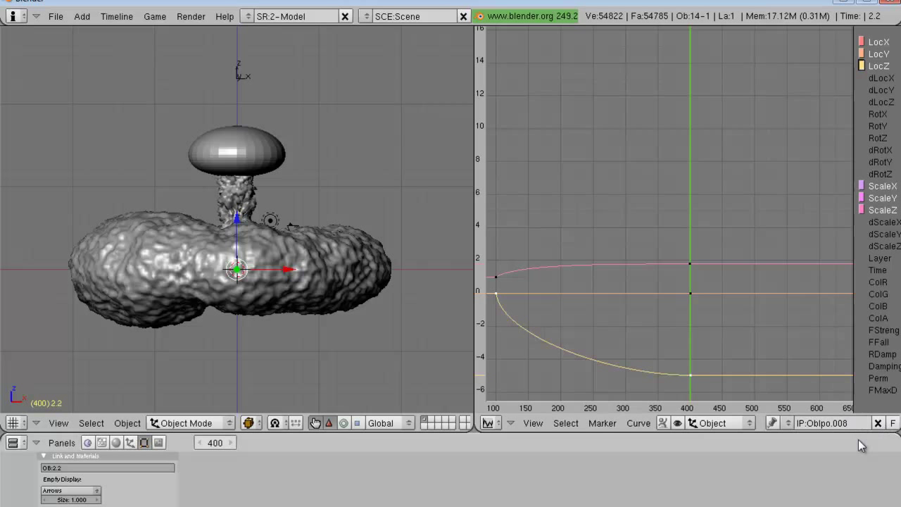
scroll(692, 343, "down", 3)
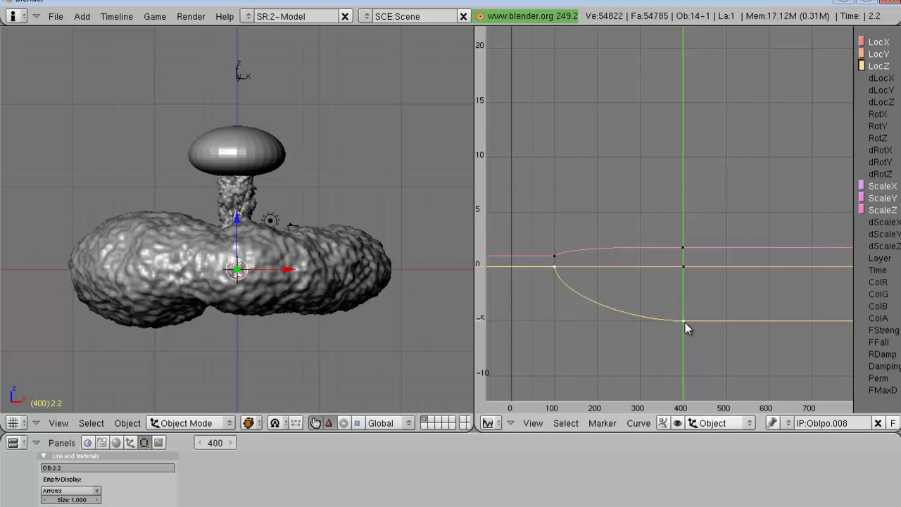
key("Tab")
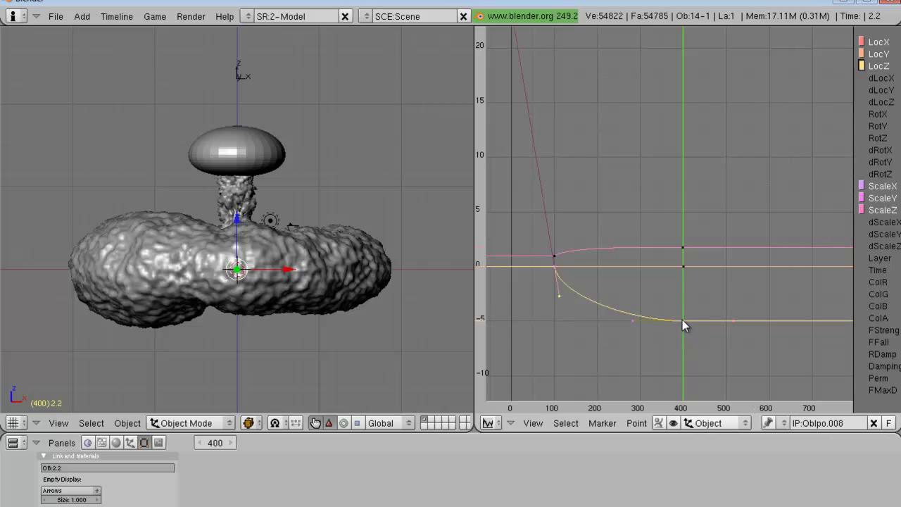
key("Tab")
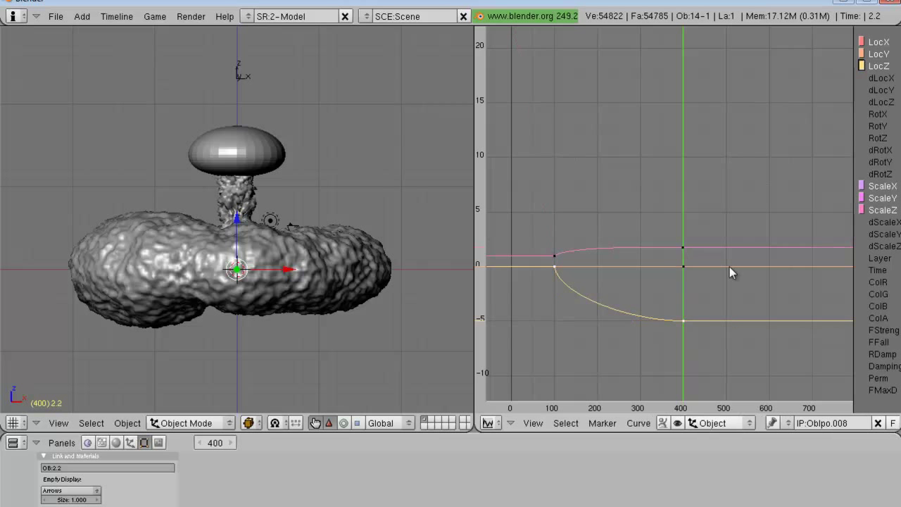
Step: Nudge the middle keyframe of the ScaleZ curve slightly down
left_click(868, 187)
left_click(867, 198)
left_click(866, 211)
key("Tab")
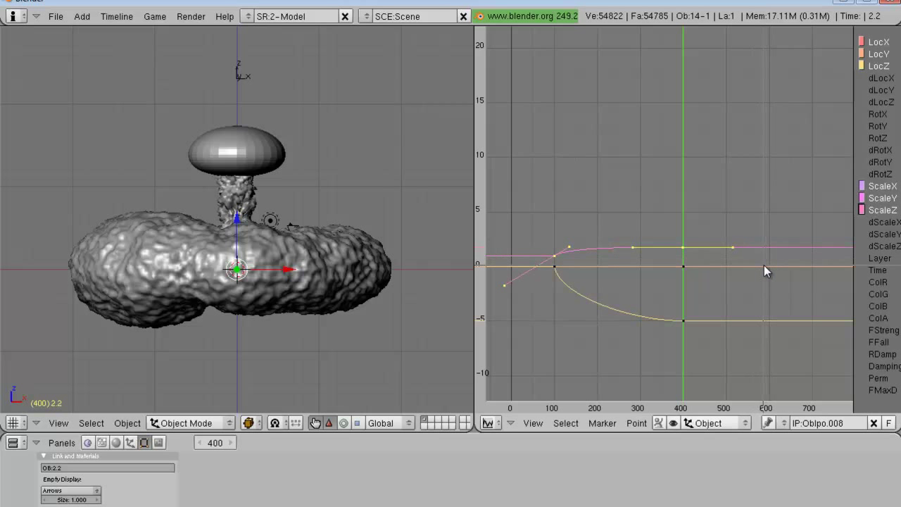
key("a")
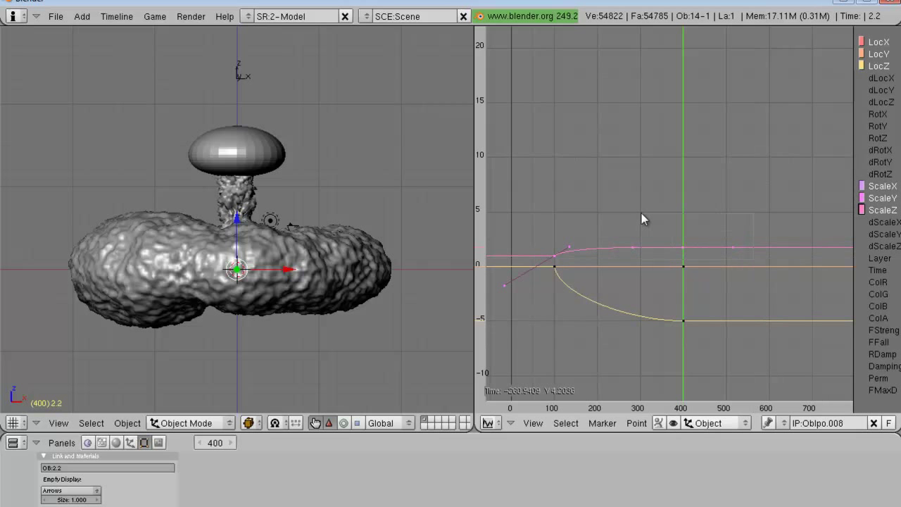
right_click(650, 243)
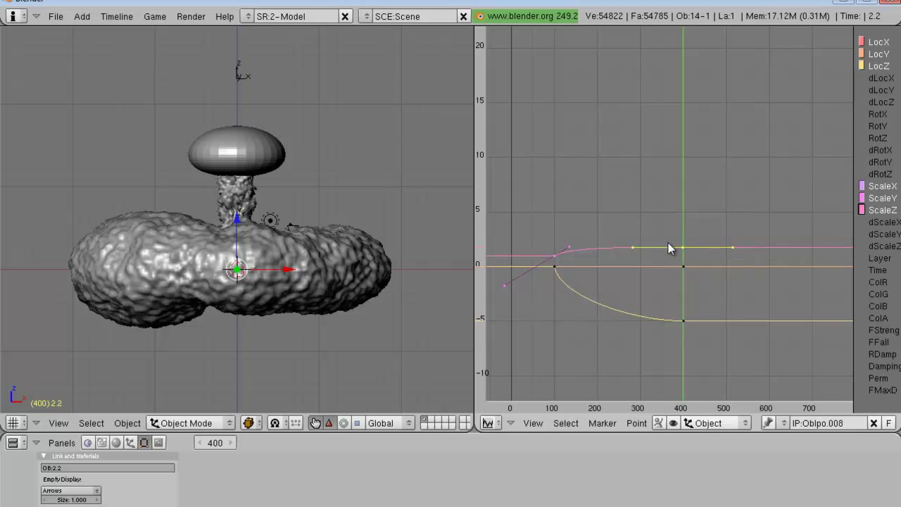
key("g")
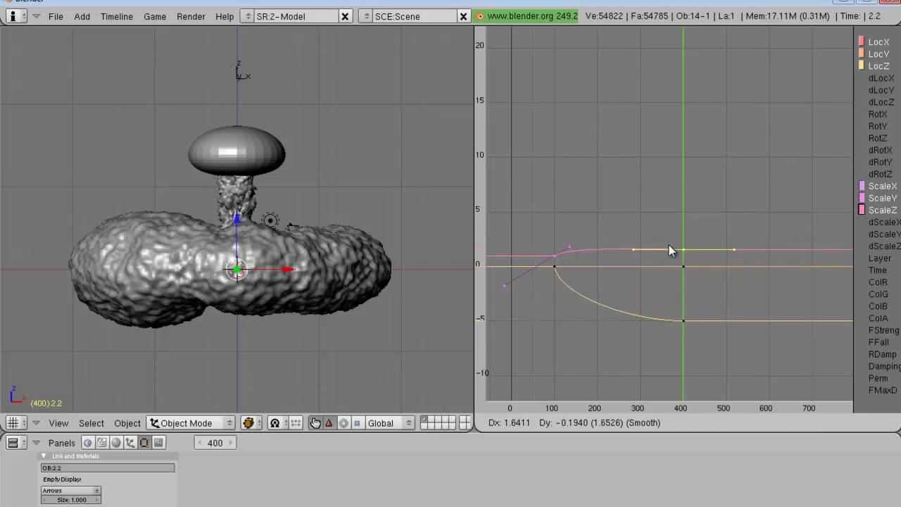
left_click(669, 245)
key("a")
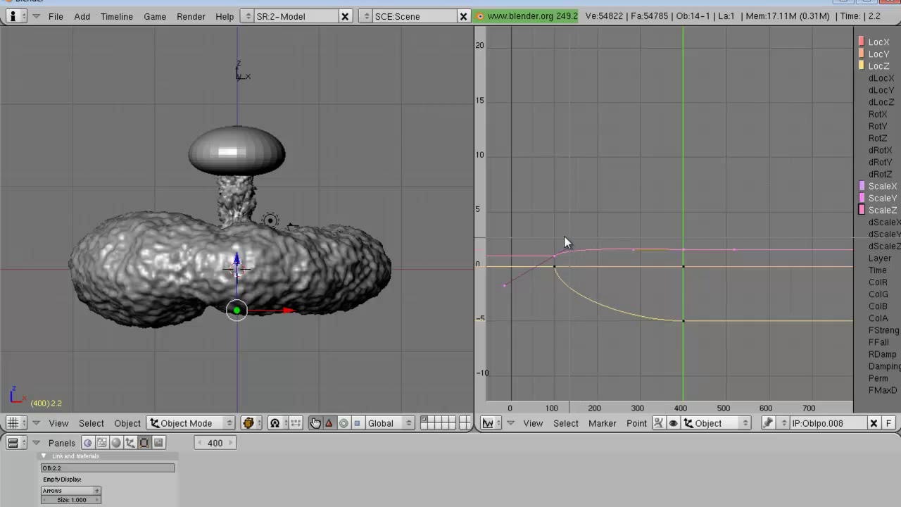
Step: Reshape the ScaleZ handle near the frame-100 key
right_click(575, 248)
key("g")
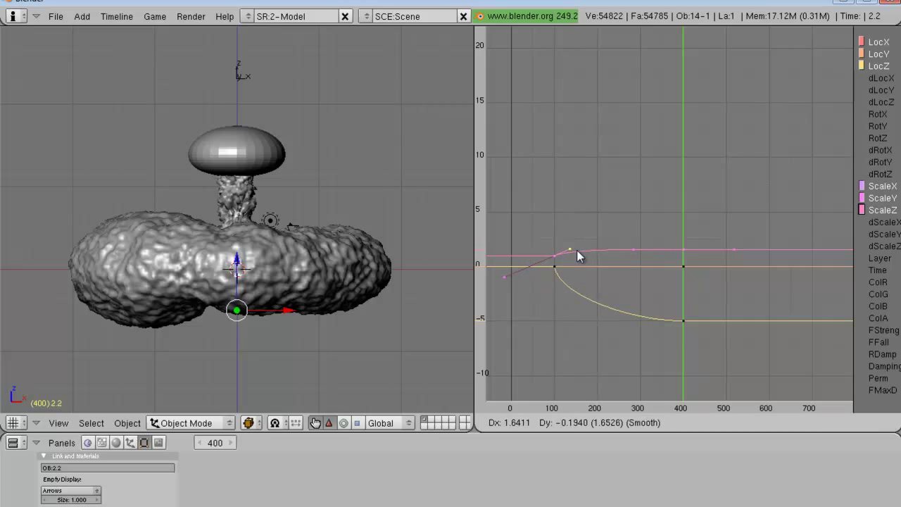
left_click(576, 250)
scroll(576, 250, "up", 3)
middle_click_drag(577, 250, 508, 291)
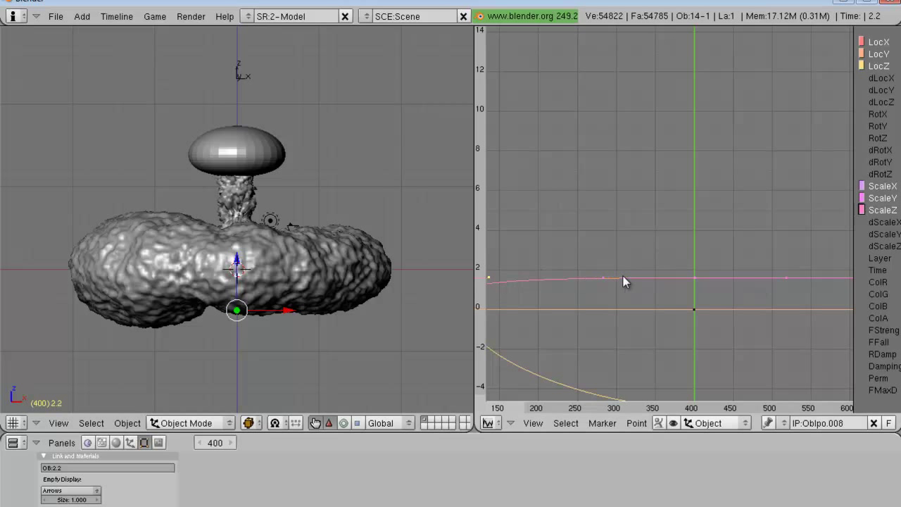
middle_click_drag(579, 301, 673, 306)
key("g")
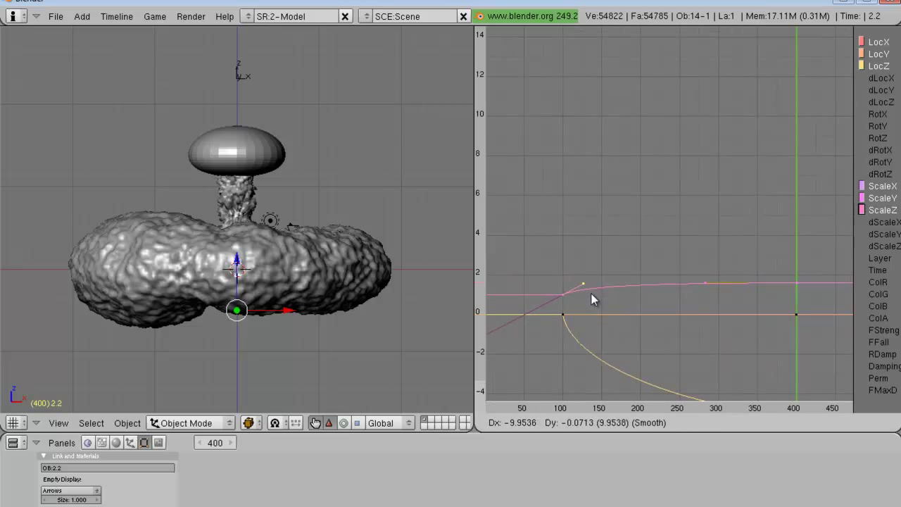
left_click(591, 294)
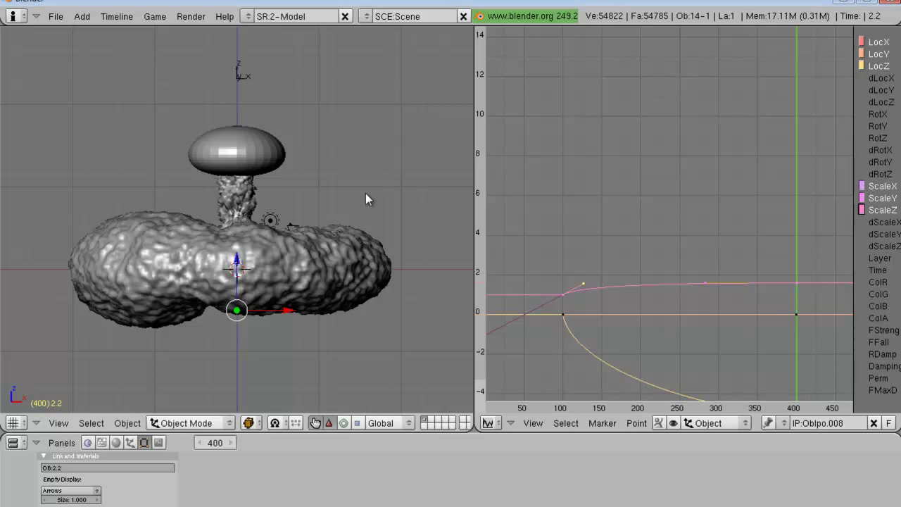
key("space")
Step: Add another Empty named 3.2, link ObIpo.008, and fit all curves in view
left_click(458, 259)
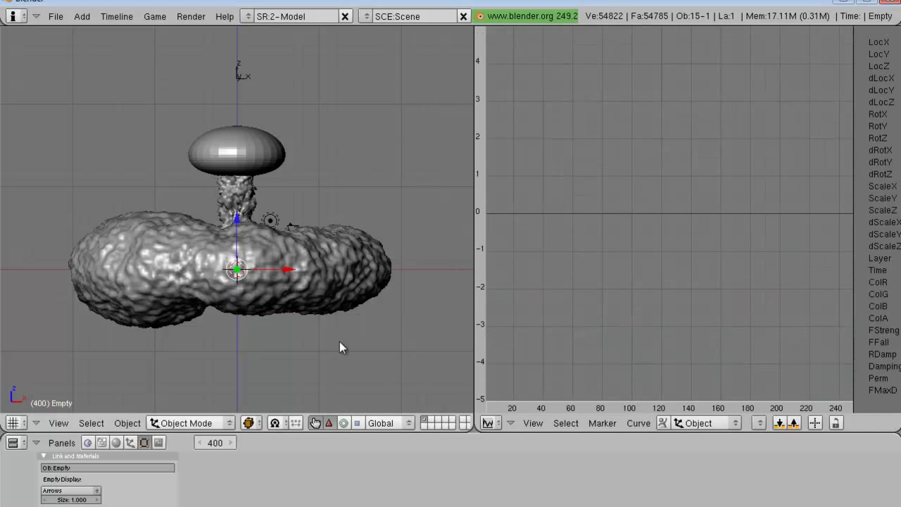
left_click(155, 467)
type("3.2")
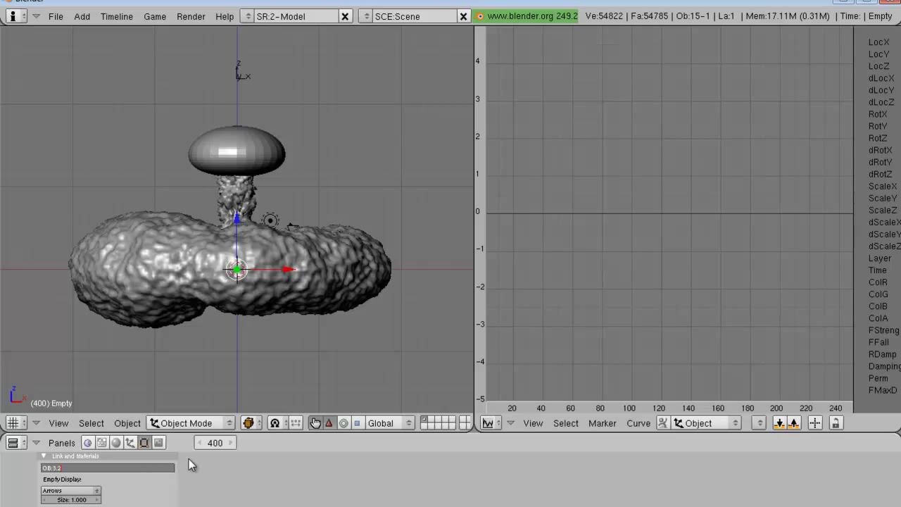
key("Return")
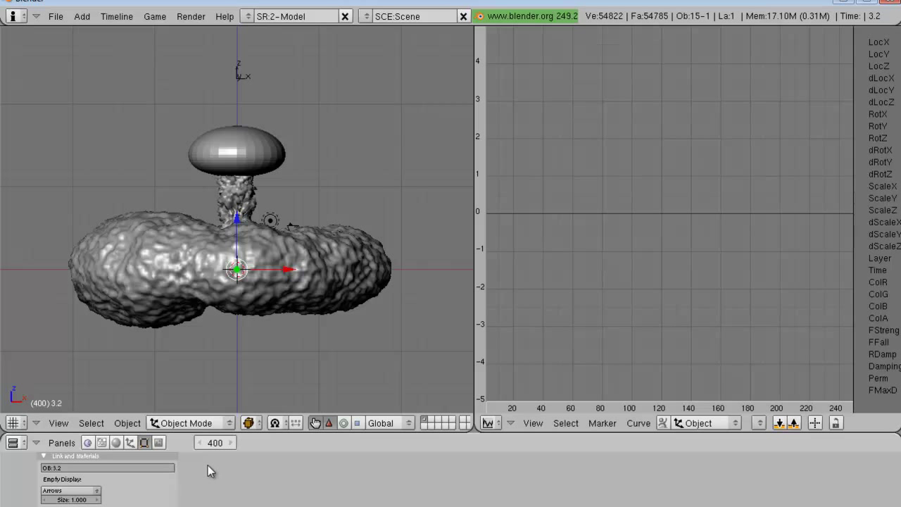
left_click(760, 423)
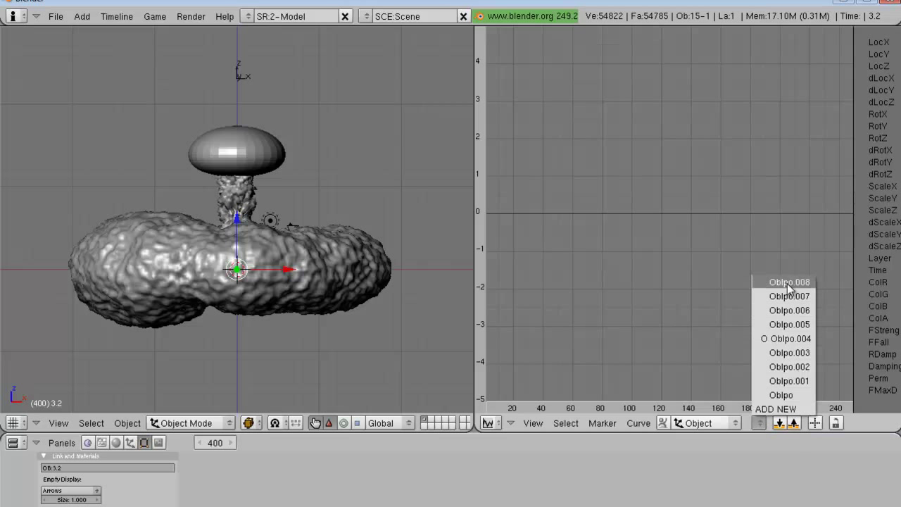
left_click(787, 339)
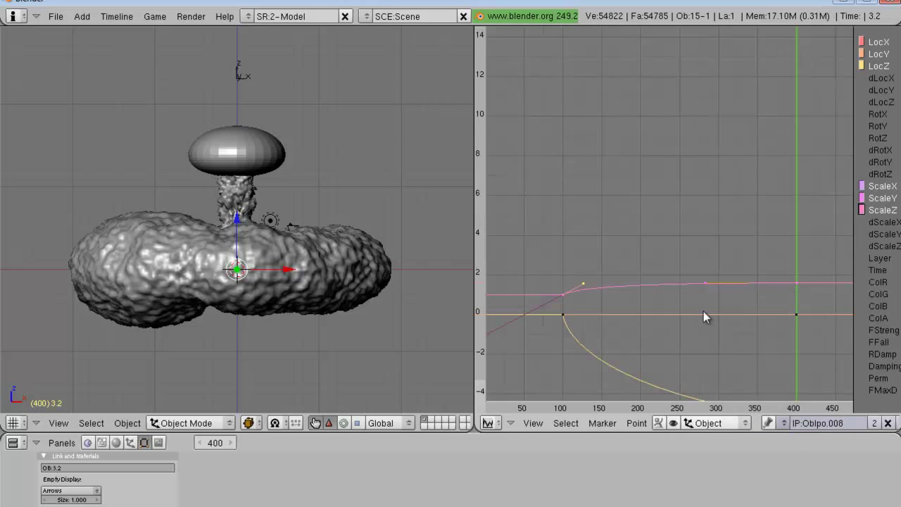
key("Home")
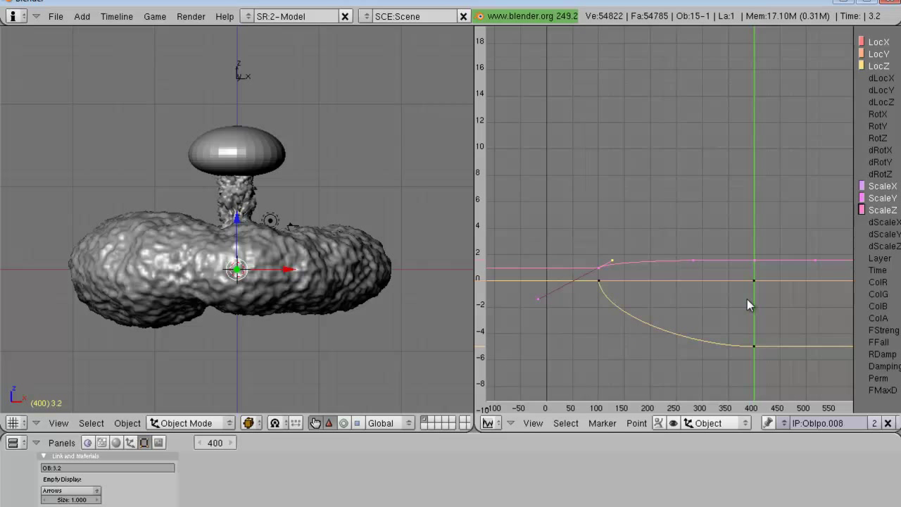
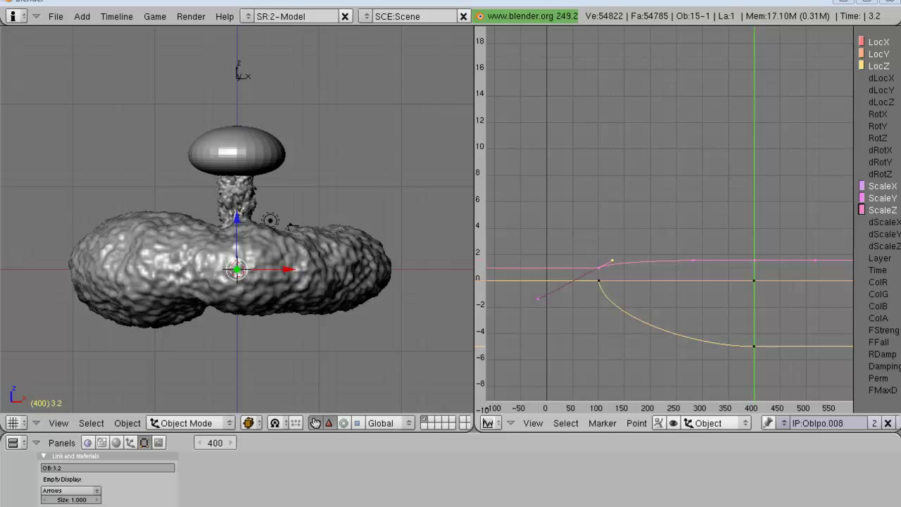
Step: Add a Displace modifier to the upper sphere cap and give it the texture 'Displ 1'
right_click(274, 150)
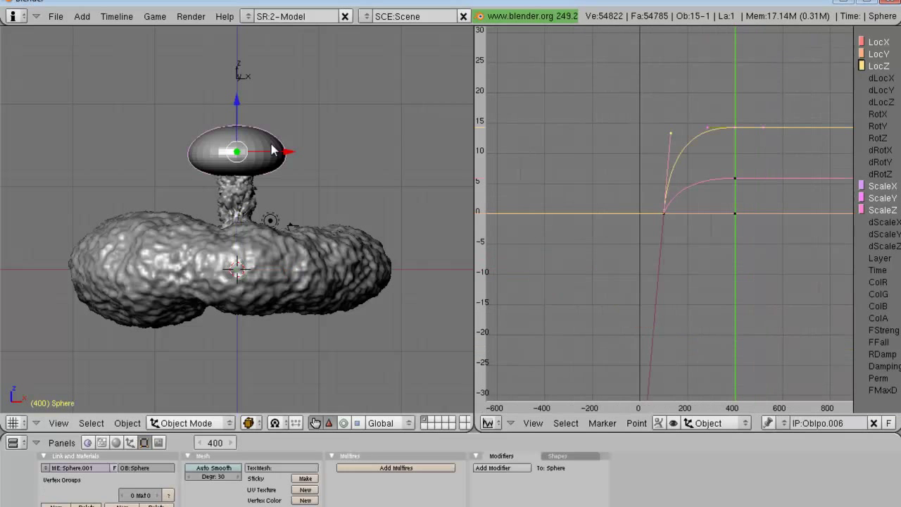
left_click(502, 468)
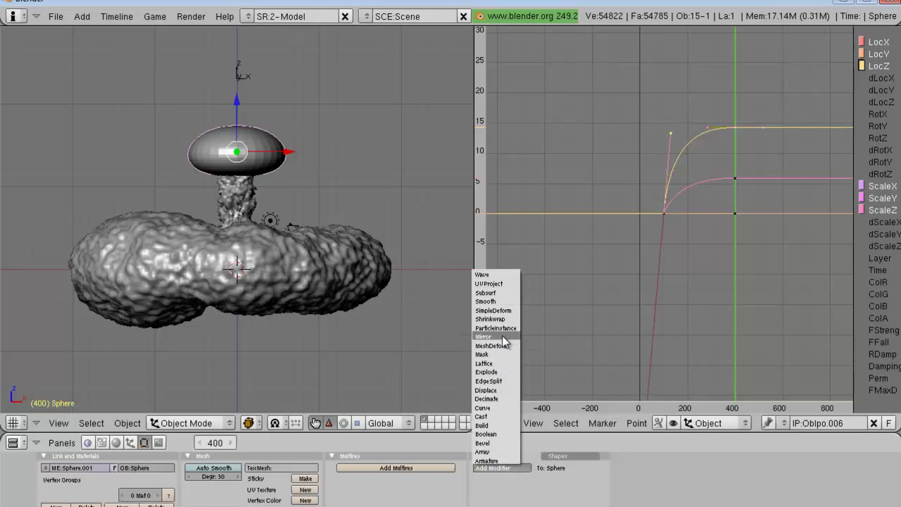
left_click(507, 389)
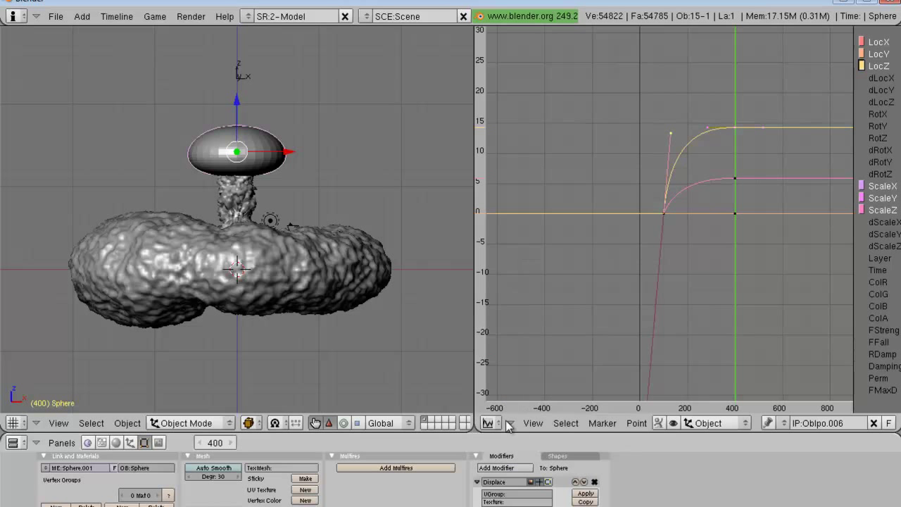
left_click(514, 502)
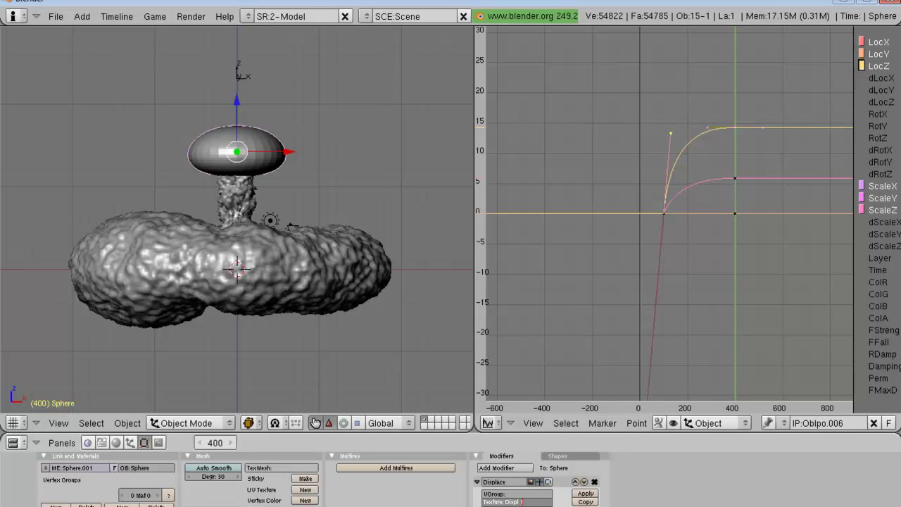
type("Displ 1")
key("Return")
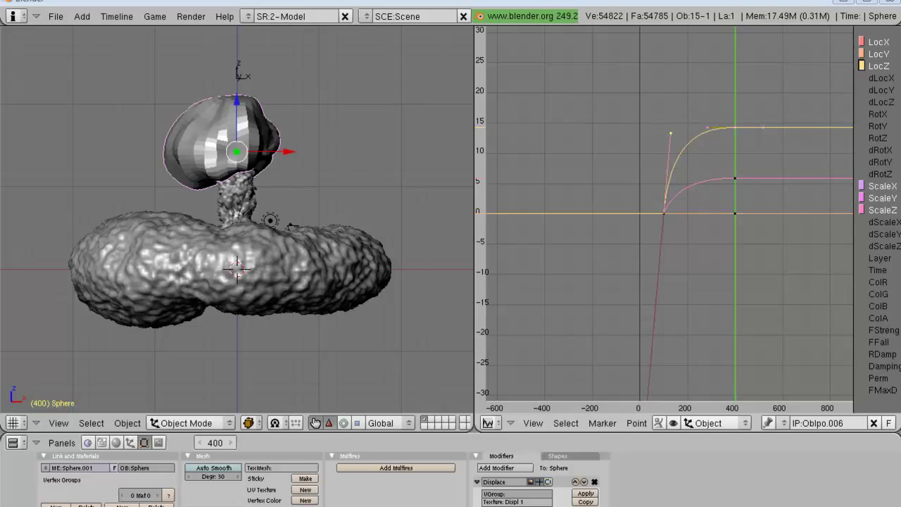
scroll(591, 500, "down", 3)
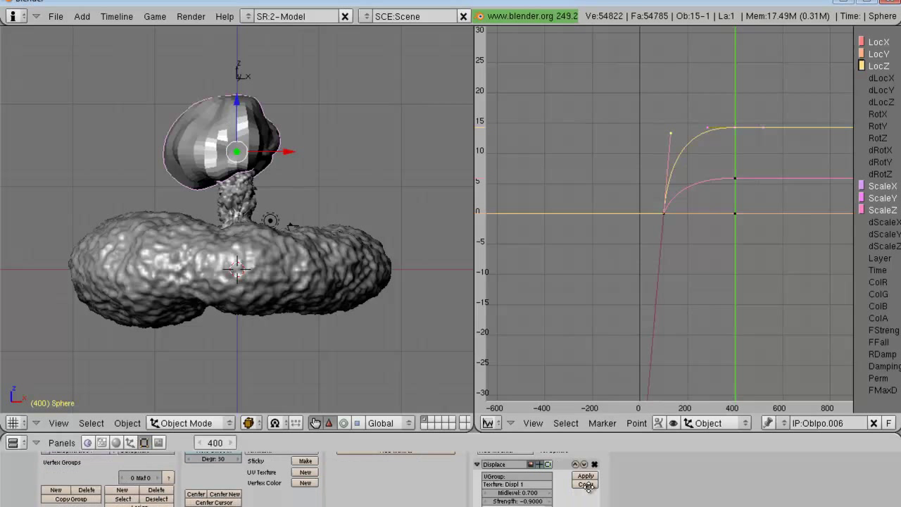
left_click(516, 503)
Step: Map the Displ 1 displacement in Object texture coordinates
left_click(516, 479)
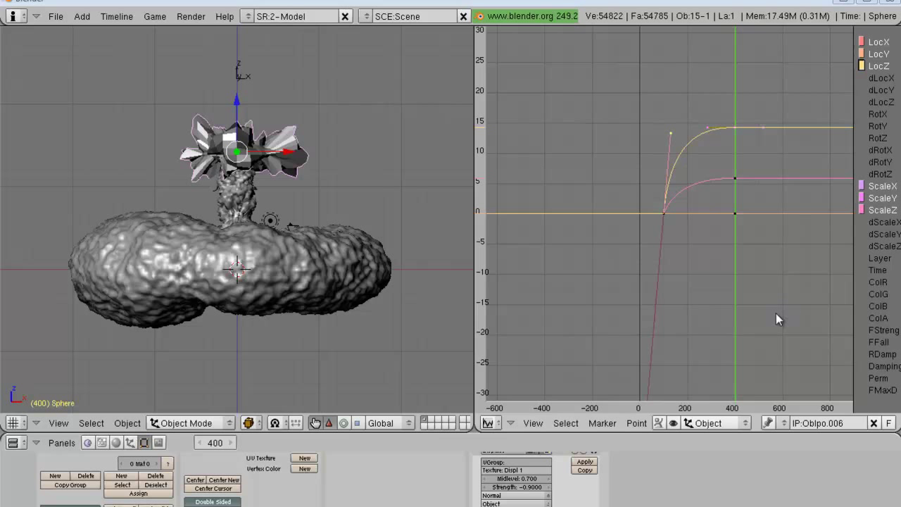
scroll(578, 491, "up", 2)
scroll(459, 481, "up", 1)
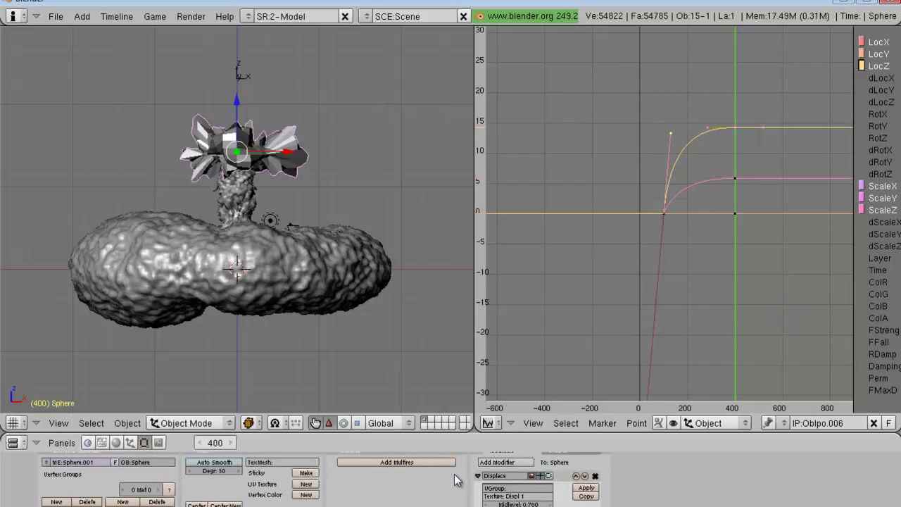
Step: Add a Subsurf modifier to the cap, followed by a second Displace modifier
left_click(495, 462)
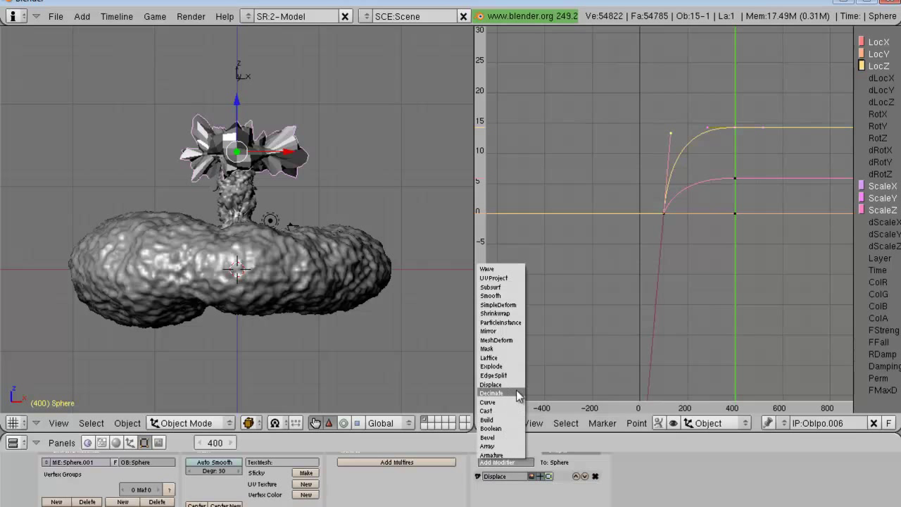
left_click(492, 287)
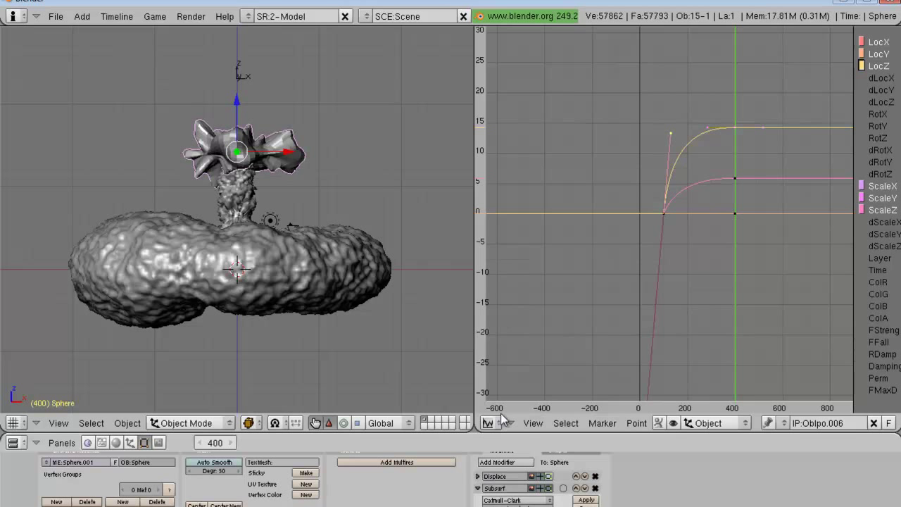
left_click(477, 488)
left_click(478, 489)
left_click(488, 462)
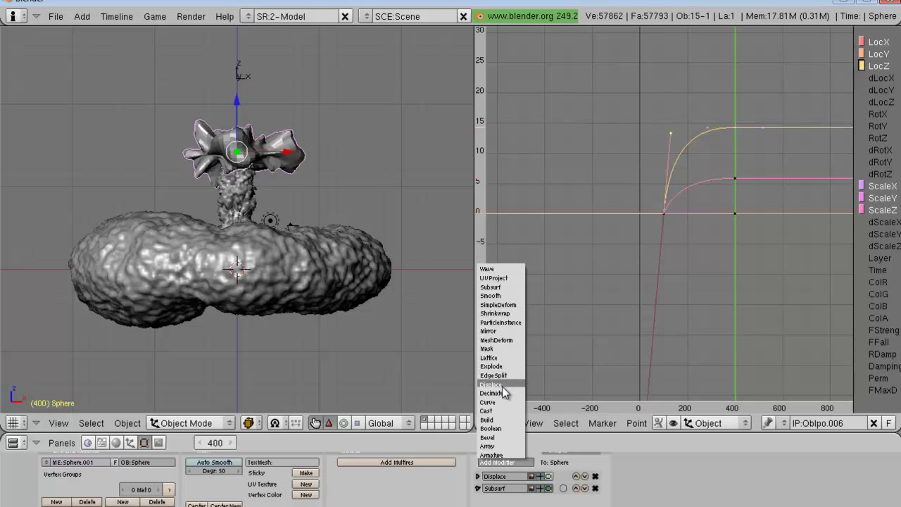
left_click(501, 385)
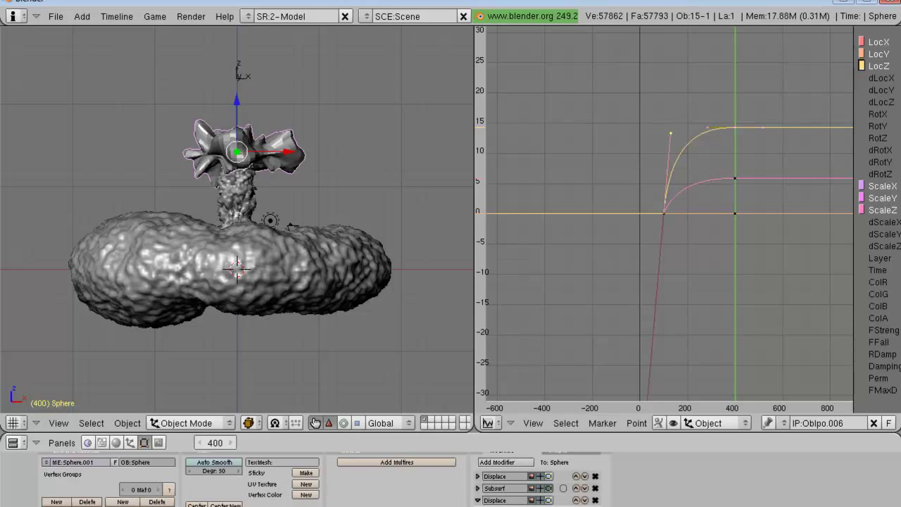
Step: Map the second Displace in Object coordinates with texture 'Displ 2', then collapse its panel
scroll(319, 479, "down", 2)
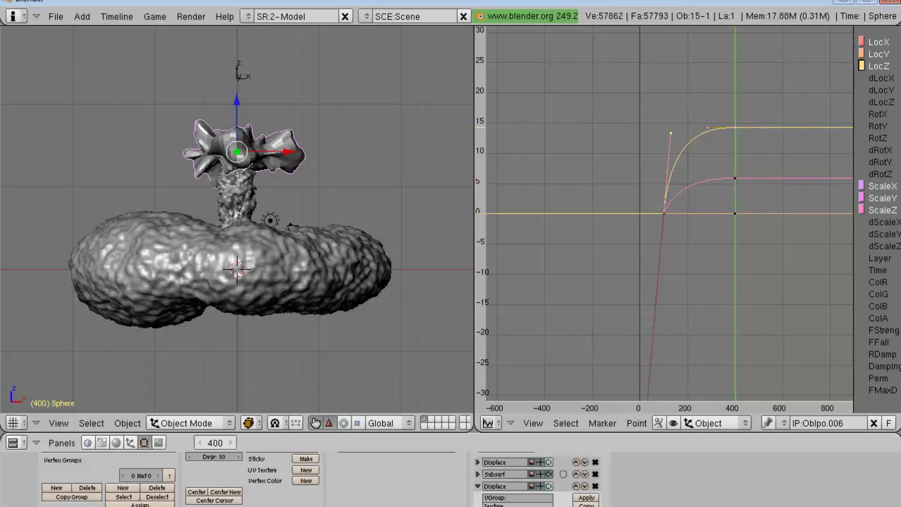
scroll(523, 479, "down", 3)
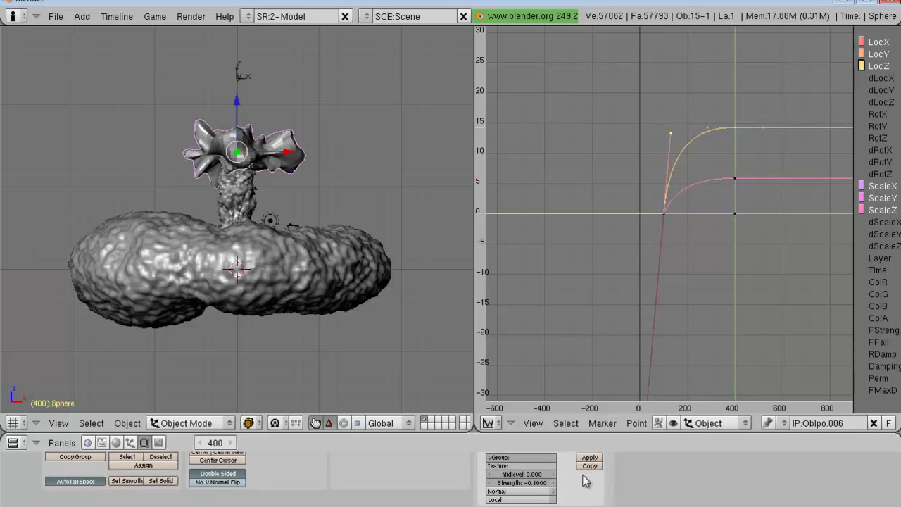
left_click(521, 499)
left_click(521, 503)
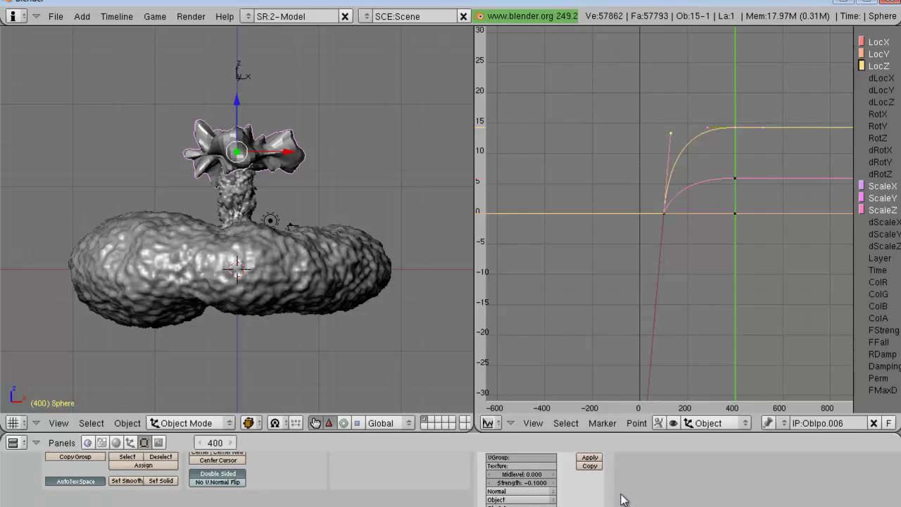
scroll(620, 488, "up", 1)
scroll(619, 487, "up", 1)
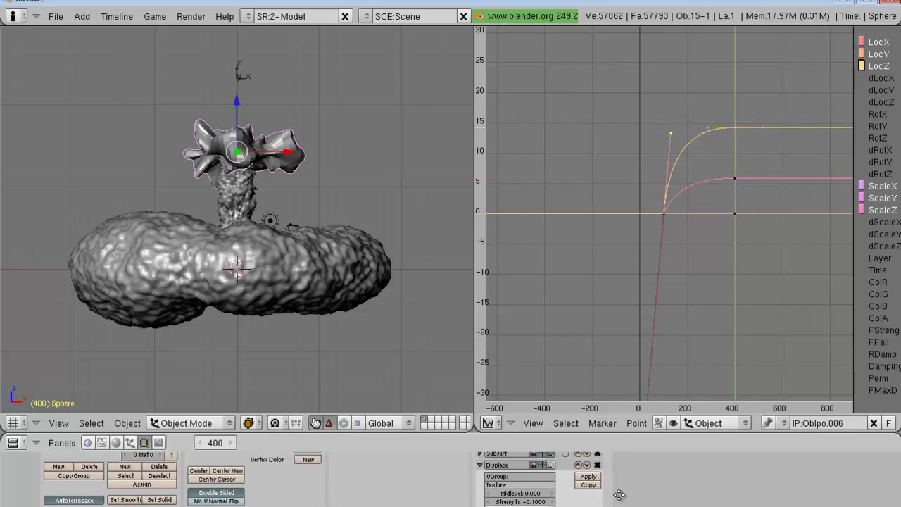
left_click(537, 488)
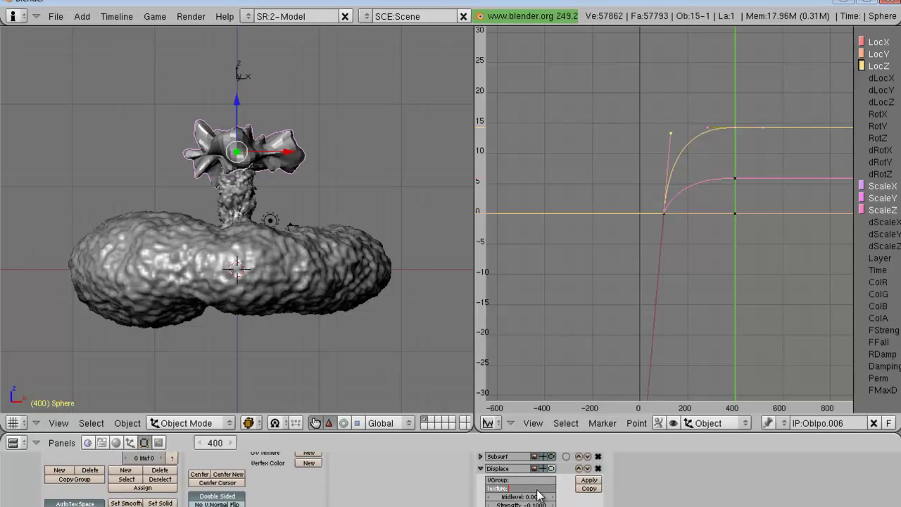
type("2")
key("Return")
left_click(482, 469)
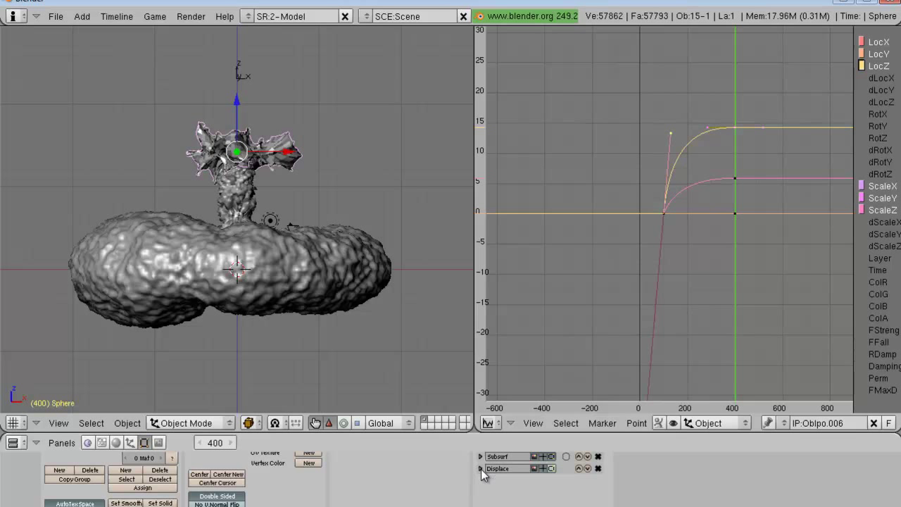
scroll(457, 476, "up", 2)
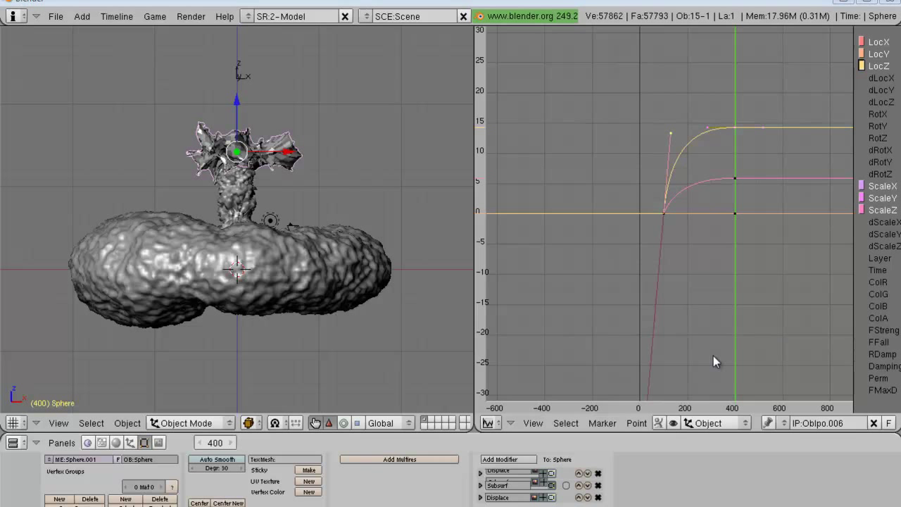
Step: Add another Subsurf modifier to the cap and collapse its settings
left_click(501, 459)
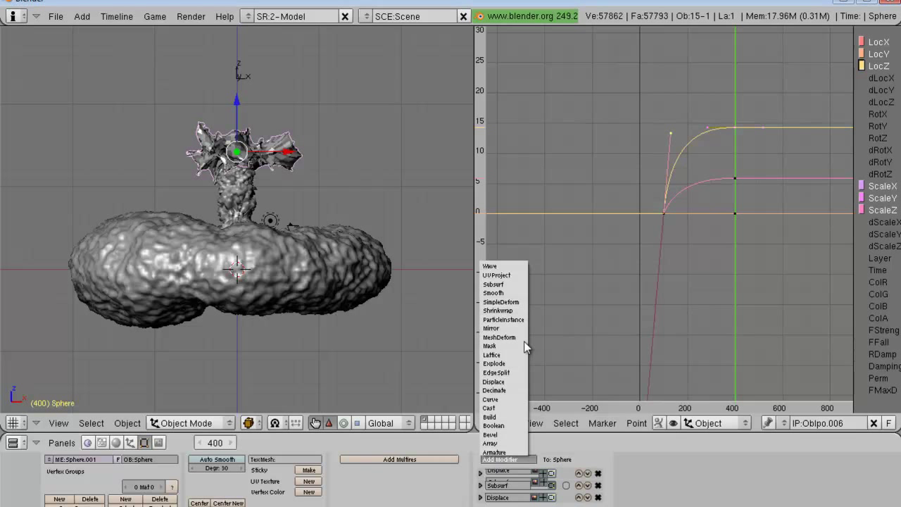
left_click(499, 285)
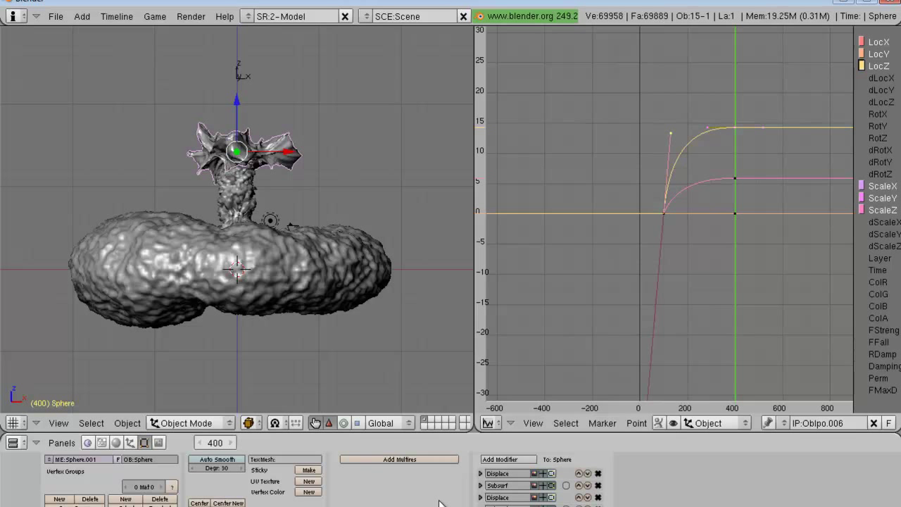
scroll(439, 502, "down", 2)
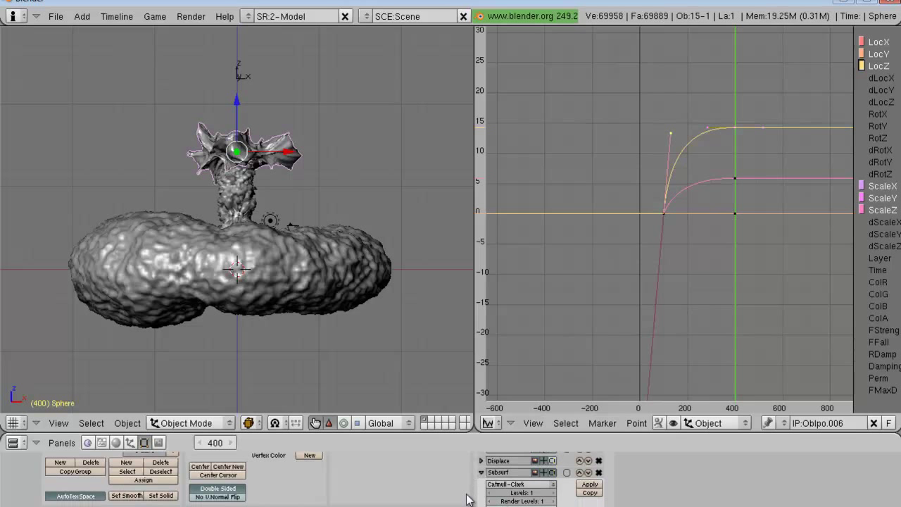
left_click(481, 472)
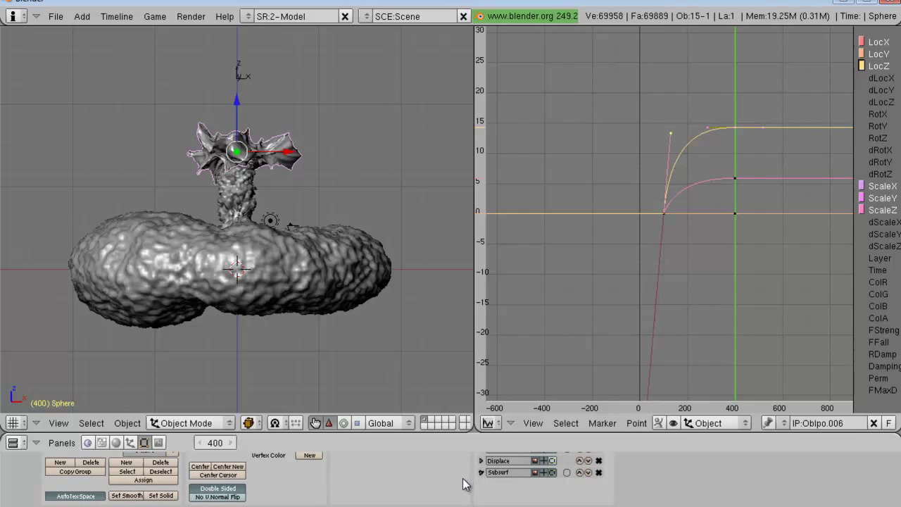
scroll(465, 484, "up", 4)
Step: Add a third Displace modifier using the texture 'Displ 3'
left_click(507, 472)
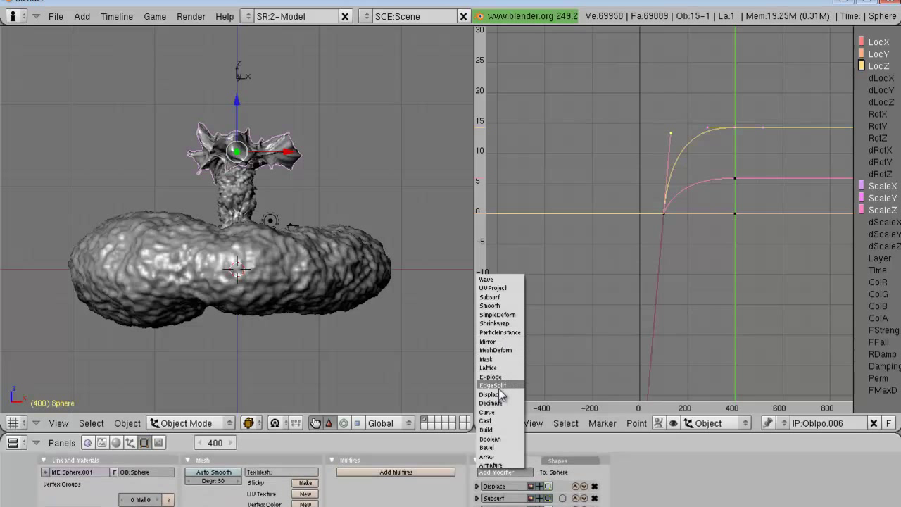
left_click(491, 394)
scroll(471, 492, "down", 3)
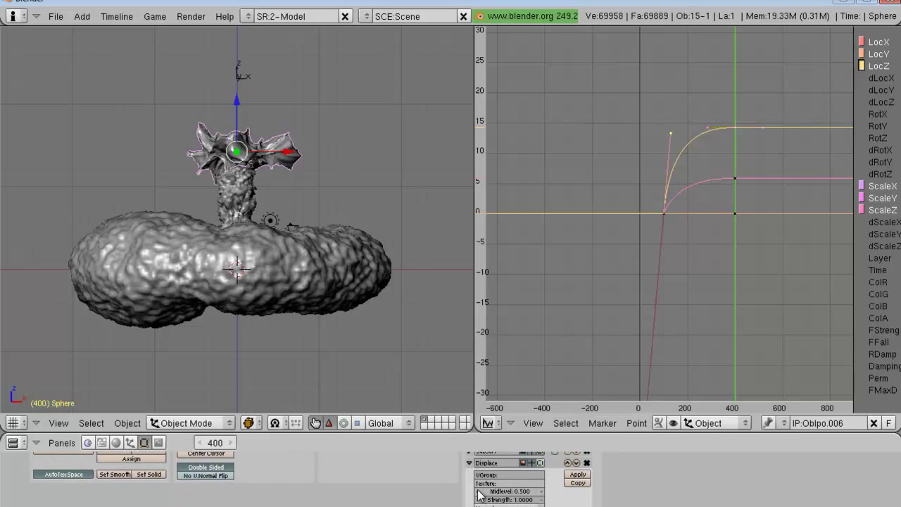
left_click(502, 483)
type("Displ")
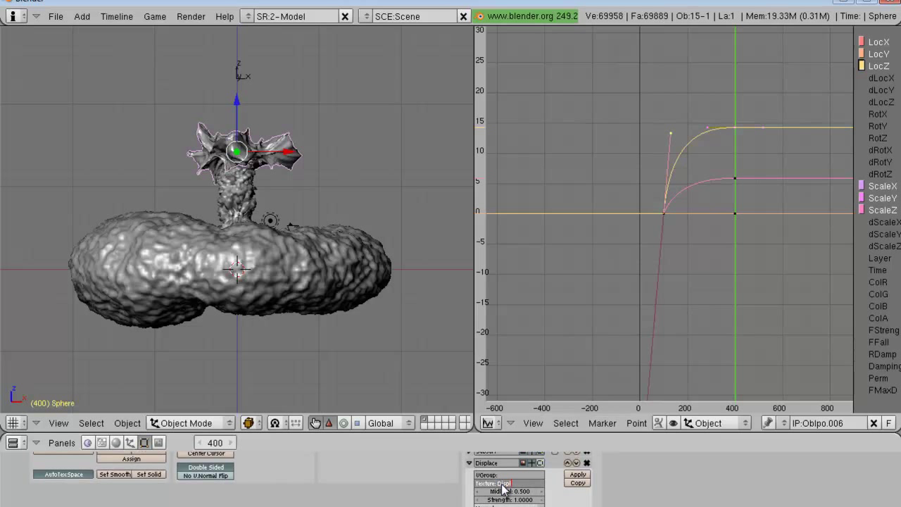
type(" 3")
key("Return")
Step: Set the third Displace's midlevel to 0 and strength to -0.1, leaving coordinates unchanged
left_click_drag(505, 492, 472, 492)
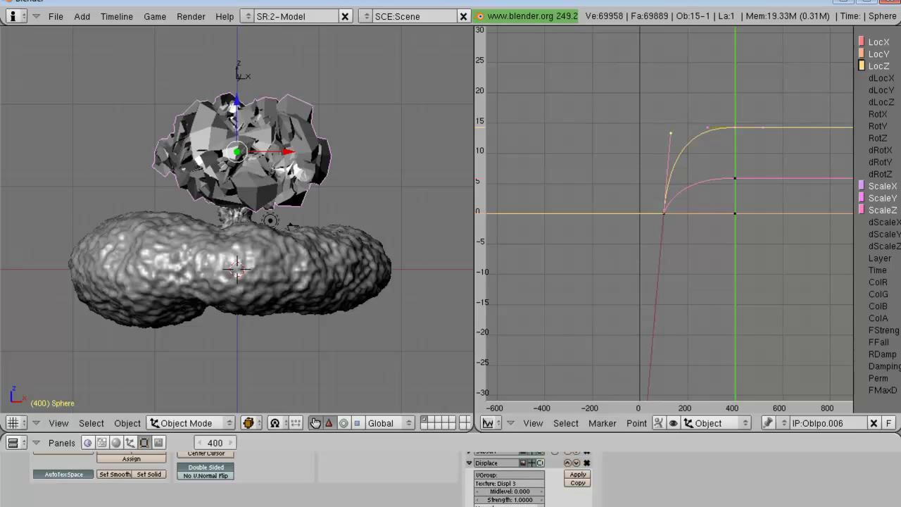
left_click(513, 500)
type("-")
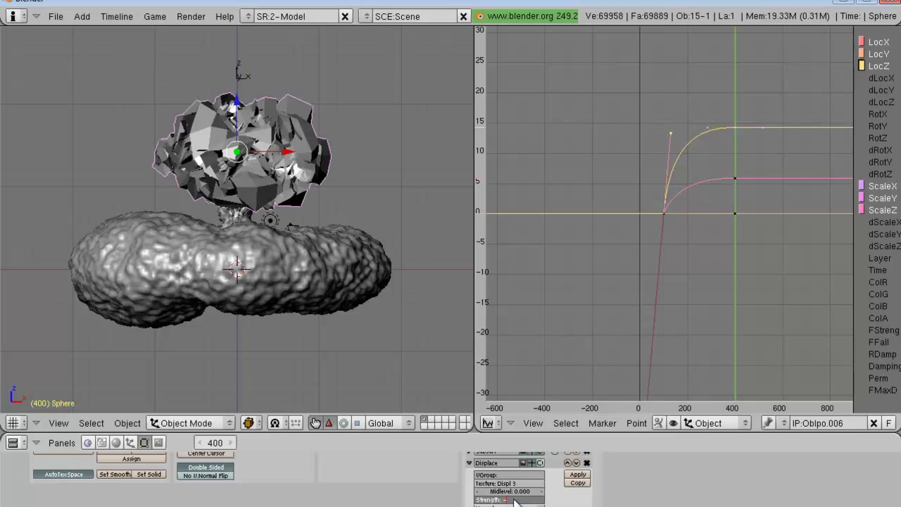
type(".1")
key("Return")
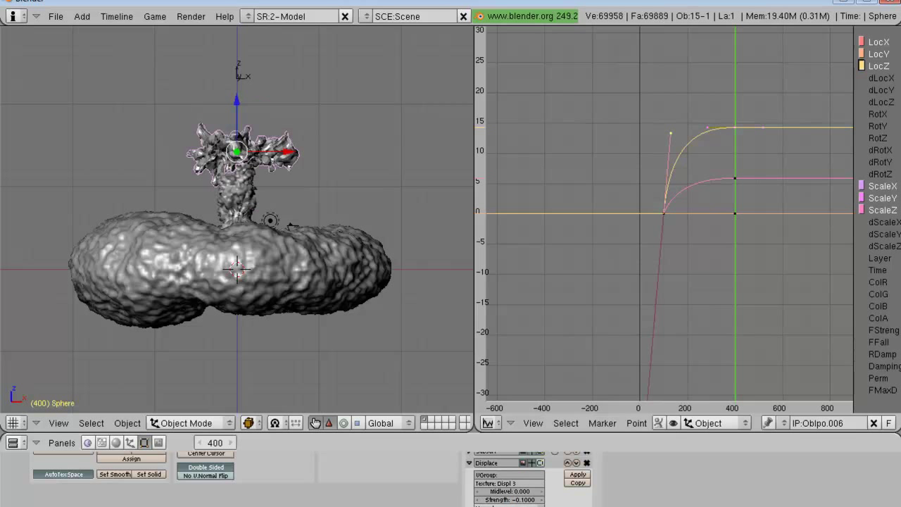
left_click(521, 504)
left_click(519, 492)
left_click(520, 497)
left_click(509, 498)
left_click(521, 503)
left_click(510, 493)
middle_click_drag(563, 473, 556, 461)
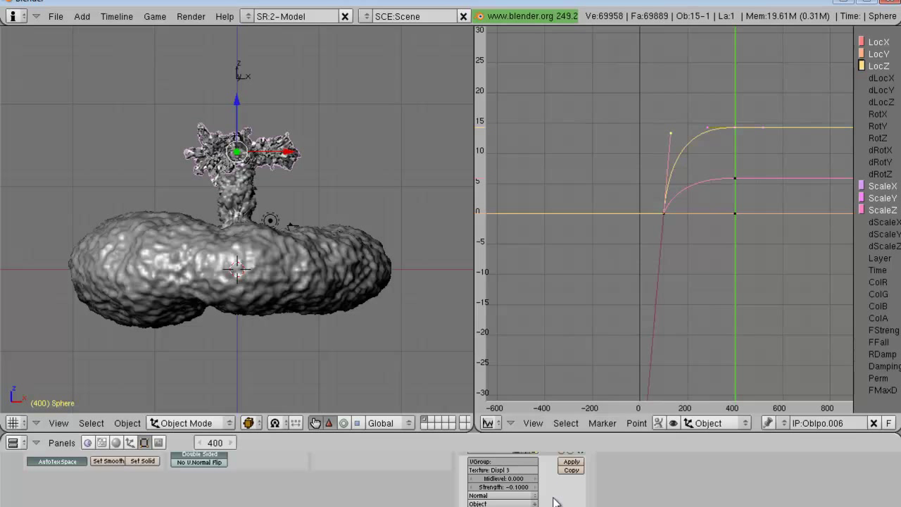
left_click(488, 423)
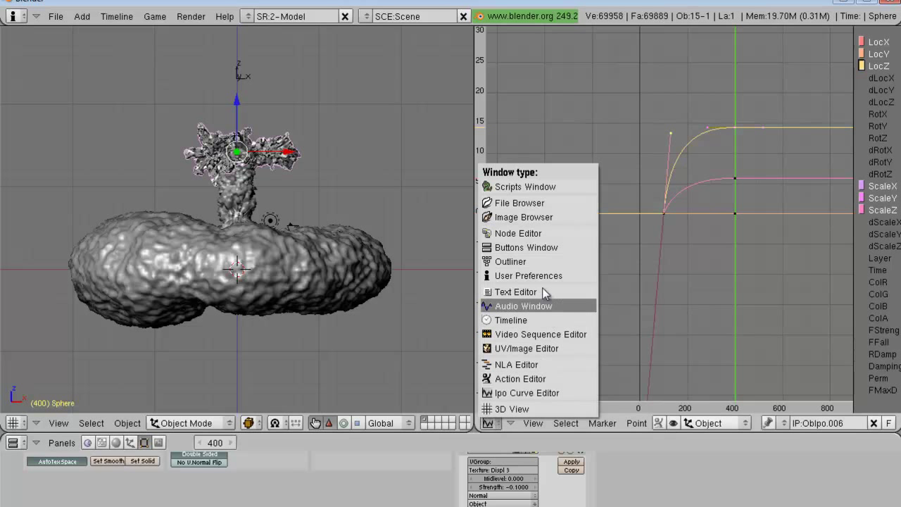
Step: Turn the graph area into an Outliner and select the canopy sphere
left_click(539, 261)
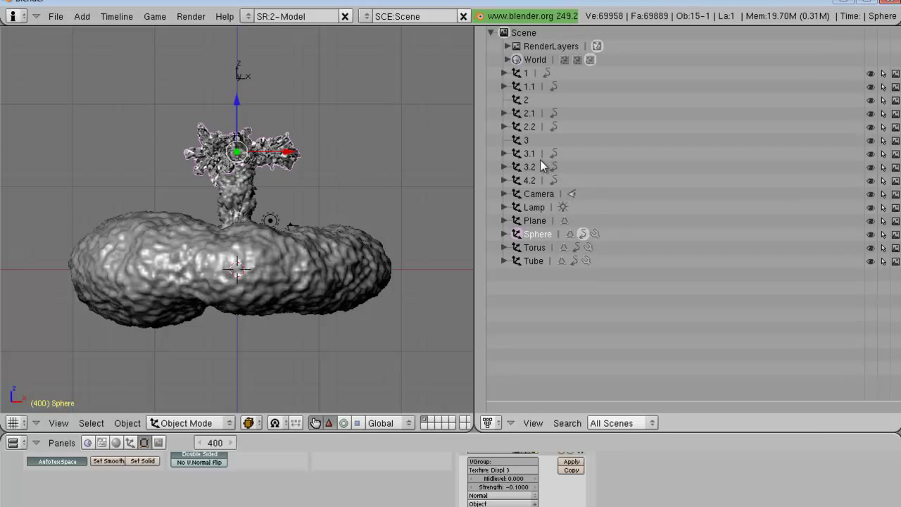
left_click(534, 179)
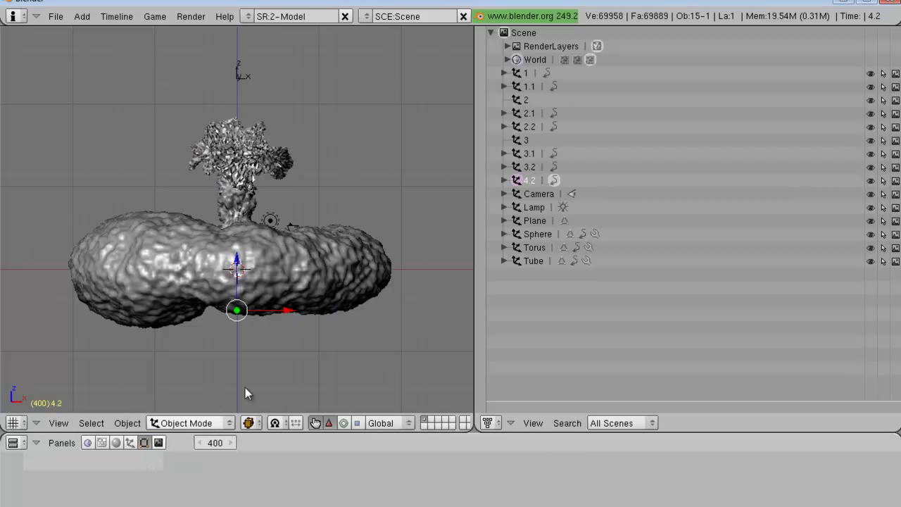
right_click(271, 172)
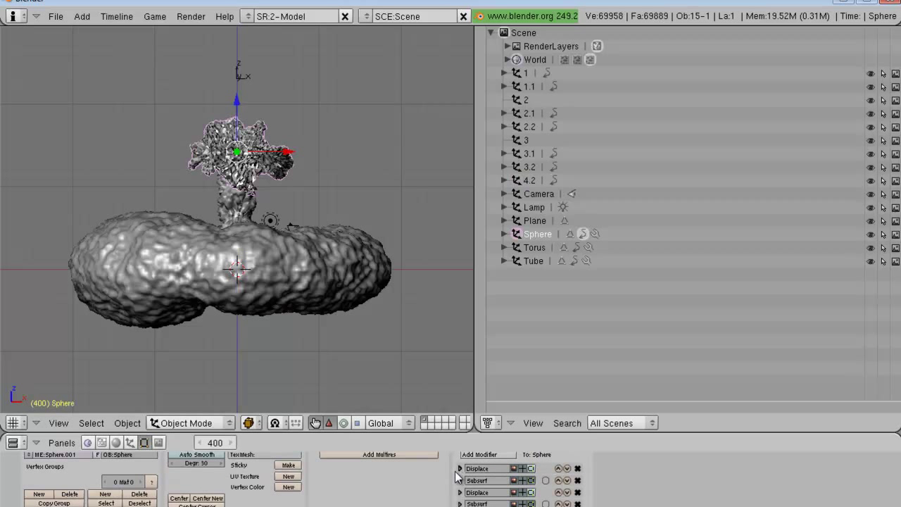
Step: Disable the canopy's extra Displace and Subsurf layers, keeping only the first Displace active
left_click(522, 468)
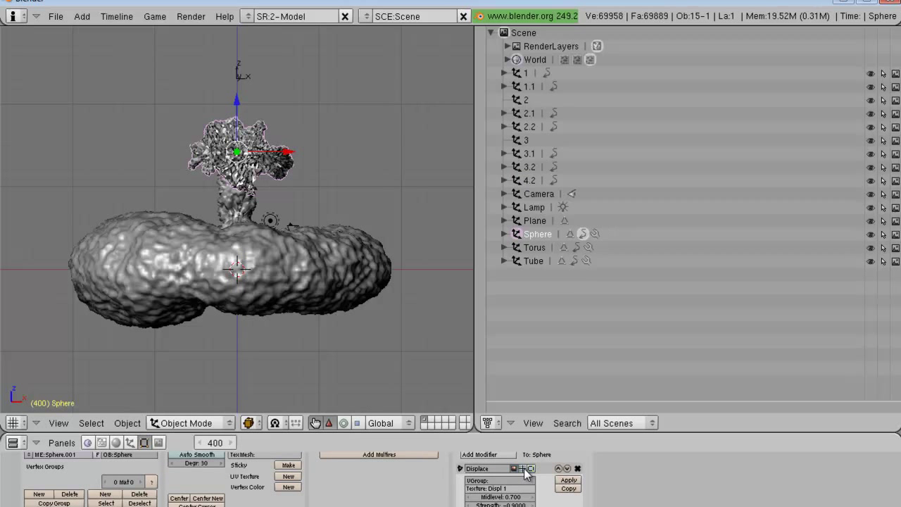
left_click(461, 468)
scroll(459, 486, "down", 2)
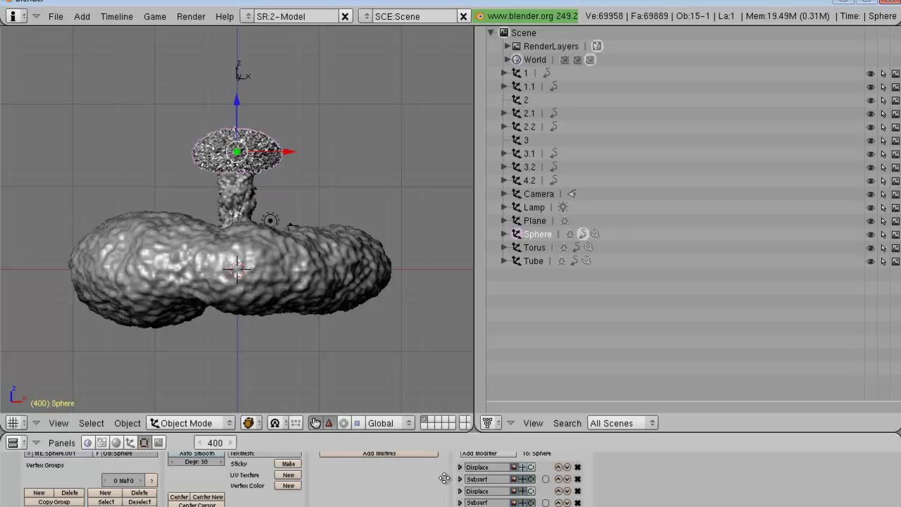
left_click(462, 479)
scroll(443, 484, "up", 2)
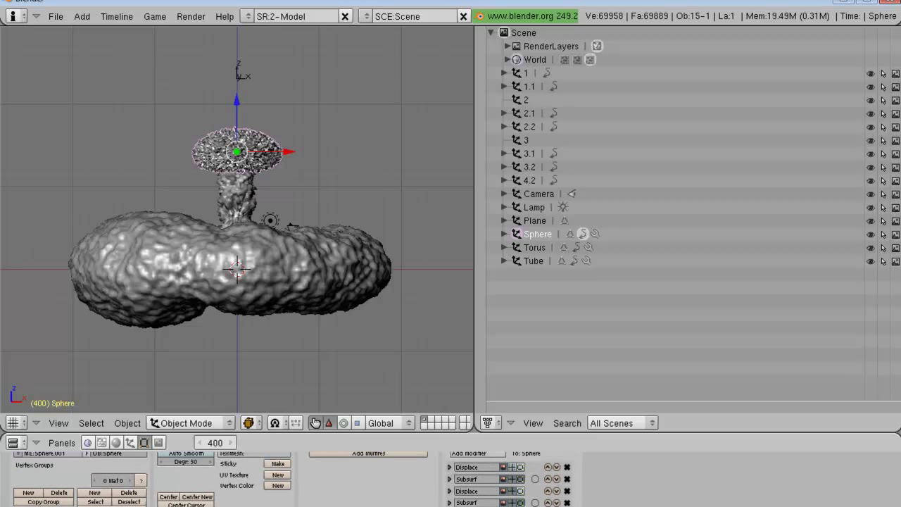
left_click(512, 490)
left_click(512, 502)
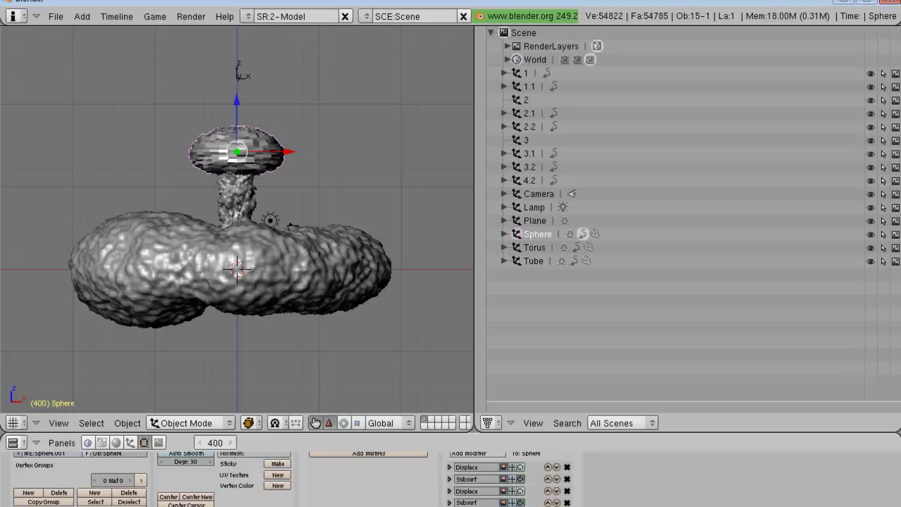
left_click(512, 467)
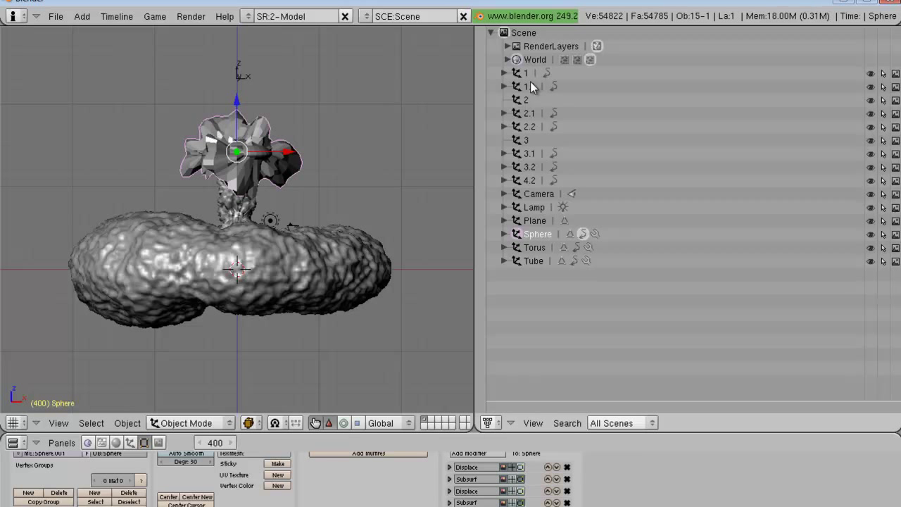
left_click(450, 466)
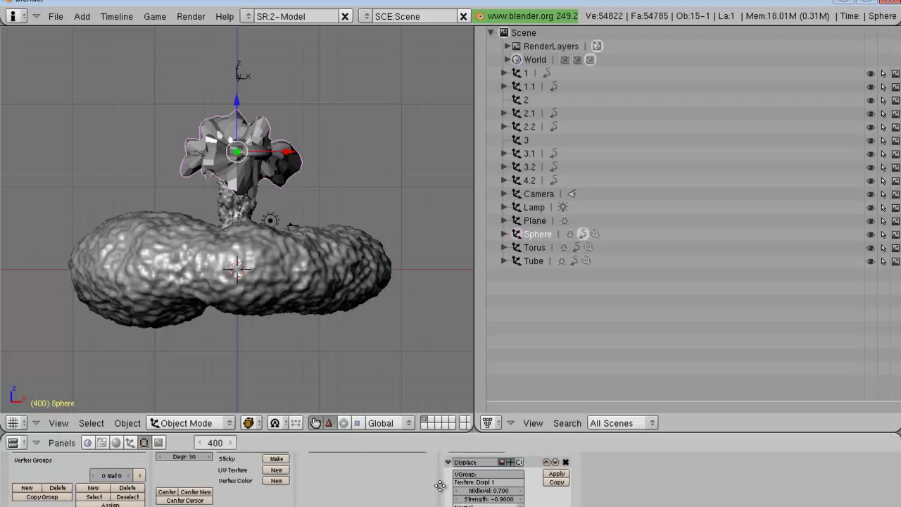
Step: Scale the empty 4.2 up to about 1.33
left_click(449, 467)
left_click(529, 180)
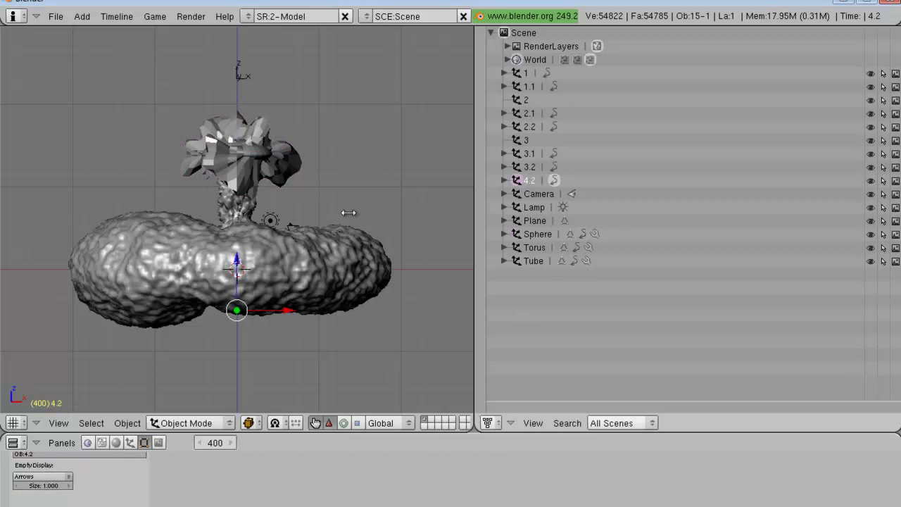
key("s")
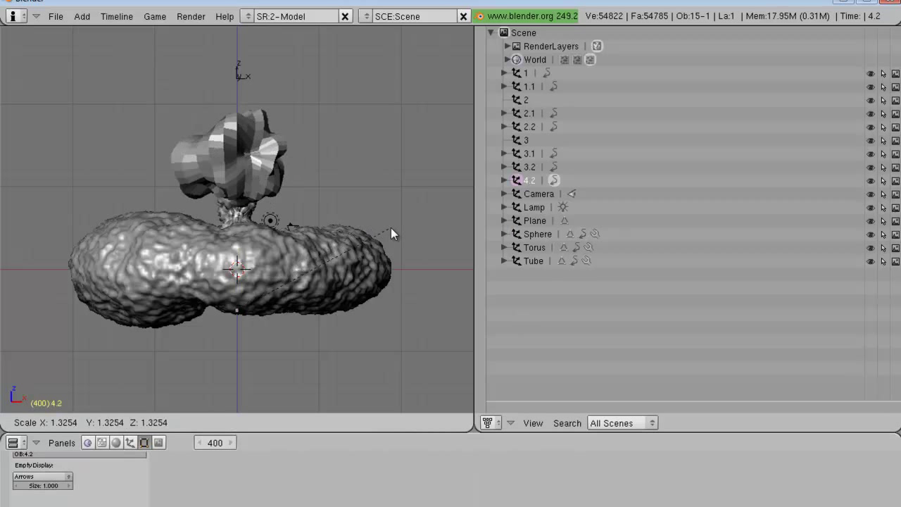
left_click(391, 227)
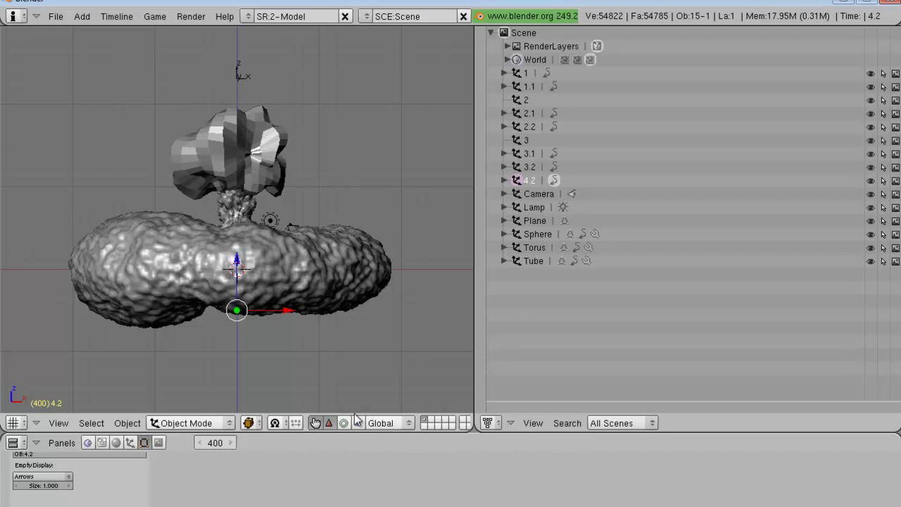
Step: Split the Outliner area and make the new half an Ipo Curve Editor
right_click(700, 435)
left_click(699, 428)
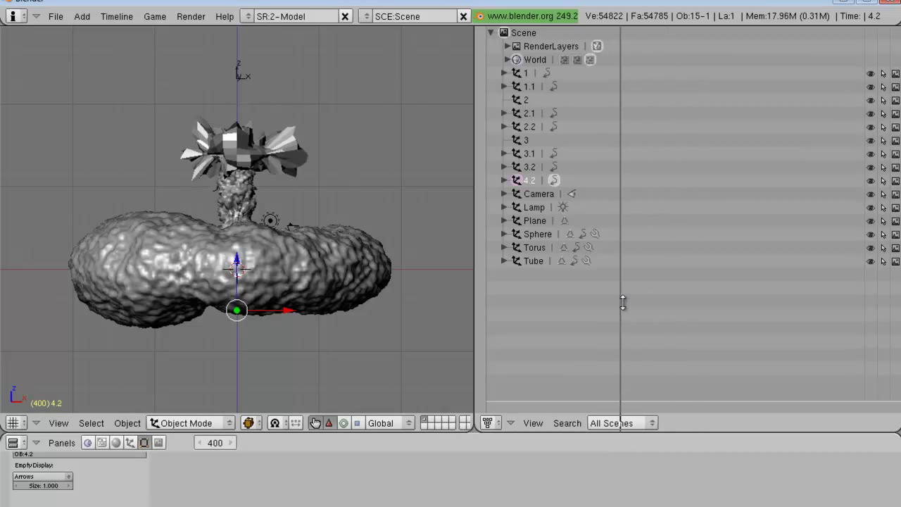
left_click(623, 302)
left_click(635, 422)
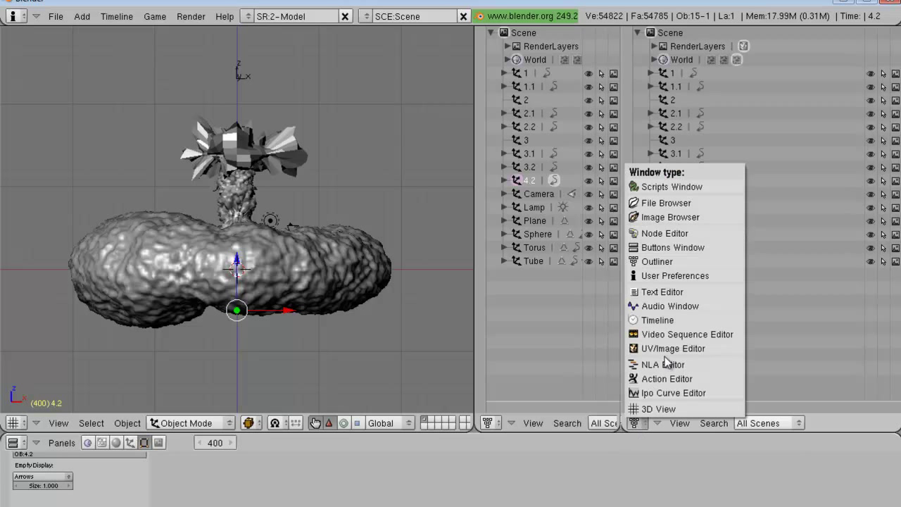
left_click(665, 394)
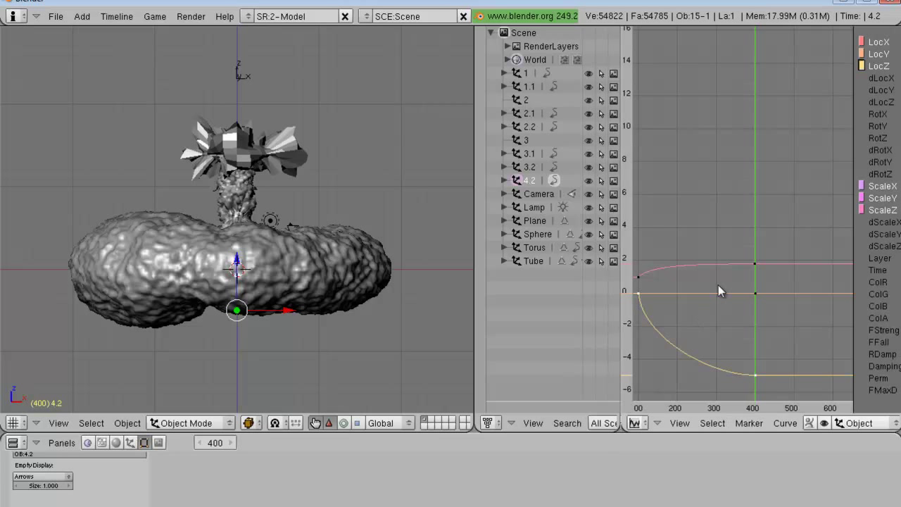
Step: Frame all curves and grab every key of empty 4.2's ScaleZ curve to raise them
key("Home")
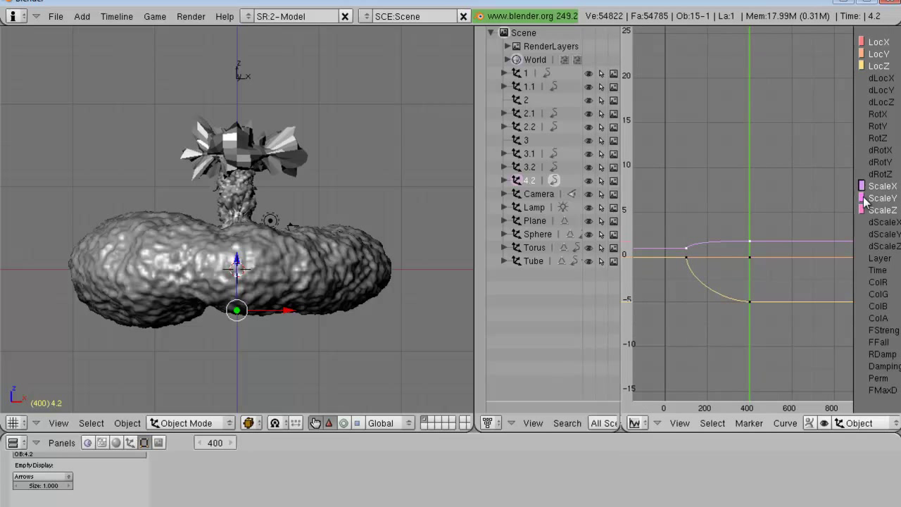
key("Tab")
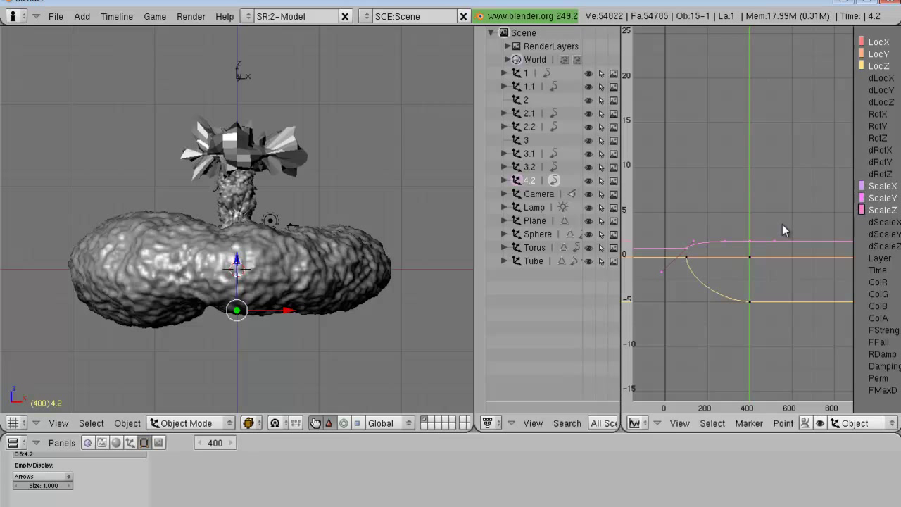
right_click(768, 238)
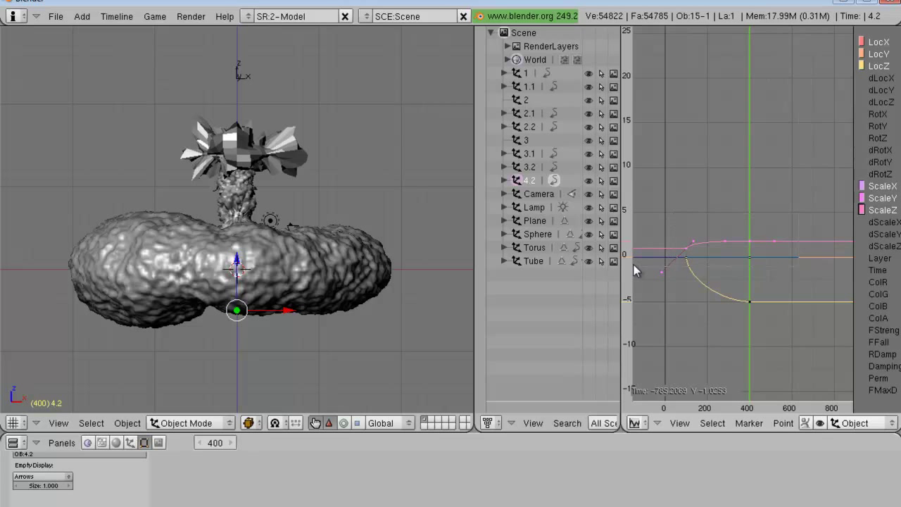
key("a")
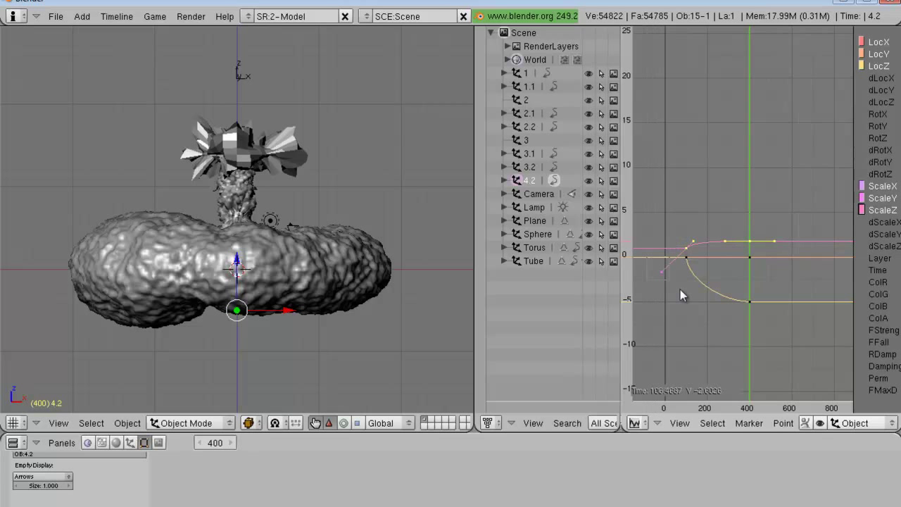
key("g")
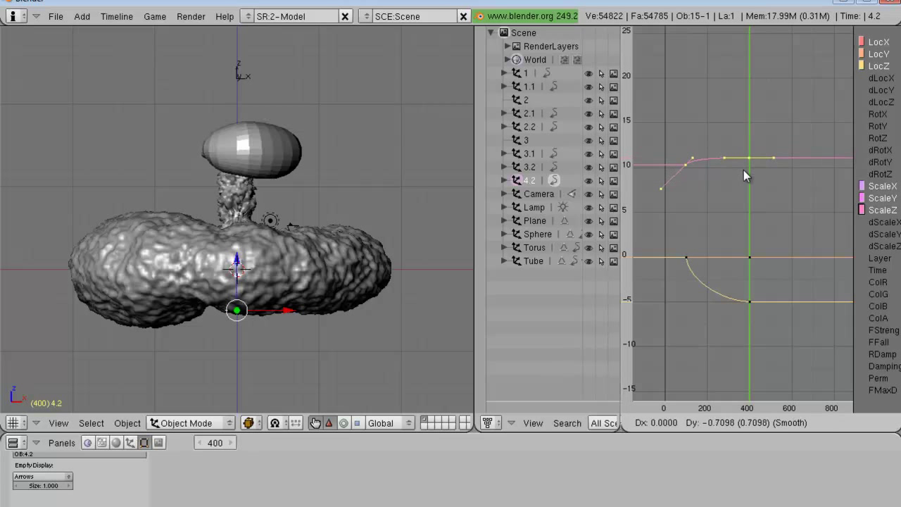
Step: Move empty 4.2's ScaleZ keys through trial heights of about 15, 21 and 6
left_click(742, 173)
middle_click_drag(352, 246, 162, 211)
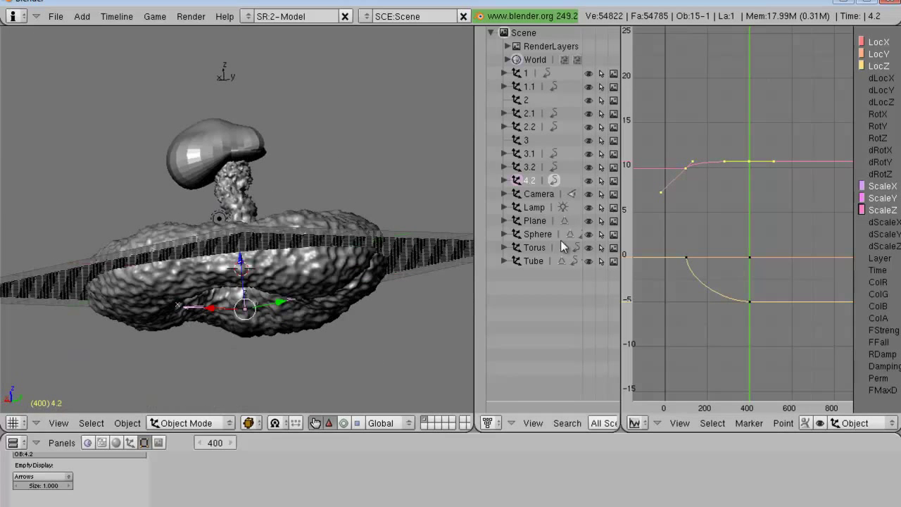
left_click(720, 197)
key("g")
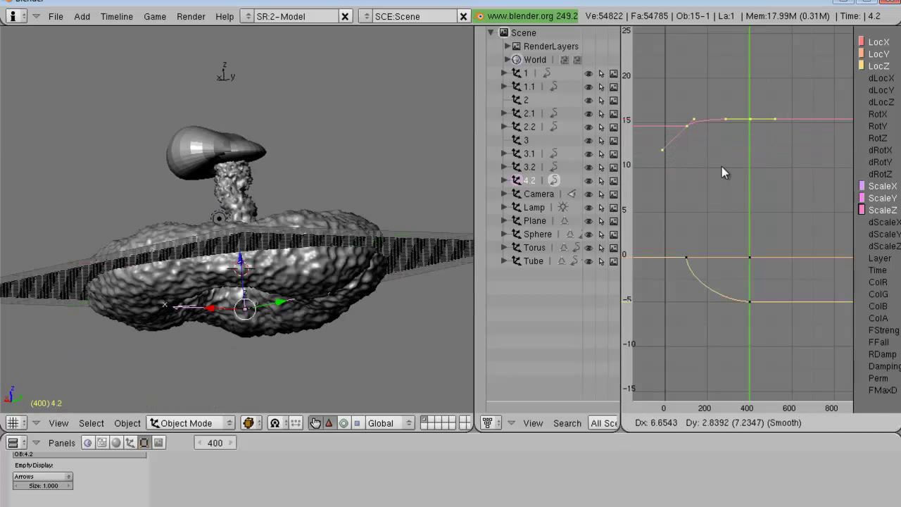
left_click(720, 163)
key("g")
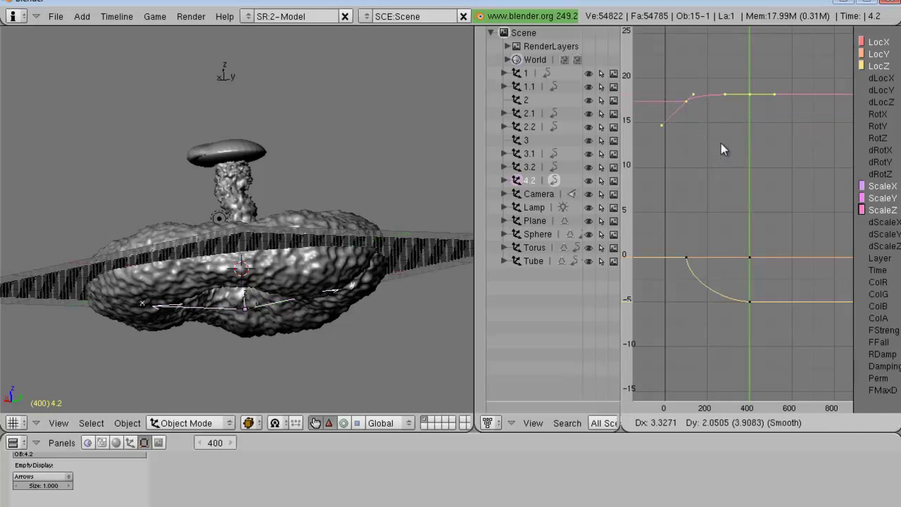
left_click(720, 114)
key("g")
left_click(722, 270)
key("g")
left_click(721, 251)
Step: Fine-tune the ScaleZ keys via about 12 until they level off near 9.5
key("g")
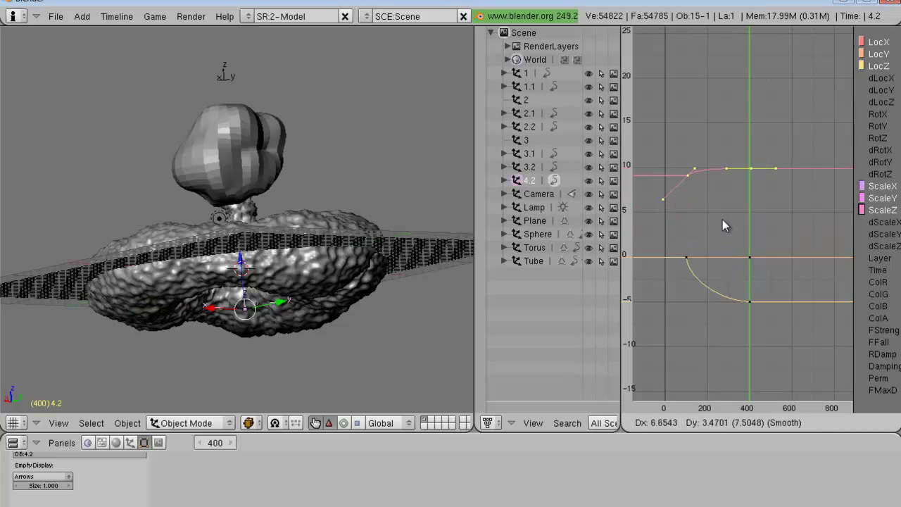
left_click(722, 213)
key("g")
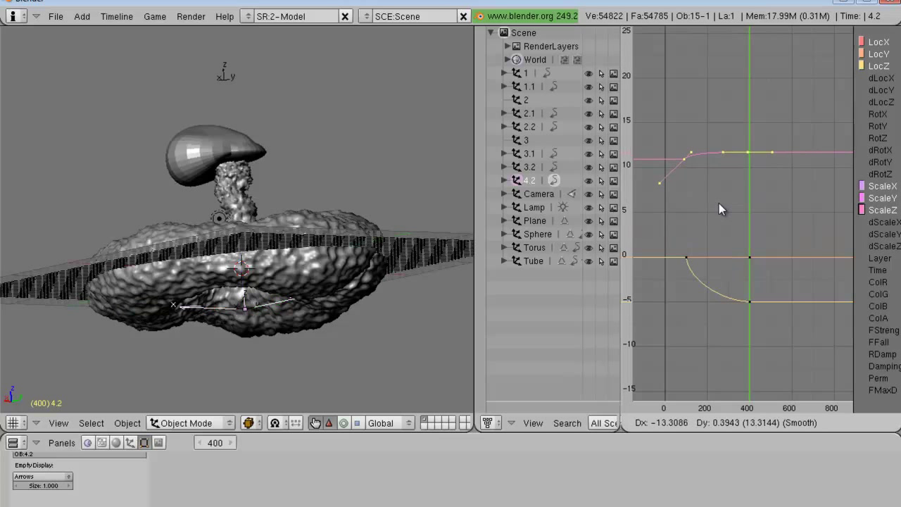
left_click(719, 203)
key("g")
left_click(719, 224)
key("g")
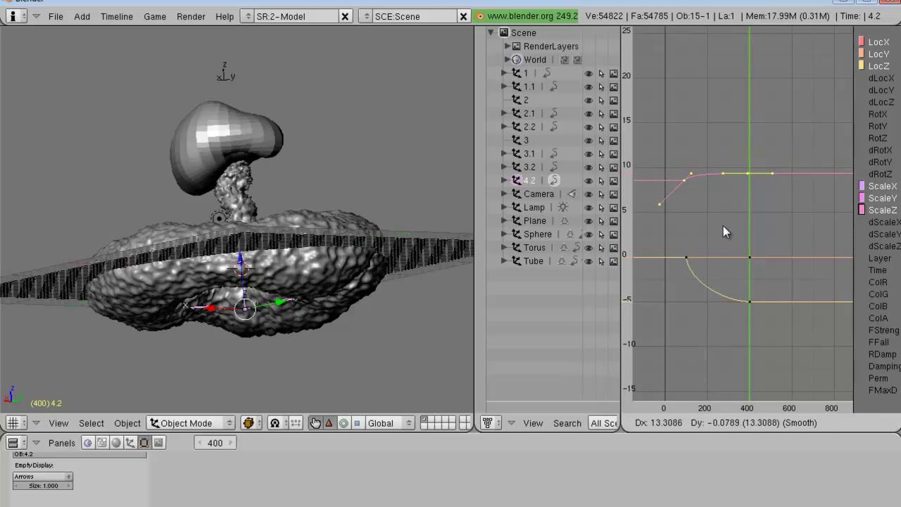
left_click(725, 227)
middle_click_drag(436, 254, 285, 276)
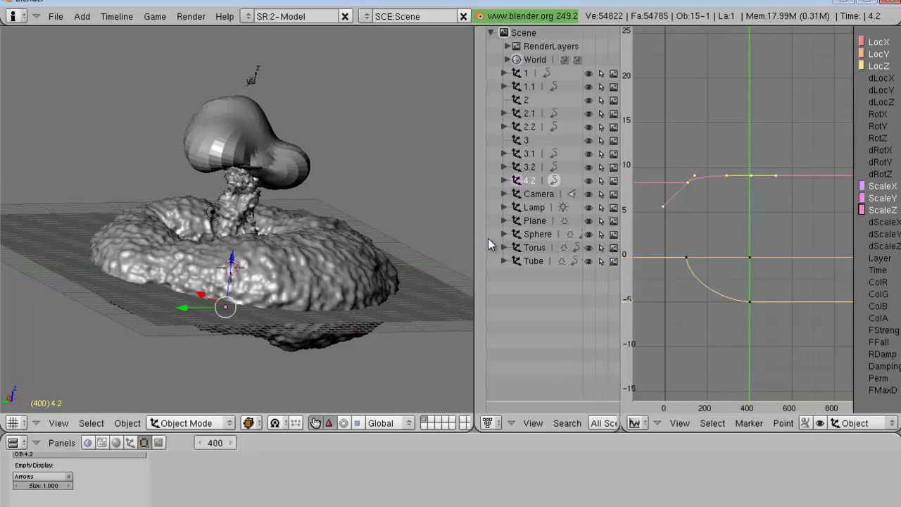
key("g")
left_click(725, 230)
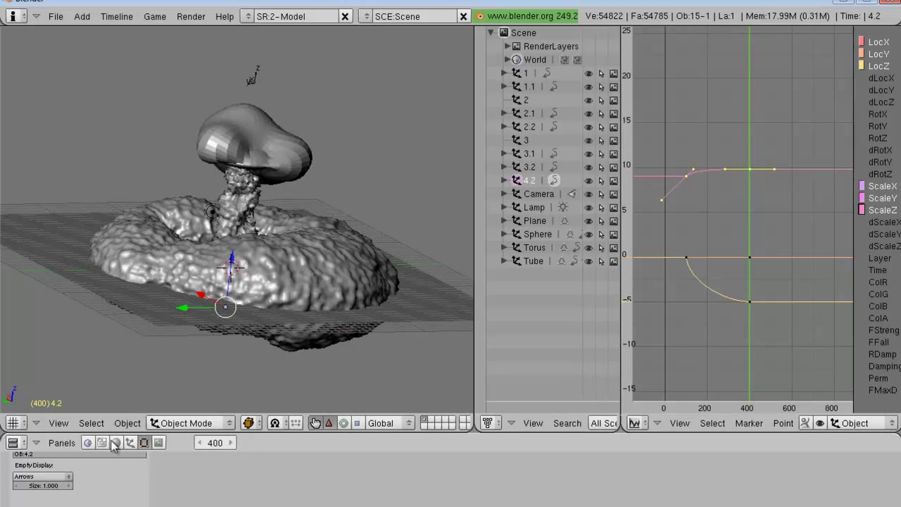
scroll(183, 476, "up", 1)
Step: Select the mushroom cap and review its first Displace modifier settings
right_click(303, 165)
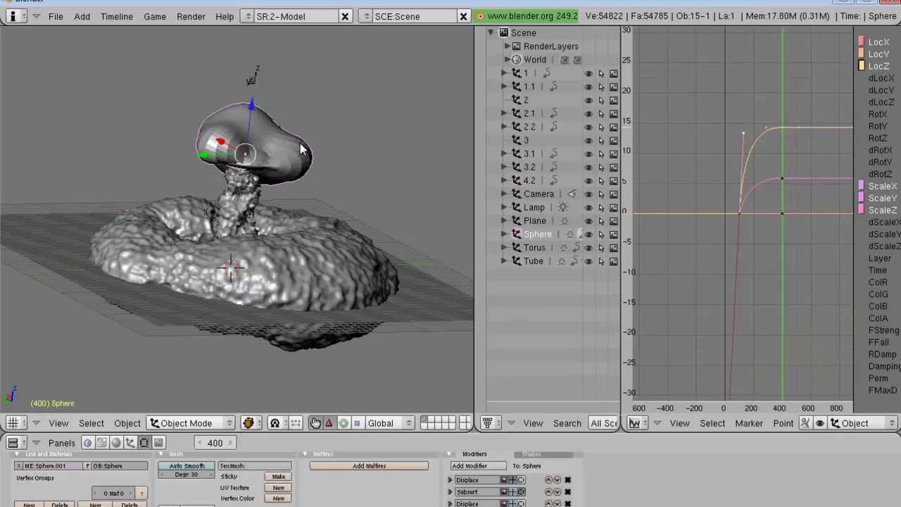
left_click(451, 482)
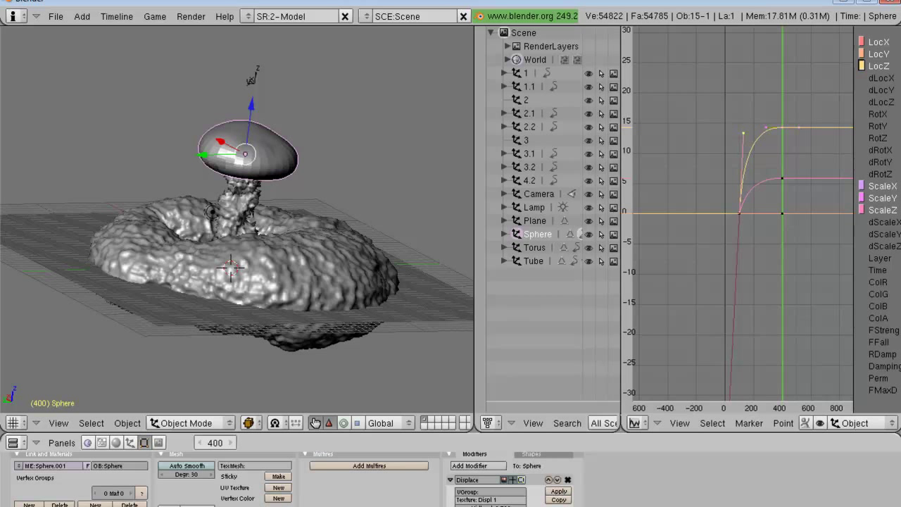
middle_click_drag(314, 192, 103, 245)
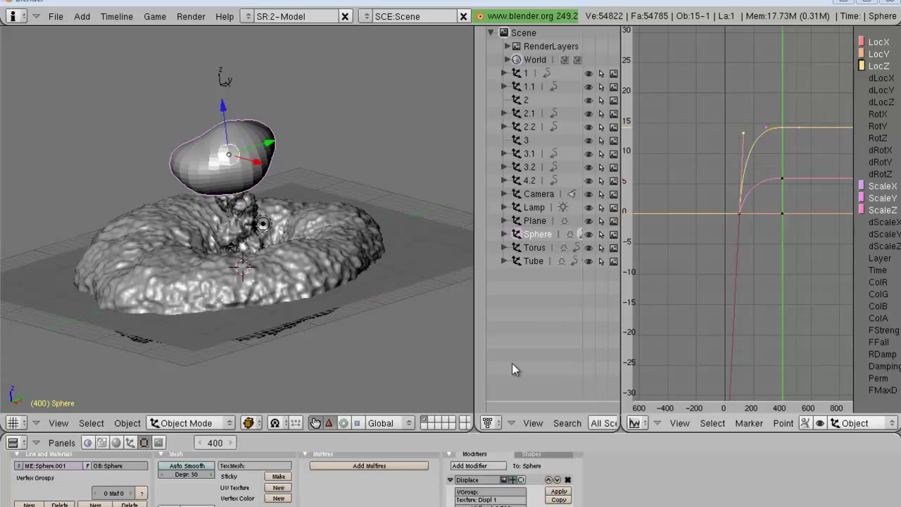
left_click(451, 479)
Step: Show the Subsurf and second Displace modifiers in the viewport, expanding the Displace settings
left_click(513, 492)
left_click(450, 492)
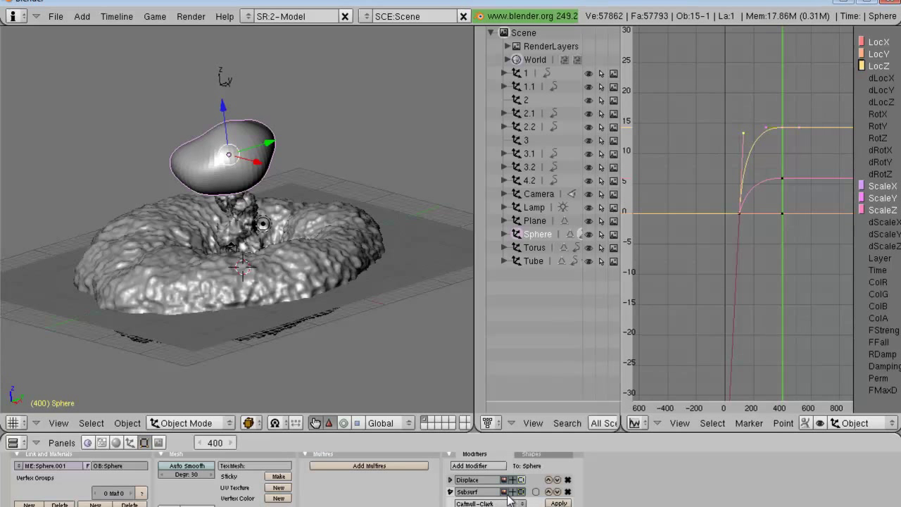
left_click(451, 492)
left_click(520, 503)
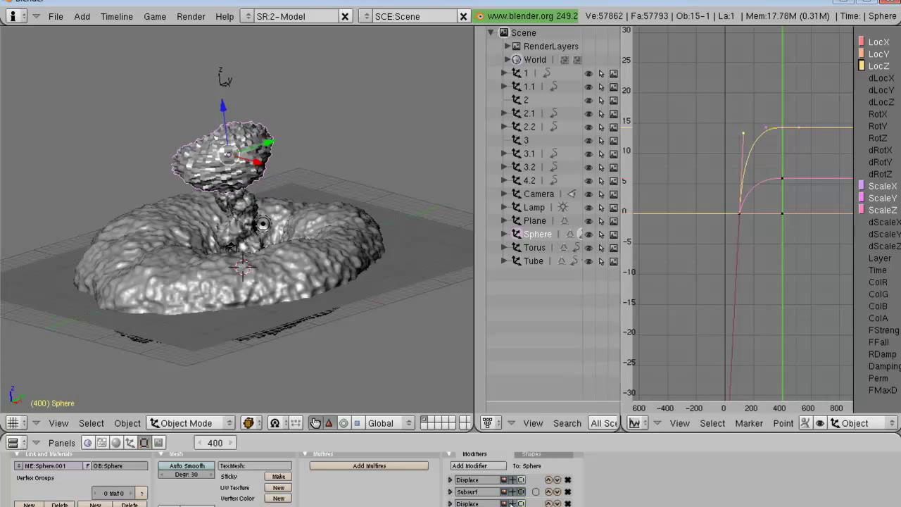
left_click(450, 504)
scroll(436, 472, "down", 3)
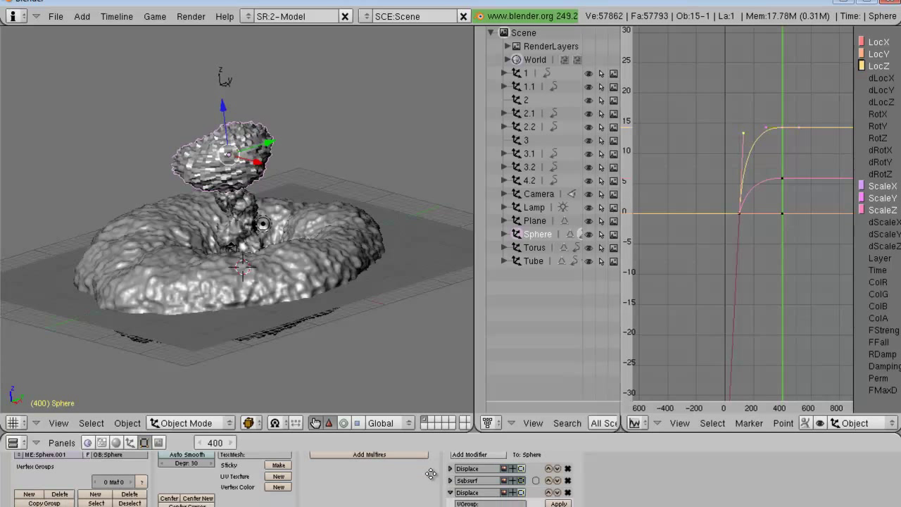
scroll(432, 455, "down", 1)
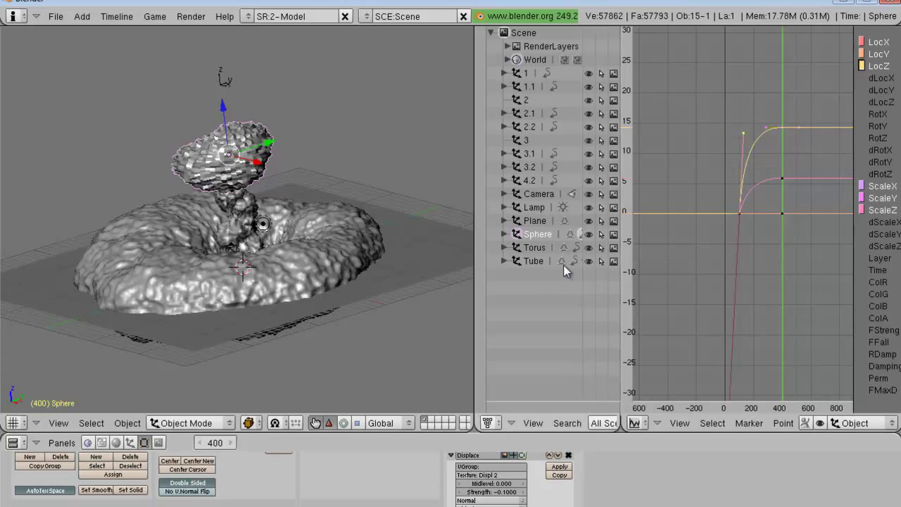
left_click(528, 125)
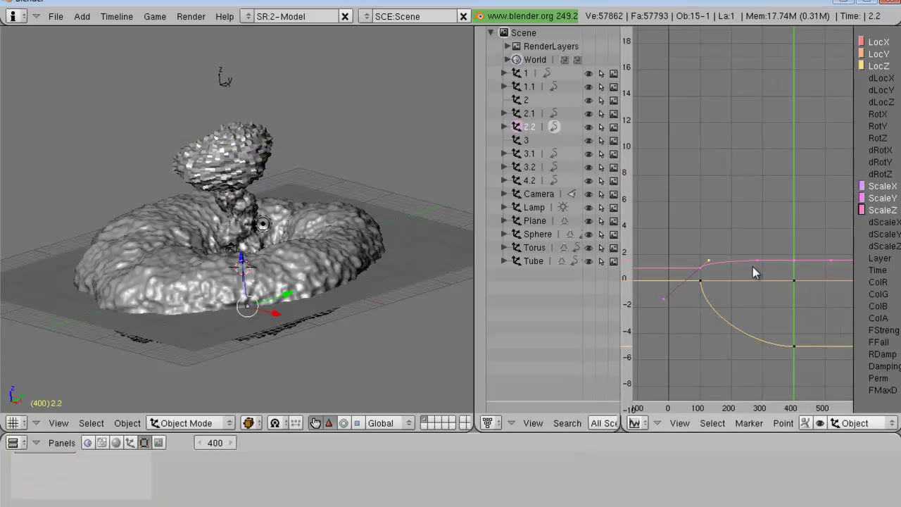
Step: Raise object 2.2's Scale curve so it levels off near 2.7 instead of 1.5
right_click(835, 271)
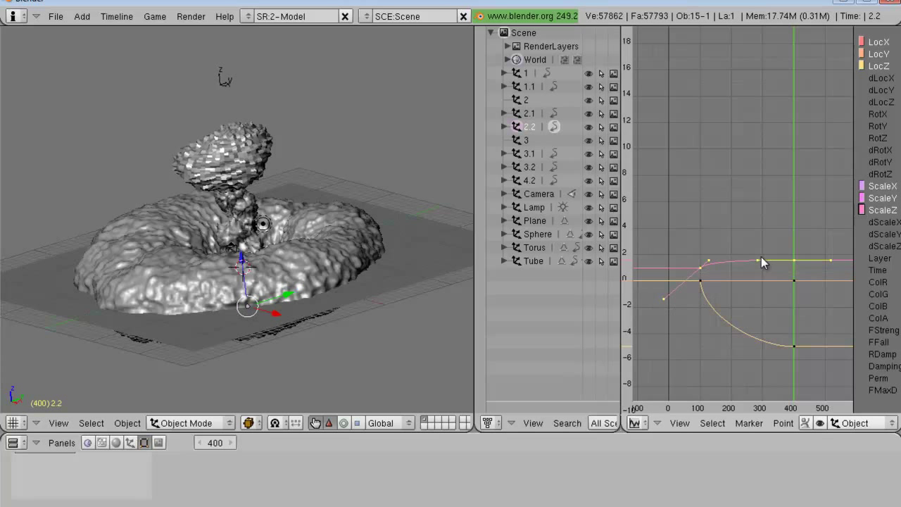
key("g")
left_click(761, 225)
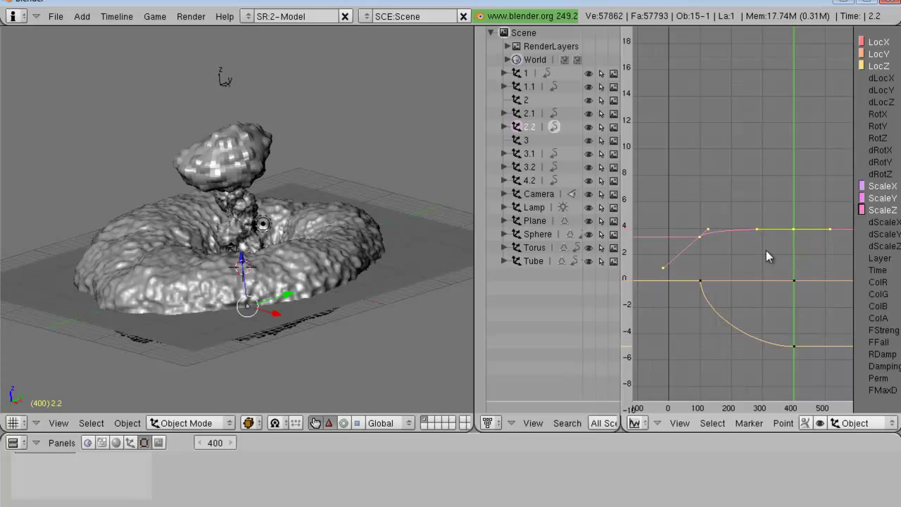
key("g")
left_click(767, 236)
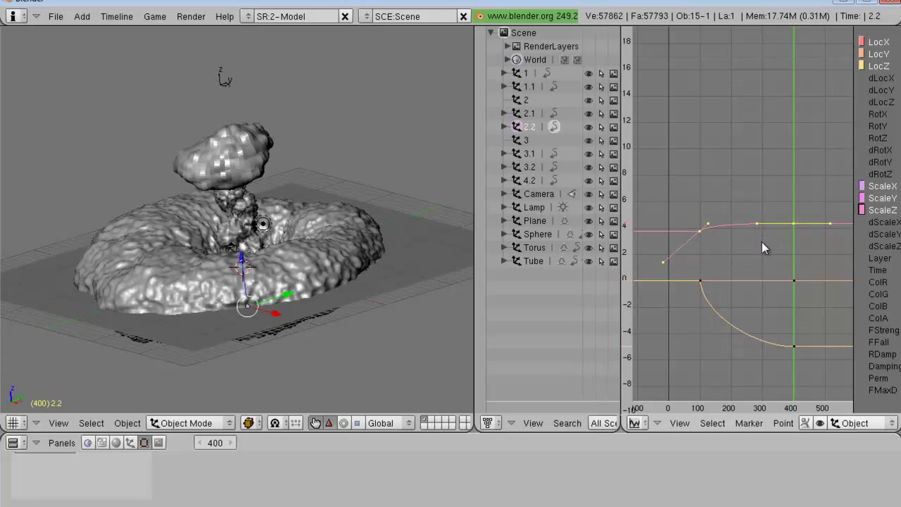
key("g")
left_click(761, 256)
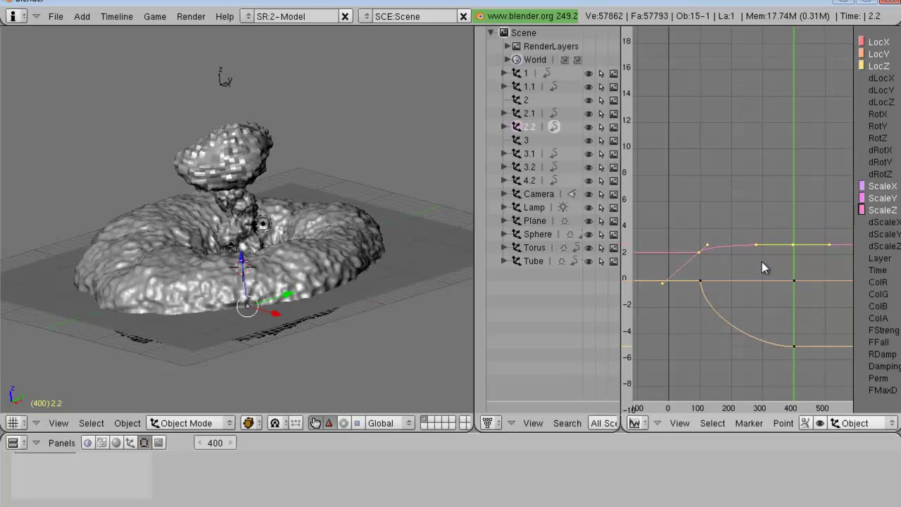
middle_click_drag(376, 335, 468, 292)
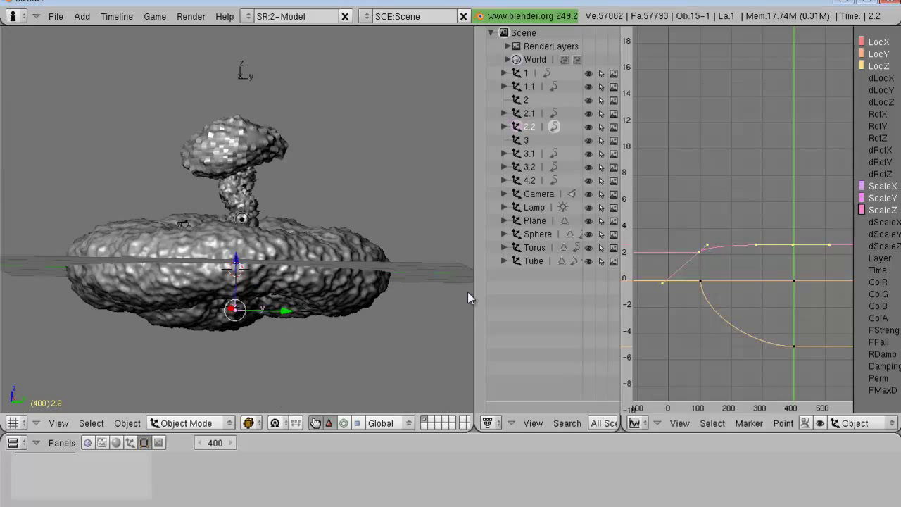
right_click(248, 164)
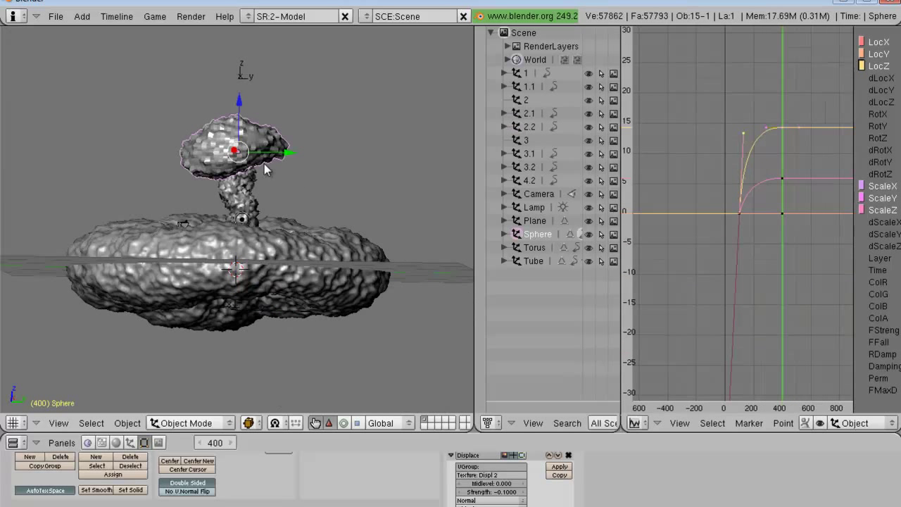
Step: Show the second Displace modifier (Displ 3) on the cap and lower its strength to -0.06
left_click(451, 457)
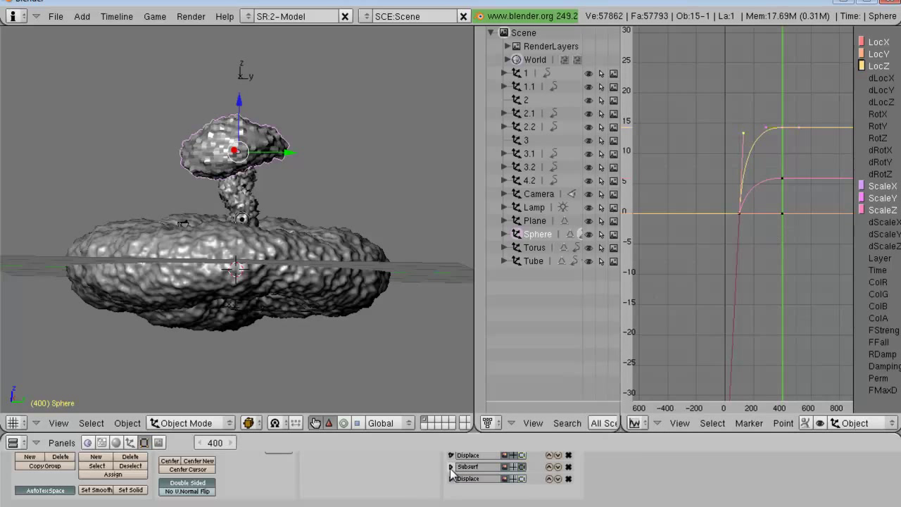
left_click(513, 479)
left_click(513, 466)
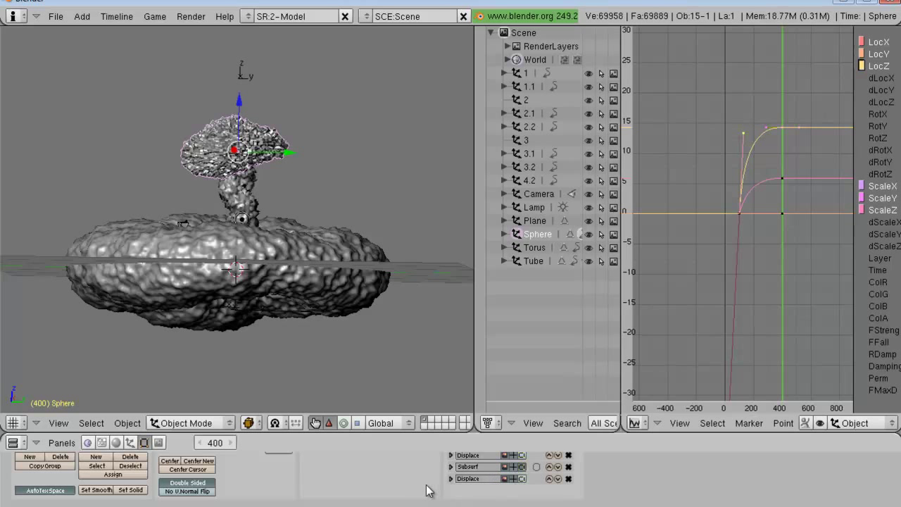
left_click(452, 479)
scroll(417, 486, "down", 1)
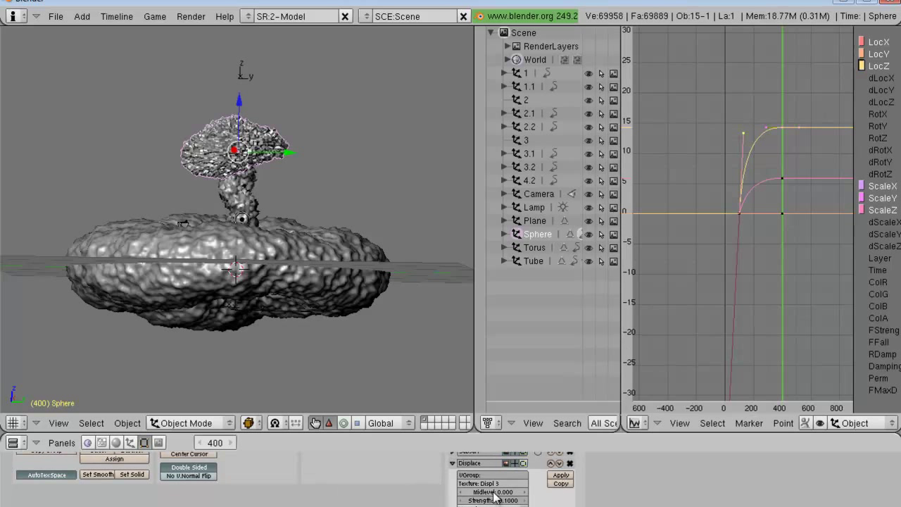
scroll(429, 496, "down", 1)
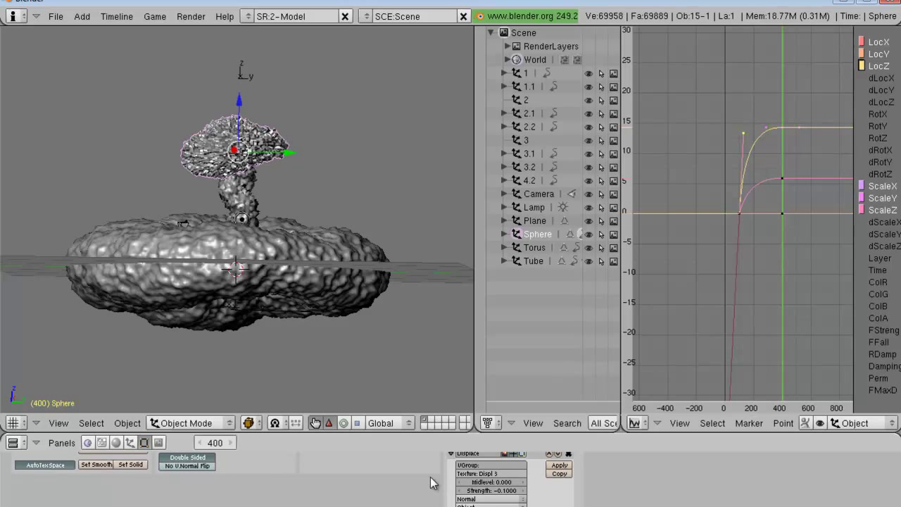
middle_click_drag(212, 358, 106, 309)
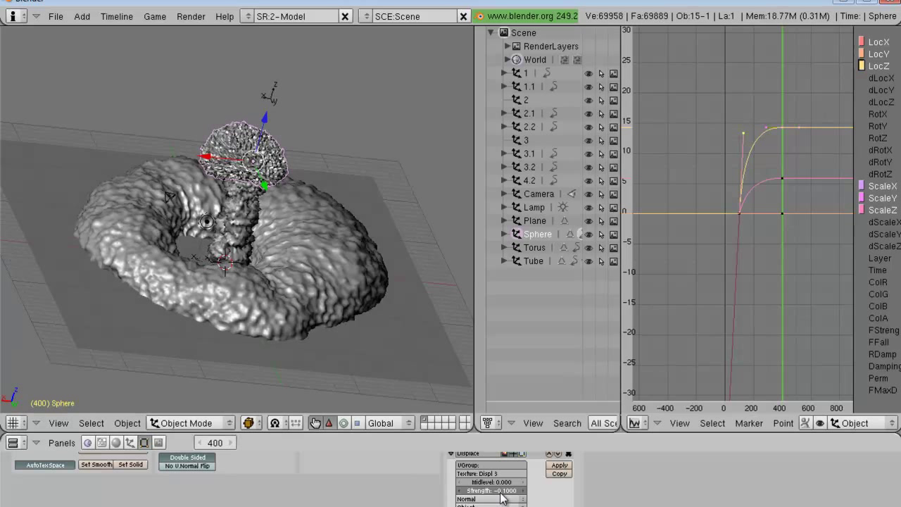
left_click_drag(504, 494, 504, 498)
middle_click_drag(389, 348, 332, 357)
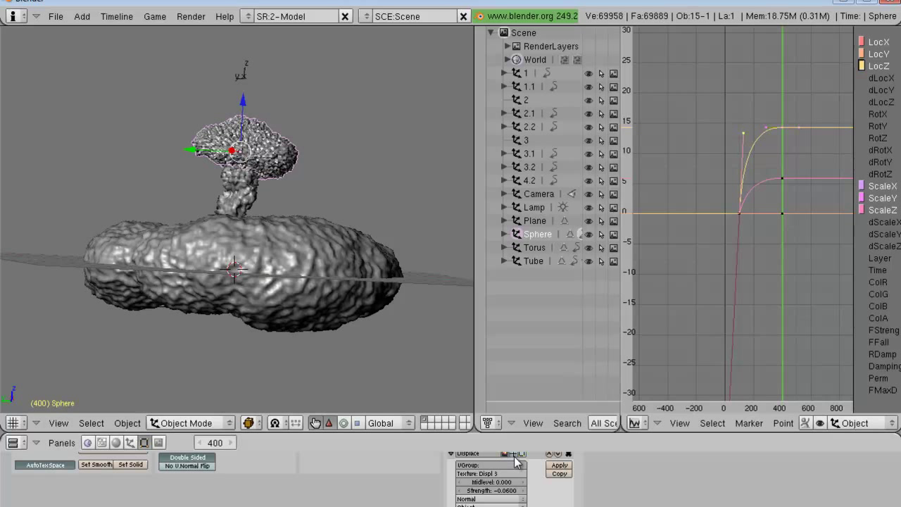
middle_click_drag(391, 349, 286, 267)
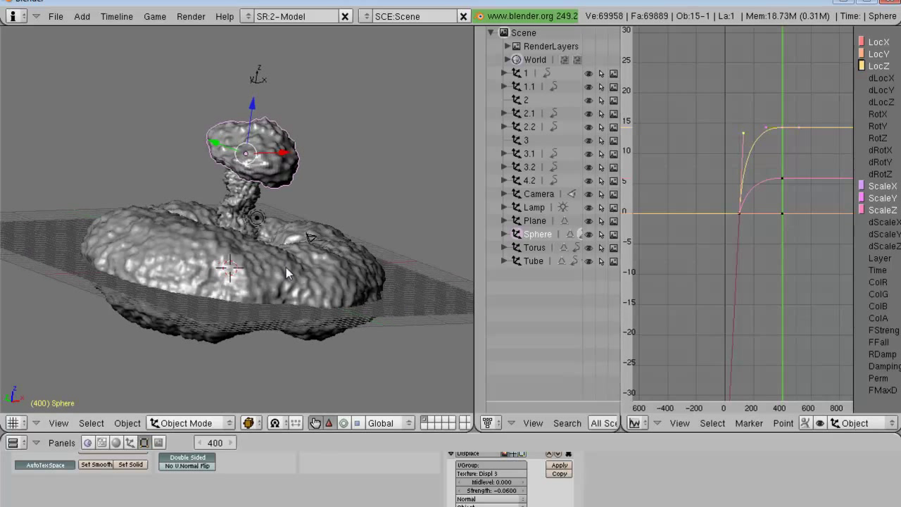
Step: Reset the Displ 3 midlevel to 0.000 for finer wrinkling
left_click(516, 473)
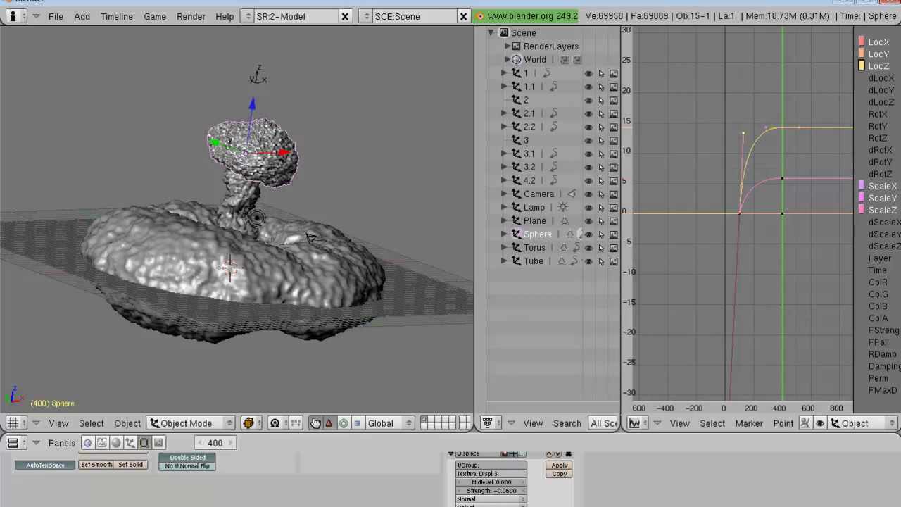
mouse_move(502, 485)
left_mouse_down()
mouse_move(517, 486)
mouse_move(504, 492)
left_mouse_up()
left_click(490, 481)
type("0")
key("Return")
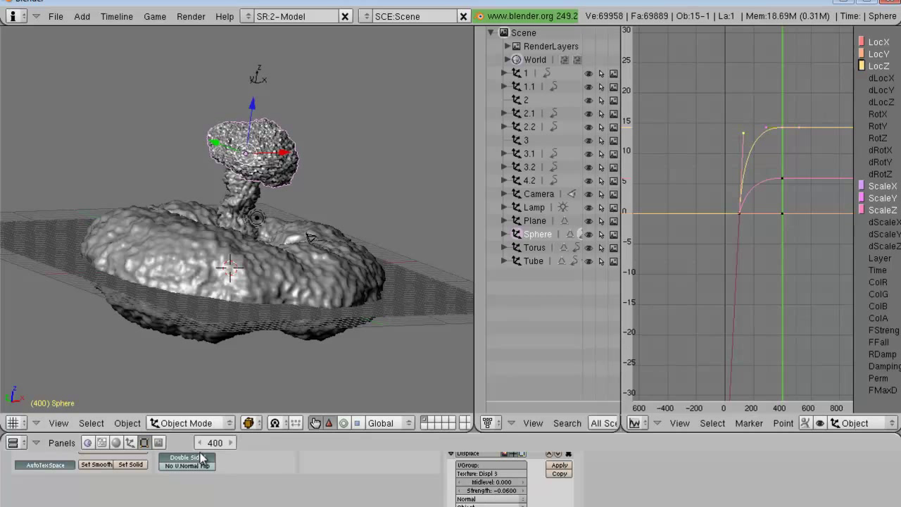
Step: Apply smooth shading to the cap from the Mesh panel
middle_click_drag(259, 287, 229, 289)
left_click(129, 443)
left_click(144, 442)
left_click(103, 464)
middle_click_drag(220, 376, 98, 411)
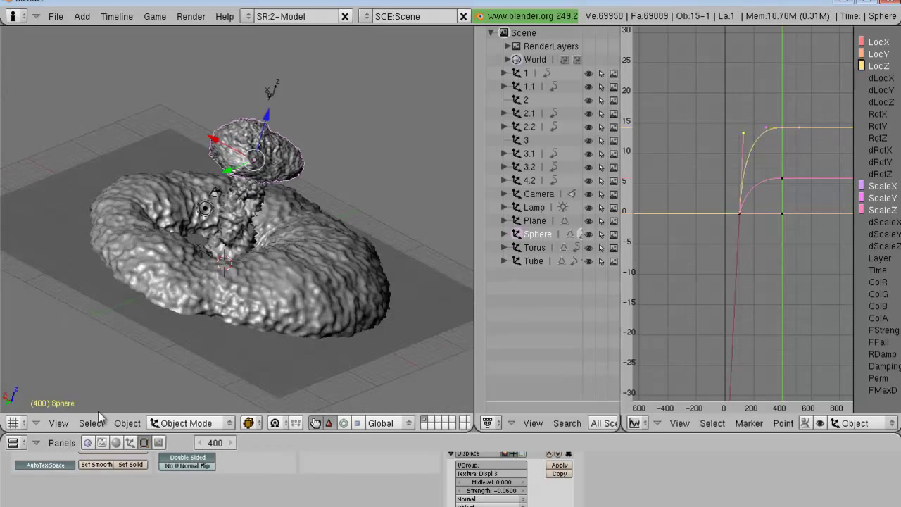
Step: From the front view, rotate the mushroom cap freely with trackball rotation
left_click(64, 424)
left_click(70, 292)
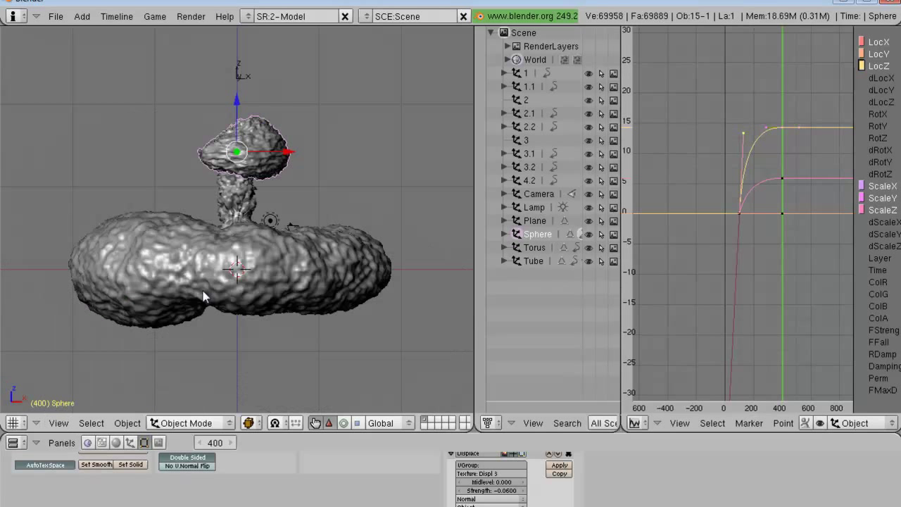
middle_click_drag(203, 296, 238, 234)
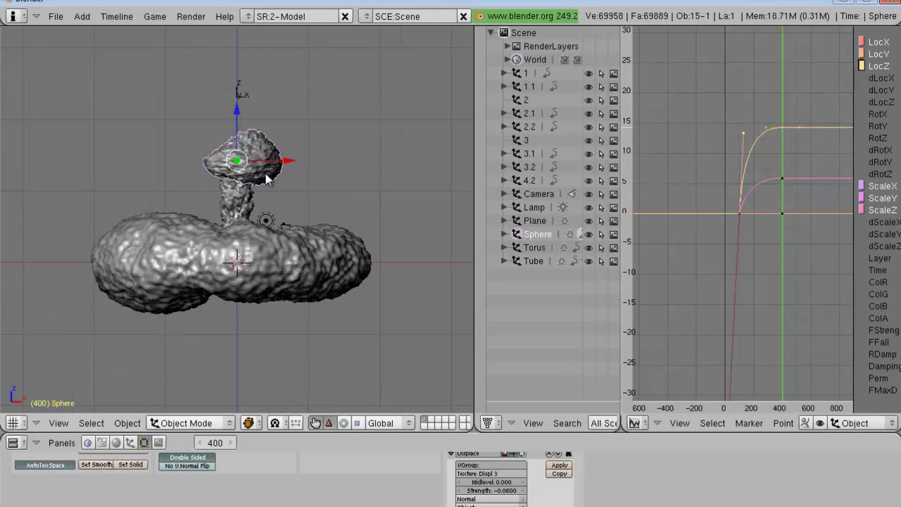
key("r")
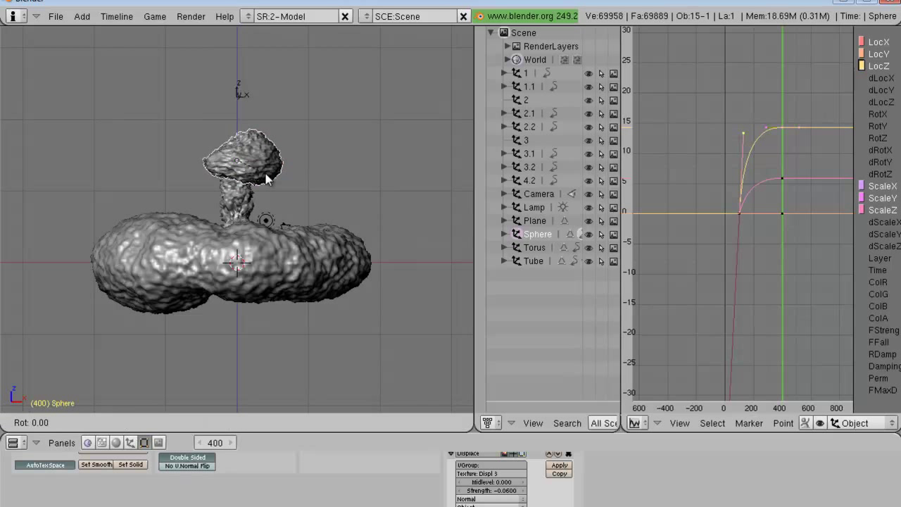
key("r")
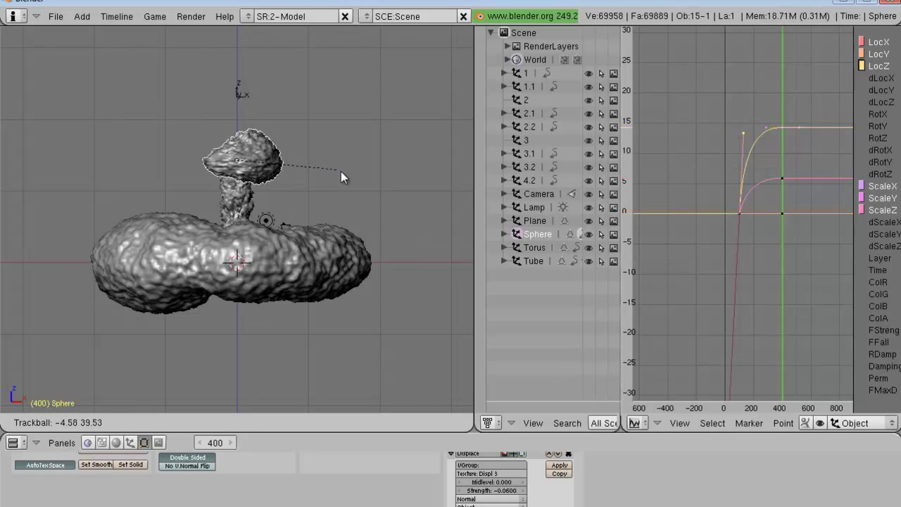
left_click(395, 176)
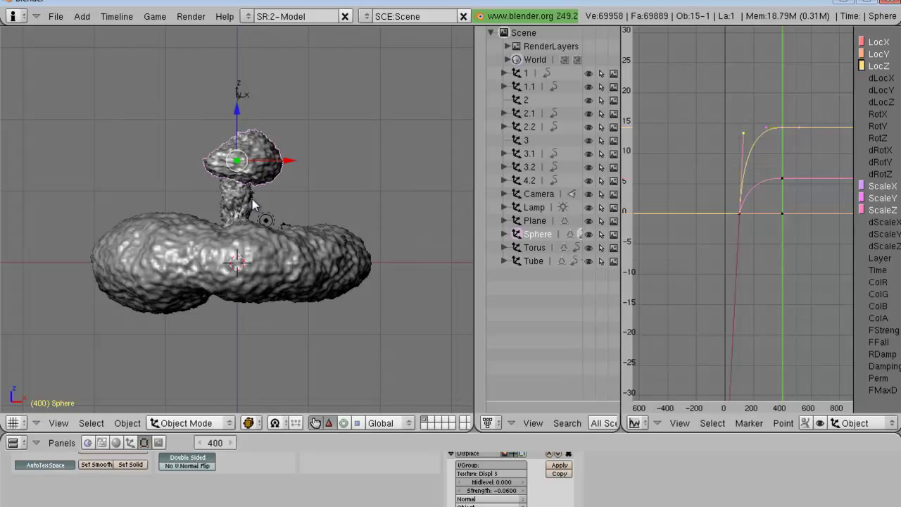
middle_click_drag(266, 171, 262, 169)
middle_click_drag(176, 172, 239, 296)
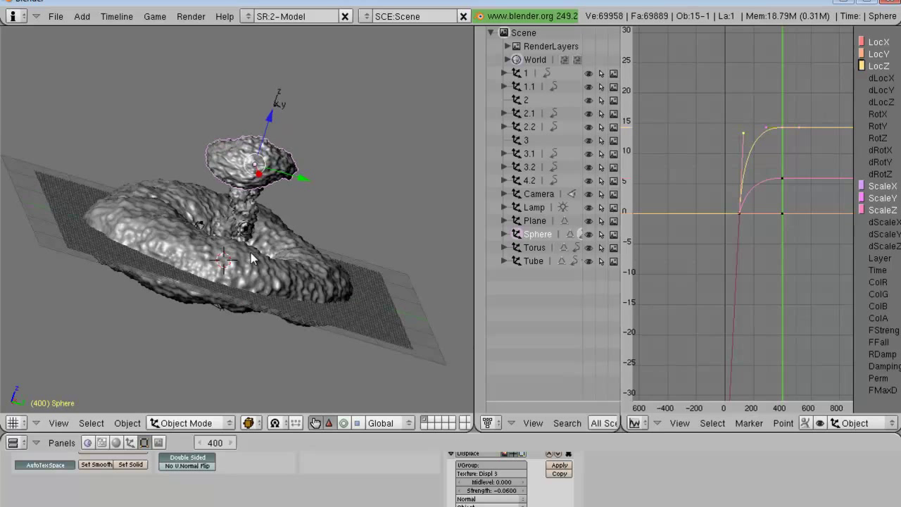
middle_click_drag(370, 303, 269, 241)
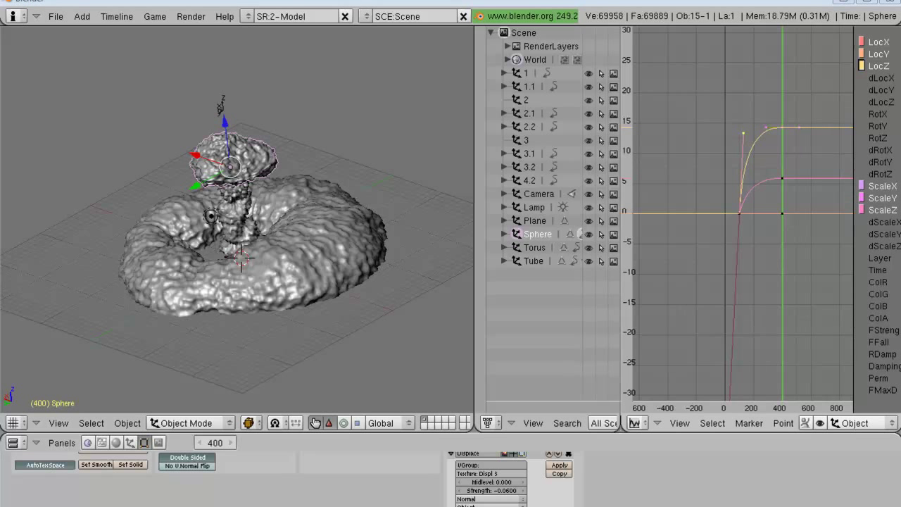
Step: Bring up the Sphere cap's material settings in the Shading buttons
left_click(117, 444)
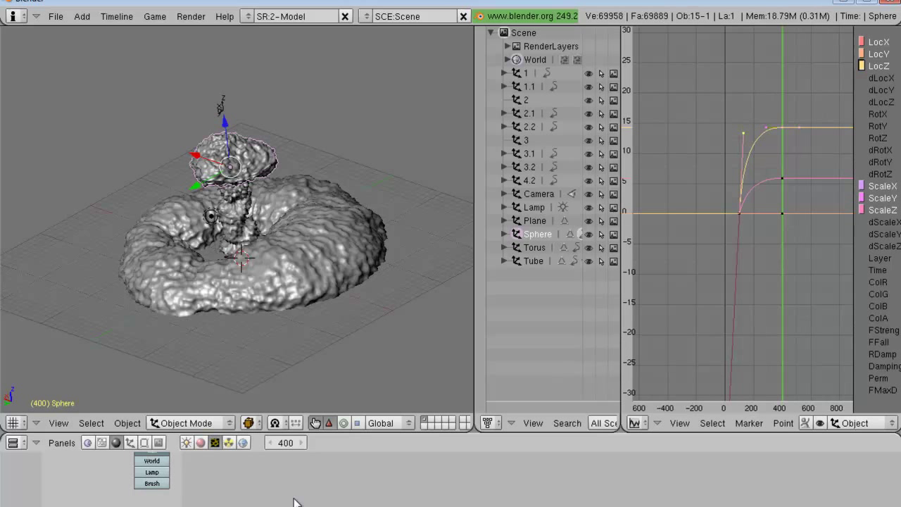
key("alt+a")
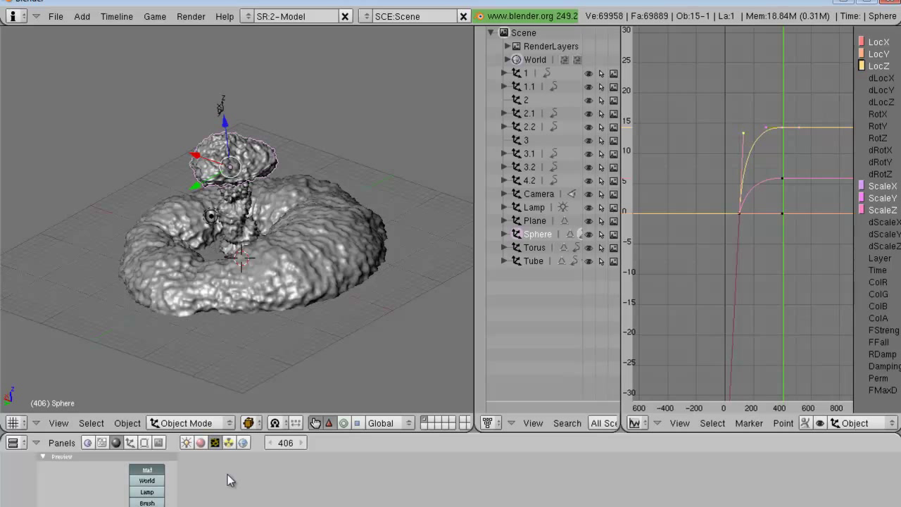
left_click(130, 444)
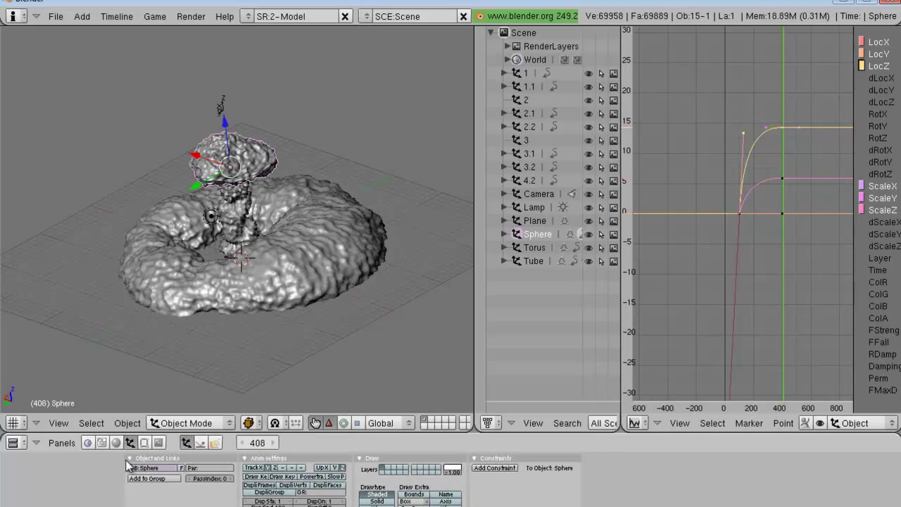
left_click(116, 443)
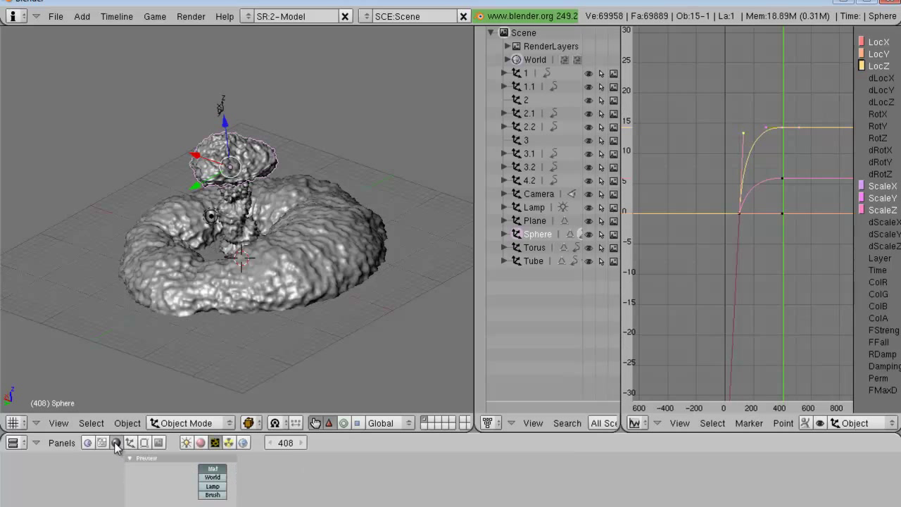
middle_click_drag(176, 487, 153, 477)
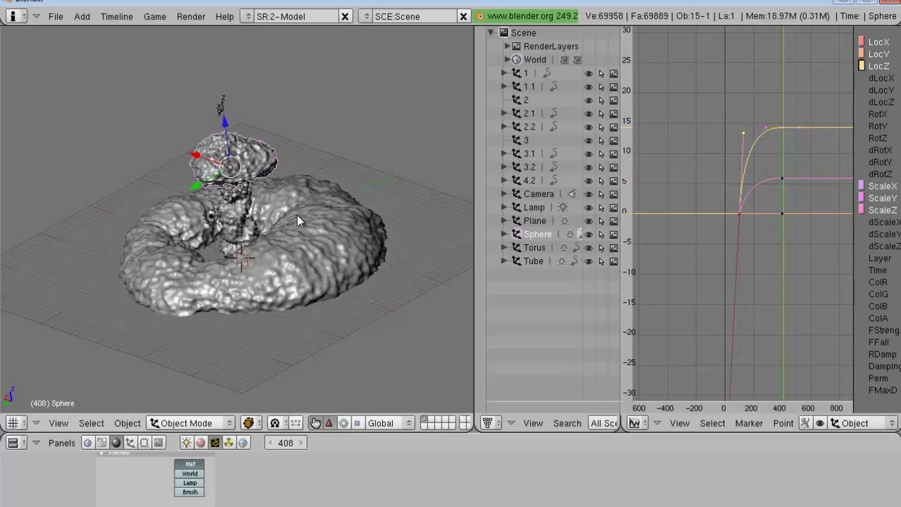
left_click(199, 444)
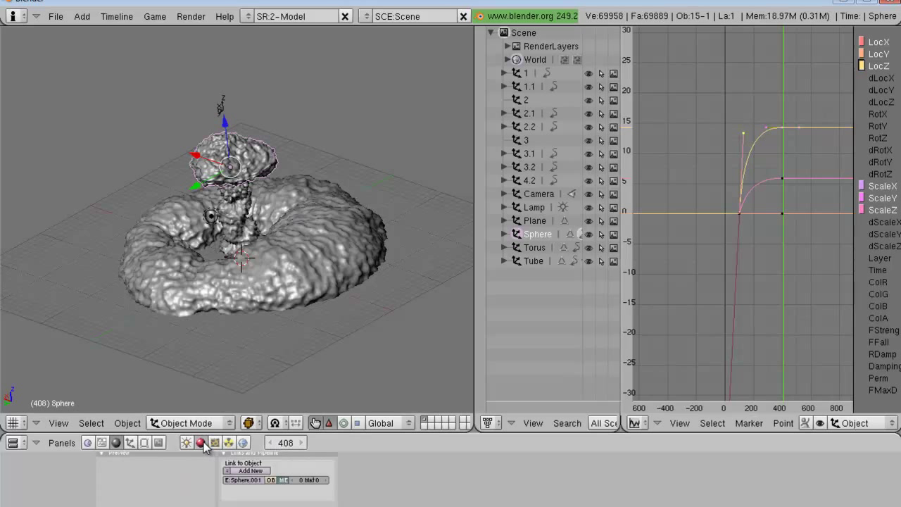
Step: Add Material.001 to the cap and set its colour to R 0.461, G 0.461, B 0.412
left_click(249, 476)
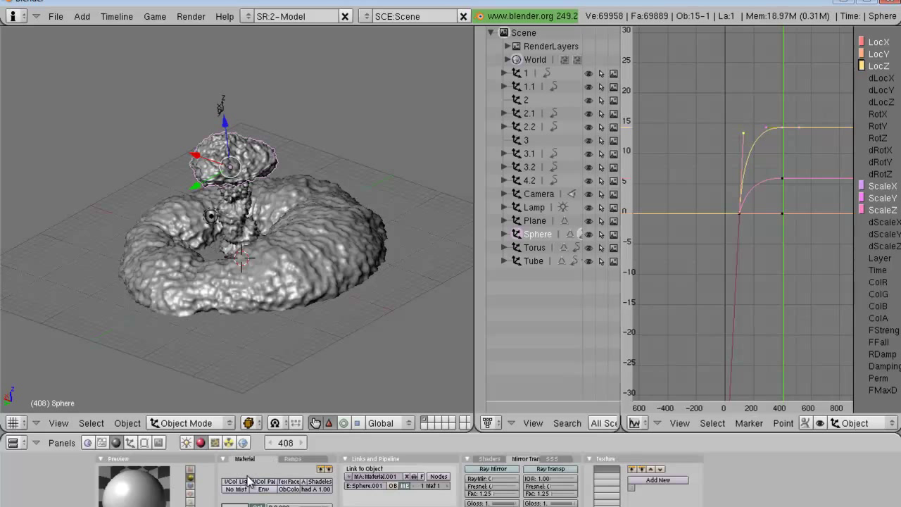
left_click(252, 501)
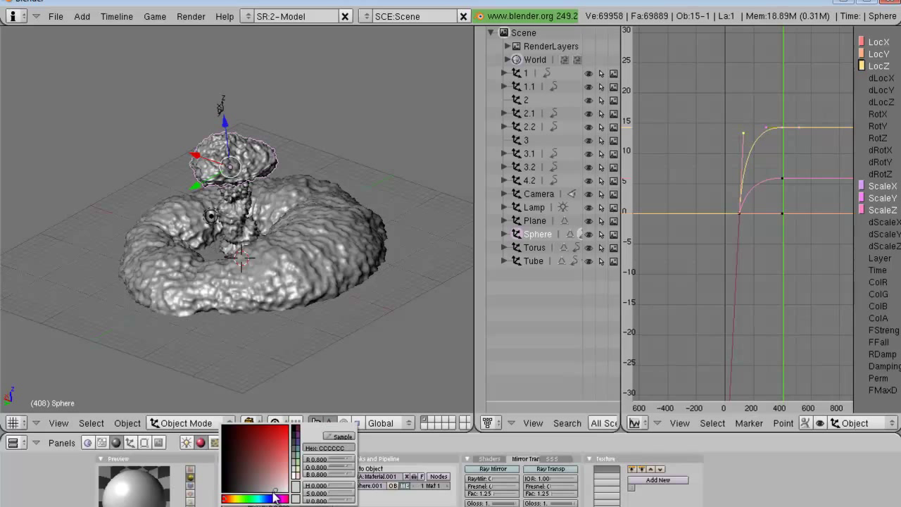
left_click_drag(238, 501, 226, 502)
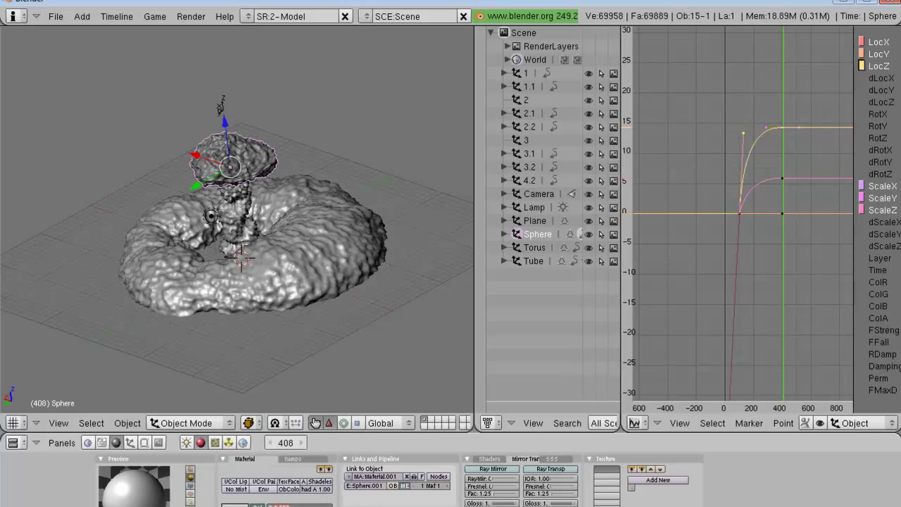
scroll(270, 500, "down", 1)
left_click(280, 503)
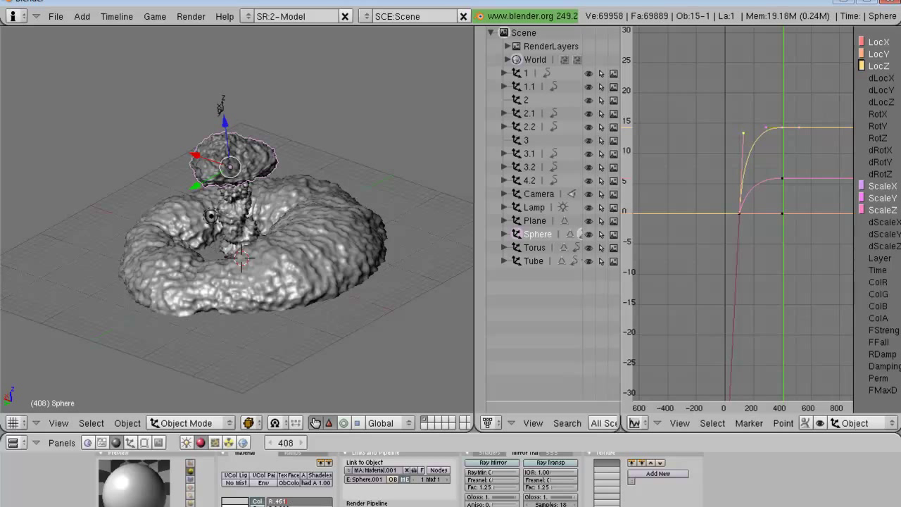
key("Return")
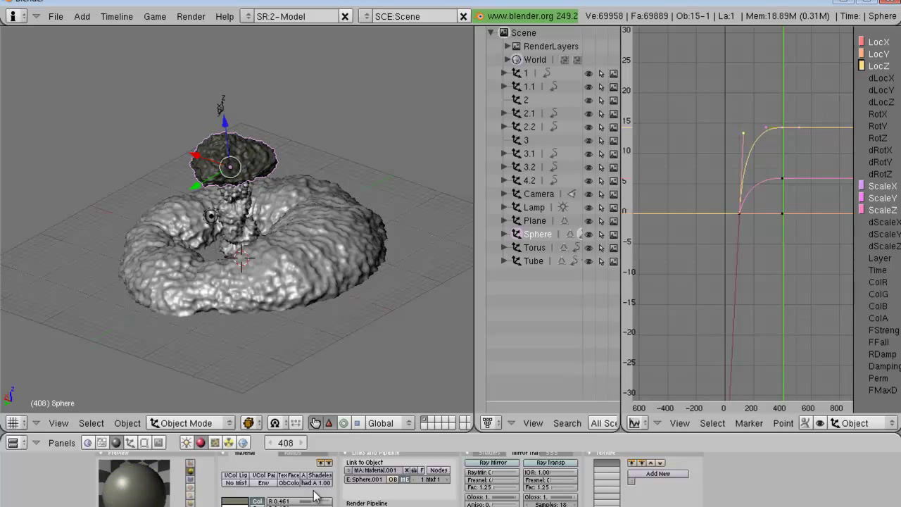
left_click(243, 502)
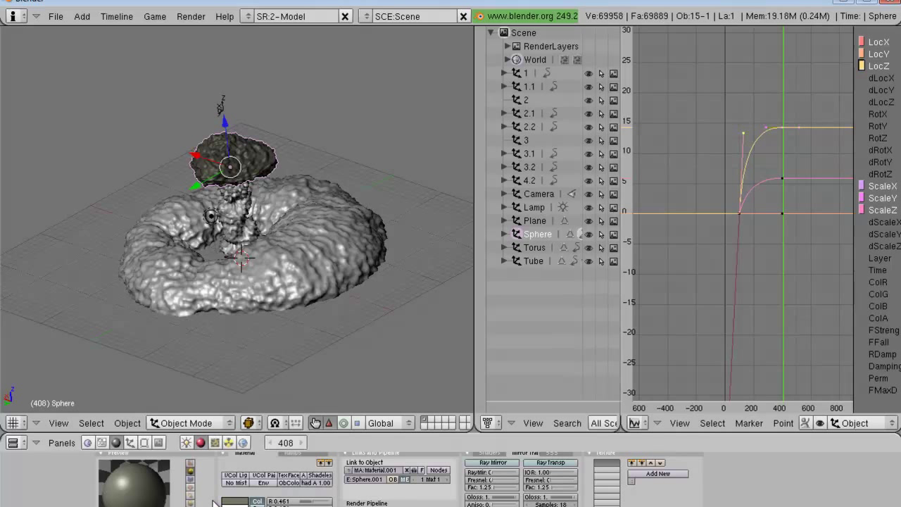
scroll(214, 502, "down", 2)
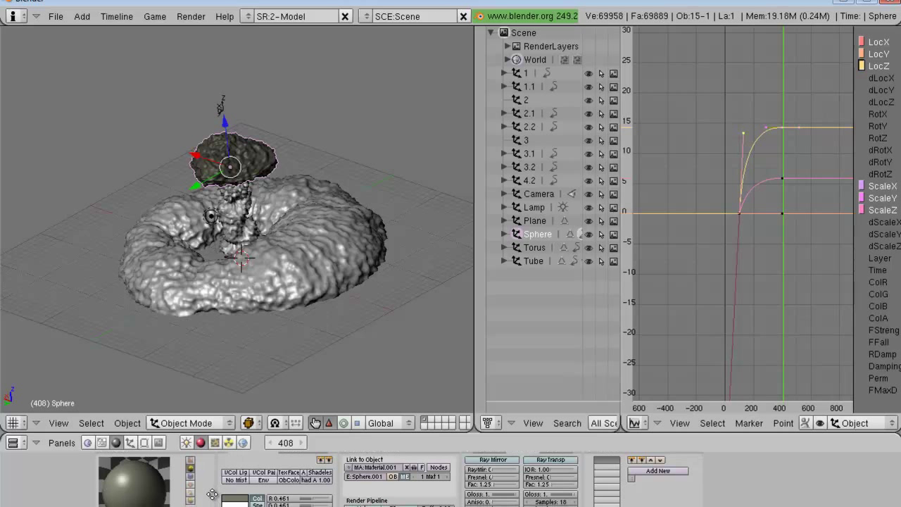
scroll(209, 490, "right", 3, "ctrl")
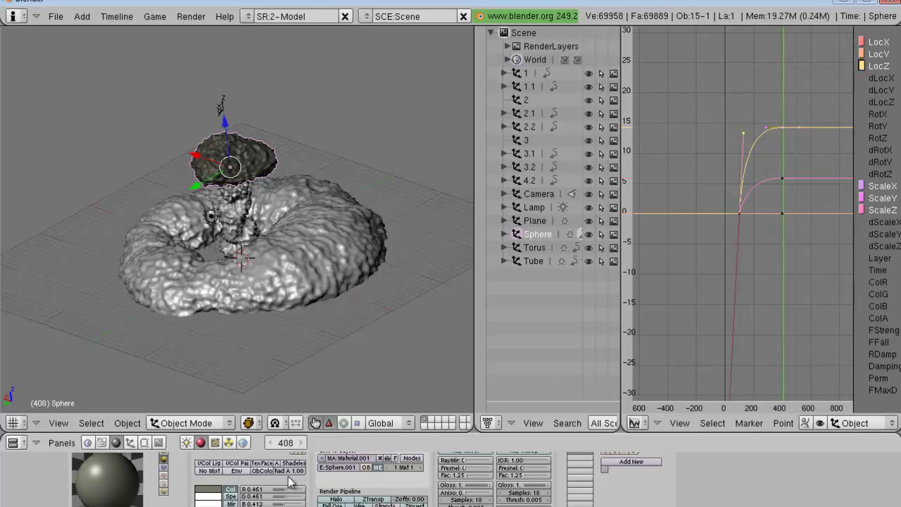
middle_click_drag(400, 491, 385, 502)
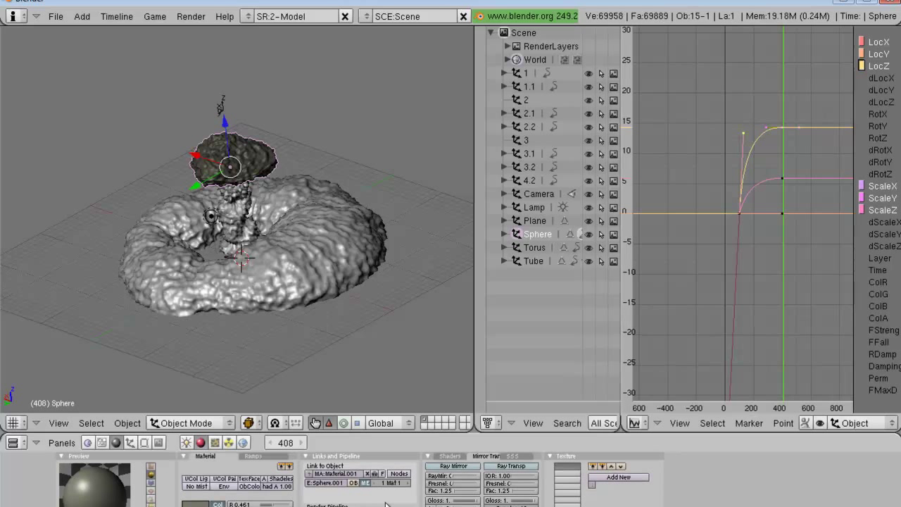
Step: Rename the cap's material to FireBall
left_click(335, 474)
type("Fire Ball")
key("Return")
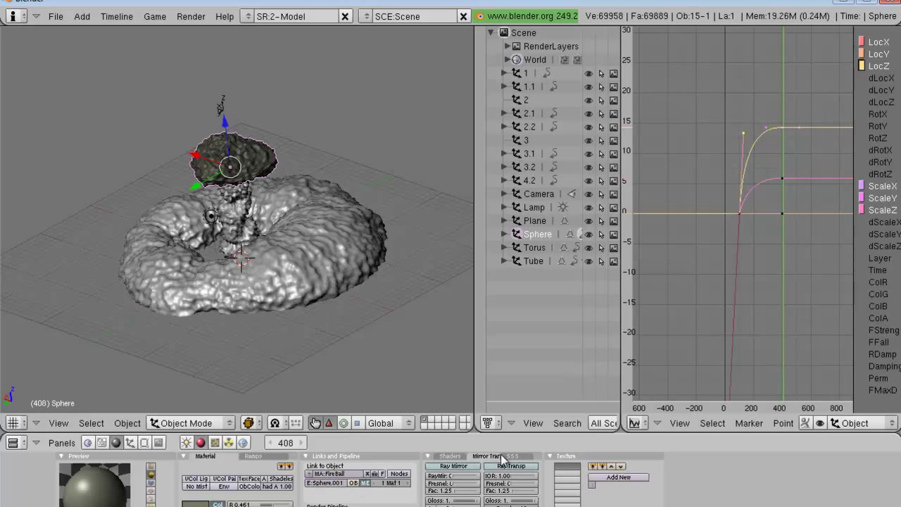
Step: Use Oren-Nayar diffuse with reflectivity 0.686, higher roughness, and specular intensity 0
left_click(462, 455)
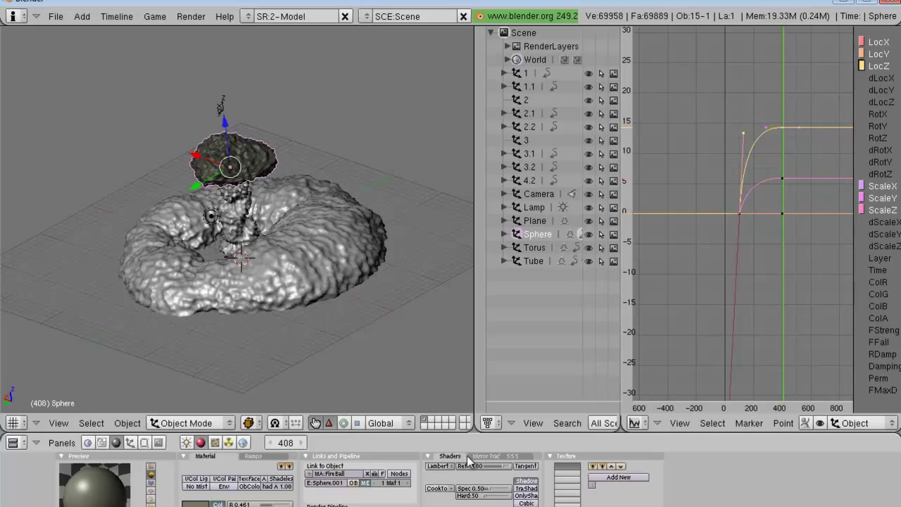
left_click(465, 468)
type(".686")
key("Return")
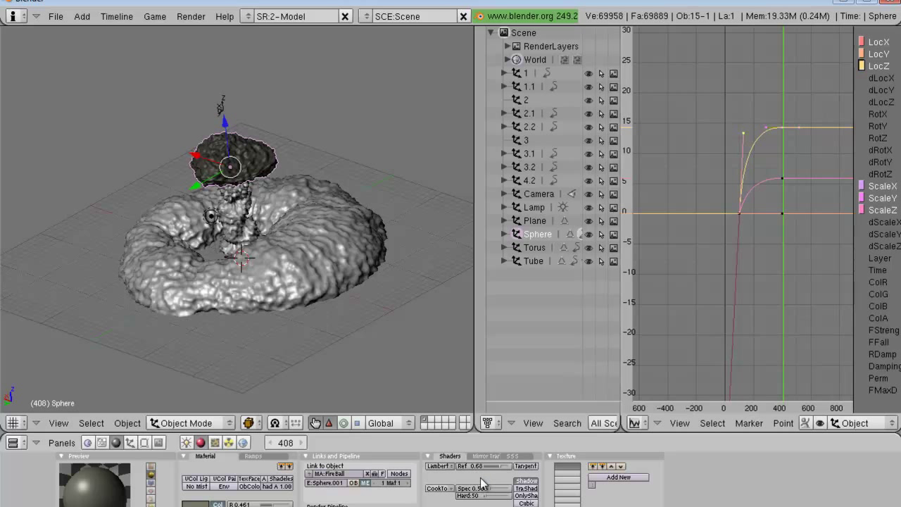
left_click(445, 467)
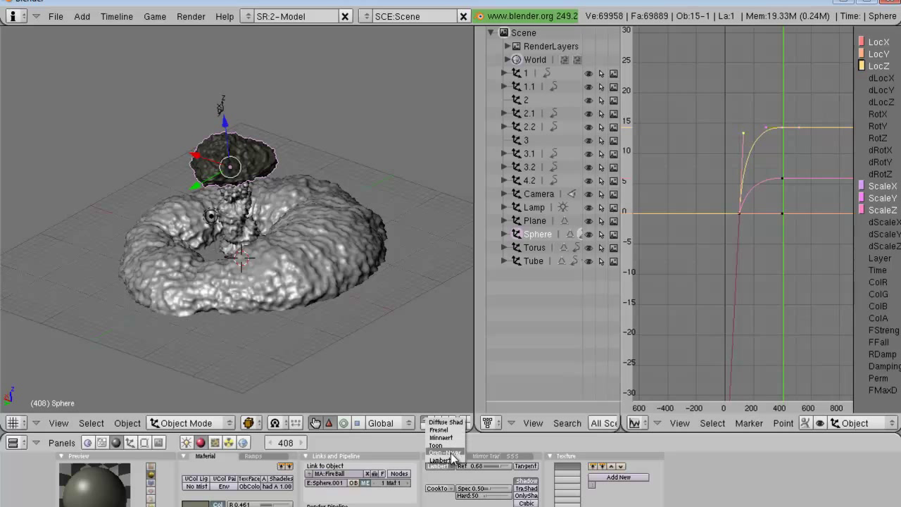
left_click(445, 452)
left_click_drag(457, 474, 496, 483)
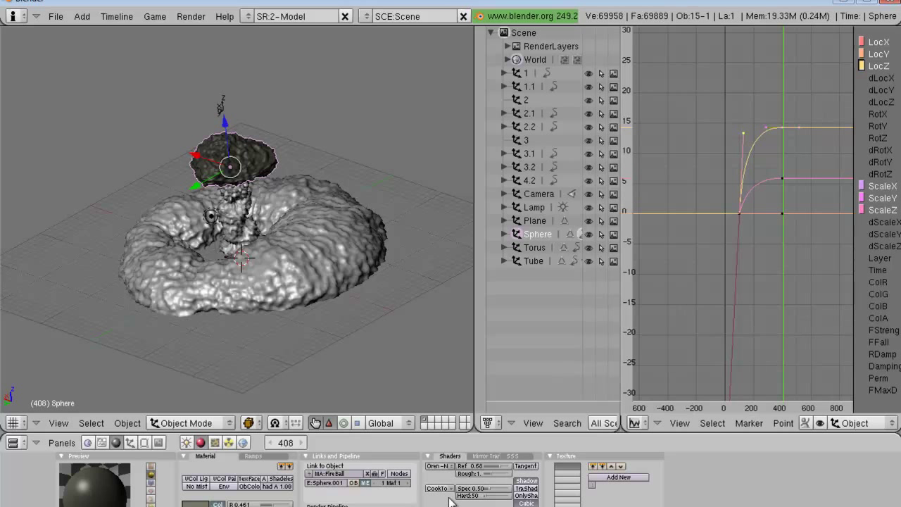
scroll(450, 501, "down", 2)
left_click(470, 480)
type("0")
key("Return")
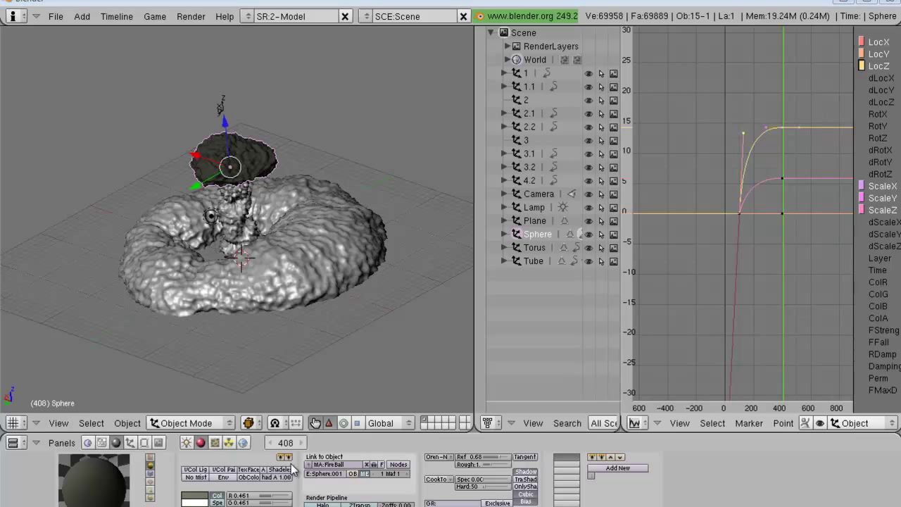
Step: Add a Fire texture to FireBall and make it a Blend type with Sphere progression
left_click(604, 470)
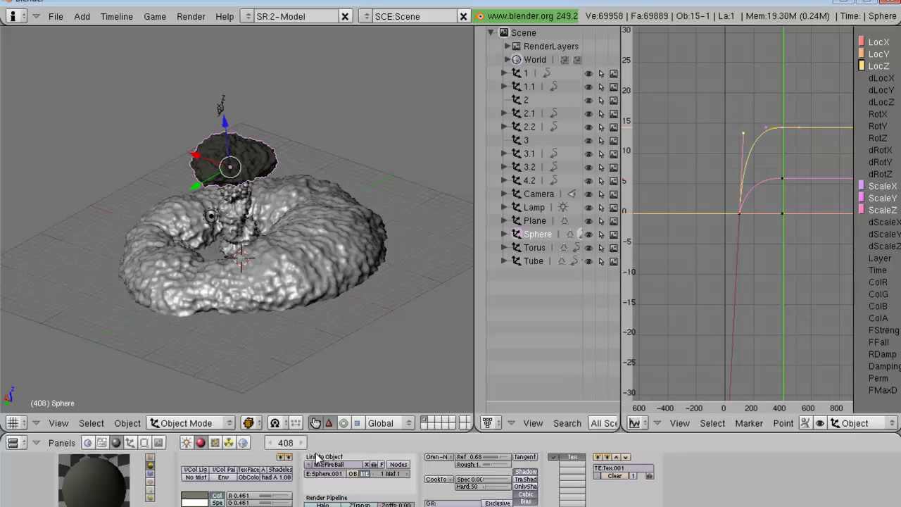
left_click(216, 443)
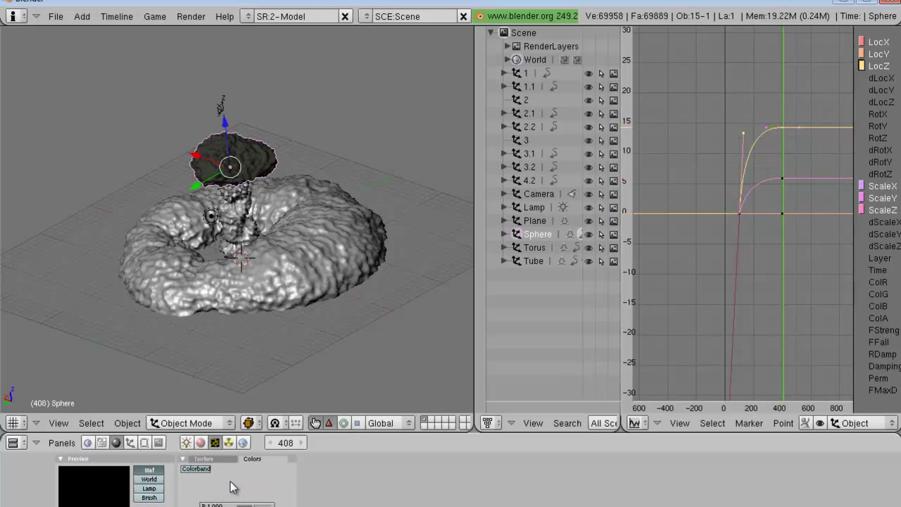
left_click(223, 462)
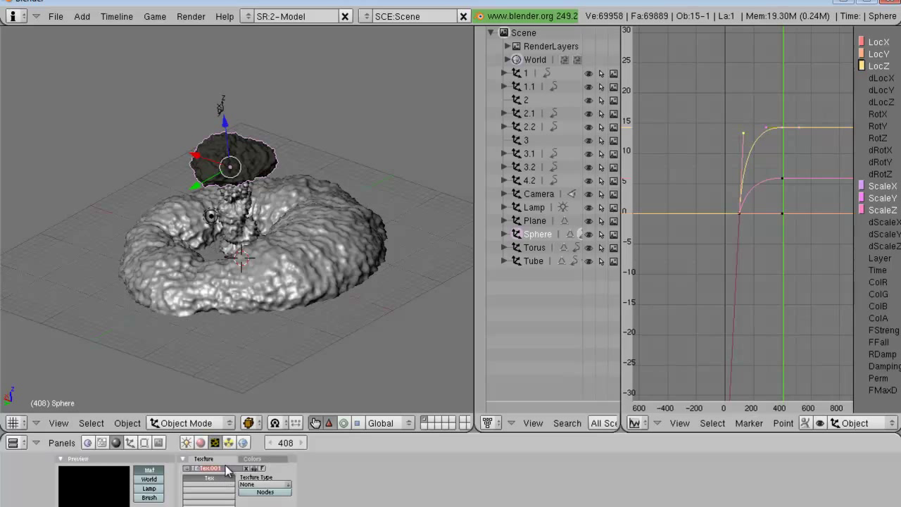
left_click(283, 486)
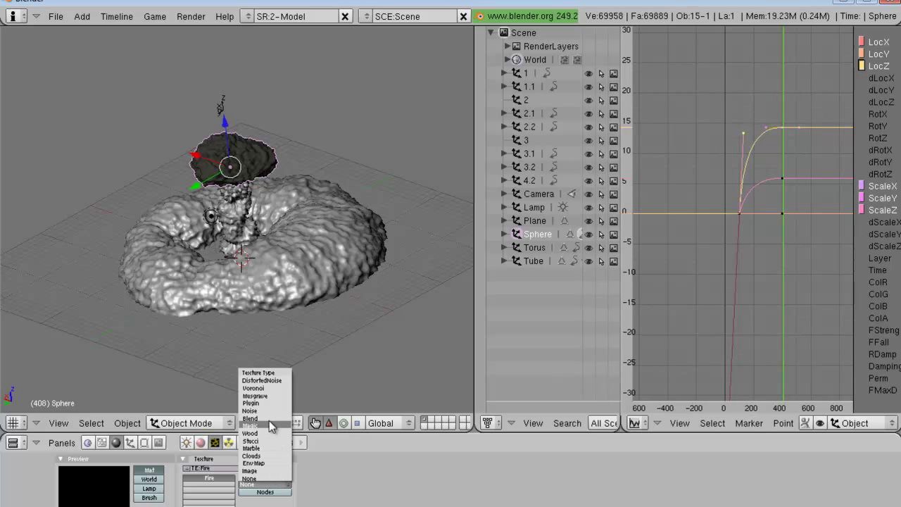
left_click(269, 424)
left_click(266, 485)
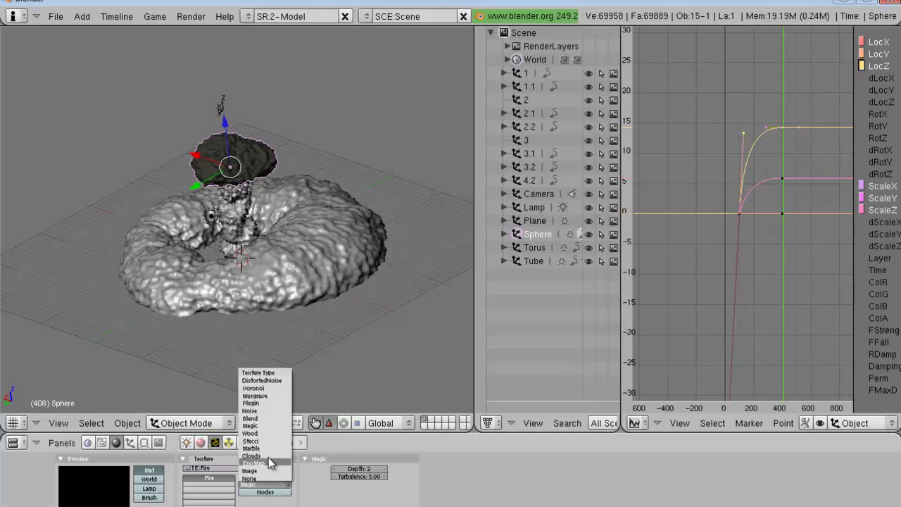
left_click(258, 418)
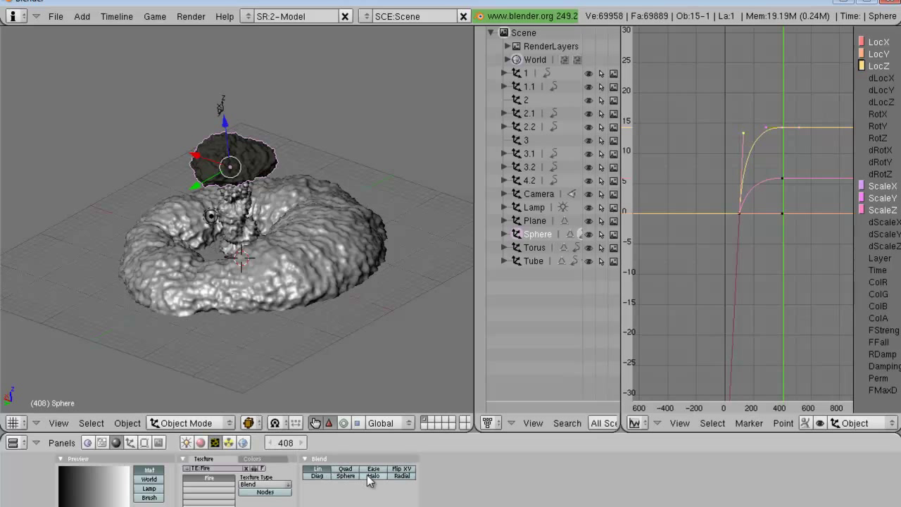
left_click(346, 476)
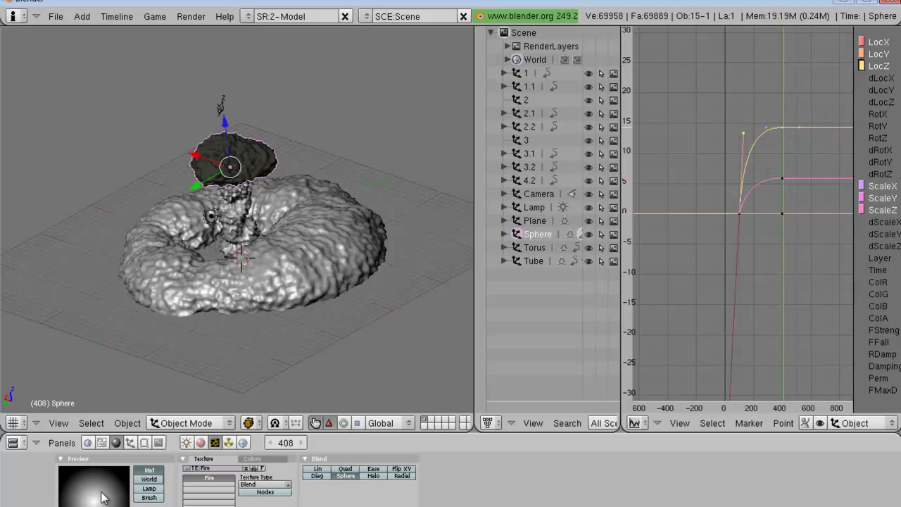
Step: Enlarge and rezoom the buttons window, then bring up the texture's Colors settings
scroll(46, 496, "down", 1)
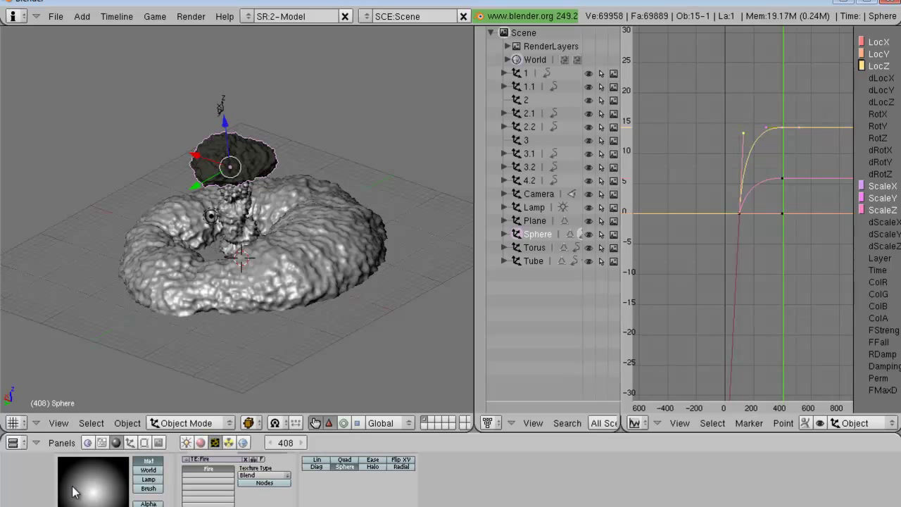
scroll(85, 493, "up", 1)
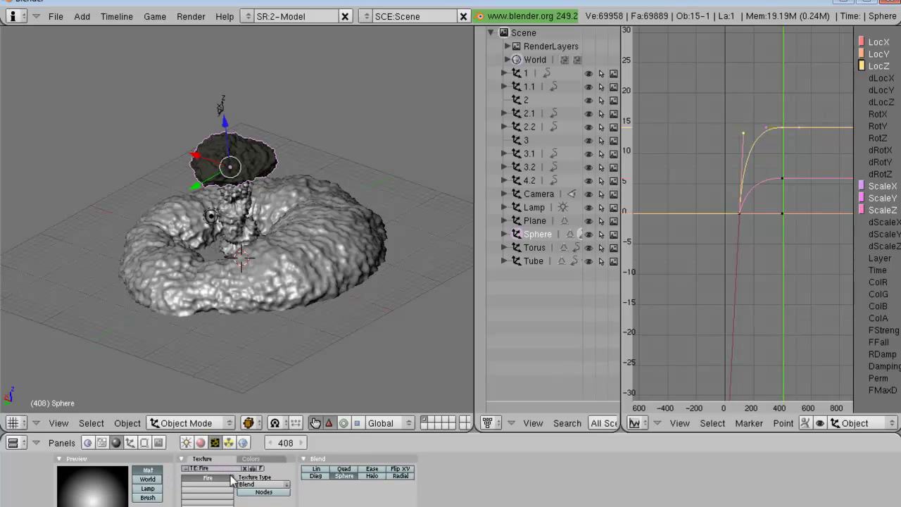
key("KP_Subtract")
scroll(285, 505, "down", 1)
scroll(286, 504, "up", 1)
left_click_drag(363, 431, 360, 403)
key("KP_Add")
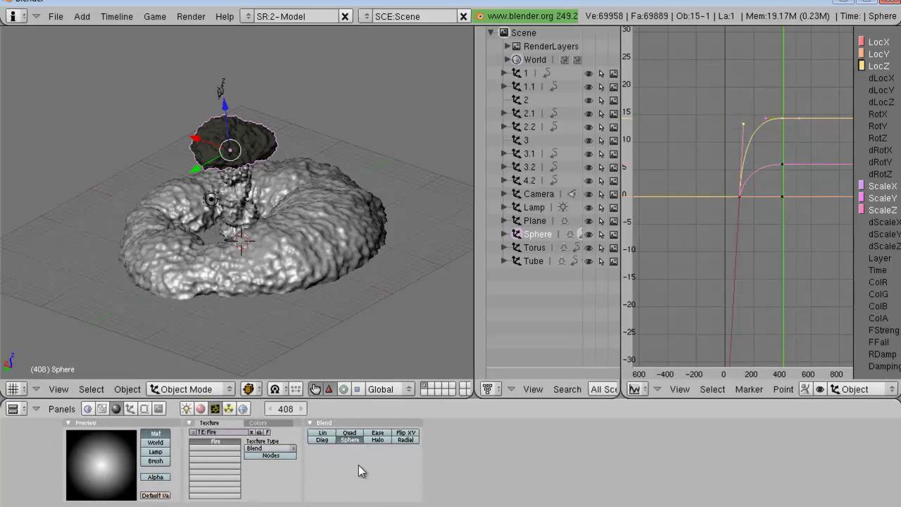
key("Home")
key("KP_Subtract")
key("KP_Add")
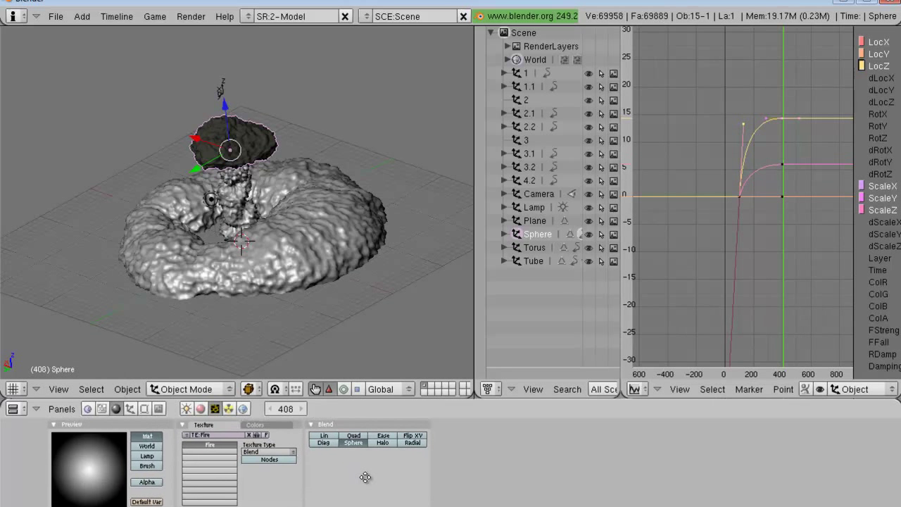
key("KP_Add")
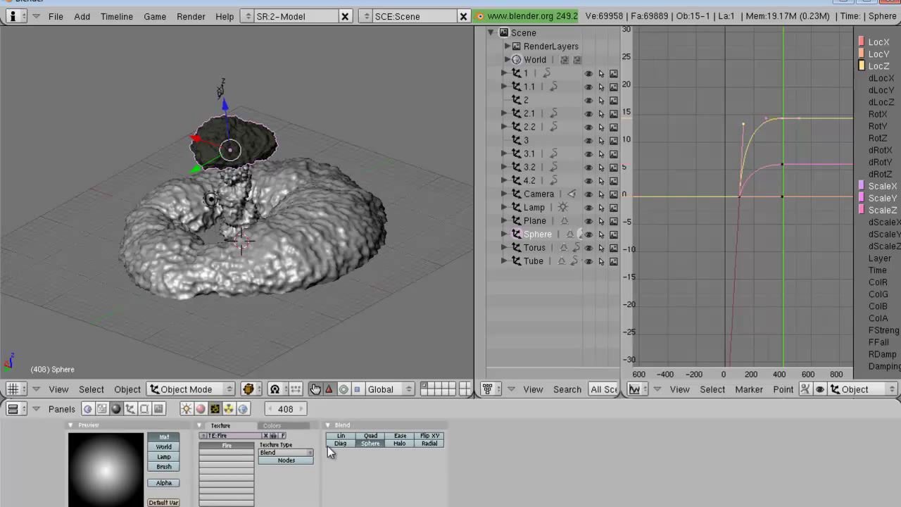
left_click(274, 426)
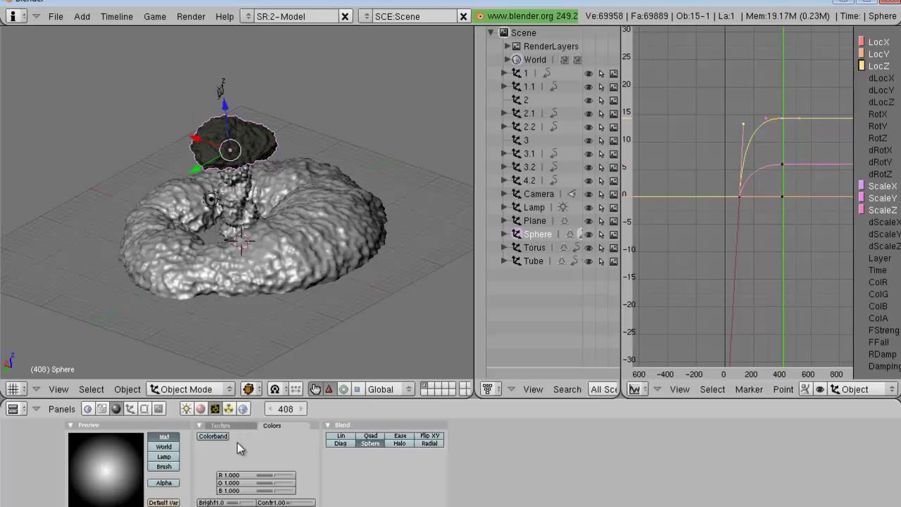
Step: Enable the Fire texture's colour band with alpha 1, brightness 0.9 and contrast 0.99
left_click(214, 436)
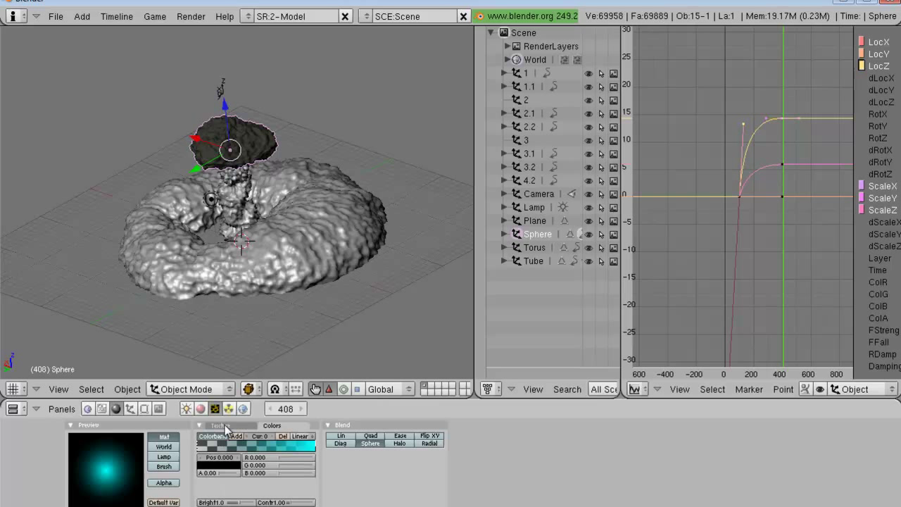
left_click(235, 473)
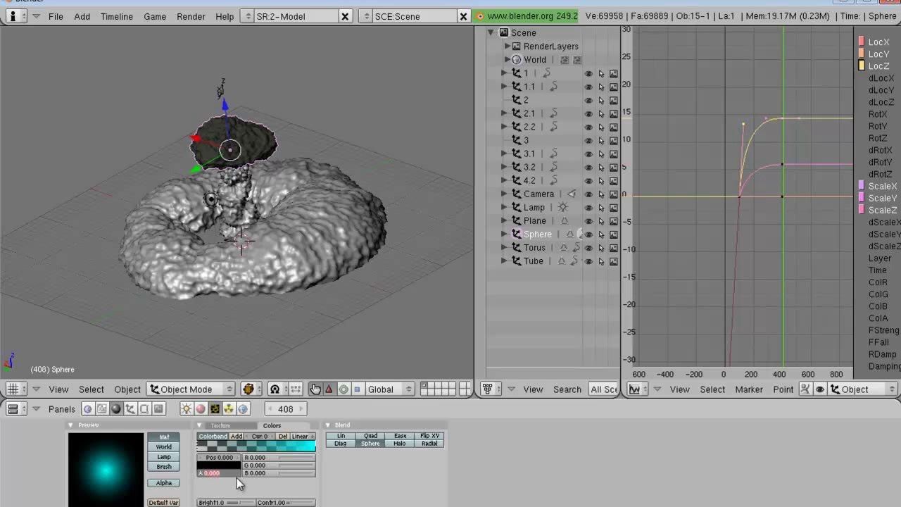
key("Return")
left_click(215, 502)
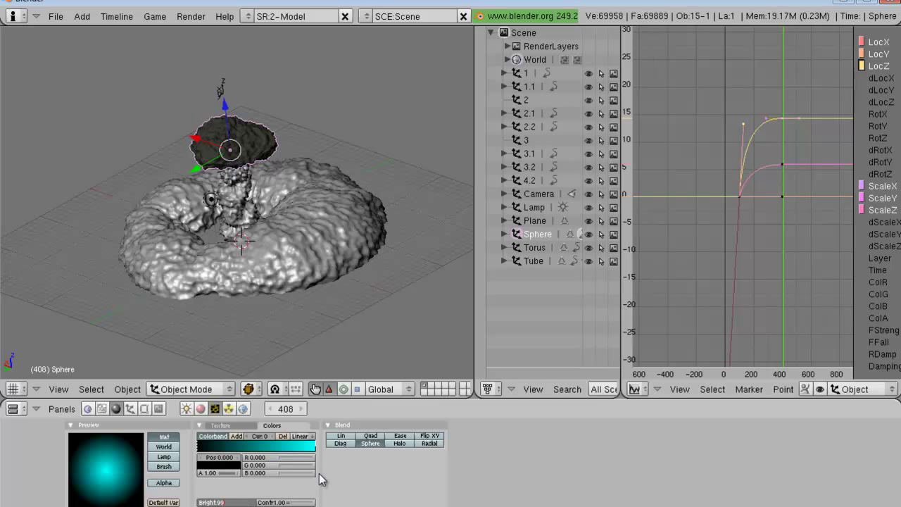
key("Return")
left_click(298, 499)
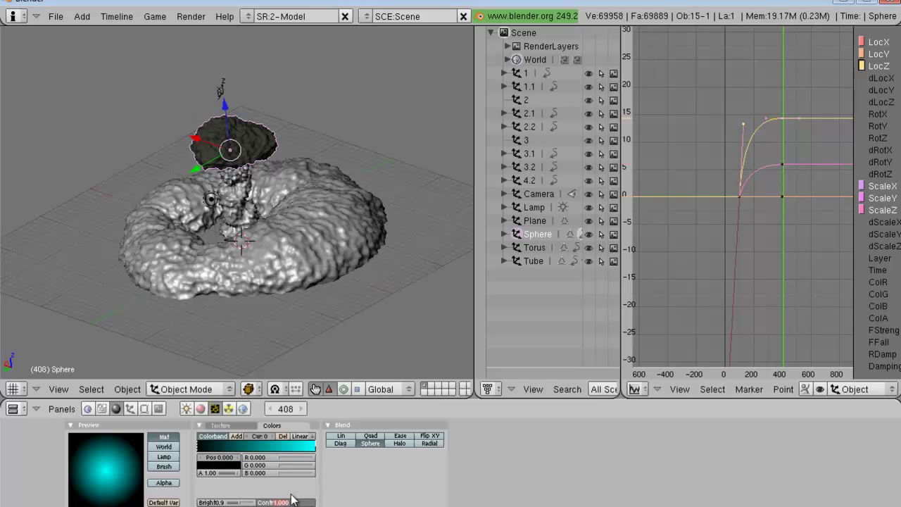
key("Return")
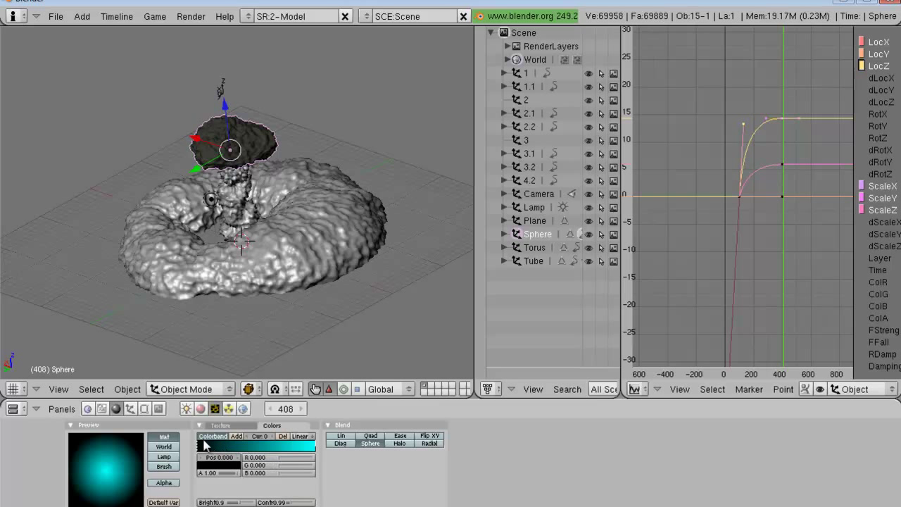
Step: Move the end colour stop to 0.460 and make it a soft yellow
left_click_drag(211, 454, 269, 450)
left_click_drag(211, 450, 315, 445)
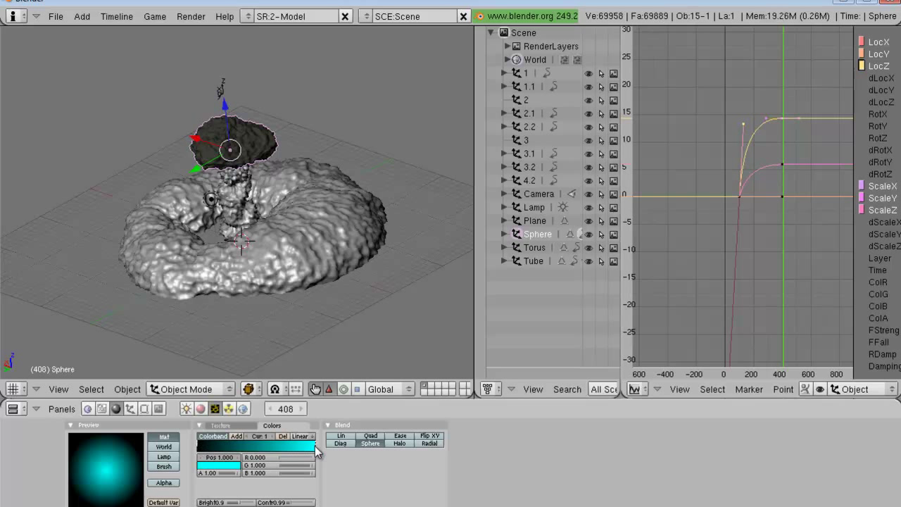
left_click(285, 449)
mouse_move(285, 450)
left_mouse_down()
mouse_move(232, 451)
mouse_move(267, 450)
mouse_move(252, 451)
left_mouse_up()
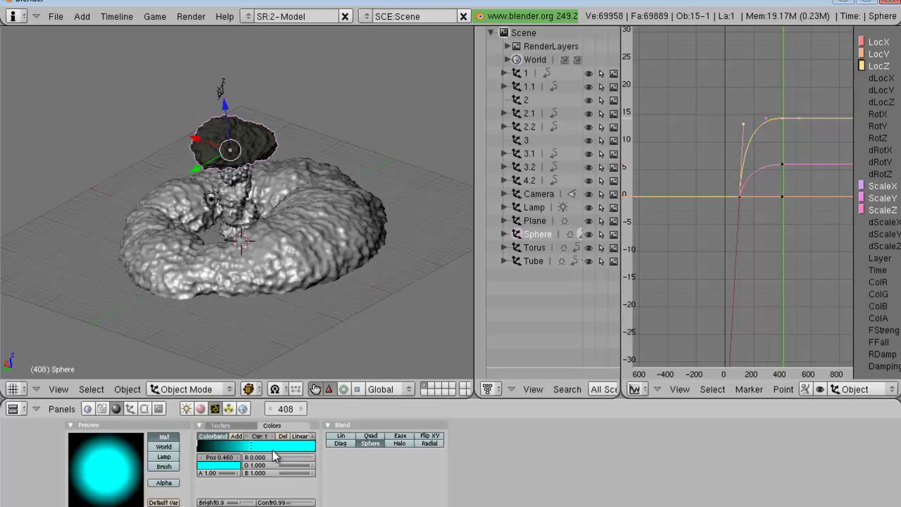
left_click(231, 465)
left_click_drag(227, 457, 211, 459)
mouse_move(256, 405)
left_mouse_down()
mouse_move(282, 406)
mouse_move(287, 415)
left_mouse_up()
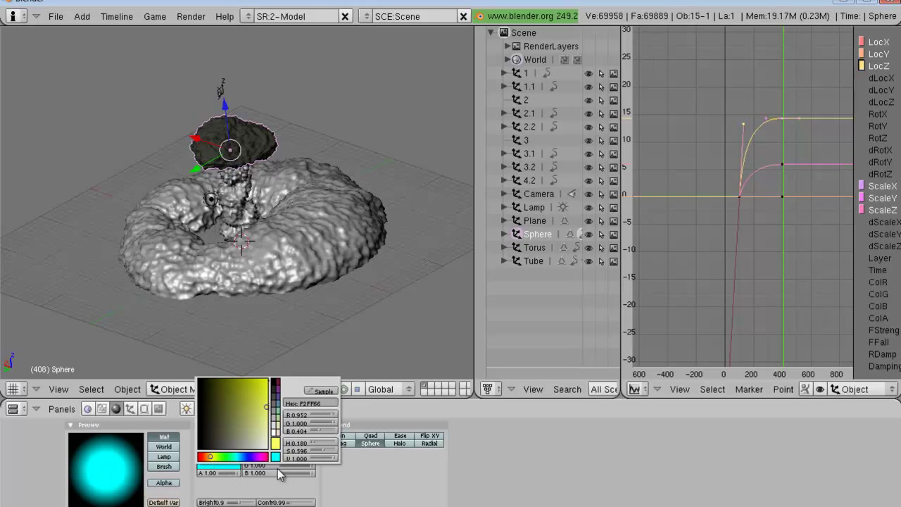
mouse_move(237, 454)
left_mouse_down()
mouse_move(211, 450)
mouse_move(225, 449)
left_mouse_up()
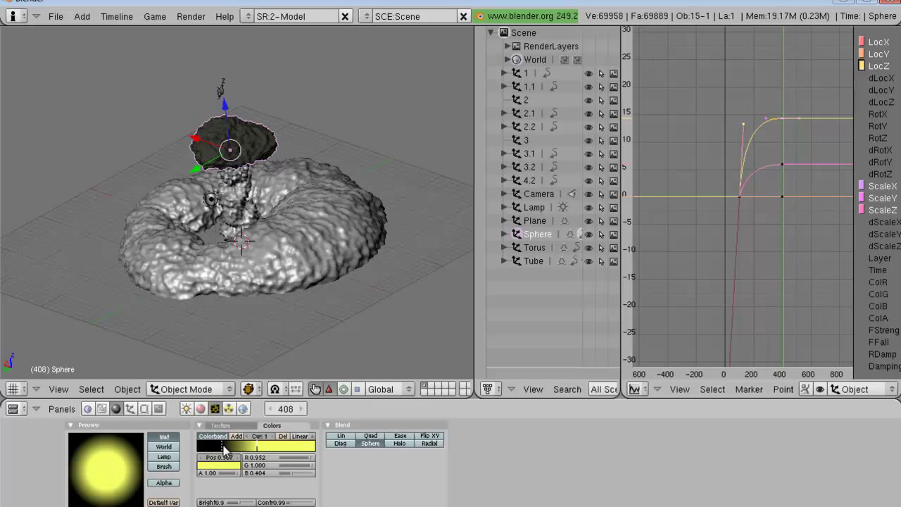
Step: Add a new stop near the left of the ramp coloured vivid orange-red
left_click(236, 437)
left_click_drag(261, 451, 205, 459)
left_click(234, 466)
left_click_drag(233, 411, 331, 370)
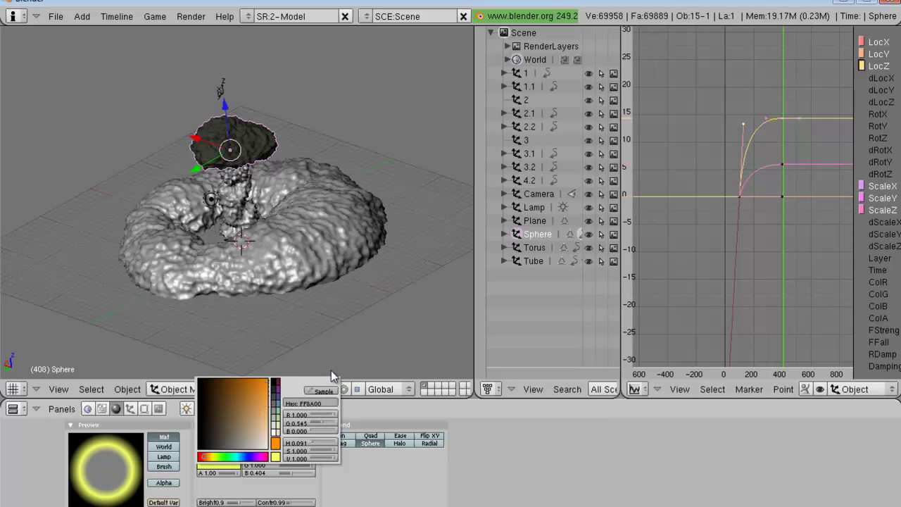
left_click_drag(212, 458, 204, 457)
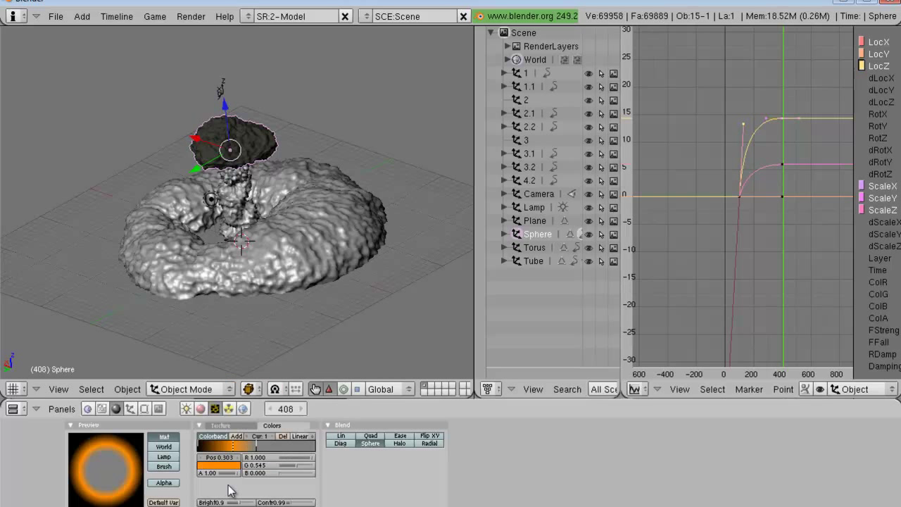
Step: Recolour the grey stop pale yellow and set ramp interpolation to B-Spline
left_click(257, 446)
left_click(232, 466)
left_click_drag(222, 457, 210, 456)
left_click(266, 407)
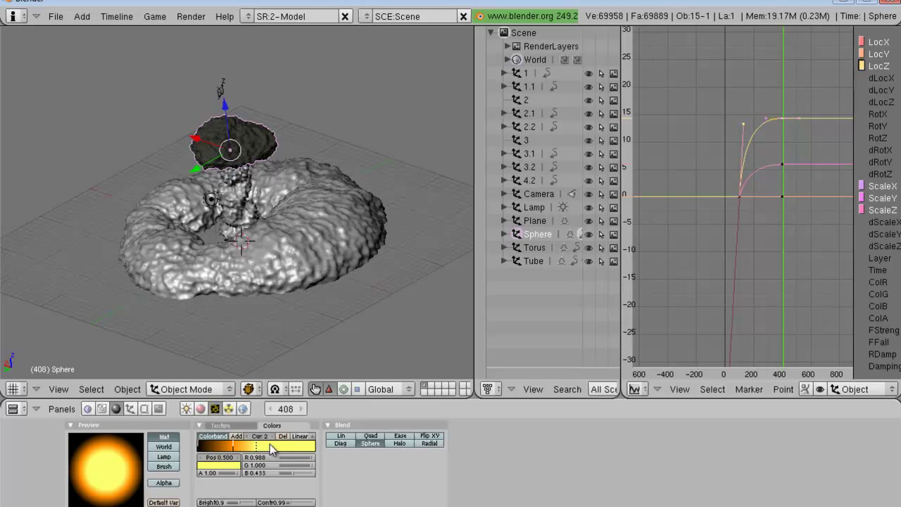
left_click(302, 436)
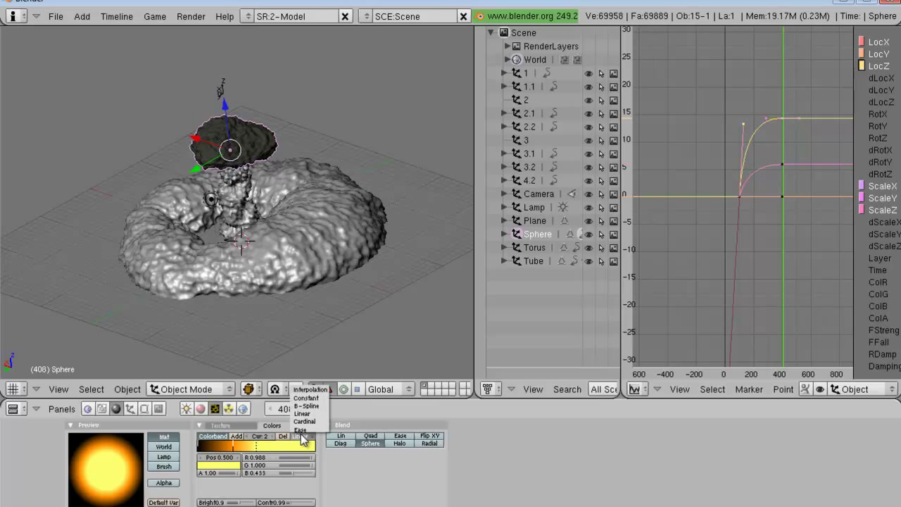
left_click(315, 406)
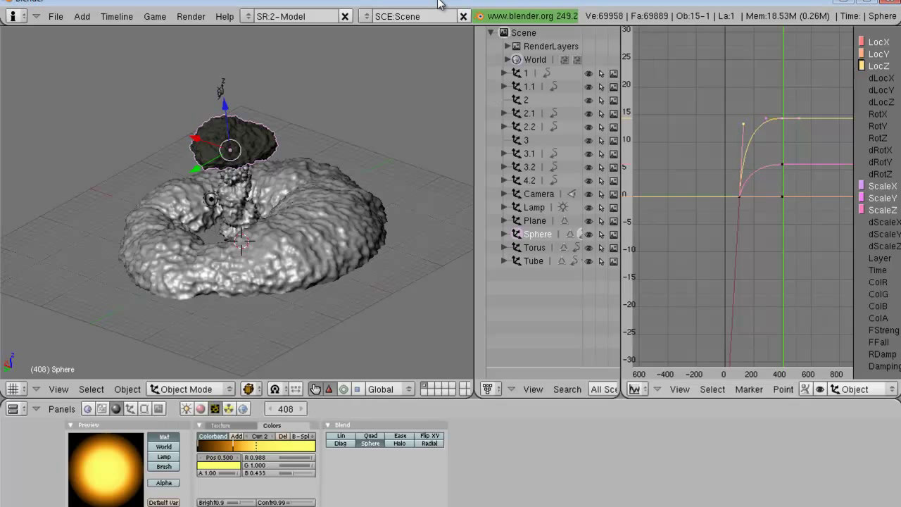
Step: Add point lamp Lamp.001, raise it along Z to the cap, and show its Lamp buttons
key("space")
mouse_move(346, 200)
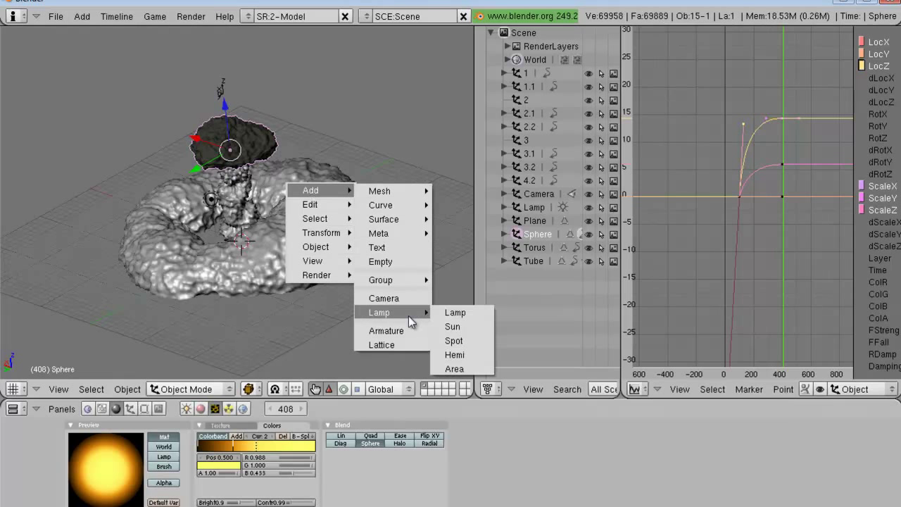
key("Escape")
key("g")
key("z")
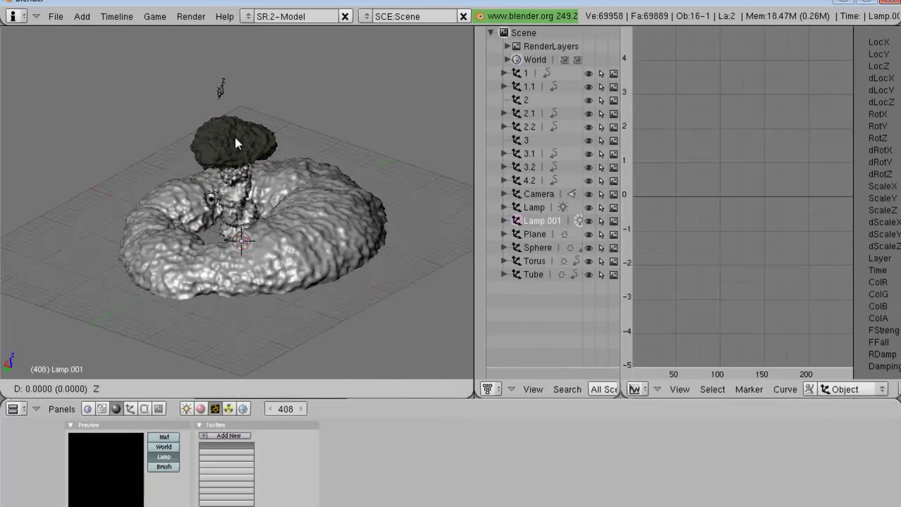
left_click(231, 100)
middle_click_drag(230, 100, 220, 302)
middle_click_drag(252, 253, 239, 204)
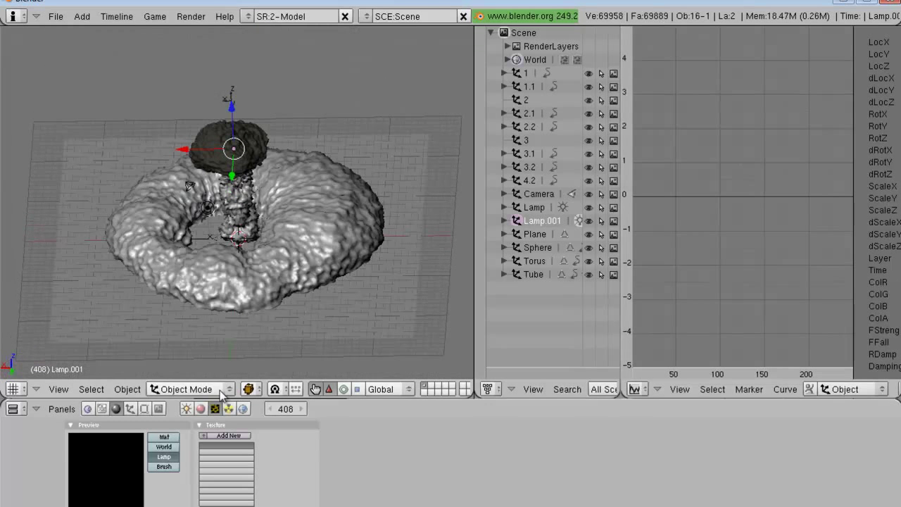
left_click(187, 410)
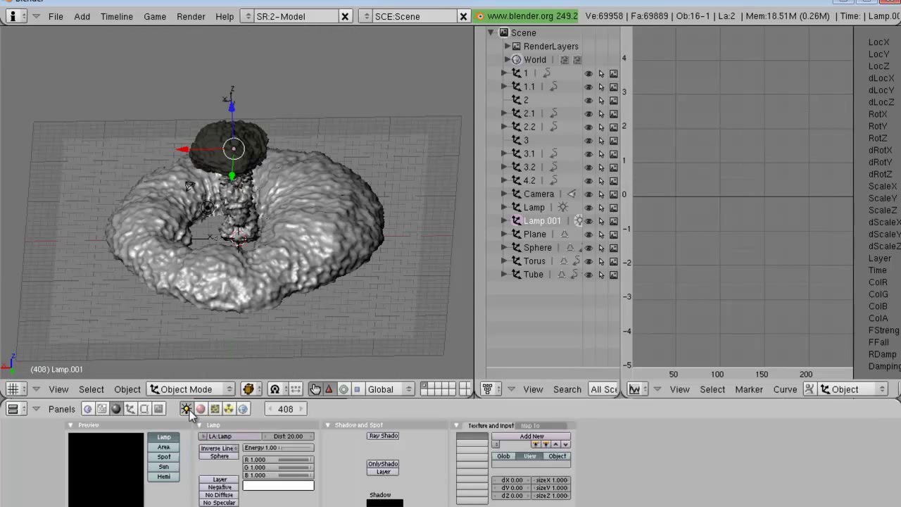
Step: Make Lamp.001 spherical with a warm yellow colour (G 0.856, B 0.342)
left_click(218, 456)
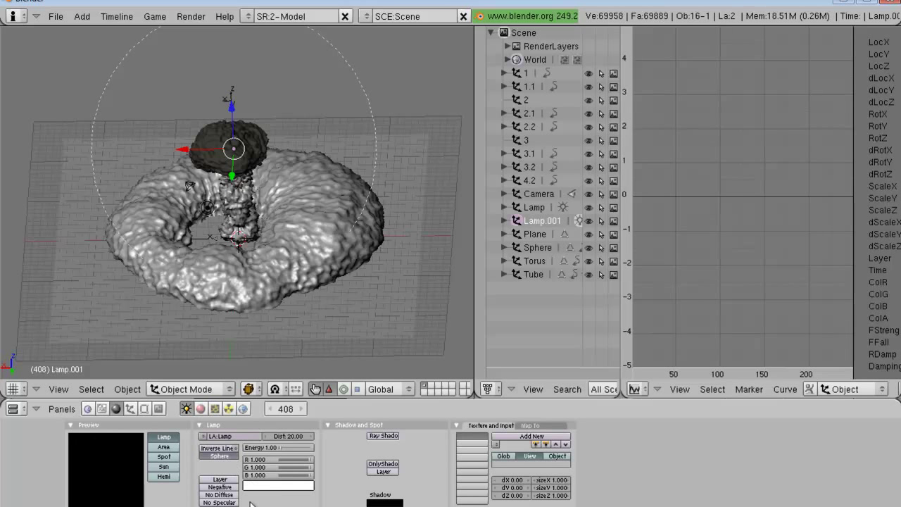
left_click(268, 469)
key("BackSpace")
type(".856")
left_click(259, 476)
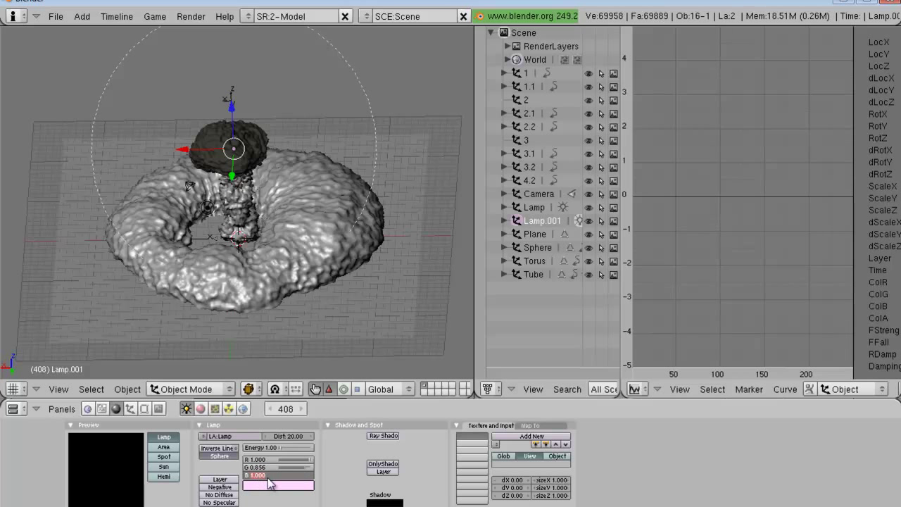
key("BackSpace")
type(".342")
key("Return")
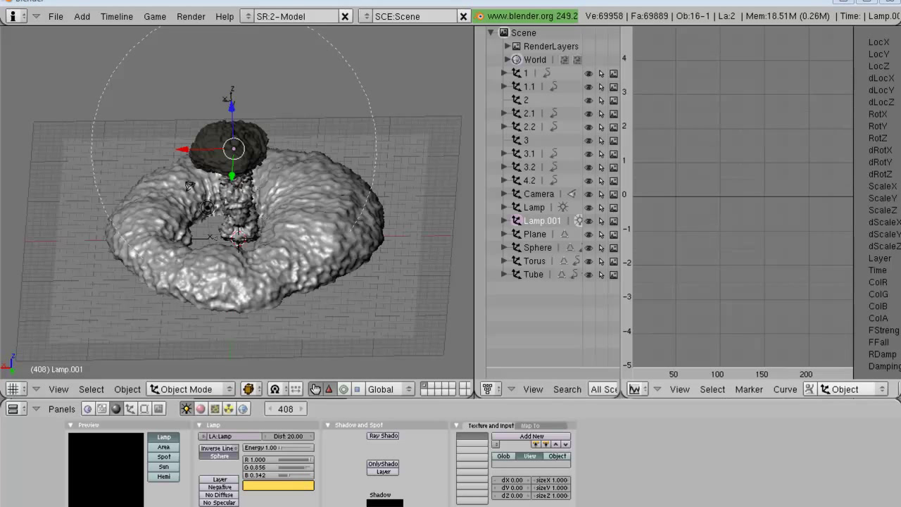
Step: Set the lamp's Dist to 10.00 and begin repositioning Lamp.001
left_click(287, 437)
type("1")
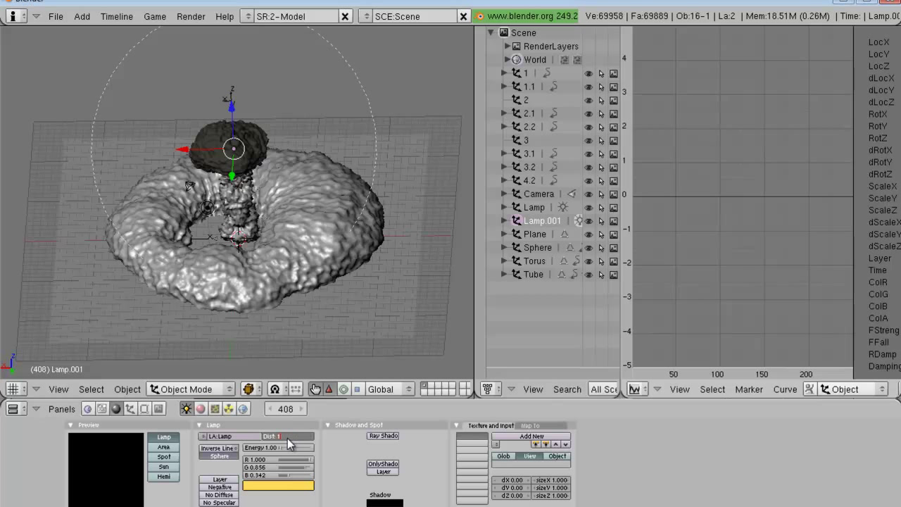
key("Return")
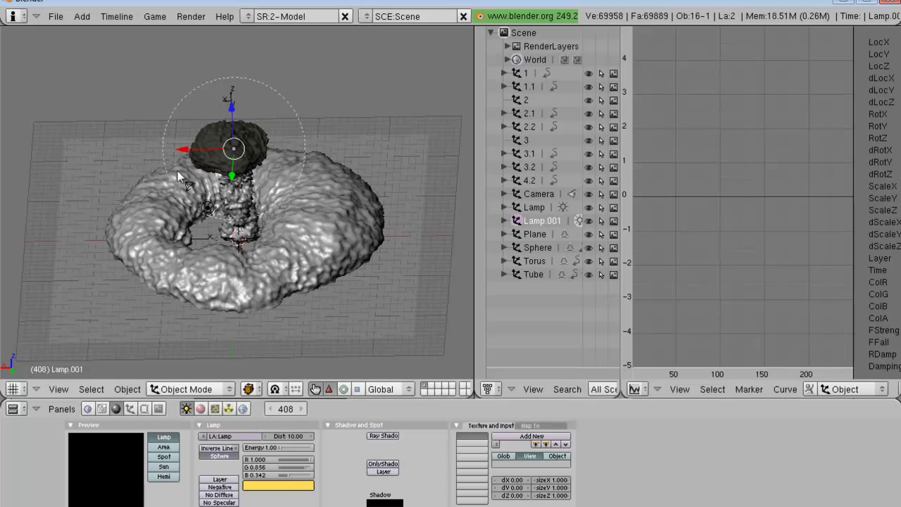
middle_click_drag(317, 282, 224, 133)
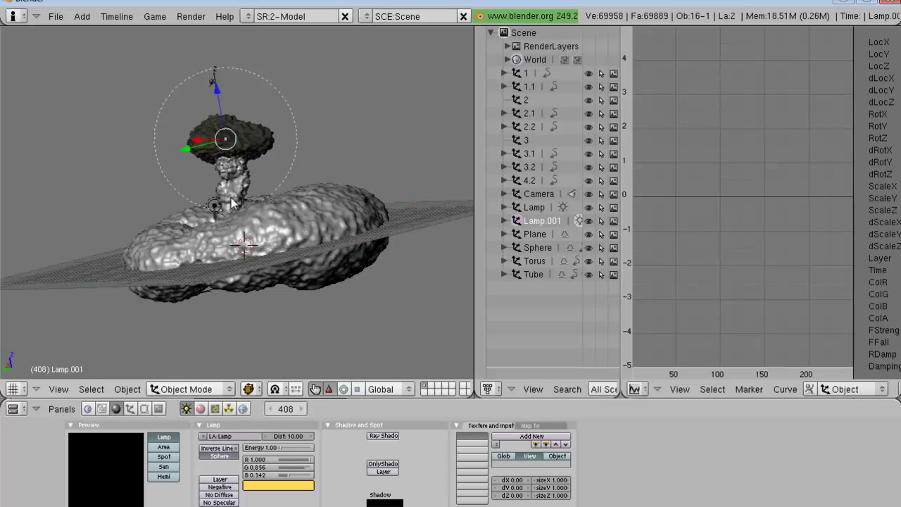
key("g")
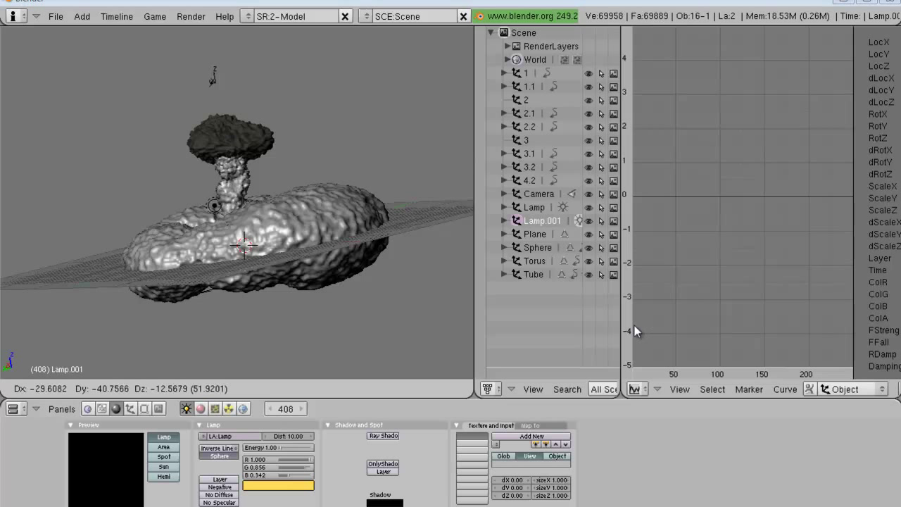
Step: Drop the lamp at the cap, rename it FireBallL, and reselect the Sphere cap
left_click(223, 442)
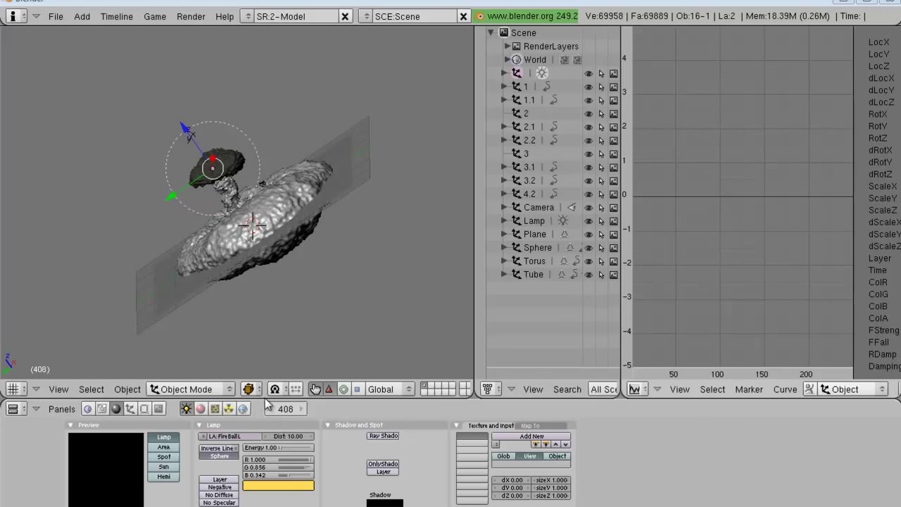
left_click(129, 412)
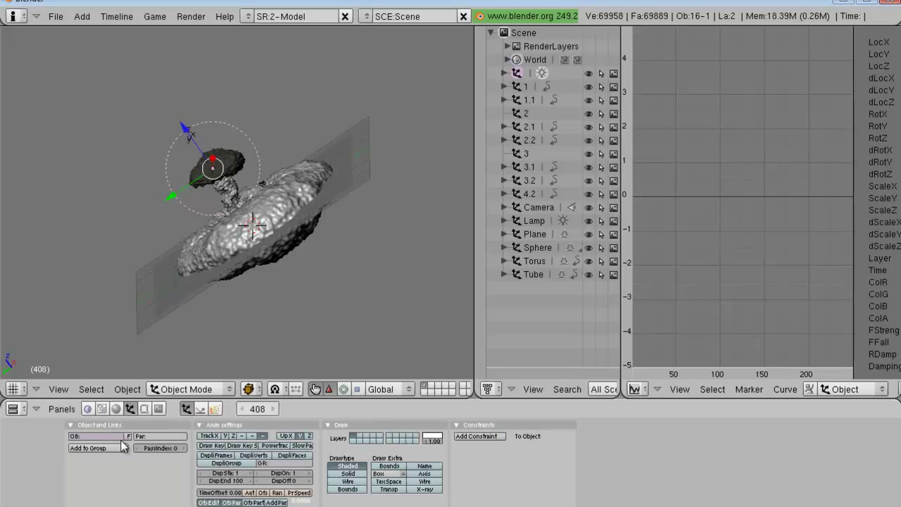
left_click(114, 438)
type("FireBallL")
key("Return")
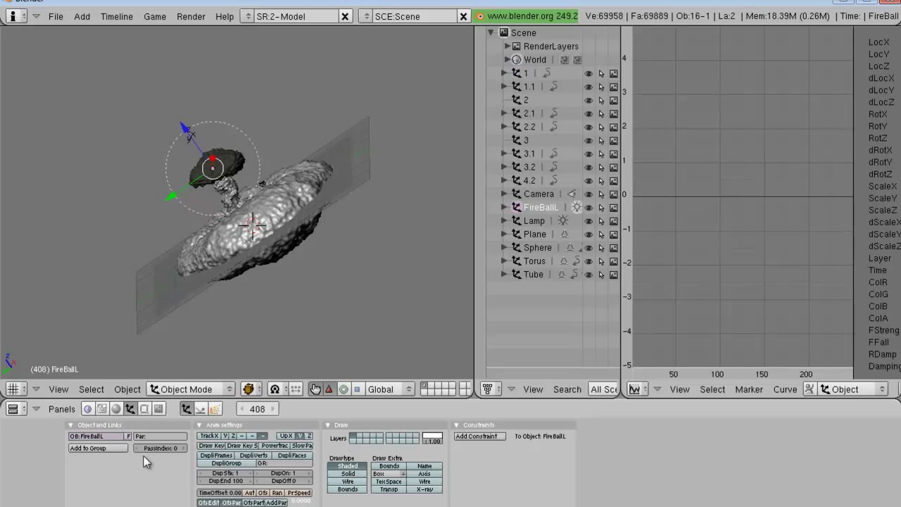
right_click(238, 168)
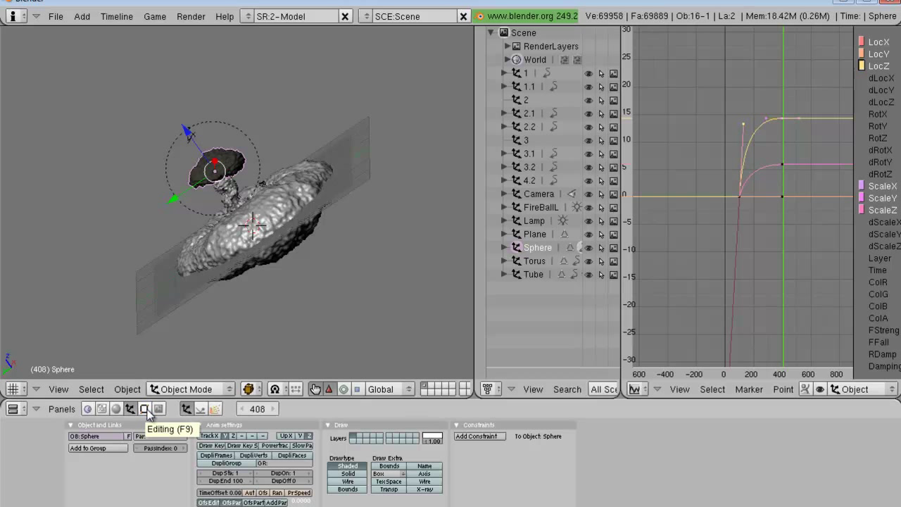
Step: Map the Fire texture through the FireBallL object's coordinates with spherical projection
left_click(115, 408)
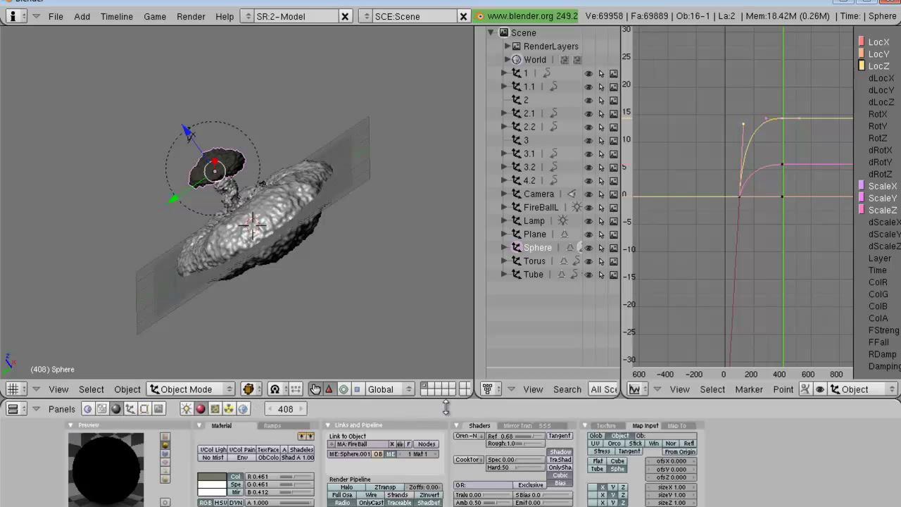
left_click(647, 435)
type("FireBall")
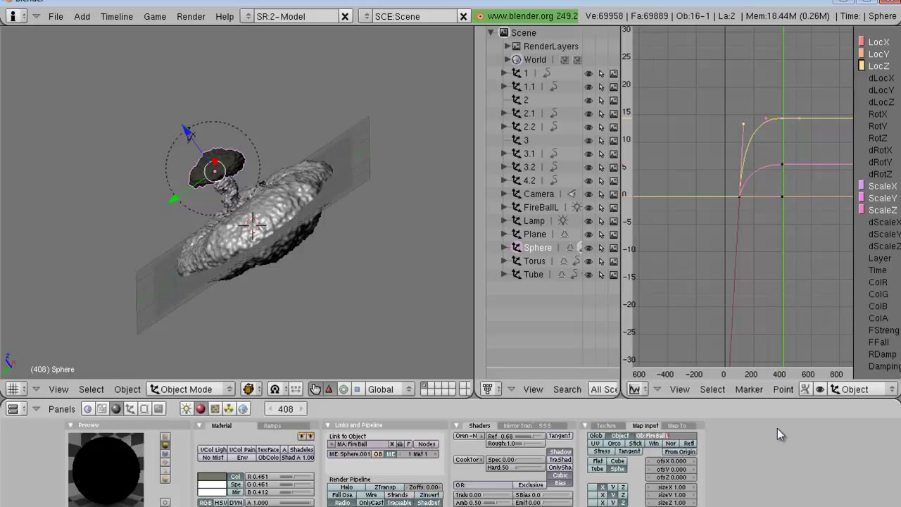
key("Return")
left_click(679, 426)
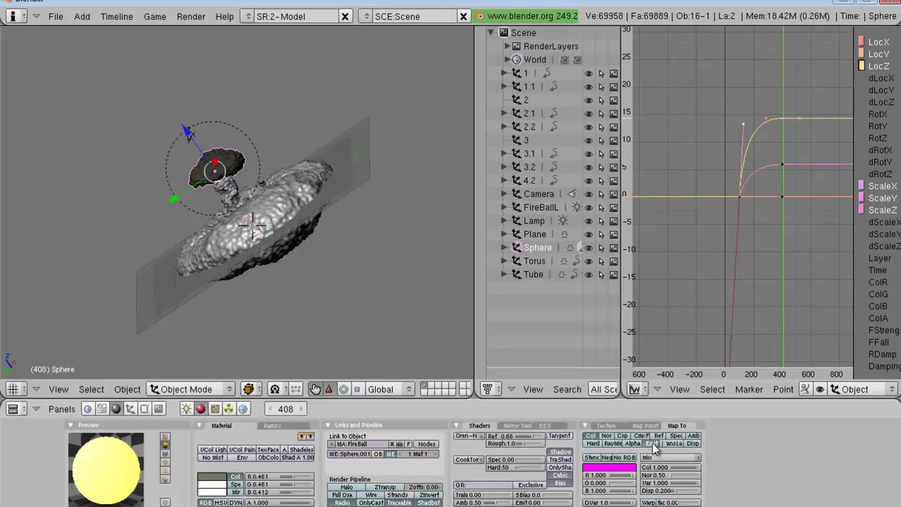
left_click(649, 427)
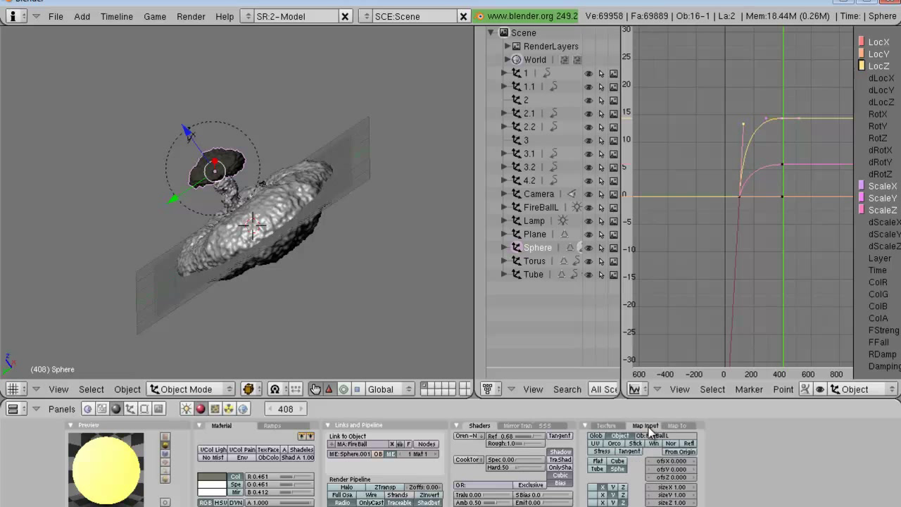
left_click(618, 468)
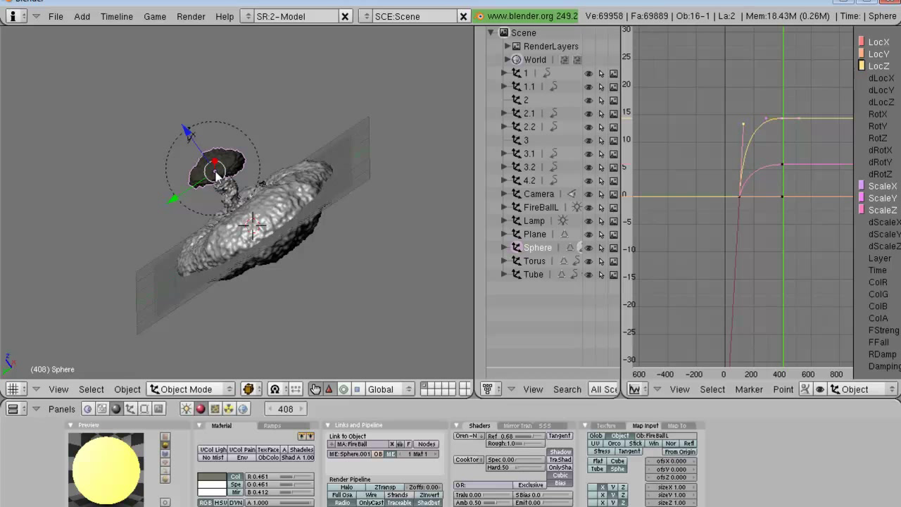
Step: Add a spot lamp, Lamp.001, at the mushroom cap
middle_click_drag(257, 213, 304, 253)
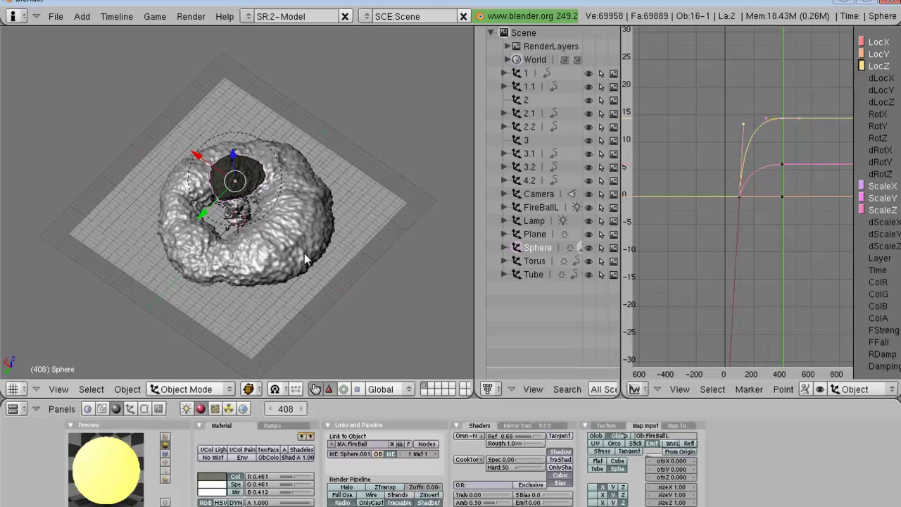
middle_click_drag(284, 262, 272, 257)
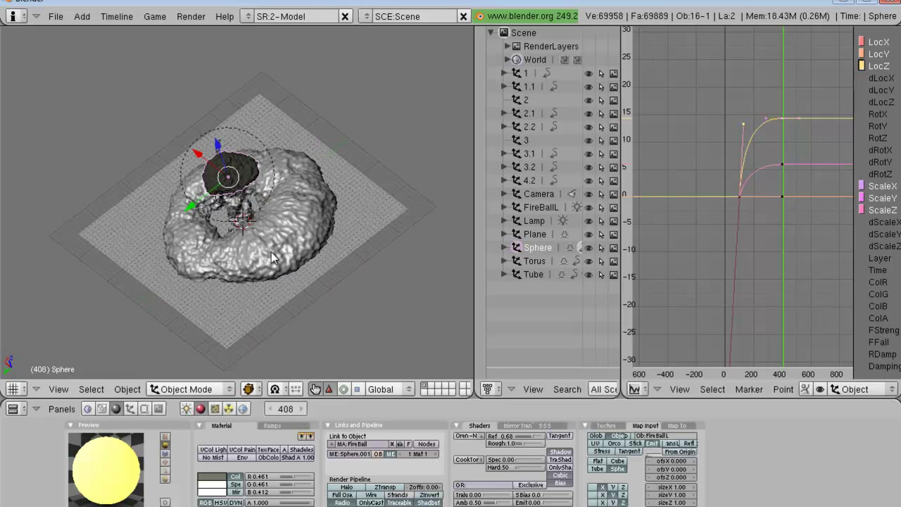
key("space")
mouse_move(341, 251)
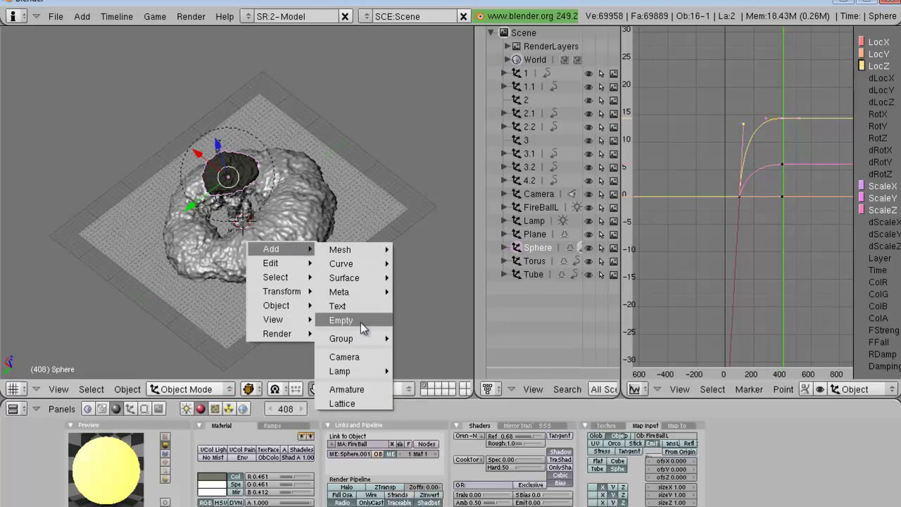
mouse_move(350, 371)
left_click(414, 399)
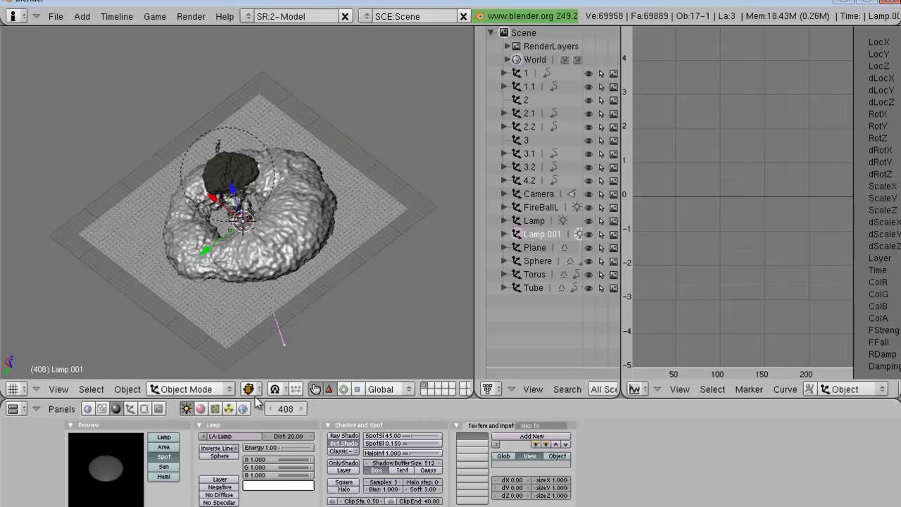
left_click(145, 409)
Step: Add a Track To constraint to Lamp.001 with Camera as its target
left_click(130, 409)
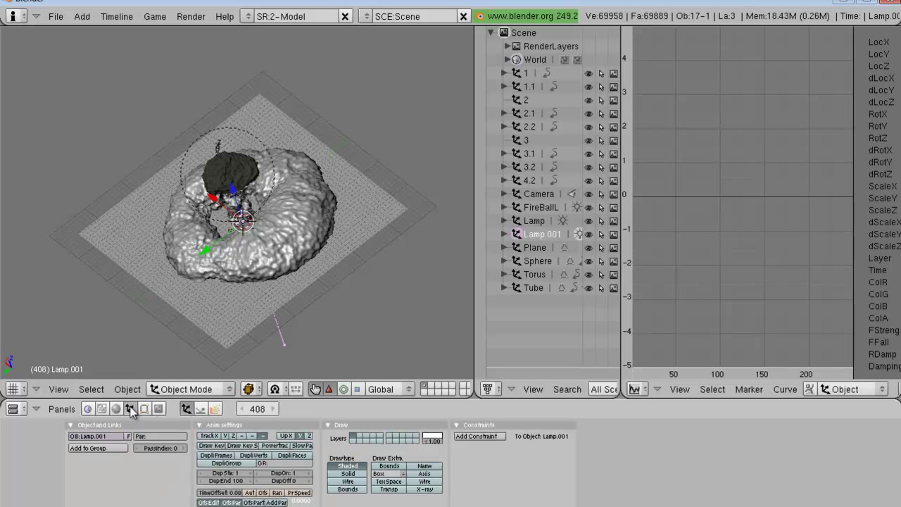
left_click(459, 436)
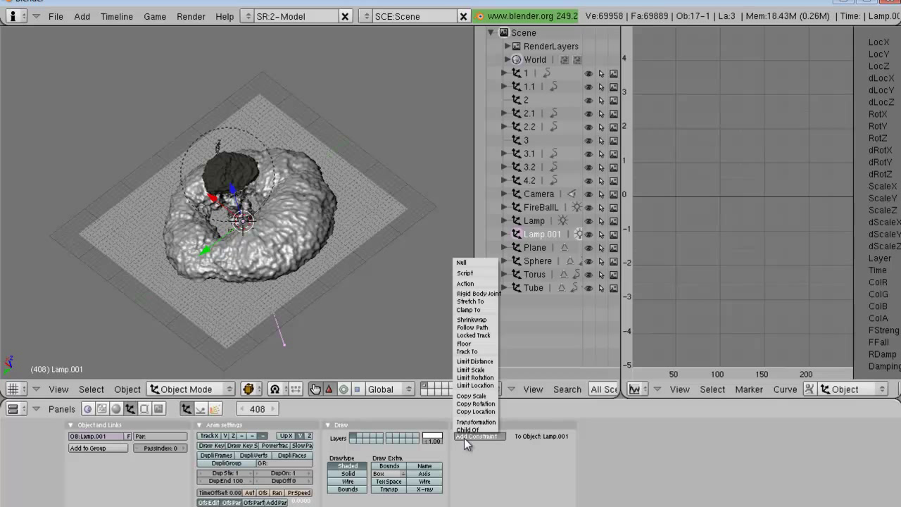
left_click(483, 352)
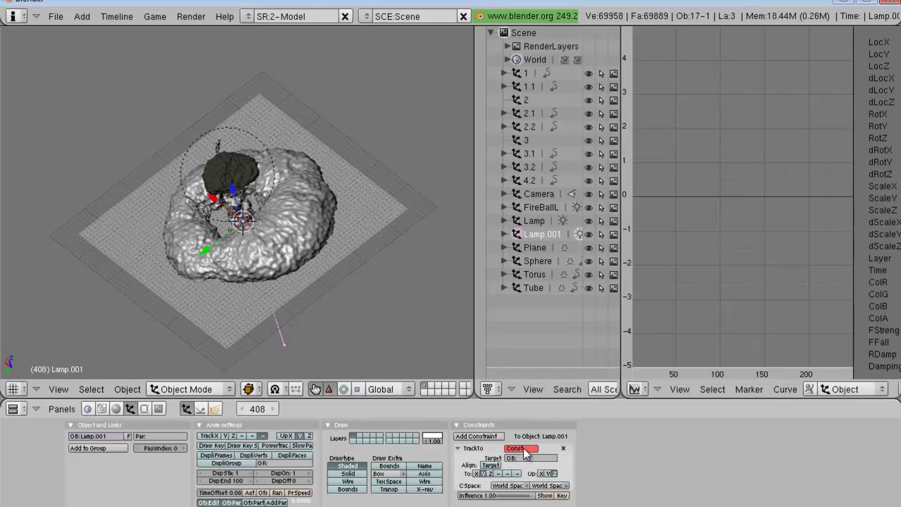
left_click(549, 459)
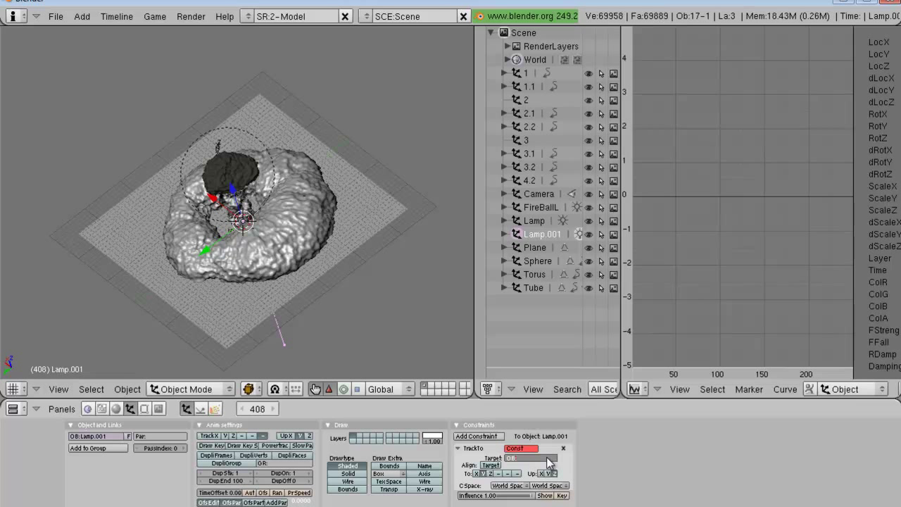
type("Camera")
key("Return")
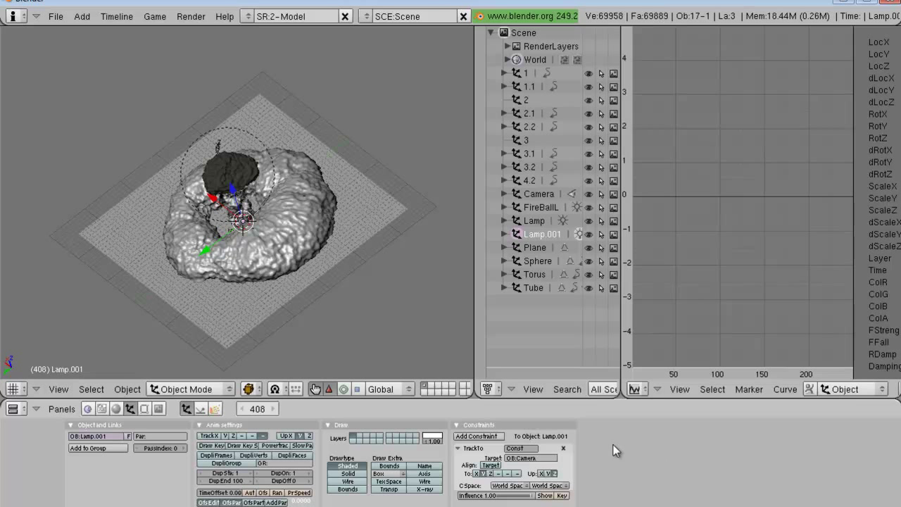
Step: Set the Track To constraint to aim the lamp's -Z axis at the Camera
middle_click_drag(357, 293, 212, 174)
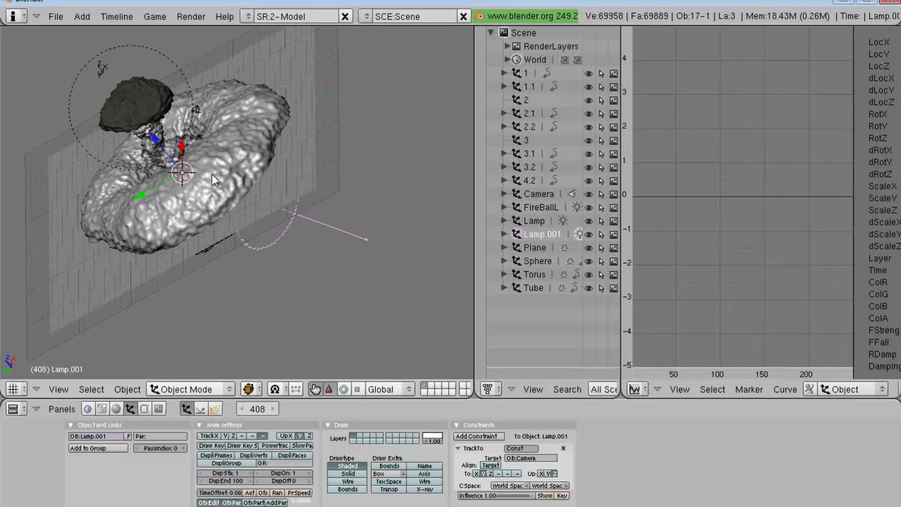
right_click(197, 113)
right_click(306, 223)
middle_click_drag(355, 244, 346, 261)
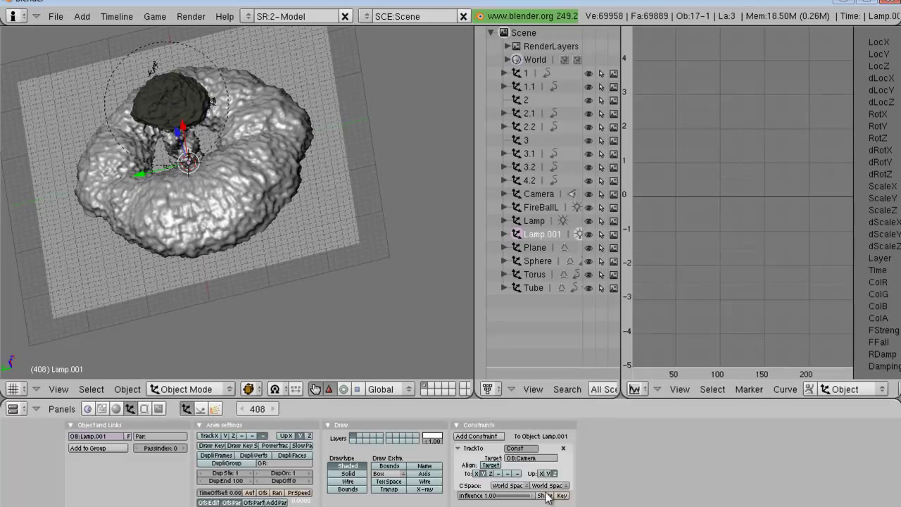
middle_click_drag(386, 307, 380, 297)
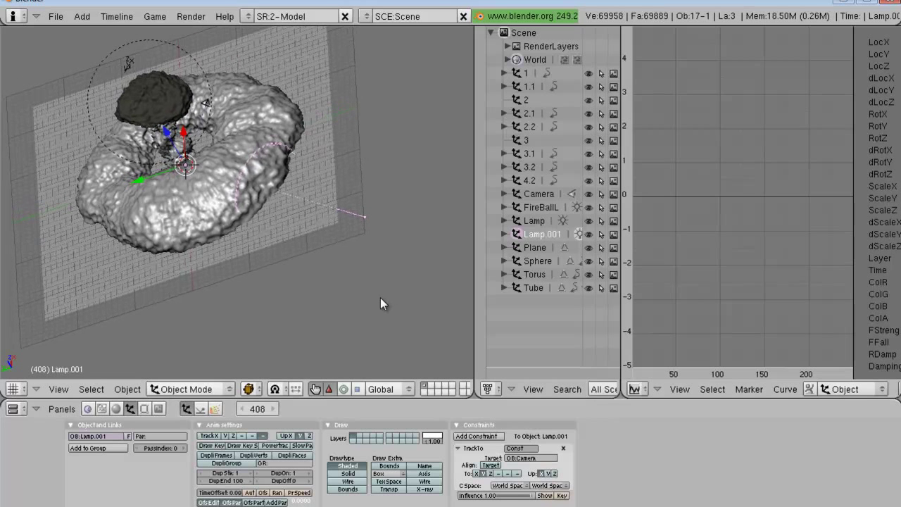
left_click(516, 474)
Step: Shift Lamp.001 slightly to the left
middle_click_drag(296, 238, 189, 343)
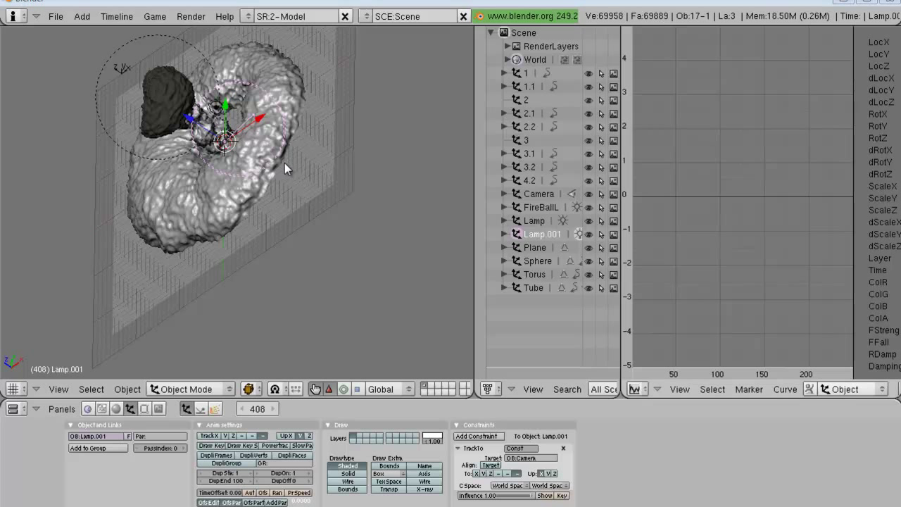
key("g")
left_click(304, 224)
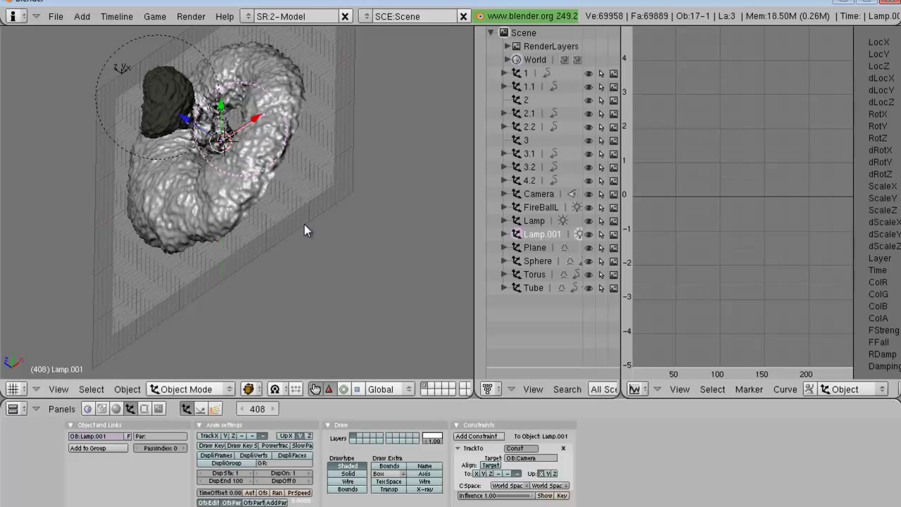
middle_click_drag(254, 235, 314, 285)
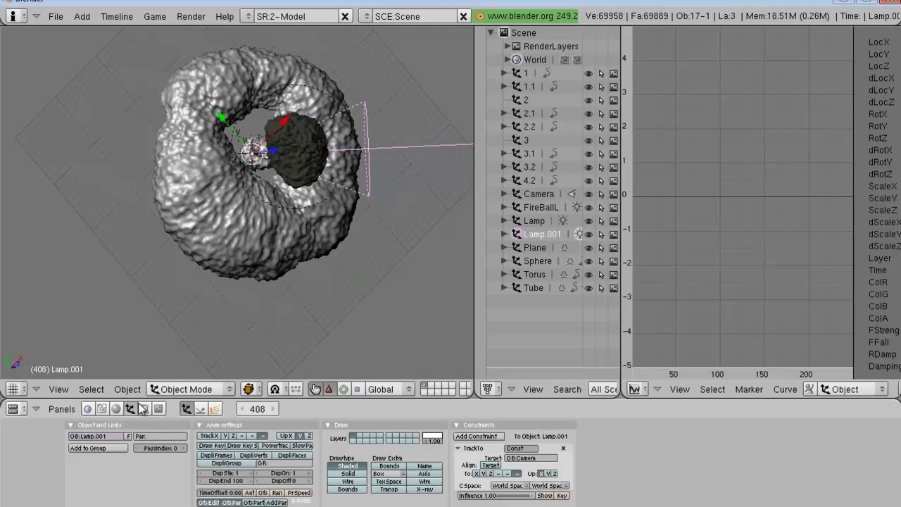
Step: Set Lamp.001's colour to a warm yellow: R 1, G 0.904, B 0.517
left_click(116, 408)
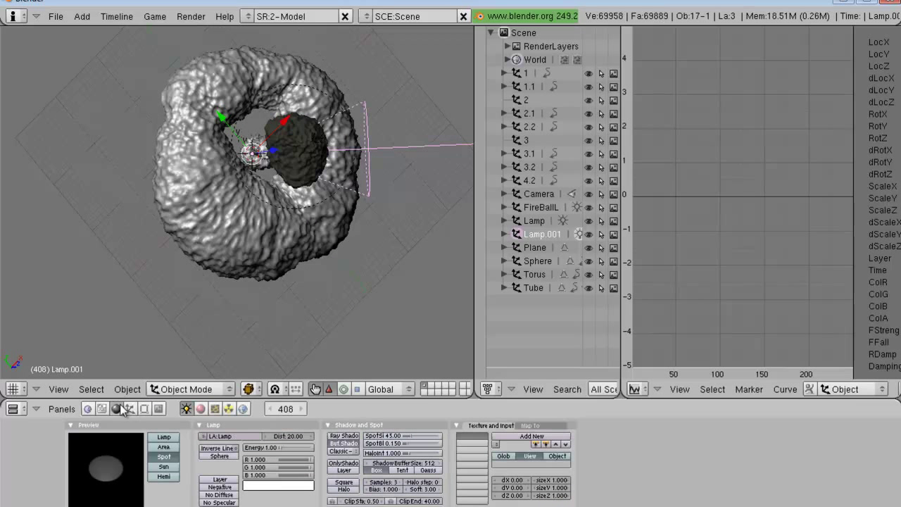
left_click(259, 459)
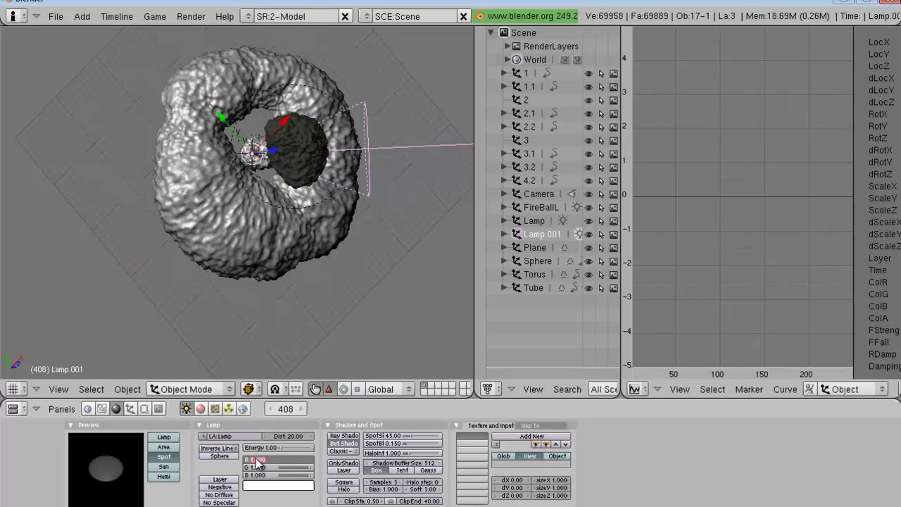
left_click(257, 468)
left_click(257, 468)
key("BackSpace")
type("0.904")
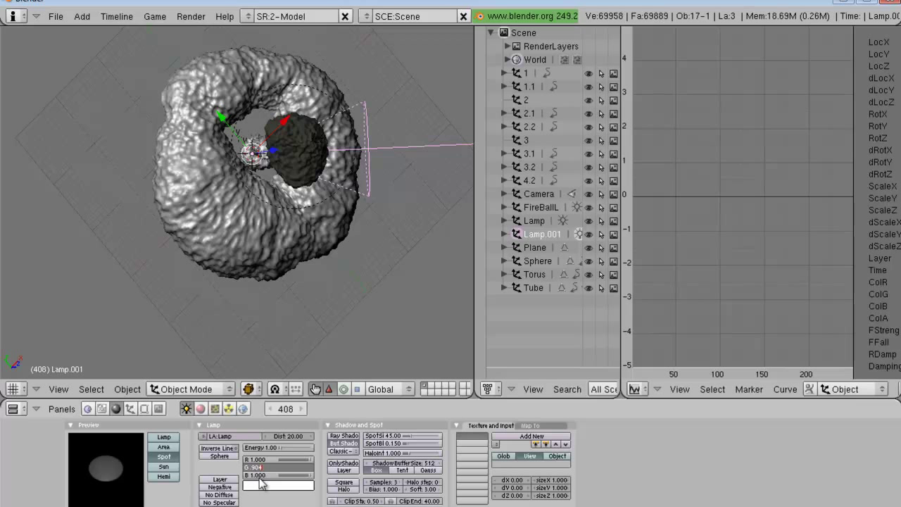
key("Return")
left_click(258, 476)
key("BackSpace")
type("0.517")
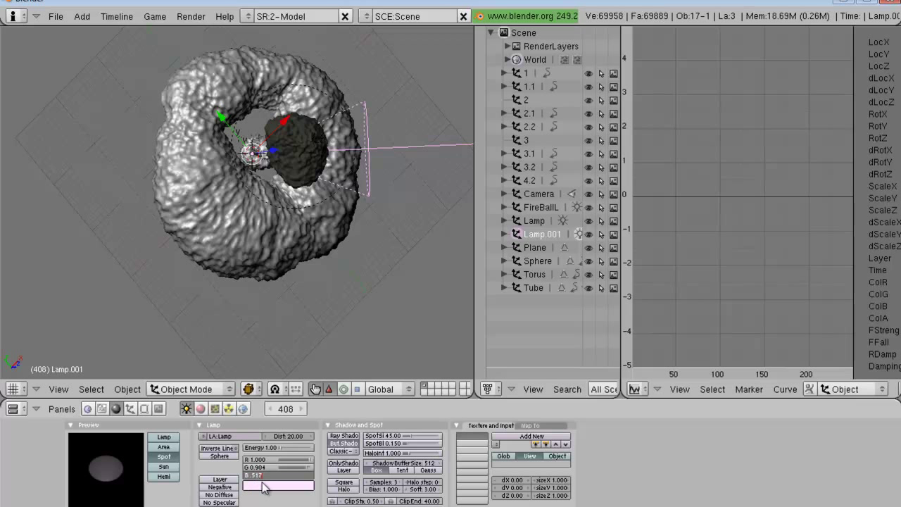
key("Return")
Step: Enable No Diffuse and No Specular, and set Lin/Quad Weighted falloff to 0.208 and 0.327
left_click(226, 495)
left_click(226, 502)
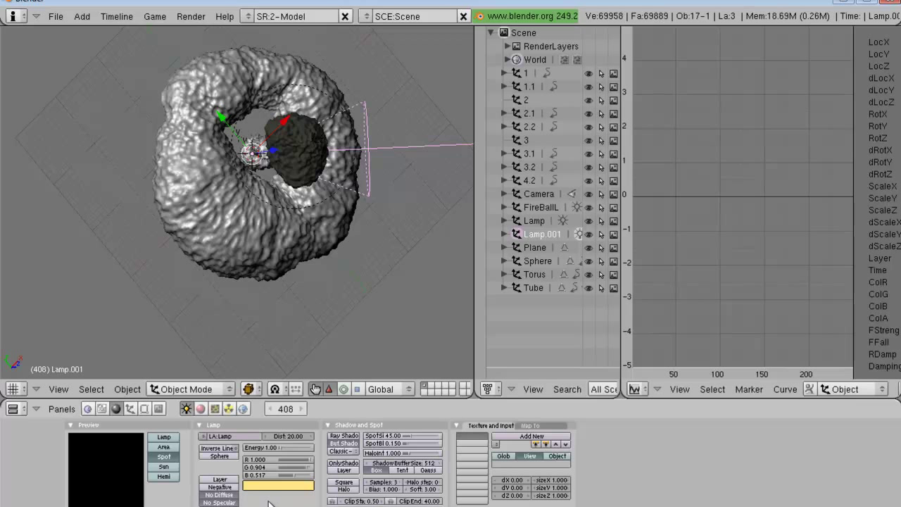
left_click(228, 449)
left_click(233, 410)
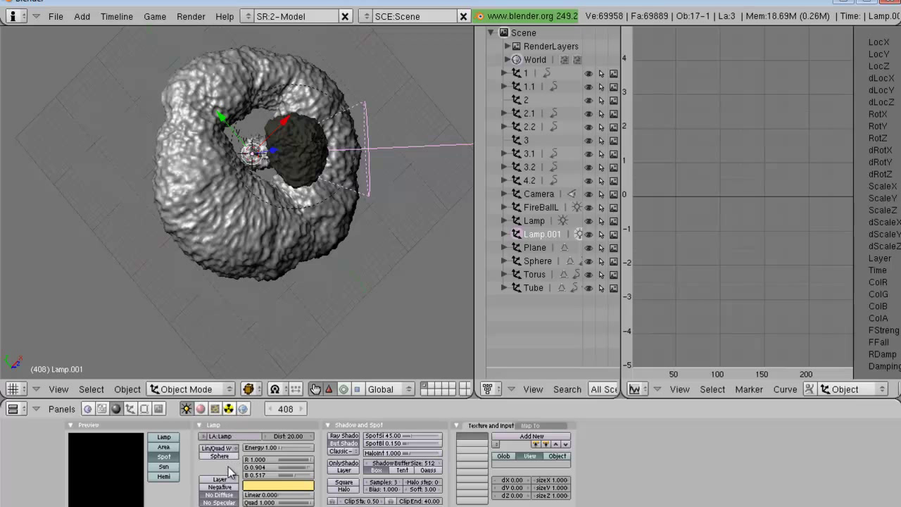
left_click(285, 495)
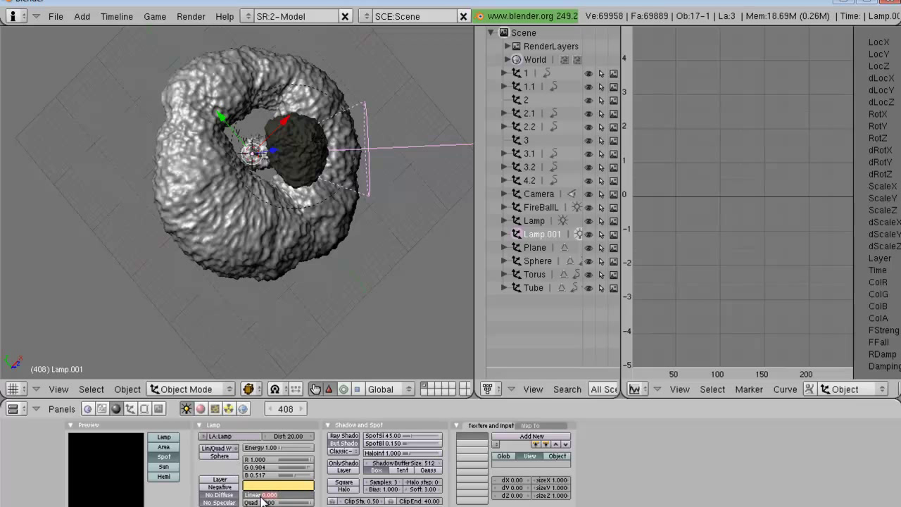
key("BackSpace")
key("Tab")
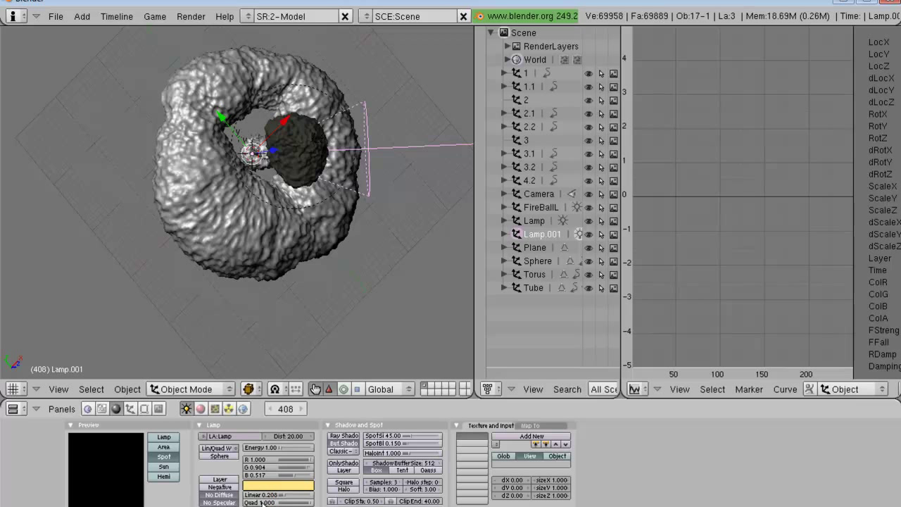
key("BackSpace")
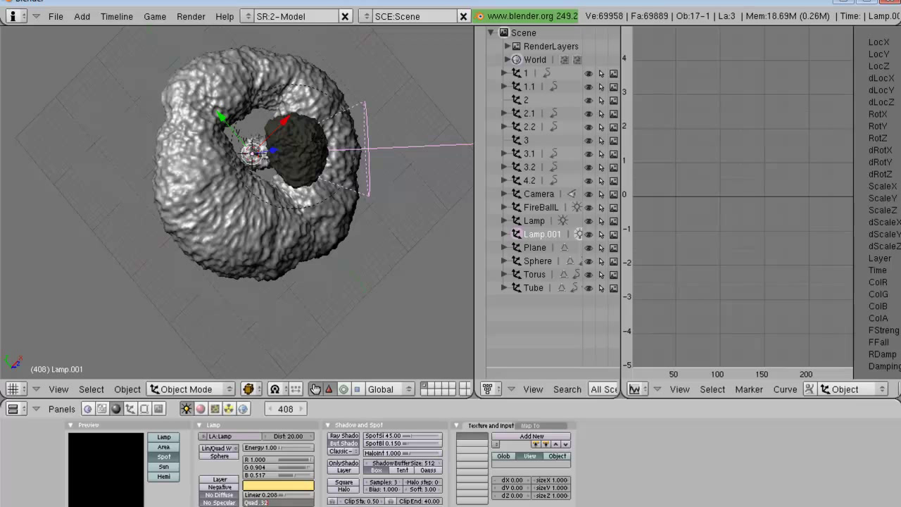
key("Return")
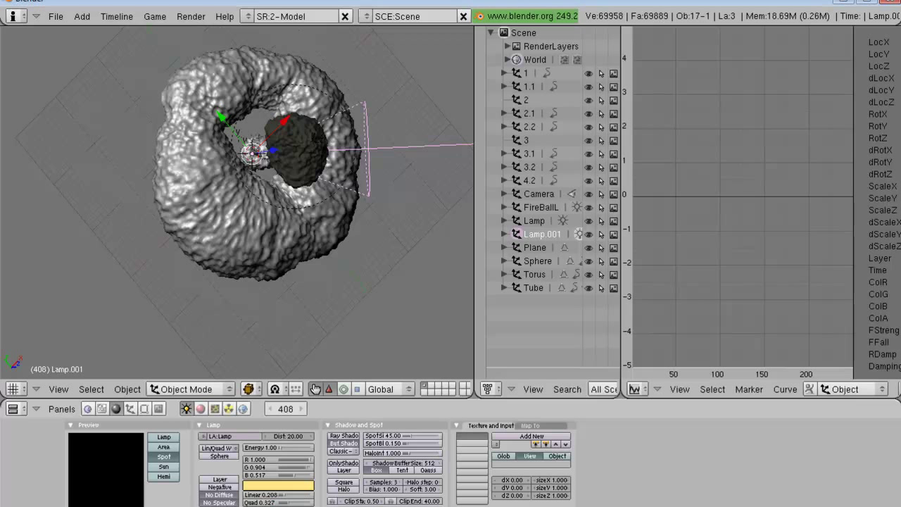
Step: Turn Halo on, Buf.Shadow off, and set SpotSi 96.32 and SpotBl 0.366
left_click(352, 490)
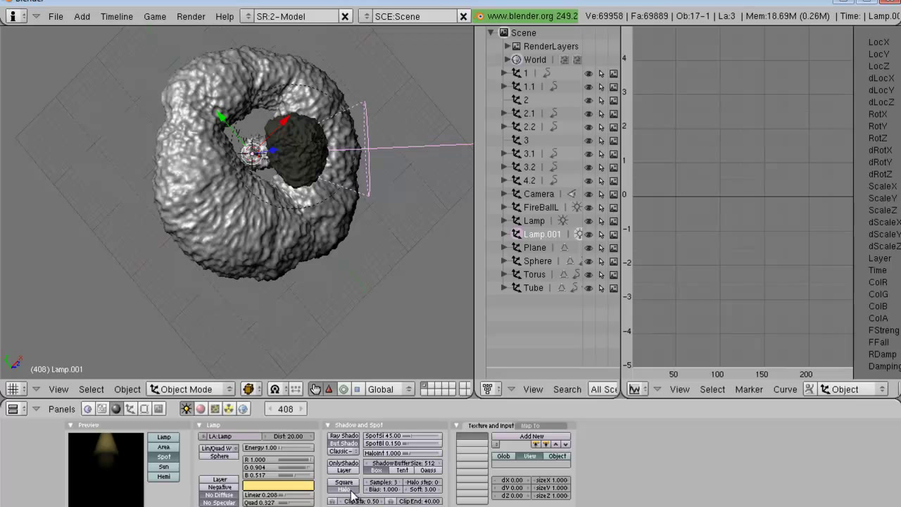
left_click(344, 444)
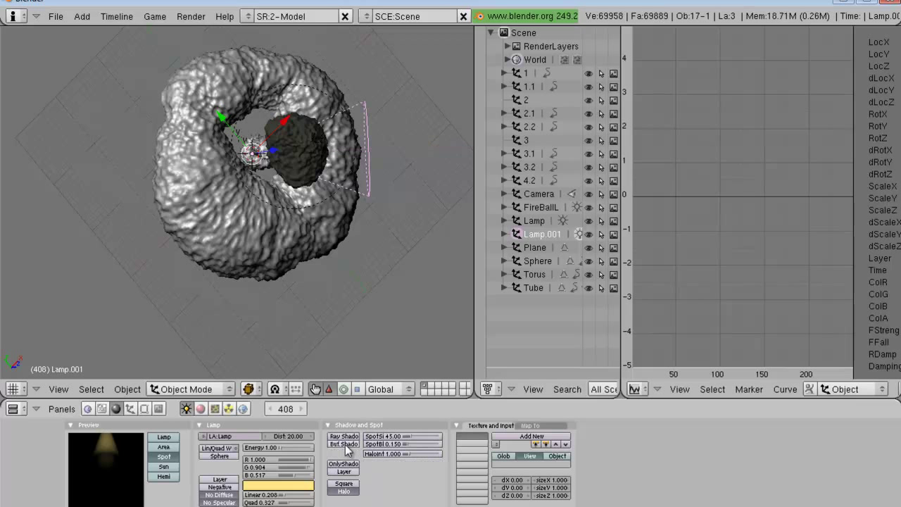
left_click(390, 437)
key("BackSpace")
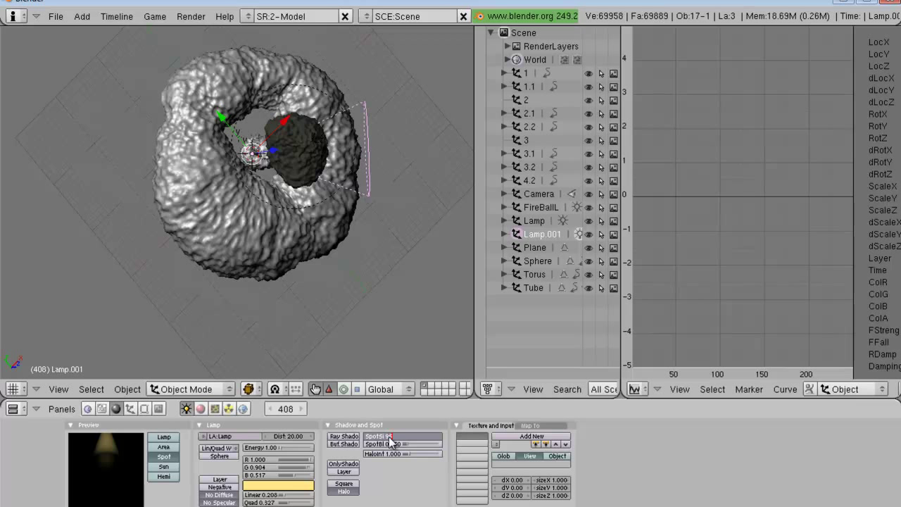
type("96.32")
key("Return")
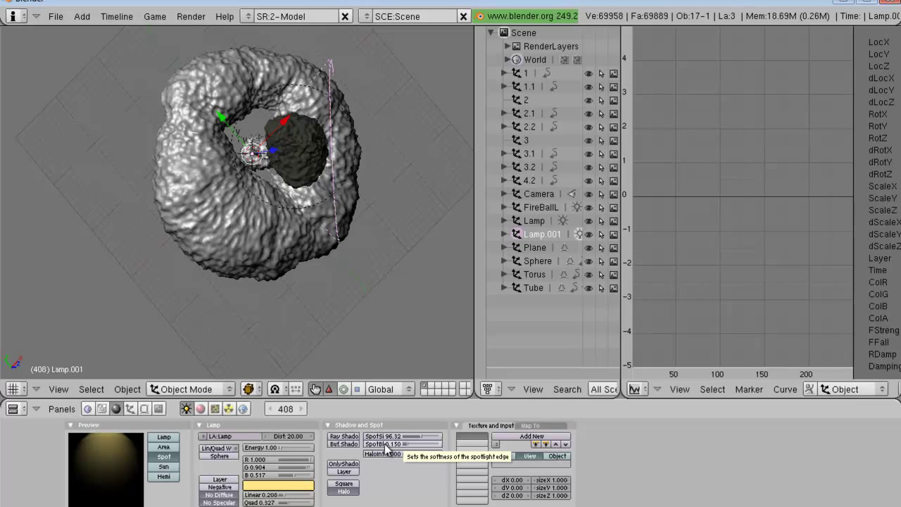
left_click(387, 449)
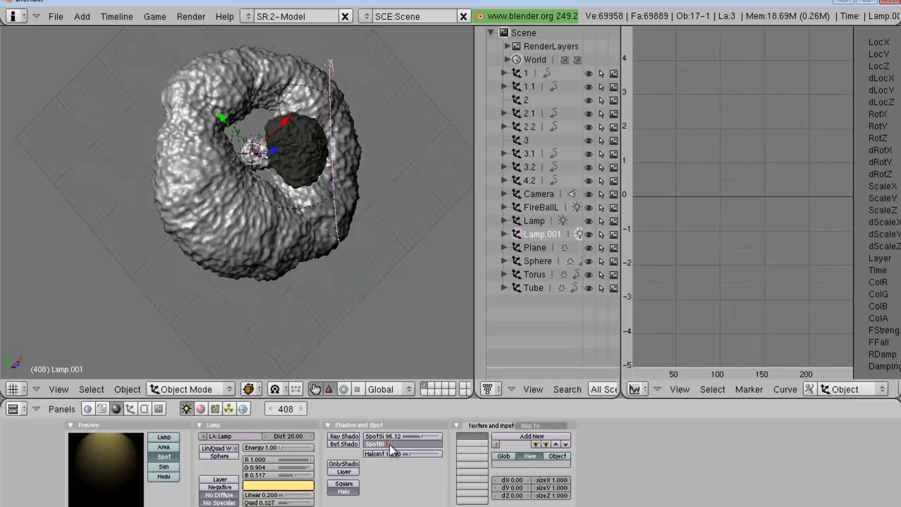
type(".366")
key("Return")
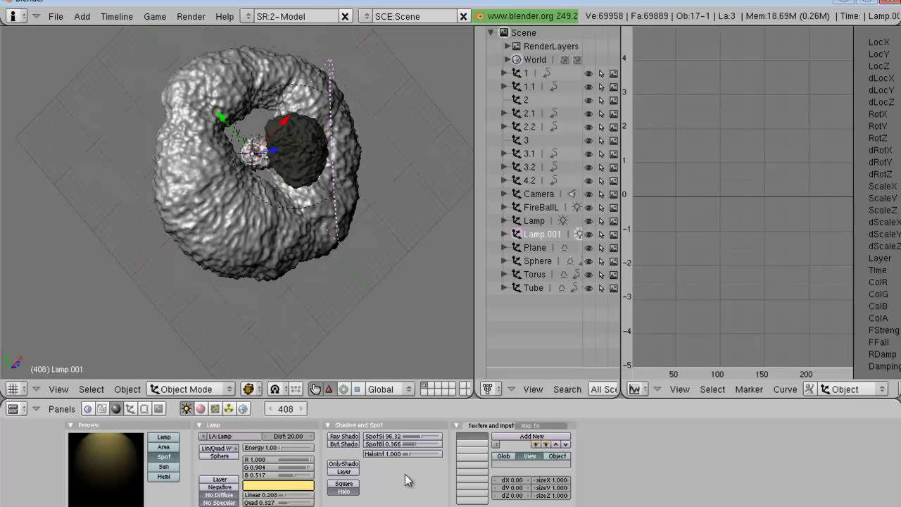
Step: Set the lamp's Dist to 10.75
left_click(297, 437)
type("10.75")
key("Return")
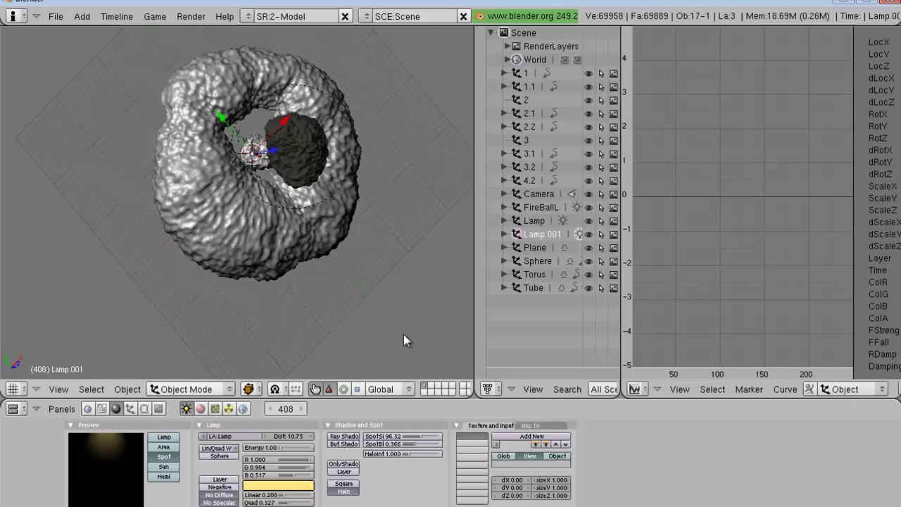
key("KP_7")
Step: Switch between front and camera views to check the camera's framing
middle_click_drag(321, 328, 266, 276)
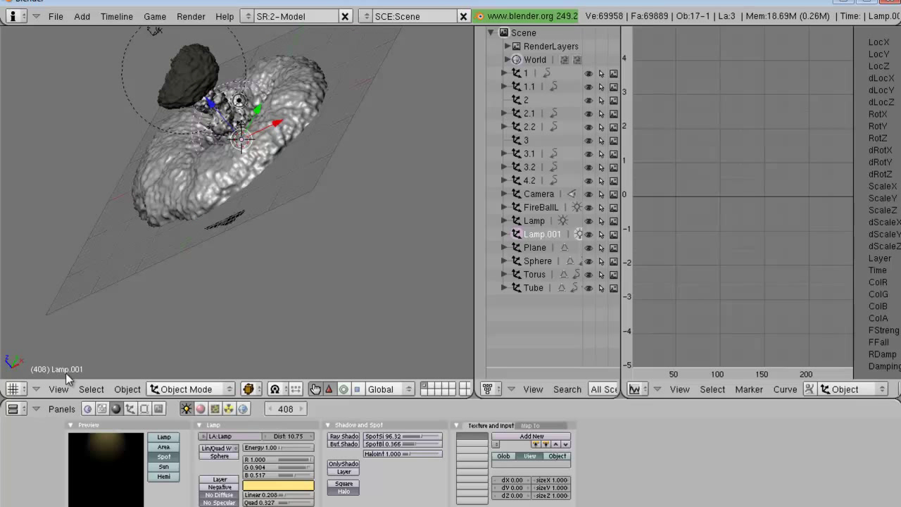
left_click(52, 390)
left_click(72, 255)
left_click(56, 391)
left_click(70, 284)
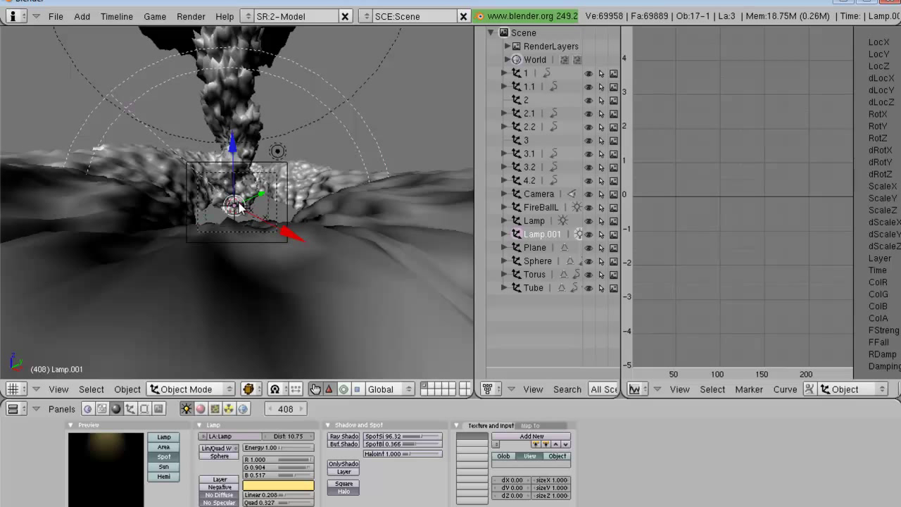
middle_click_drag(188, 211, 140, 419)
key("KP_0")
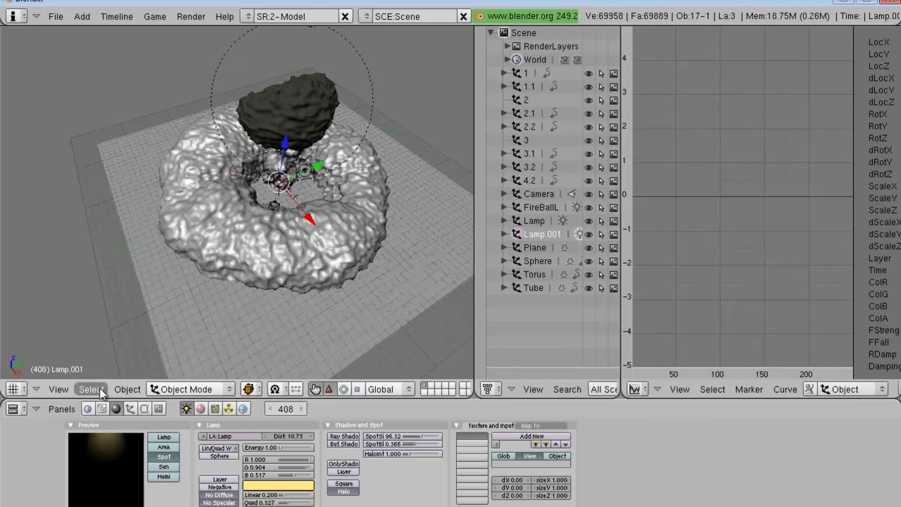
left_click(58, 389)
left_click(67, 273)
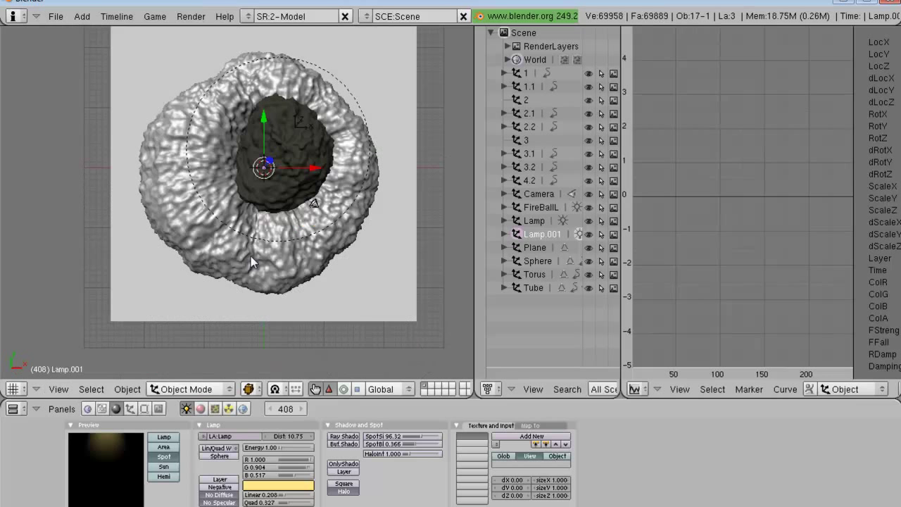
Step: Move the camera to the right side of the mushroom cloud
right_click(317, 210)
key("g")
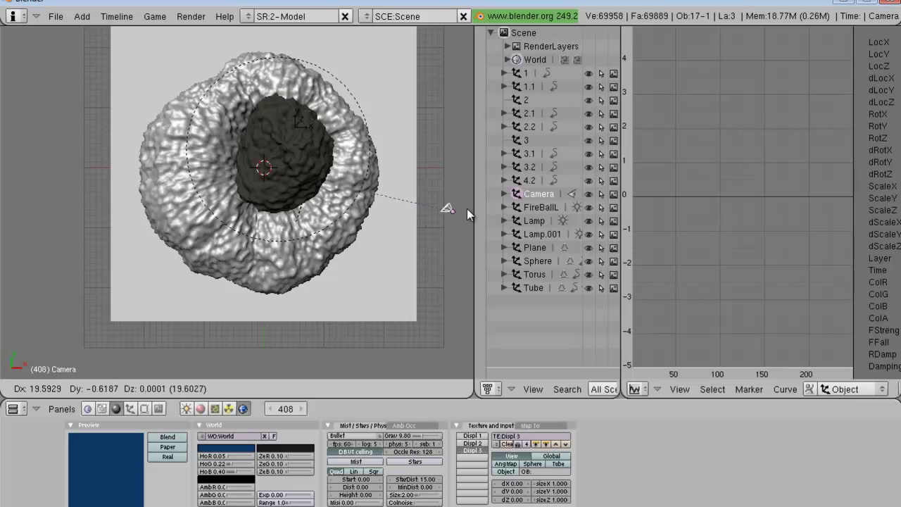
left_click(469, 209)
scroll(416, 244, "down", 3)
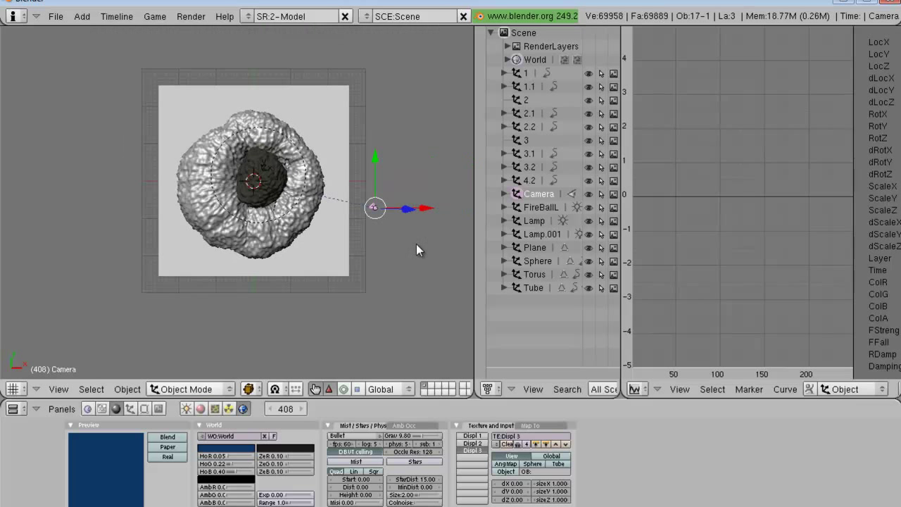
key("alt+g")
key("Escape")
Step: Rotate the camera 90° about Y and then 90° about X
middle_click_drag(327, 229, 251, 295)
type("ry90")
key("Return")
middle_click_drag(218, 286, 262, 247)
scroll(295, 284, "up", 3)
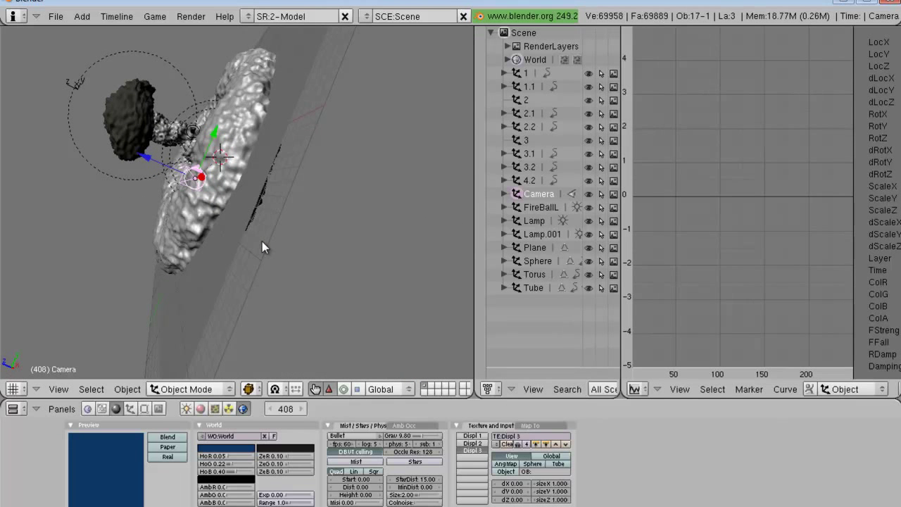
type("rx90")
key("Return")
left_click(58, 388)
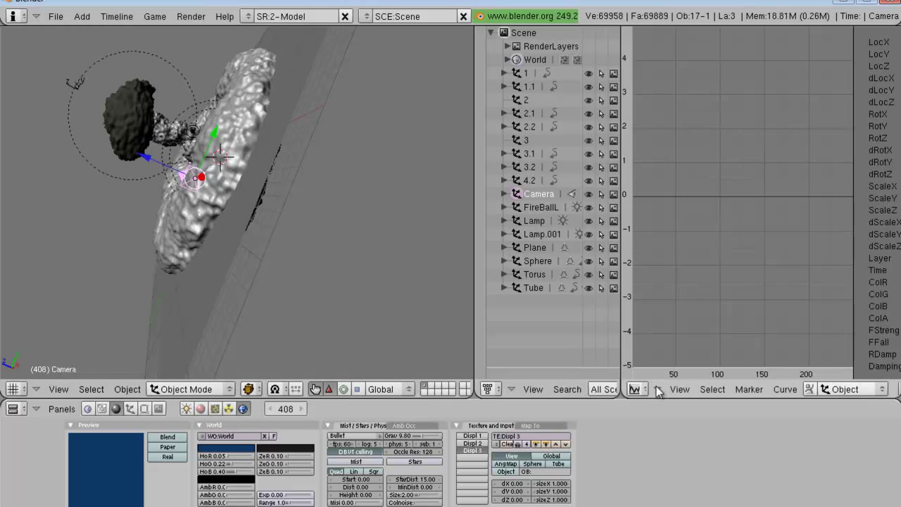
Step: Turn the right-hand IPO area into a camera-view 3D view and nudge the camera
left_click(642, 389)
left_click(646, 398)
left_click(679, 389)
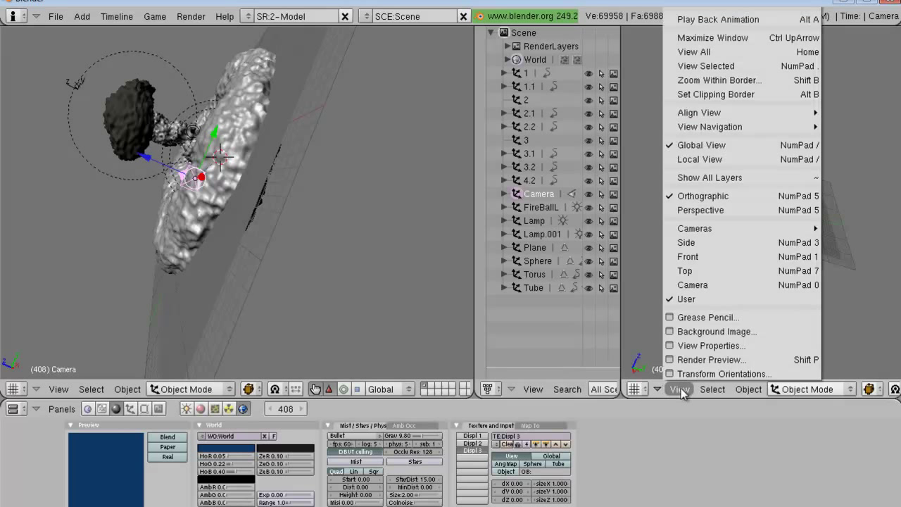
left_click(692, 284)
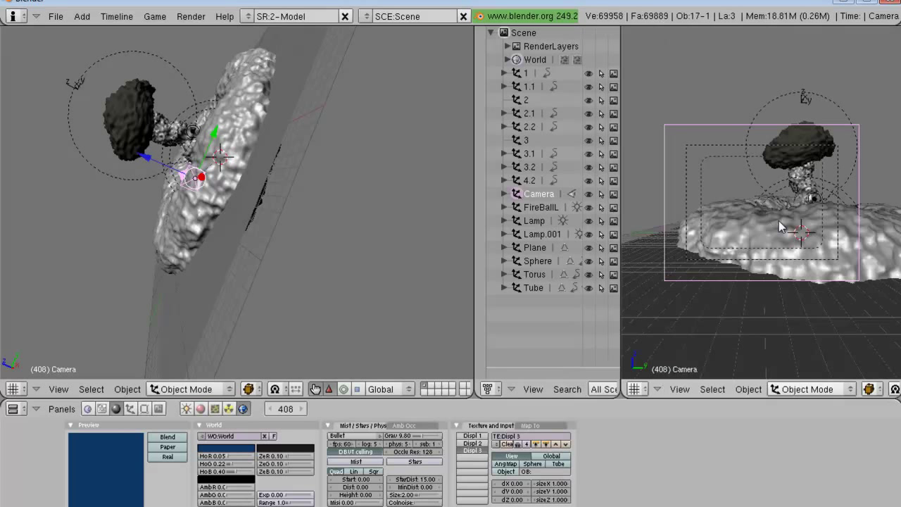
key("g")
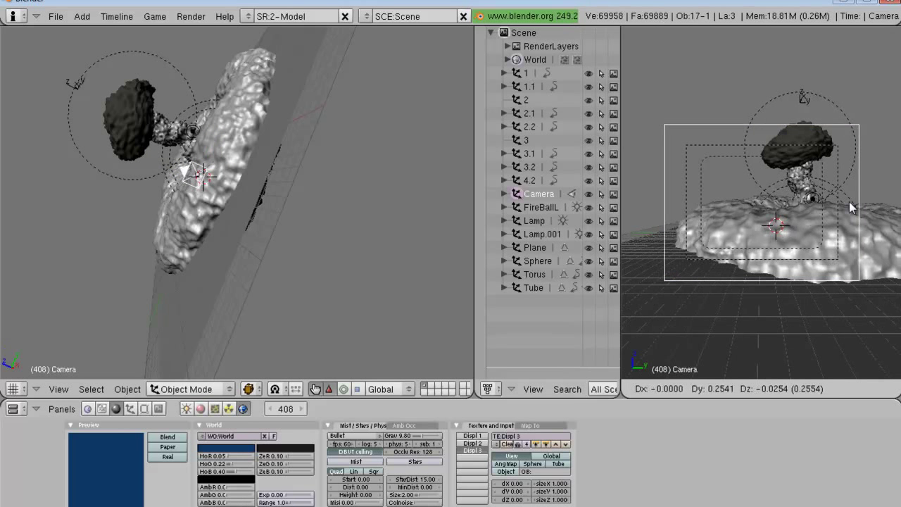
left_click(892, 211)
Step: From top view, move the camera right repeatedly until the cloud fills the frame
left_click(58, 389)
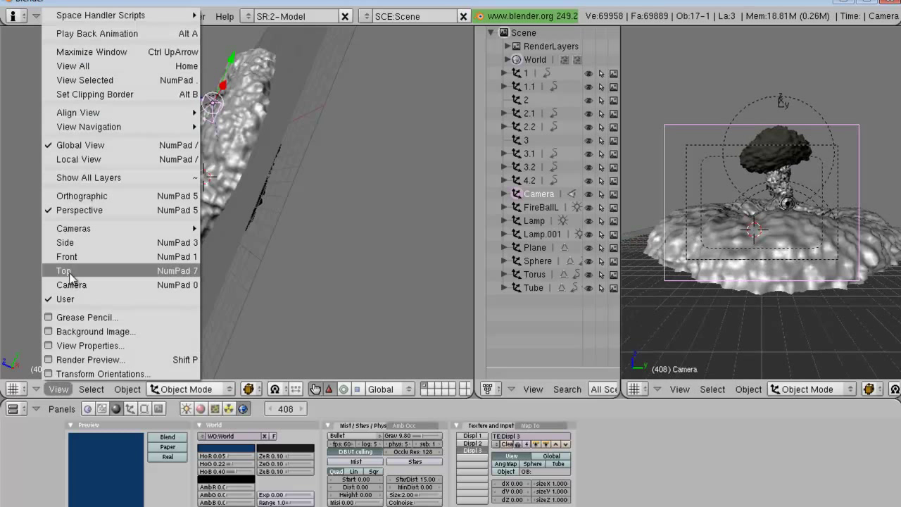
left_click(63, 270)
scroll(402, 215, "down", 3)
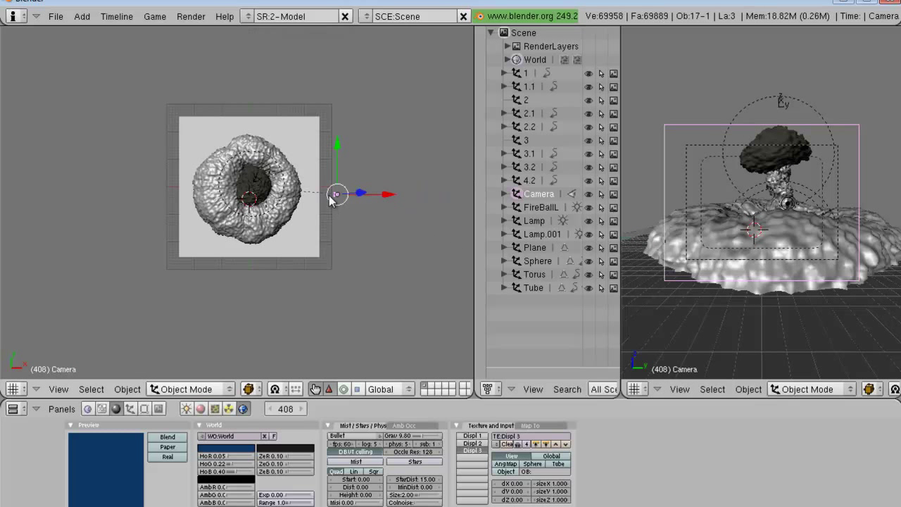
key("g")
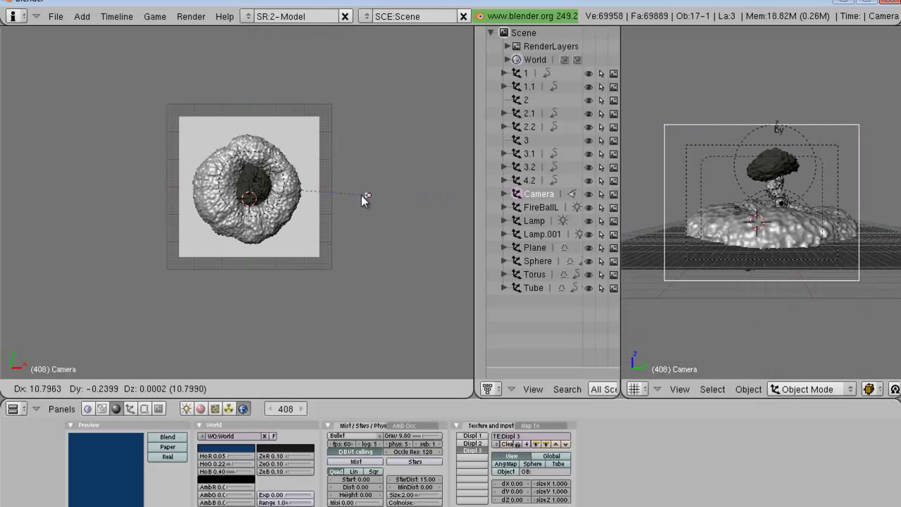
left_click(372, 195)
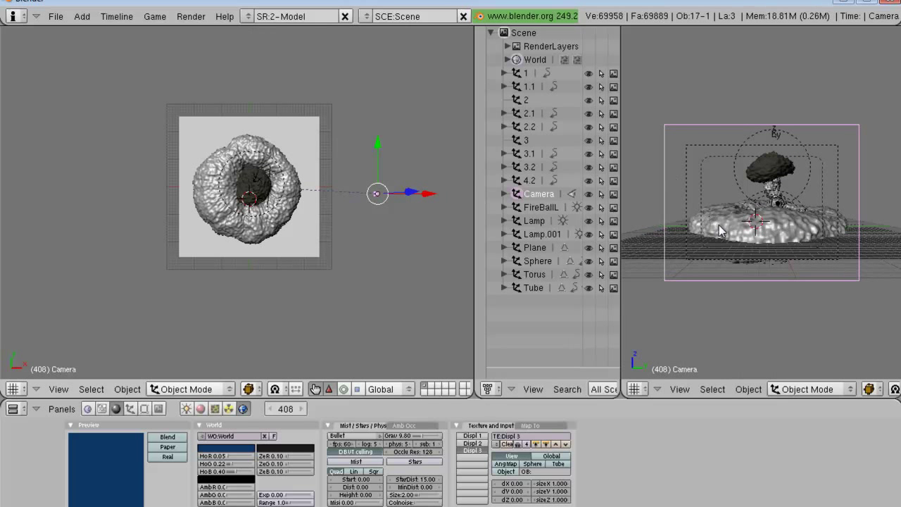
key("g")
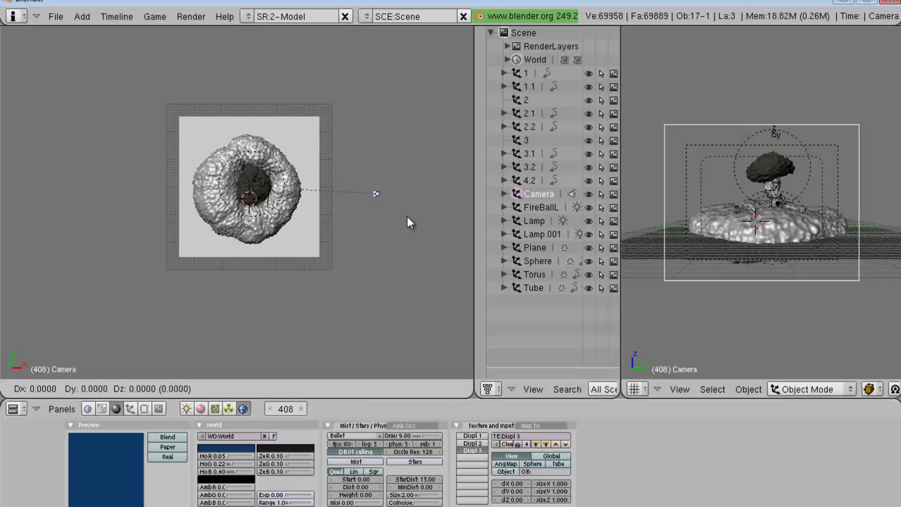
left_click(411, 216)
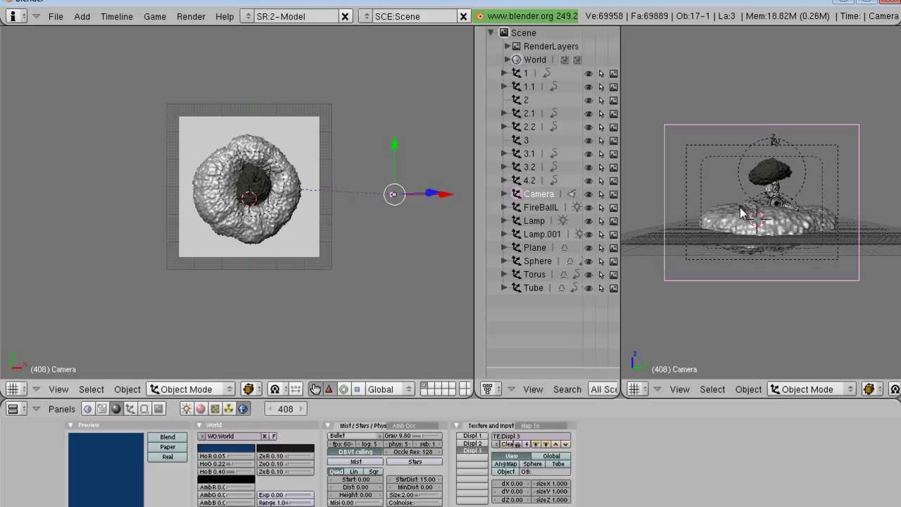
key("g")
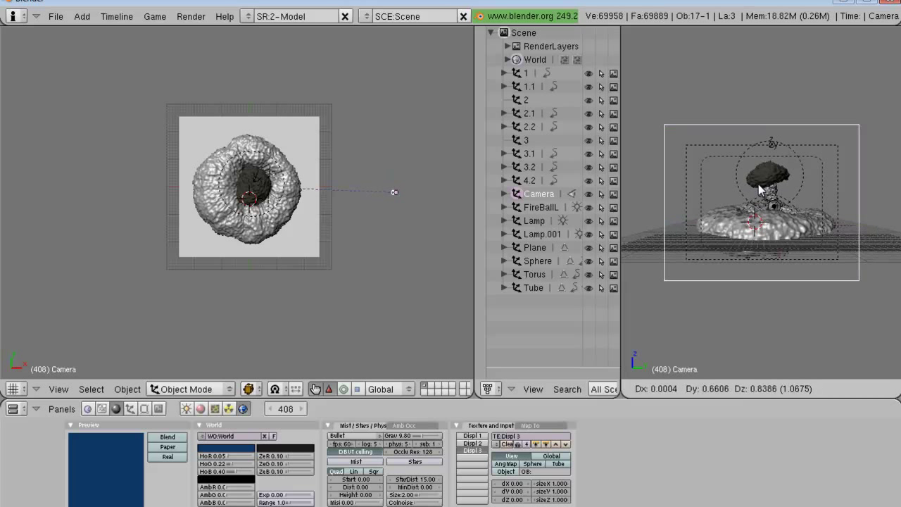
left_click(759, 189)
scroll(759, 189, "up", 1)
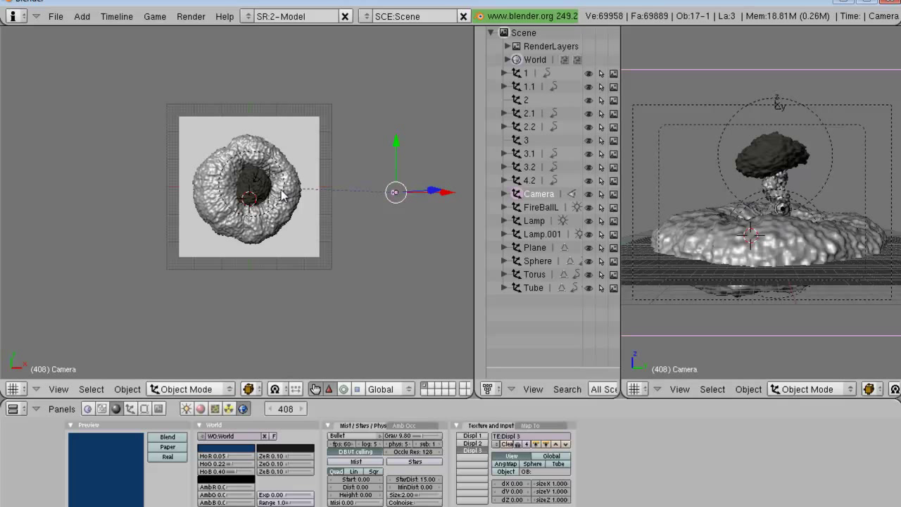
Step: Raise Lamp.001's Dist to 15.55 and shift the camera about 2.2 units along Y
right_click(814, 207)
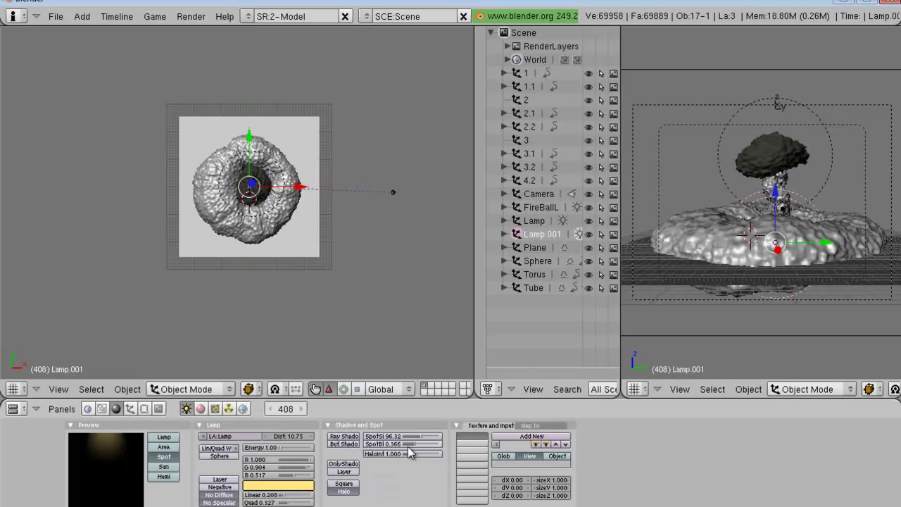
left_click_drag(290, 443, 293, 442)
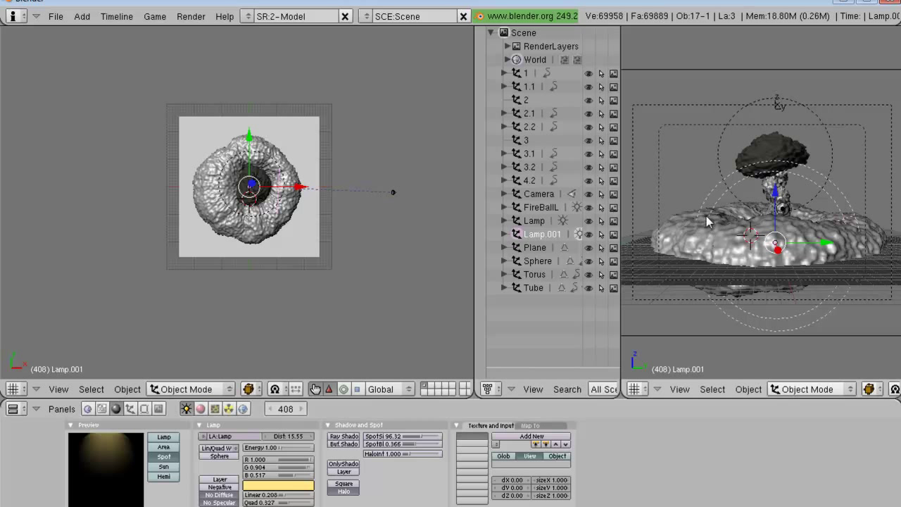
right_click(795, 77)
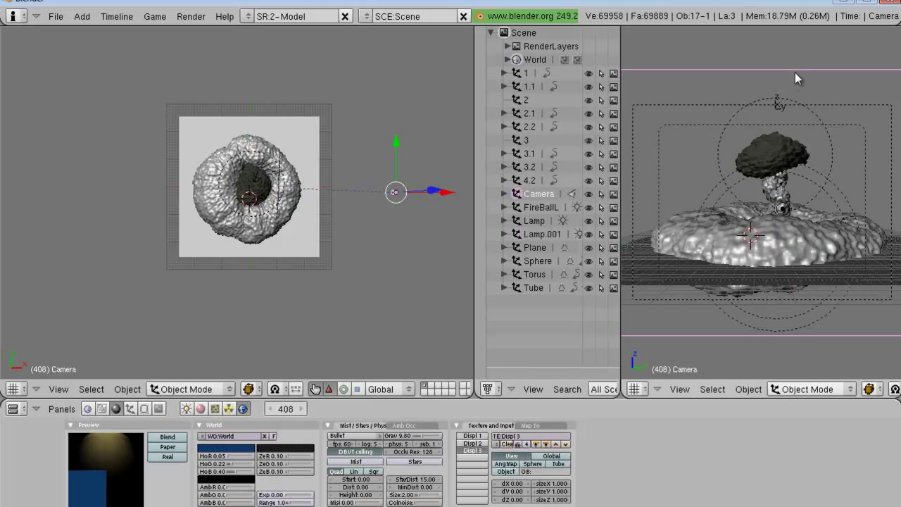
key("g")
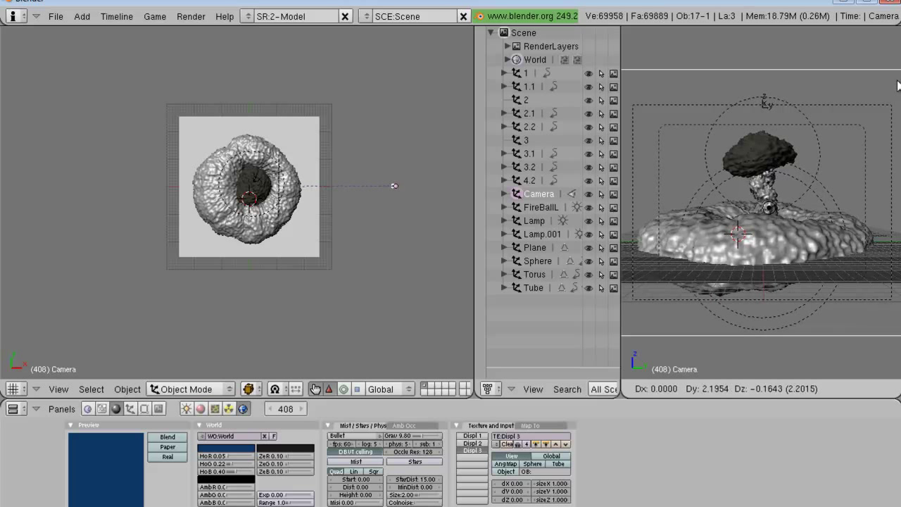
left_click(691, 166)
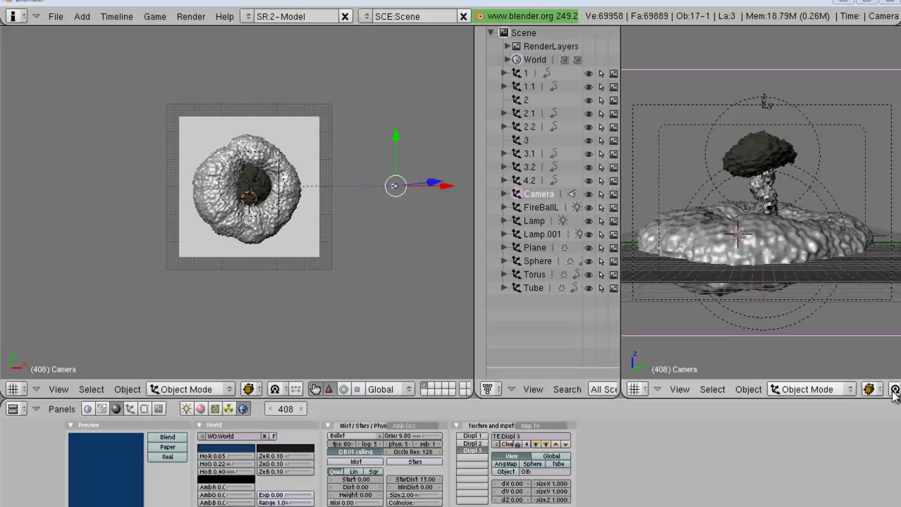
Step: Switch the right view to the Ipo Curve Editor and select Lamp.001
left_click(643, 389)
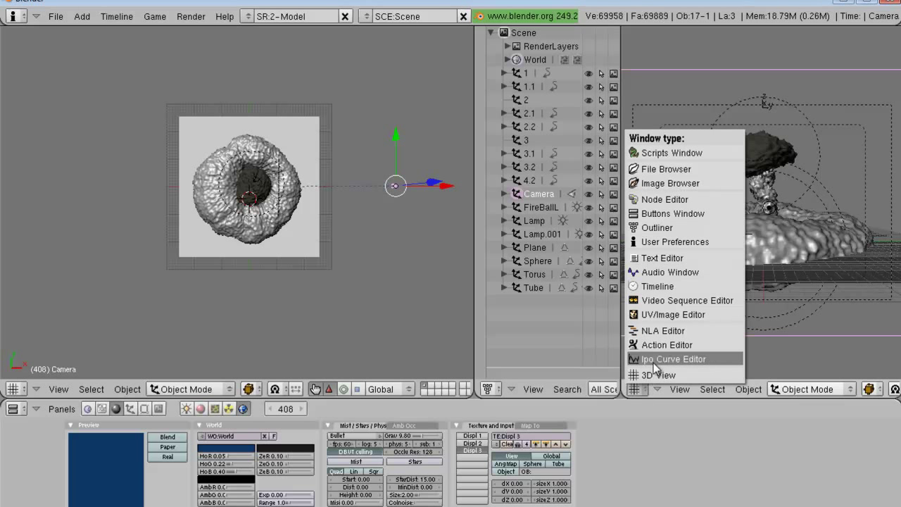
left_click(653, 360)
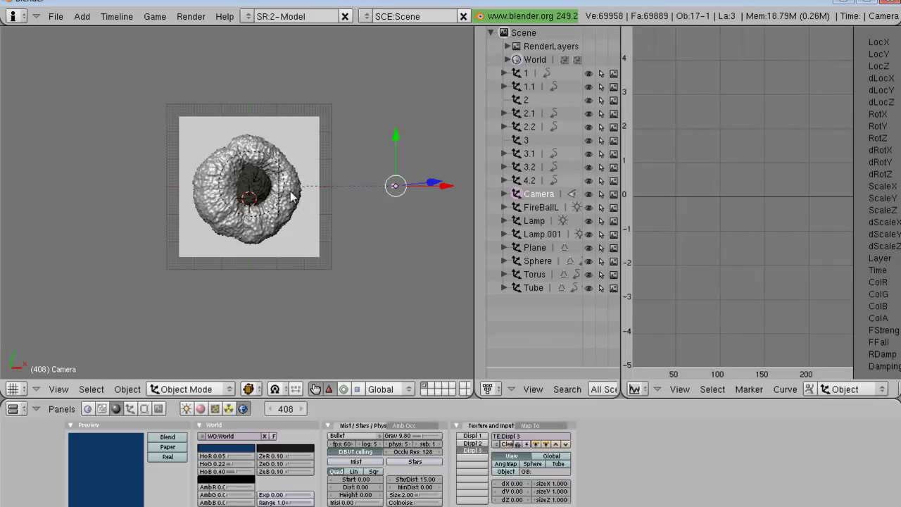
scroll(283, 150, "up", 5)
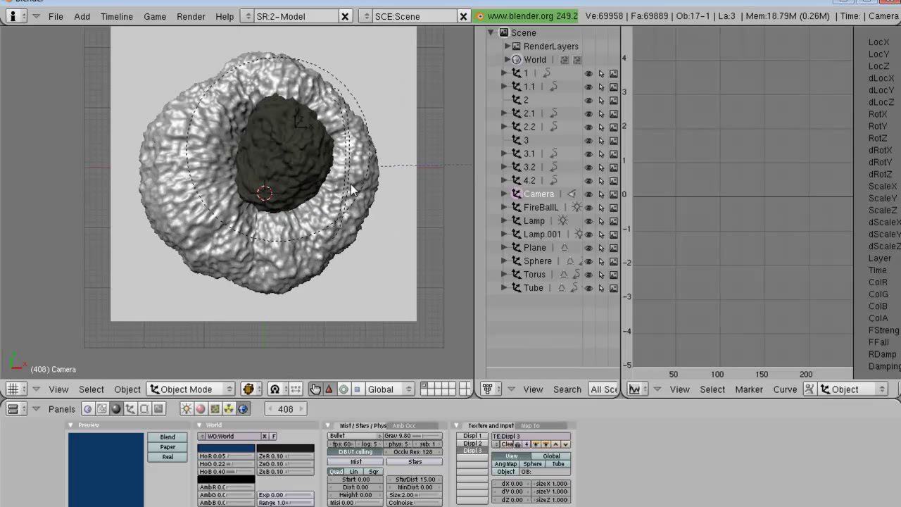
right_click(349, 142)
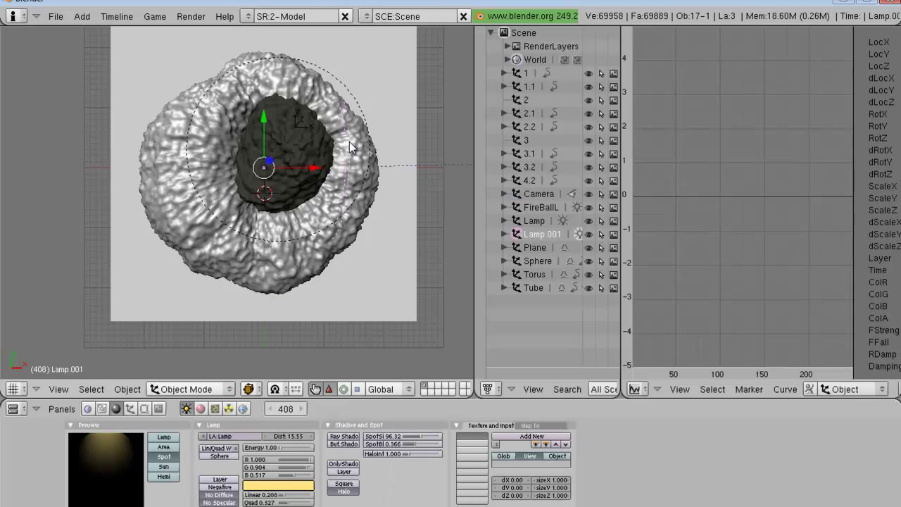
key("Home")
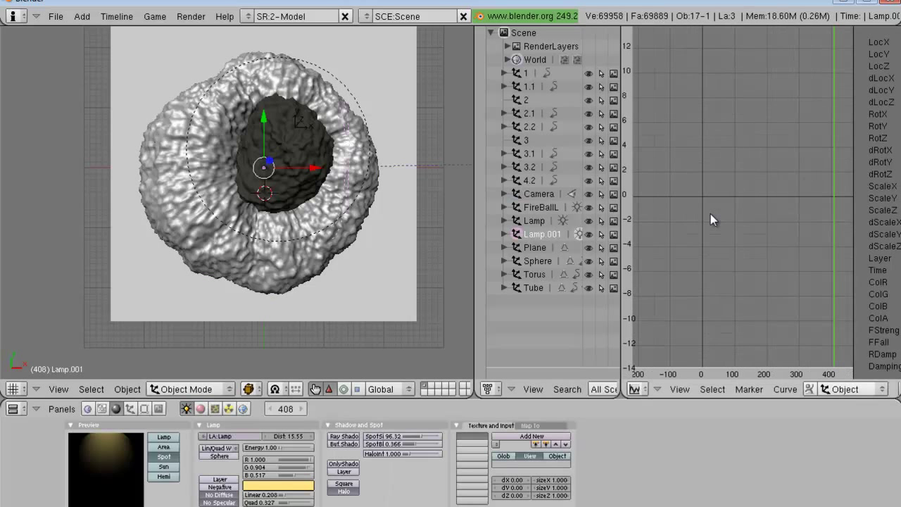
scroll(746, 281, "down", 1)
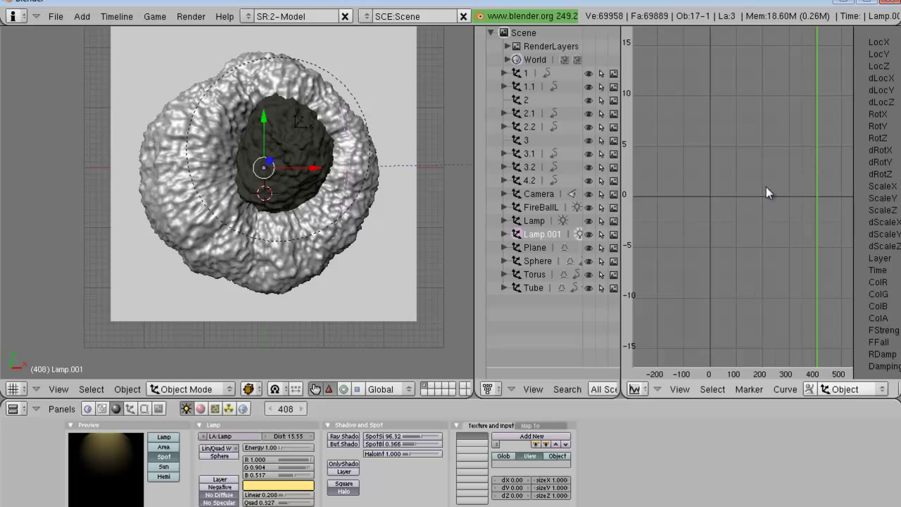
Step: Set the Ipo type to Lamp and pick the SpoSi channel
left_click(846, 389)
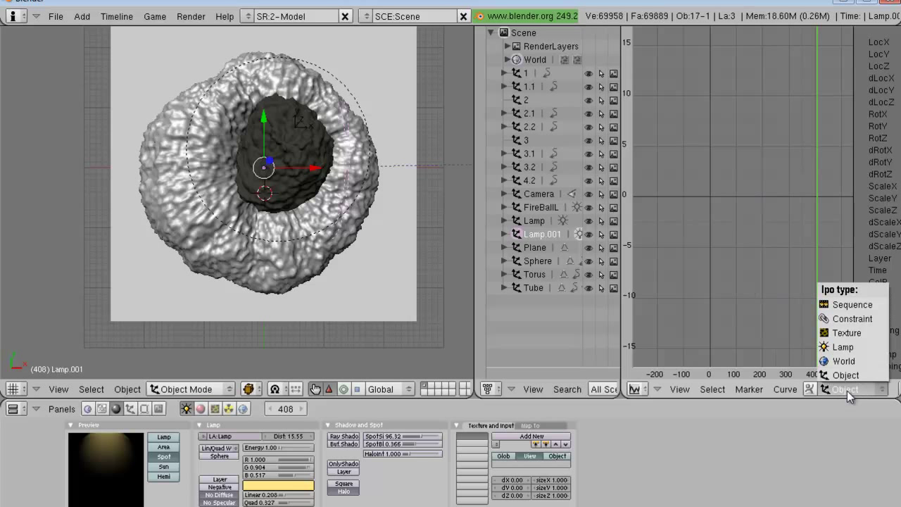
left_click(859, 348)
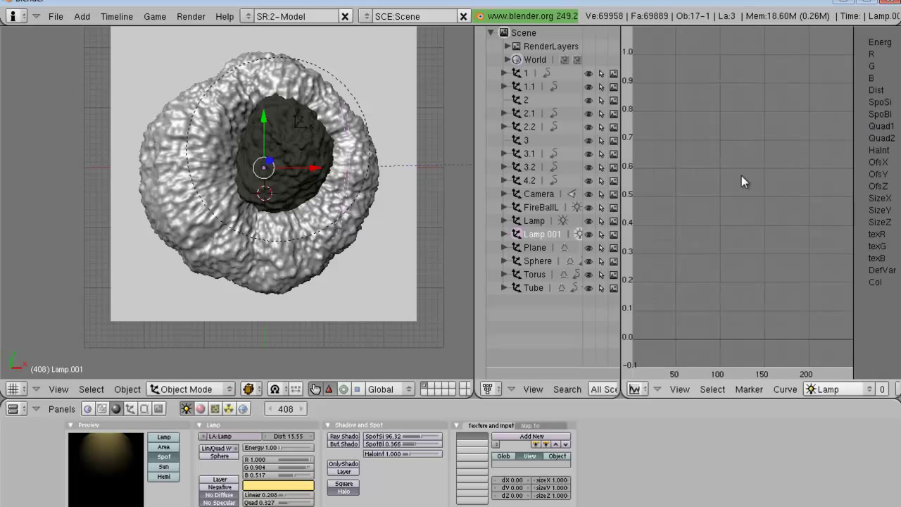
left_click_drag(621, 239, 556, 239)
left_click(872, 113)
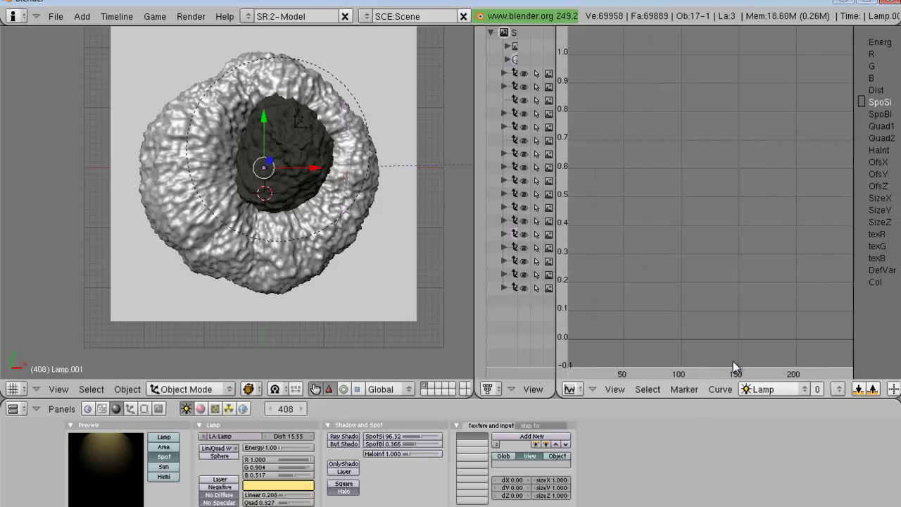
left_click(862, 102)
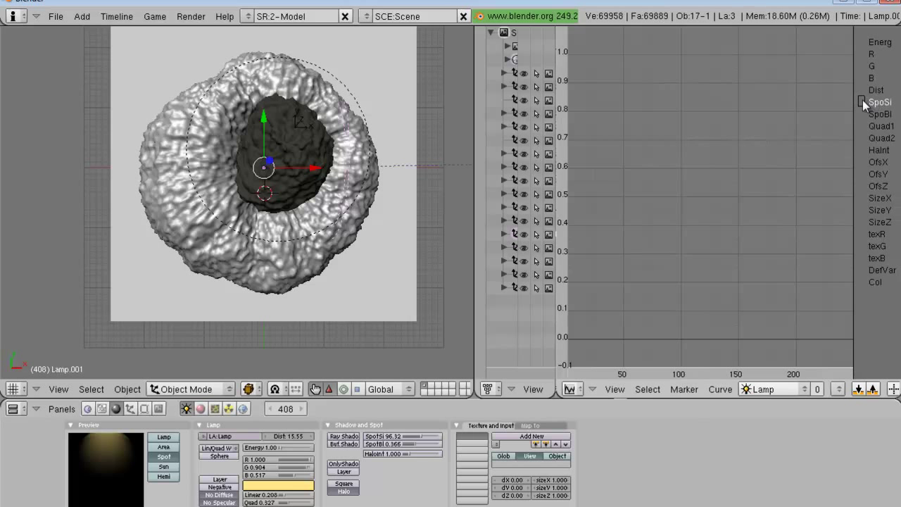
Step: Record a SpotSi curve from mouse movement and slide its key to frame 0
left_click(717, 392)
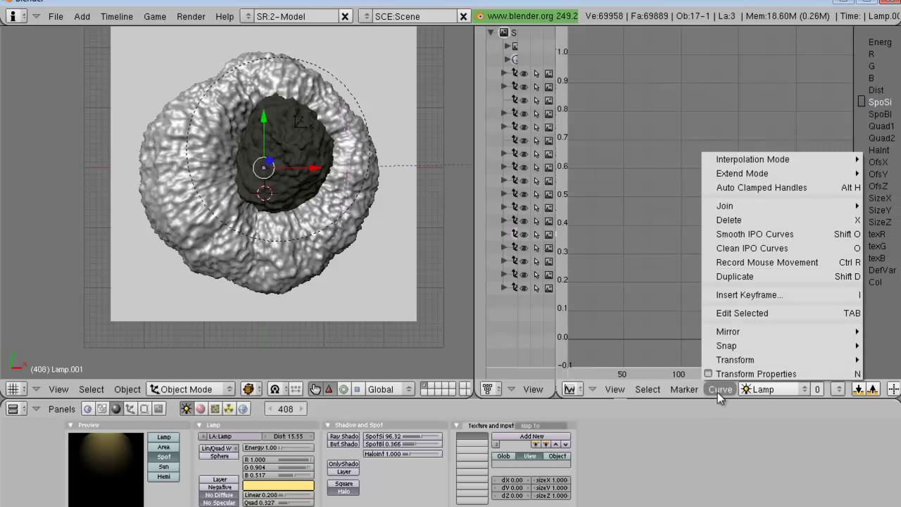
left_click(786, 264)
left_click(778, 264)
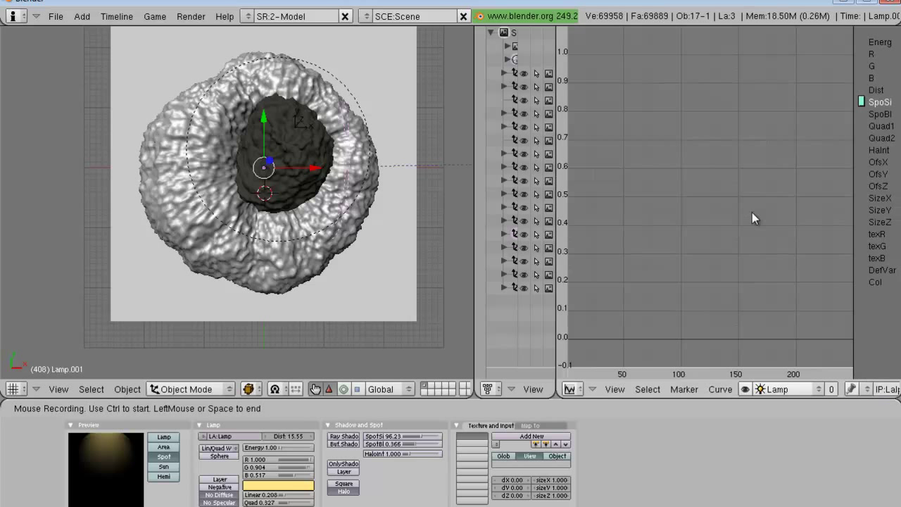
left_click(781, 194)
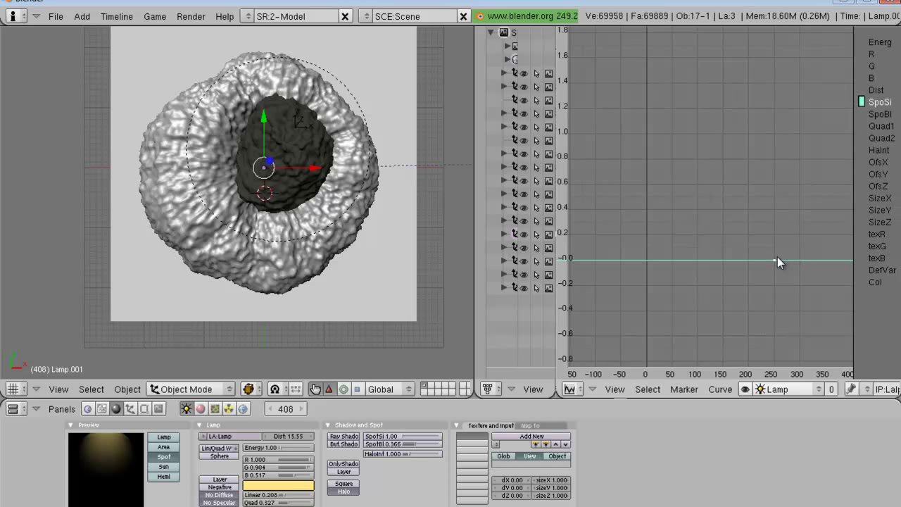
scroll(725, 282, "up", 1)
middle_click_drag(698, 291, 671, 222)
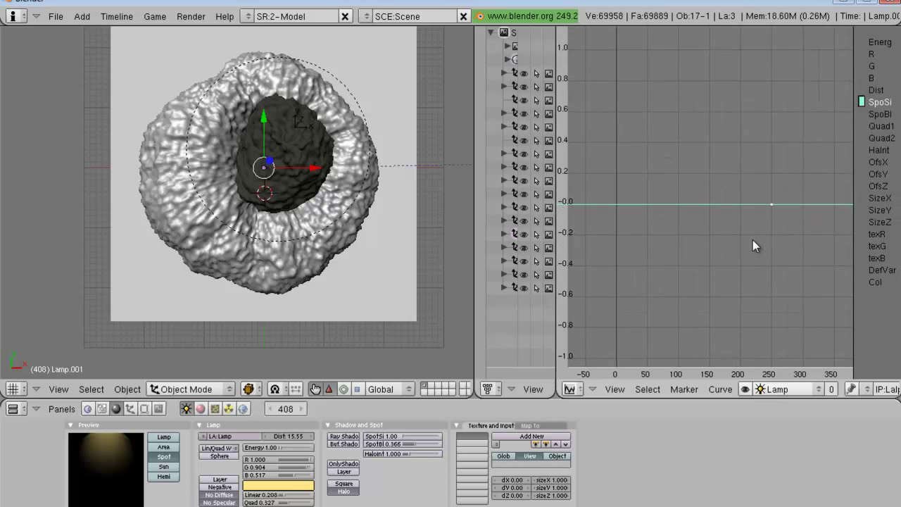
key("g")
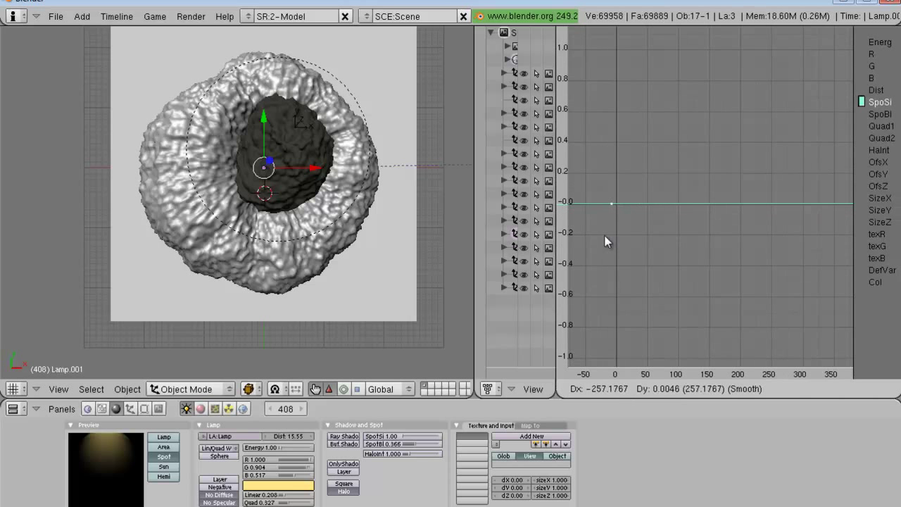
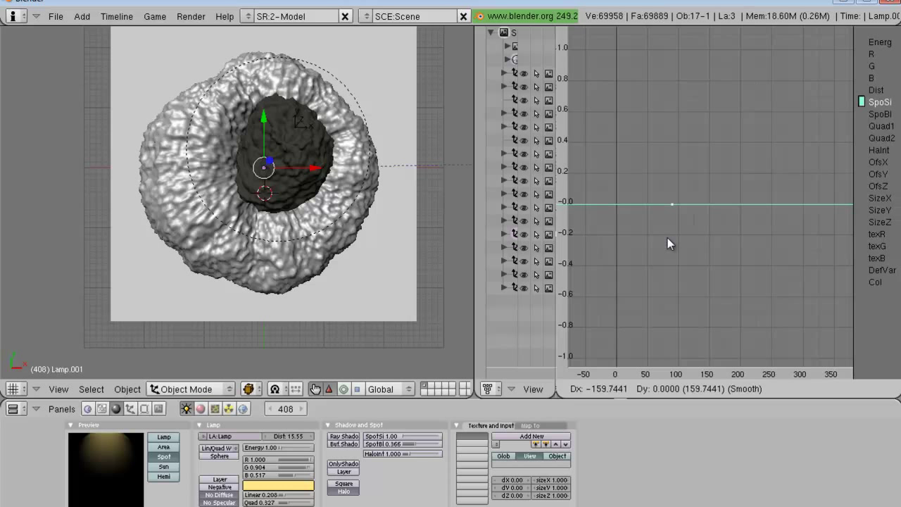
Step: Confirm the moved SpoSi keyframe and enter point editing of the curve
left_click(667, 238)
scroll(667, 238, "up", 2)
scroll(668, 238, "up", 3)
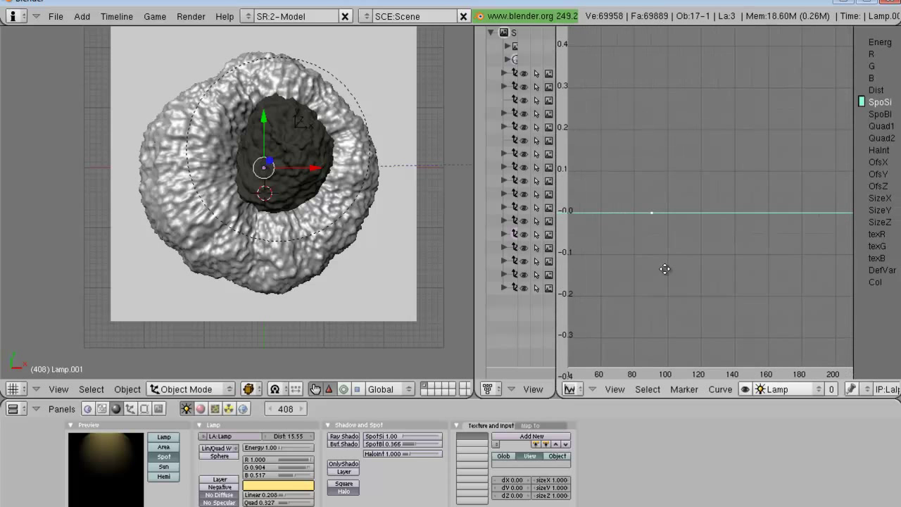
scroll(676, 271, "up", 2)
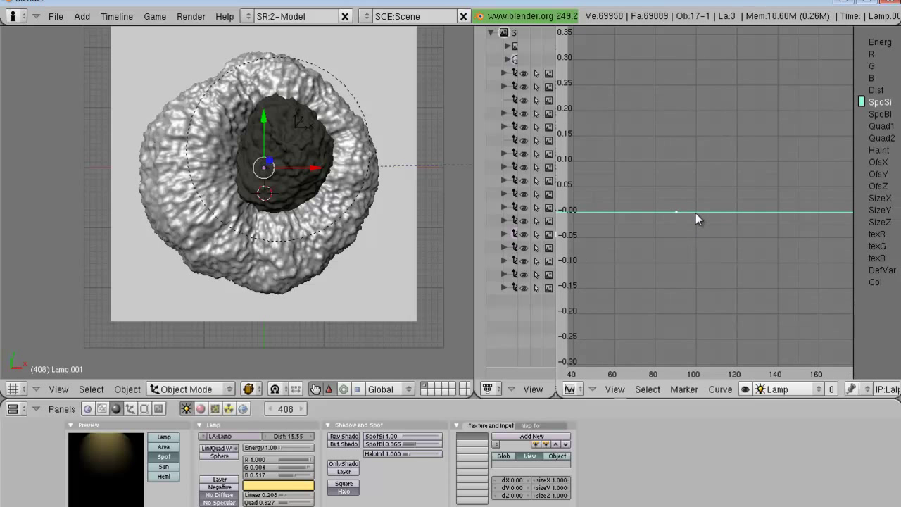
scroll(695, 213, "down", 2)
key("Tab")
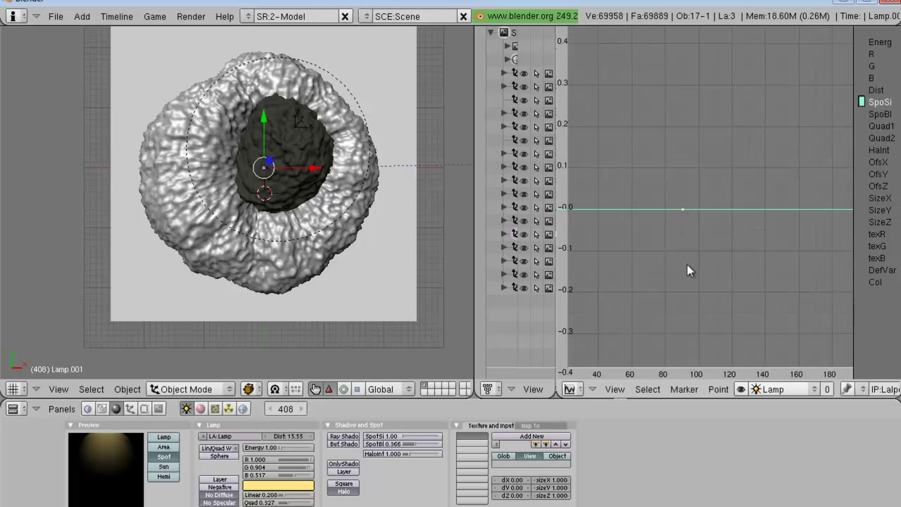
Step: Duplicate the selected SpoSi curve point from the Point menu
left_click(683, 388)
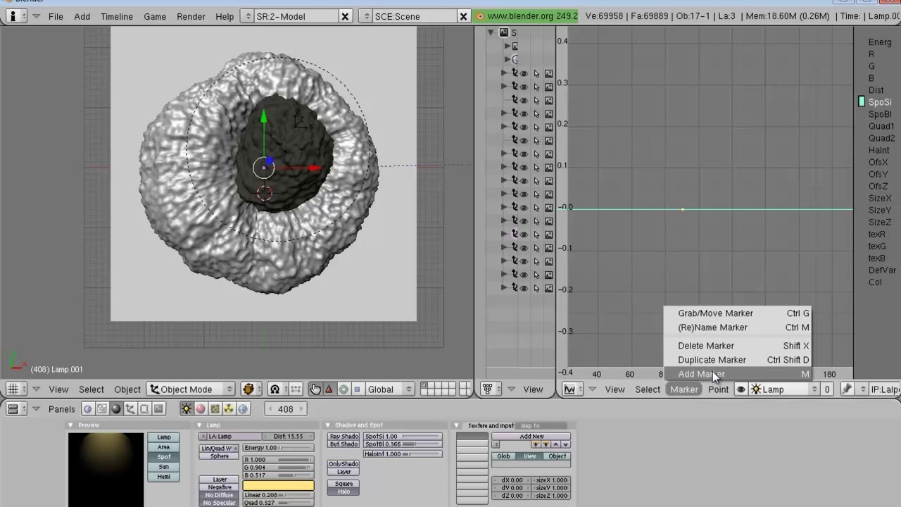
left_click(712, 373)
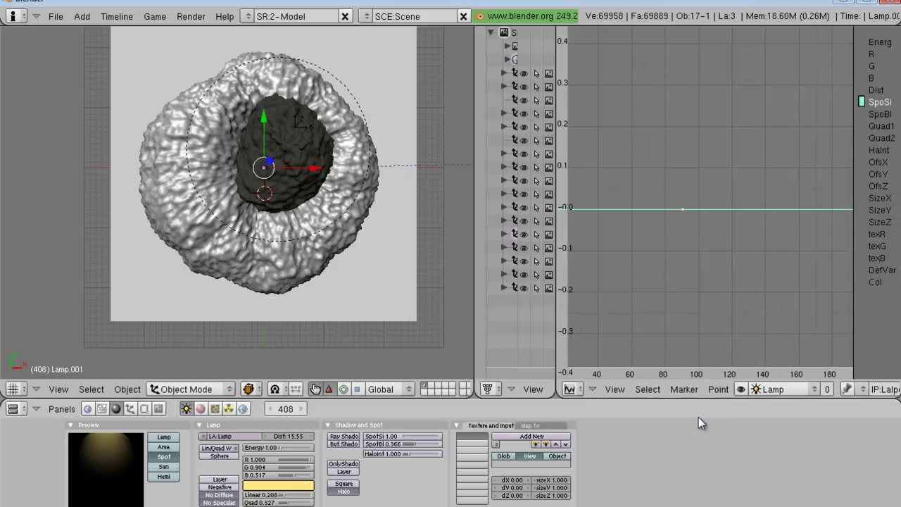
left_click(683, 388)
left_click(718, 389)
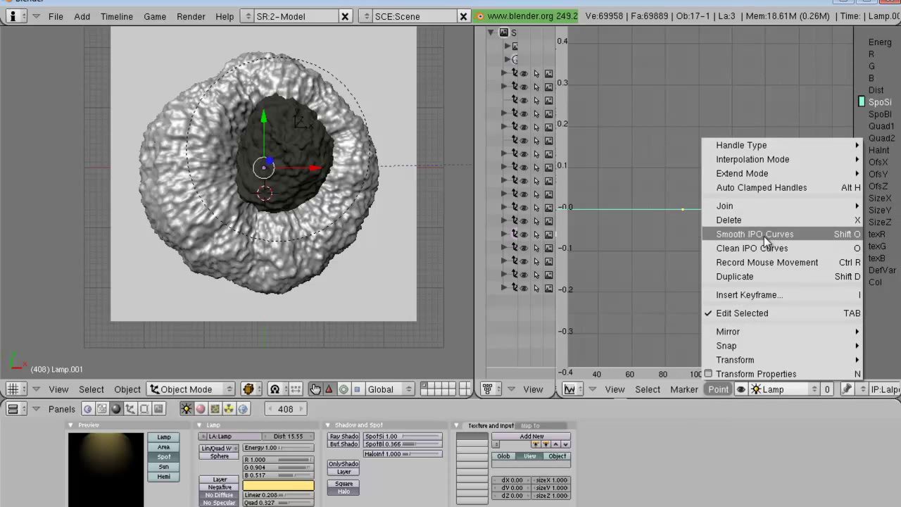
left_click(761, 276)
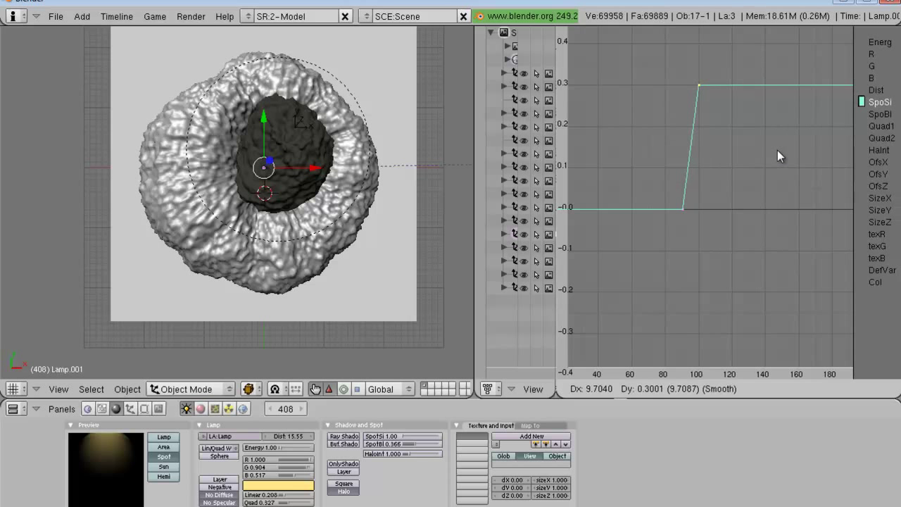
Step: Place the duplicated SpoSi key at about 0.3 and zoom the curve view far out
left_click(778, 114)
scroll(778, 115, "down", 8)
scroll(779, 112, "up", 1)
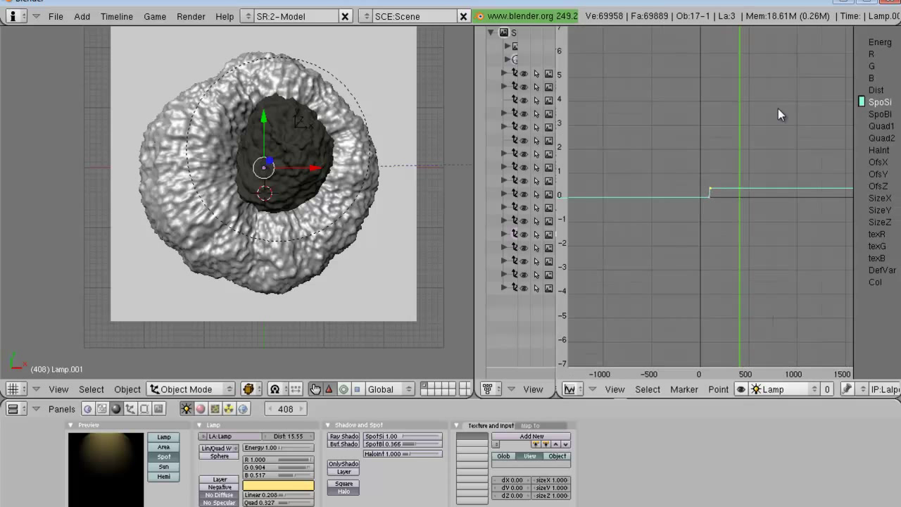
scroll(778, 108, "down", 5)
middle_click_drag(778, 109, 784, 228, "ctrl")
scroll(784, 227, "up", 4)
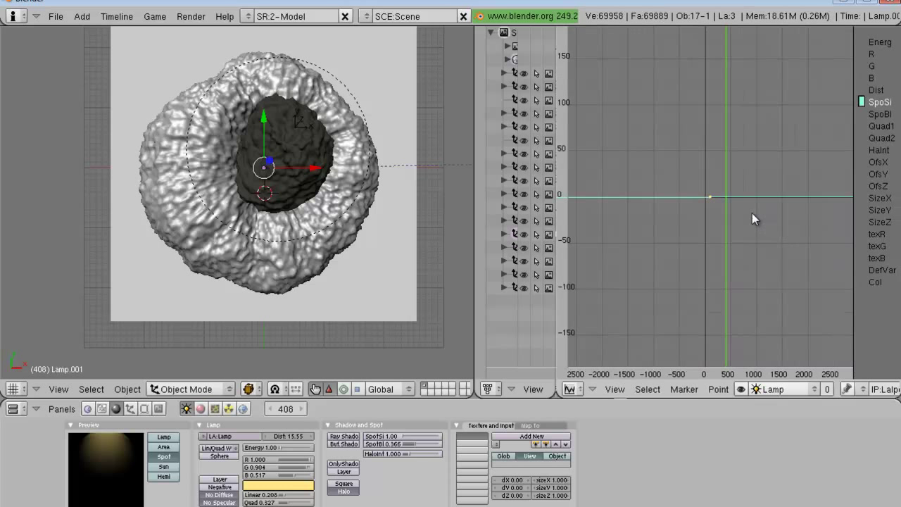
Step: Try raising the selected key, then undo the move
key("g")
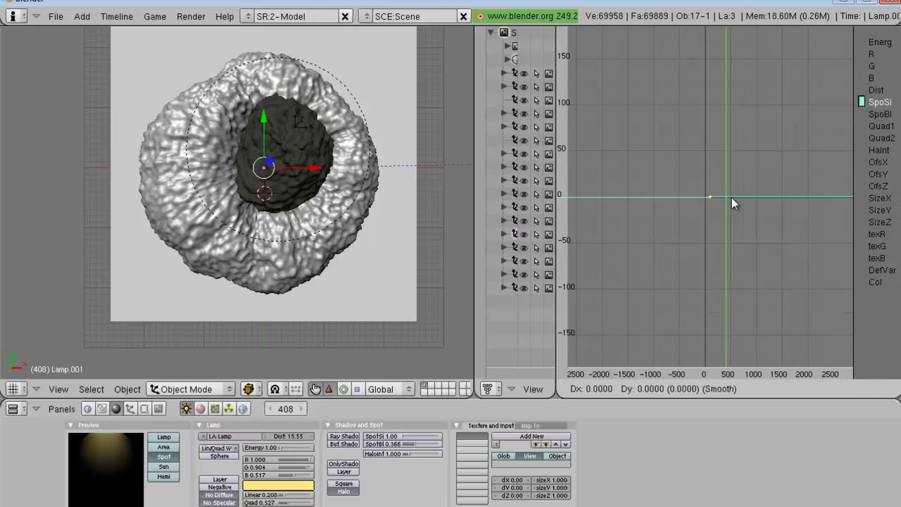
left_click(725, 150)
key("ctrl+z")
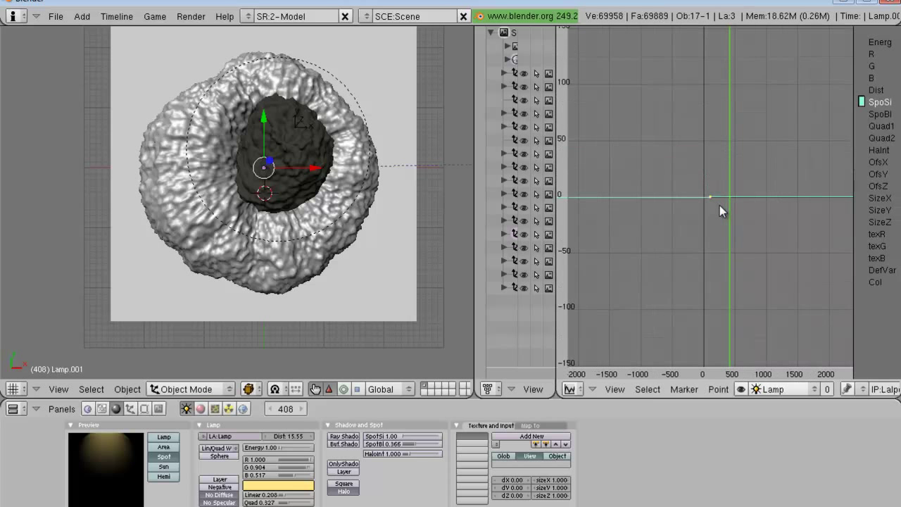
scroll(725, 189, "up", 5)
scroll(726, 189, "down", 6)
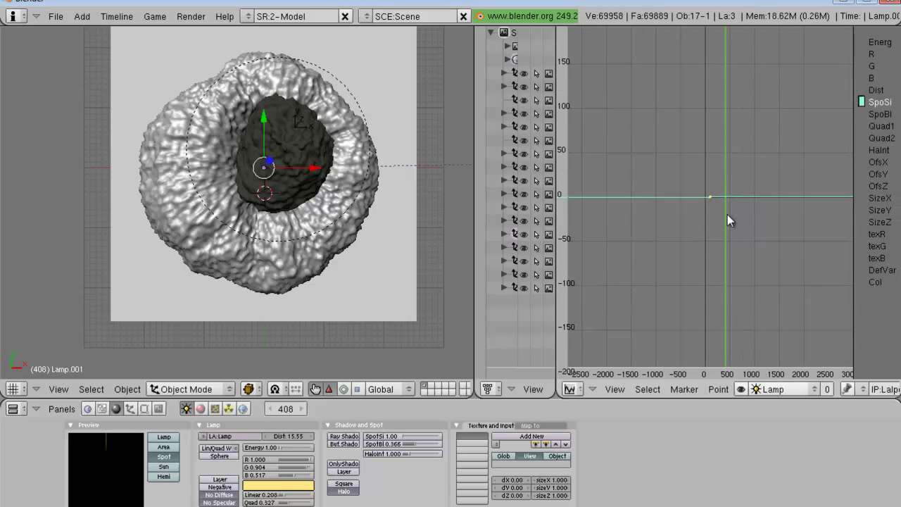
Step: Step the current frame forward to 411 and back to 409
key("Right")
key("Right")
key("Right")
scroll(727, 214, "up", 7)
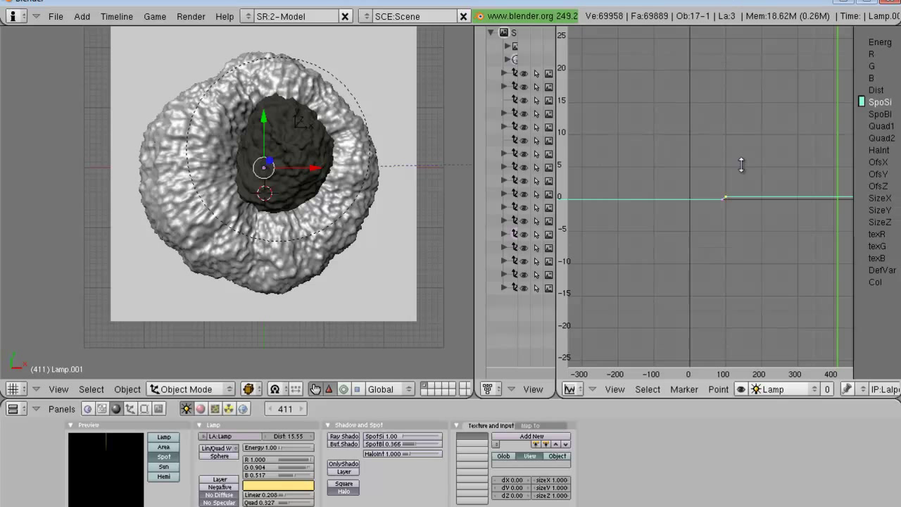
key("Left")
key("Left")
scroll(741, 176, "down", 3)
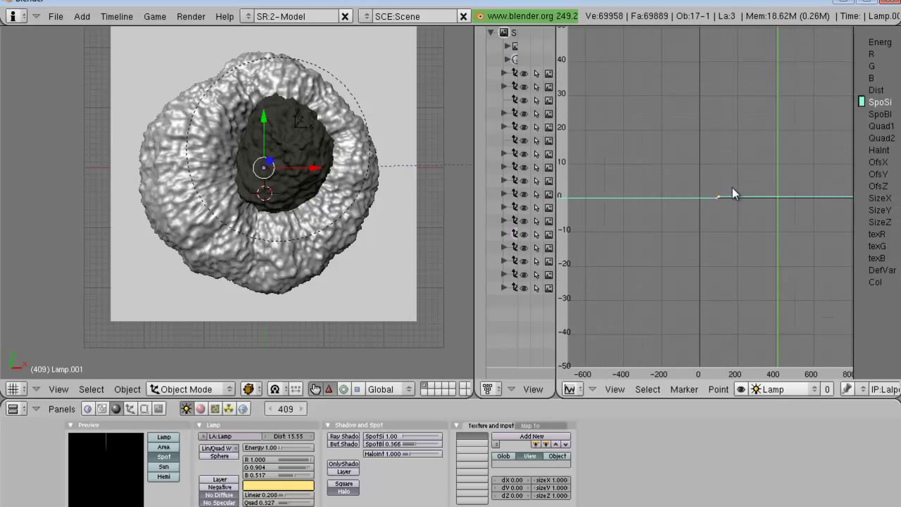
Step: Raise the SpoSi key to about 24, then to about 44
middle_click_drag(358, 246, 323, 199)
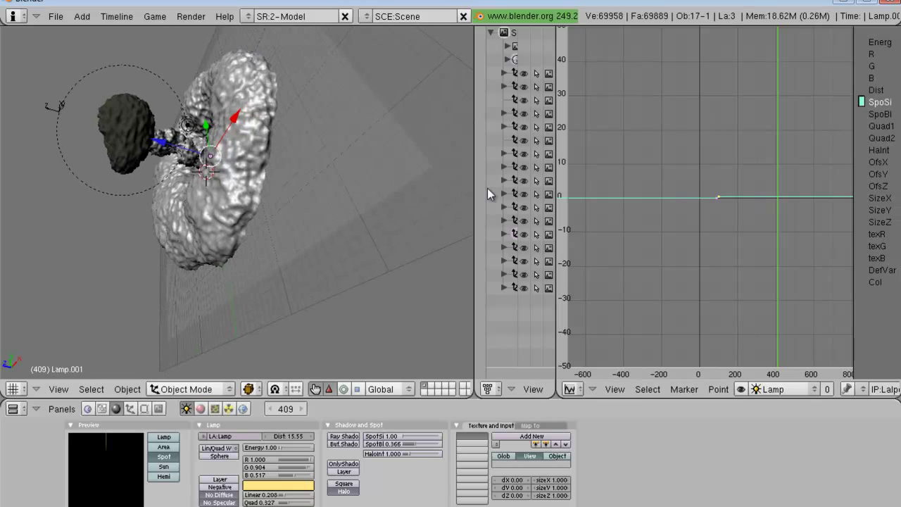
key("g")
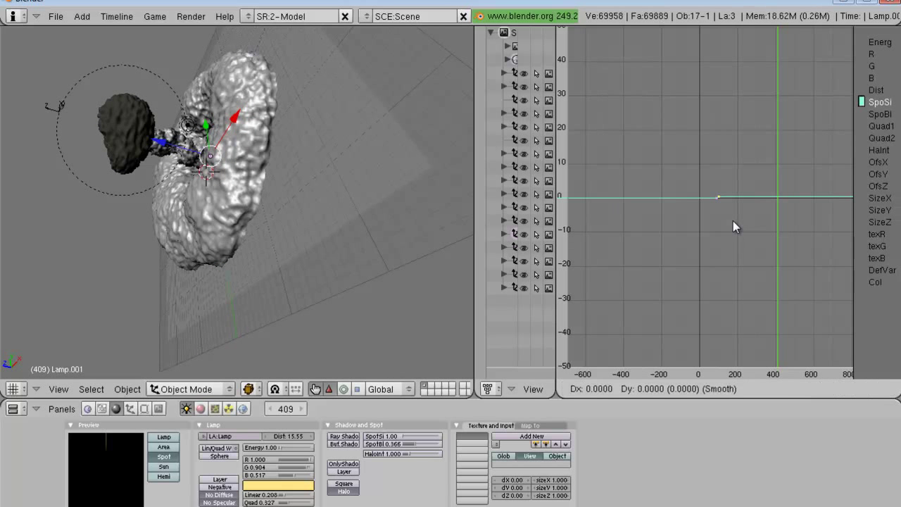
left_click(733, 139)
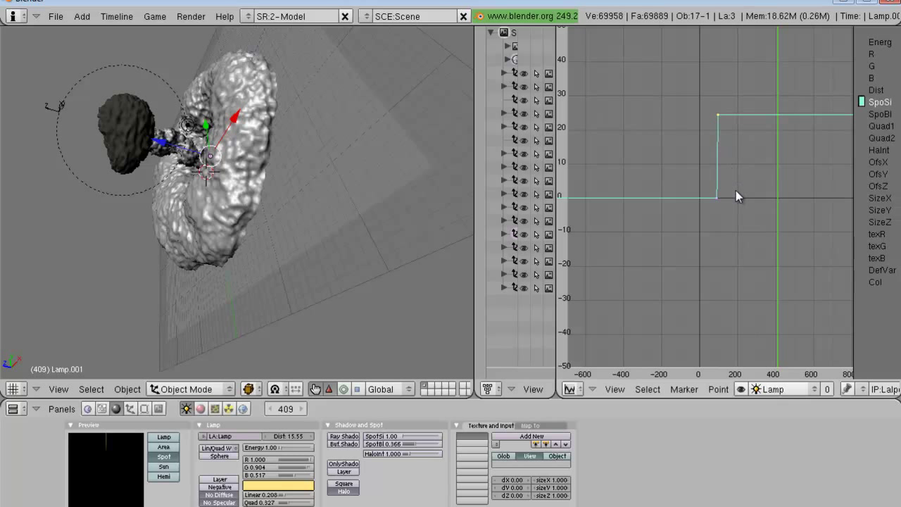
key("g")
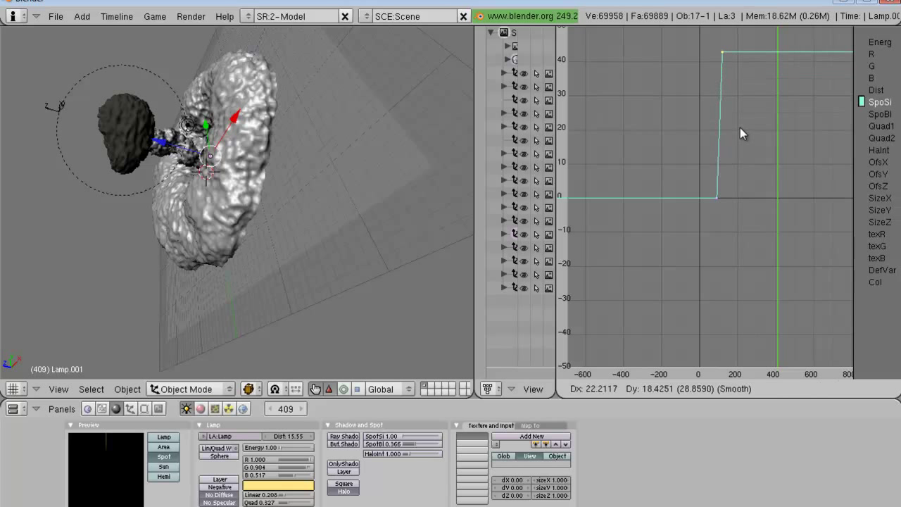
left_click(739, 128)
Step: Switch the 3D view to look through the scene camera
middle_click_drag(397, 246, 296, 295)
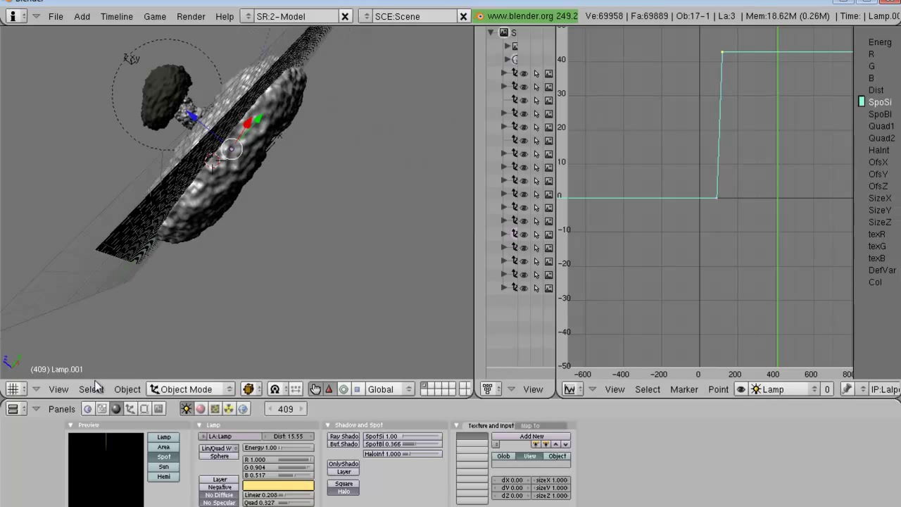
left_click(58, 389)
left_click(84, 287)
scroll(222, 256, "up", 3)
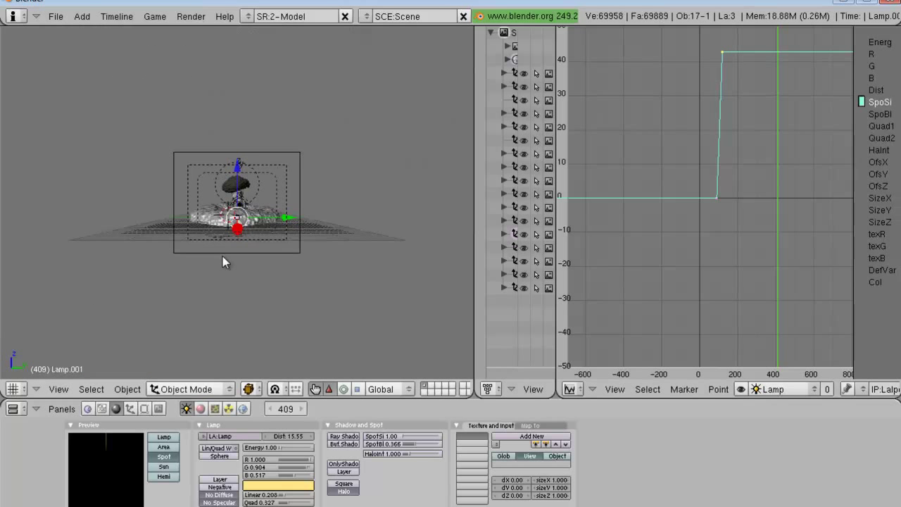
scroll(222, 260, "up", 2)
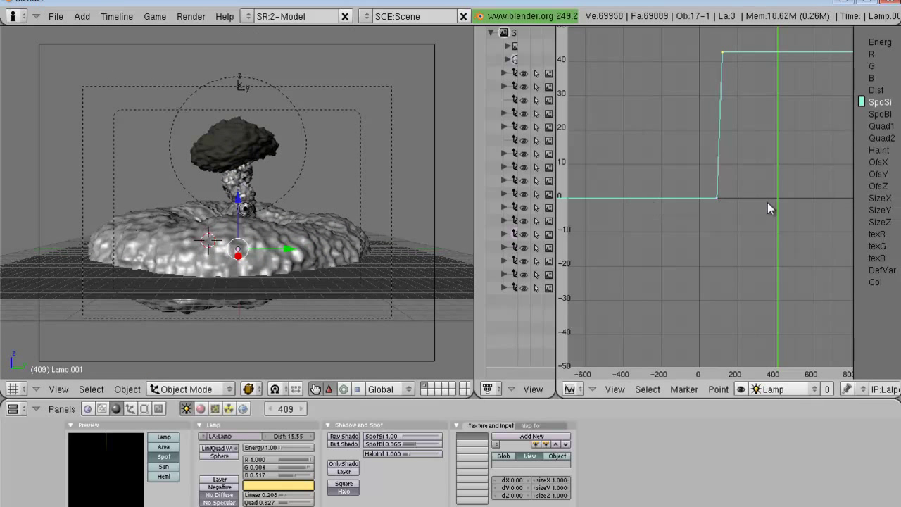
scroll(767, 202, "down", 6)
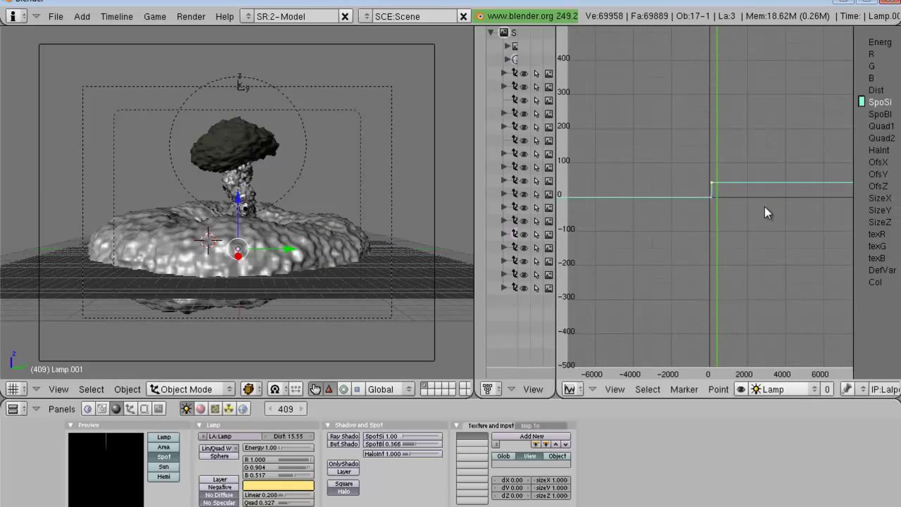
Step: Raise the SpoSi key to near 400, then lower it to about 130
key("g")
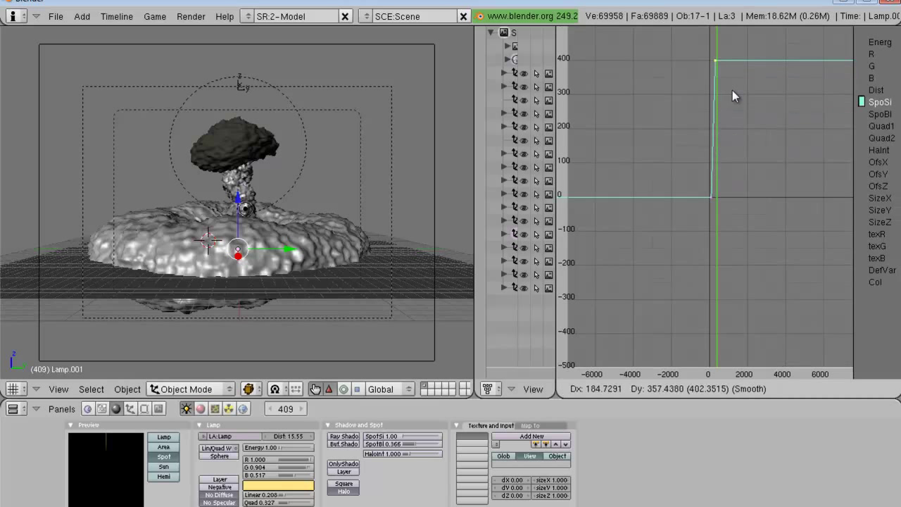
left_click(732, 90)
key("g")
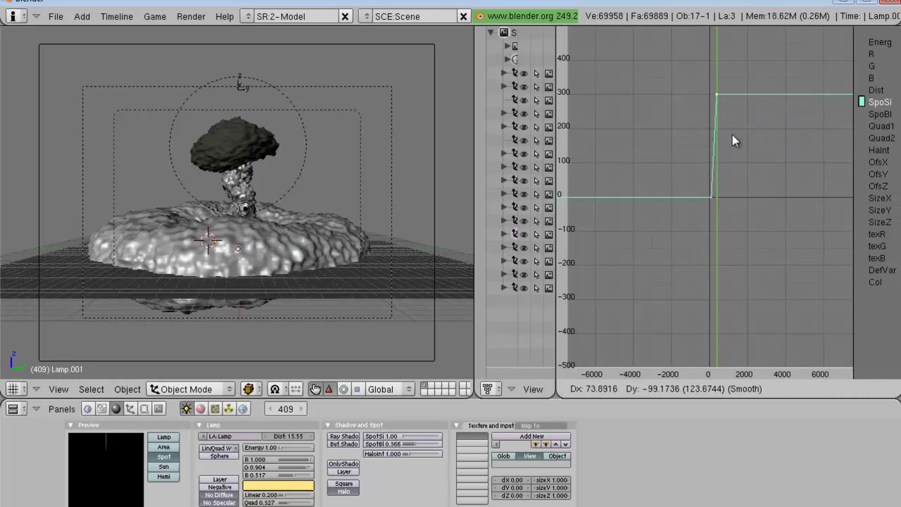
left_click(727, 183)
scroll(727, 183, "up", 2)
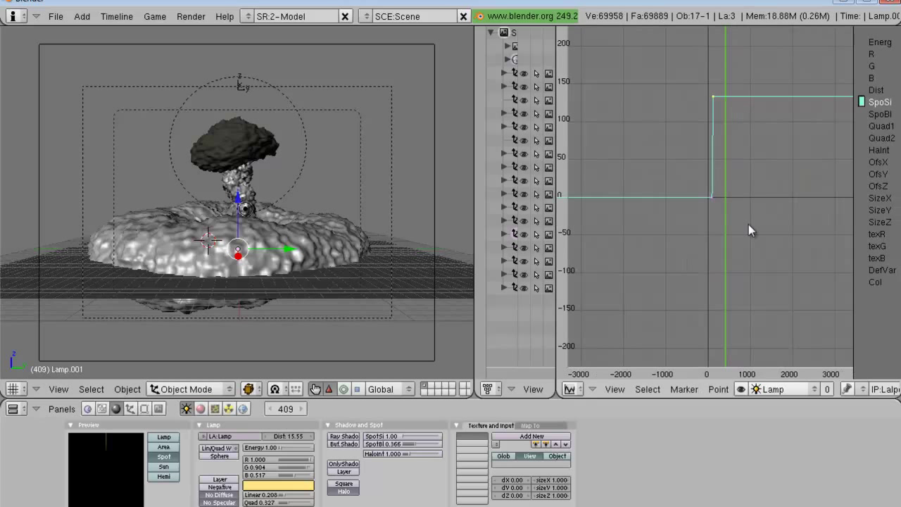
left_click(719, 388)
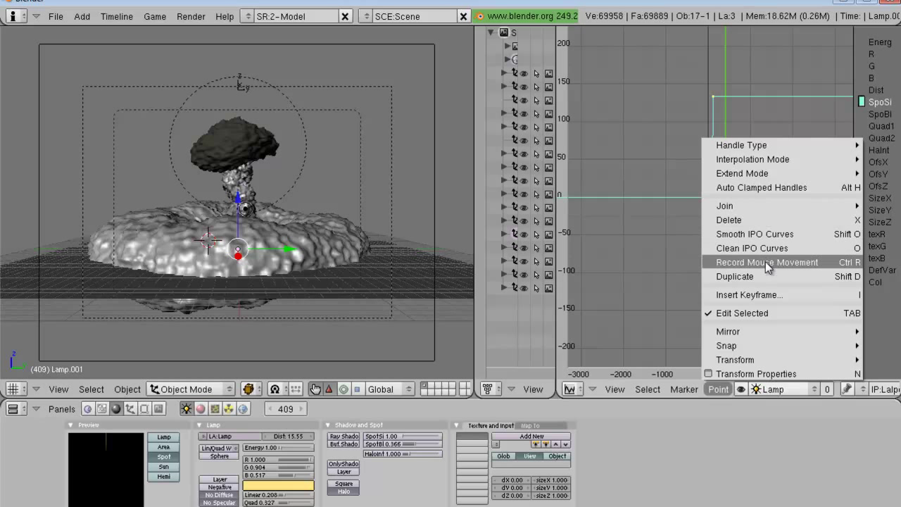
key("Escape")
Step: Move the later SpoSi key down onto the zero line
key("g")
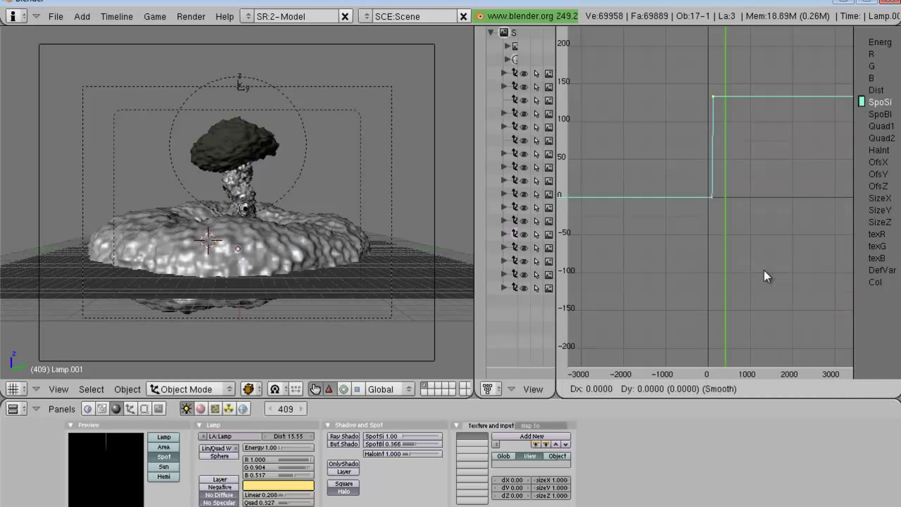
left_click(767, 370)
scroll(775, 304, "up", 10)
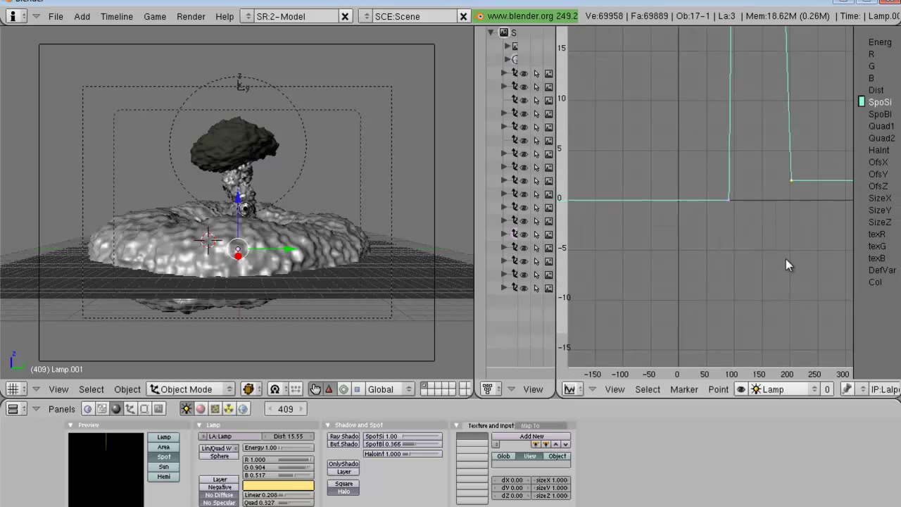
key("g")
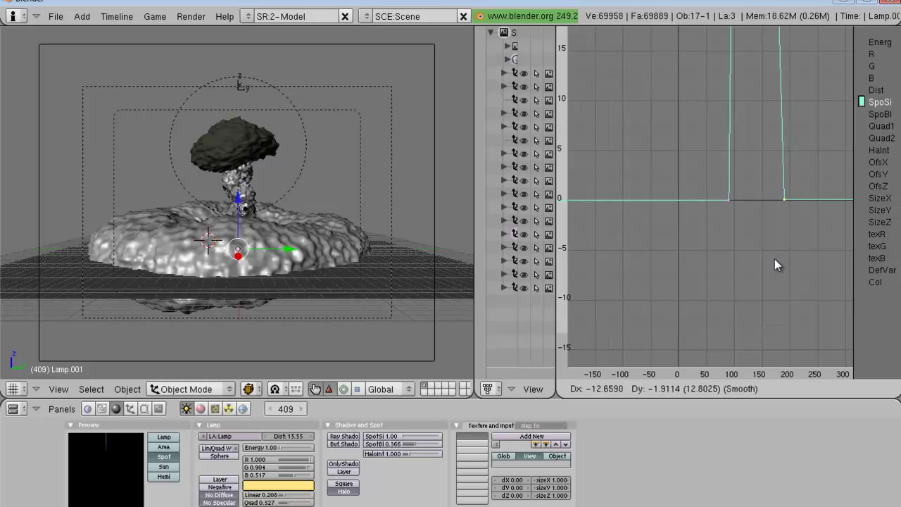
left_click(775, 259)
scroll(775, 259, "down", 7)
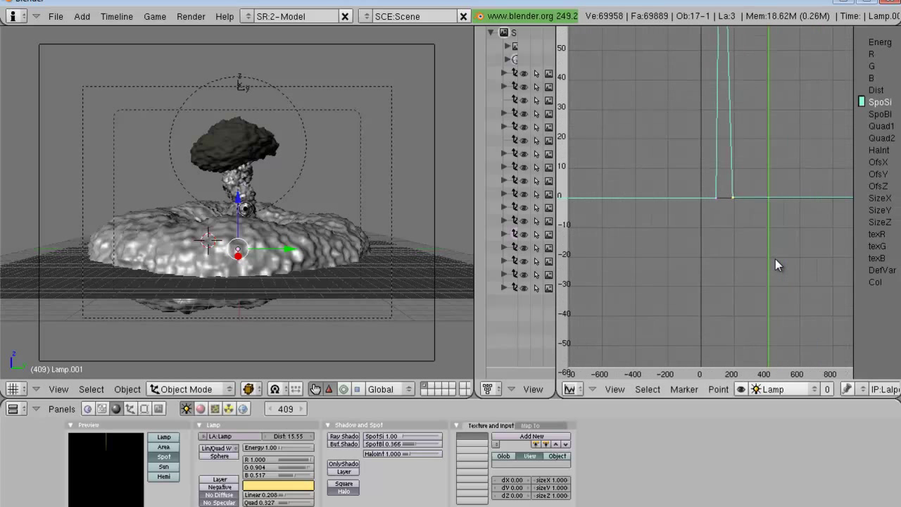
Step: Set the Spot Size curve's interpolation mode to Bezier
key("a")
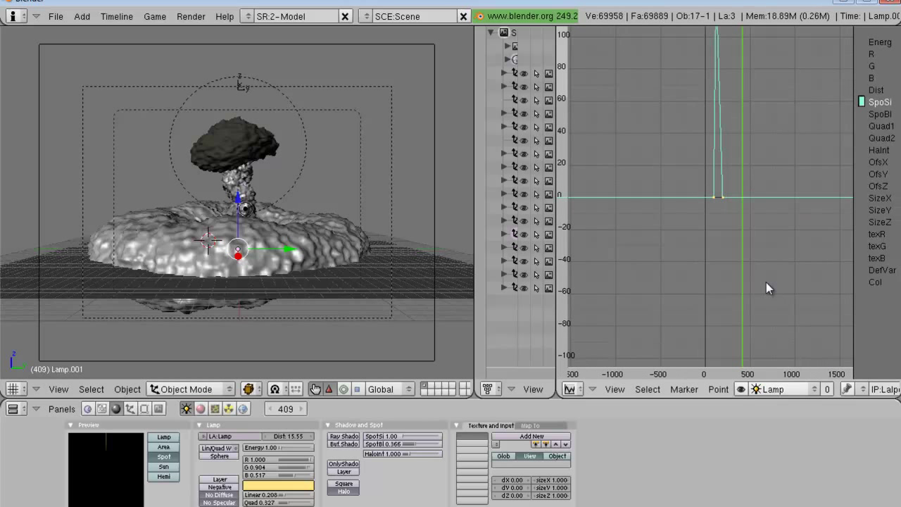
key("Tab")
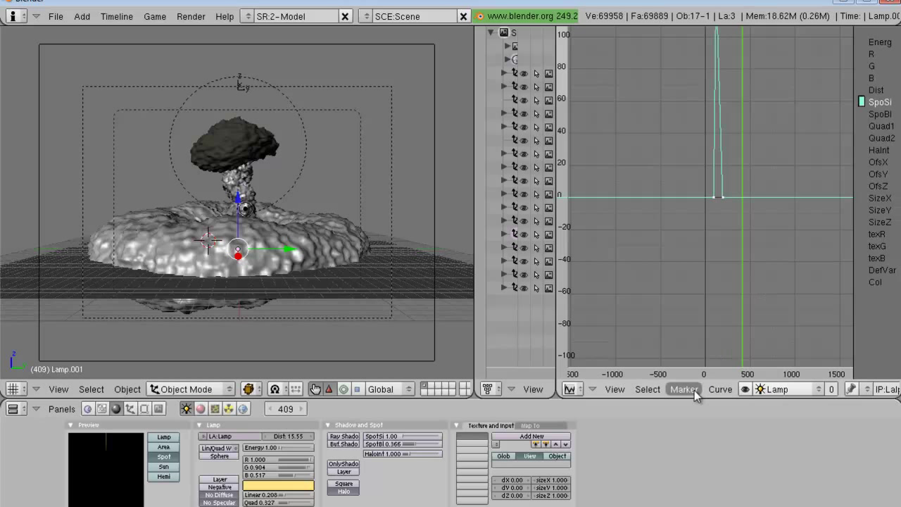
left_click(718, 388)
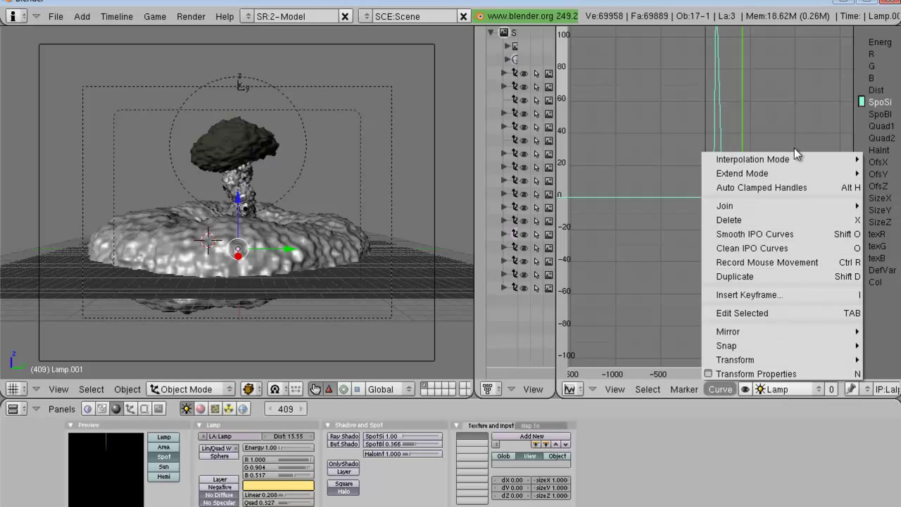
mouse_move(794, 156)
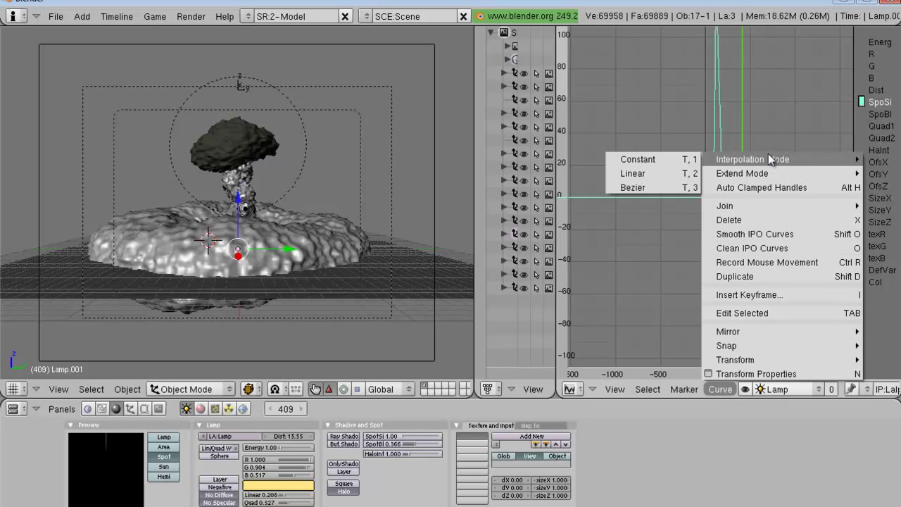
left_click(669, 189)
scroll(667, 185, "down", 2)
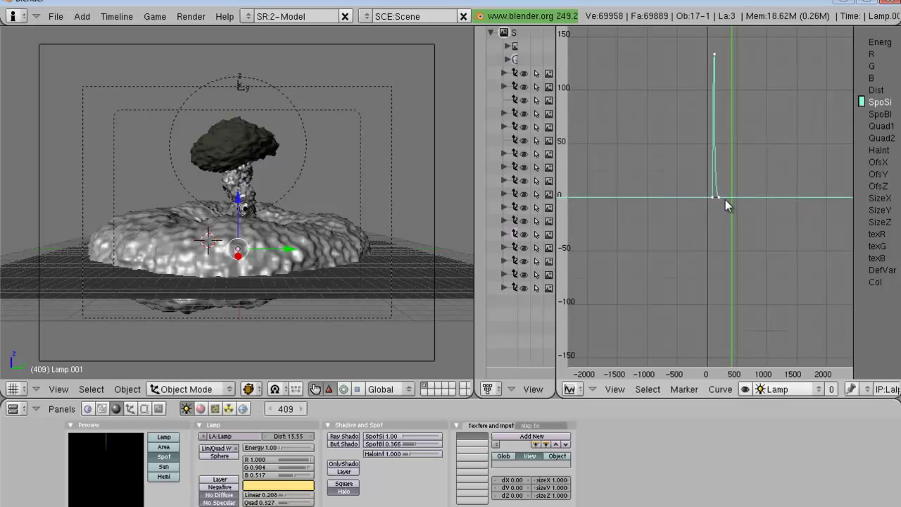
Step: Show the curve handles and pull the peak key's handle upward
key("Tab")
scroll(720, 197, "up", 8)
scroll(721, 202, "up", 3)
key("g")
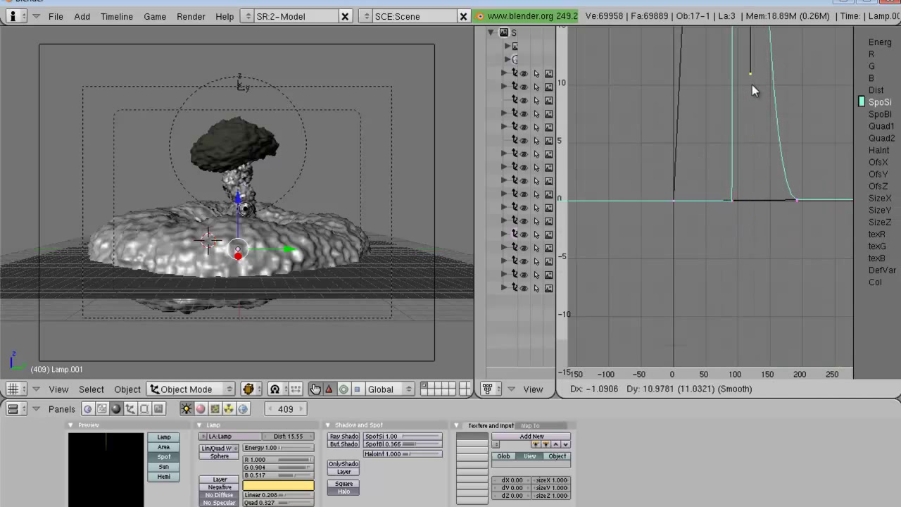
left_click(806, 63)
scroll(806, 63, "down", 3)
scroll(806, 62, "down", 3)
scroll(796, 81, "down", 2)
scroll(775, 134, "up", 2)
Step: Raise the handle further, then settle it at its final position
key("g")
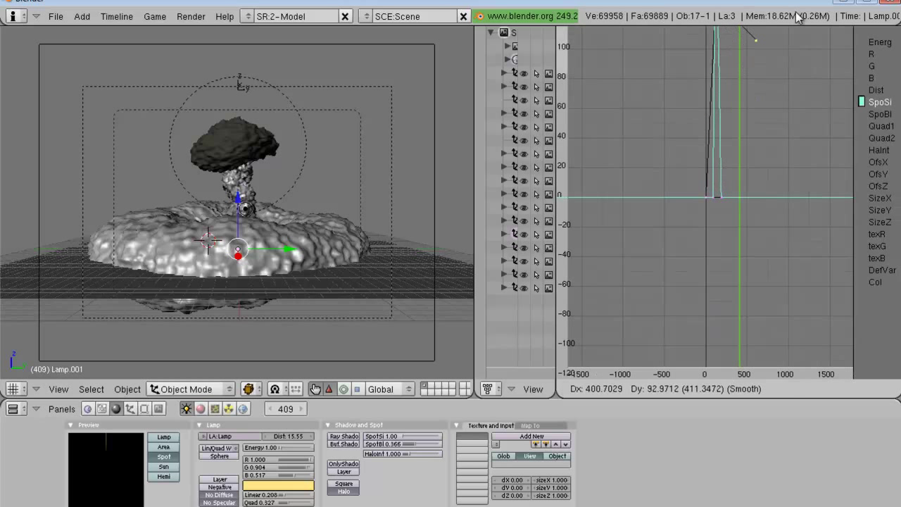
left_click(795, 25)
scroll(782, 115, "down", 3)
key("g")
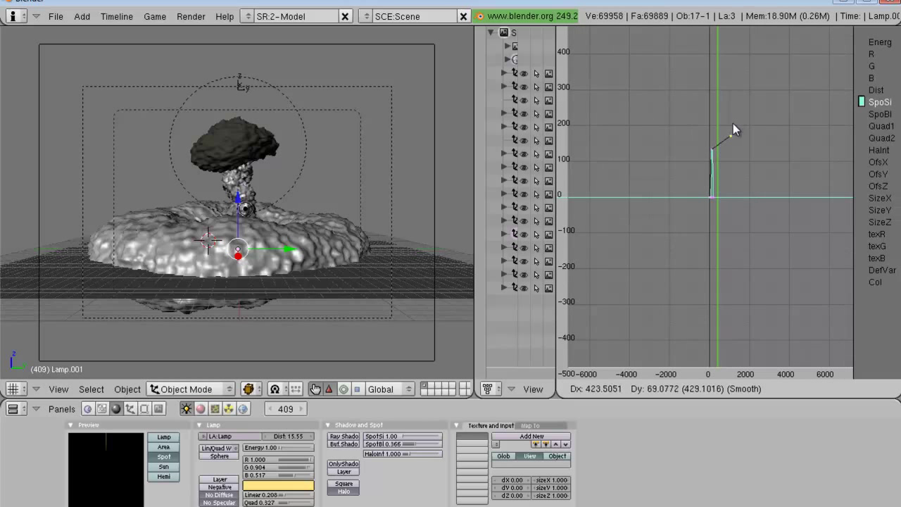
left_click(730, 128)
scroll(731, 130, "up", 5)
Step: Add a key point at value 60, delete it, and recentre the graph
middle_click_drag(732, 116, 712, 227)
left_click(715, 224, "ctrl")
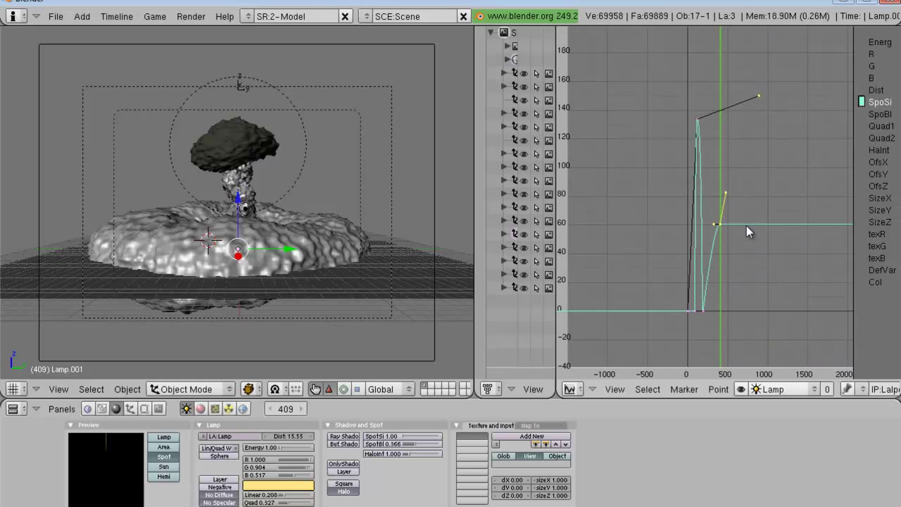
key("x")
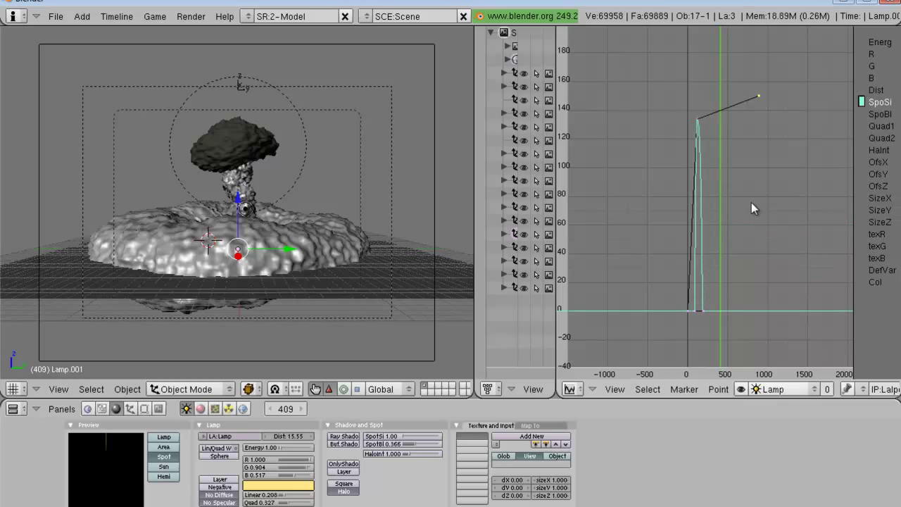
mouse_move(720, 224)
middle_mouse_down()
mouse_move(696, 242)
mouse_move(728, 236)
middle_mouse_up()
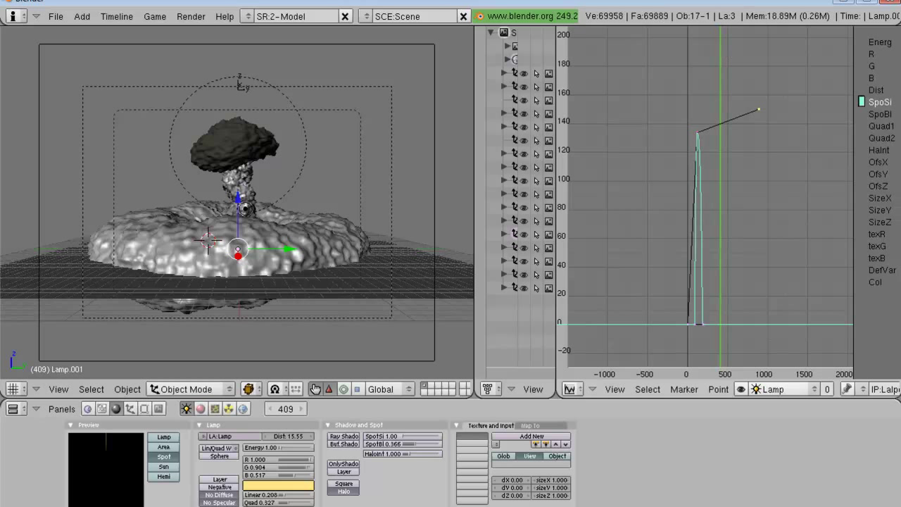
scroll(641, 262, "down", 1)
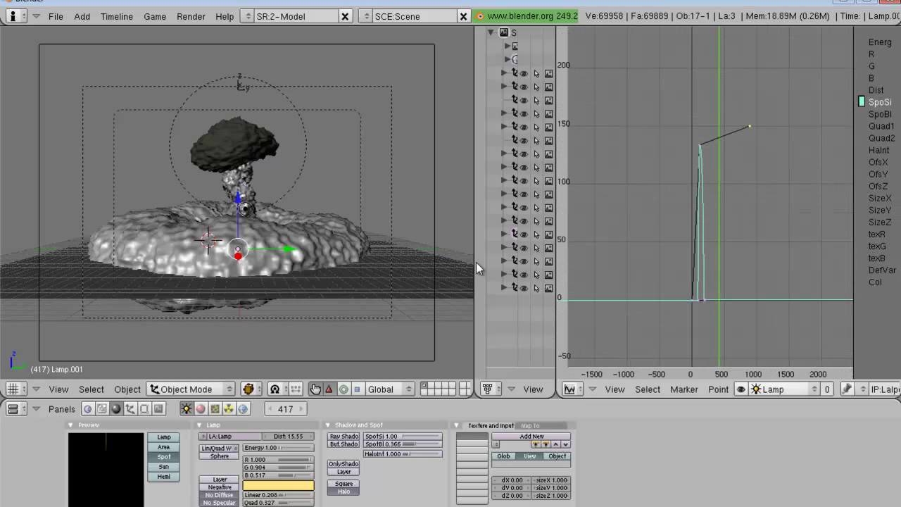
scroll(705, 258, "up", 3)
scroll(706, 273, "down", 2)
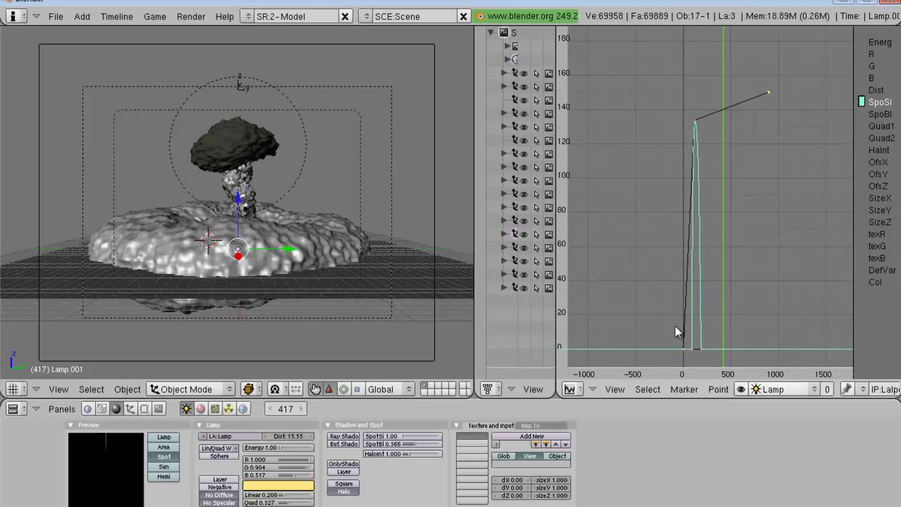
scroll(673, 354, "down", 6)
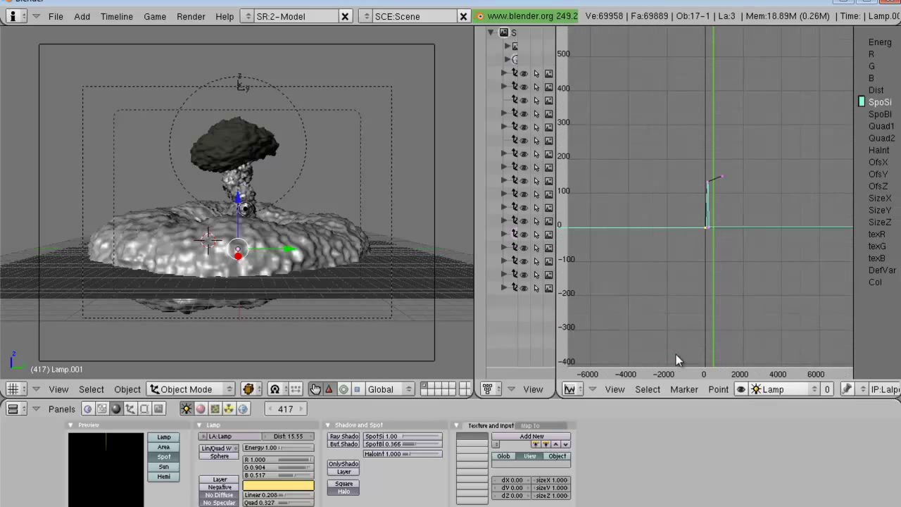
Step: Fit the whole curve in view, try moving the left key, then undo it
key("Home")
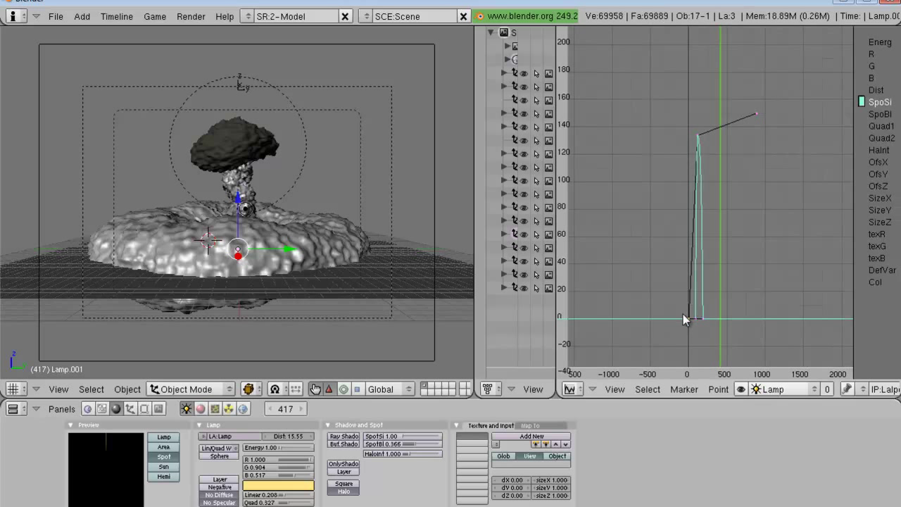
scroll(695, 309, "up", 2)
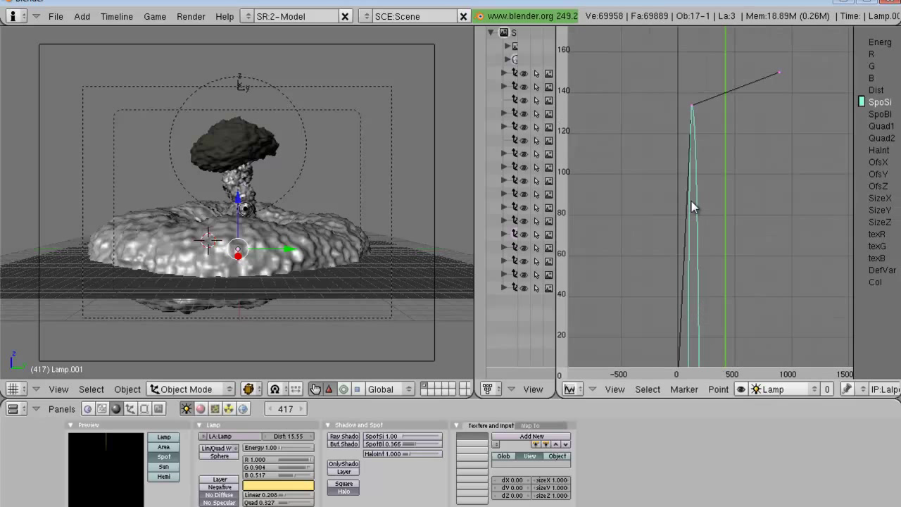
scroll(710, 156, "down", 4)
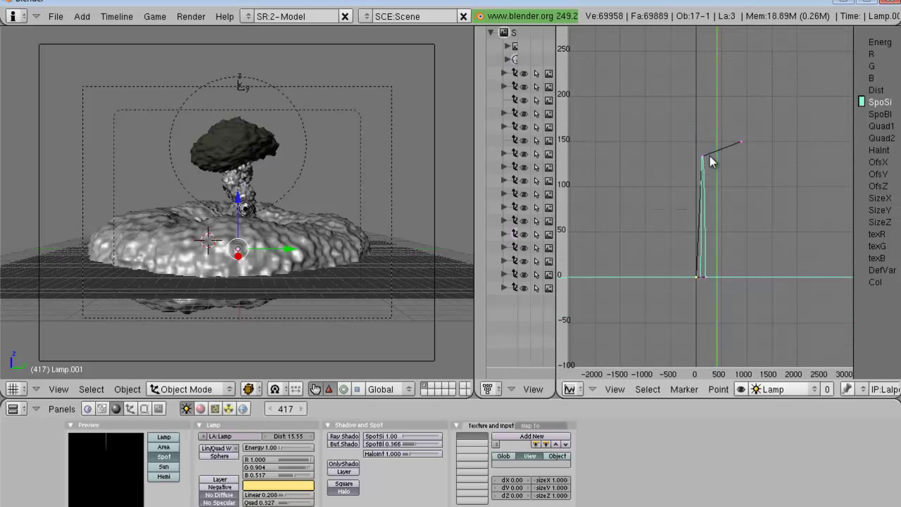
key("g")
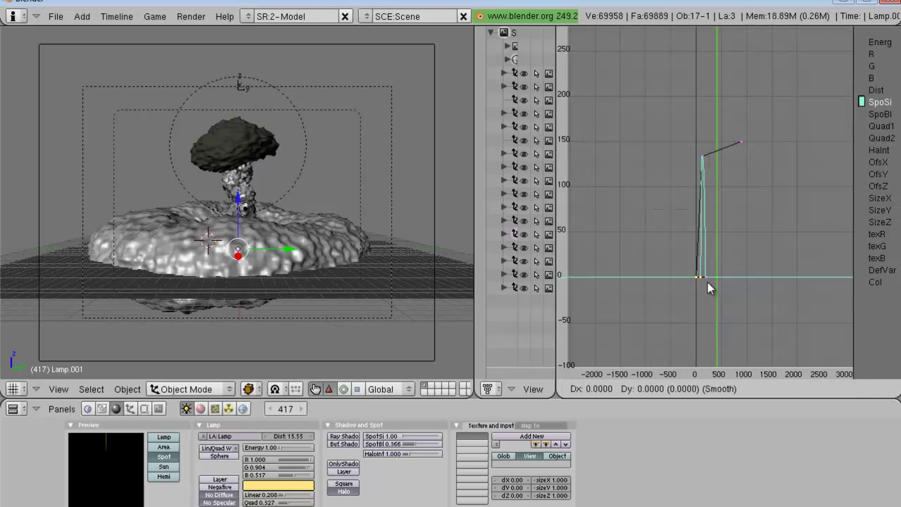
left_click(696, 267)
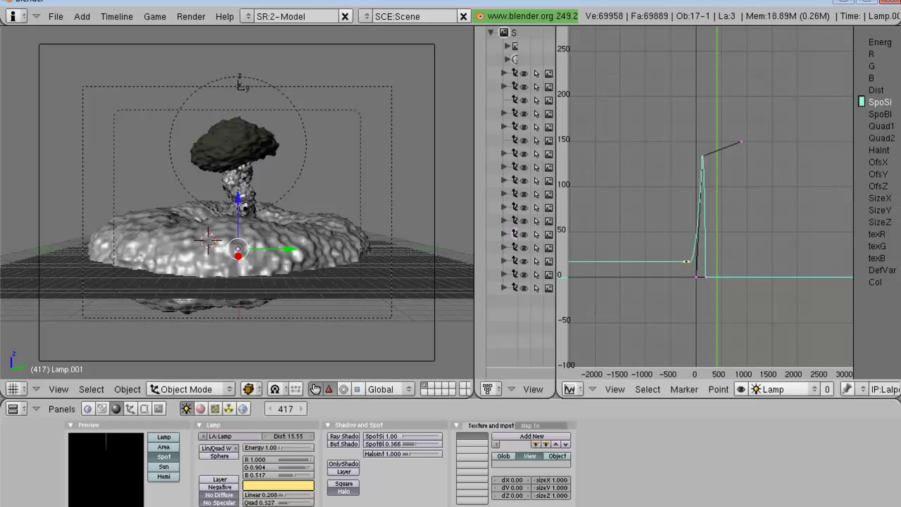
key("ctrl+z")
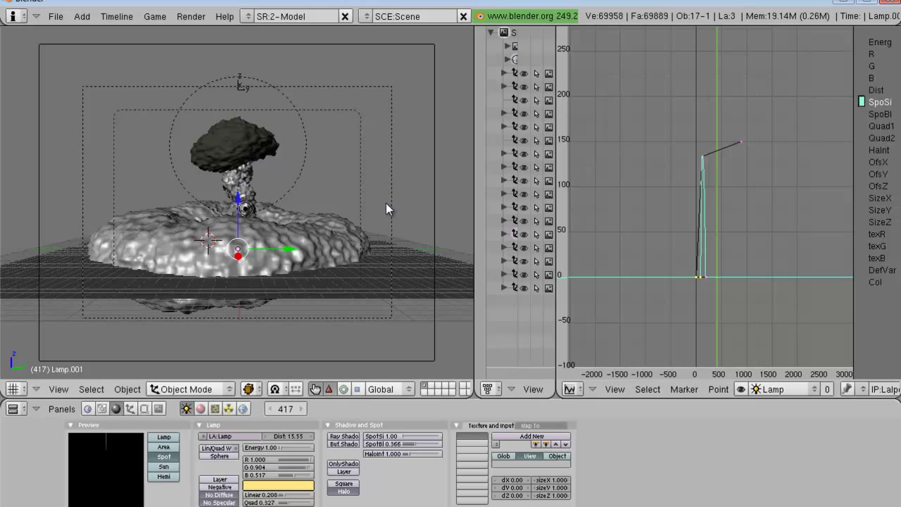
scroll(387, 204, "down", 2)
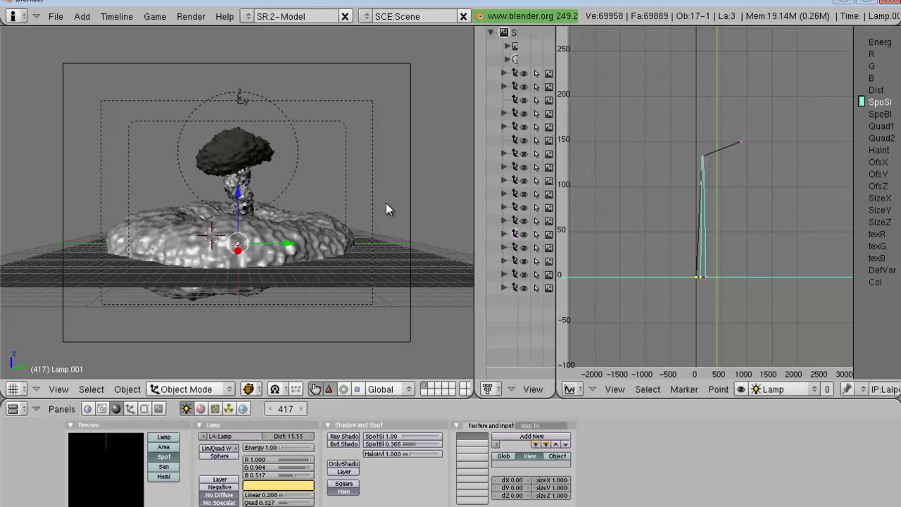
scroll(317, 242, "up", 1)
Step: Assign the FireBall material to the Torus base
right_click(331, 237)
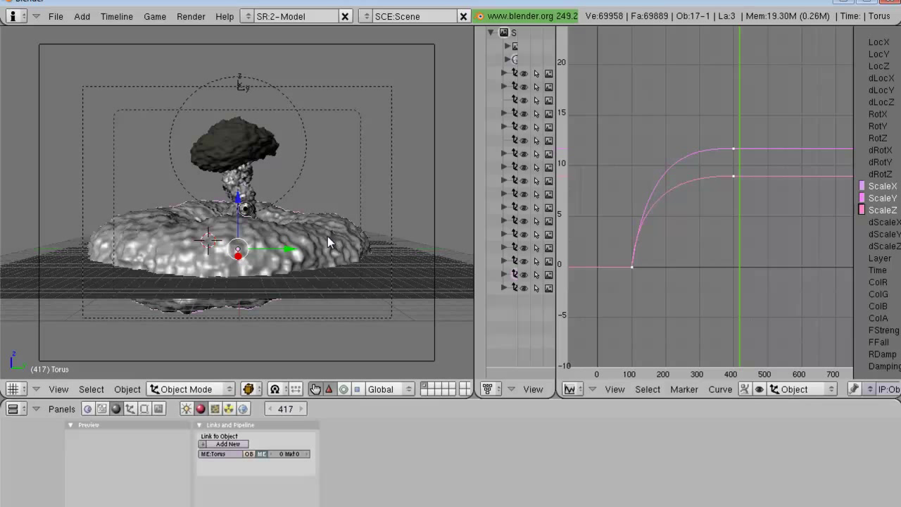
left_click(203, 444)
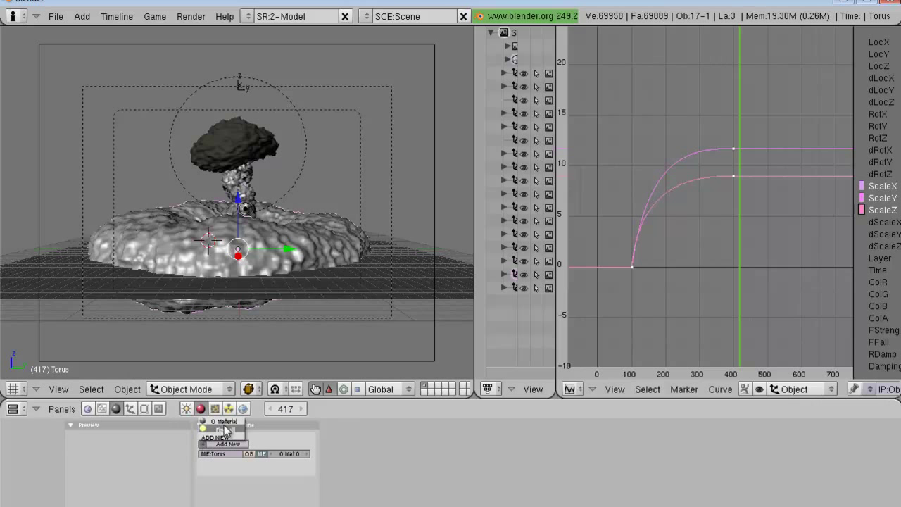
left_click(226, 429)
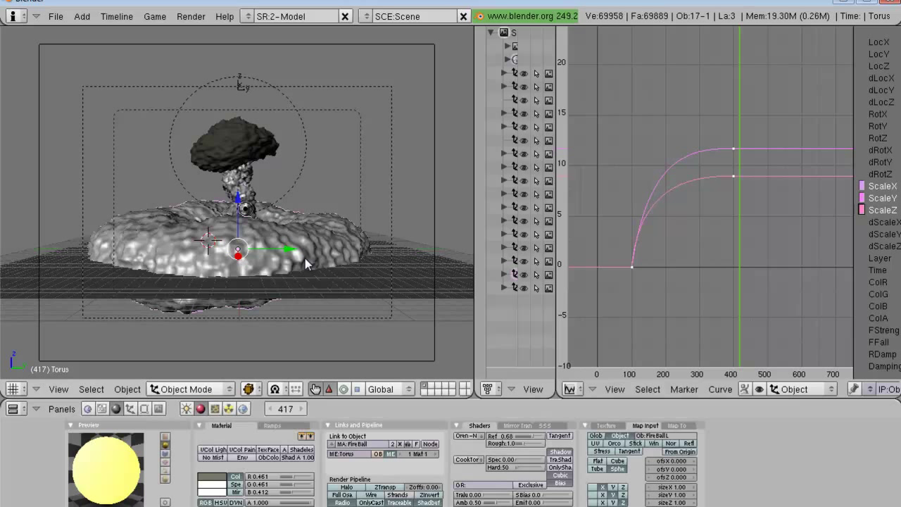
Step: Assign the FireBall material to the Tube stem
right_click(246, 189)
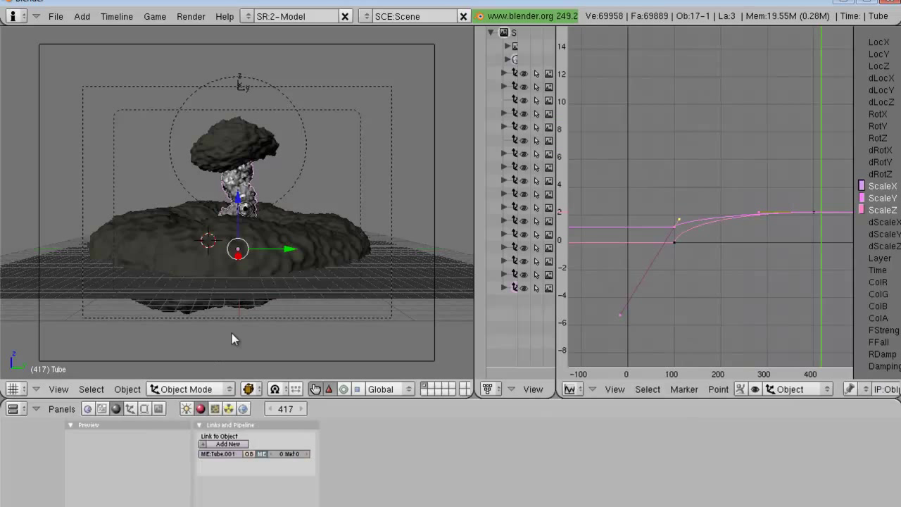
left_click(204, 446)
left_click(203, 447)
left_click(230, 428)
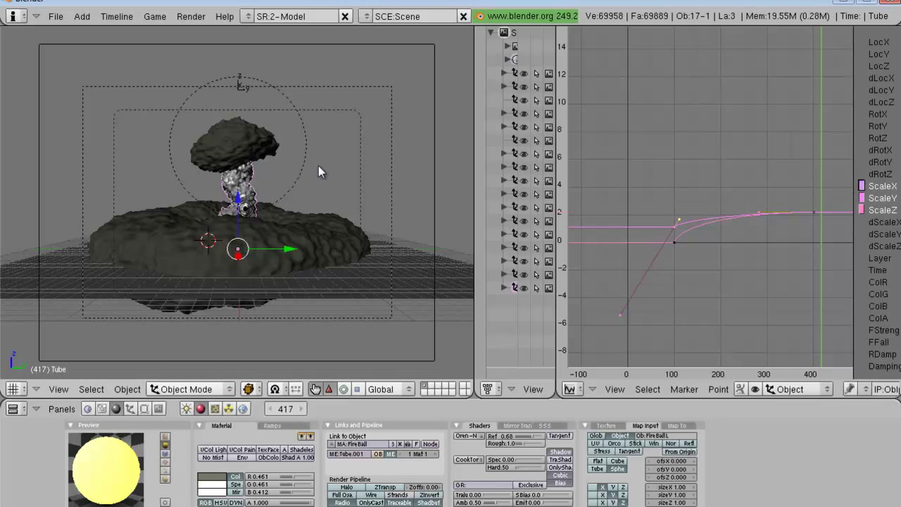
Step: Return the 3D view to looking through the scene camera
scroll(343, 189, "down", 2)
middle_click_drag(342, 197, 275, 269)
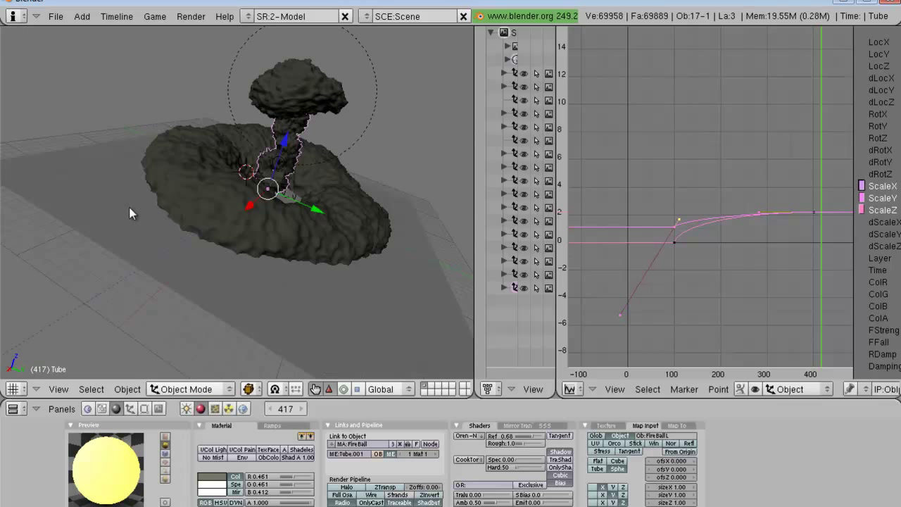
scroll(84, 345, "down", 1)
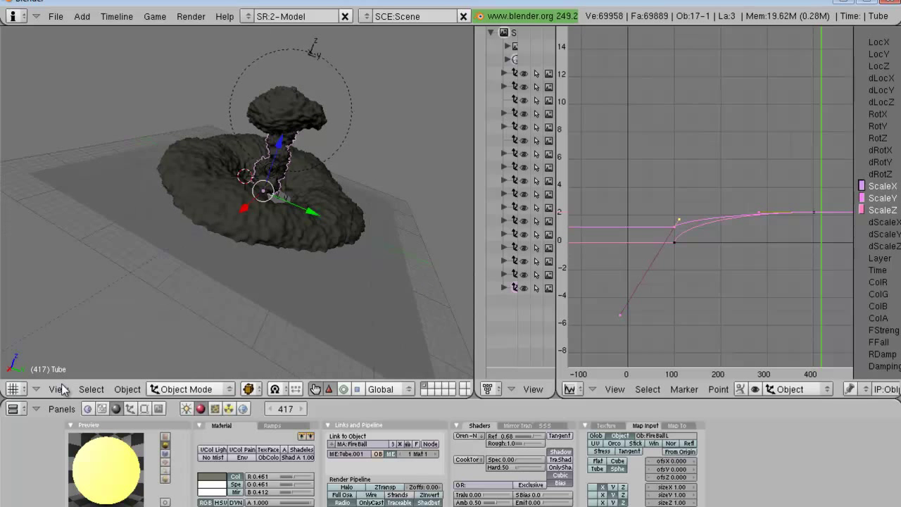
left_click(59, 388)
left_click(72, 285)
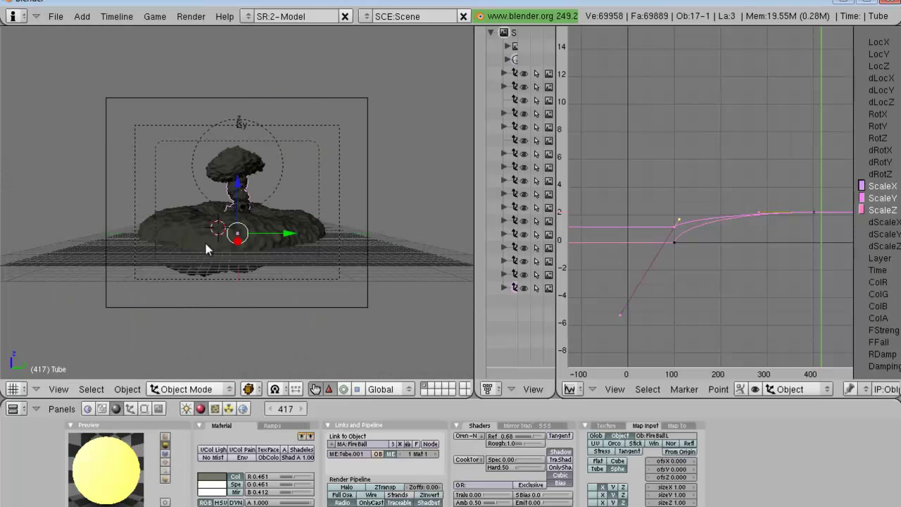